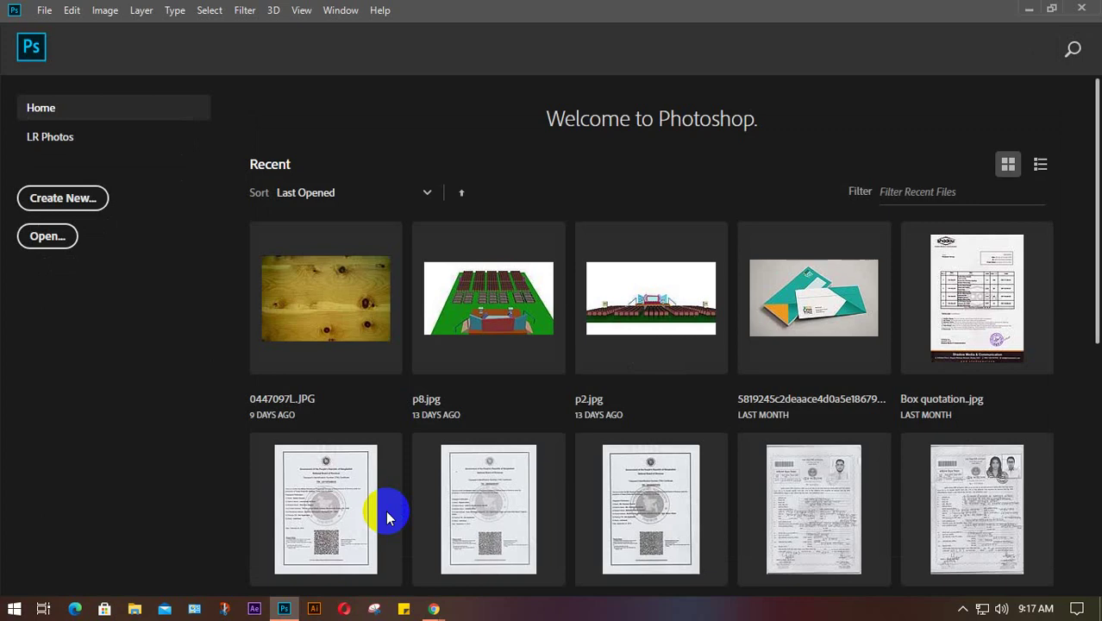
- Show the recent files as a list, then start a new document and name it "class 18"
{"action": "left_click", "coordinate": [1041, 165]}
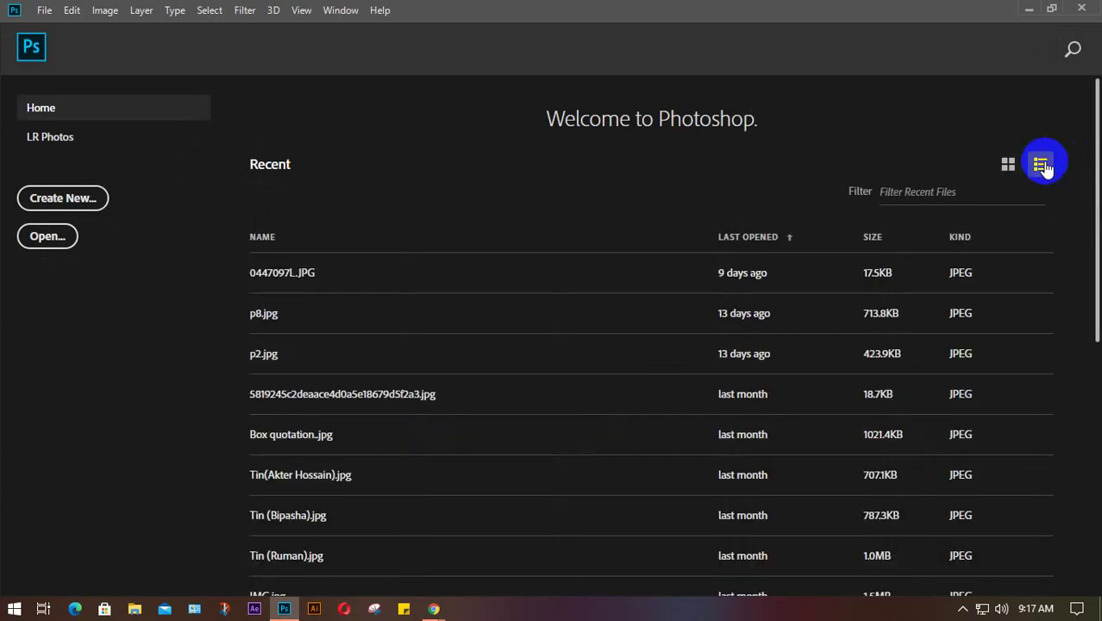
{"action": "left_click", "coordinate": [63, 199]}
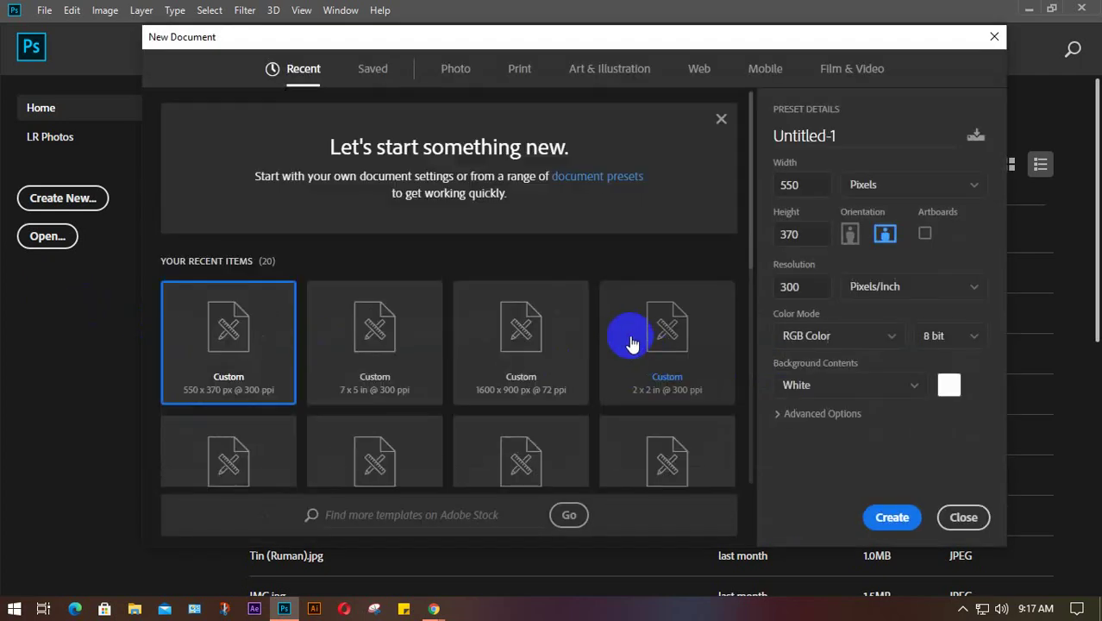
{"action": "left_click_drag", "start_coordinate": [837, 138], "coordinate": [759, 141]}
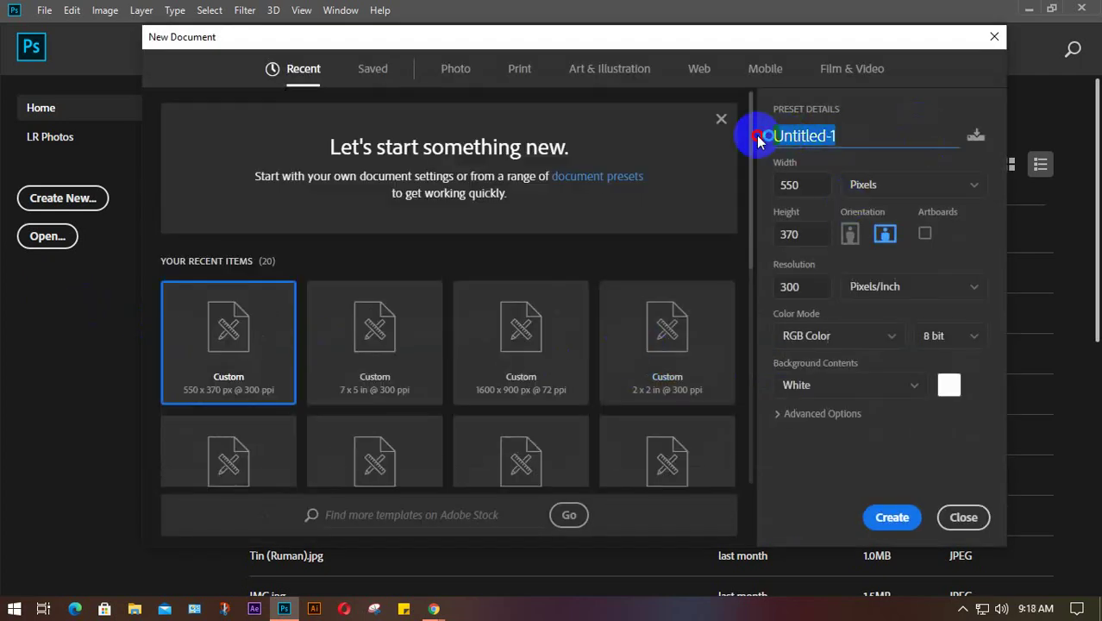
{"action": "key", "text": "BackSpace"}
{"action": "type", "text": "class "}
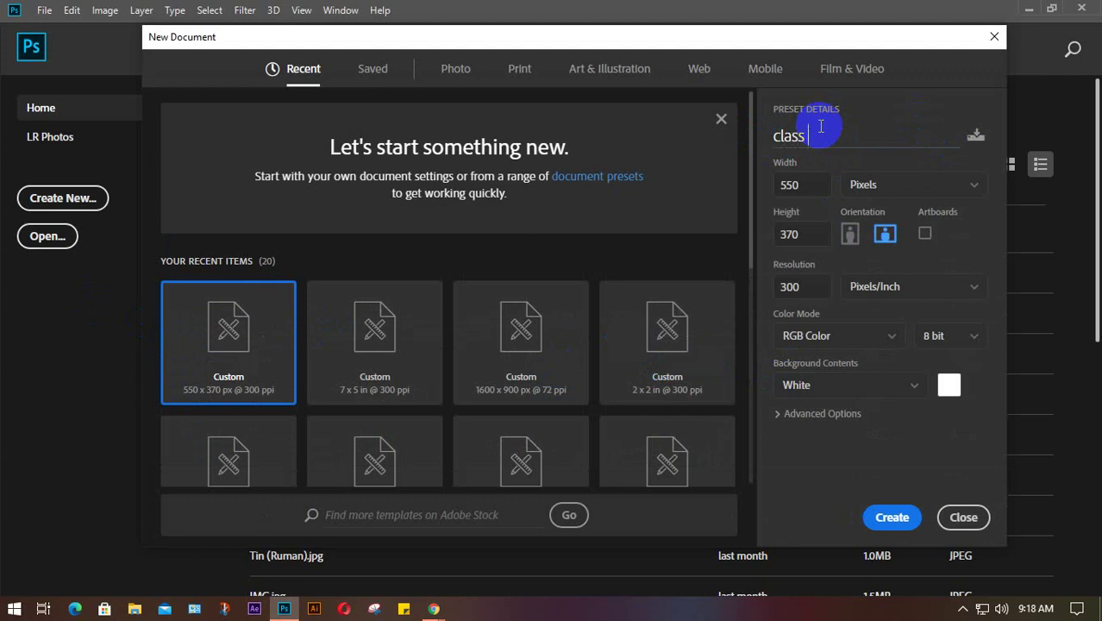
{"action": "type", "text": "18"}
- Create the document at 7 inches wide by 5 inches high, then activate the Move tool
{"action": "left_click", "coordinate": [885, 184]}
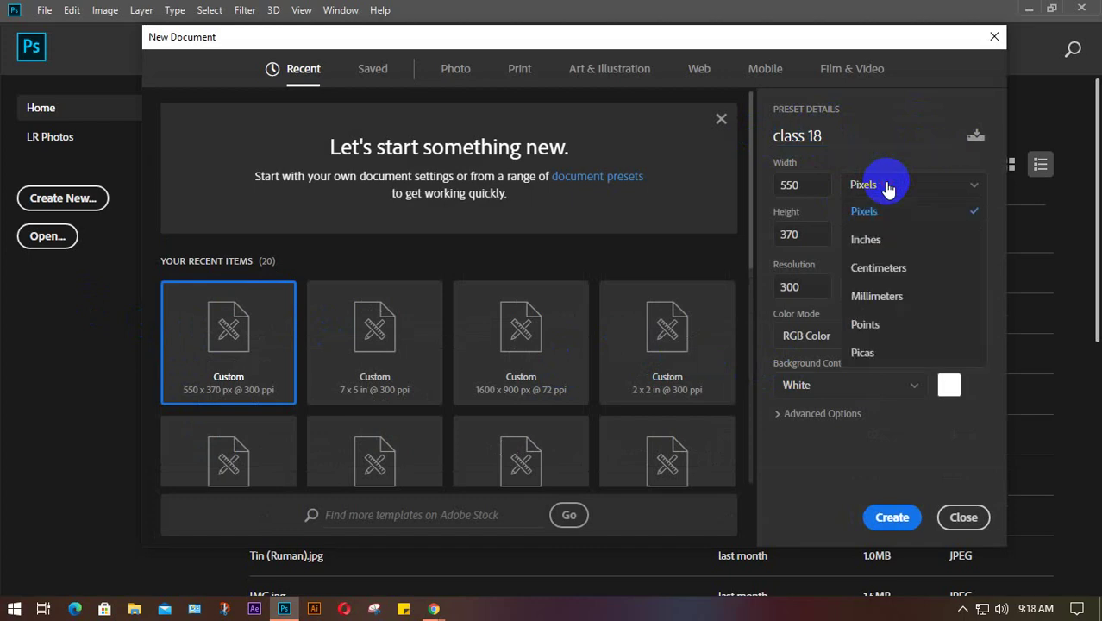
{"action": "left_click", "coordinate": [889, 241]}
{"action": "left_click_drag", "start_coordinate": [815, 183], "coordinate": [748, 190]}
{"action": "type", "text": "7"}
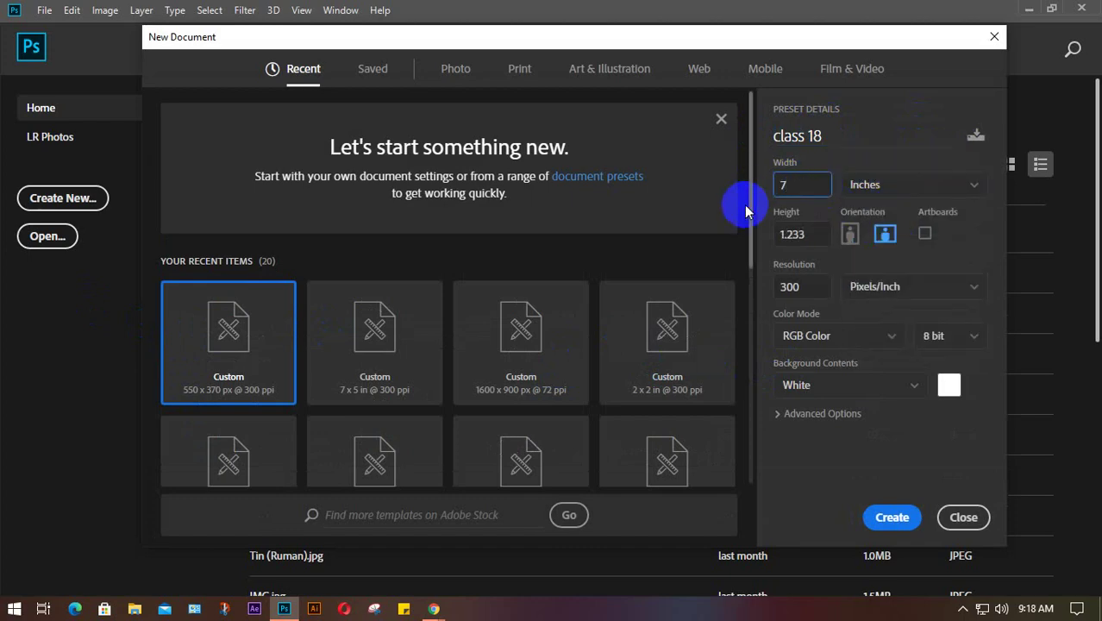
{"action": "left_click_drag", "start_coordinate": [828, 234], "coordinate": [757, 242]}
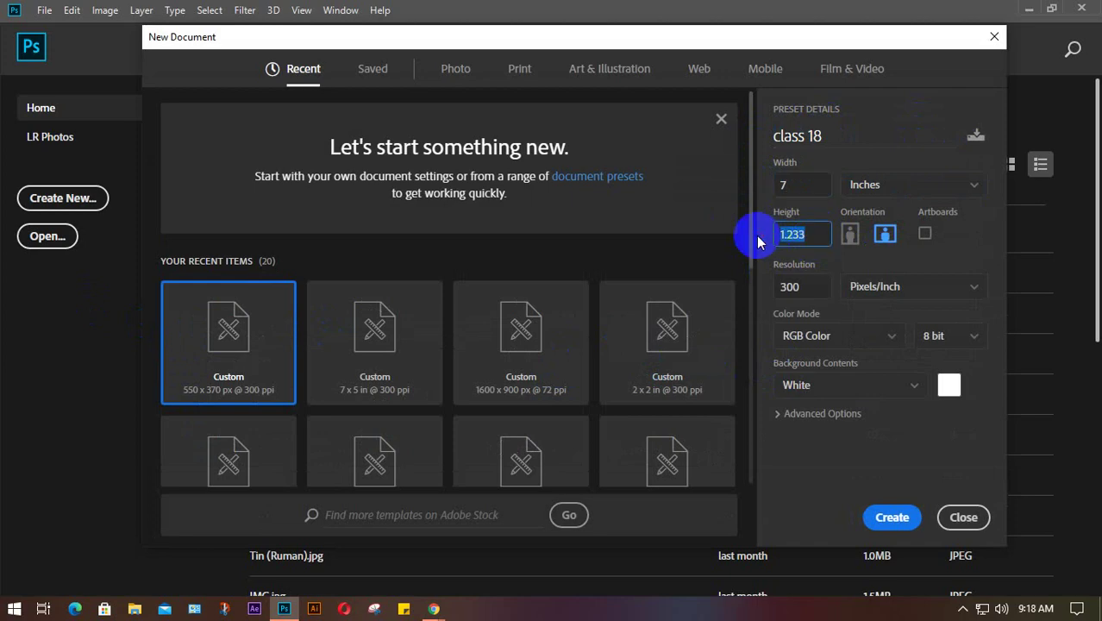
{"action": "type", "text": "5"}
{"action": "left_click", "coordinate": [897, 519]}
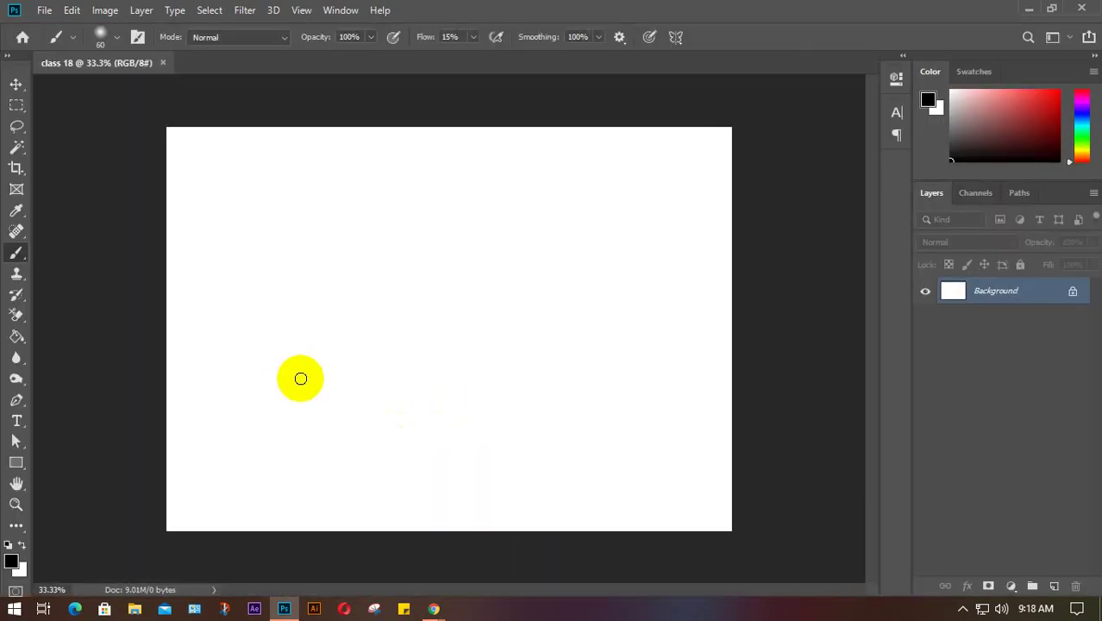
{"action": "key", "text": "v"}
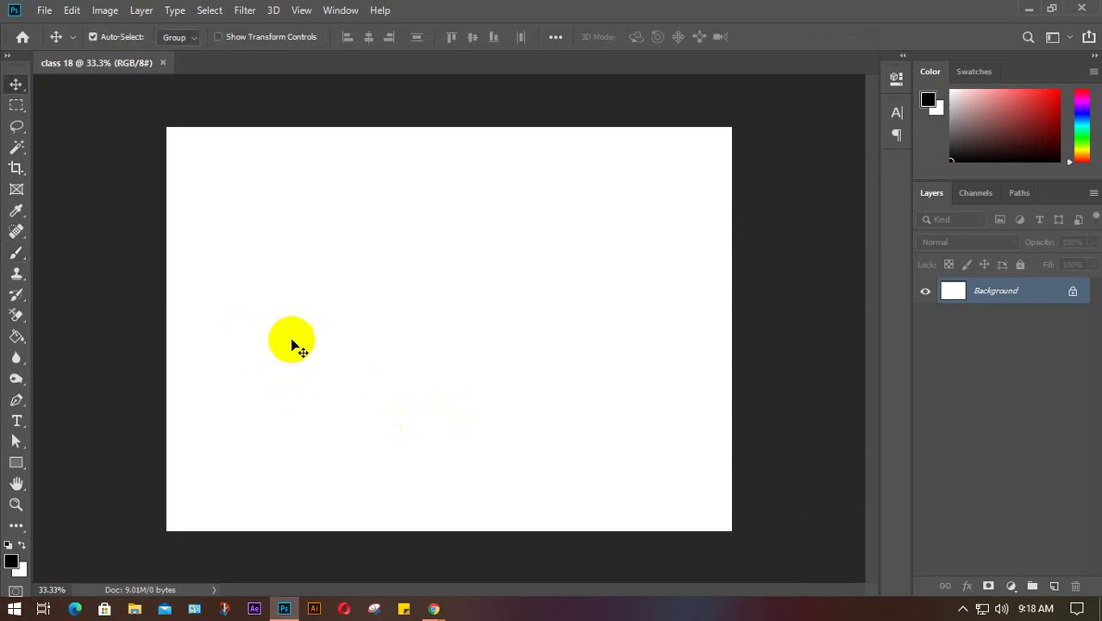
- Switch to the Google Meet window, look through the participant list, and return to Photoshop
{"action": "left_click", "coordinate": [1029, 8]}
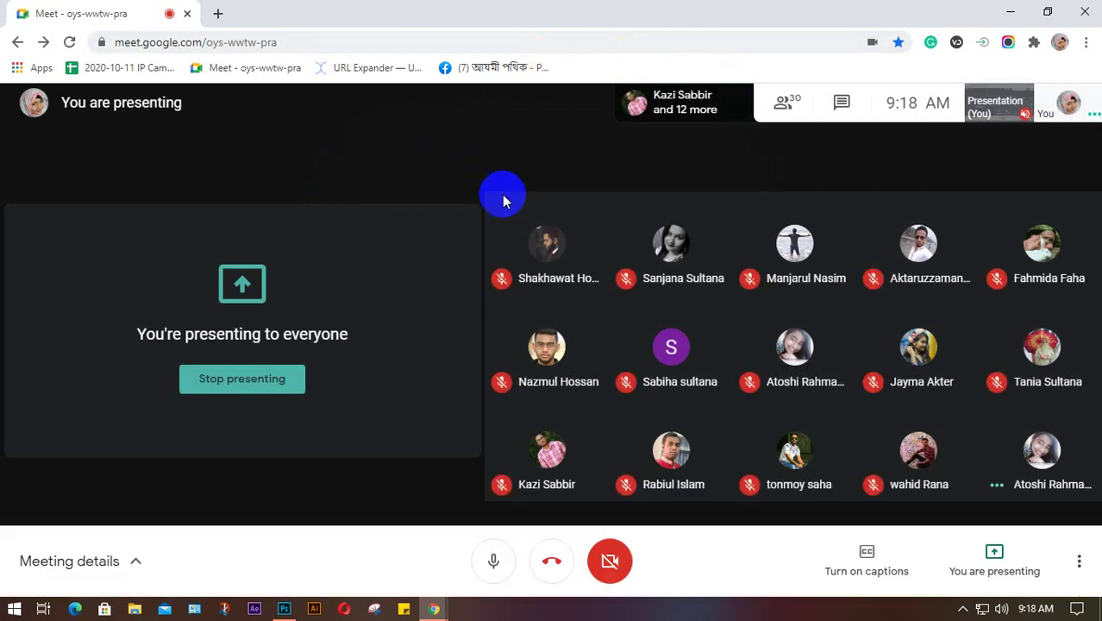
{"action": "left_click", "coordinate": [783, 105]}
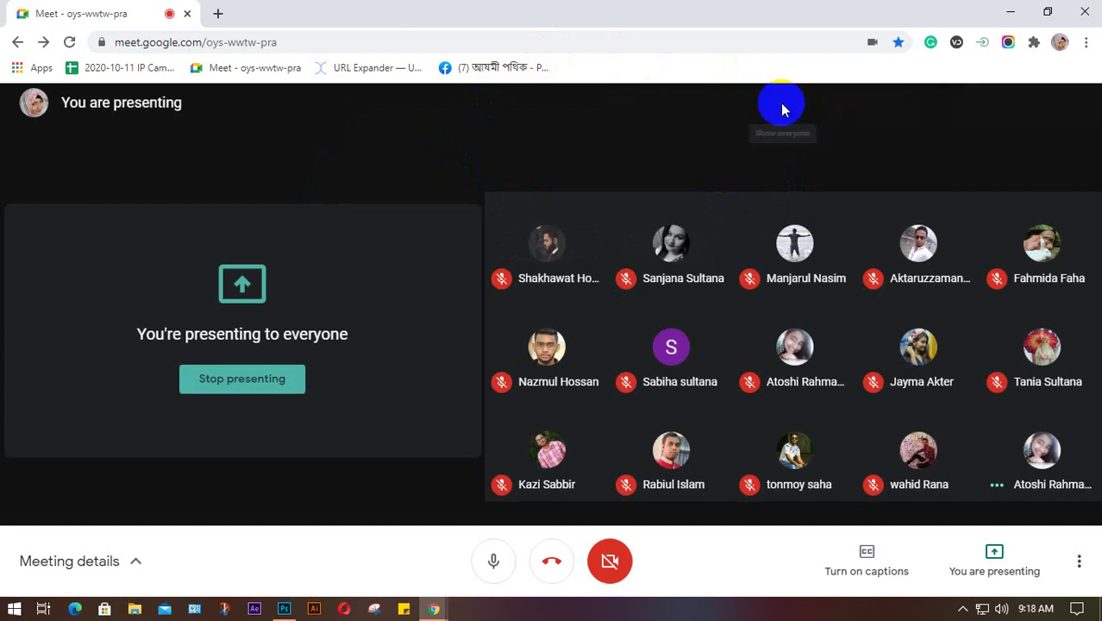
{"action": "scroll", "coordinate": [1017, 412], "scroll_direction": "down", "scroll_amount": 5}
{"action": "scroll", "coordinate": [1018, 412], "scroll_direction": "down", "scroll_amount": 6}
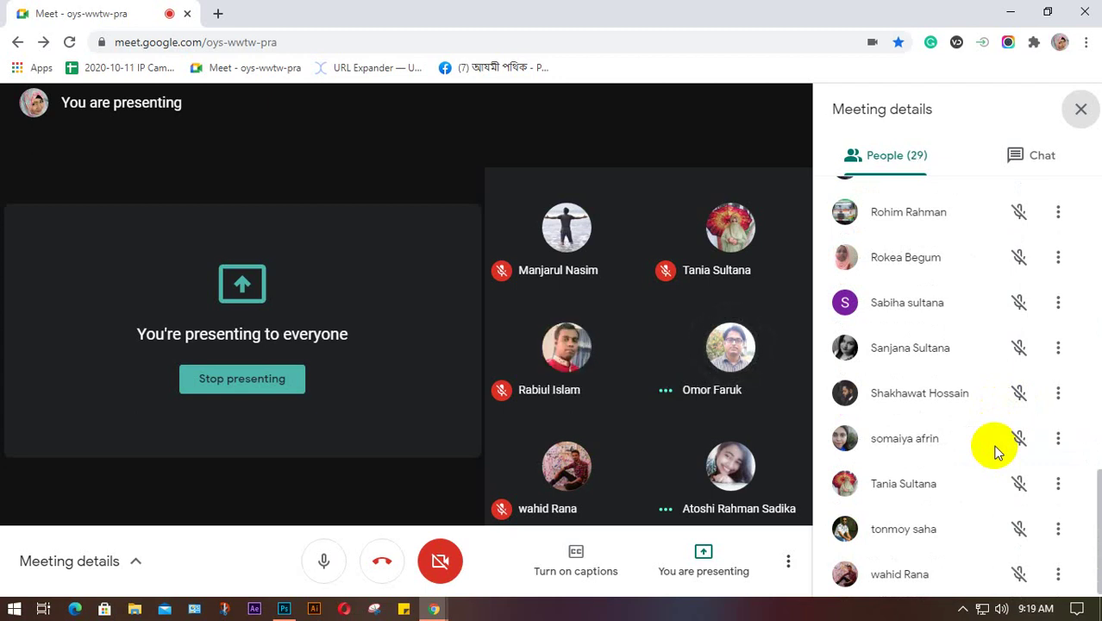
{"action": "scroll", "coordinate": [997, 453], "scroll_direction": "up", "scroll_amount": 5}
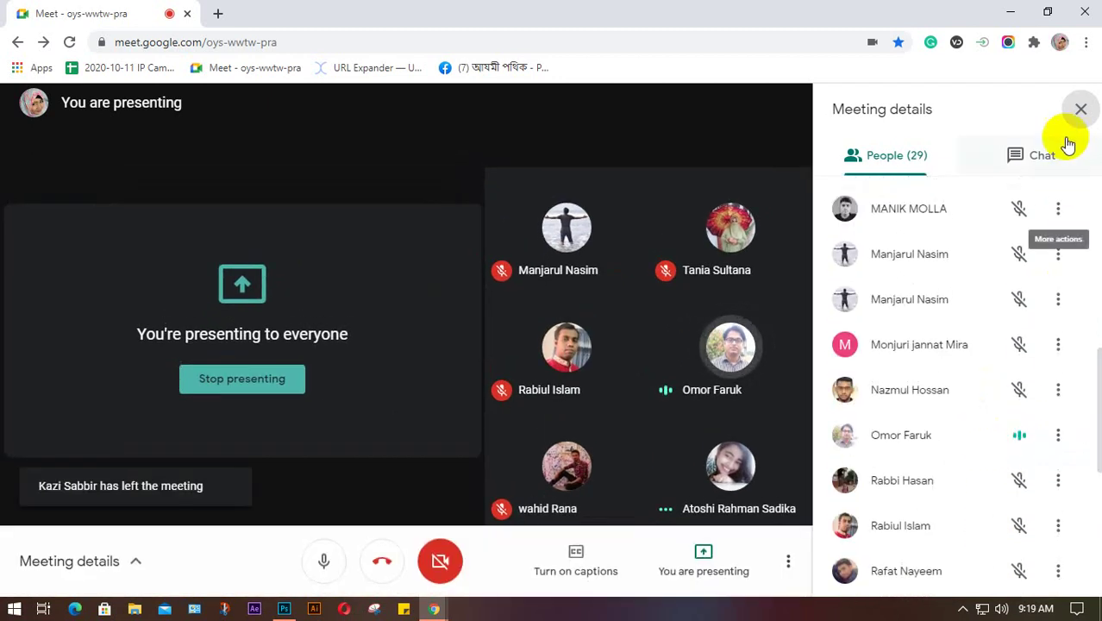
{"action": "left_click", "coordinate": [1081, 108]}
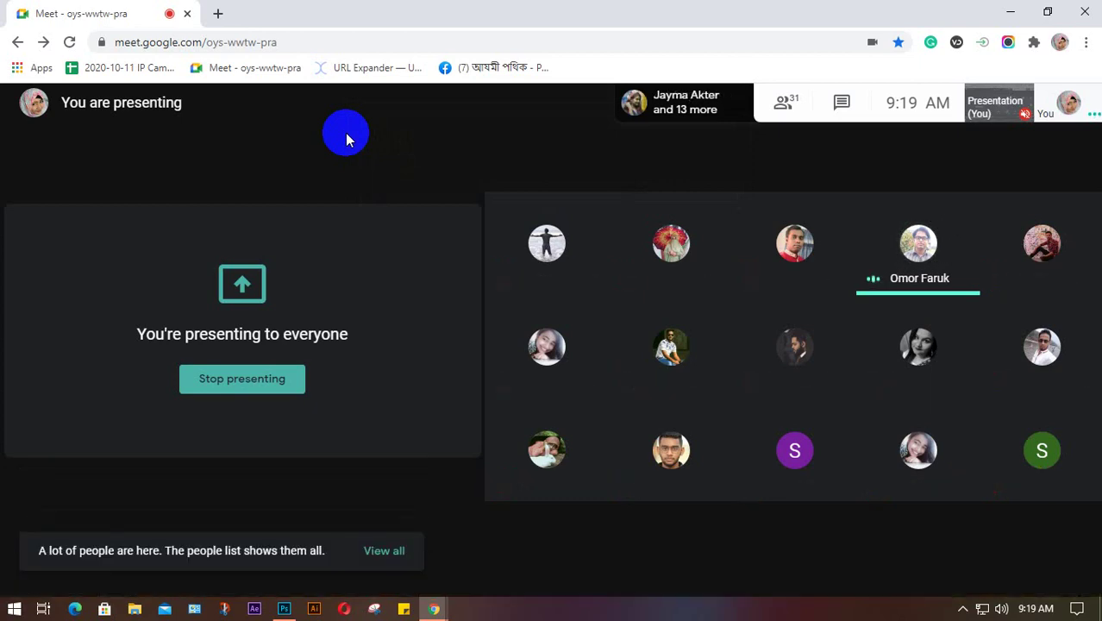
{"action": "left_click", "coordinate": [284, 609]}
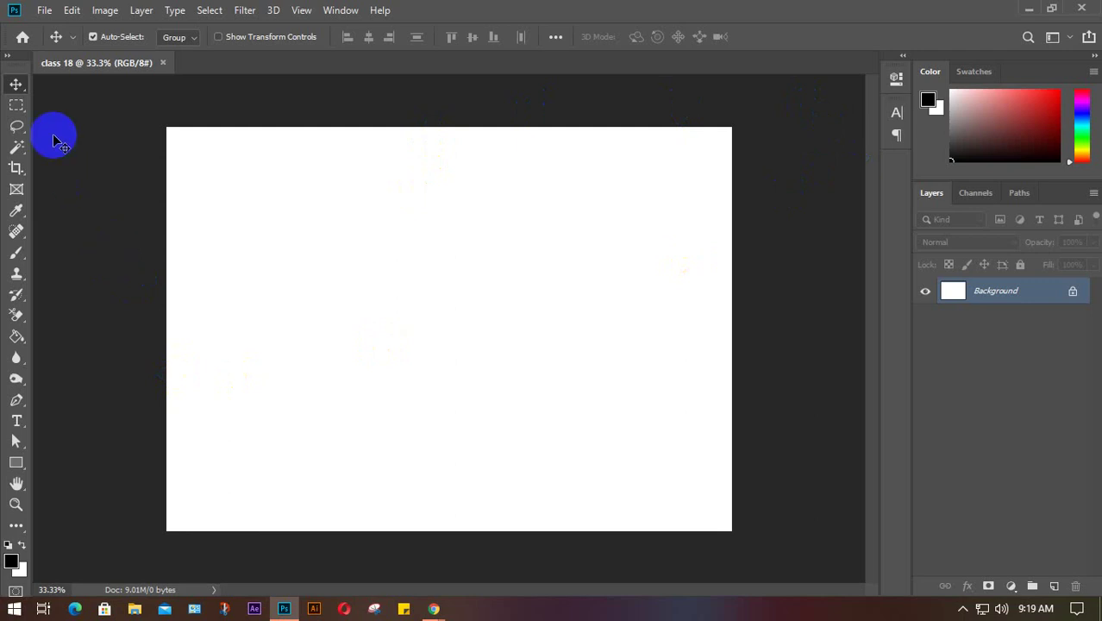
- Look through the healing and brush tool groups and select the Brush tool
{"action": "left_click", "coordinate": [12, 234]}
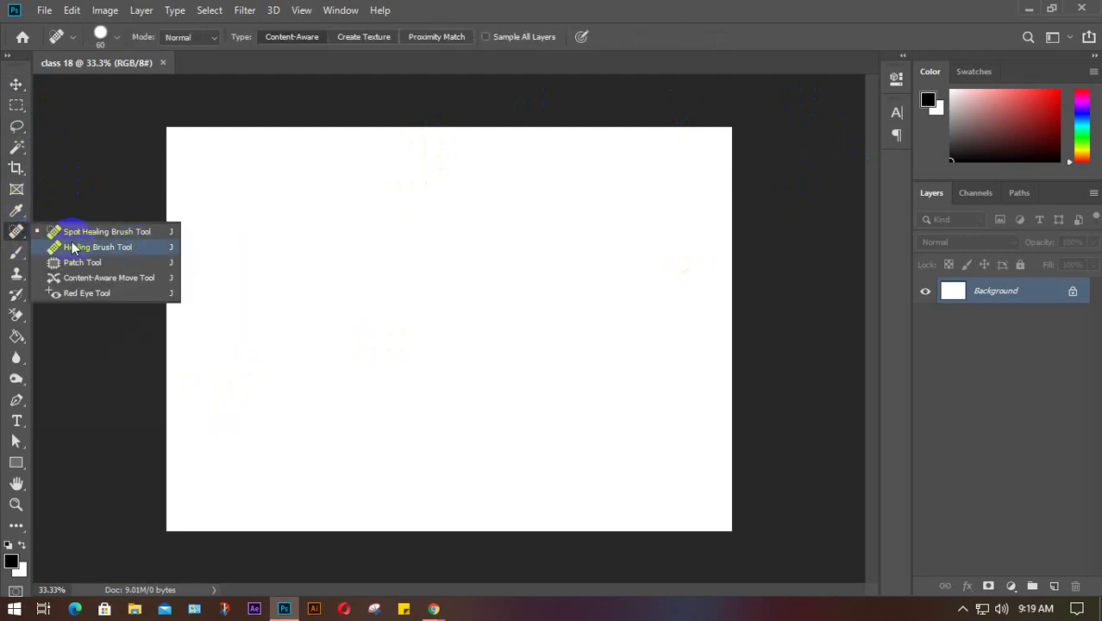
{"action": "left_click", "coordinate": [14, 255]}
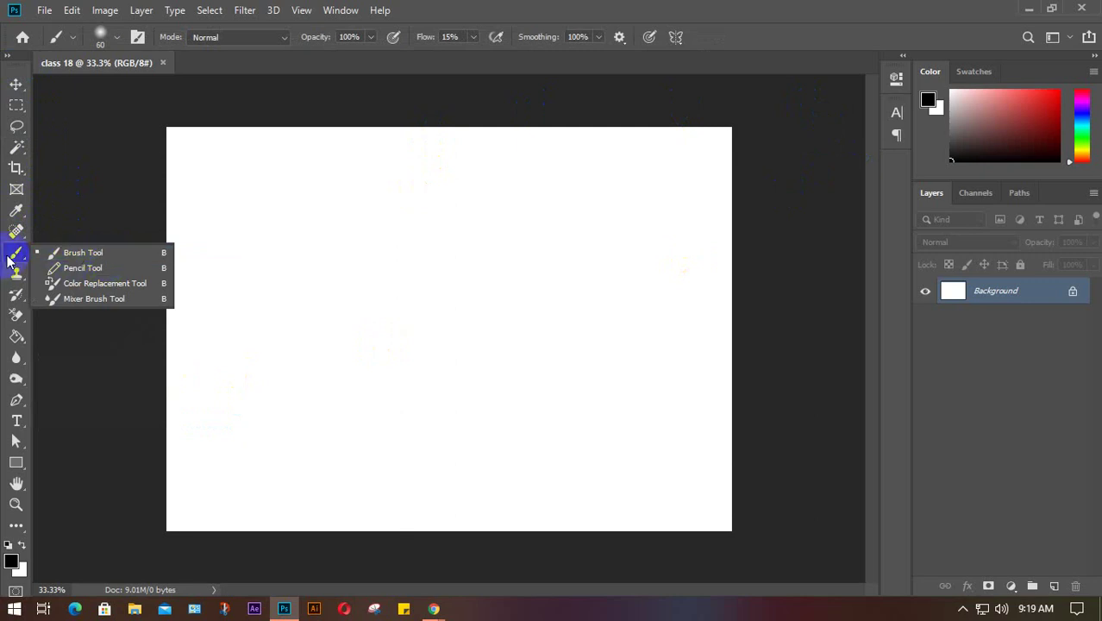
{"action": "left_click", "coordinate": [101, 257]}
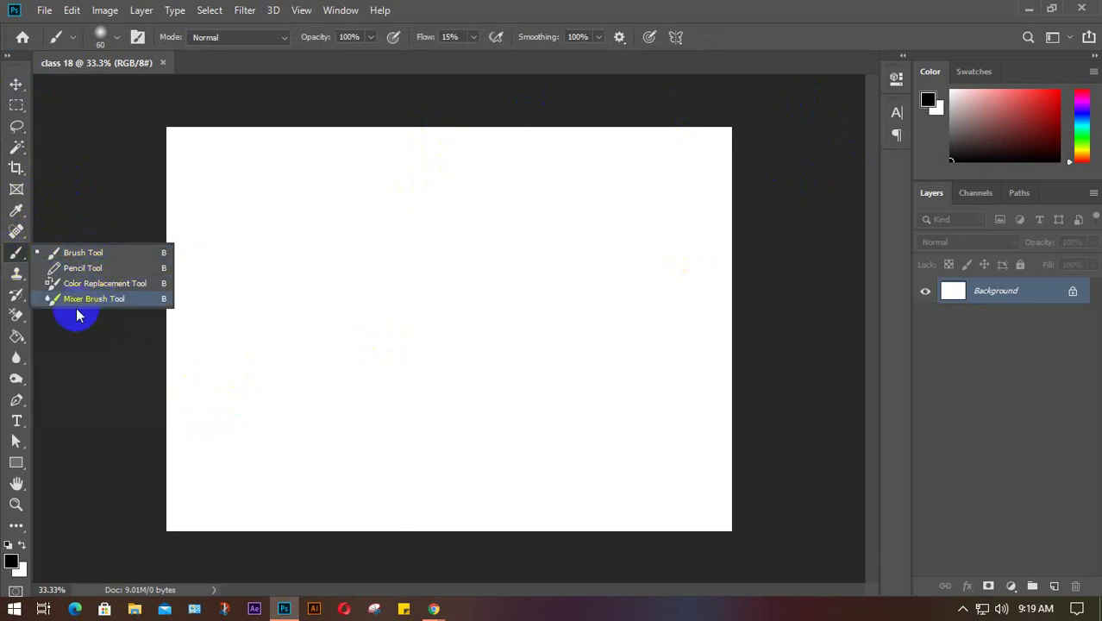
{"action": "left_click", "coordinate": [82, 252]}
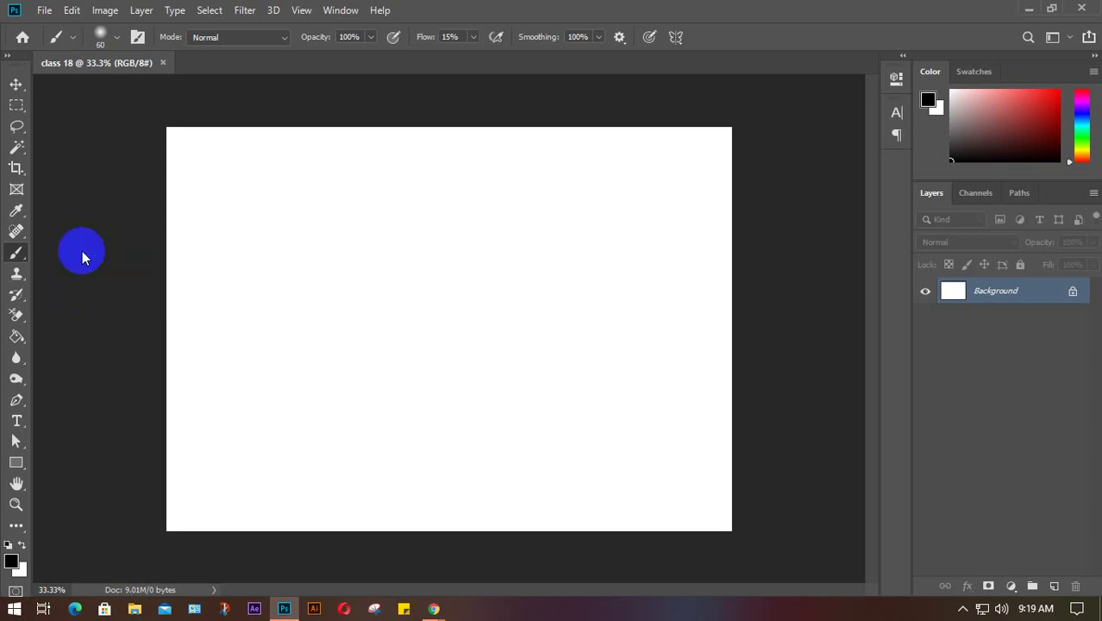
{"action": "right_click", "coordinate": [11, 257]}
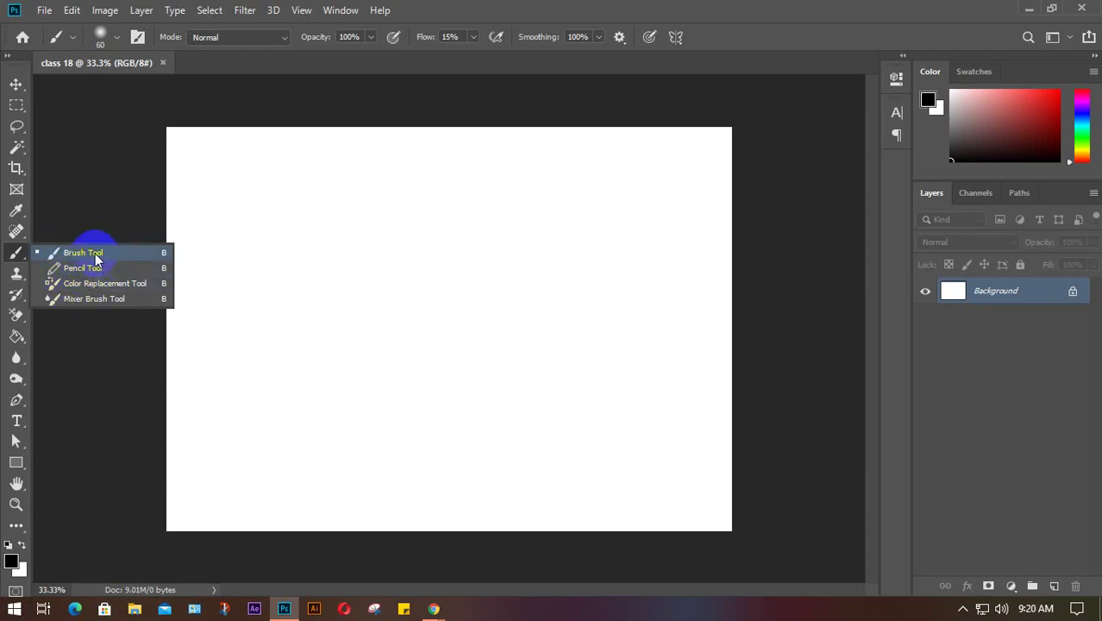
{"action": "left_click", "coordinate": [95, 255]}
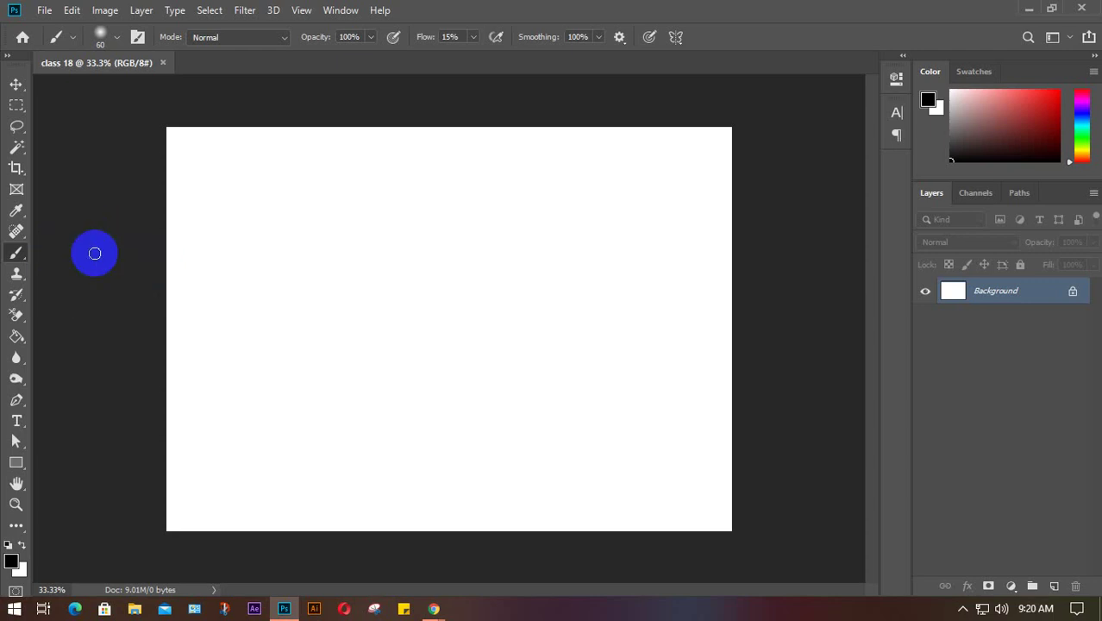
- Add a new layer and paint a soft black letter A in the upper-left area of the canvas
{"action": "left_click", "coordinate": [13, 562]}
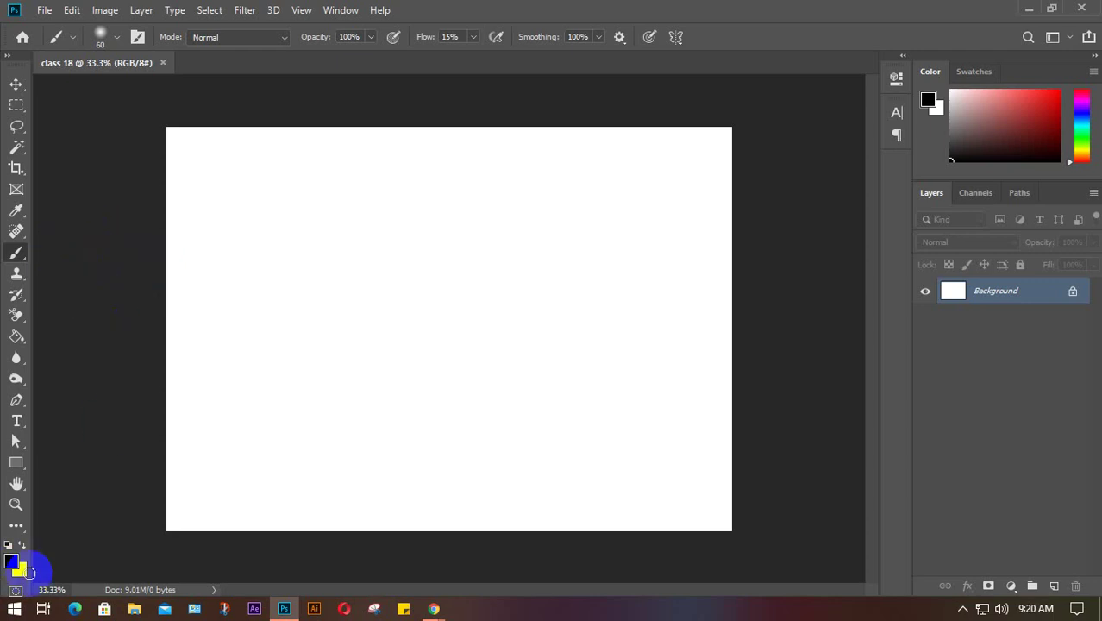
{"action": "left_click", "coordinate": [1055, 586]}
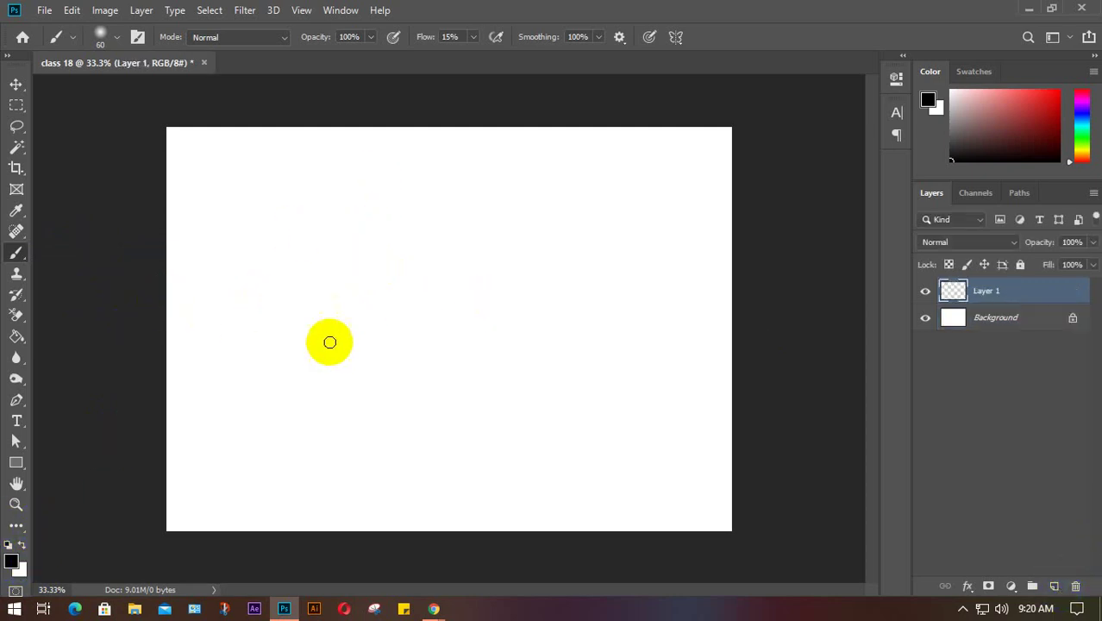
{"action": "mouse_move", "coordinate": [321, 234]}
{"action": "left_mouse_down"}
{"action": "mouse_move", "coordinate": [256, 344]}
{"action": "mouse_move", "coordinate": [317, 167]}
{"action": "mouse_move", "coordinate": [344, 332]}
{"action": "mouse_move", "coordinate": [285, 250]}
{"action": "left_mouse_up"}
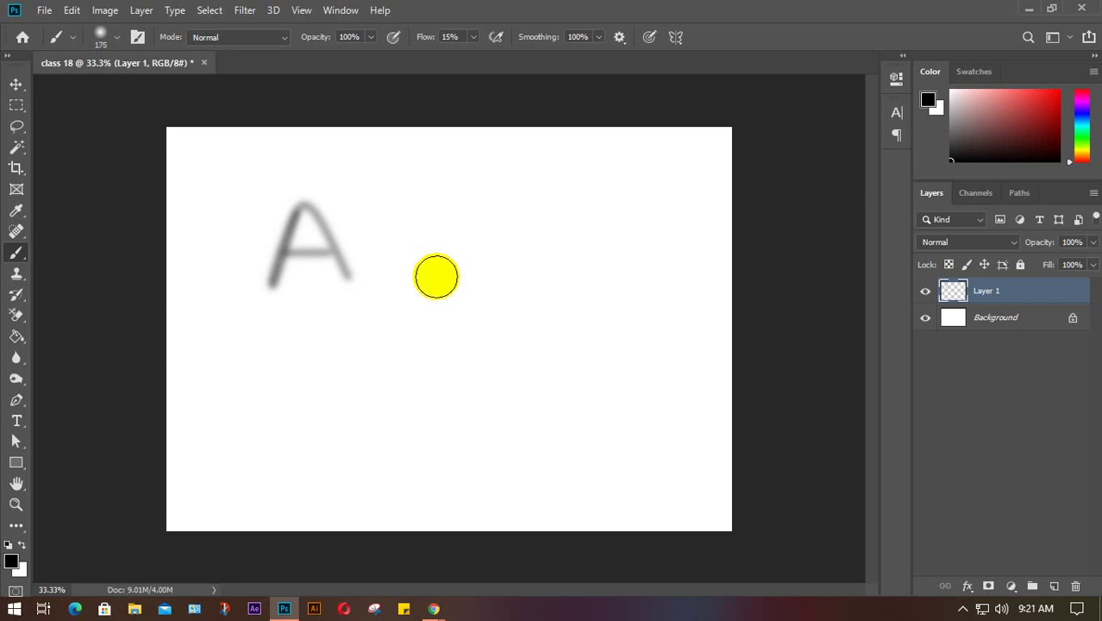
- Enlarge the brush to 300 px and paint two soft curved strokes to the right of the letter A
{"action": "key", "text": "bracketright"}
{"action": "key", "text": "bracketright"}
{"action": "key", "text": "bracketright"}
{"action": "key", "text": "bracketright"}
{"action": "key", "text": "bracketright"}
{"action": "key", "text": "bracketleft"}
{"action": "key", "text": "bracketleft"}
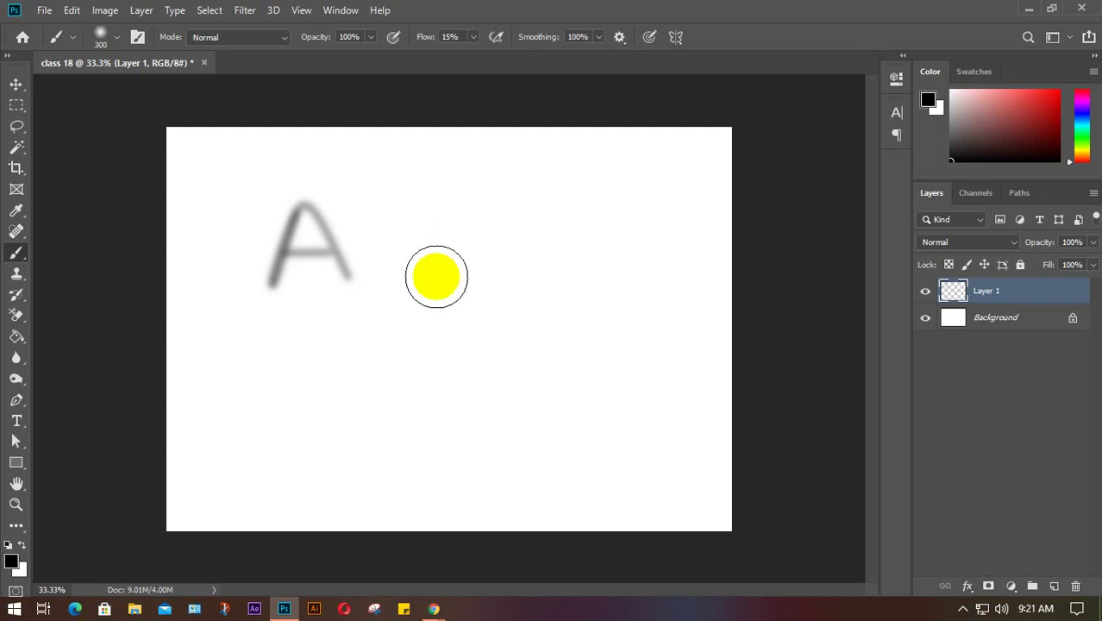
{"action": "mouse_move", "coordinate": [437, 276]}
{"action": "left_mouse_down"}
{"action": "mouse_move", "coordinate": [599, 261]}
{"action": "mouse_move", "coordinate": [565, 411]}
{"action": "mouse_move", "coordinate": [447, 432]}
{"action": "left_mouse_up"}
{"action": "mouse_move", "coordinate": [431, 182]}
{"action": "left_mouse_down"}
{"action": "mouse_move", "coordinate": [591, 172]}
{"action": "mouse_move", "coordinate": [628, 217]}
{"action": "left_mouse_up"}
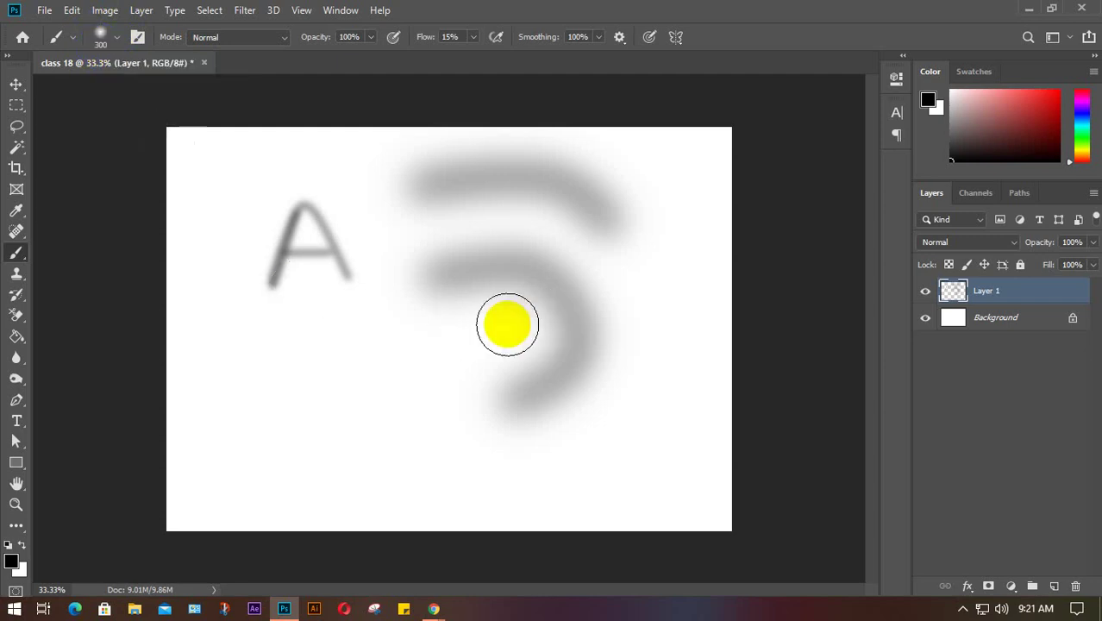
- Open the brush preset settings and set the brush size to 84 px
{"action": "left_click", "coordinate": [120, 43]}
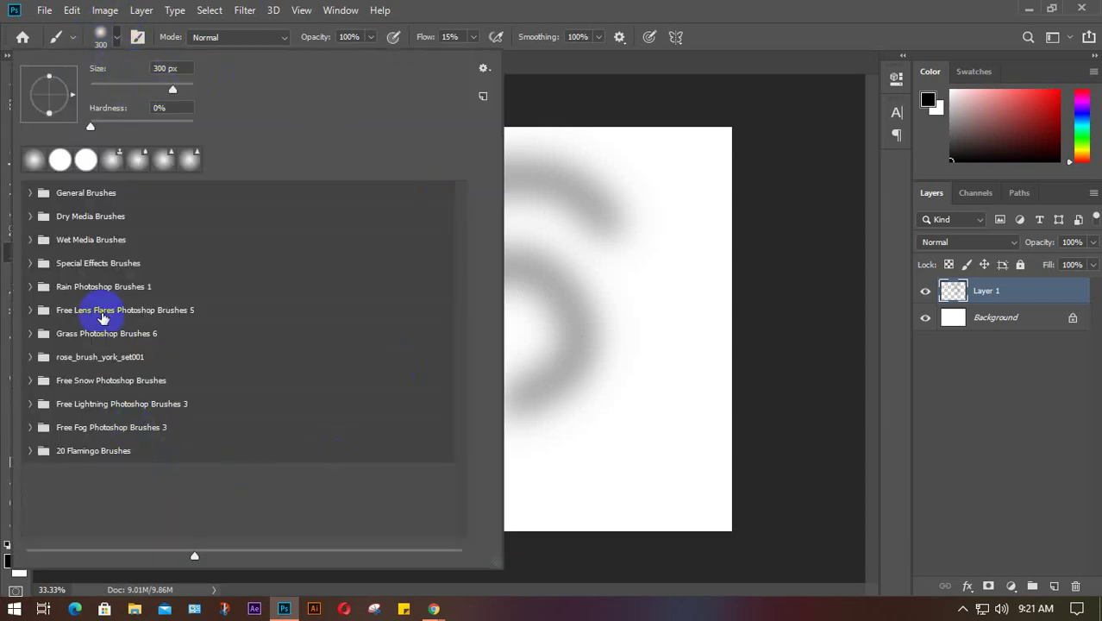
{"action": "left_click", "coordinate": [86, 161]}
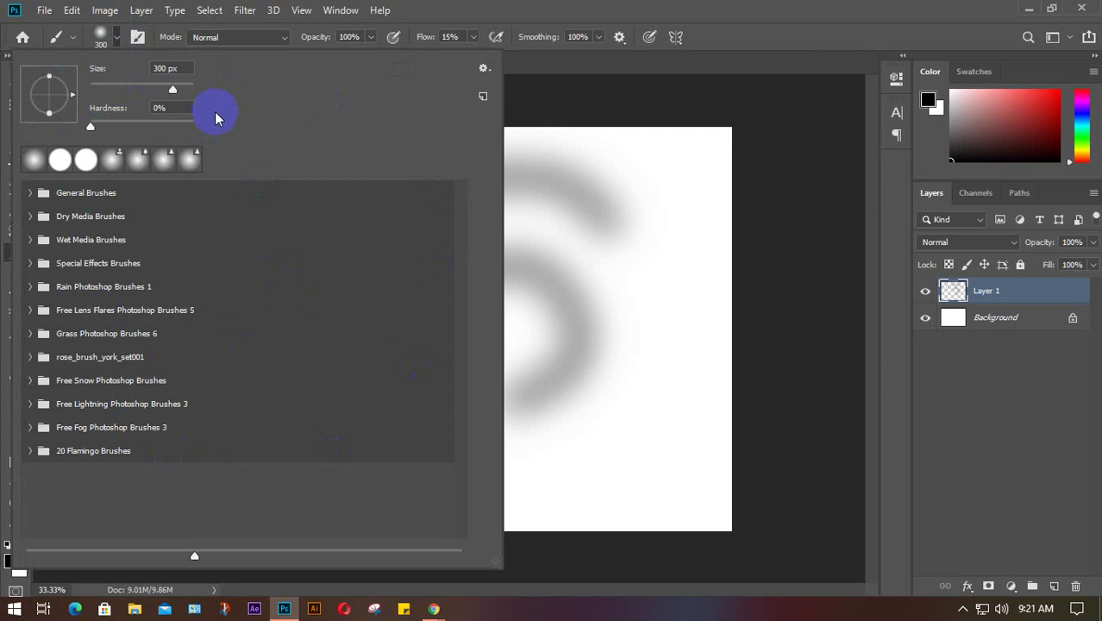
{"action": "left_click", "coordinate": [65, 241]}
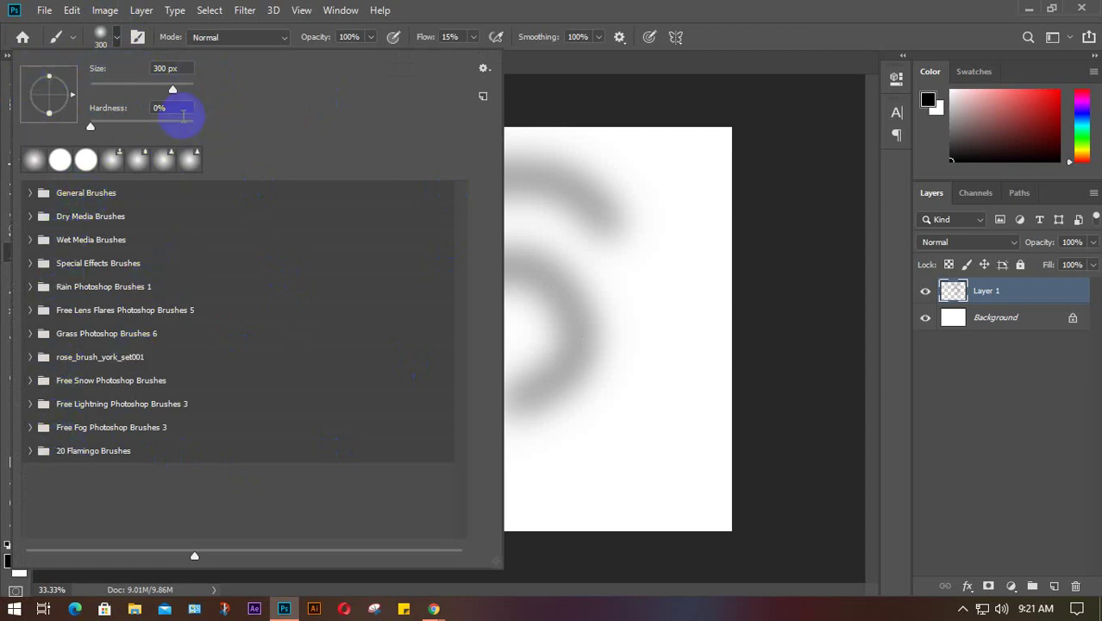
{"action": "left_click", "coordinate": [175, 91]}
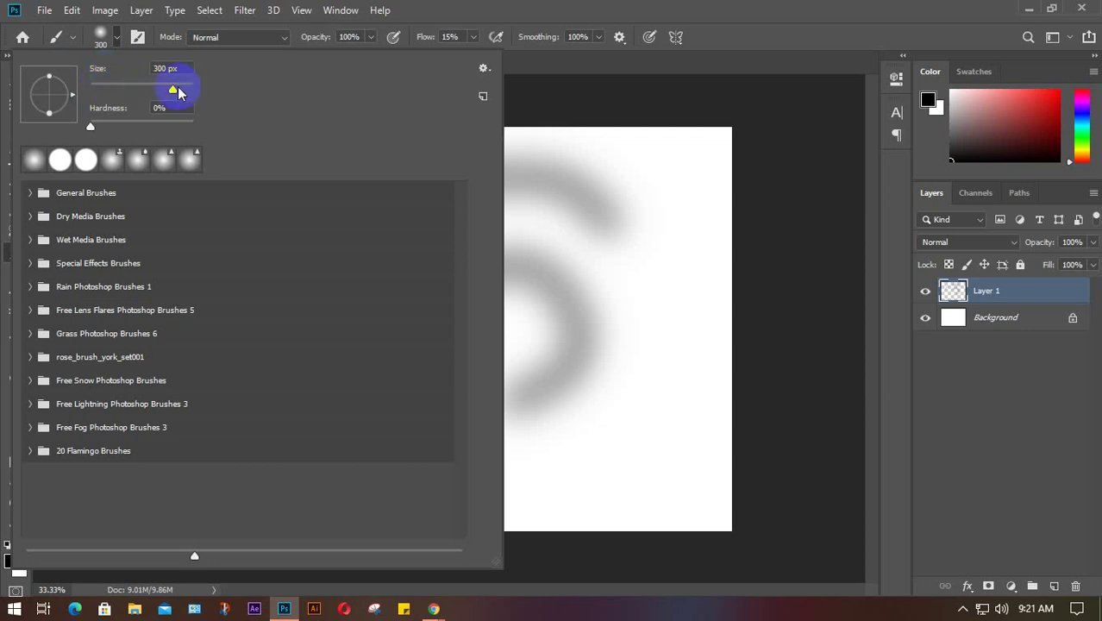
{"action": "mouse_move", "coordinate": [175, 89]}
{"action": "left_mouse_down"}
{"action": "mouse_move", "coordinate": [199, 86]}
{"action": "mouse_move", "coordinate": [94, 95]}
{"action": "mouse_move", "coordinate": [207, 96]}
{"action": "mouse_move", "coordinate": [128, 110]}
{"action": "mouse_move", "coordinate": [176, 88]}
{"action": "left_mouse_up"}
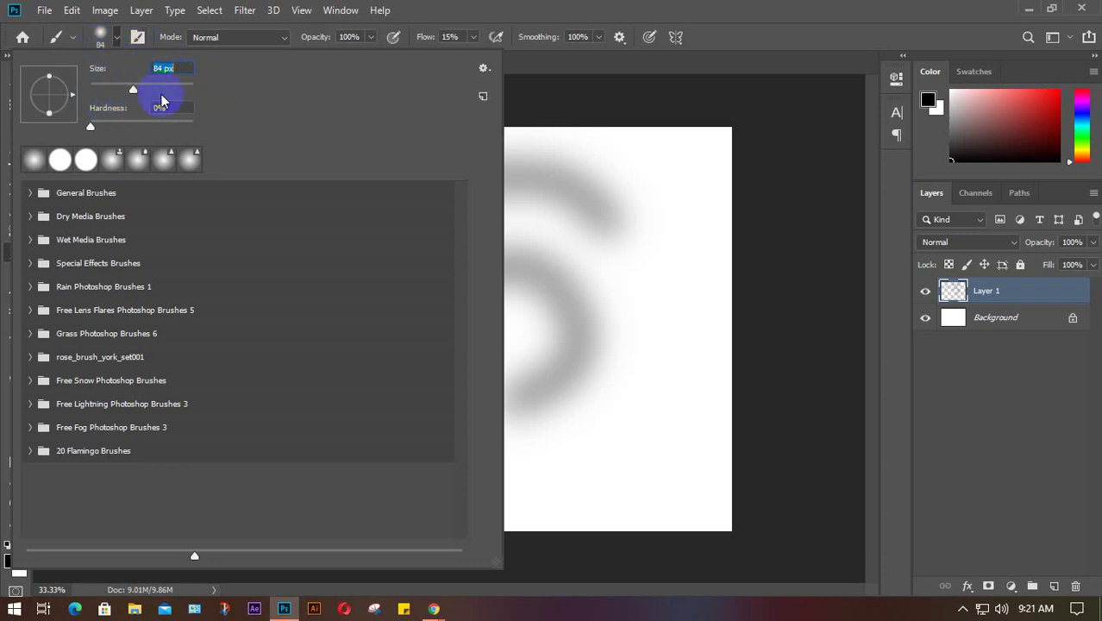
- Examine the brush hardness setting and the soft and hard round brush presets
{"action": "mouse_move", "coordinate": [91, 129]}
{"action": "left_mouse_down"}
{"action": "mouse_move", "coordinate": [128, 113]}
{"action": "mouse_move", "coordinate": [177, 124]}
{"action": "mouse_move", "coordinate": [110, 129]}
{"action": "left_mouse_up"}
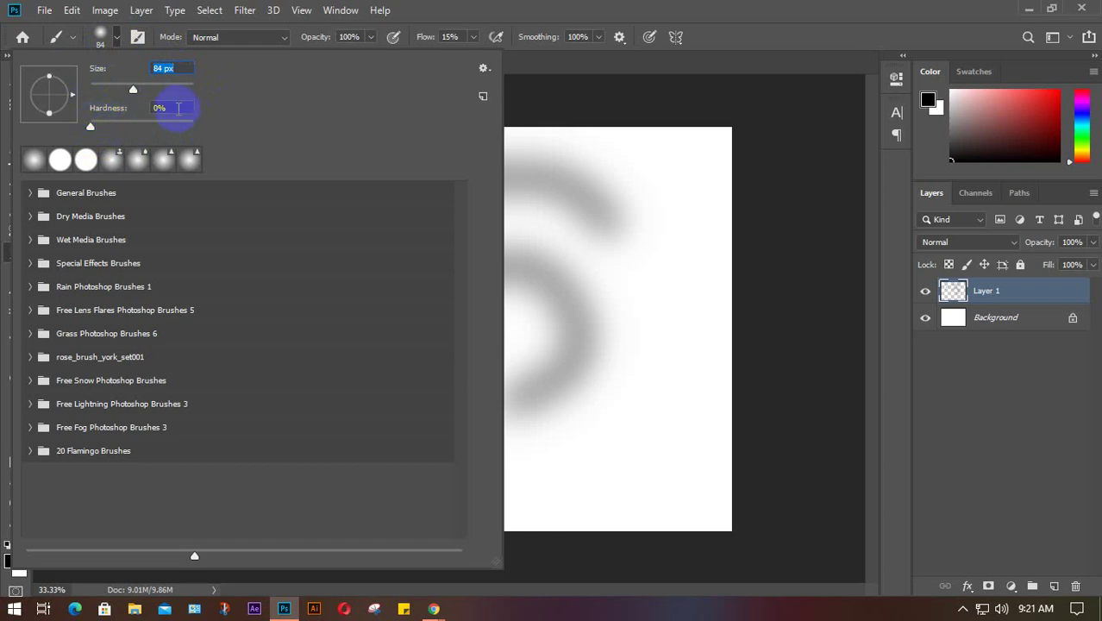
{"action": "left_click", "coordinate": [177, 107]}
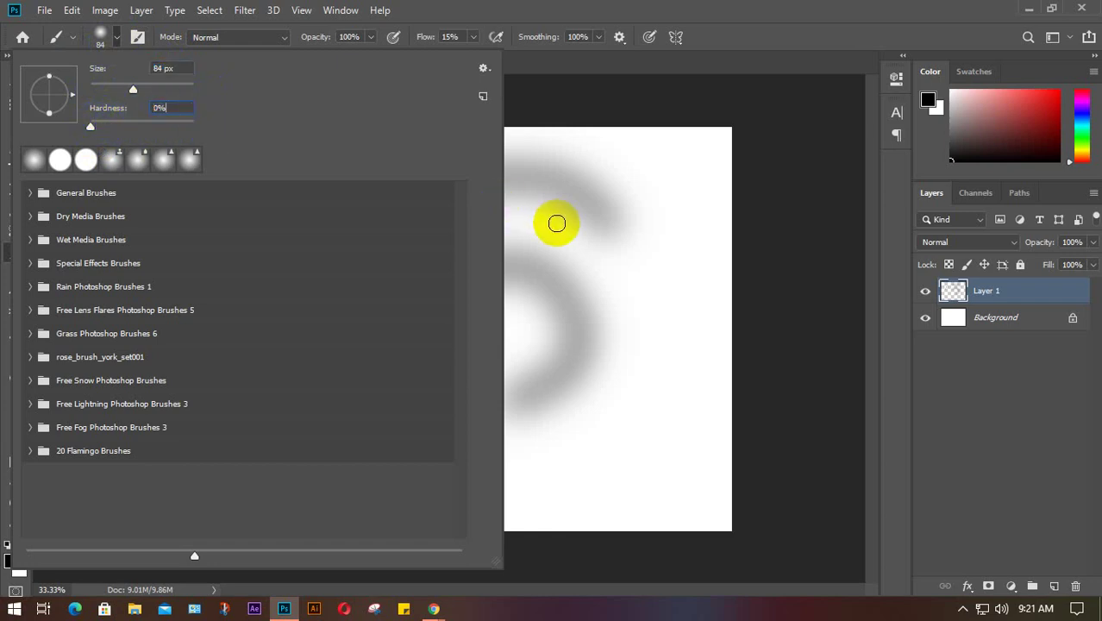
{"action": "left_click", "coordinate": [224, 146]}
{"action": "left_click", "coordinate": [168, 108]}
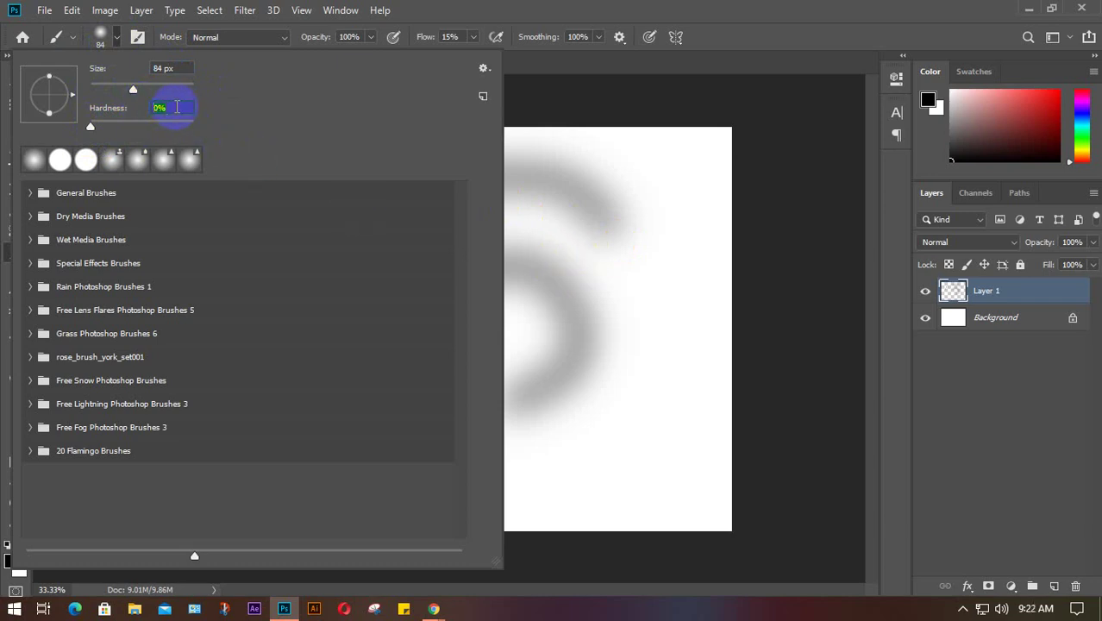
{"action": "left_click", "coordinate": [31, 159]}
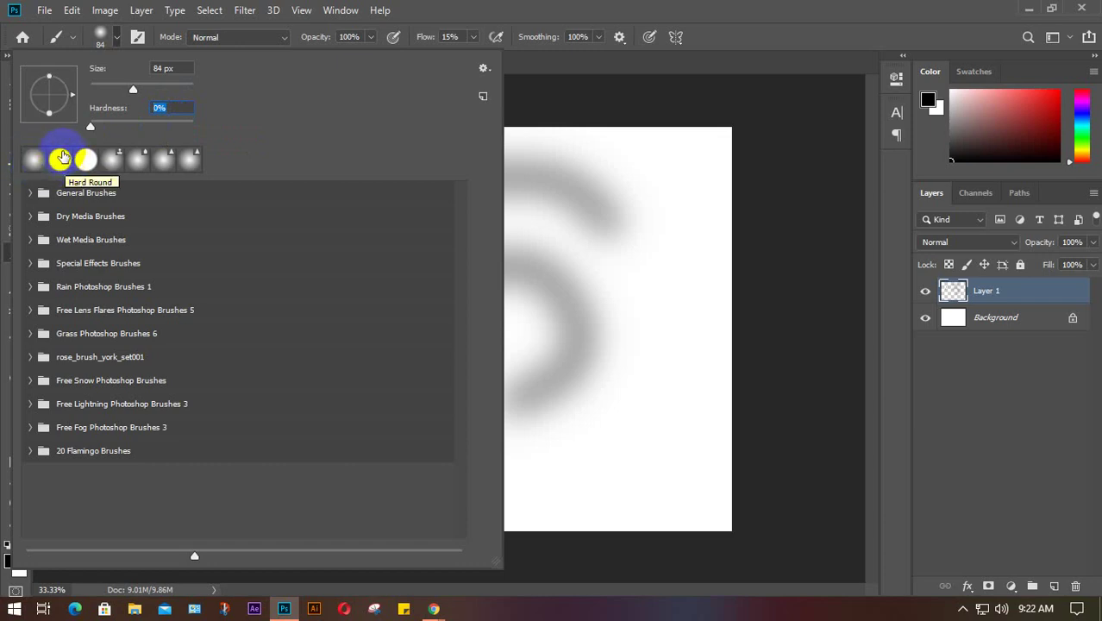
- Set the brush hardness to 100% and paint a hard-edged black letter A below the soft one
{"action": "left_click_drag", "start_coordinate": [93, 130], "coordinate": [211, 130]}
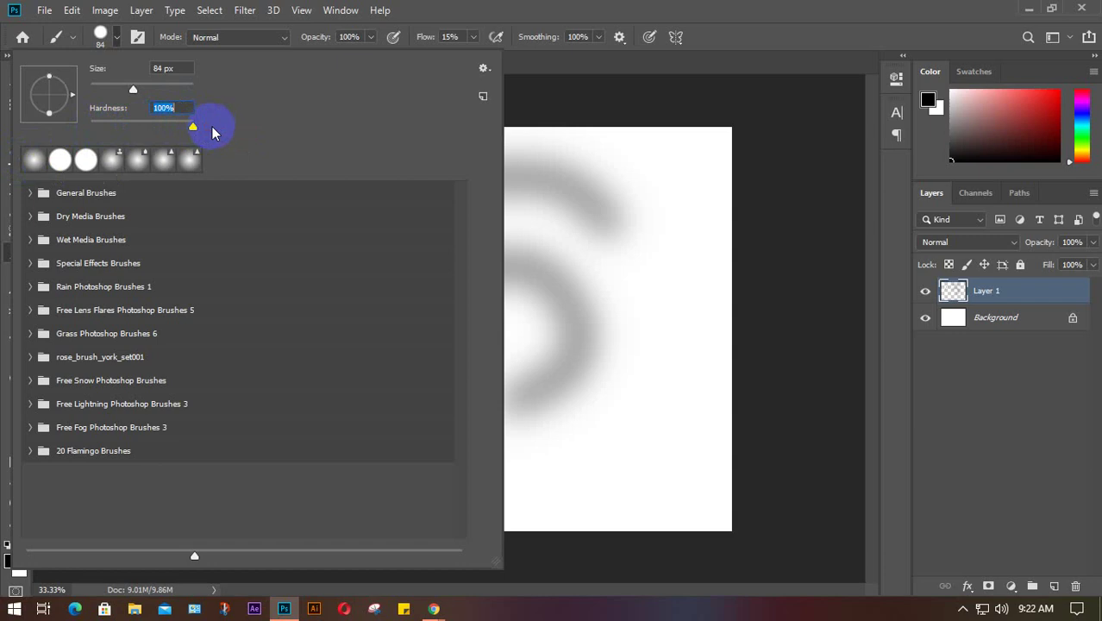
{"action": "left_click", "coordinate": [108, 34]}
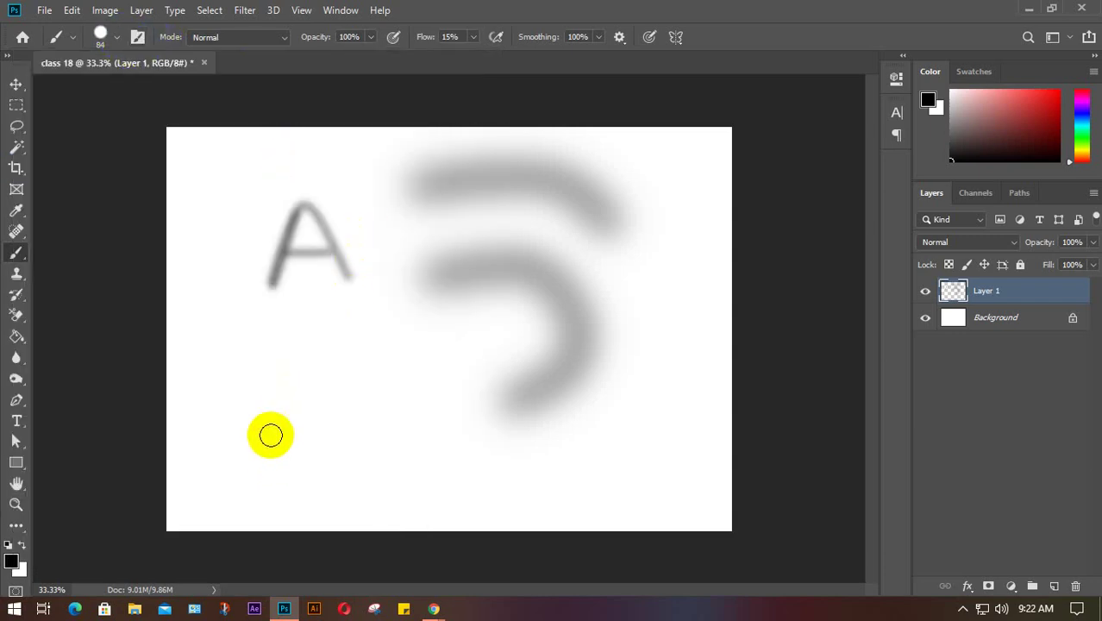
{"action": "mouse_move", "coordinate": [245, 480]}
{"action": "left_mouse_down"}
{"action": "mouse_move", "coordinate": [251, 413]}
{"action": "mouse_move", "coordinate": [315, 409]}
{"action": "mouse_move", "coordinate": [318, 451]}
{"action": "left_mouse_up"}
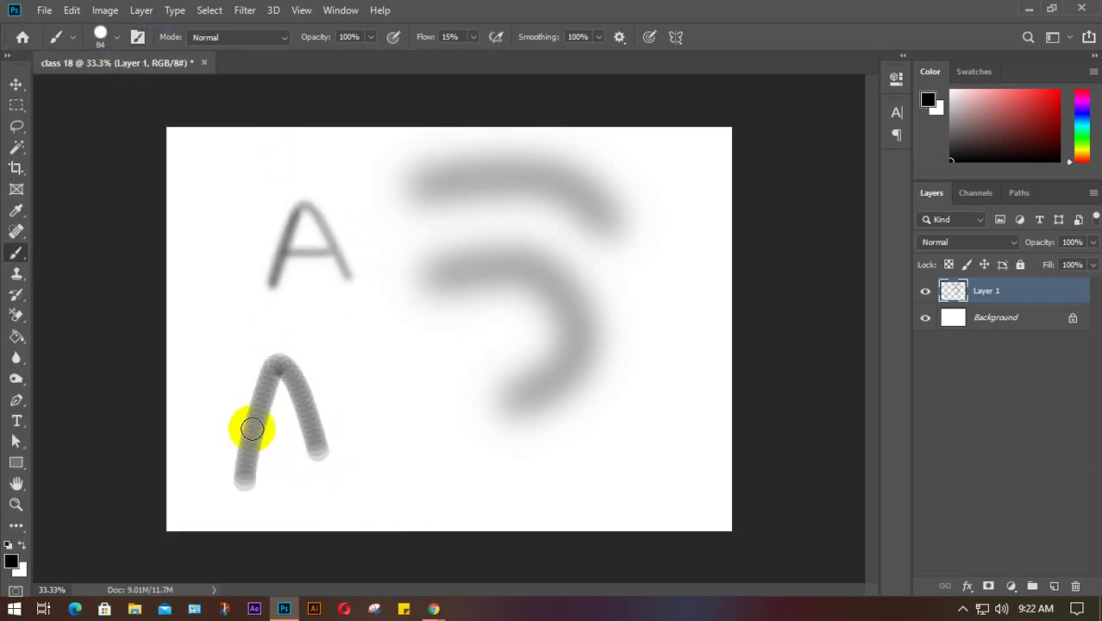
{"action": "mouse_move", "coordinate": [251, 426]}
{"action": "left_mouse_down"}
{"action": "mouse_move", "coordinate": [313, 428]}
{"action": "mouse_move", "coordinate": [233, 428]}
{"action": "left_mouse_up"}
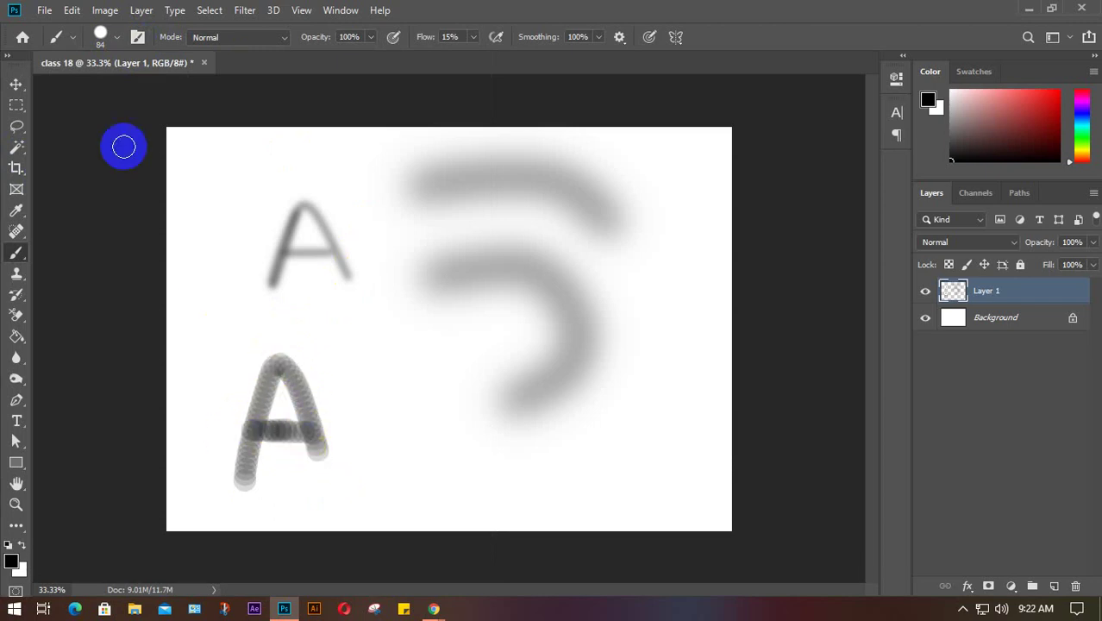
- Check the brush hardness in the brush preset settings again, keeping it at 100%
{"action": "left_click", "coordinate": [118, 38]}
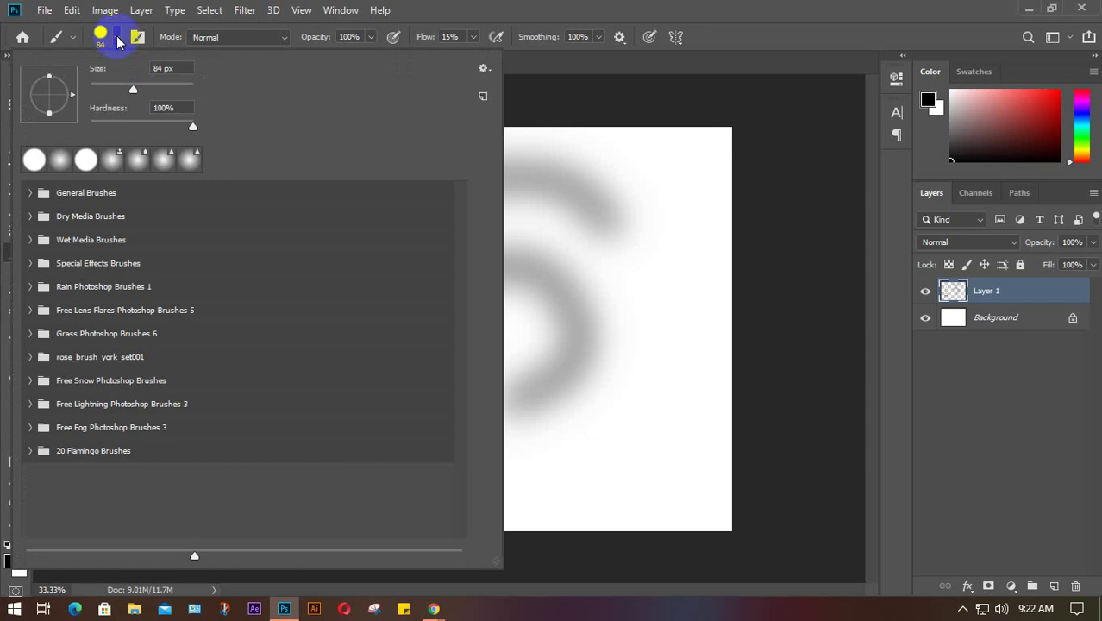
{"action": "mouse_move", "coordinate": [195, 128]}
{"action": "left_mouse_down"}
{"action": "mouse_move", "coordinate": [72, 129]}
{"action": "mouse_move", "coordinate": [214, 129]}
{"action": "left_mouse_up"}
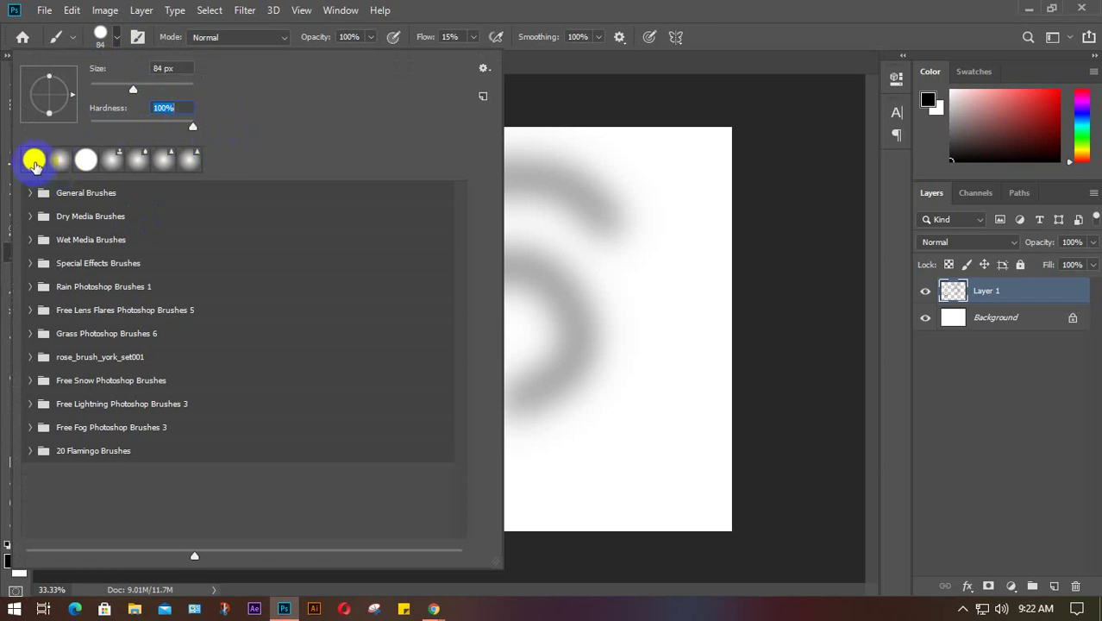
{"action": "left_click", "coordinate": [117, 39]}
- Set the foreground color to red (ff0000) and paint two dots and two curved strokes across the lower-right area of the canvas
{"action": "left_click", "coordinate": [11, 562]}
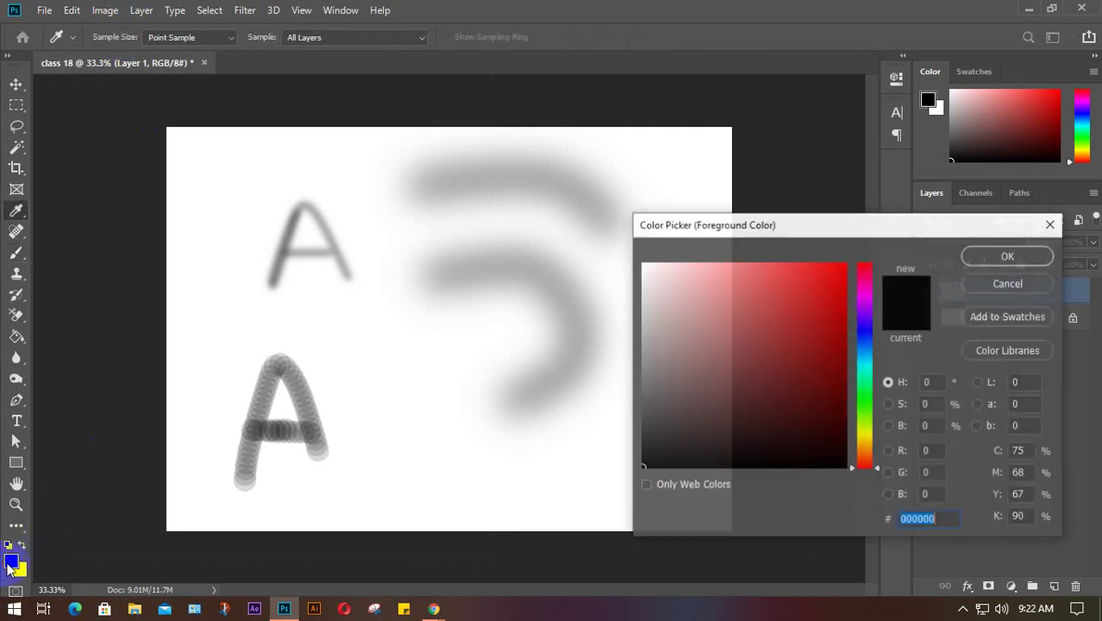
{"action": "left_click_drag", "start_coordinate": [697, 426], "coordinate": [855, 250]}
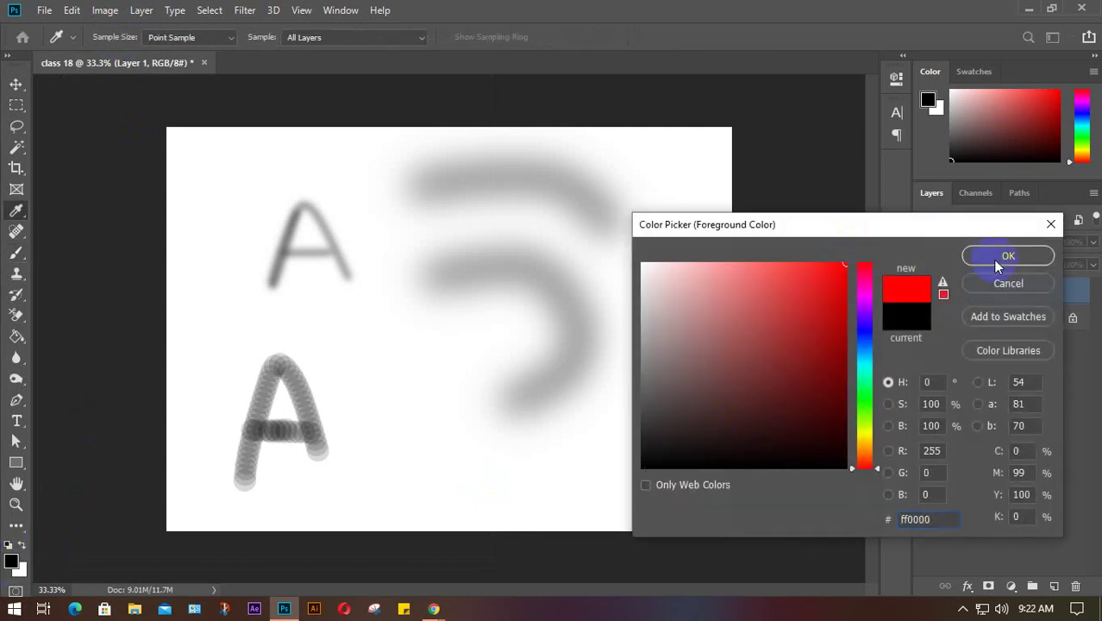
{"action": "left_click", "coordinate": [993, 257]}
{"action": "left_click", "coordinate": [411, 463]}
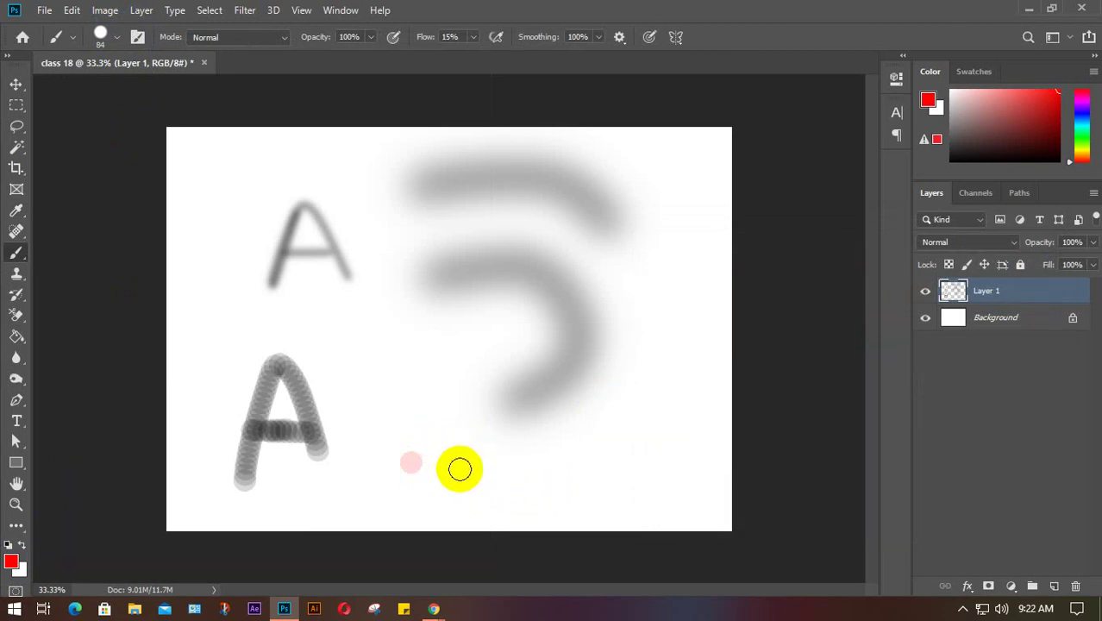
{"action": "left_click", "coordinate": [460, 470]}
{"action": "mouse_move", "coordinate": [520, 474]}
{"action": "left_mouse_down"}
{"action": "mouse_move", "coordinate": [613, 468]}
{"action": "mouse_move", "coordinate": [655, 427]}
{"action": "mouse_move", "coordinate": [662, 310]}
{"action": "mouse_move", "coordinate": [705, 423]}
{"action": "left_mouse_up"}
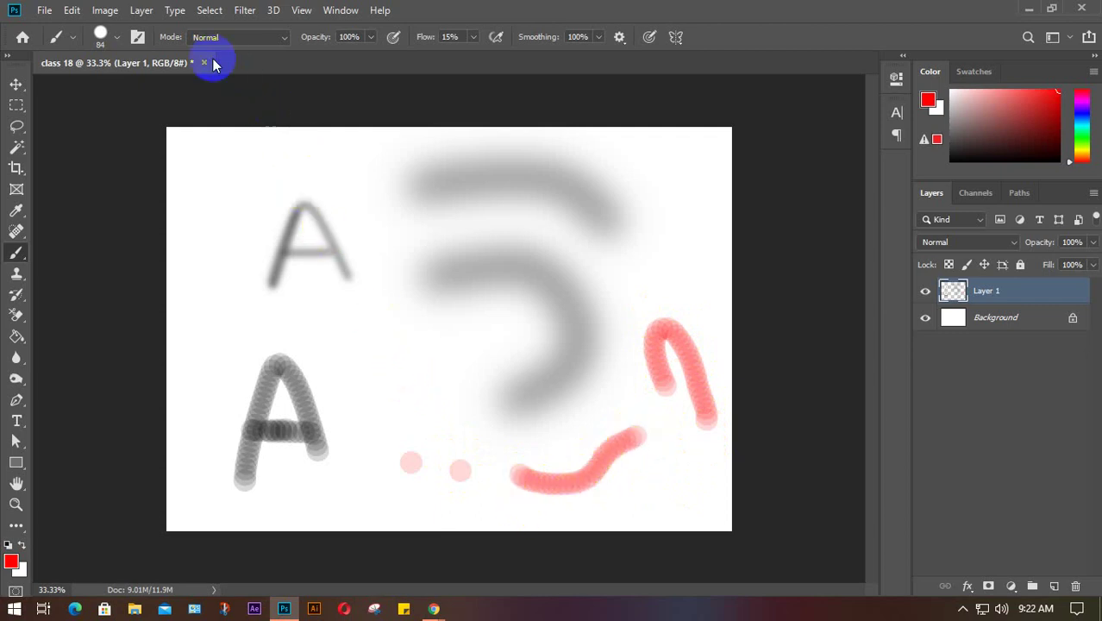
- Keep the brush mode at Normal, set the flow to 100% and paint a solid red letter A over the gray curved stroke
{"action": "left_click", "coordinate": [282, 38]}
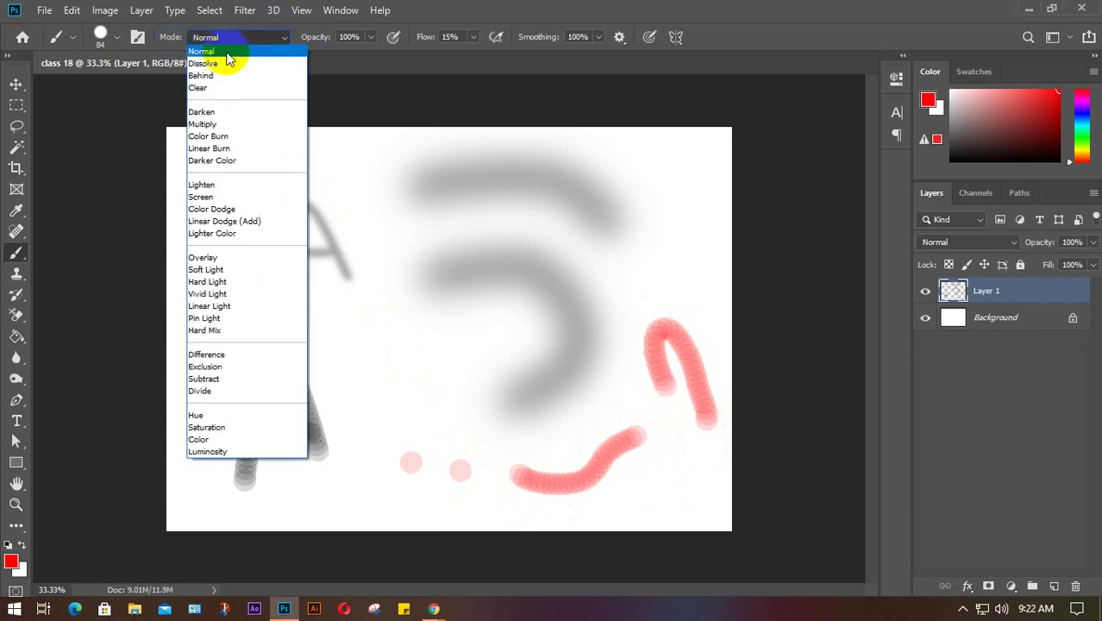
{"action": "left_click", "coordinate": [285, 39]}
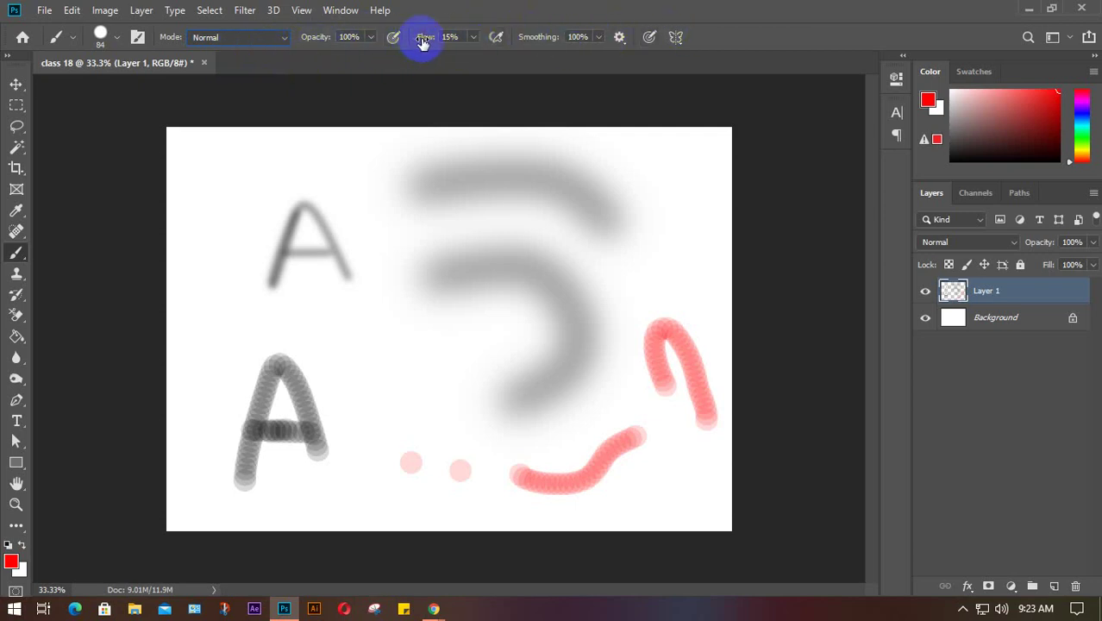
{"action": "left_click_drag", "start_coordinate": [425, 40], "coordinate": [605, 37]}
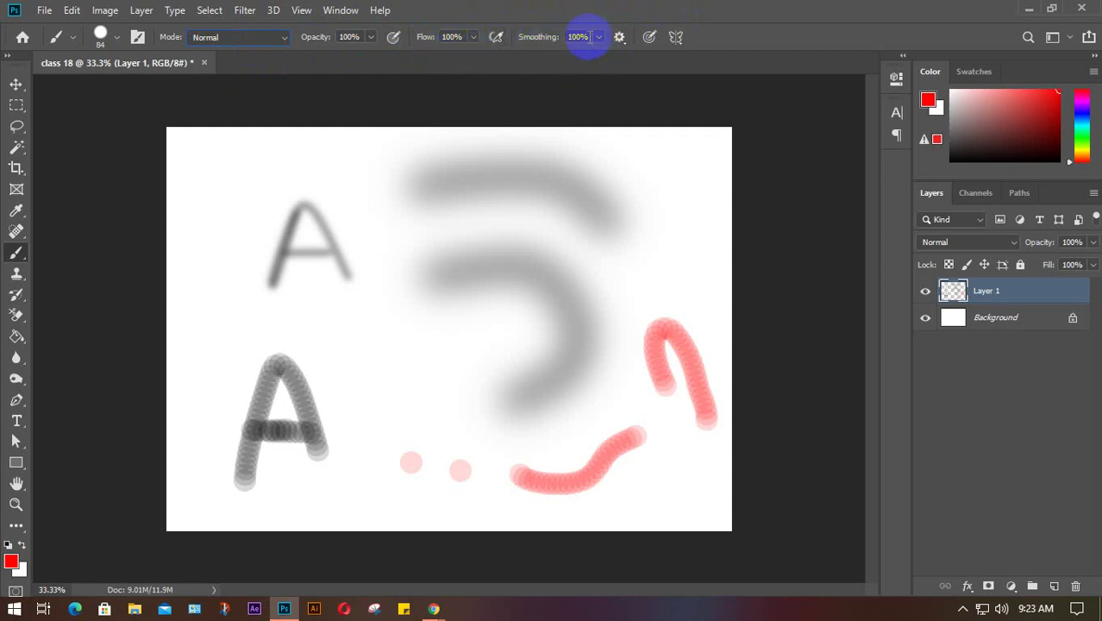
{"action": "mouse_move", "coordinate": [437, 381]}
{"action": "left_mouse_down"}
{"action": "mouse_move", "coordinate": [502, 192]}
{"action": "mouse_move", "coordinate": [536, 458]}
{"action": "left_mouse_up"}
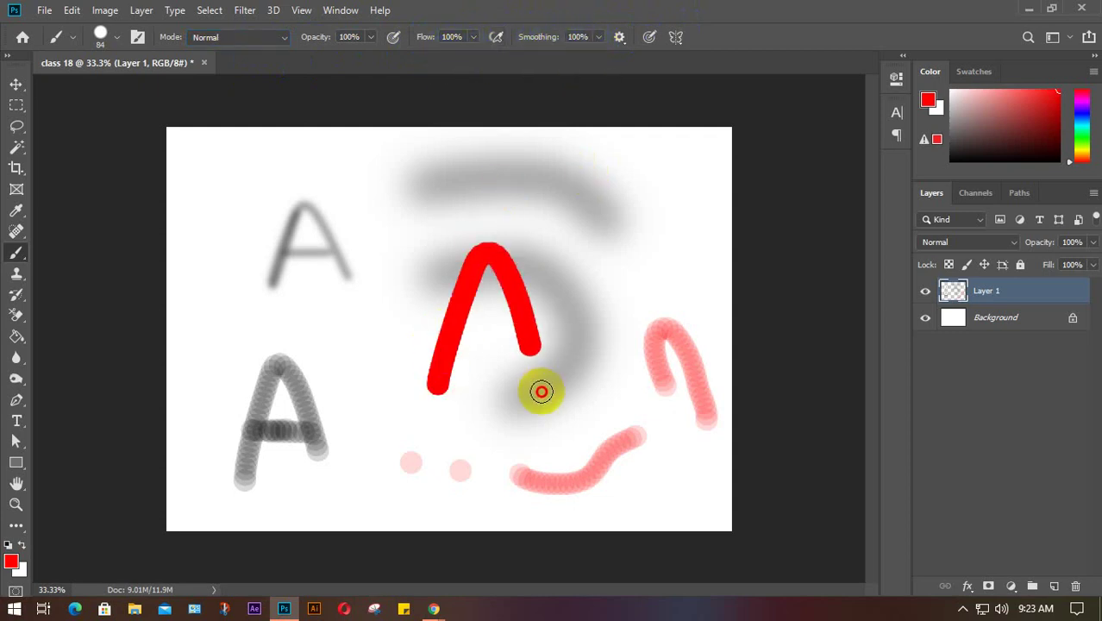
{"action": "mouse_move", "coordinate": [430, 326]}
{"action": "left_mouse_down"}
{"action": "mouse_move", "coordinate": [538, 322]}
{"action": "mouse_move", "coordinate": [508, 325]}
{"action": "left_mouse_up"}
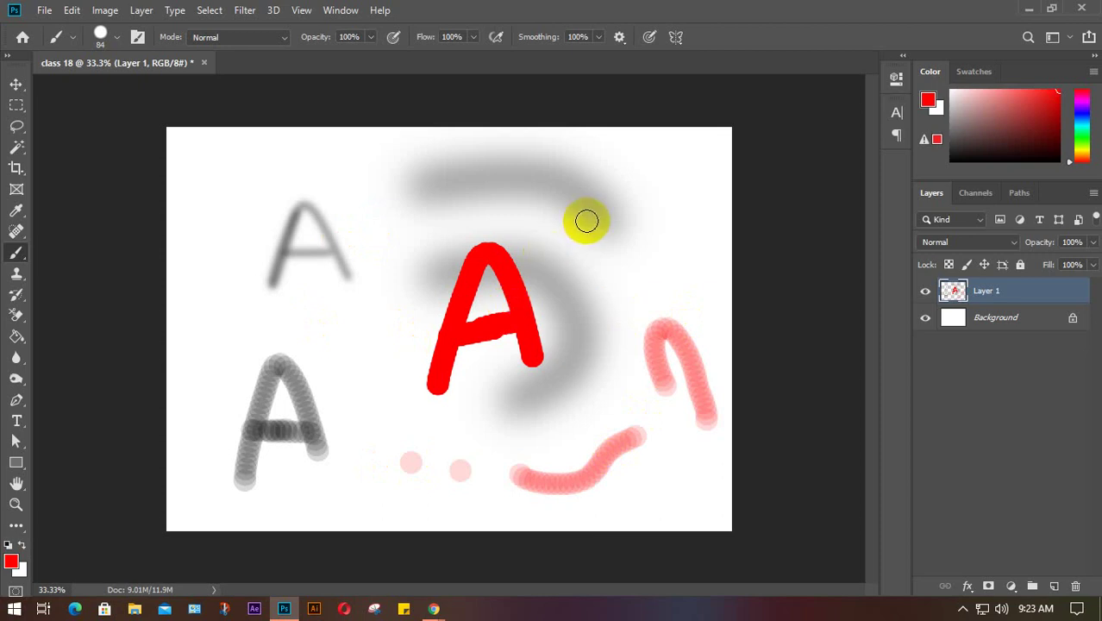
- Delete the painted Layer 1 and add a new empty layer above the background
{"action": "left_click", "coordinate": [1044, 305]}
{"action": "key", "text": "Delete"}
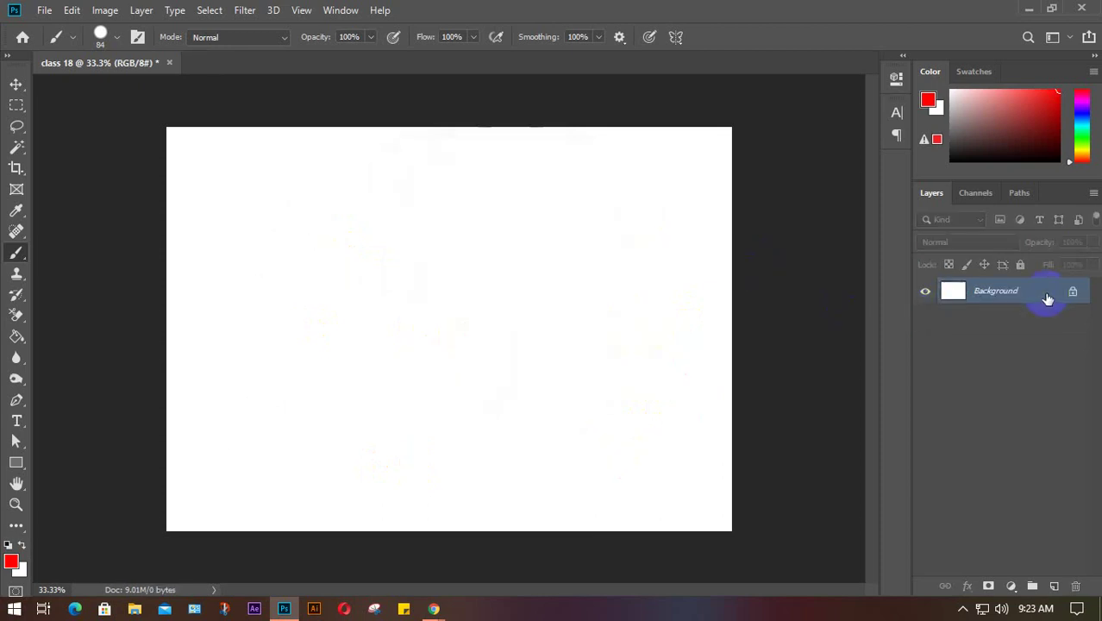
{"action": "left_click", "coordinate": [1058, 586]}
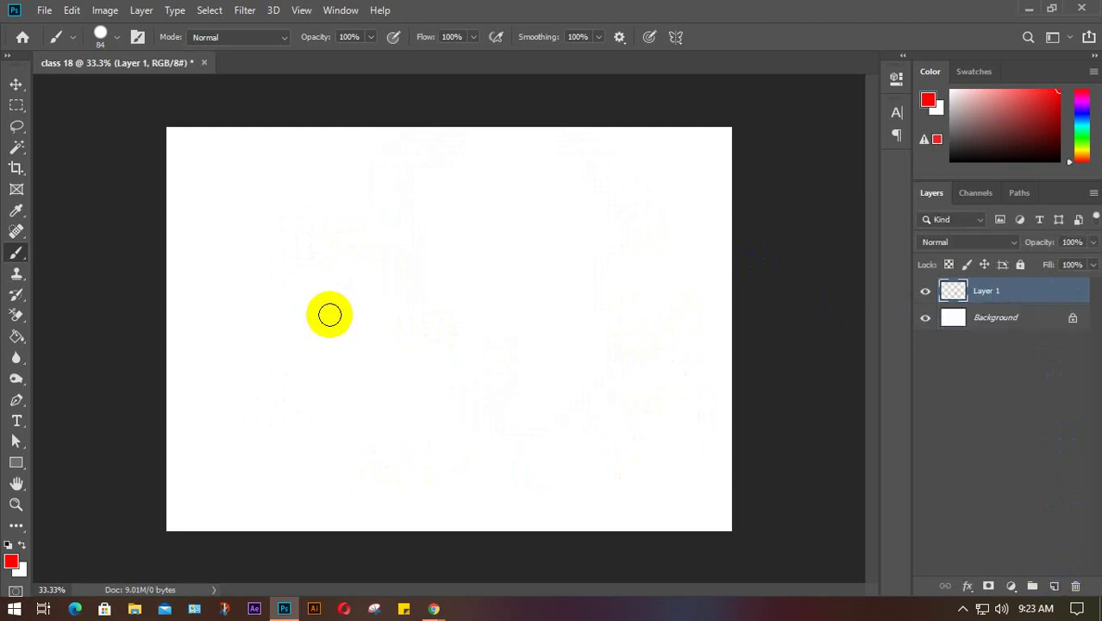
- Paint a soft horizontal red stroke across the upper part of the canvas with a 200 px brush at 0% hardness and 14% flow
{"action": "key", "text": "bracketright"}
{"action": "key", "text": "bracketright"}
{"action": "key", "text": "bracketright"}
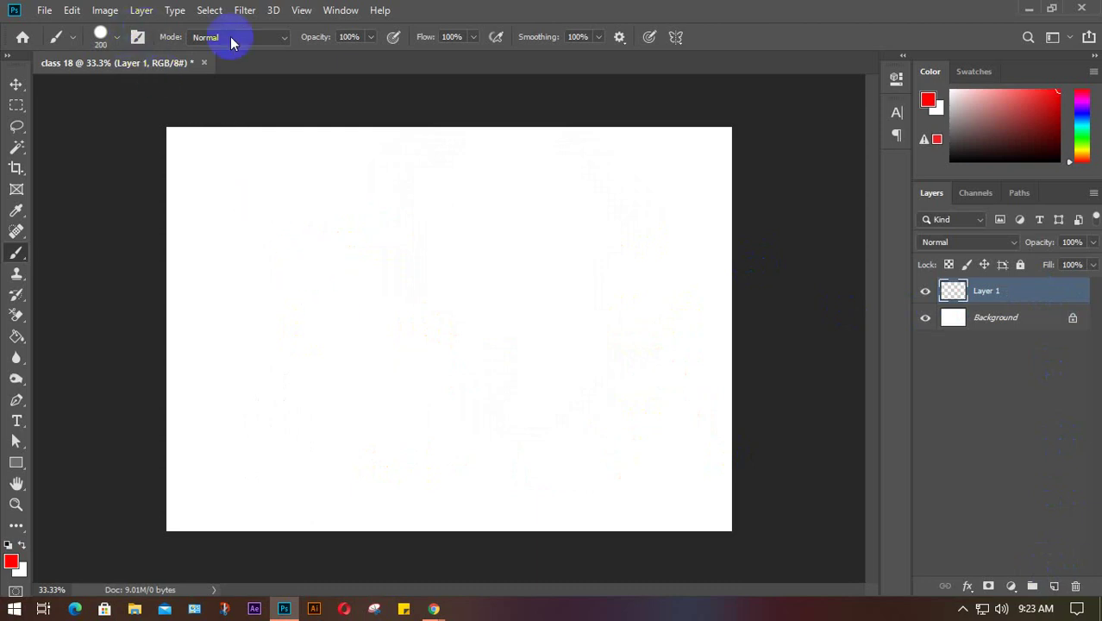
{"action": "left_click", "coordinate": [101, 34]}
{"action": "left_click", "coordinate": [120, 38]}
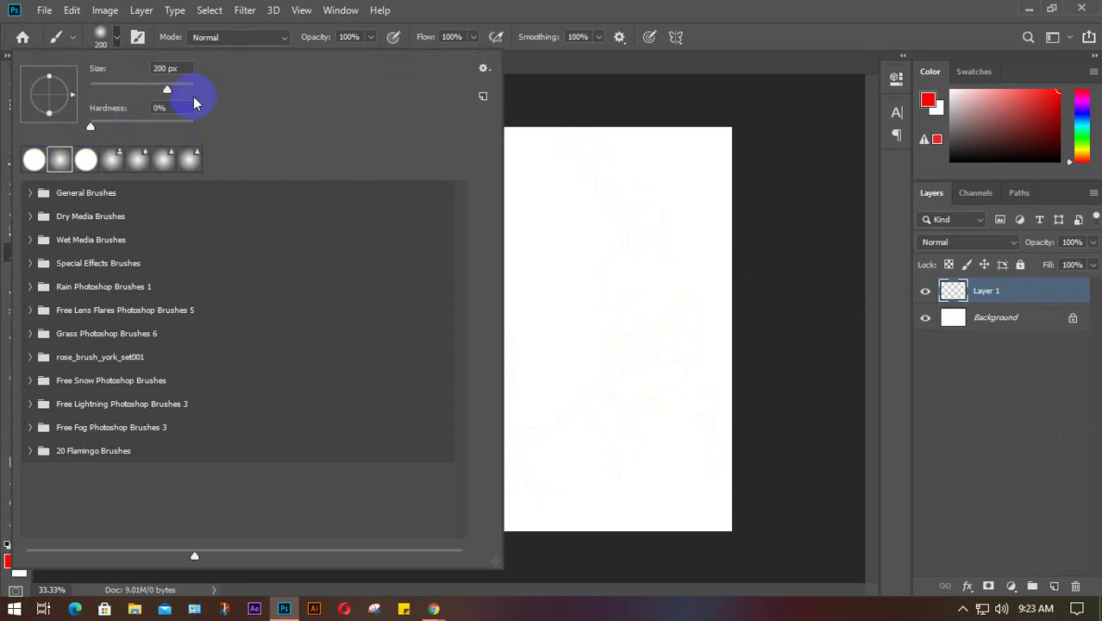
{"action": "left_click", "coordinate": [119, 39]}
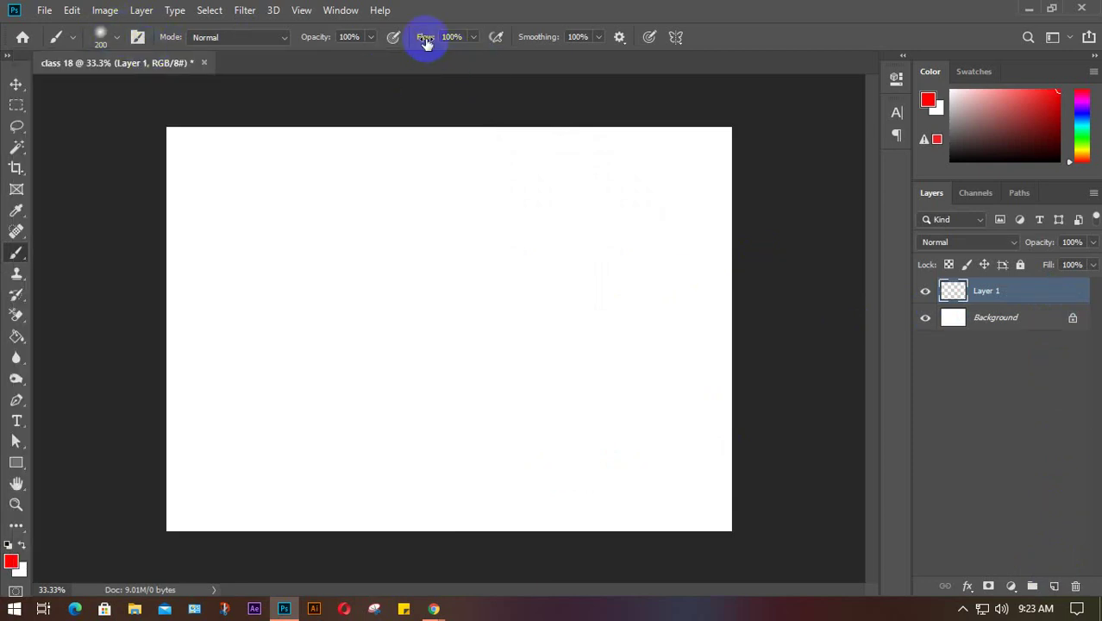
{"action": "left_click_drag", "start_coordinate": [426, 36], "coordinate": [355, 43]}
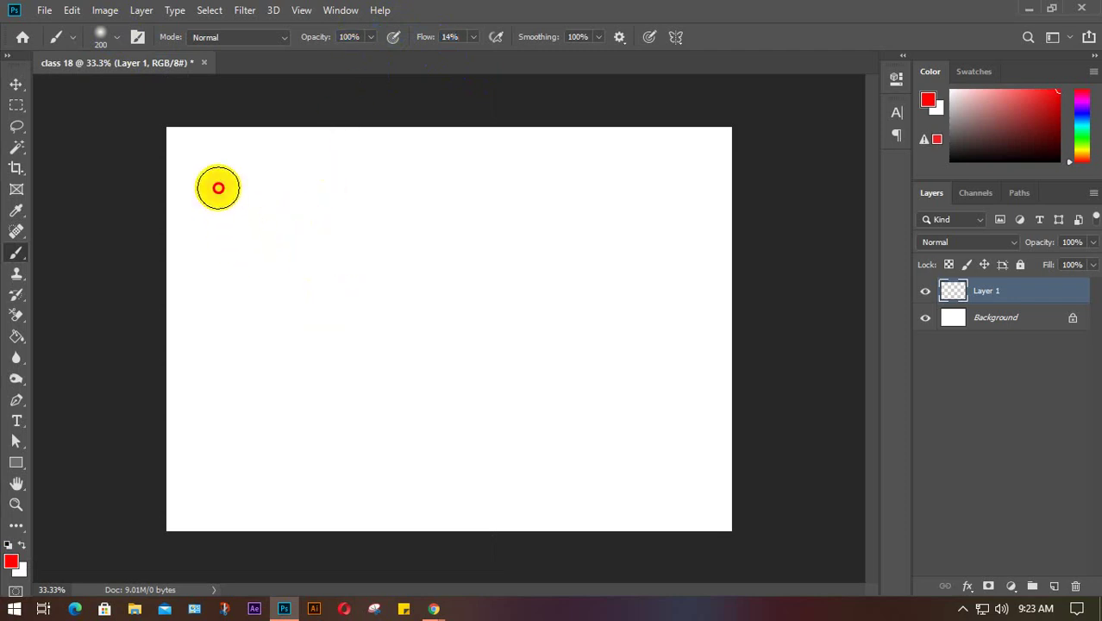
{"action": "left_click_drag", "start_coordinate": [218, 189], "coordinate": [705, 198]}
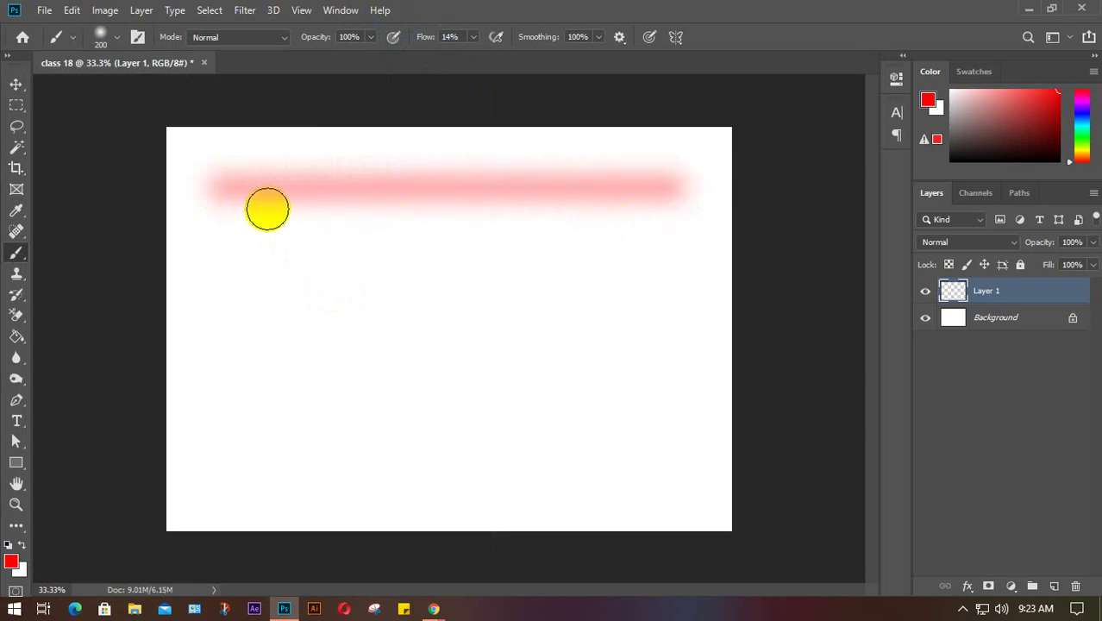
- At 100% hardness, paint two horizontal red strokes below the soft one, the first at 14% flow and the second at 100% flow
{"action": "left_click", "coordinate": [118, 39]}
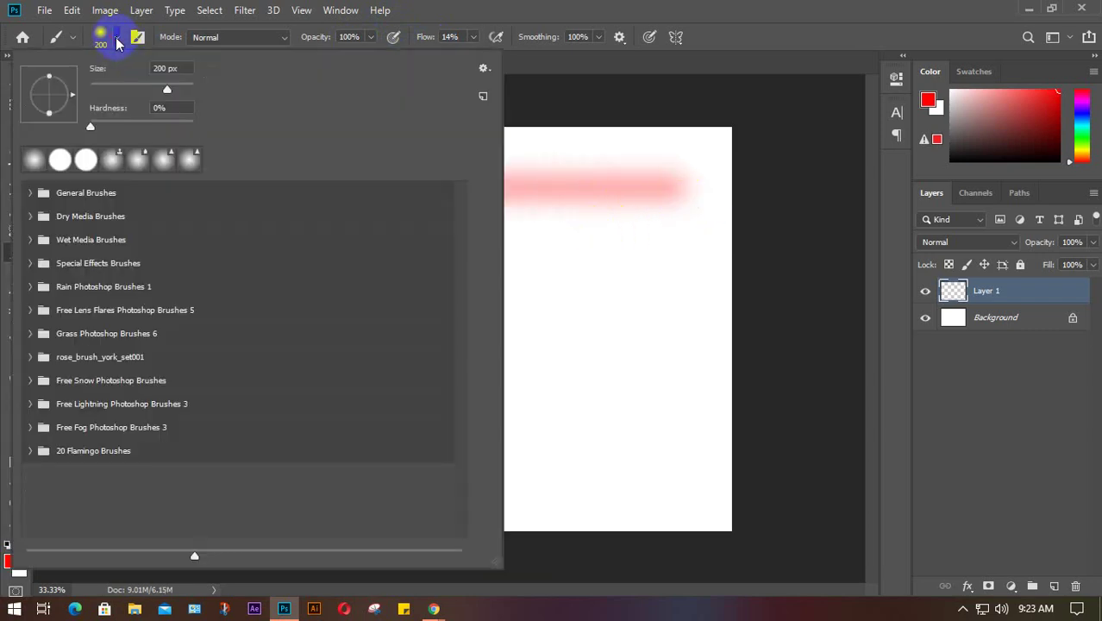
{"action": "left_click_drag", "start_coordinate": [107, 127], "coordinate": [265, 126]}
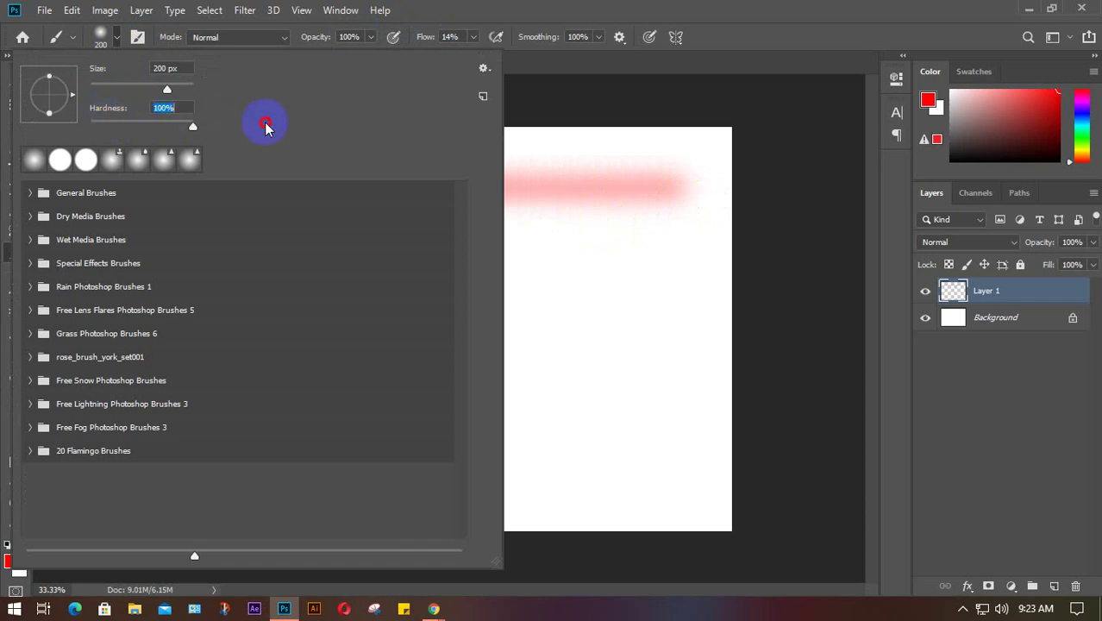
{"action": "left_click", "coordinate": [117, 38]}
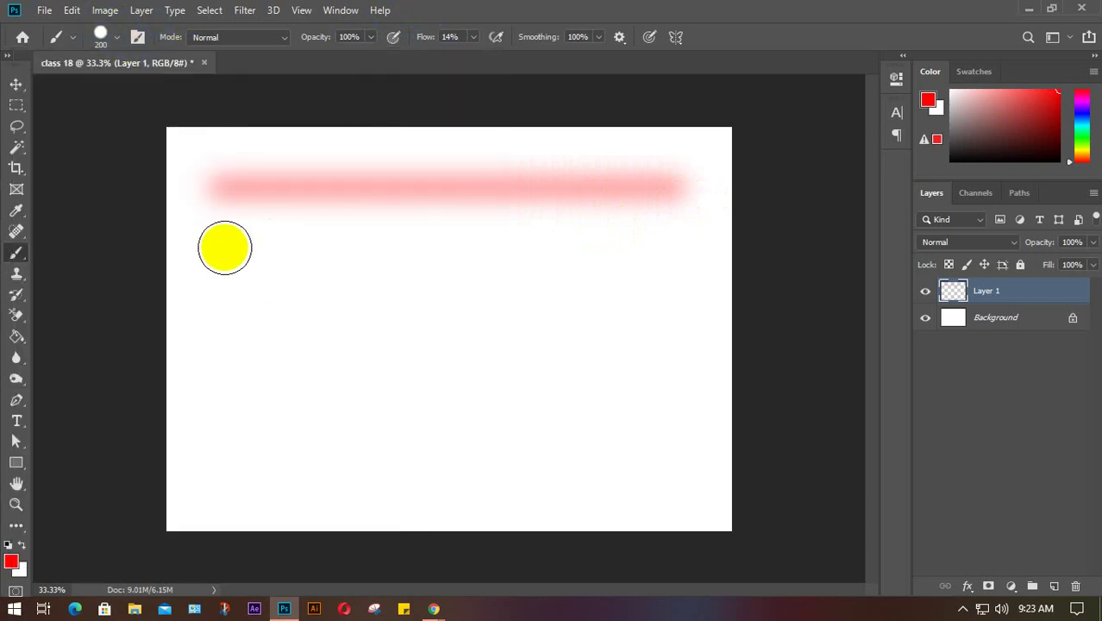
{"action": "left_click_drag", "start_coordinate": [225, 248], "coordinate": [301, 245]}
{"action": "left_click_drag", "start_coordinate": [456, 246], "coordinate": [714, 264]}
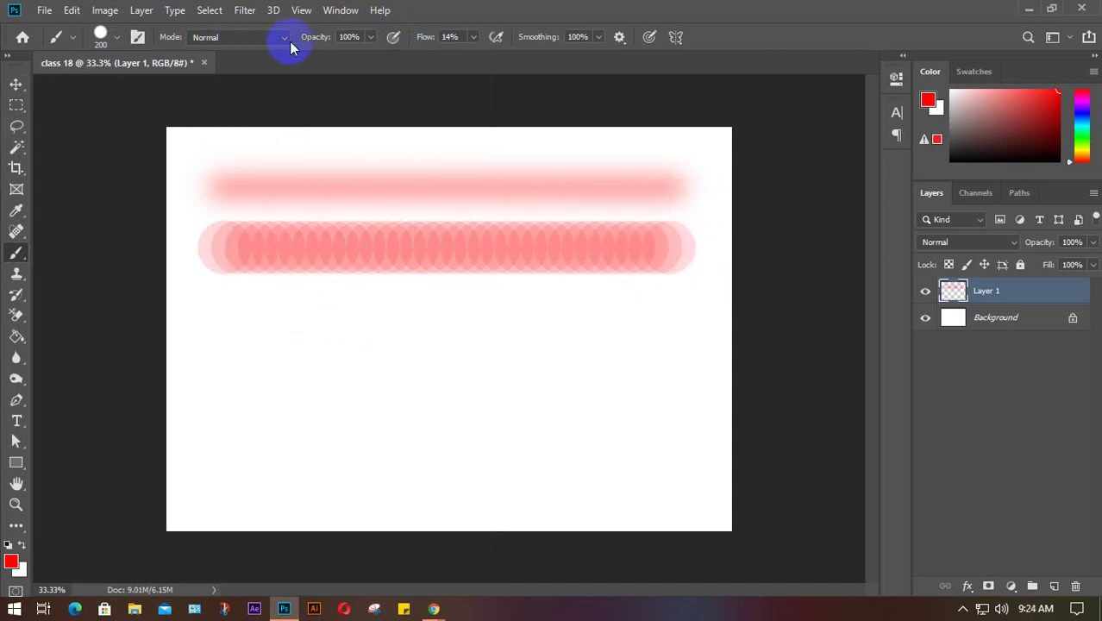
{"action": "left_click_drag", "start_coordinate": [425, 38], "coordinate": [598, 37]}
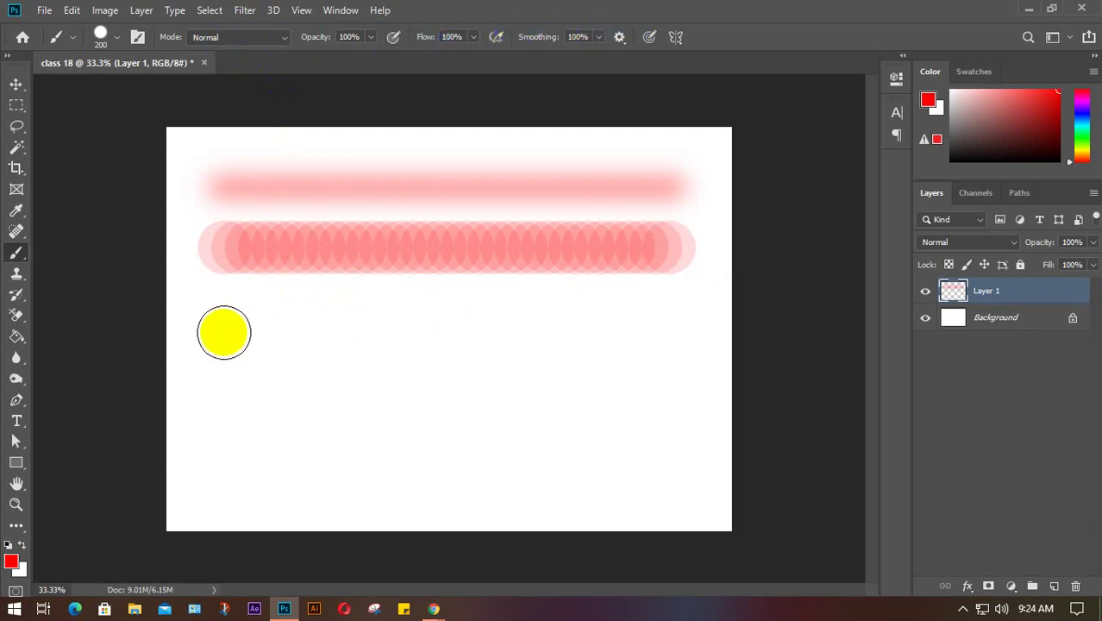
{"action": "left_click_drag", "start_coordinate": [223, 332], "coordinate": [718, 331]}
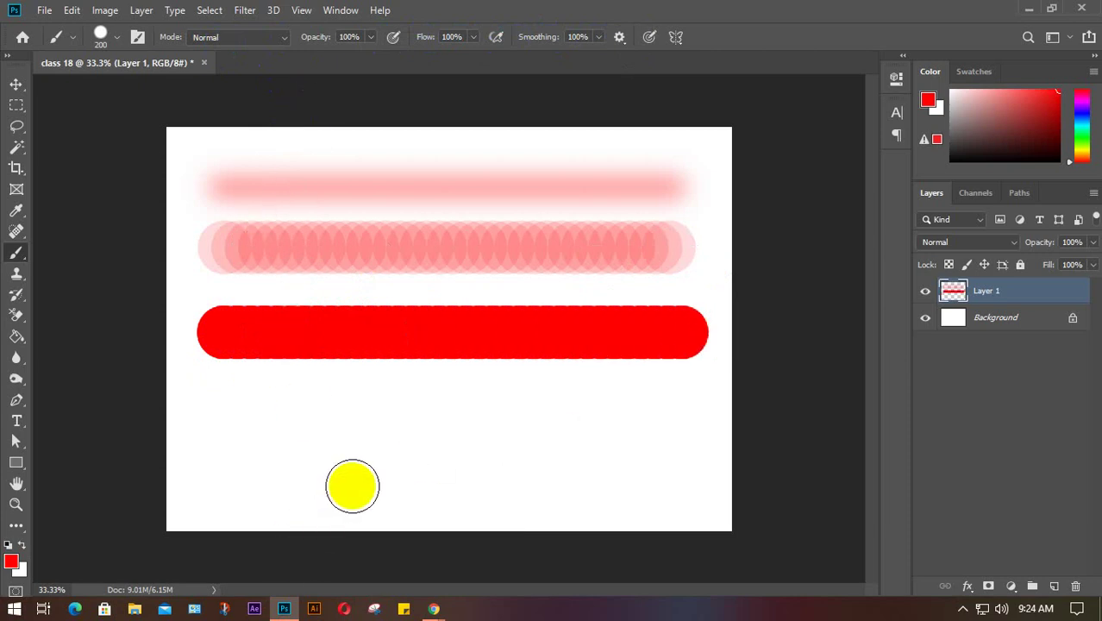
- Move the three red strokes slightly down the canvas and delete their layer
{"action": "key", "text": "v"}
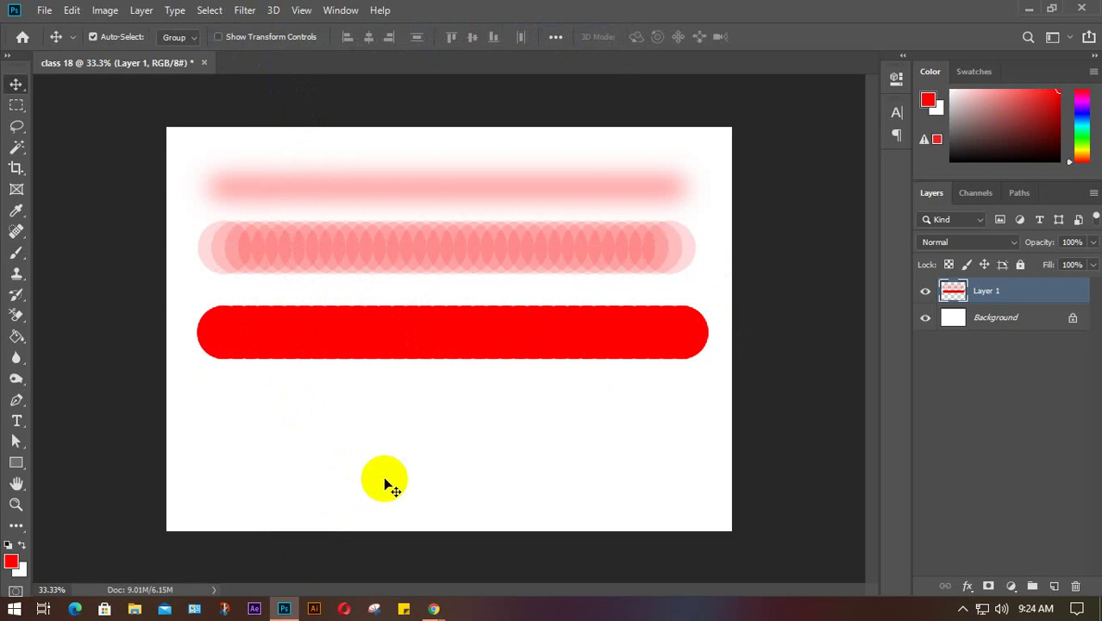
{"action": "left_click_drag", "start_coordinate": [363, 189], "coordinate": [367, 227]}
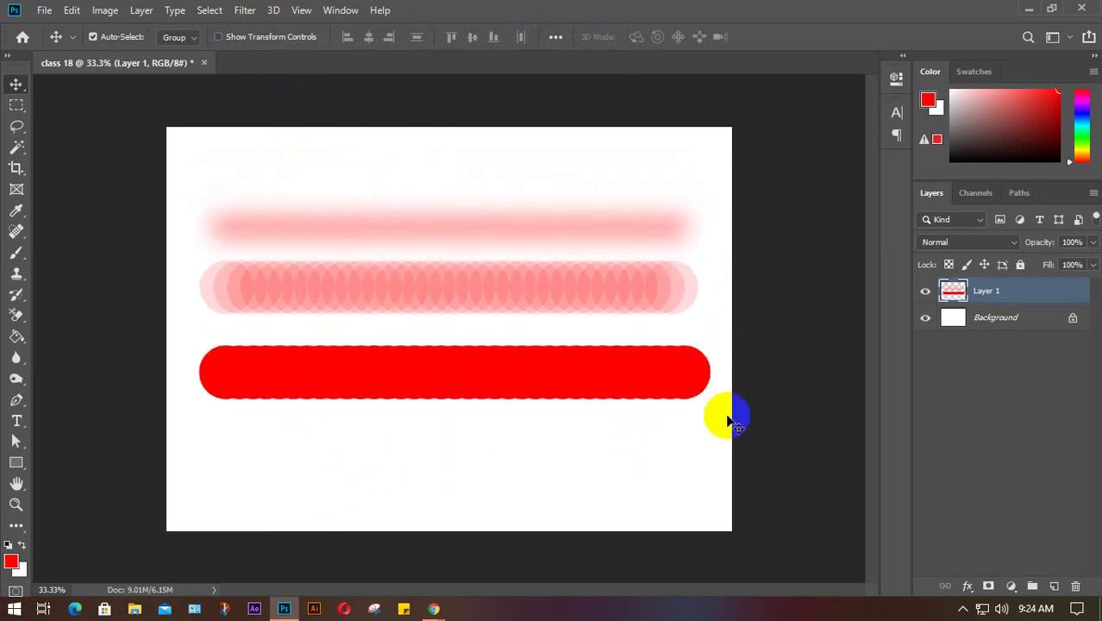
{"action": "key", "text": "Delete"}
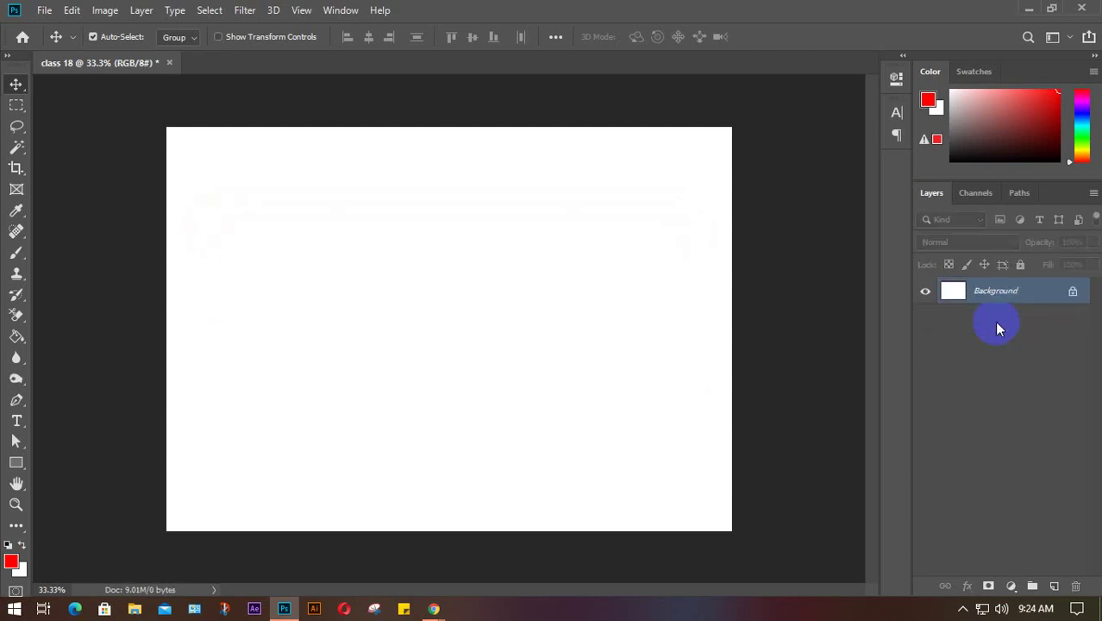
- Return to the Brush tool and examine the General Brushes and Dry Media Brushes folders in the brush presets
{"action": "right_click", "coordinate": [16, 251]}
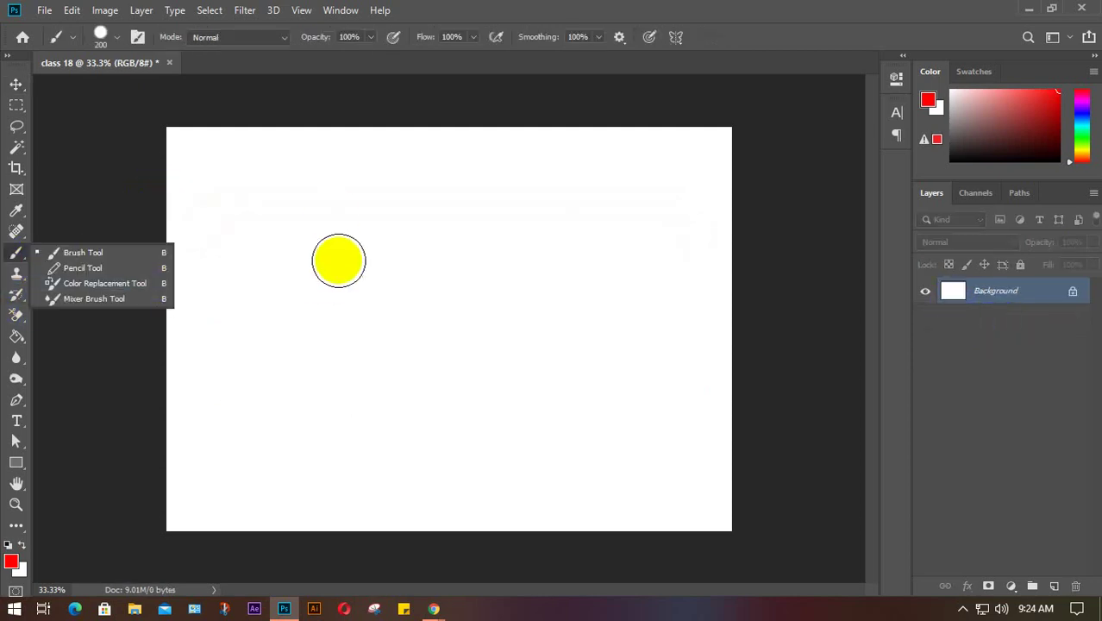
{"action": "left_click", "coordinate": [119, 38]}
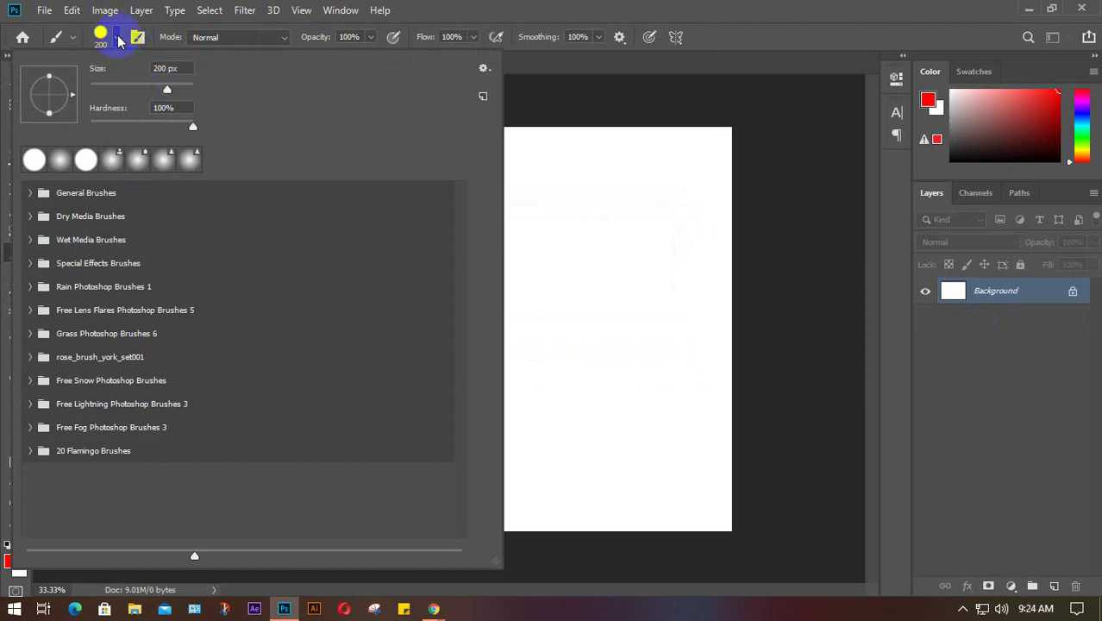
{"action": "left_click", "coordinate": [29, 193]}
{"action": "left_click", "coordinate": [27, 193]}
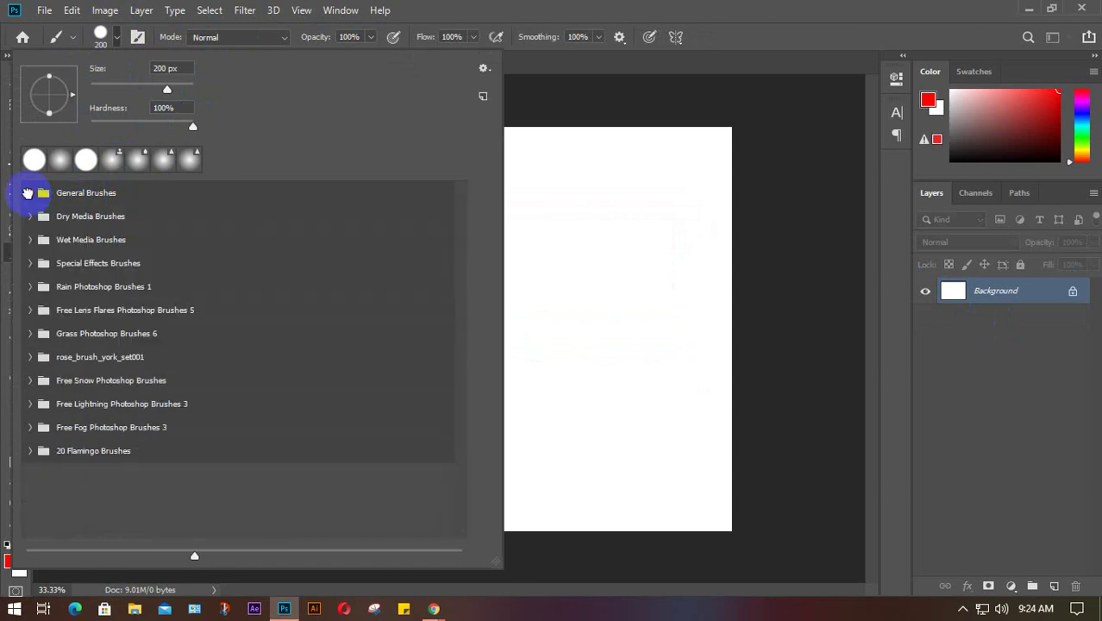
{"action": "left_click", "coordinate": [29, 218]}
{"action": "left_click", "coordinate": [29, 219]}
{"action": "left_click", "coordinate": [29, 193]}
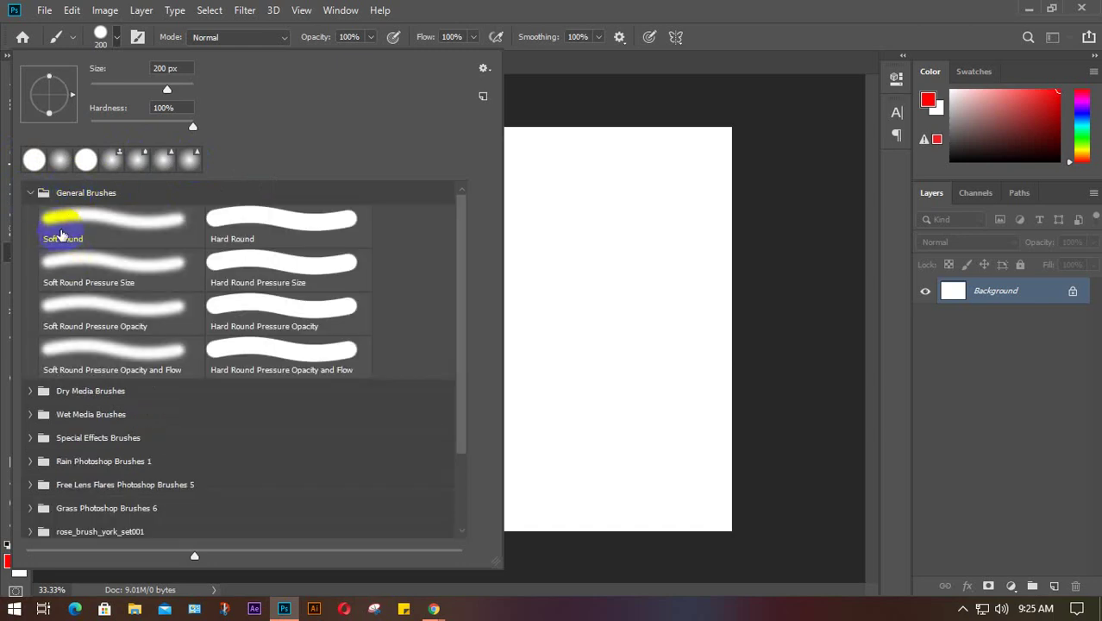
- Look through the Dry Media Brushes presets and collapse the Dry Media Brushes and General Brushes folders
{"action": "left_click", "coordinate": [30, 393]}
{"action": "scroll", "coordinate": [159, 328], "scroll_direction": "down", "scroll_amount": 3}
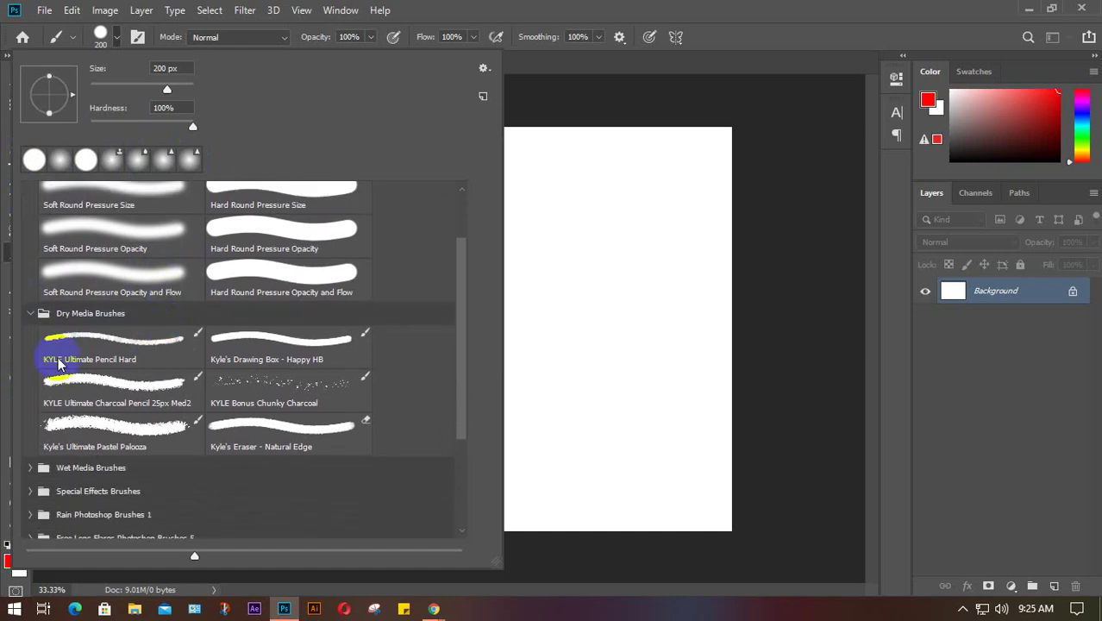
{"action": "left_click", "coordinate": [25, 315]}
{"action": "scroll", "coordinate": [41, 250], "scroll_direction": "up", "scroll_amount": 3}
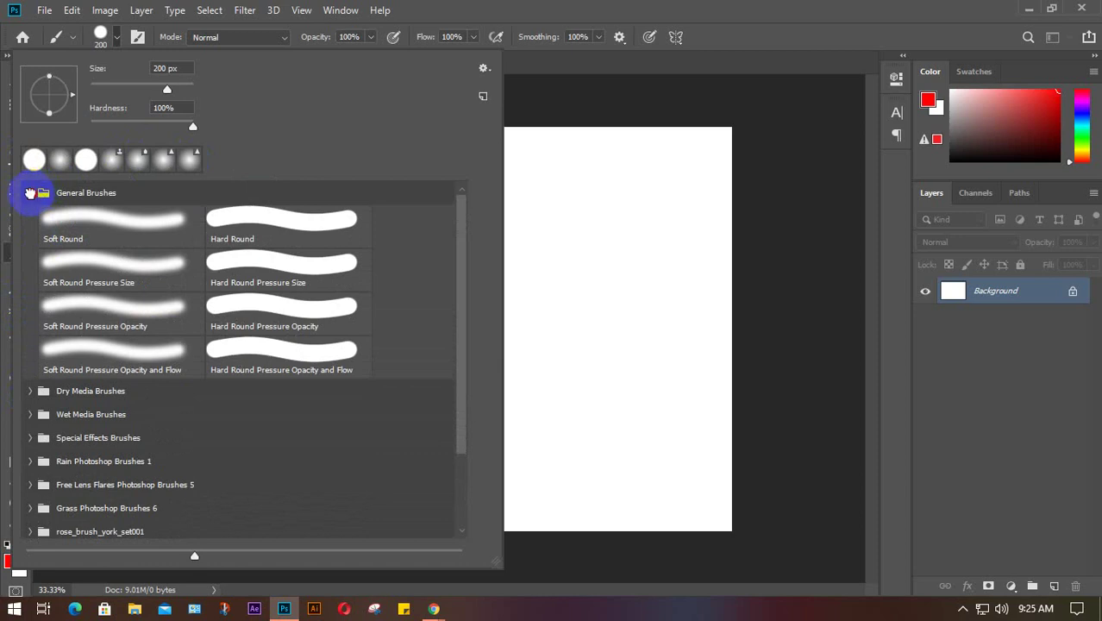
{"action": "left_click", "coordinate": [30, 192]}
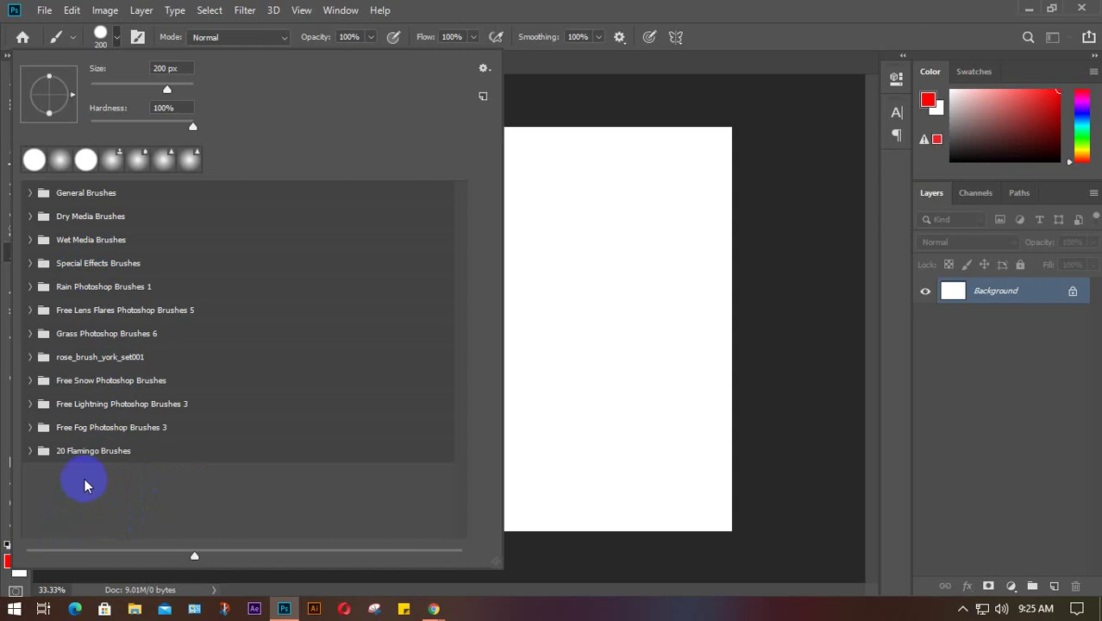
- Close and reopen the brush presets, review the list of collapsed brush folders and close it
{"action": "left_click", "coordinate": [86, 159]}
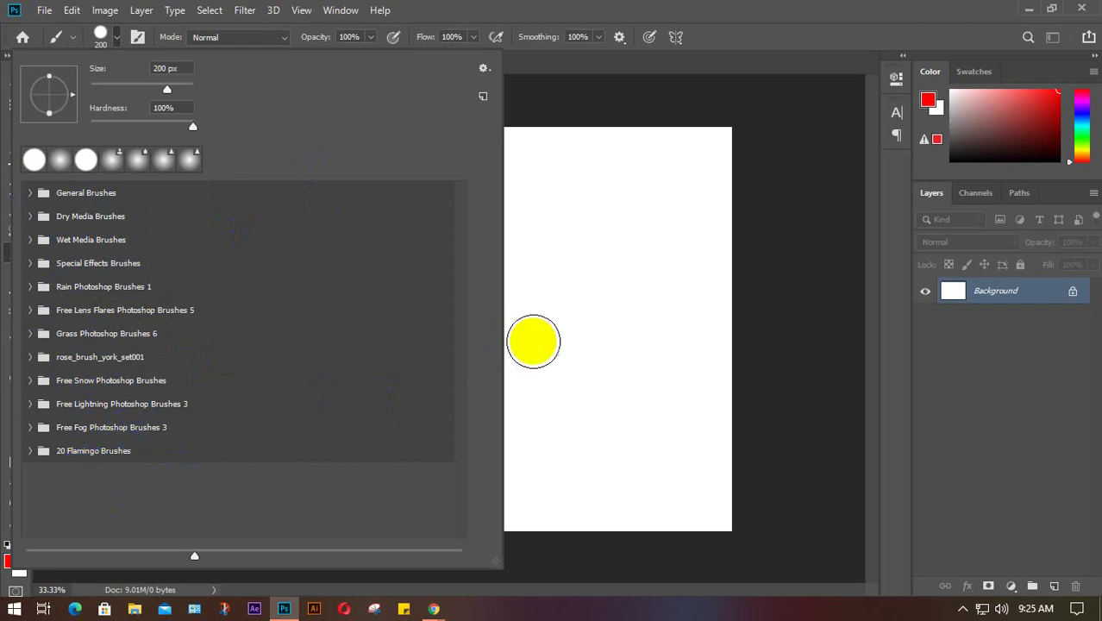
{"action": "left_click", "coordinate": [117, 38]}
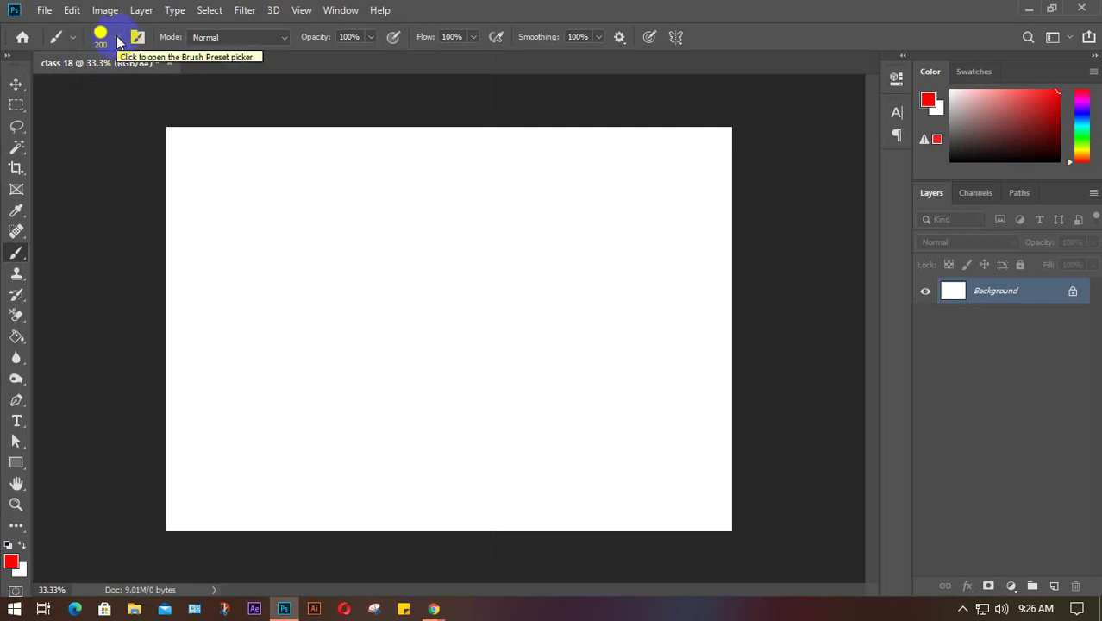
{"action": "left_click", "coordinate": [118, 40]}
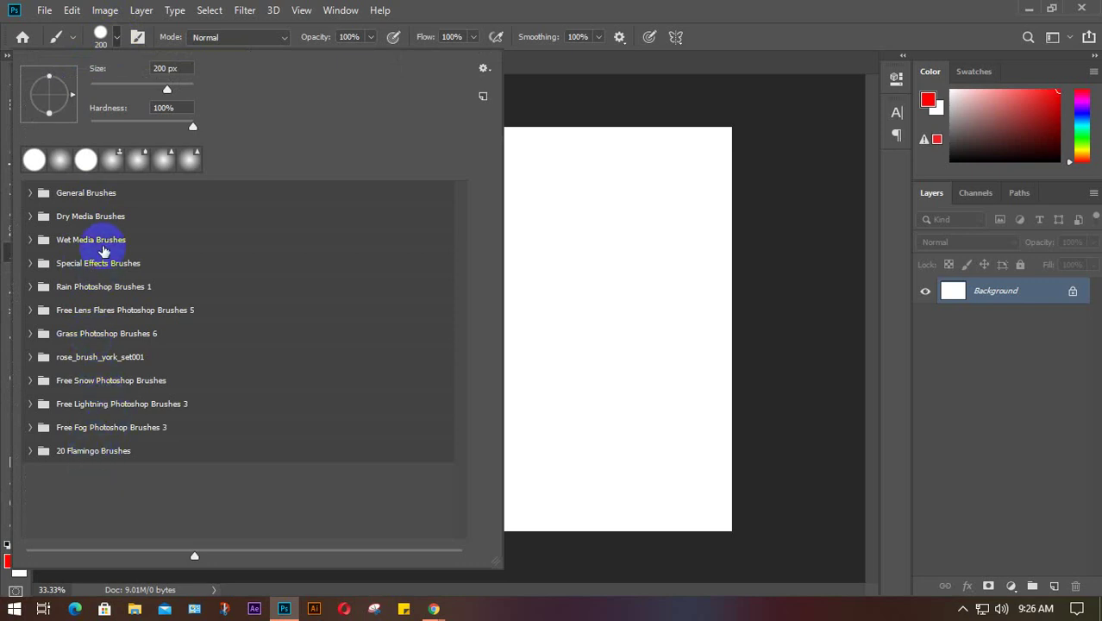
{"action": "left_click", "coordinate": [119, 37]}
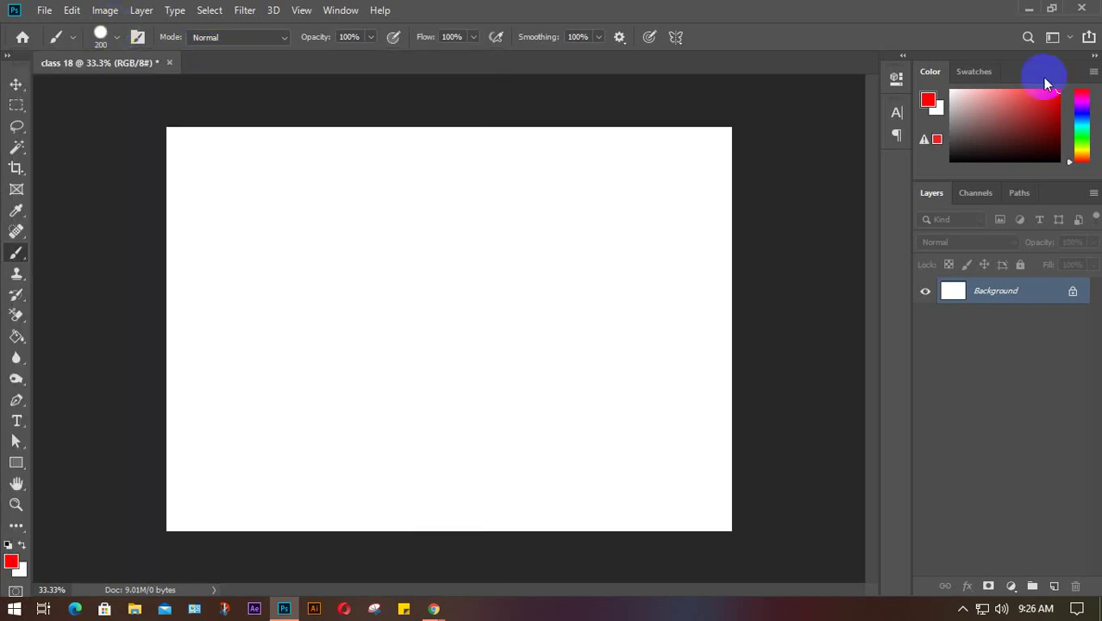
- Minimize Photoshop to switch to the Google Meet call and admit the person waiting to join
{"action": "left_click", "coordinate": [1029, 8]}
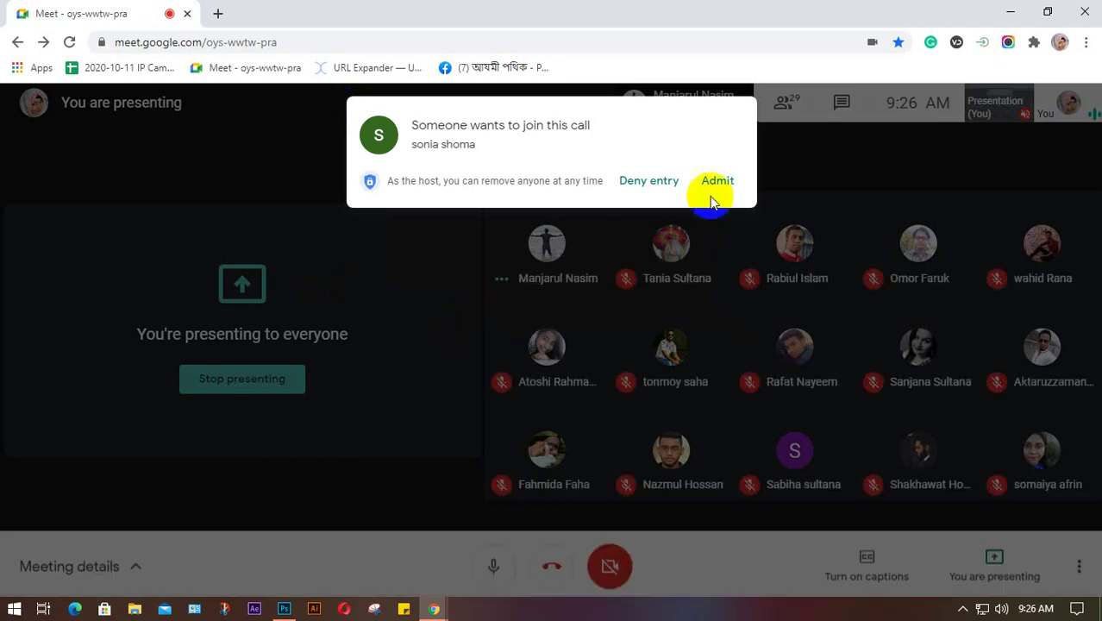
{"action": "left_click", "coordinate": [711, 184]}
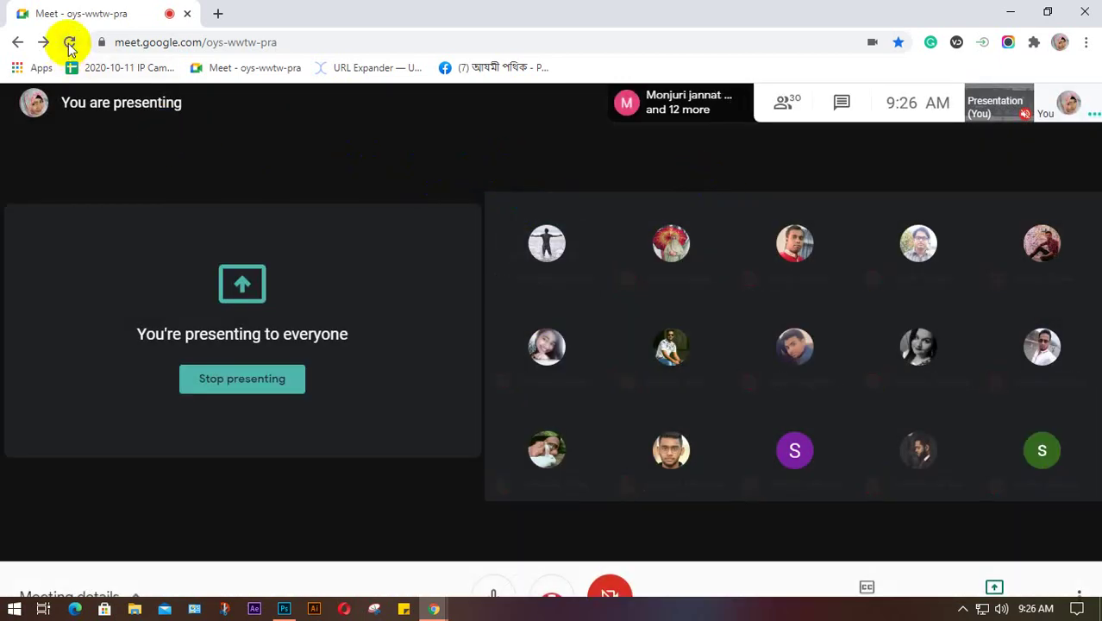
{"action": "left_click", "coordinate": [963, 609]}
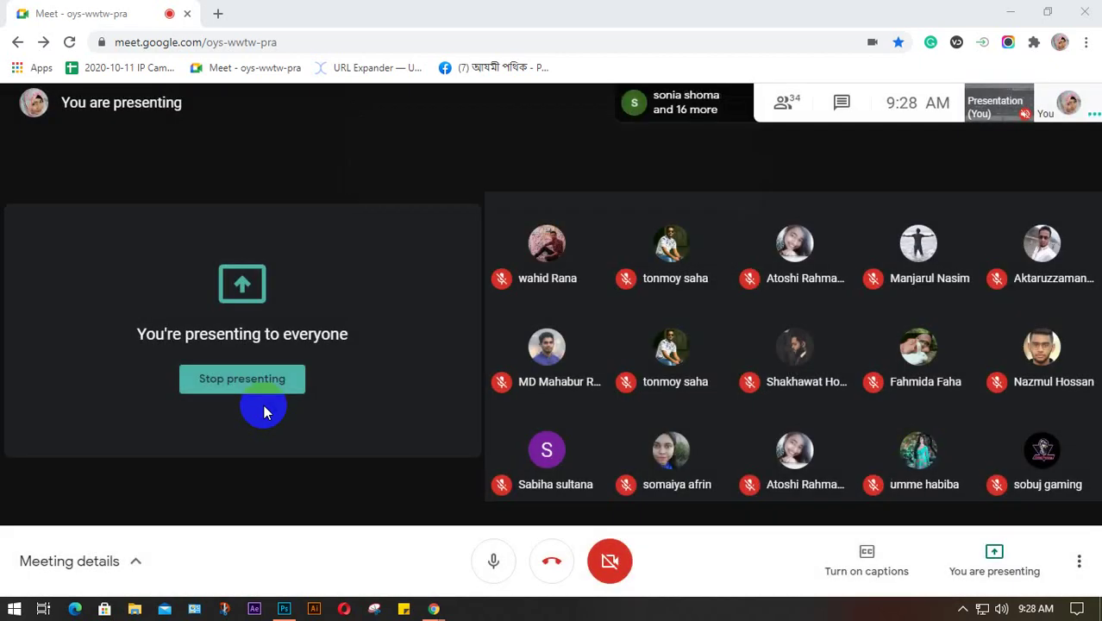
- Stop presenting the own screen and pin the participant's shared screen to enlarge it
{"action": "left_click", "coordinate": [241, 389]}
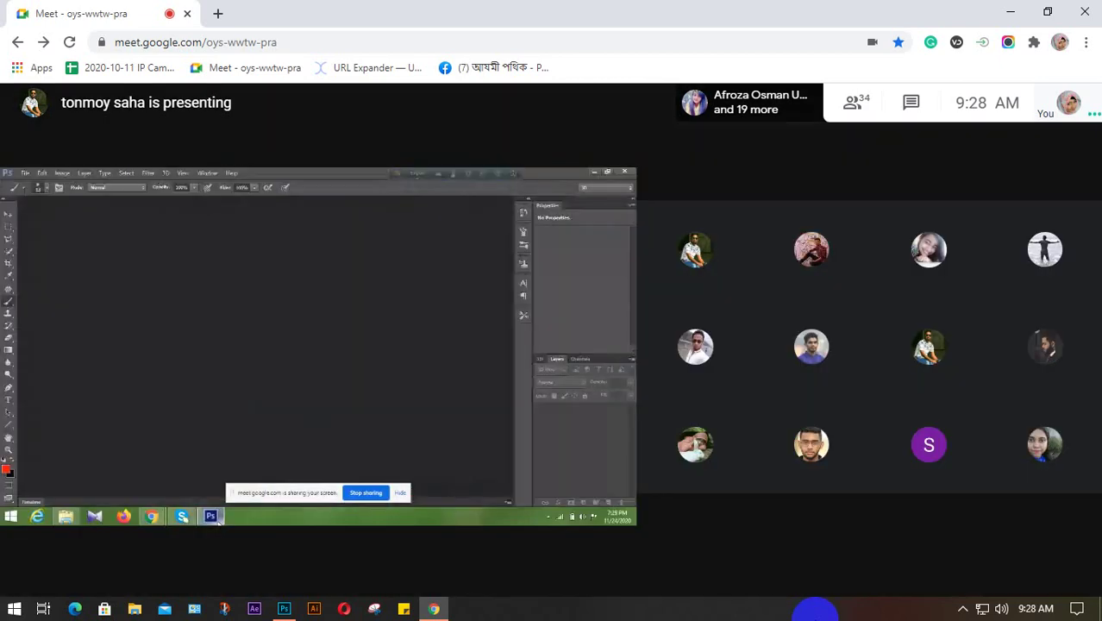
{"action": "mouse_move", "coordinate": [238, 368]}
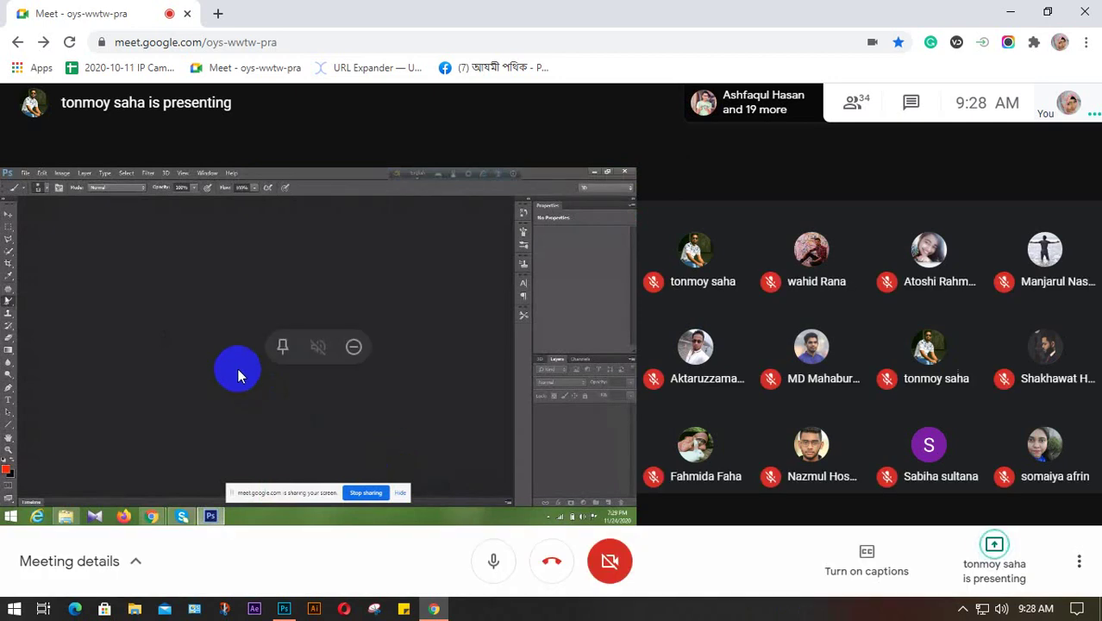
{"action": "left_click", "coordinate": [280, 348]}
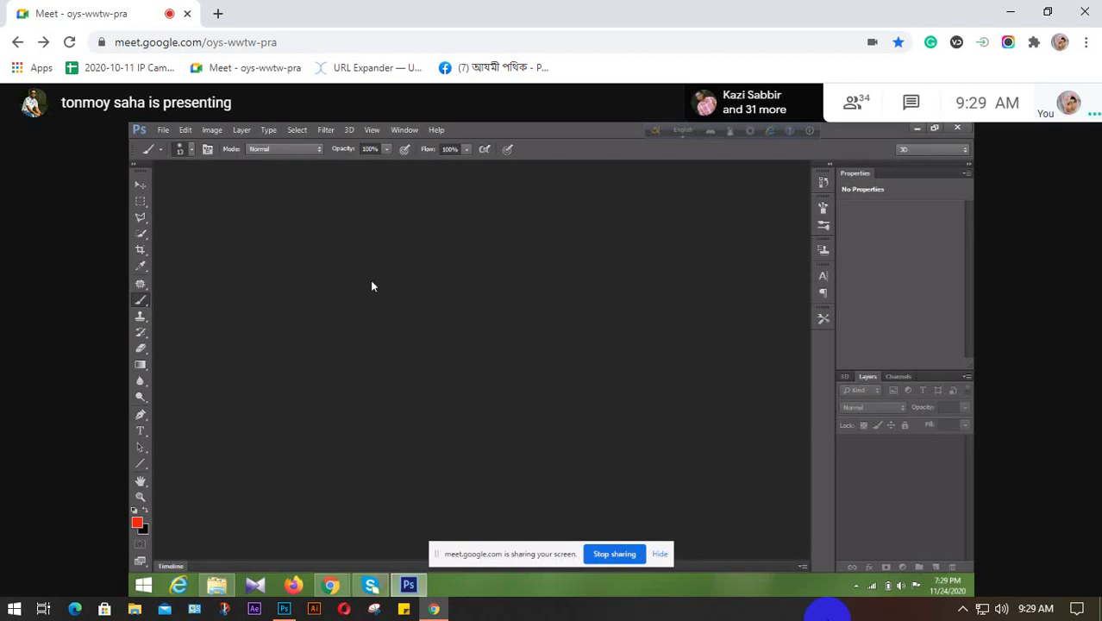
- On the participant's shared Photoshop screen, choose the Brush Tool and browse its brush presets
{"action": "left_click", "coordinate": [140, 302]}
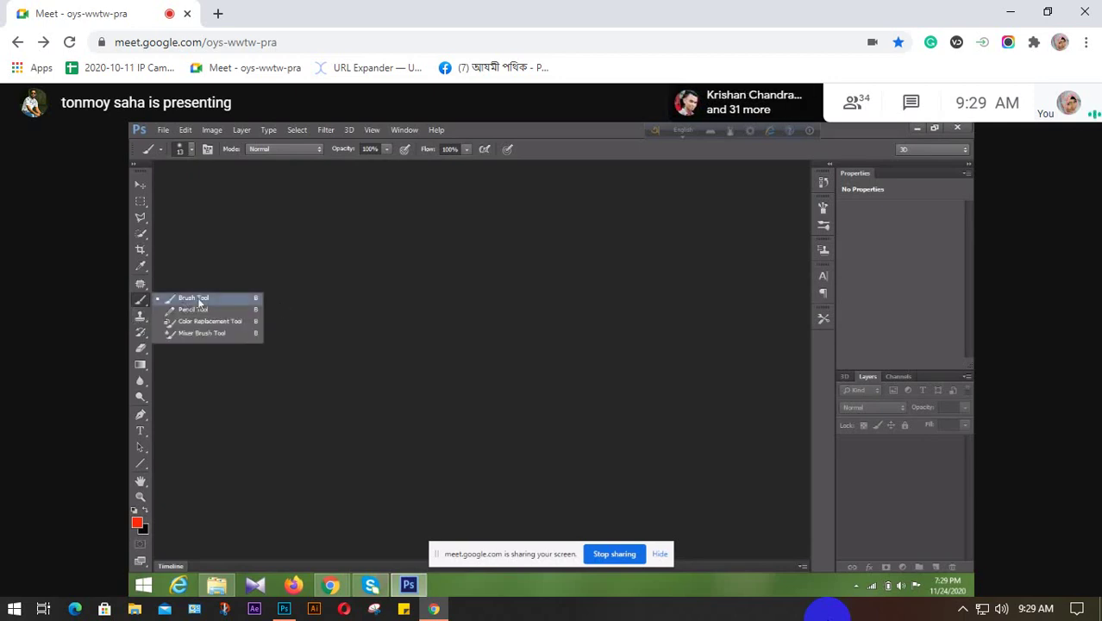
{"action": "left_click", "coordinate": [191, 149]}
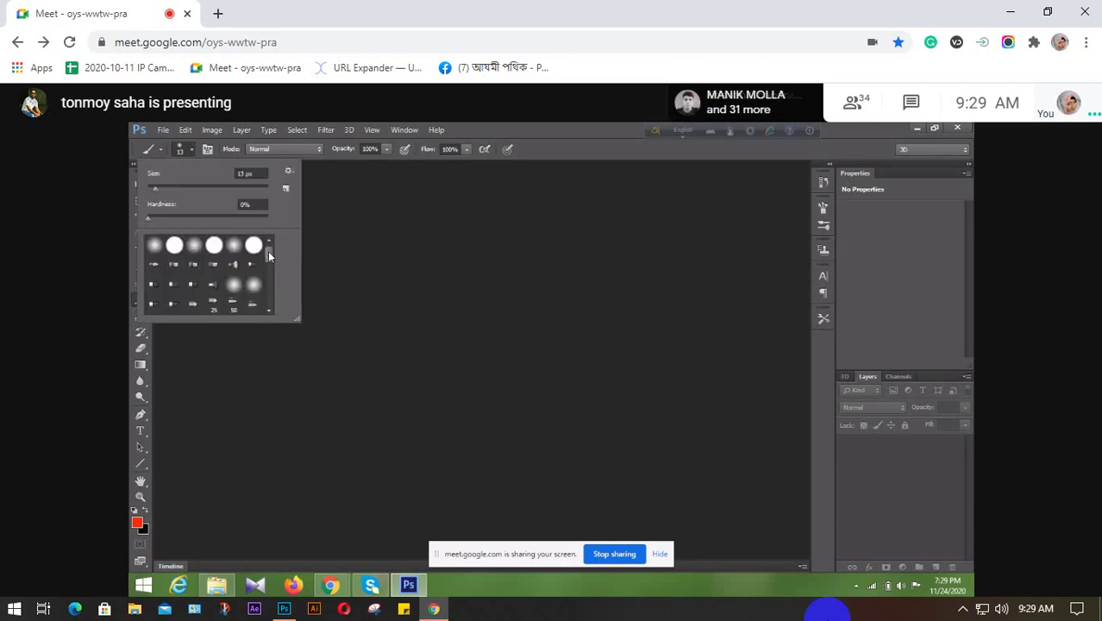
{"action": "left_click_drag", "start_coordinate": [269, 251], "coordinate": [269, 266]}
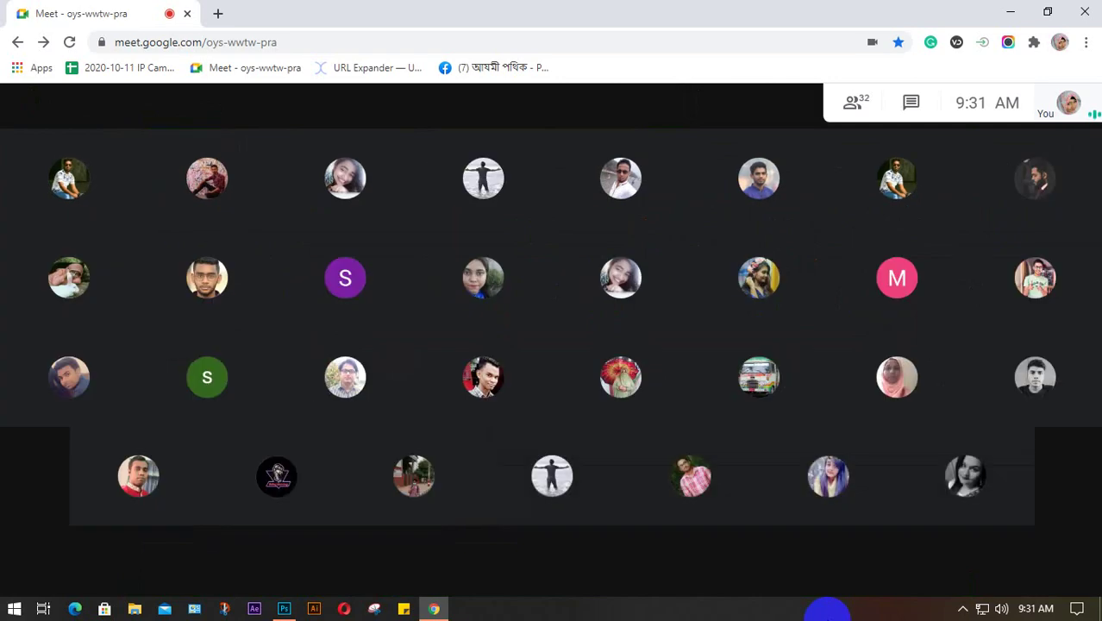
- Present the entire screen in the meeting and mute the speaking participant for everyone
{"action": "left_click", "coordinate": [993, 570]}
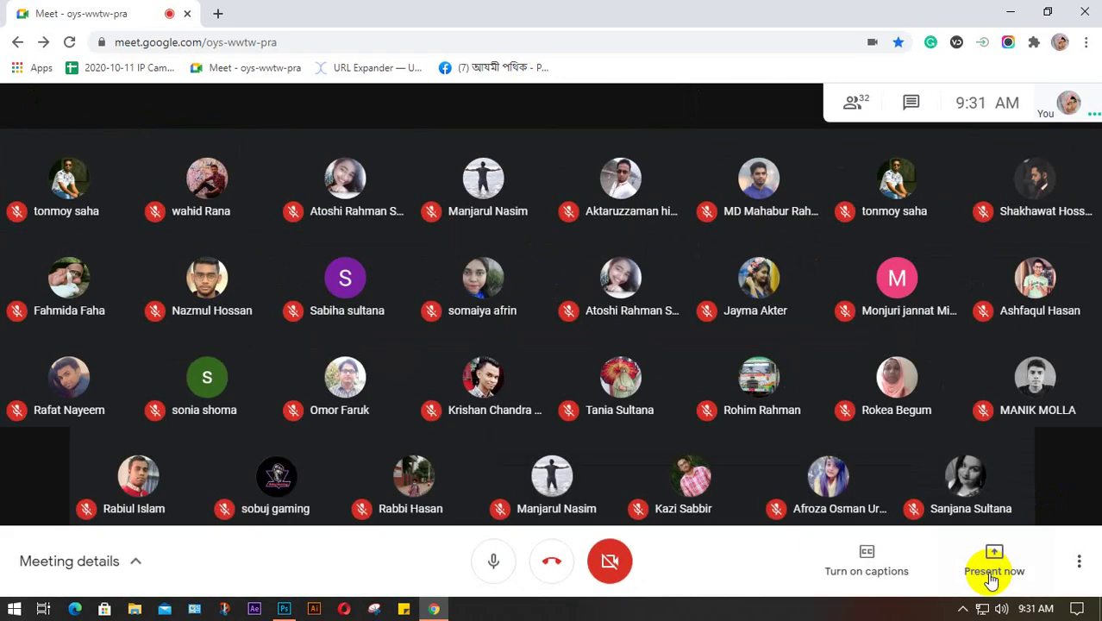
{"action": "left_click", "coordinate": [962, 421]}
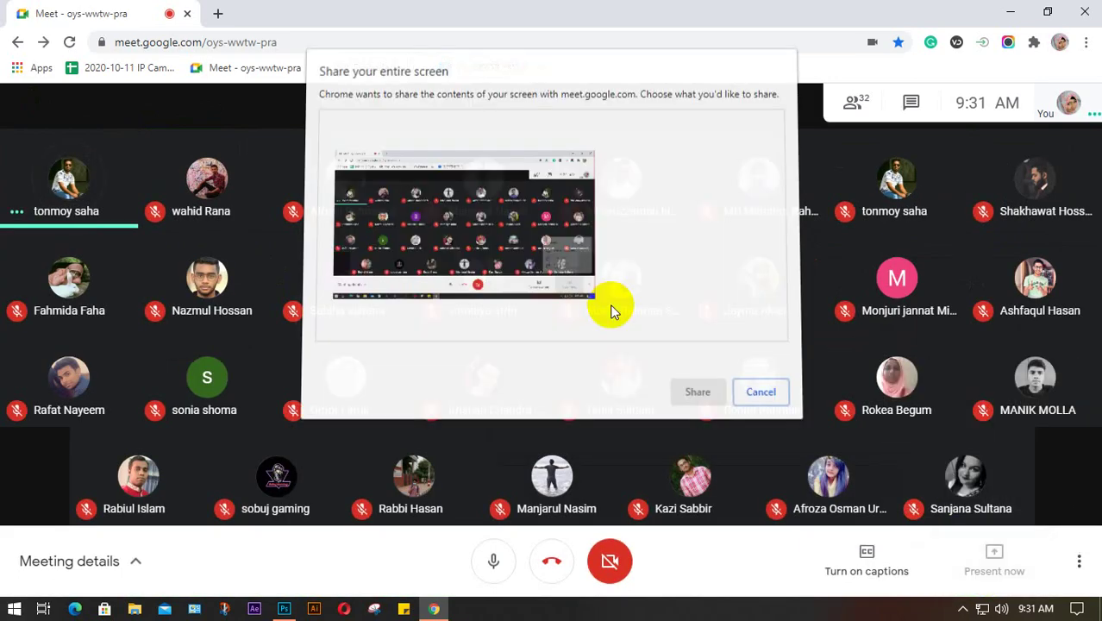
{"action": "left_click", "coordinate": [694, 390]}
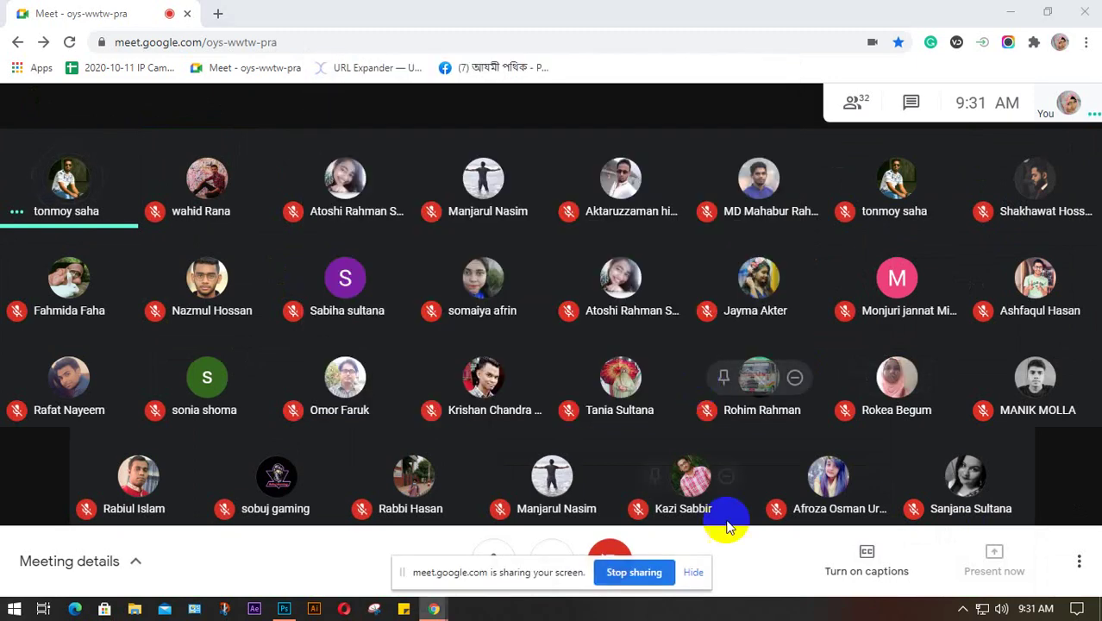
{"action": "left_click", "coordinate": [699, 576]}
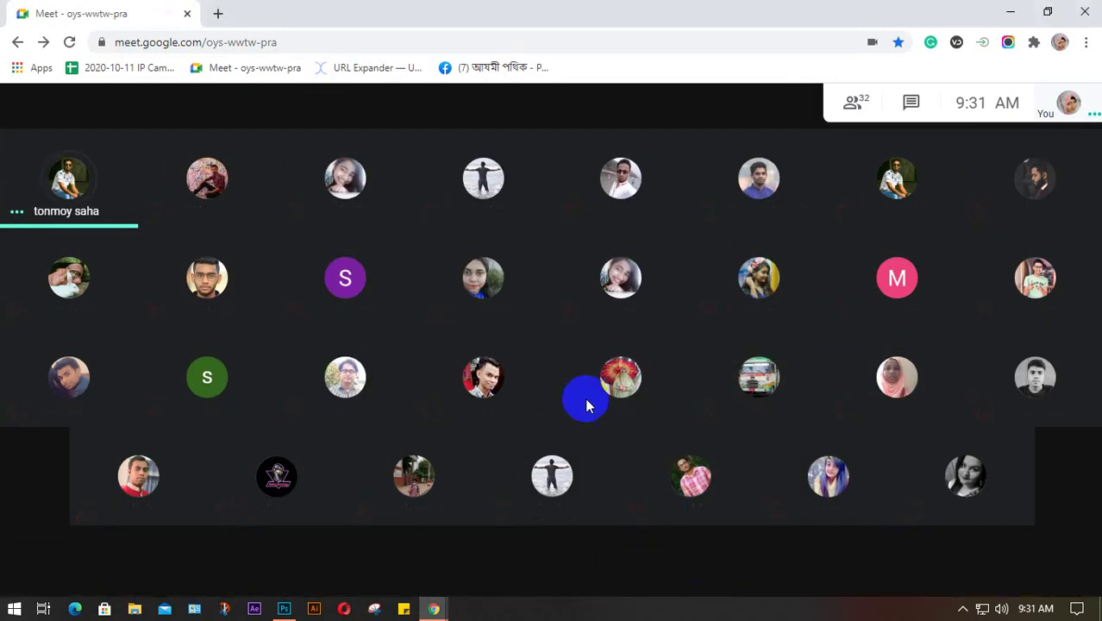
{"action": "left_click", "coordinate": [69, 178]}
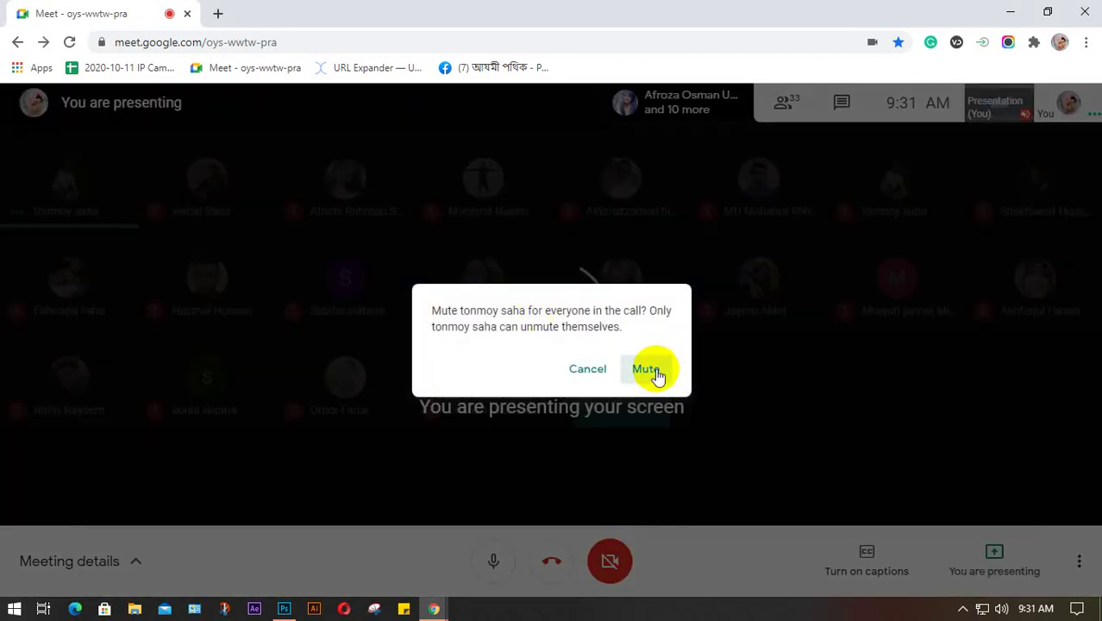
{"action": "left_click", "coordinate": [653, 370]}
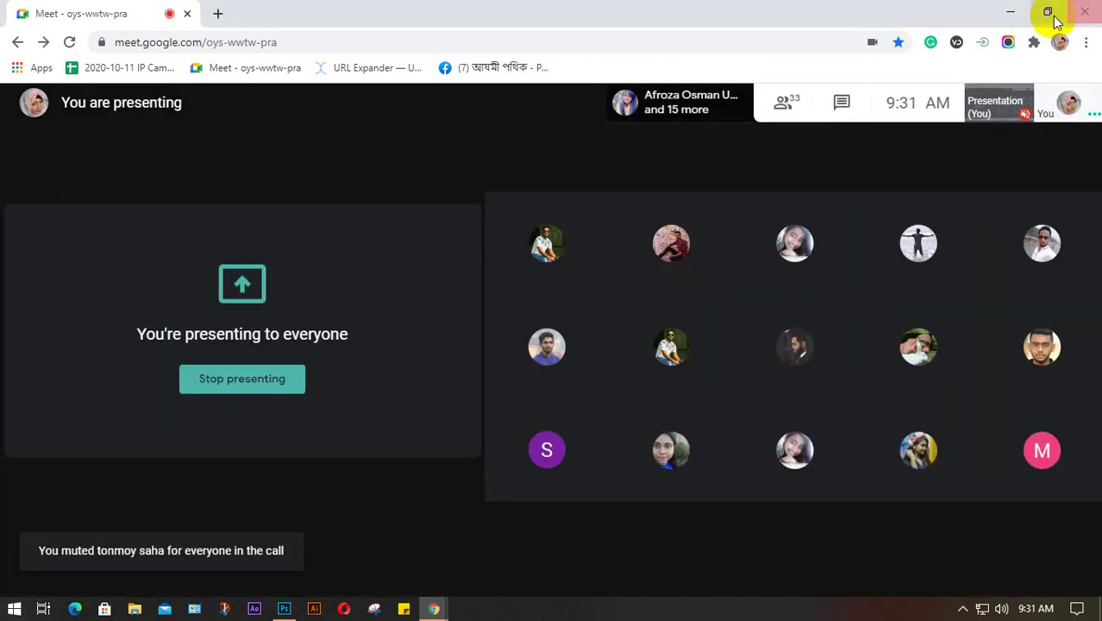
- Restore the meeting browser to a smaller window and widen the Photoshop window, keeping part of the meeting visible beside it
{"action": "left_click", "coordinate": [1048, 12]}
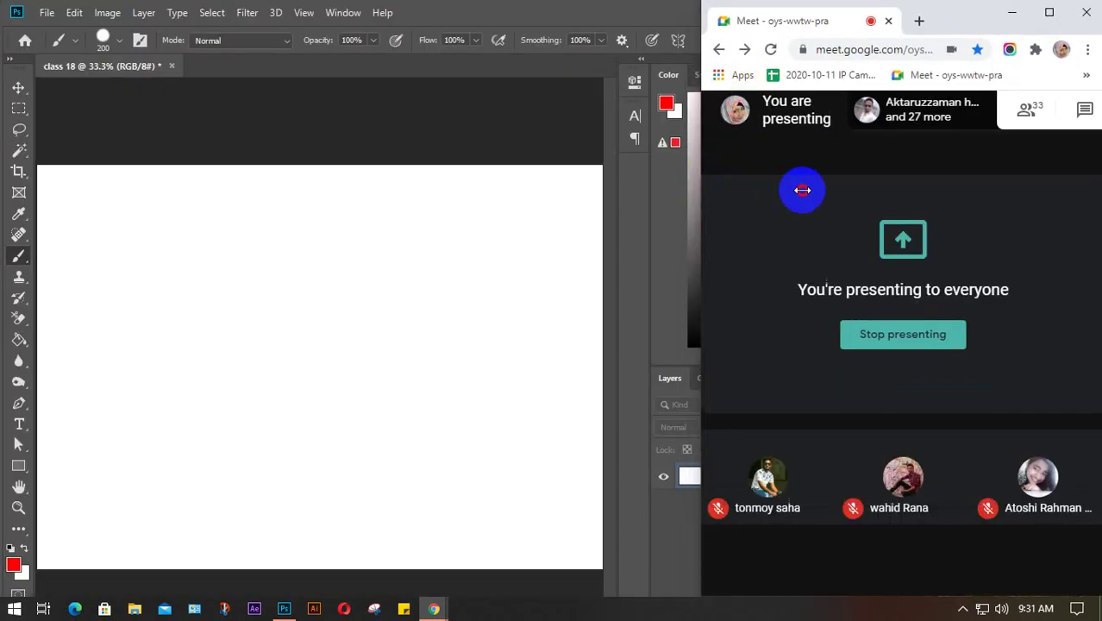
{"action": "left_click", "coordinate": [571, 17]}
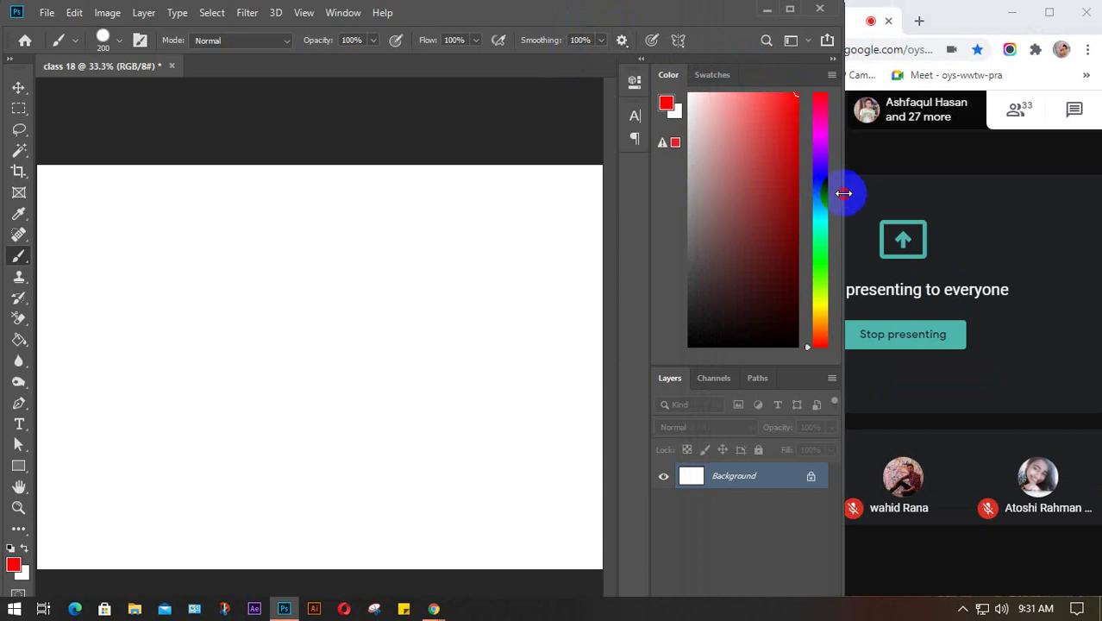
{"action": "left_click_drag", "start_coordinate": [845, 190], "coordinate": [988, 200]}
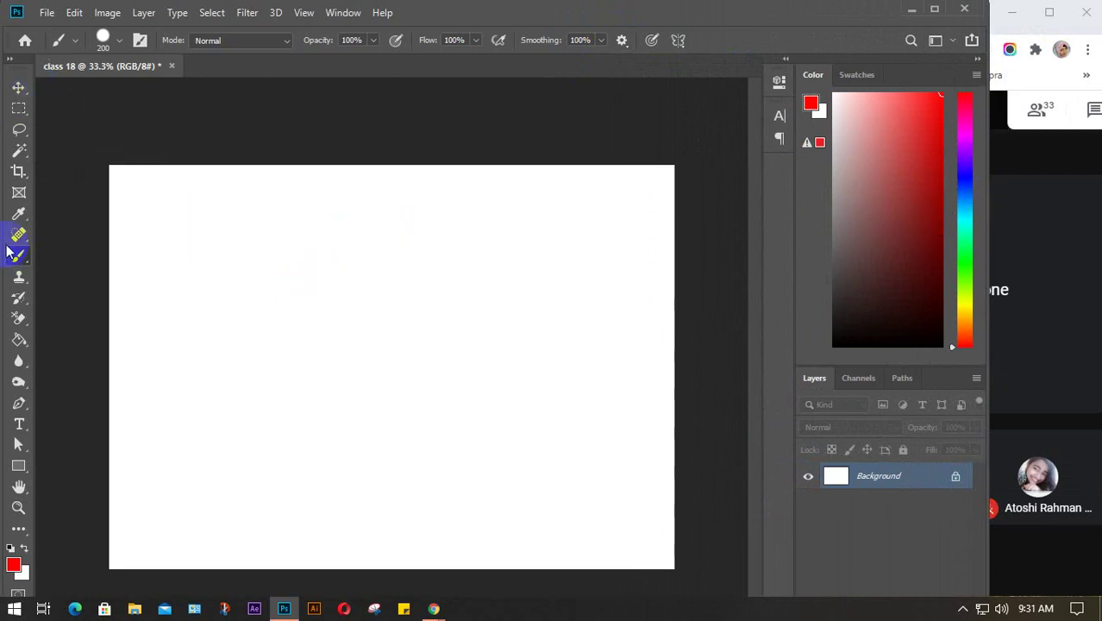
- Reopen the brush presets in Photoshop and examine the preset folders, including the soft and hard round presets in General Brushes
{"action": "left_click", "coordinate": [119, 43]}
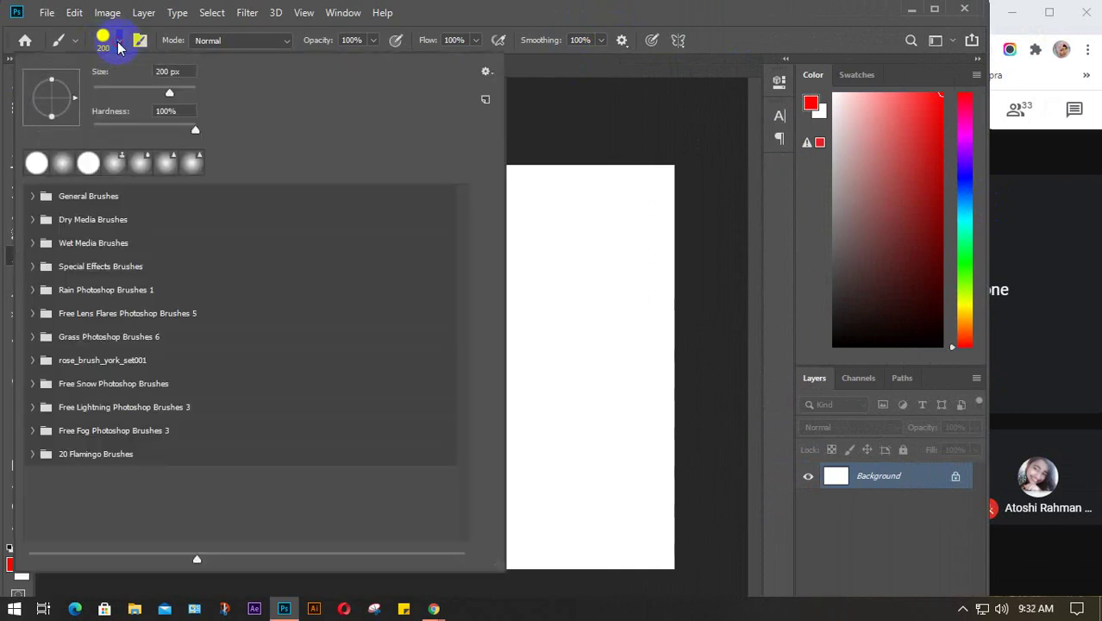
{"action": "left_click", "coordinate": [57, 199]}
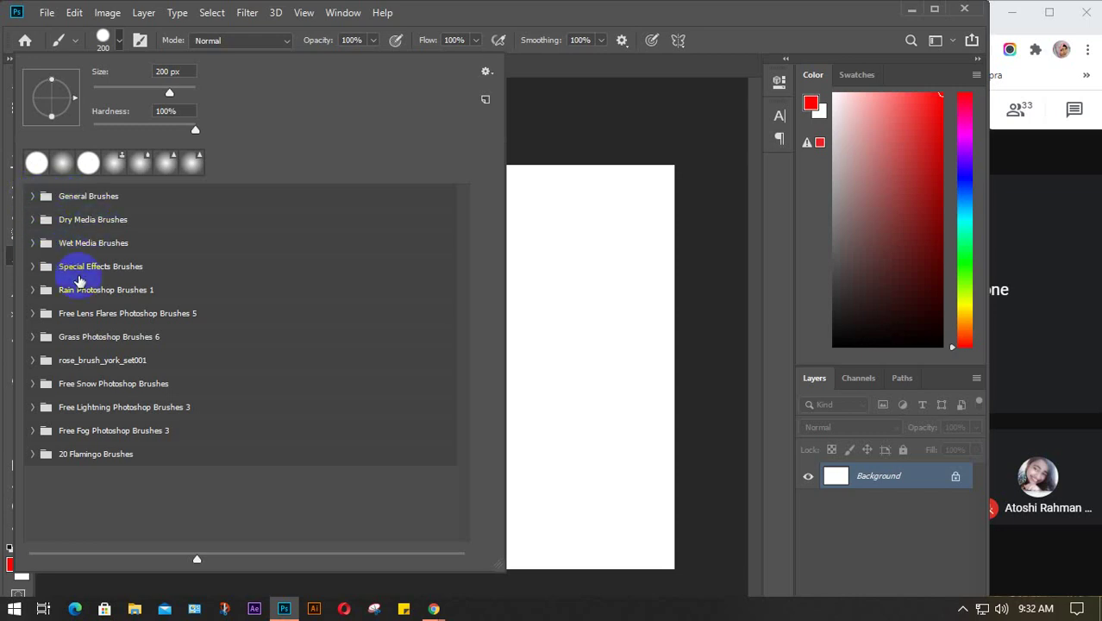
{"action": "left_click", "coordinate": [60, 433]}
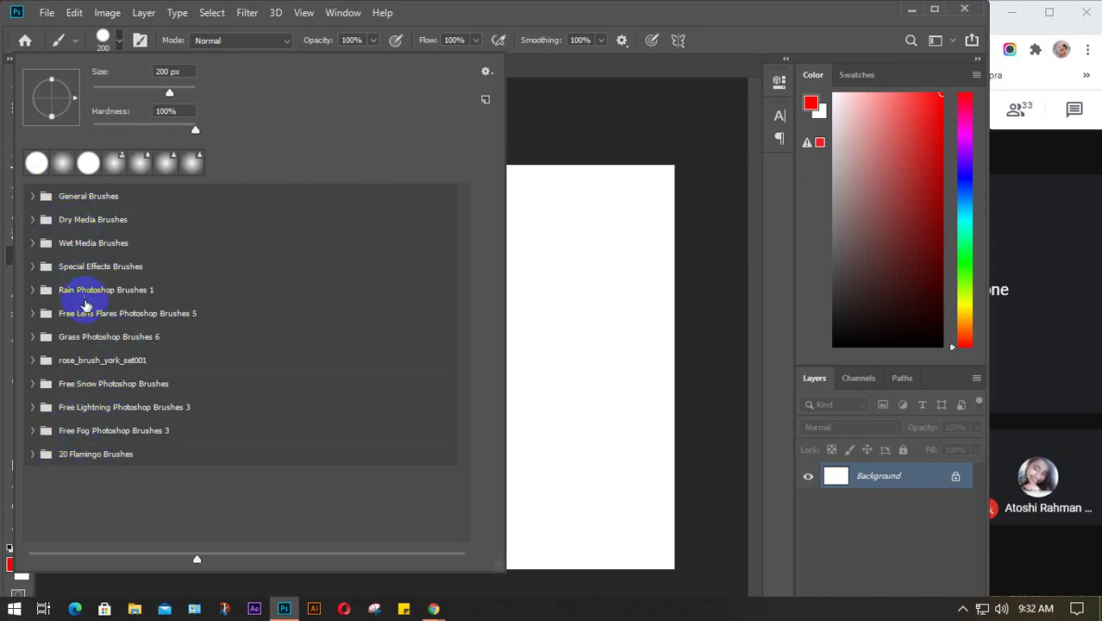
{"action": "left_click", "coordinate": [58, 340]}
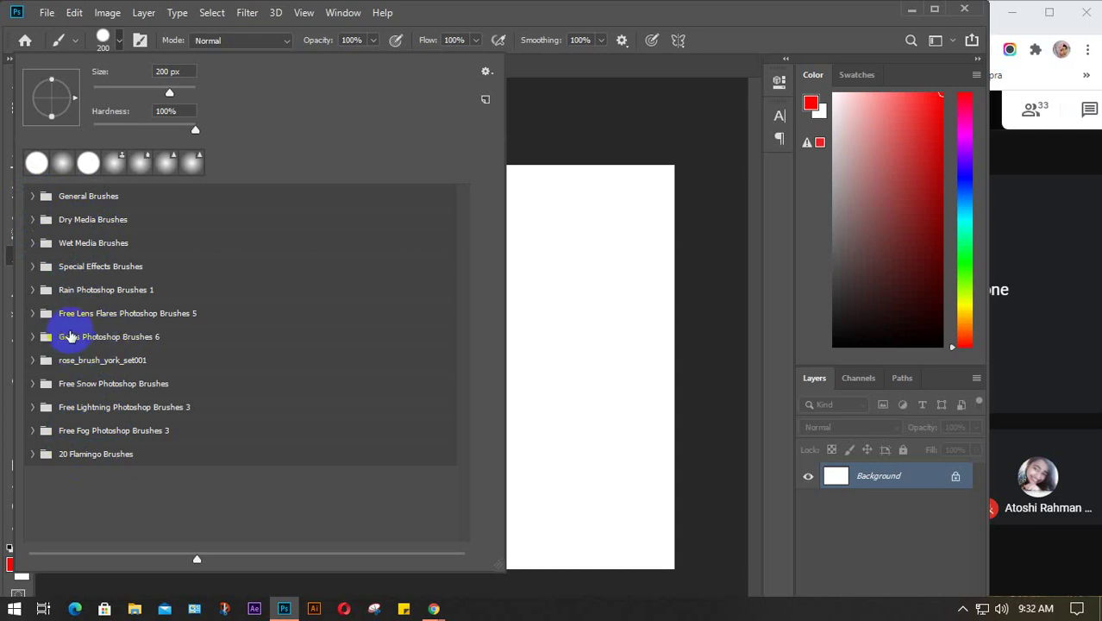
{"action": "left_click", "coordinate": [62, 340]}
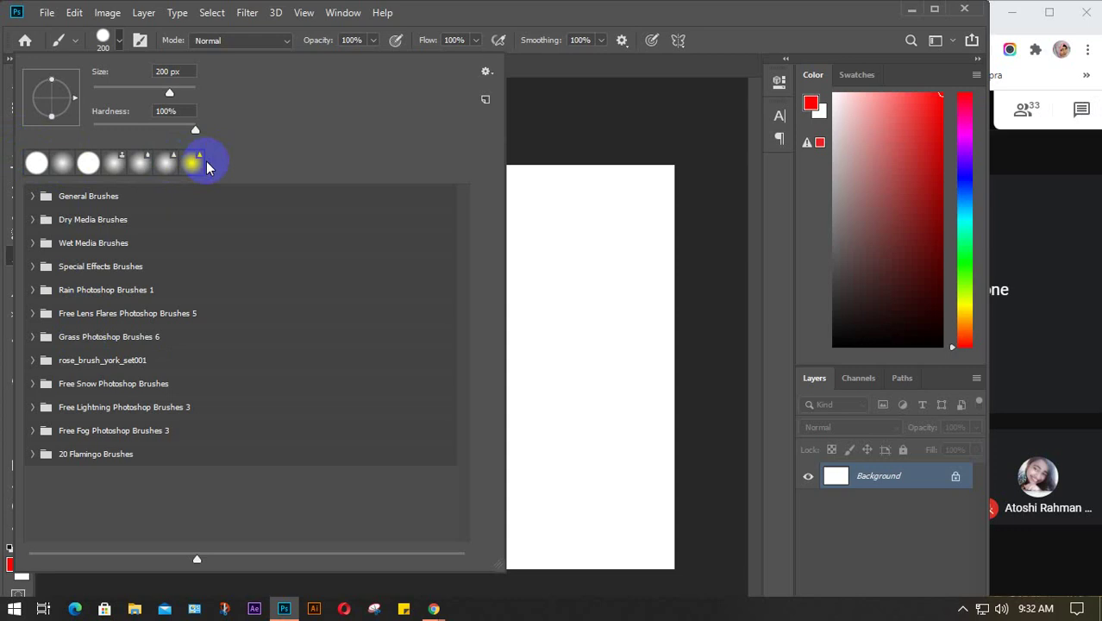
{"action": "mouse_move", "coordinate": [206, 162]}
{"action": "left_mouse_down"}
{"action": "mouse_move", "coordinate": [34, 162]}
{"action": "mouse_move", "coordinate": [184, 163]}
{"action": "mouse_move", "coordinate": [35, 198]}
{"action": "mouse_move", "coordinate": [51, 203]}
{"action": "mouse_move", "coordinate": [54, 476]}
{"action": "left_mouse_up"}
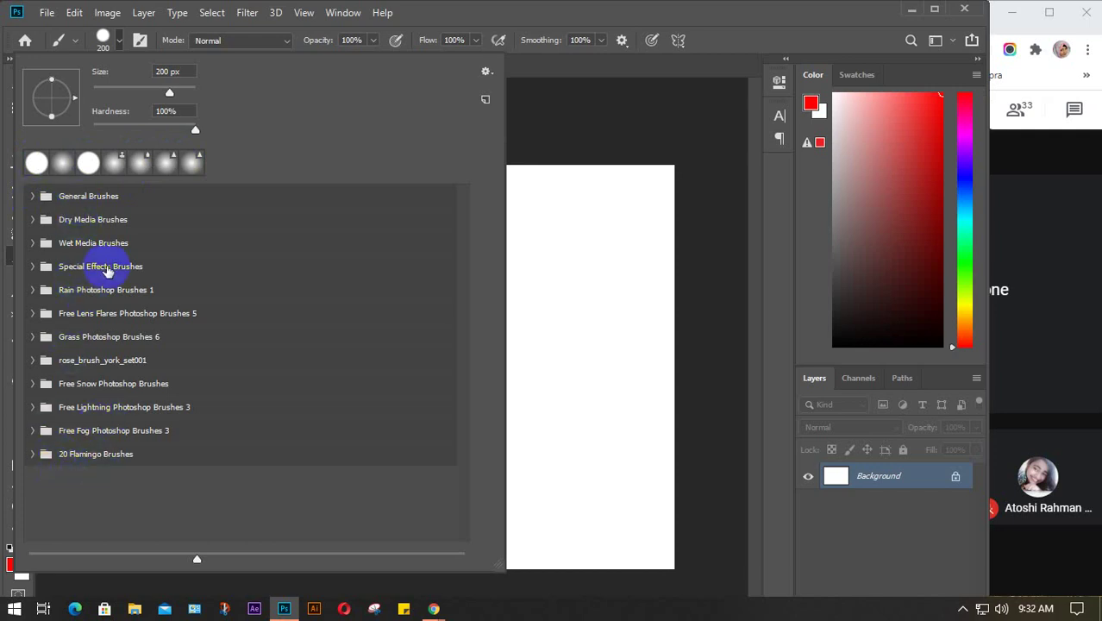
{"action": "mouse_move", "coordinate": [106, 270]}
{"action": "left_mouse_down"}
{"action": "mouse_move", "coordinate": [41, 281]}
{"action": "mouse_move", "coordinate": [32, 197]}
{"action": "left_mouse_up"}
{"action": "left_click", "coordinate": [31, 196]}
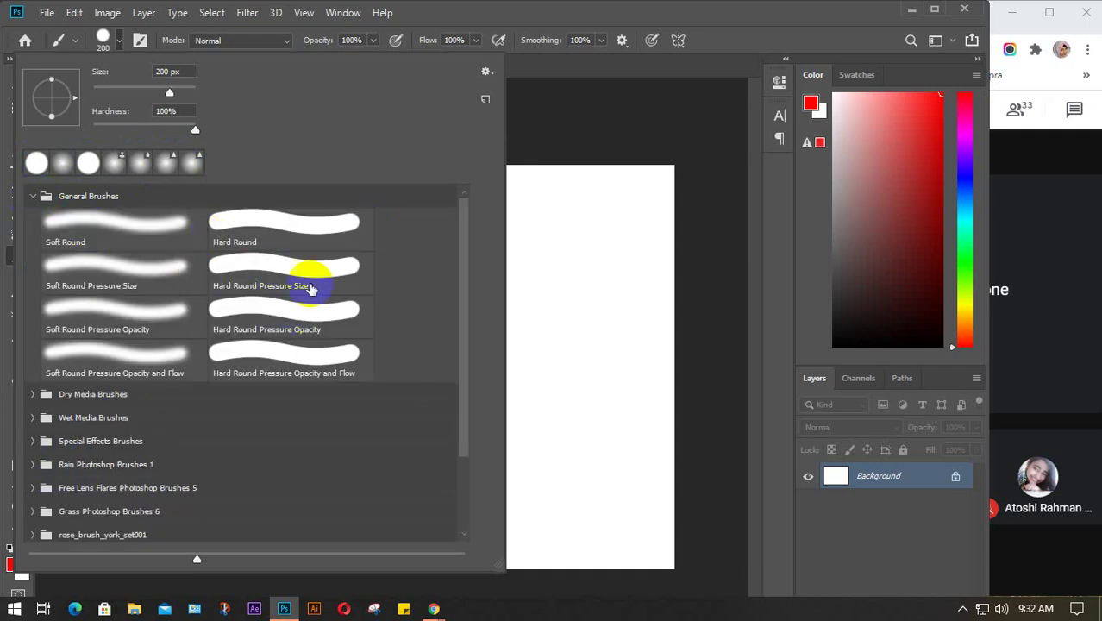
{"action": "left_click", "coordinate": [33, 198]}
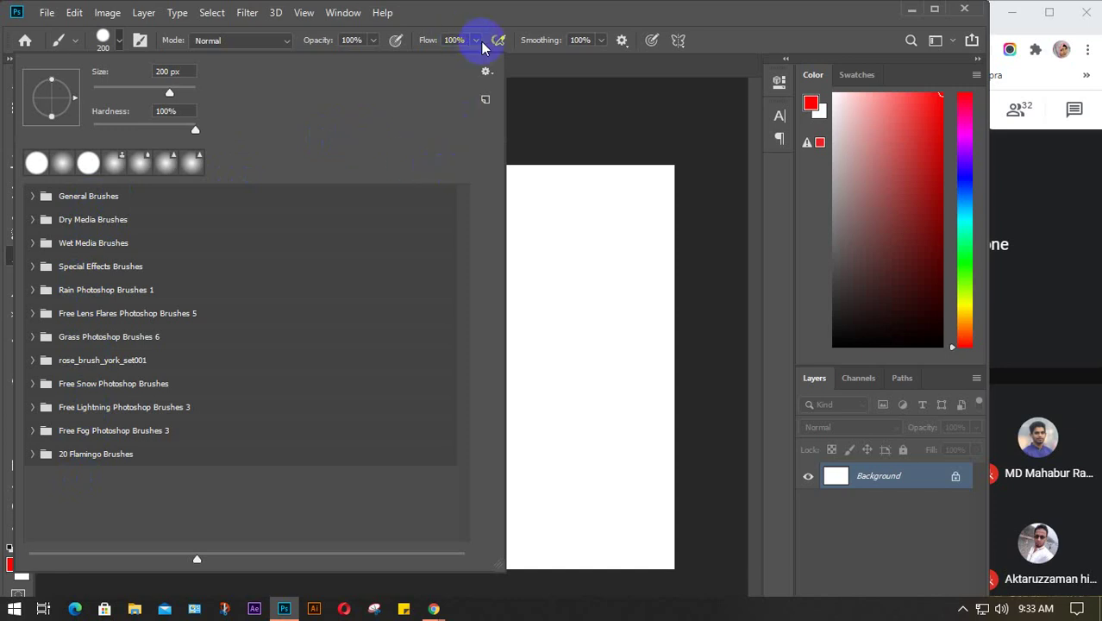
- Close the brush presets and minimize Photoshop to reveal the desktop and the meeting window
{"action": "left_click", "coordinate": [104, 39]}
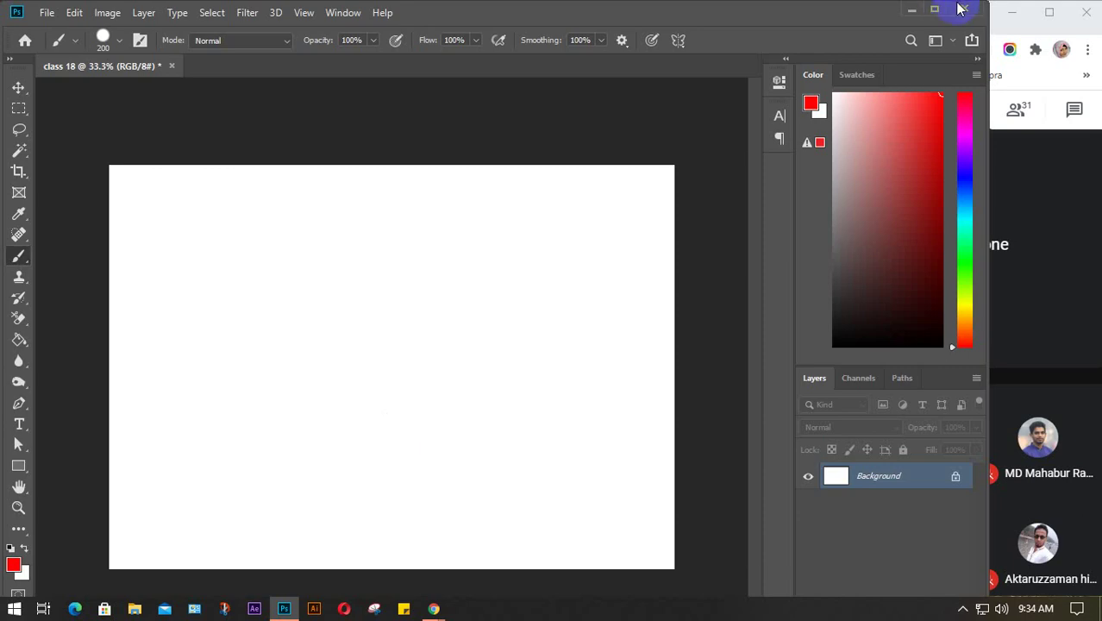
{"action": "left_click", "coordinate": [911, 9]}
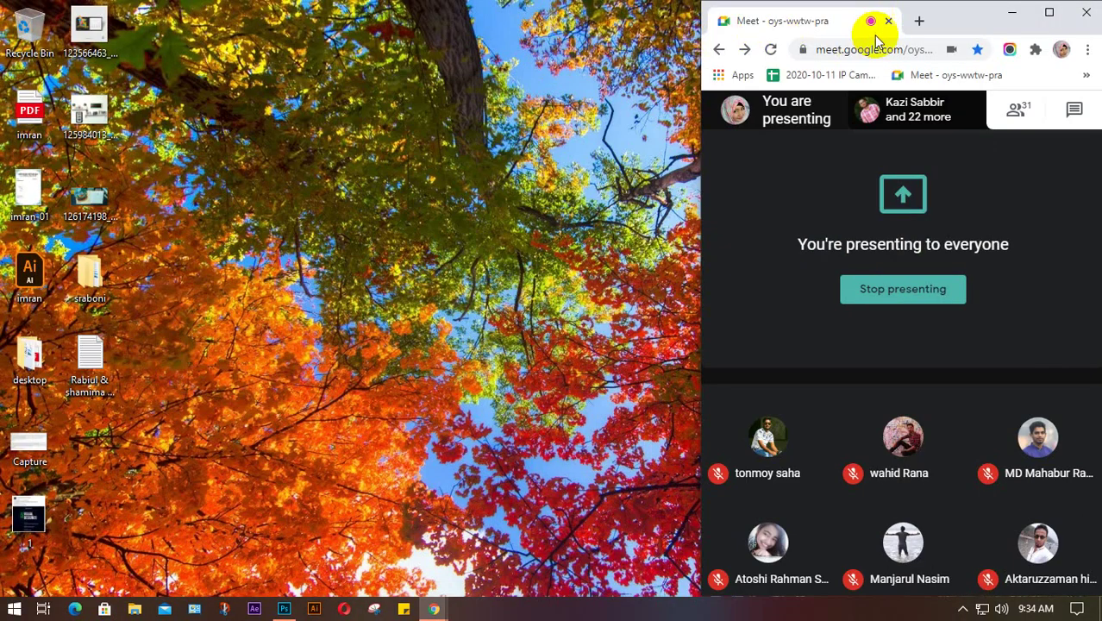
- Open a new browser tab, separate it into its own window, and widen it to fill the space beside the meeting
{"action": "left_click", "coordinate": [1050, 12]}
{"action": "left_click", "coordinate": [218, 15]}
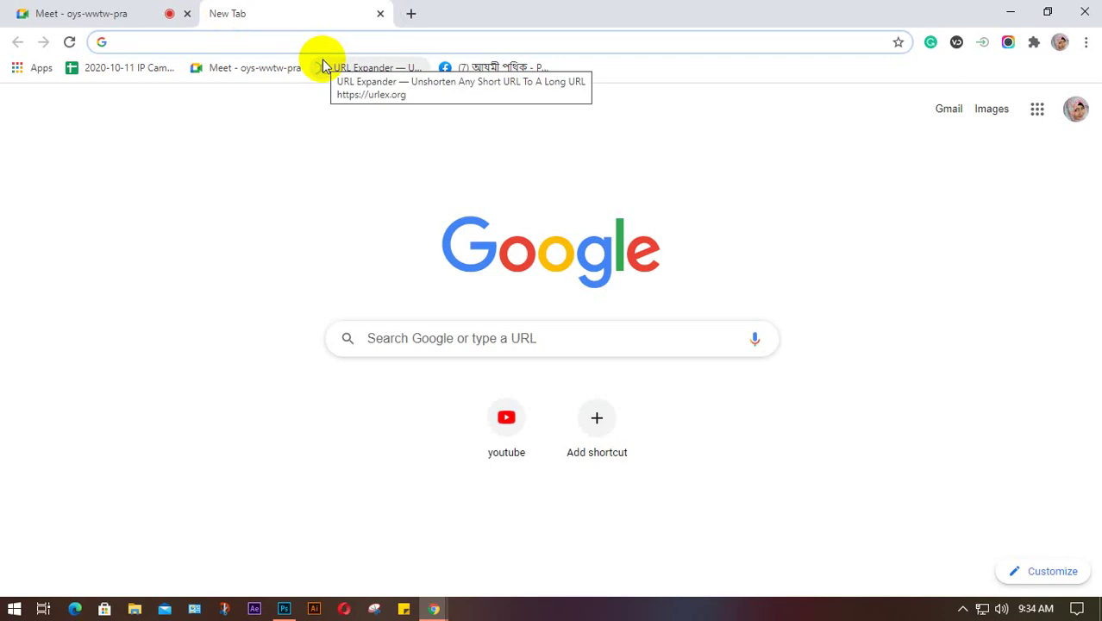
{"action": "left_click", "coordinate": [73, 19]}
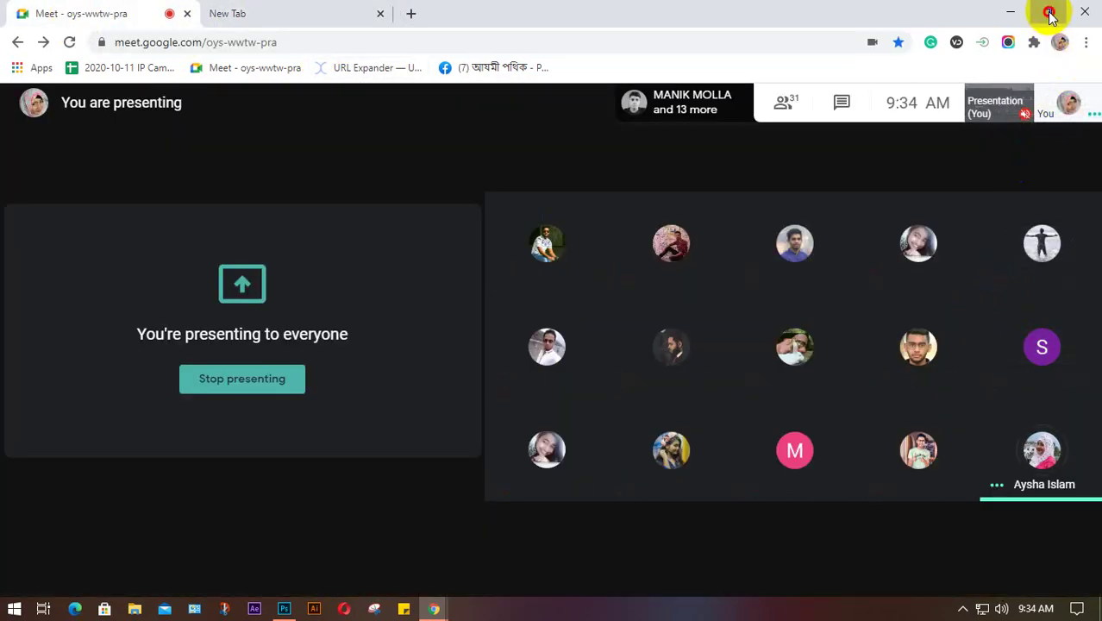
{"action": "left_click", "coordinate": [1050, 15]}
{"action": "left_click_drag", "start_coordinate": [874, 17], "coordinate": [159, 20]}
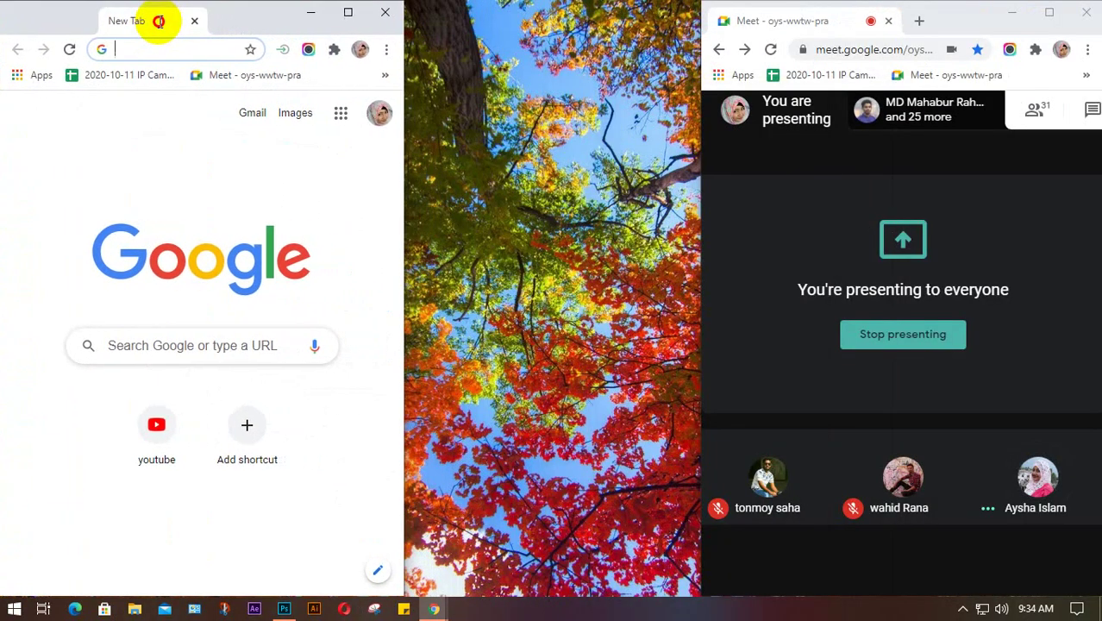
{"action": "left_click_drag", "start_coordinate": [401, 229], "coordinate": [702, 234]}
- Search Google for "image create with brush" in the separated browser window
{"action": "left_click", "coordinate": [157, 49]}
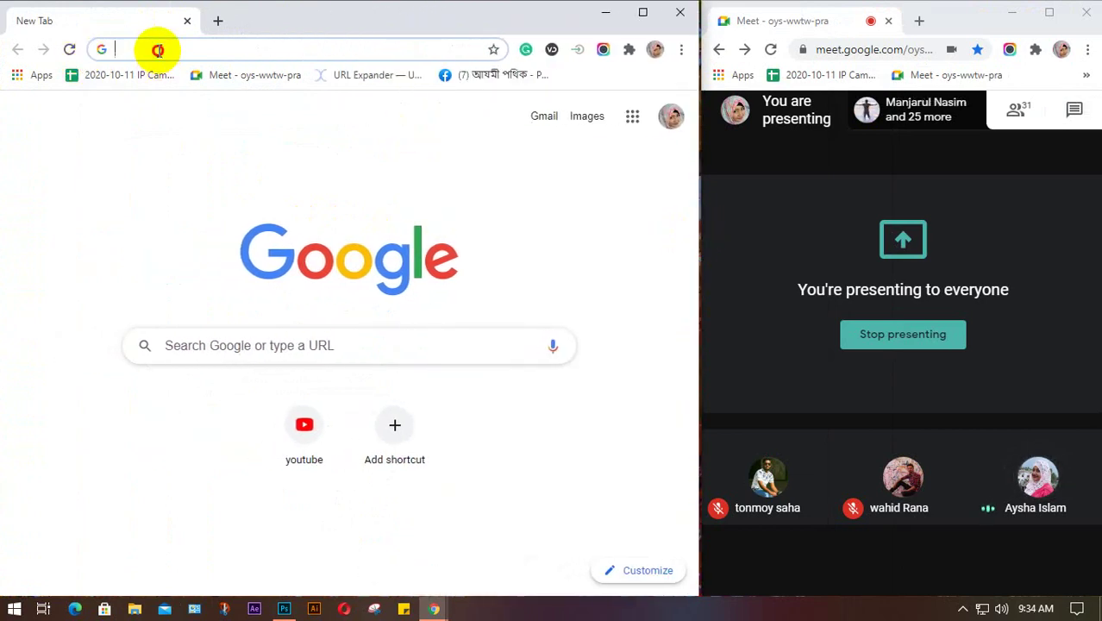
{"action": "type", "text": "br"}
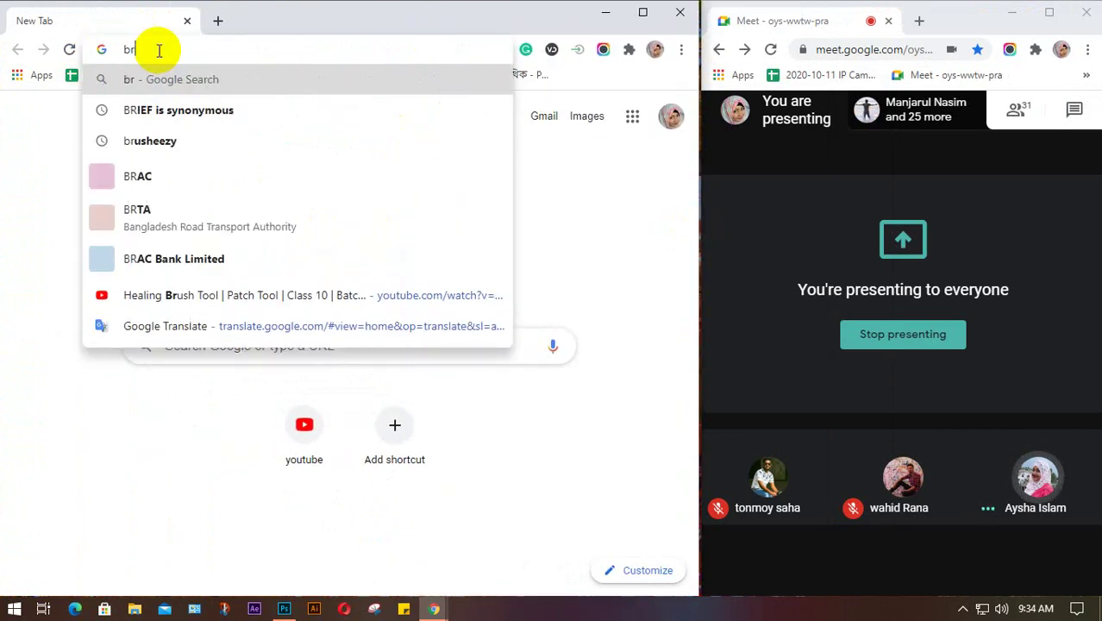
{"action": "type", "text": "ush"}
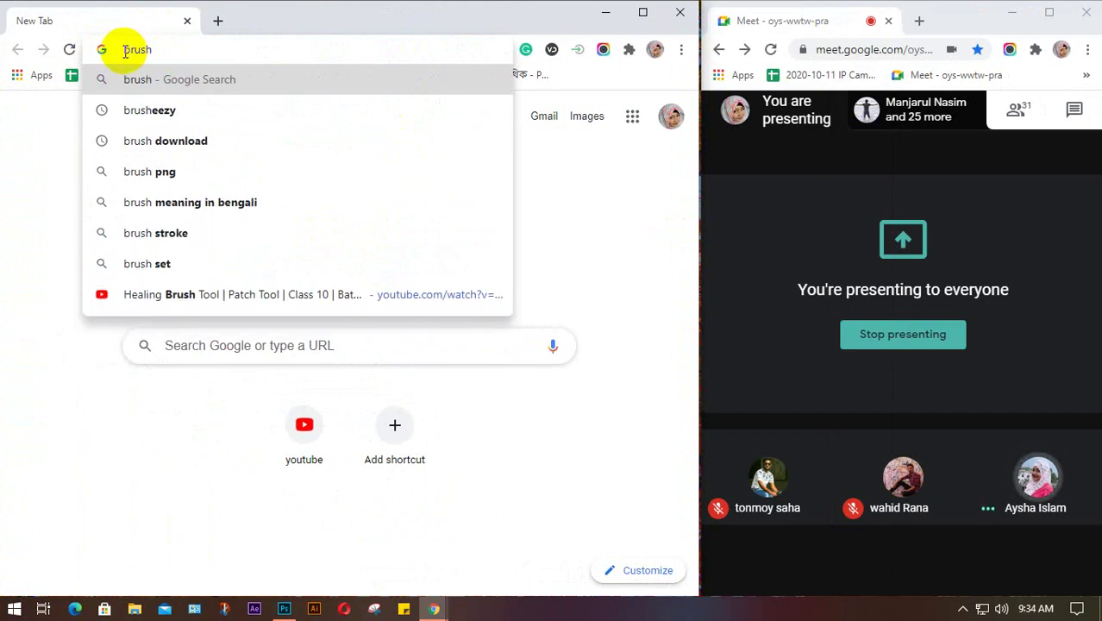
{"action": "left_click", "coordinate": [125, 50]}
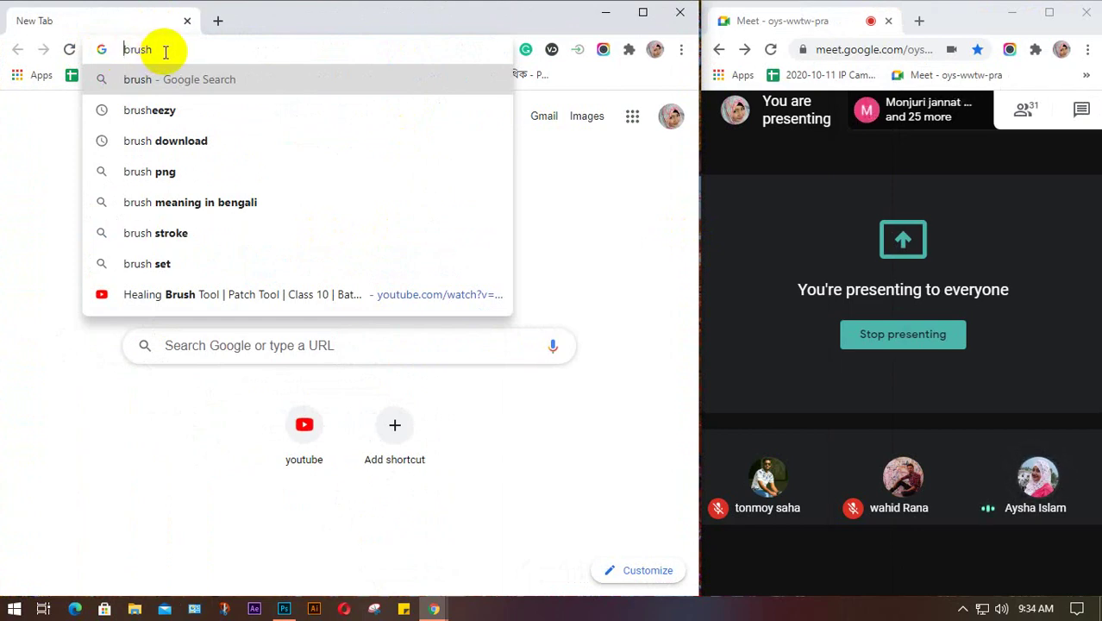
{"action": "type", "text": "im"}
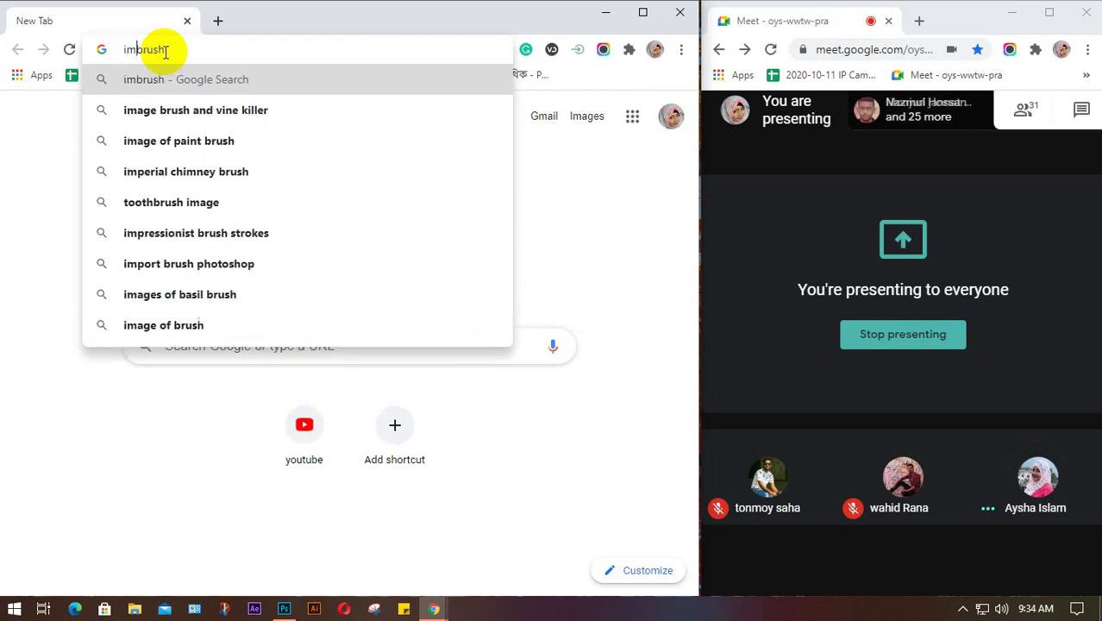
{"action": "type", "text": "age "}
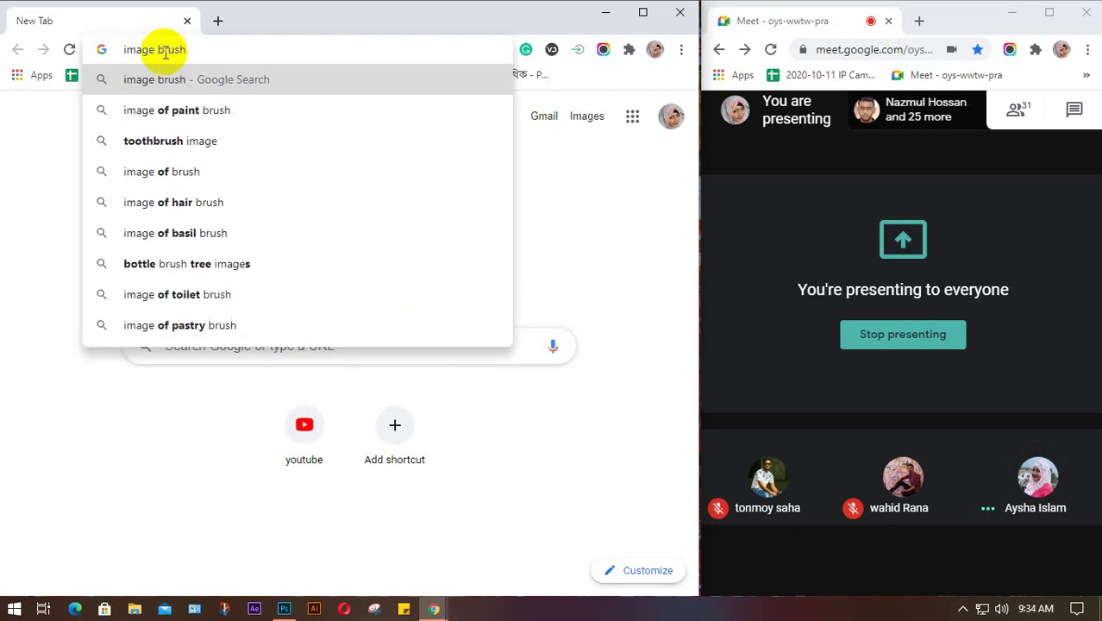
{"action": "type", "text": "c"}
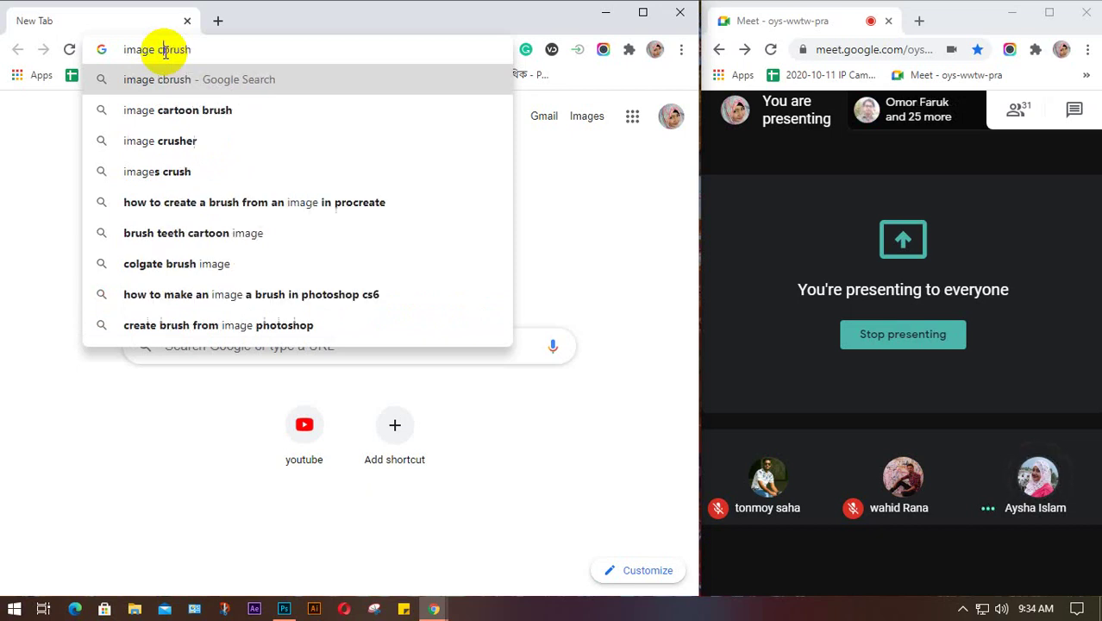
{"action": "type", "text": "re"}
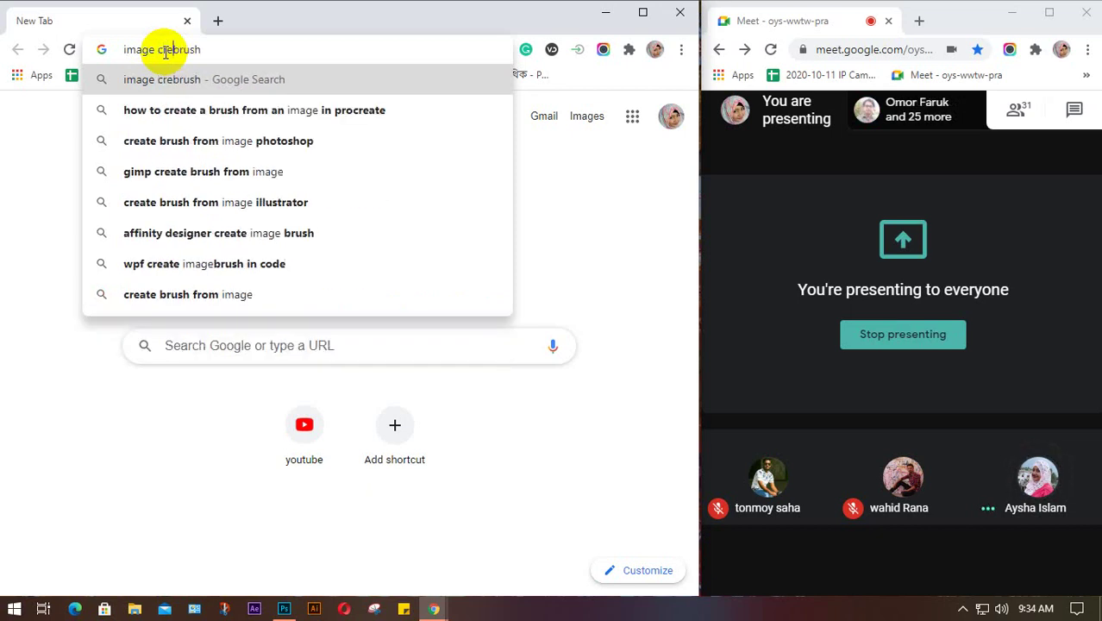
{"action": "type", "text": "a"}
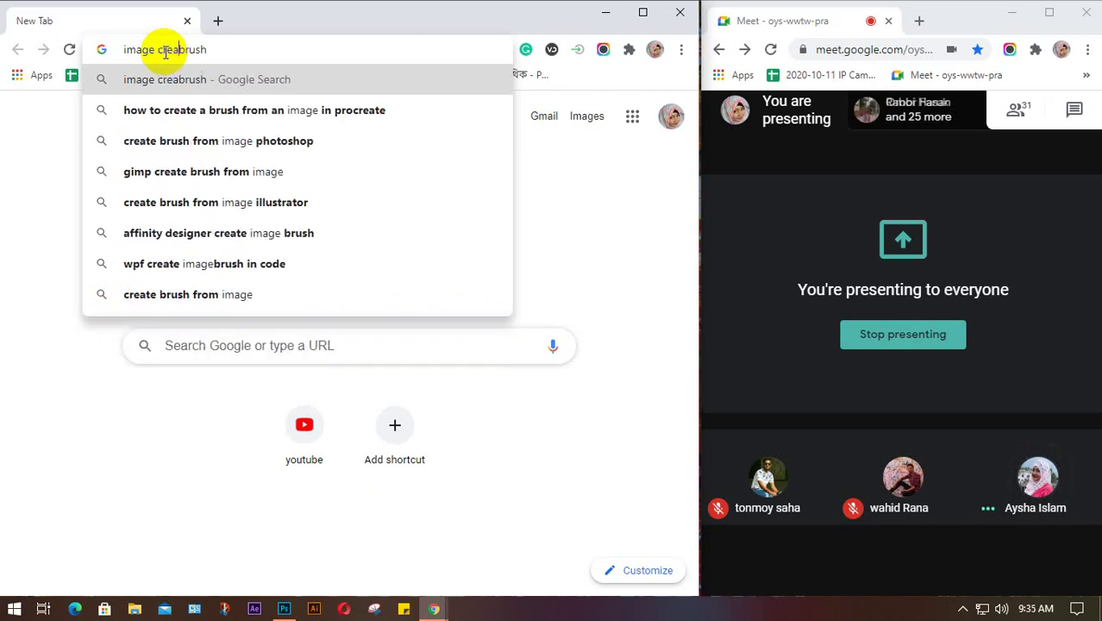
{"action": "type", "text": "te"}
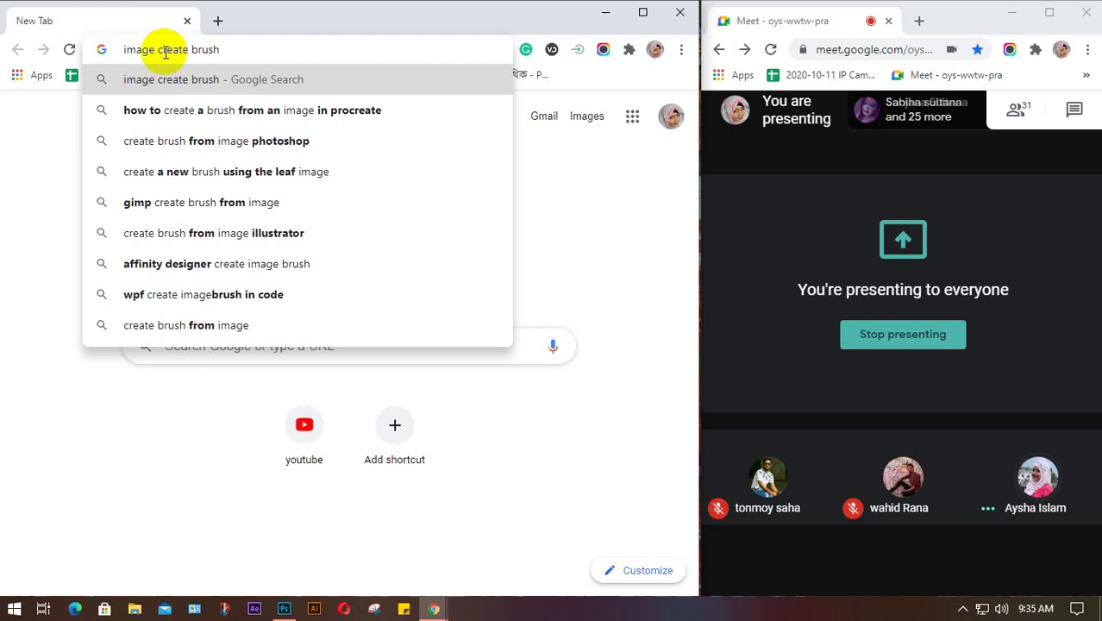
{"action": "type", "text": "with"}
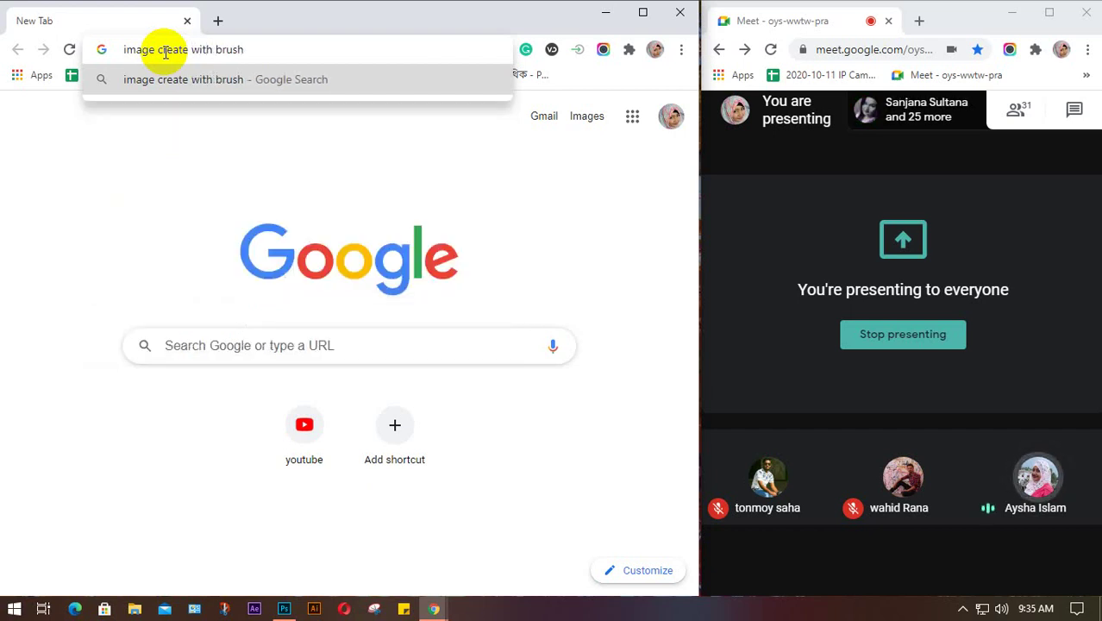
{"action": "key", "text": "Return"}
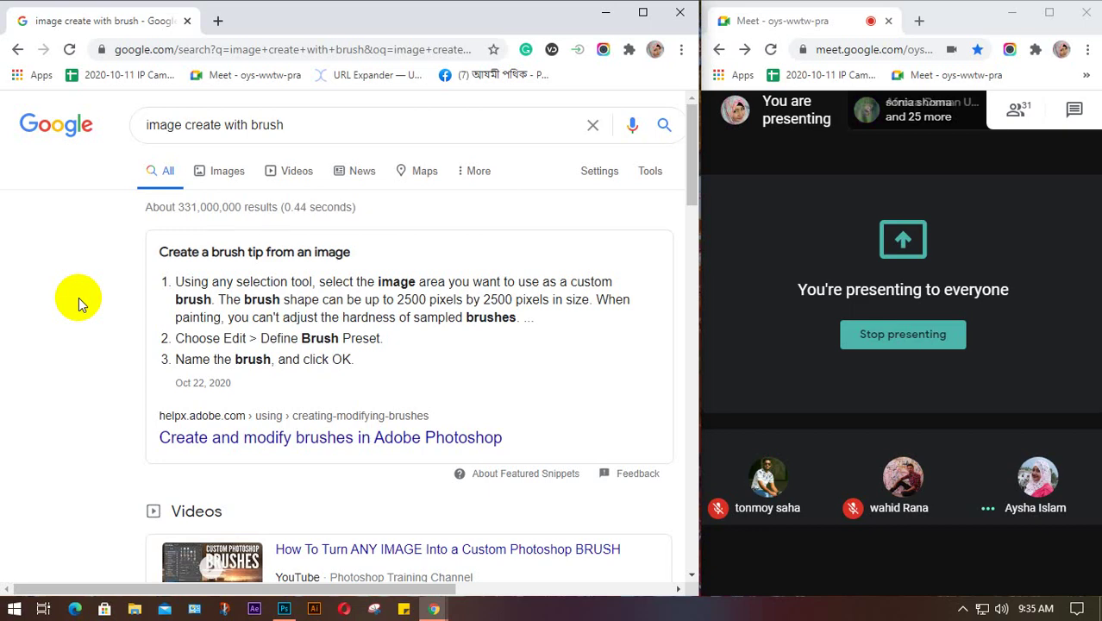
- Switch to the image results and browse the custom brush examples, returning to the start of the results
{"action": "left_click", "coordinate": [224, 172]}
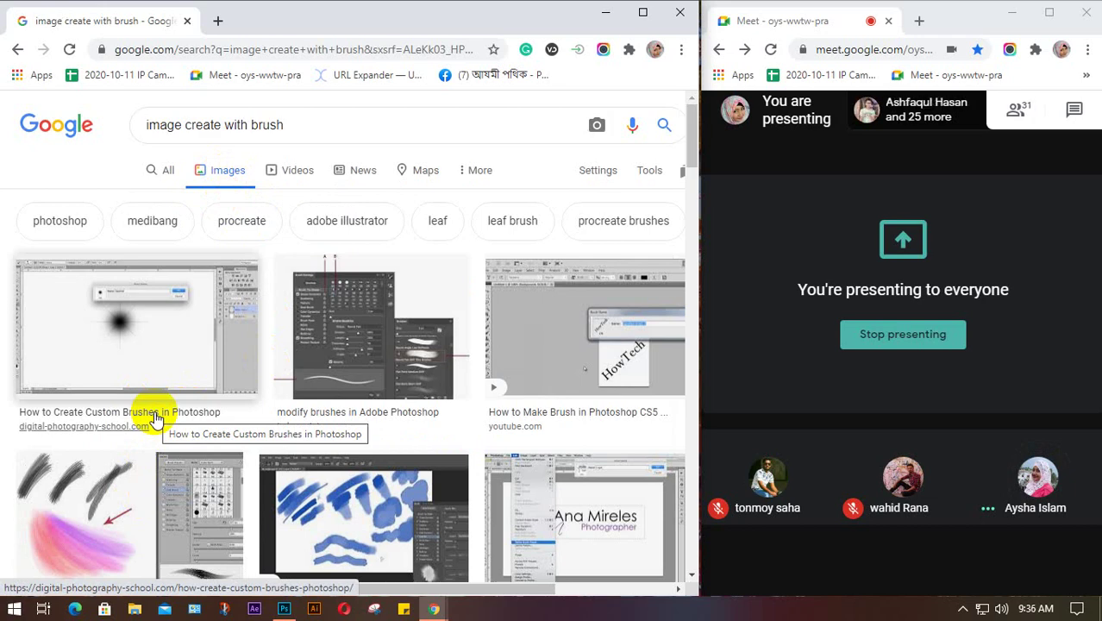
{"action": "scroll", "coordinate": [166, 384], "scroll_direction": "down", "scroll_amount": 1}
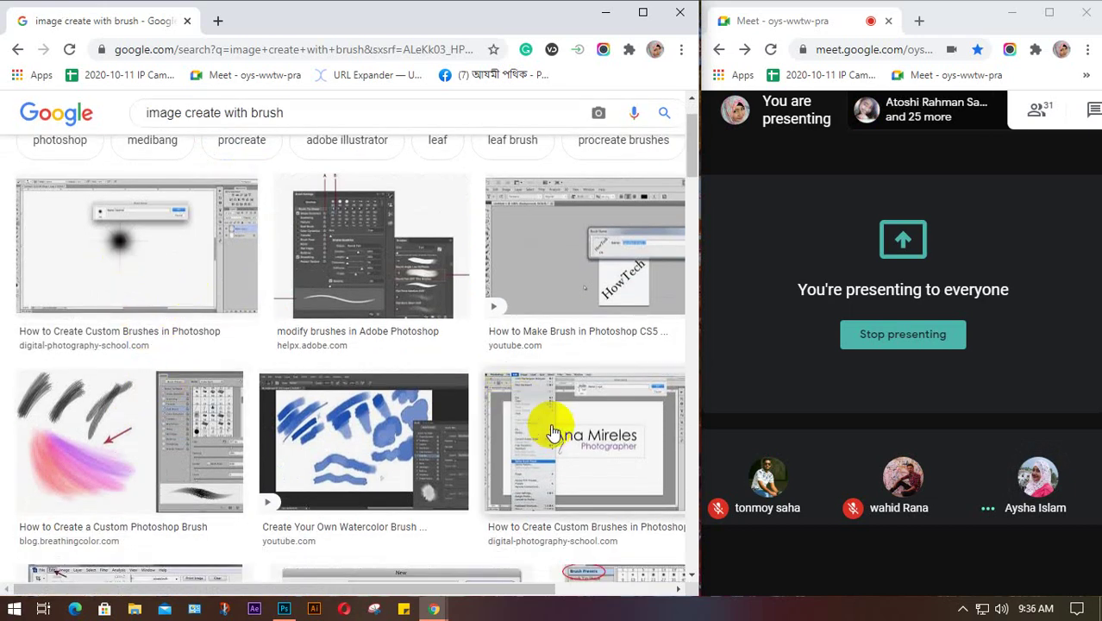
{"action": "scroll", "coordinate": [363, 406], "scroll_direction": "down", "scroll_amount": 6}
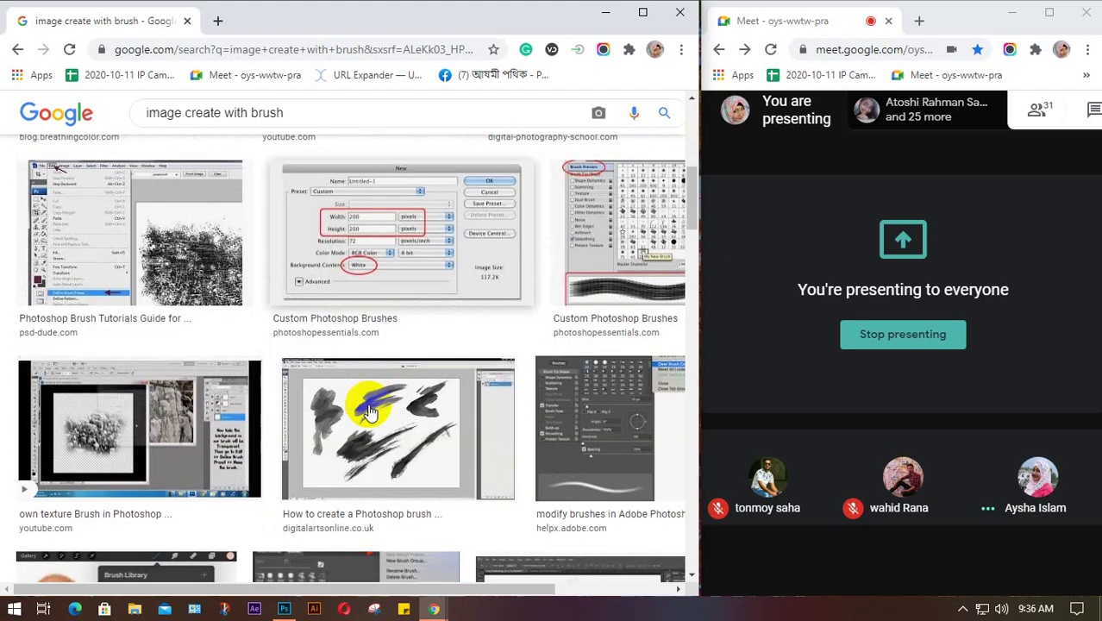
{"action": "scroll", "coordinate": [369, 412], "scroll_direction": "down", "scroll_amount": 4}
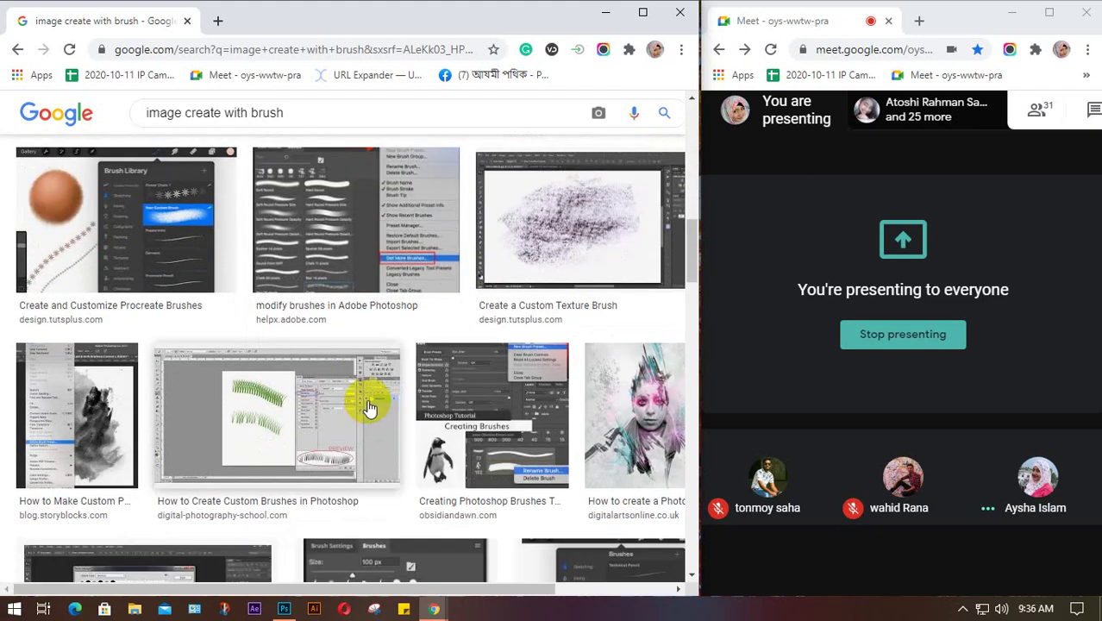
{"action": "scroll", "coordinate": [369, 407], "scroll_direction": "down", "scroll_amount": 4}
{"action": "scroll", "coordinate": [353, 401], "scroll_direction": "down", "scroll_amount": 1}
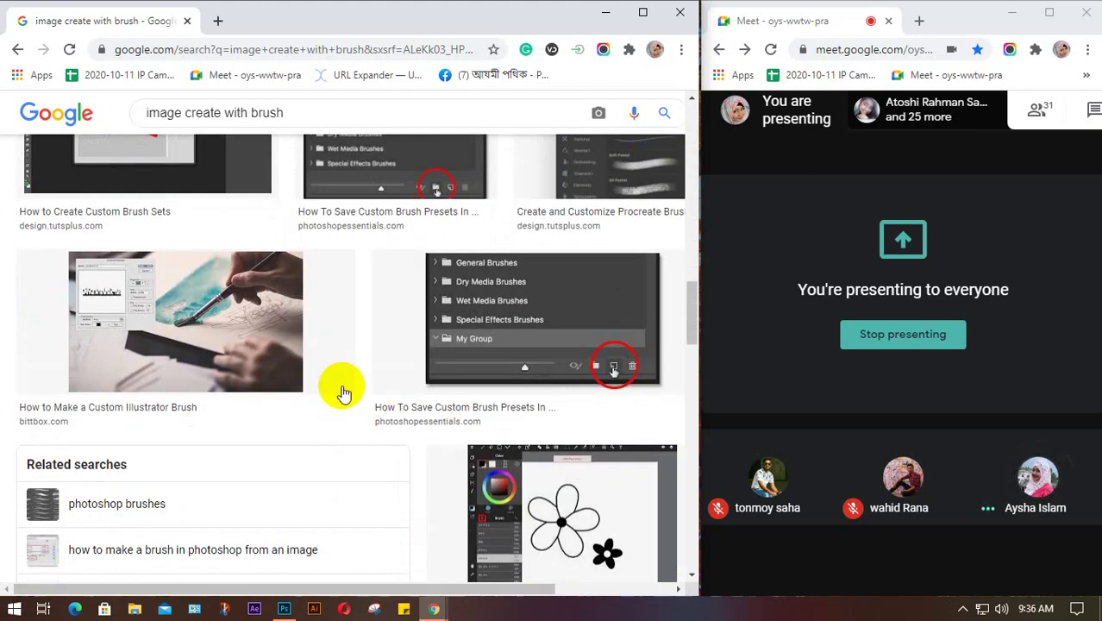
{"action": "scroll", "coordinate": [288, 346], "scroll_direction": "down", "scroll_amount": 1}
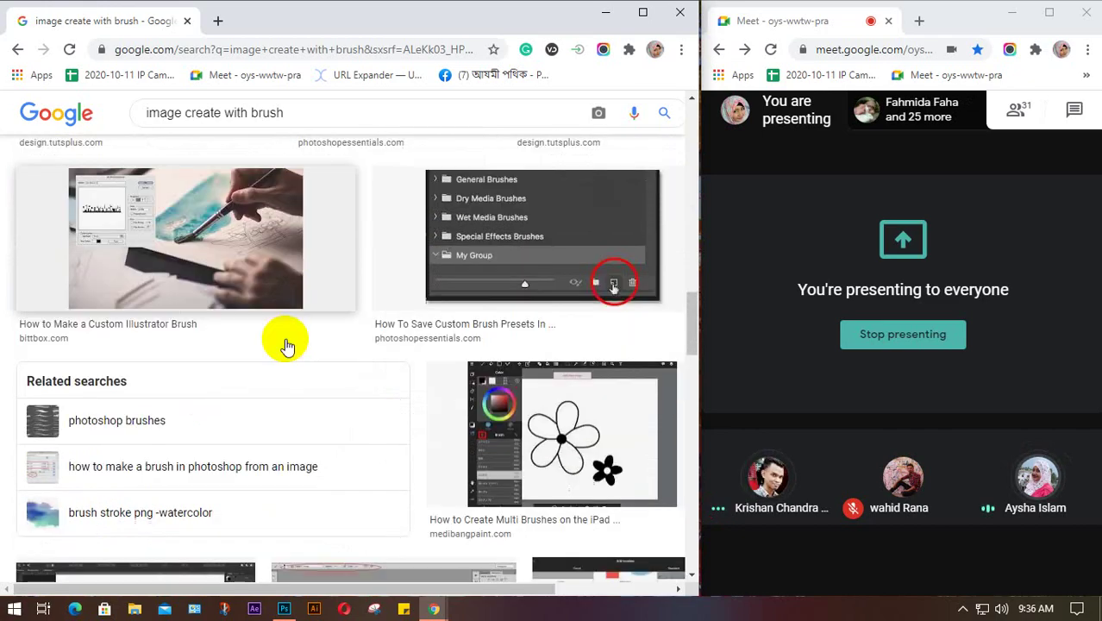
{"action": "scroll", "coordinate": [287, 346], "scroll_direction": "down", "scroll_amount": 3}
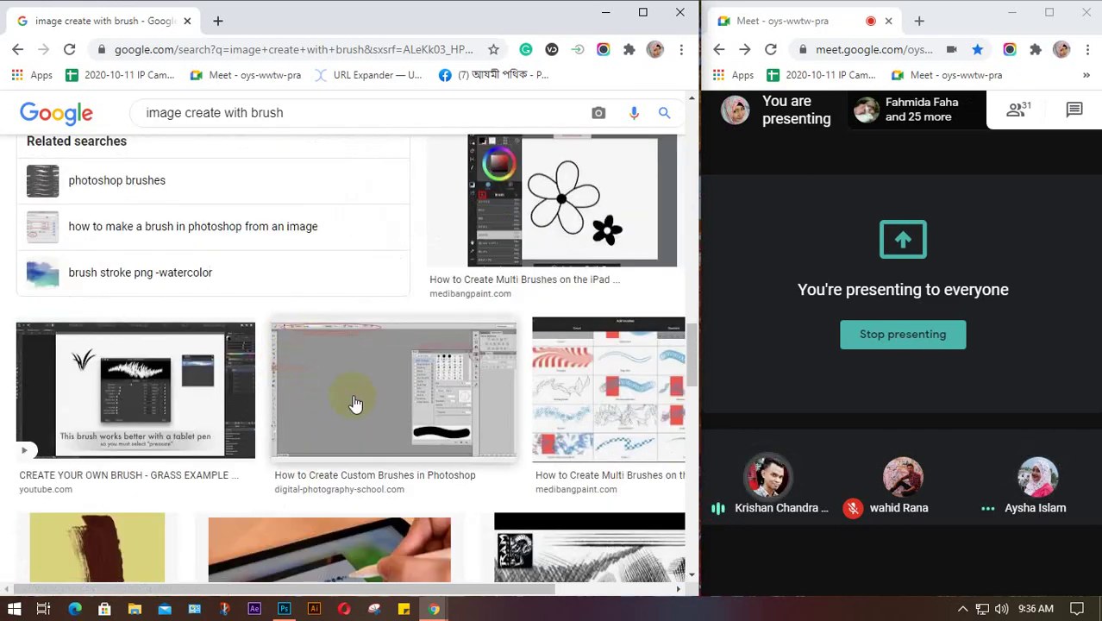
{"action": "scroll", "coordinate": [356, 402], "scroll_direction": "down", "scroll_amount": 3}
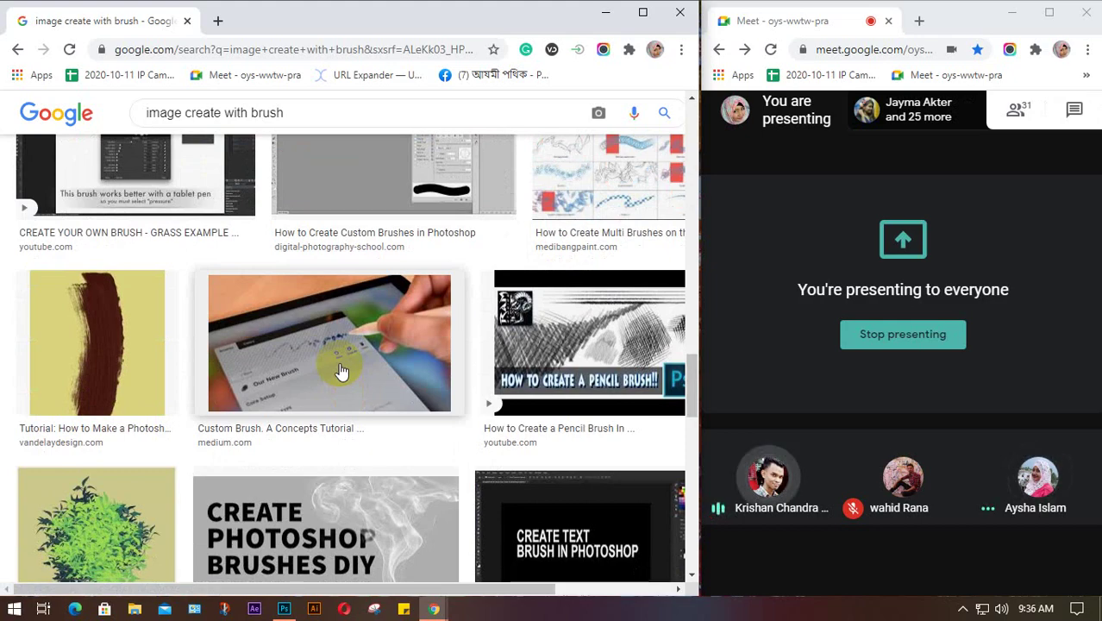
{"action": "scroll", "coordinate": [342, 371], "scroll_direction": "down", "scroll_amount": 4}
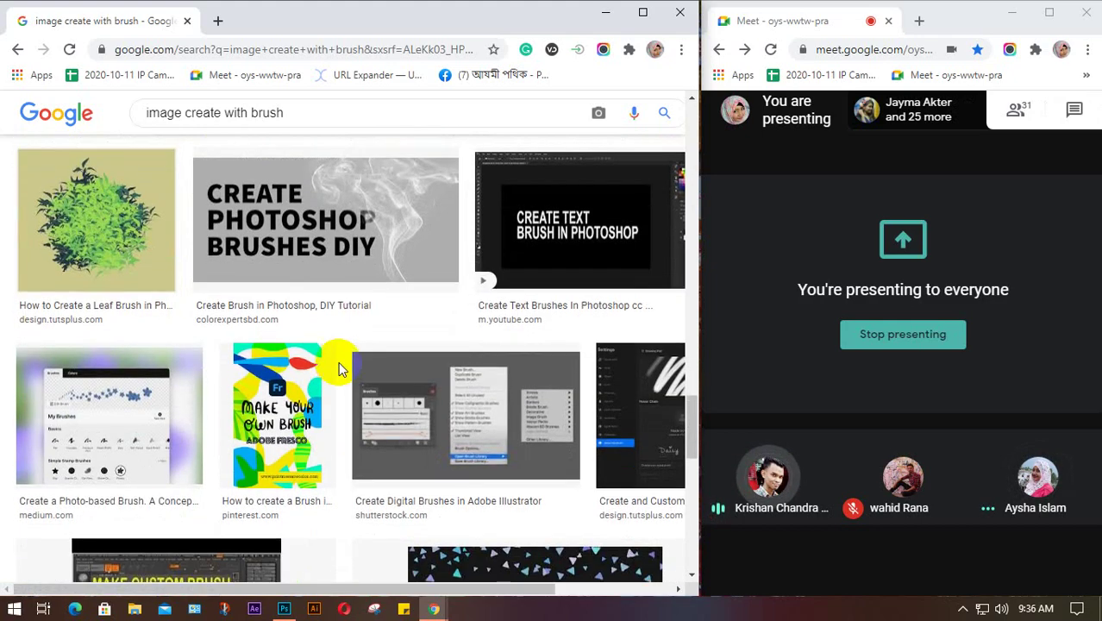
{"action": "scroll", "coordinate": [339, 369], "scroll_direction": "up", "scroll_amount": 15}
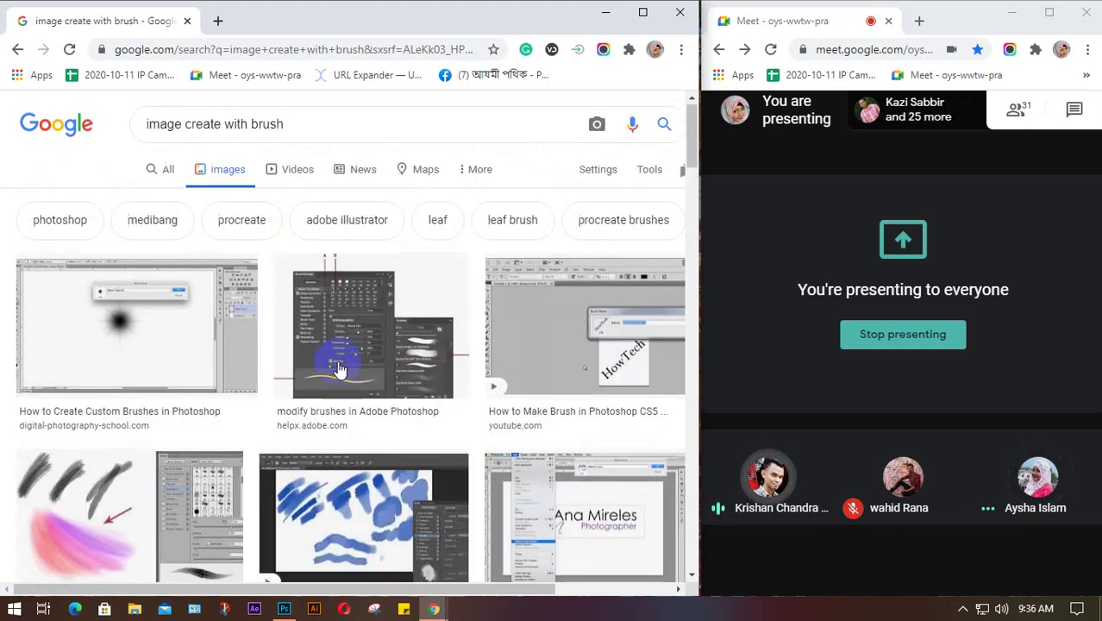
- Refine the image search to "image create with brush tool effect"
{"action": "left_click", "coordinate": [312, 126]}
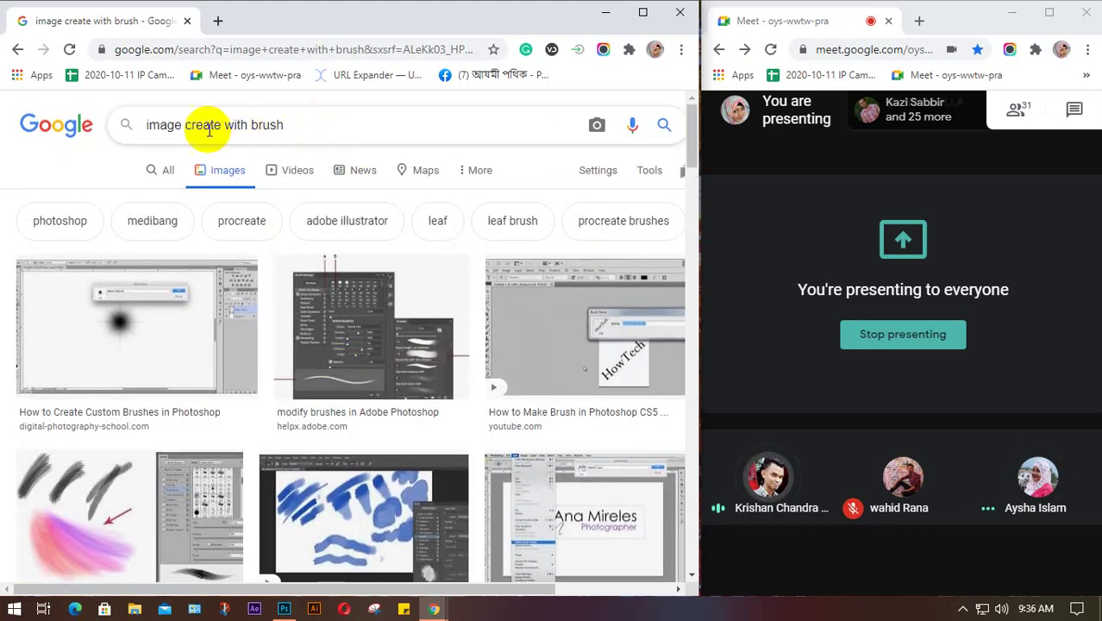
{"action": "type", "text": "tool"}
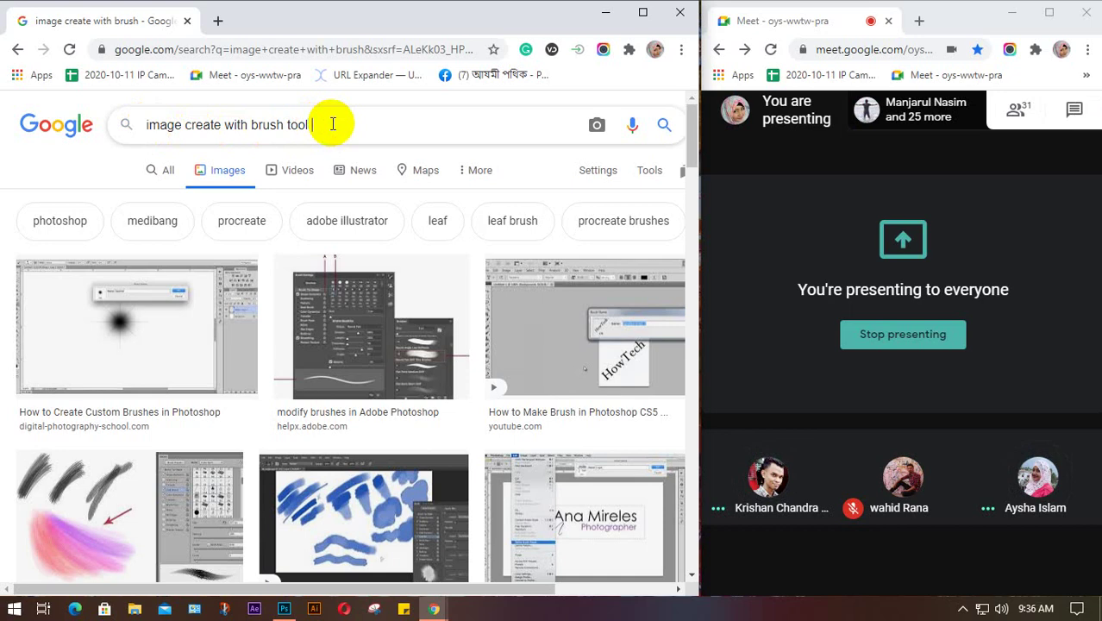
{"action": "type", "text": "effec"}
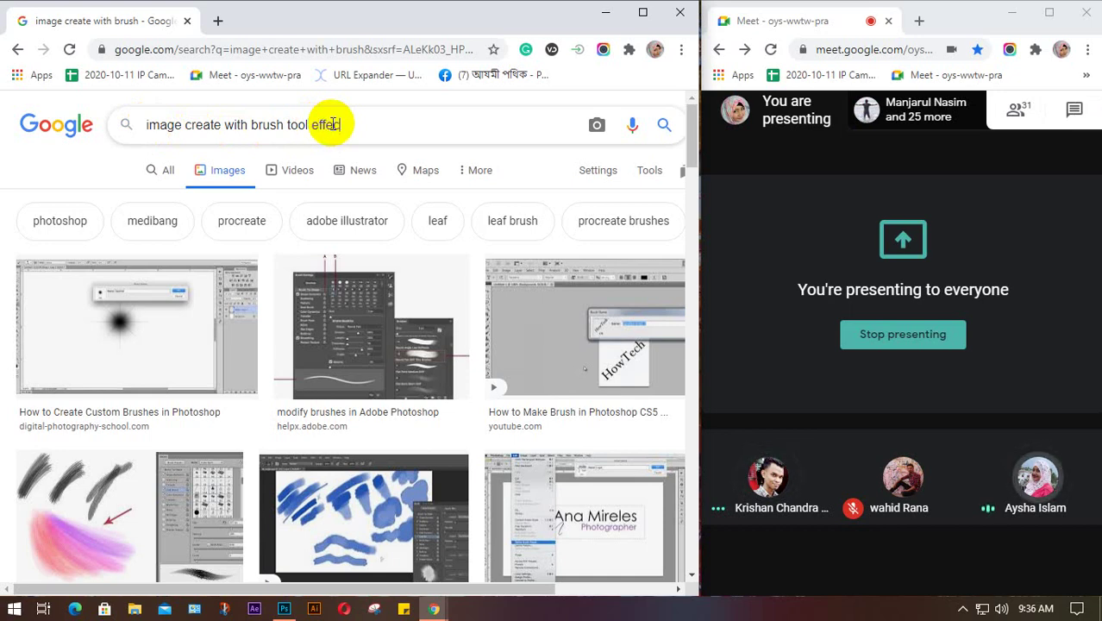
{"action": "type", "text": "t"}
{"action": "key", "text": "Return"}
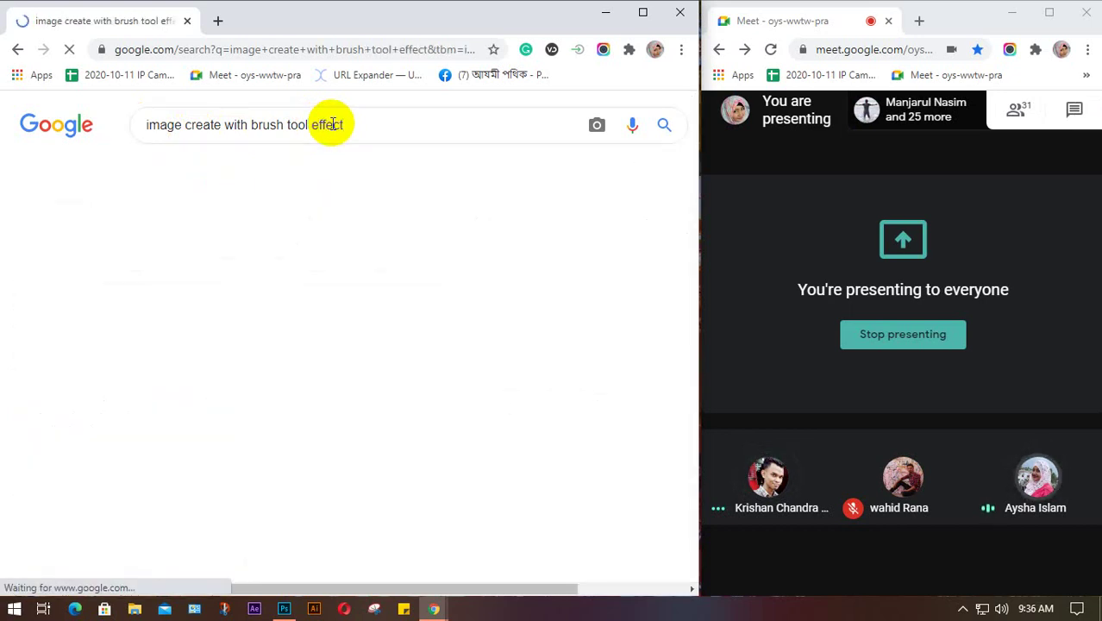
- Examine the first brush effect image results and widen the search window over part of the meeting window
{"action": "scroll", "coordinate": [185, 332], "scroll_direction": "down", "scroll_amount": 2}
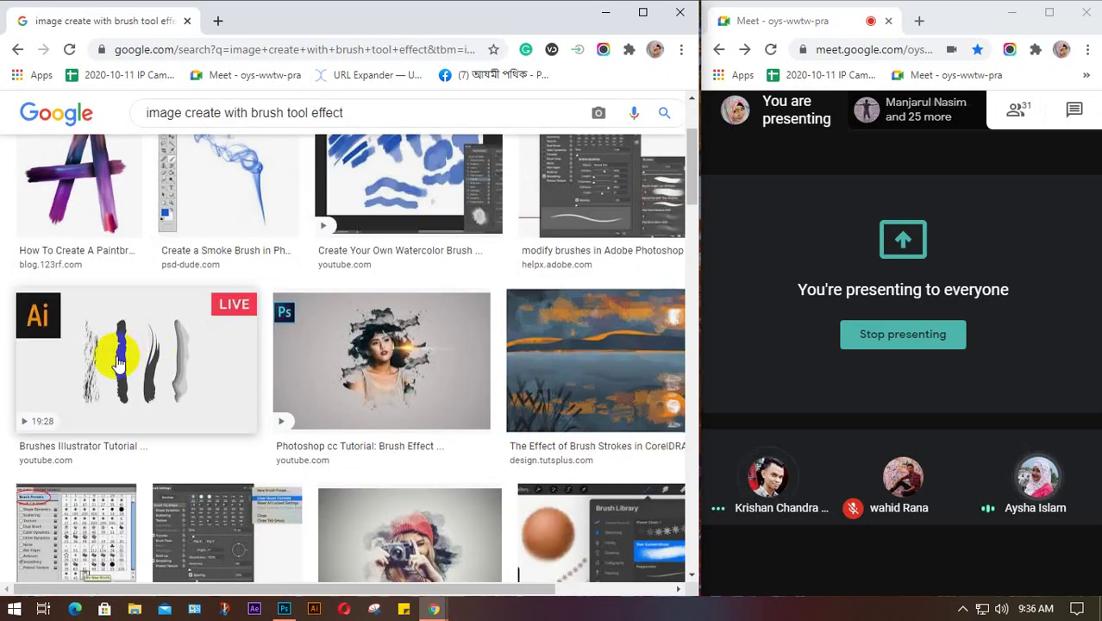
{"action": "scroll", "coordinate": [119, 363], "scroll_direction": "down", "scroll_amount": 1}
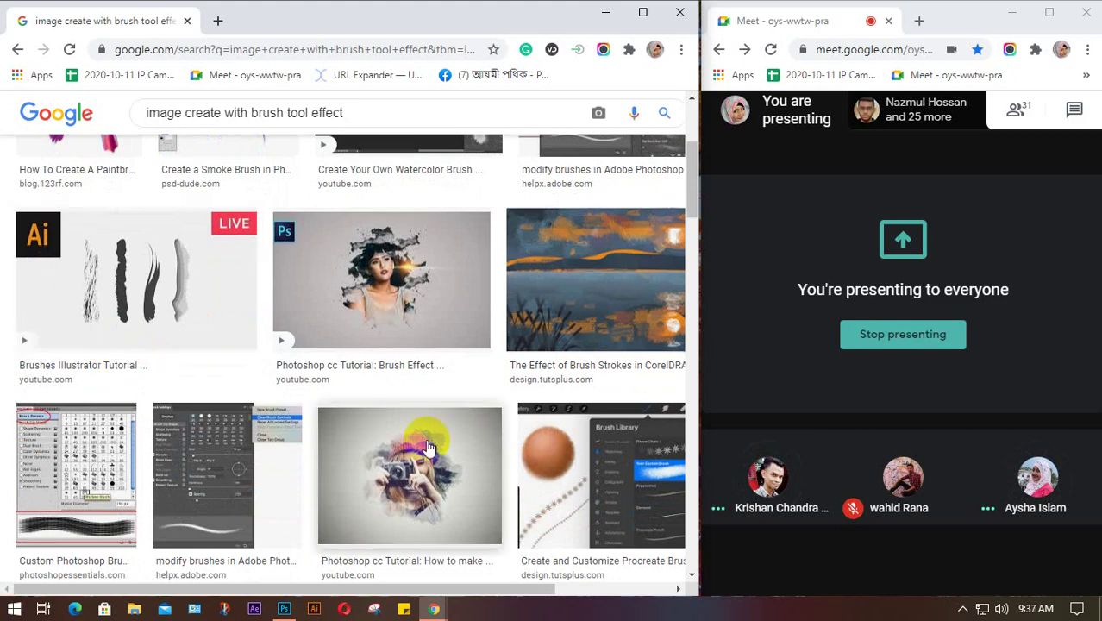
{"action": "left_click_drag", "start_coordinate": [700, 345], "coordinate": [904, 347]}
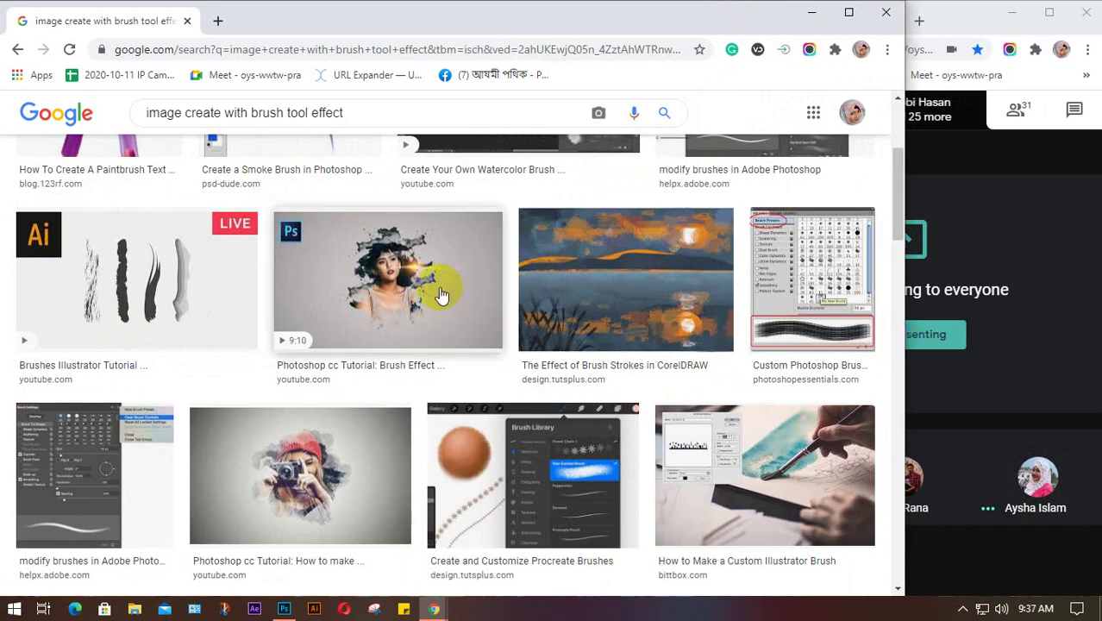
- Preview the "Photoshop cc Tutorial: Brush Effect" portrait image and browse further brush effect examples beside it
{"action": "left_click", "coordinate": [391, 297]}
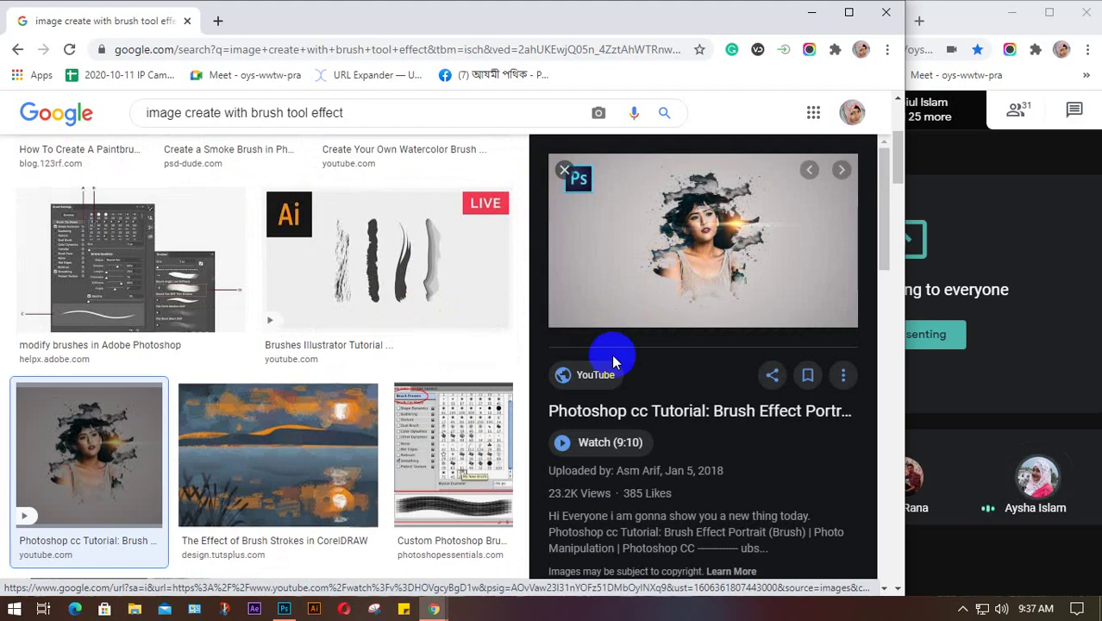
{"action": "scroll", "coordinate": [414, 364], "scroll_direction": "down", "scroll_amount": 2}
{"action": "scroll", "coordinate": [339, 371], "scroll_direction": "down", "scroll_amount": 9}
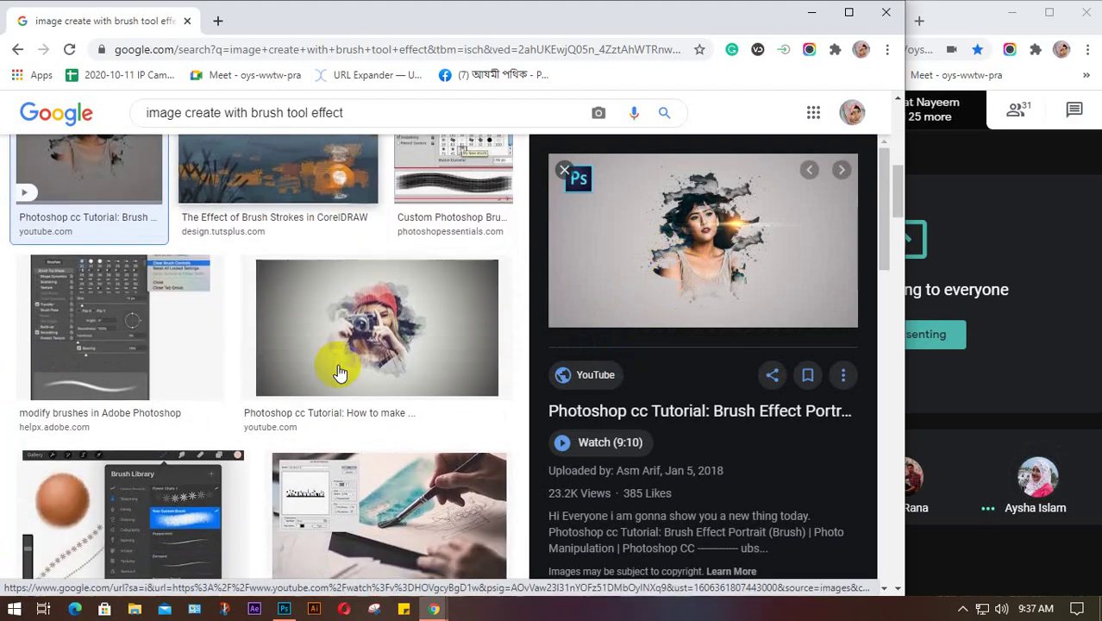
{"action": "scroll", "coordinate": [339, 371], "scroll_direction": "down", "scroll_amount": 7}
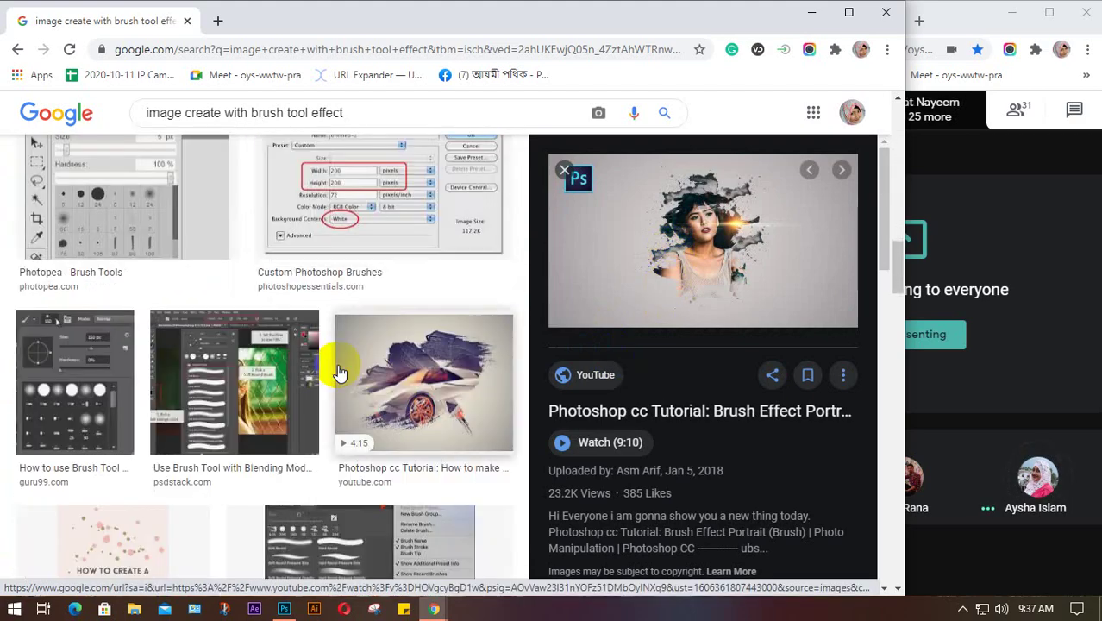
- Browse further brush effect examples and preview the related "Photoshop Tutorial: Brush Effect Portrait" image of the woman in sunglasses
{"action": "scroll", "coordinate": [339, 371], "scroll_direction": "down", "scroll_amount": 7}
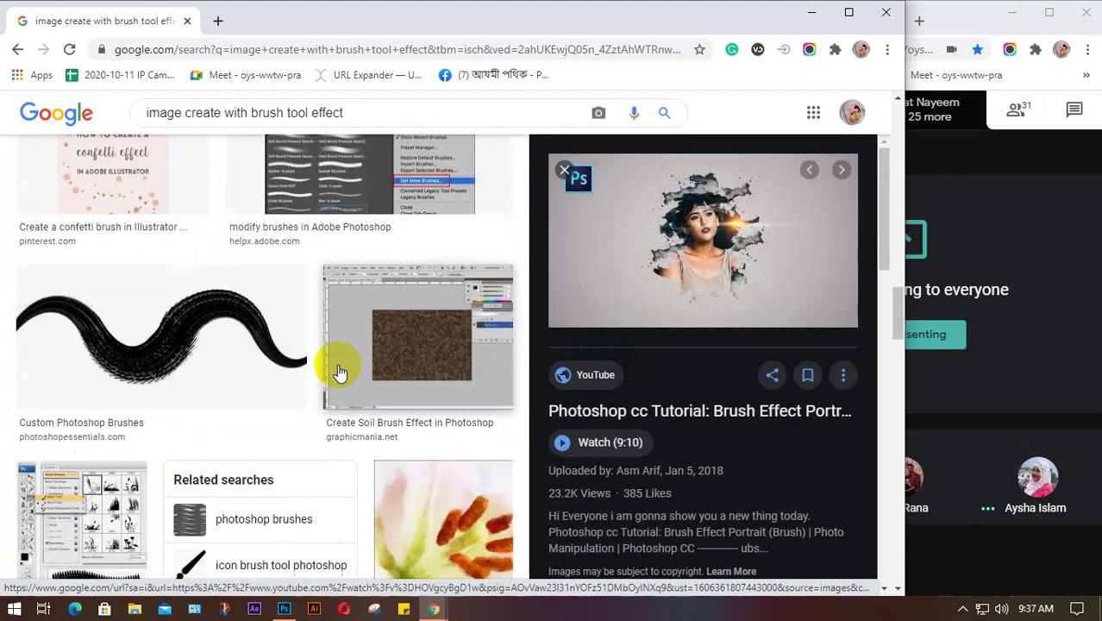
{"action": "scroll", "coordinate": [339, 371], "scroll_direction": "down", "scroll_amount": 7}
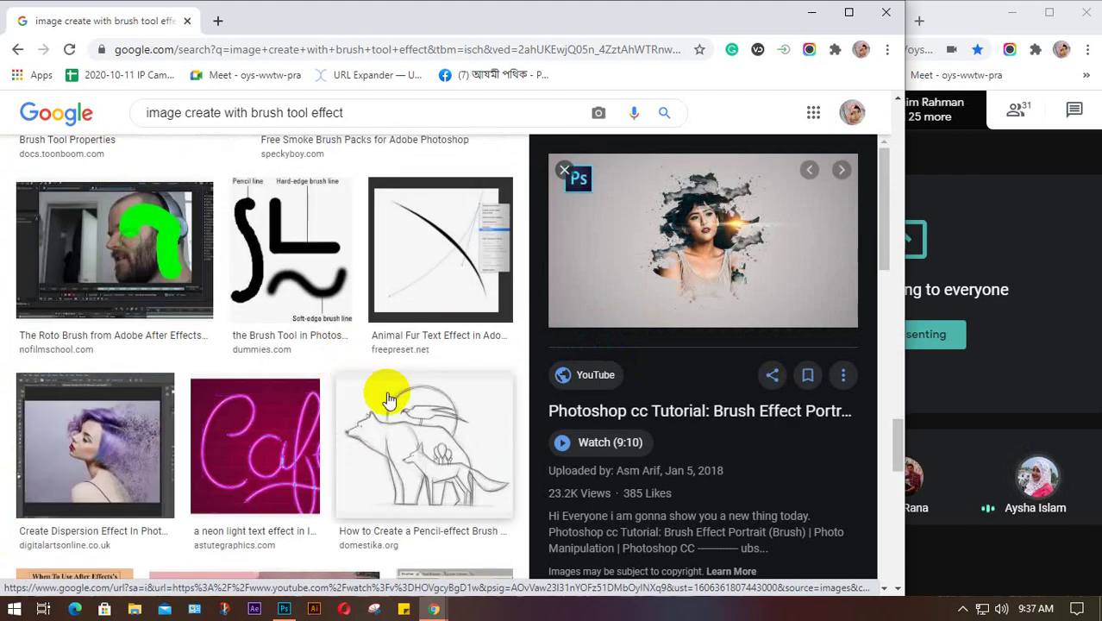
{"action": "scroll", "coordinate": [394, 404], "scroll_direction": "up", "scroll_amount": 4}
{"action": "scroll", "coordinate": [647, 423], "scroll_direction": "down", "scroll_amount": 5}
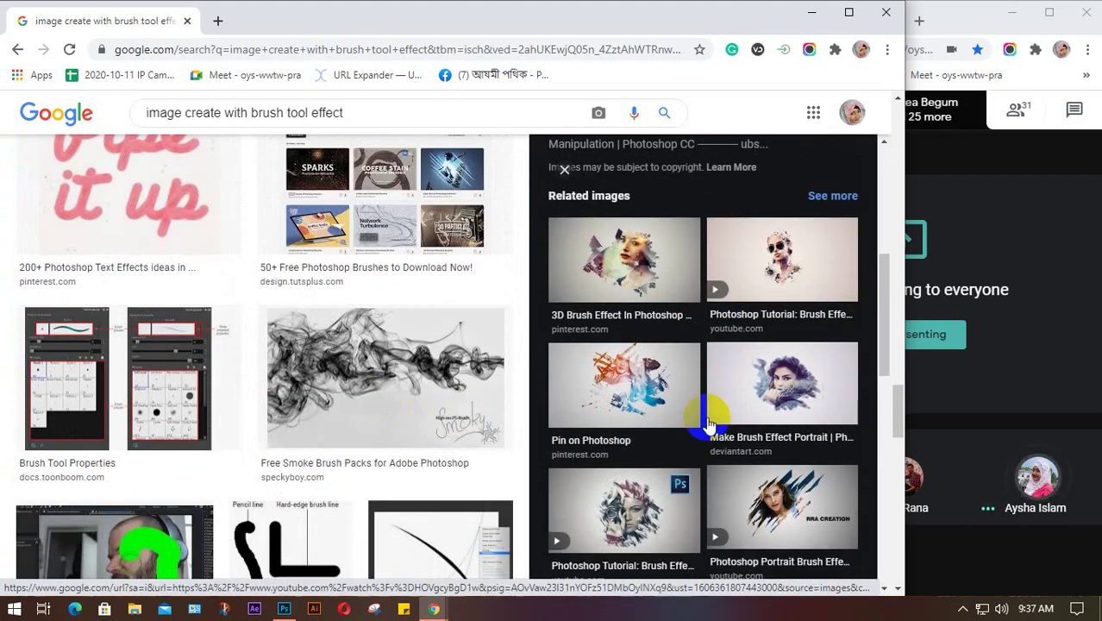
{"action": "scroll", "coordinate": [707, 416], "scroll_direction": "up", "scroll_amount": 5}
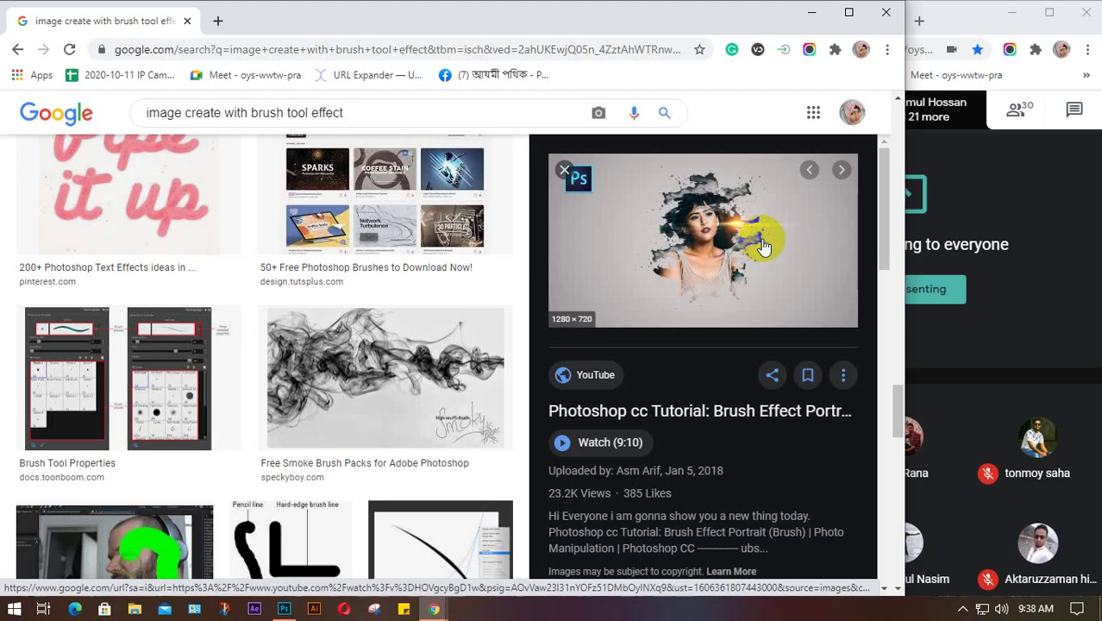
{"action": "scroll", "coordinate": [763, 247], "scroll_direction": "down", "scroll_amount": 5}
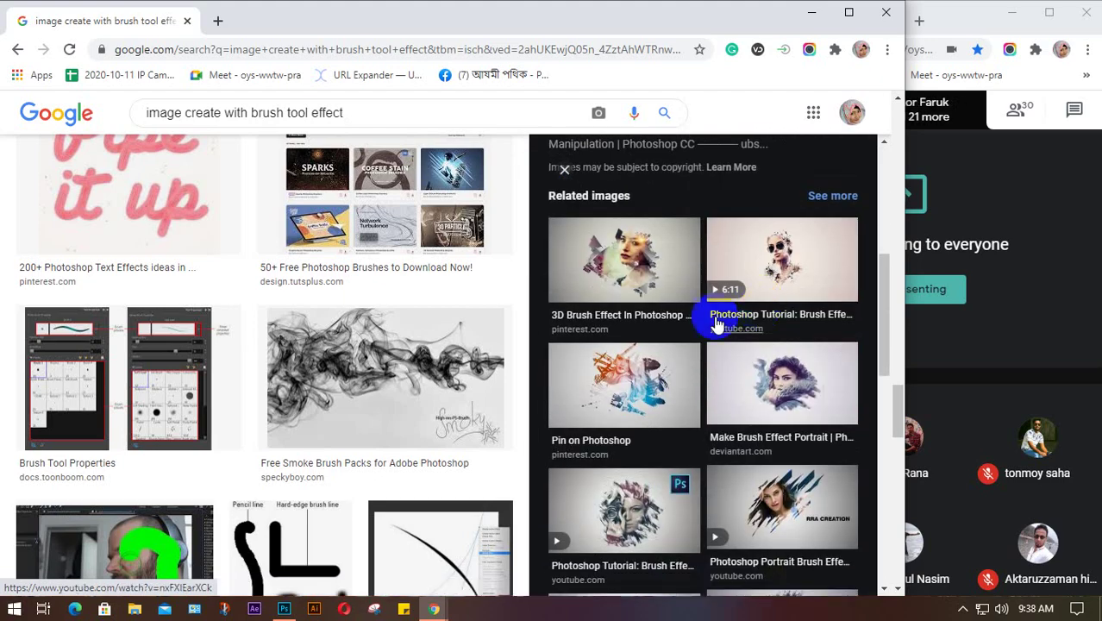
{"action": "left_click", "coordinate": [760, 258]}
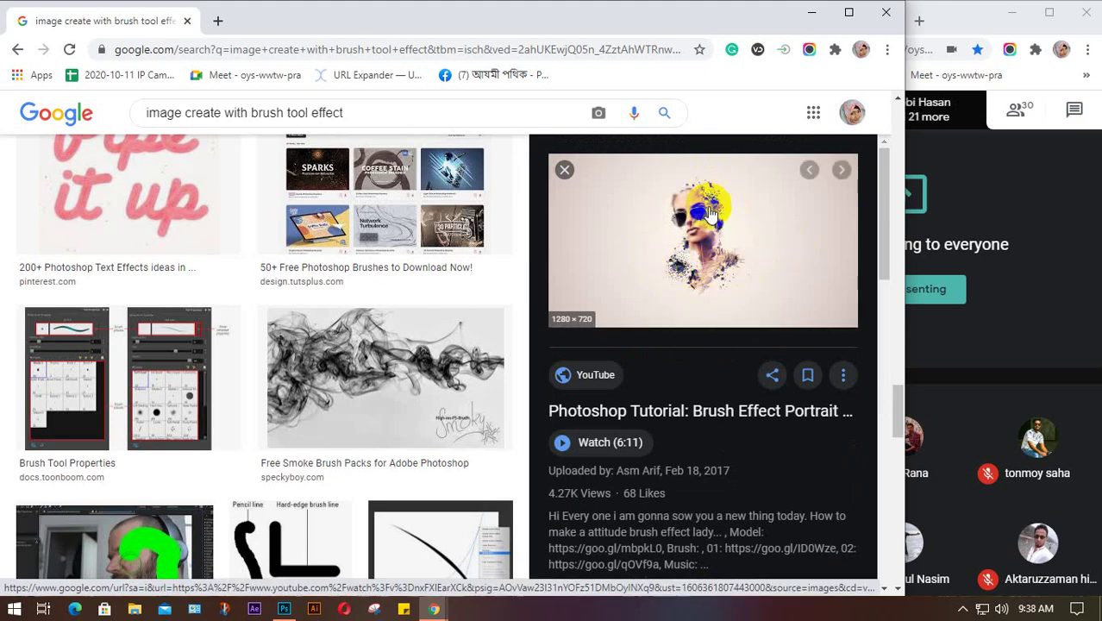
- Preview the "How To Create Dispersion Effect In Photoshop" image from Digital Arts and examine its related images
{"action": "scroll", "coordinate": [326, 387], "scroll_direction": "down", "scroll_amount": 5}
{"action": "scroll", "coordinate": [326, 386], "scroll_direction": "down", "scroll_amount": 3}
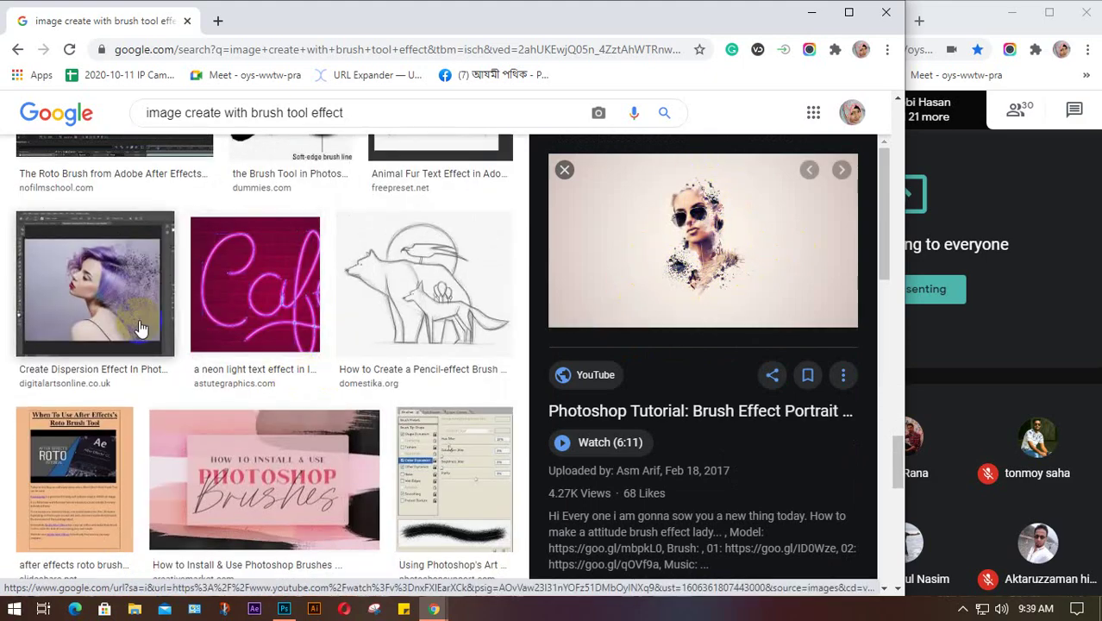
{"action": "left_click", "coordinate": [126, 295]}
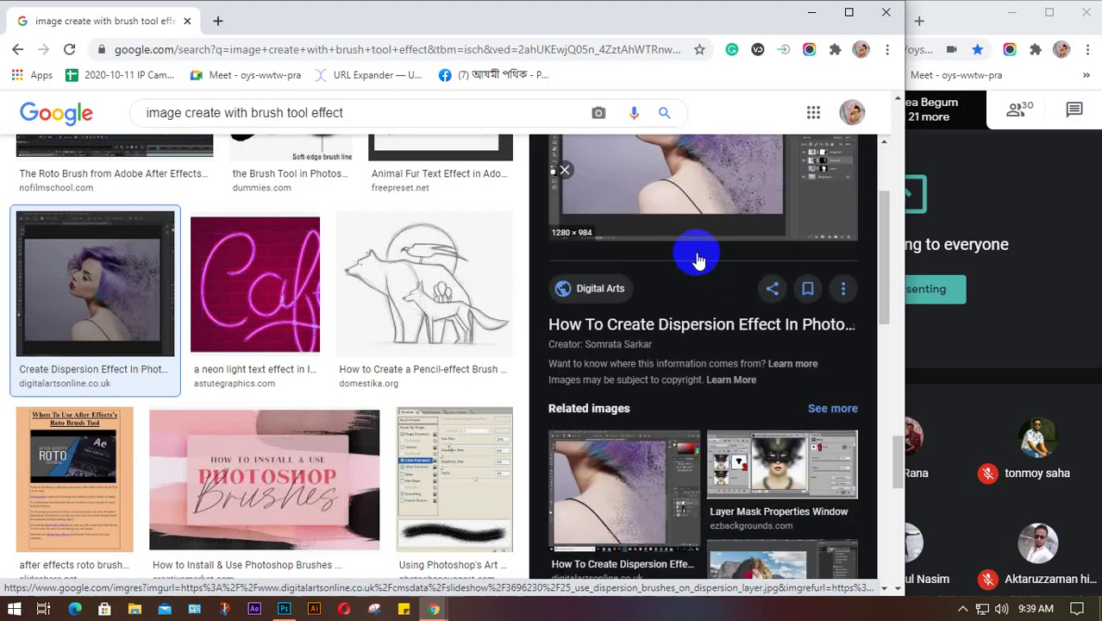
{"action": "scroll", "coordinate": [699, 246], "scroll_direction": "down", "scroll_amount": 4}
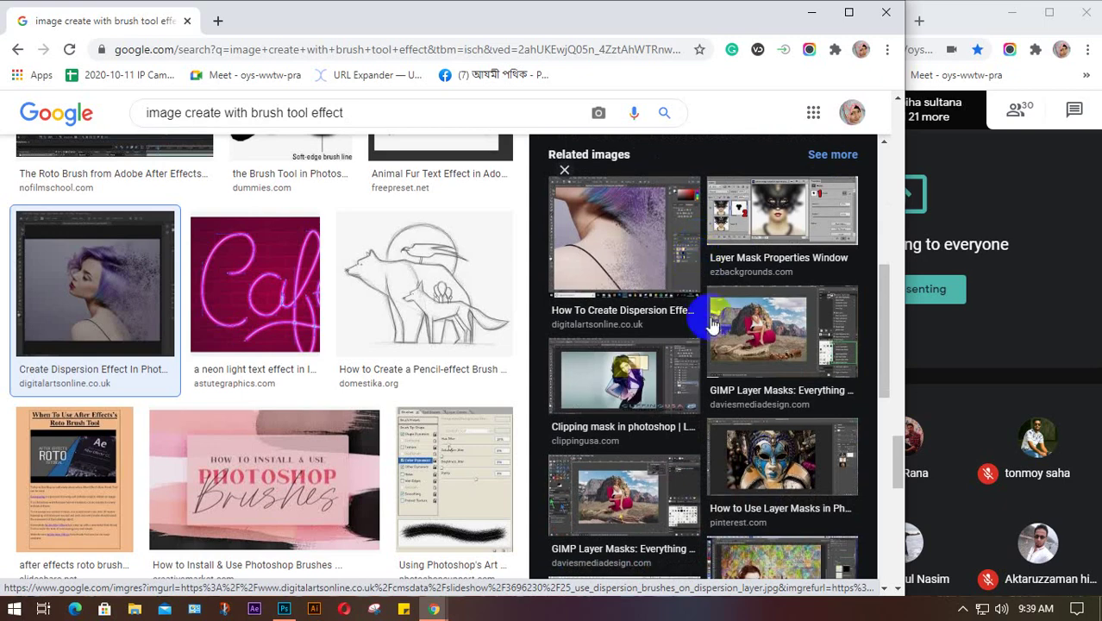
{"action": "scroll", "coordinate": [659, 266], "scroll_direction": "down", "scroll_amount": 1}
{"action": "scroll", "coordinate": [659, 266], "scroll_direction": "down", "scroll_amount": 3}
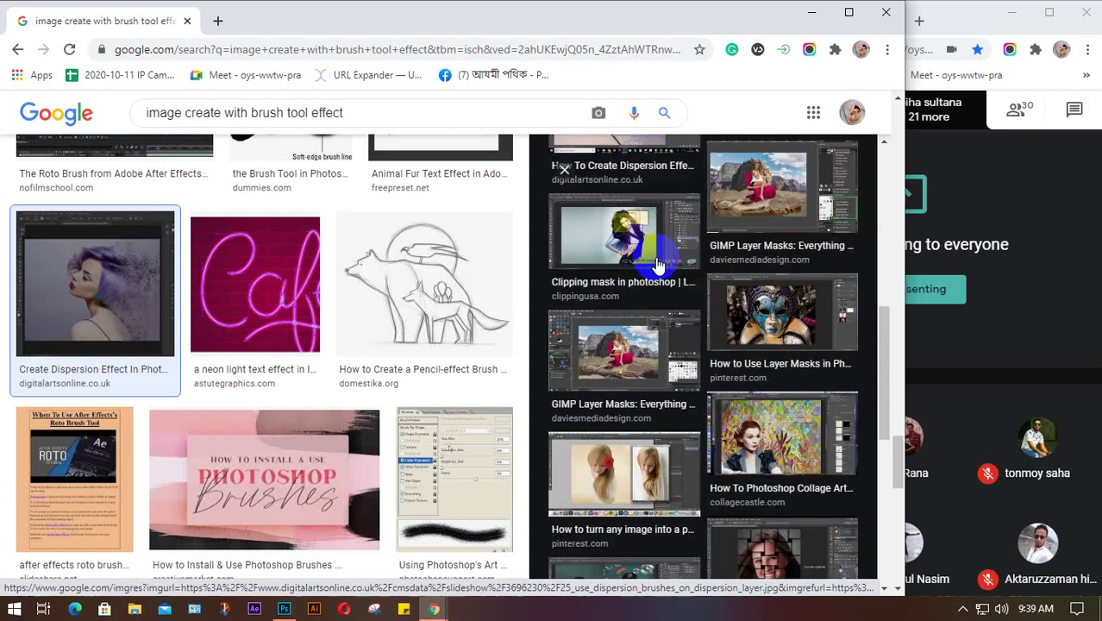
{"action": "scroll", "coordinate": [659, 265], "scroll_direction": "down", "scroll_amount": 3}
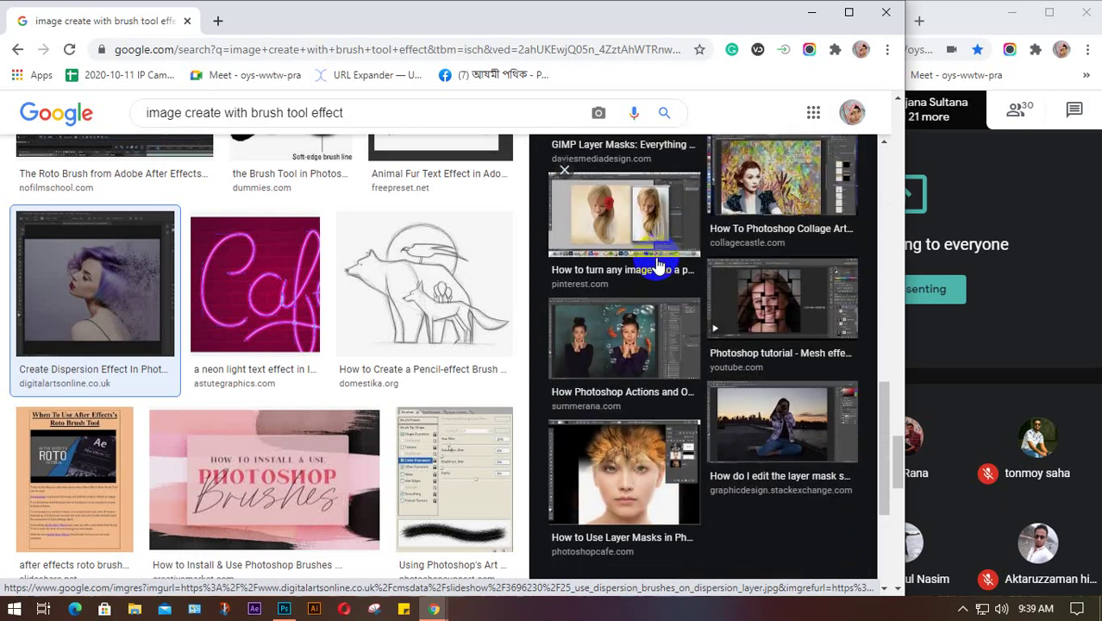
- Browse further down the main image results for more Photoshop brush examples
{"action": "scroll", "coordinate": [314, 353], "scroll_direction": "down", "scroll_amount": 7}
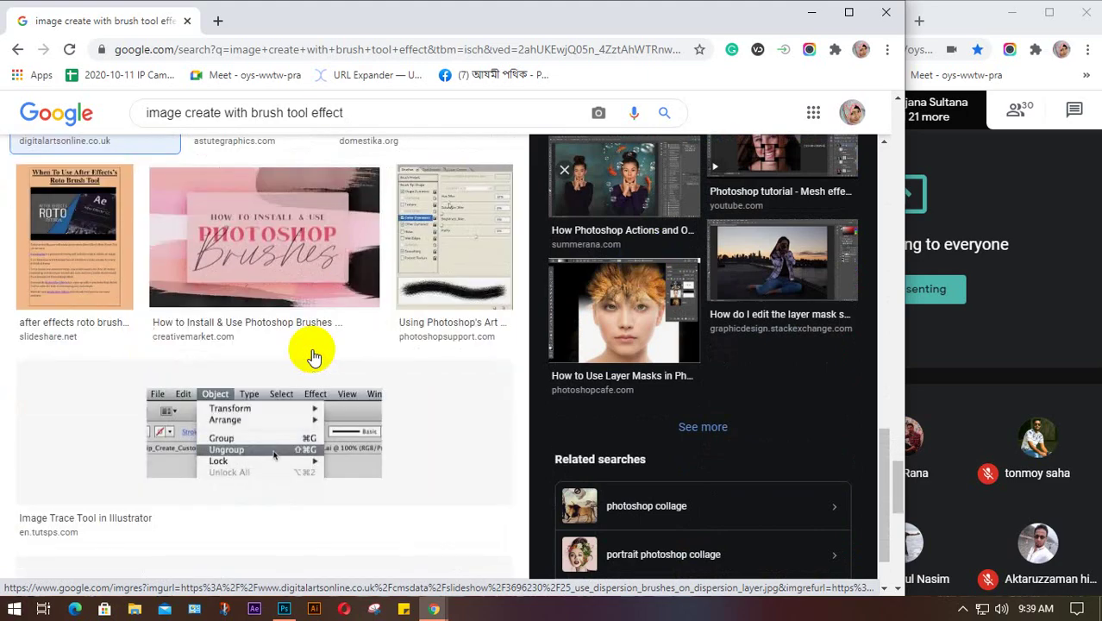
{"action": "scroll", "coordinate": [314, 356], "scroll_direction": "down", "scroll_amount": 9}
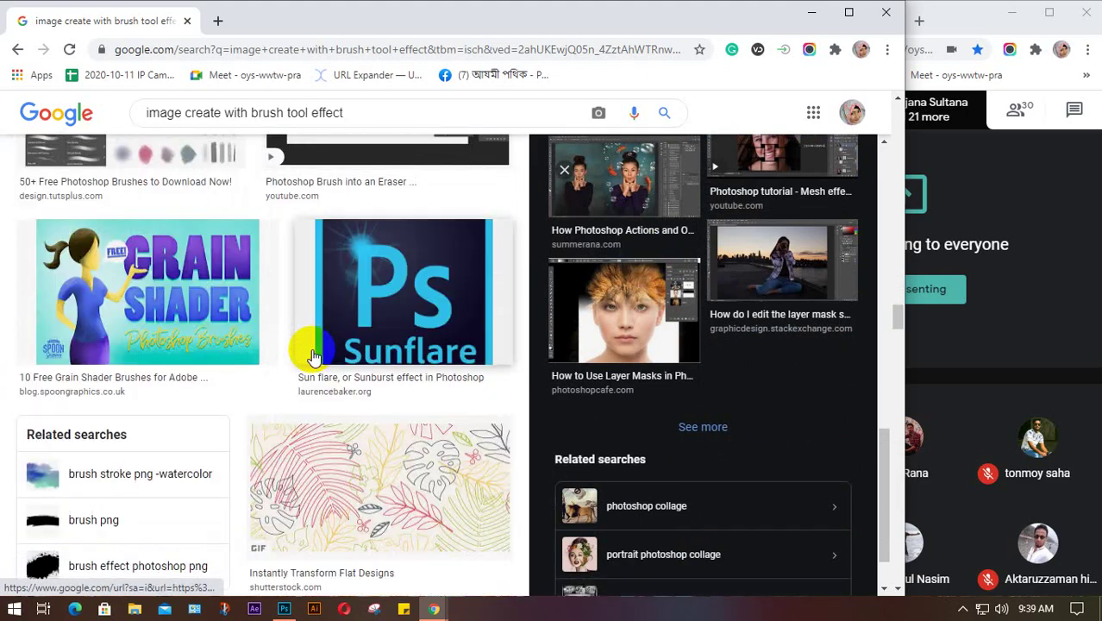
{"action": "scroll", "coordinate": [313, 356], "scroll_direction": "down", "scroll_amount": 3}
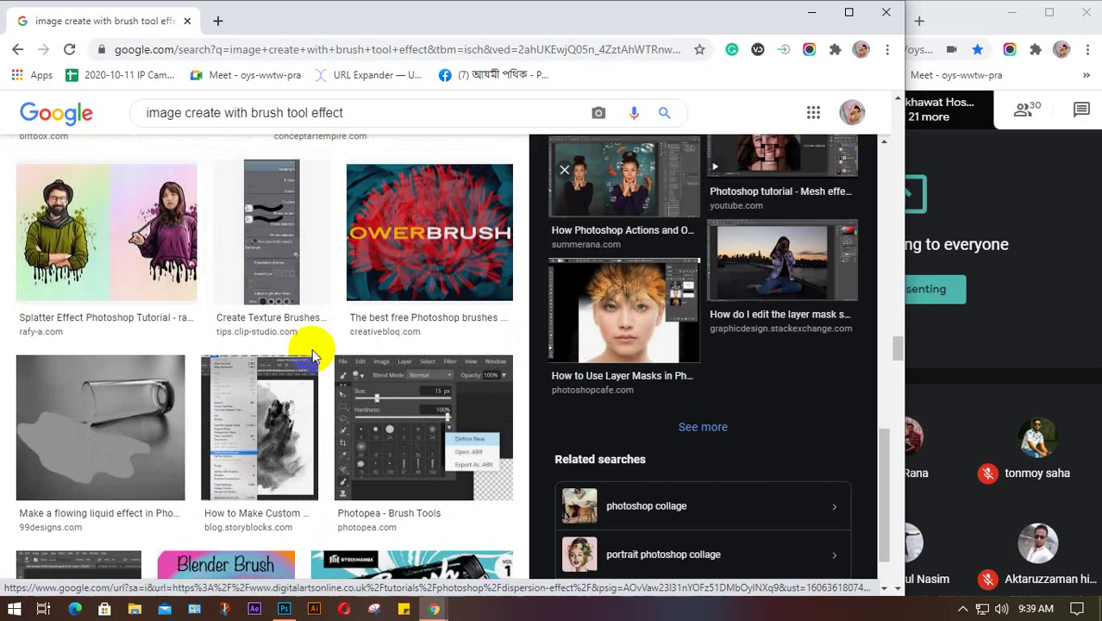
{"action": "scroll", "coordinate": [311, 353], "scroll_direction": "down", "scroll_amount": 3}
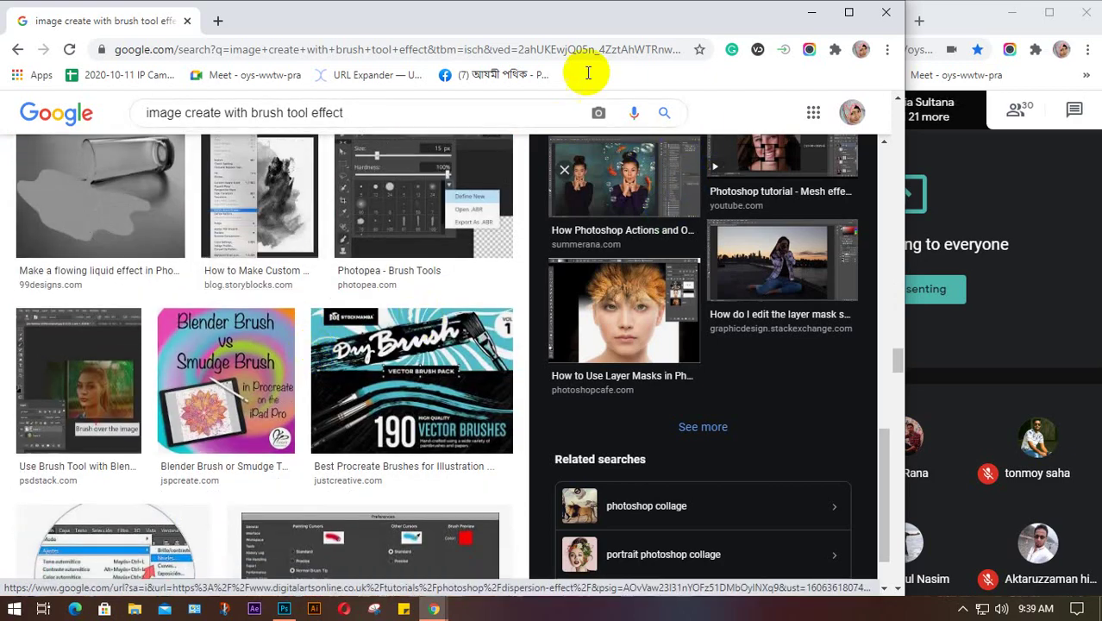
- Minimize the search window, switch to Photoshop and review the Brush tool's preset folders
{"action": "left_click", "coordinate": [812, 12]}
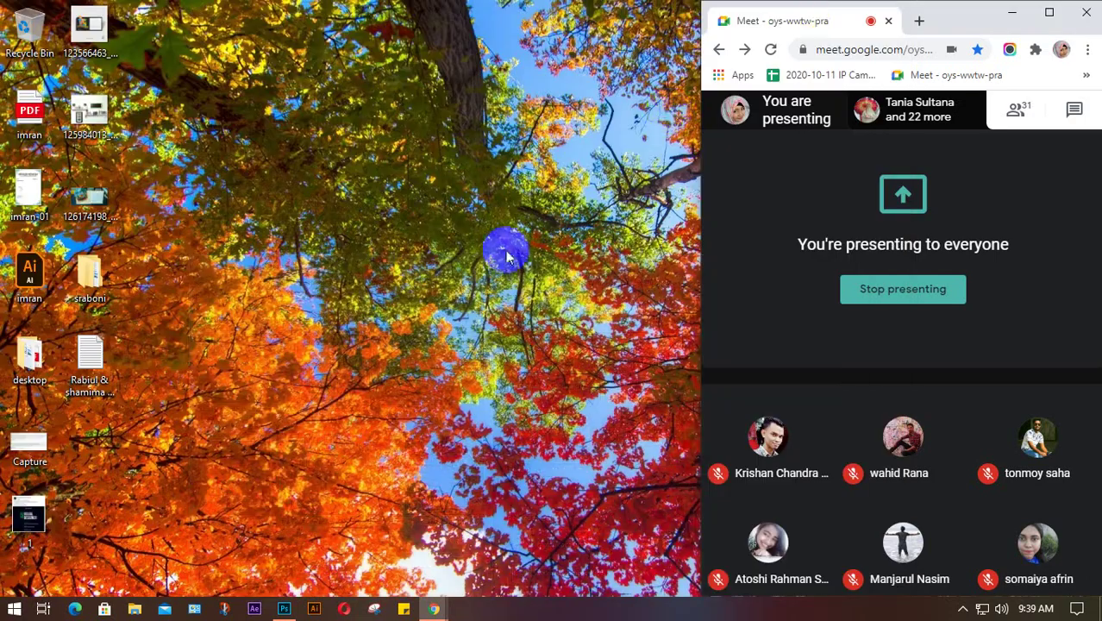
{"action": "left_click", "coordinate": [284, 609]}
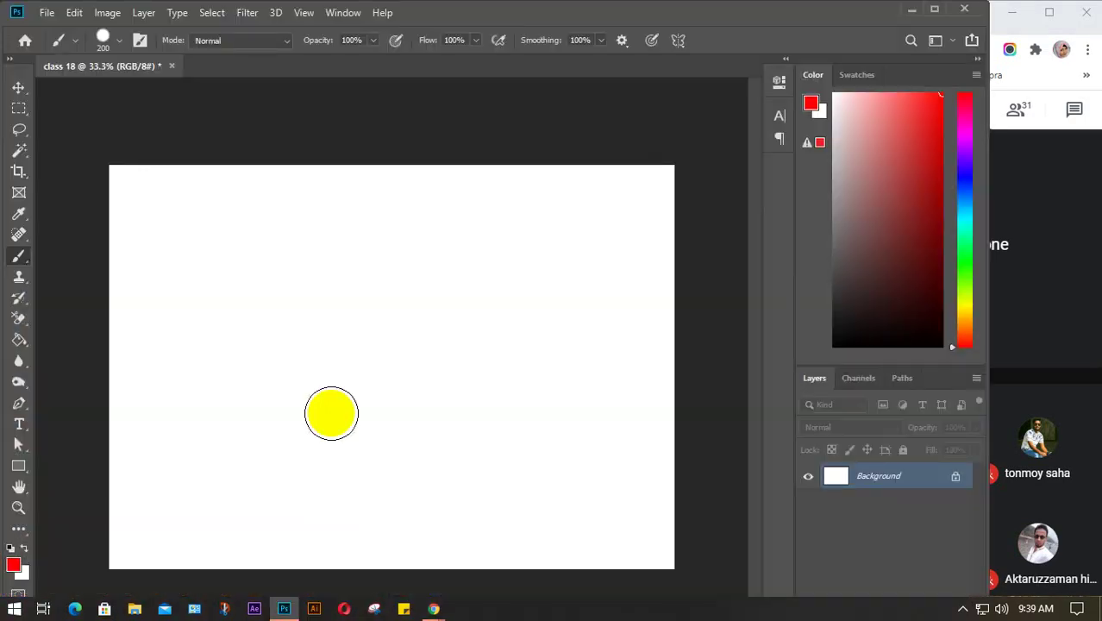
{"action": "left_click", "coordinate": [110, 39]}
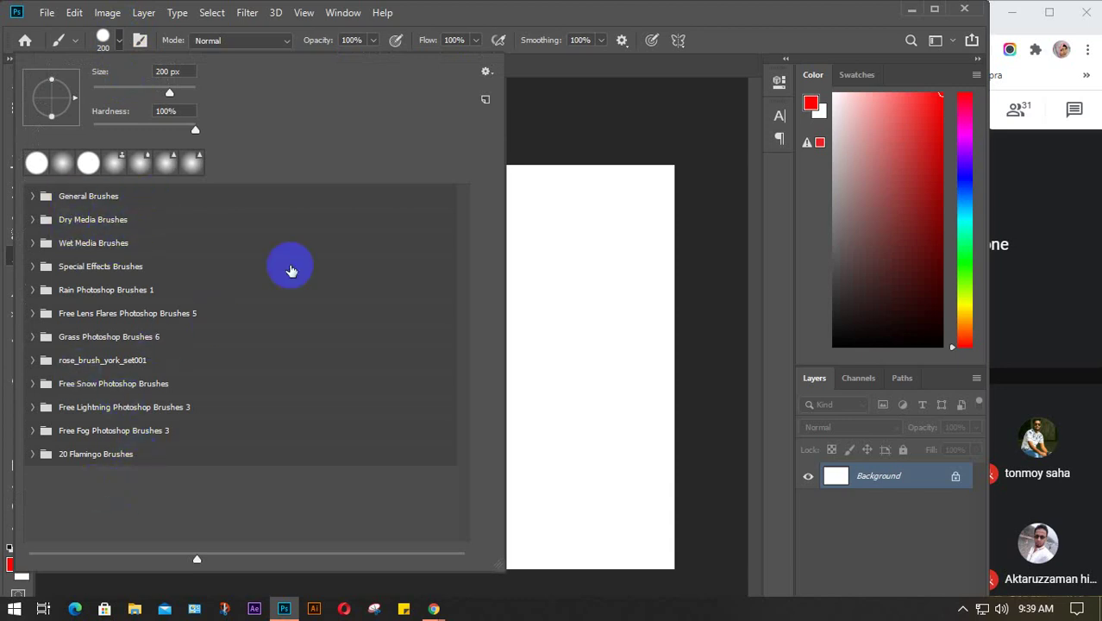
{"action": "left_click", "coordinate": [106, 38]}
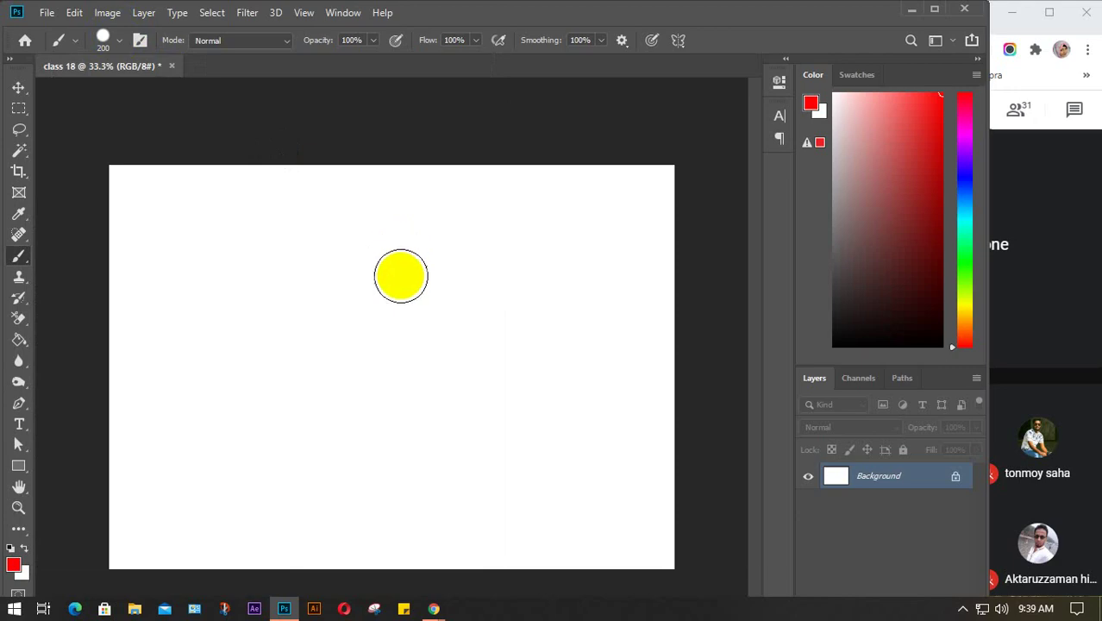
- Return to the Chrome search window and search the web for "brush download free"
{"action": "mouse_move", "coordinate": [436, 611]}
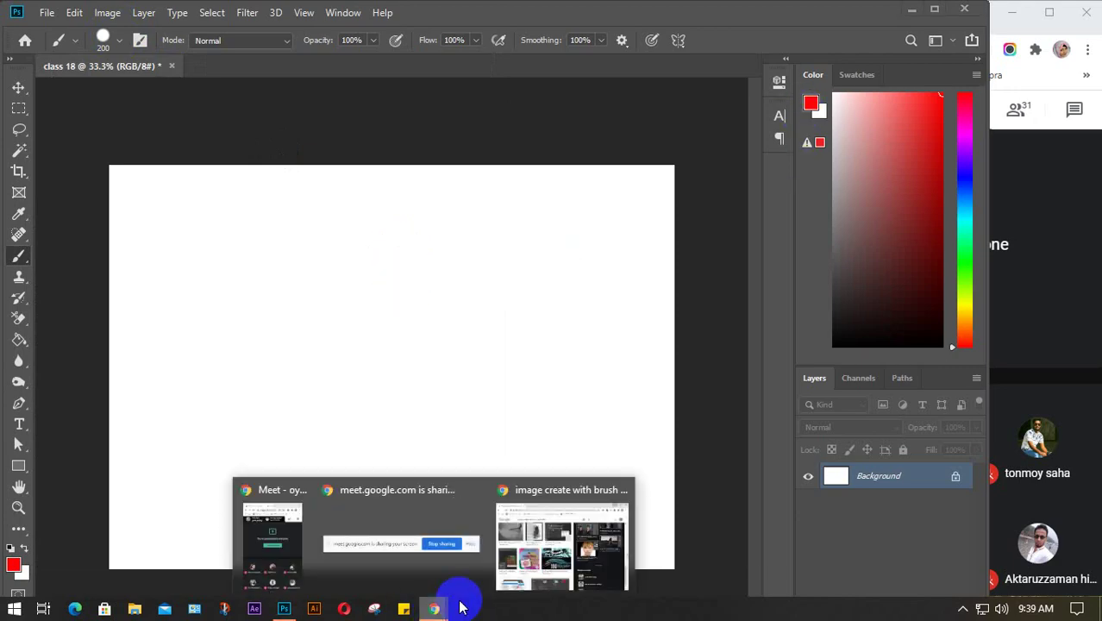
{"action": "left_click", "coordinate": [536, 569]}
{"action": "left_click", "coordinate": [234, 49]}
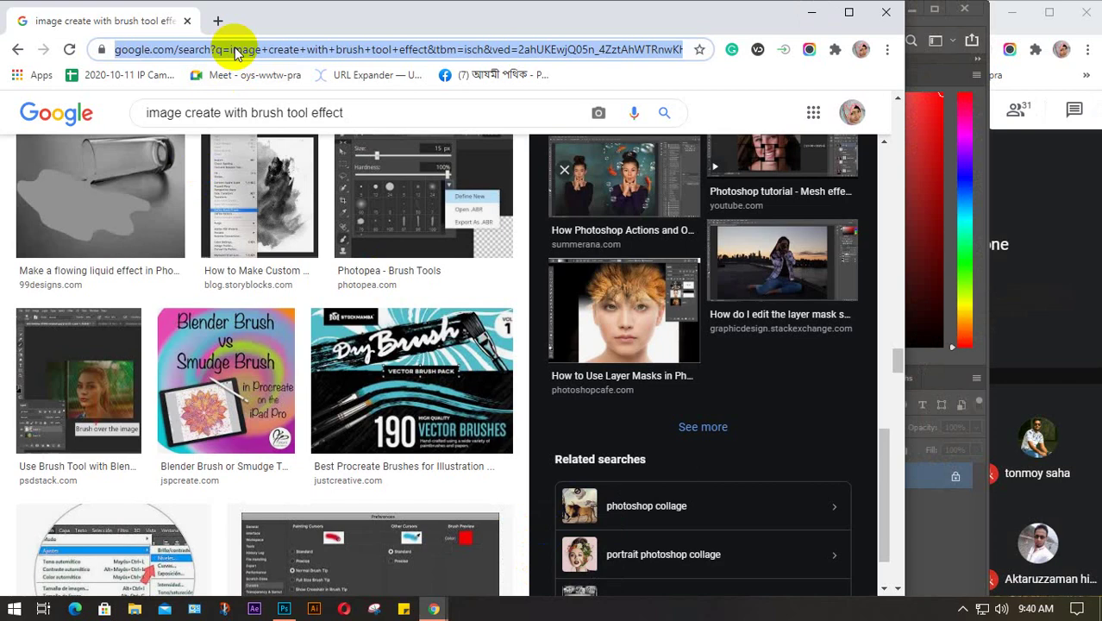
{"action": "type", "text": "brush "}
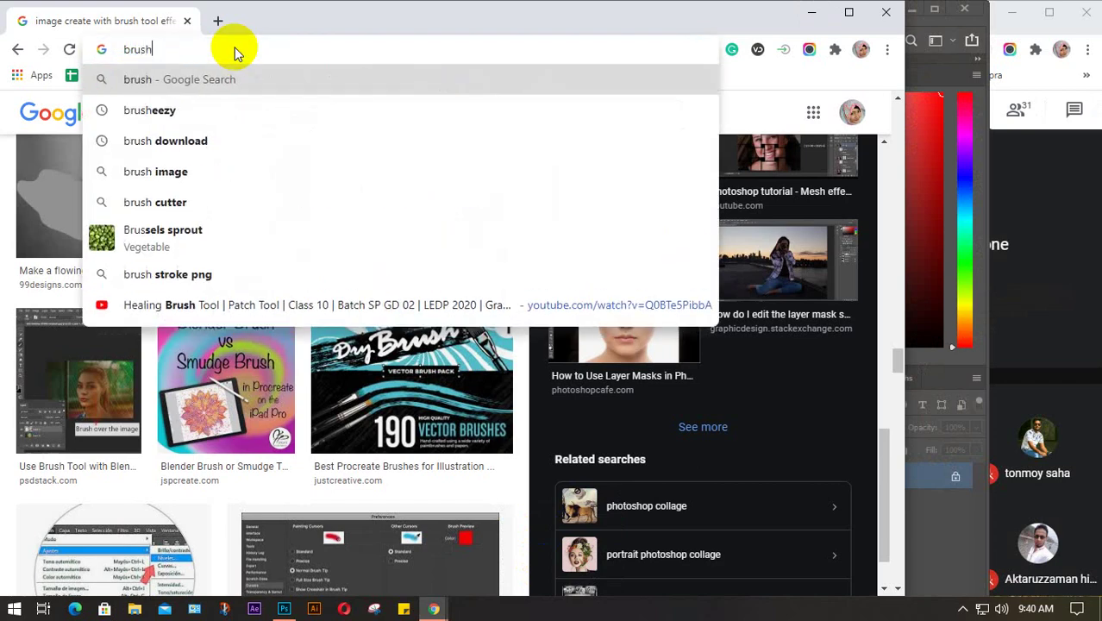
{"action": "type", "text": "do"}
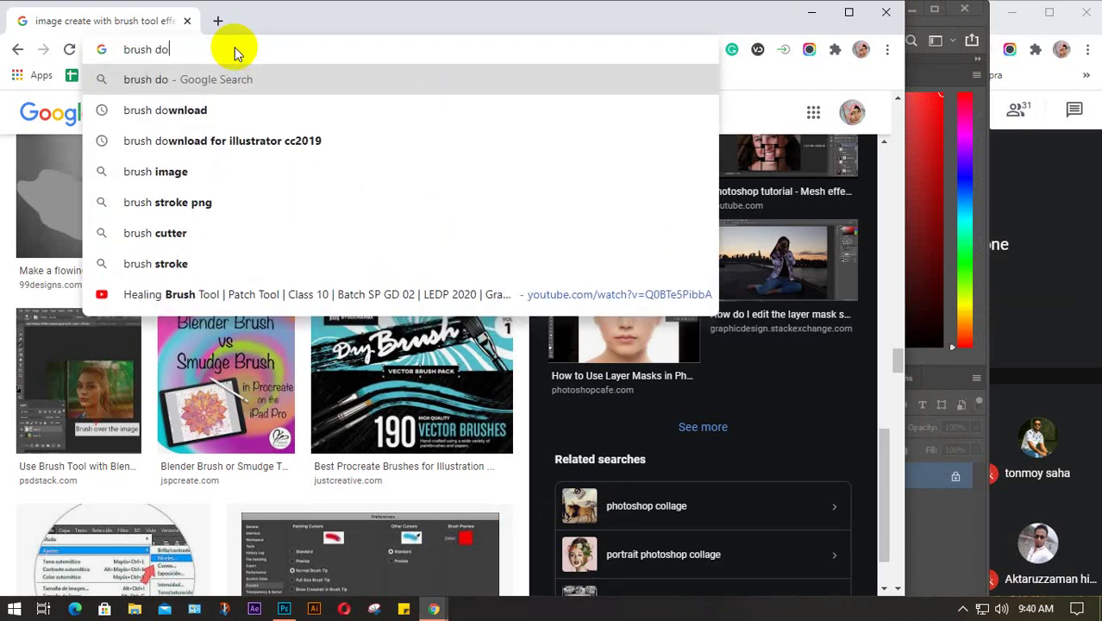
{"action": "type", "text": "wnlo"}
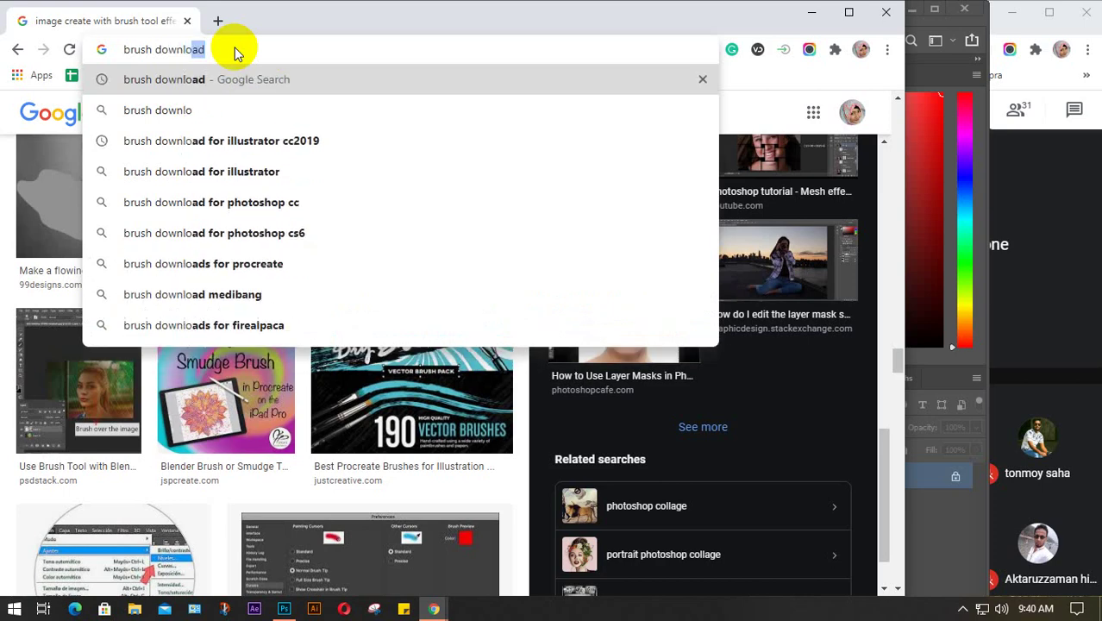
{"action": "type", "text": "ad free"}
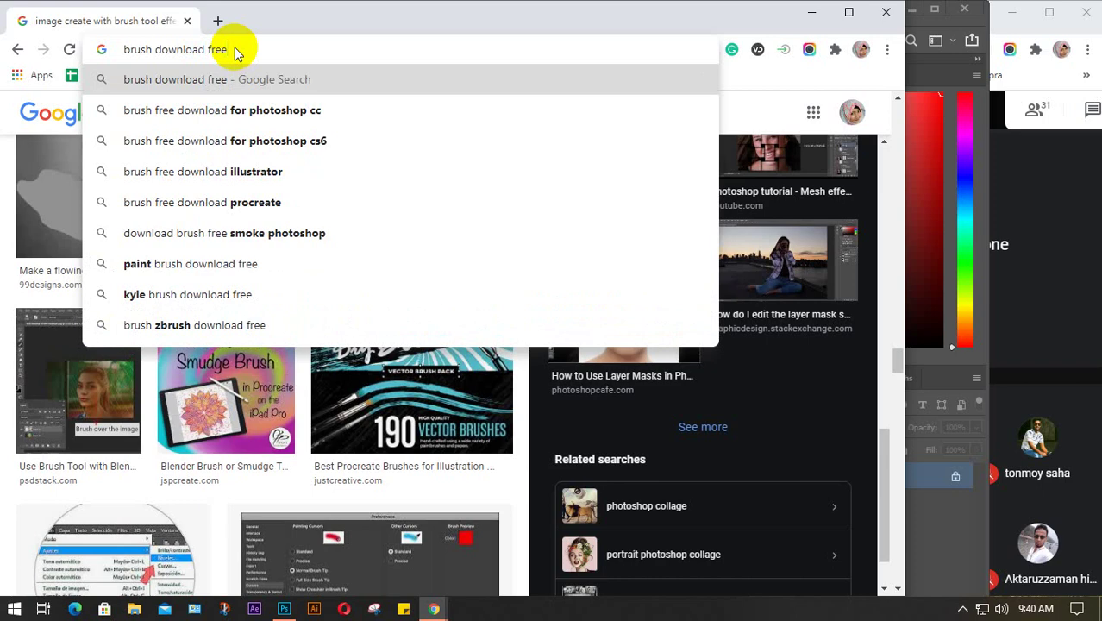
{"action": "key", "text": "Return"}
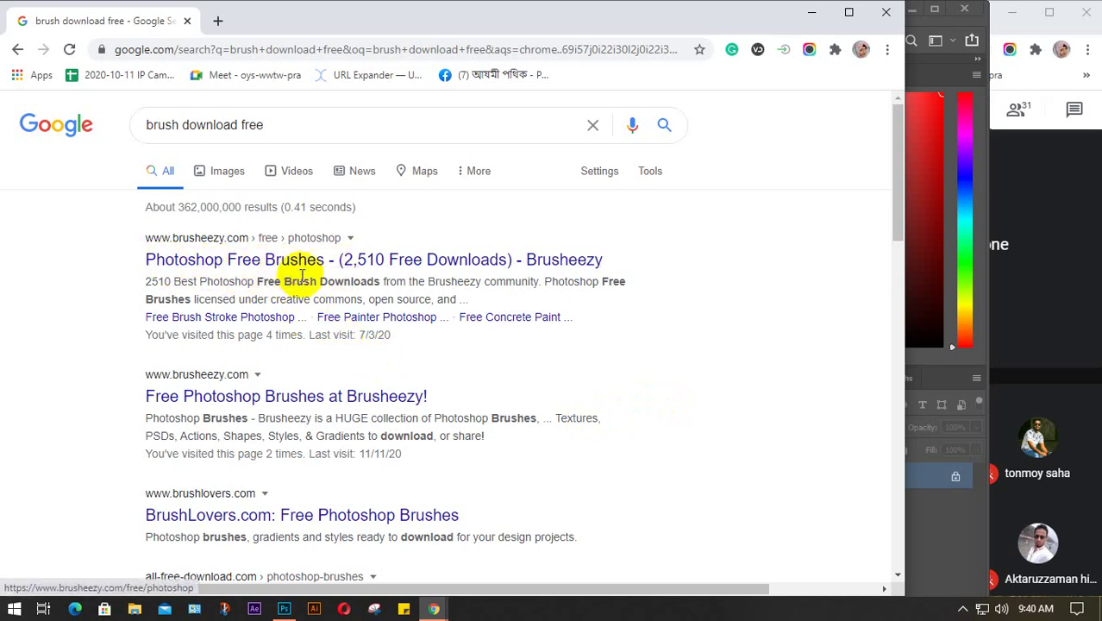
- Open Brusheezy's "Photoshop Free Brushes" search result in a new tab and switch to it
{"action": "right_click", "coordinate": [231, 258]}
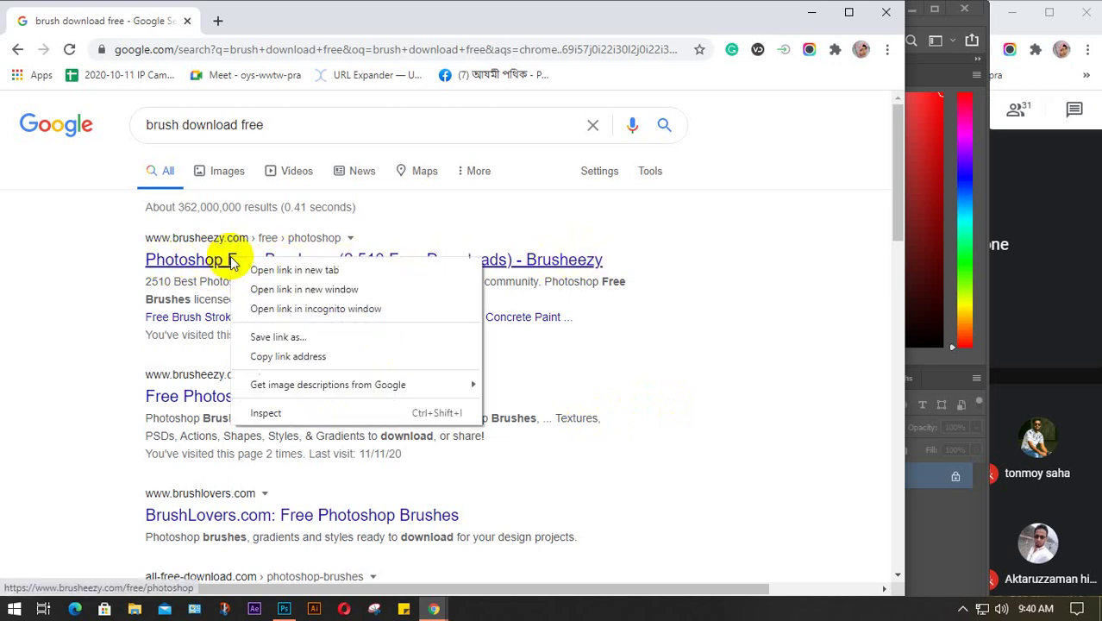
{"action": "left_click", "coordinate": [275, 271]}
{"action": "left_click", "coordinate": [288, 21]}
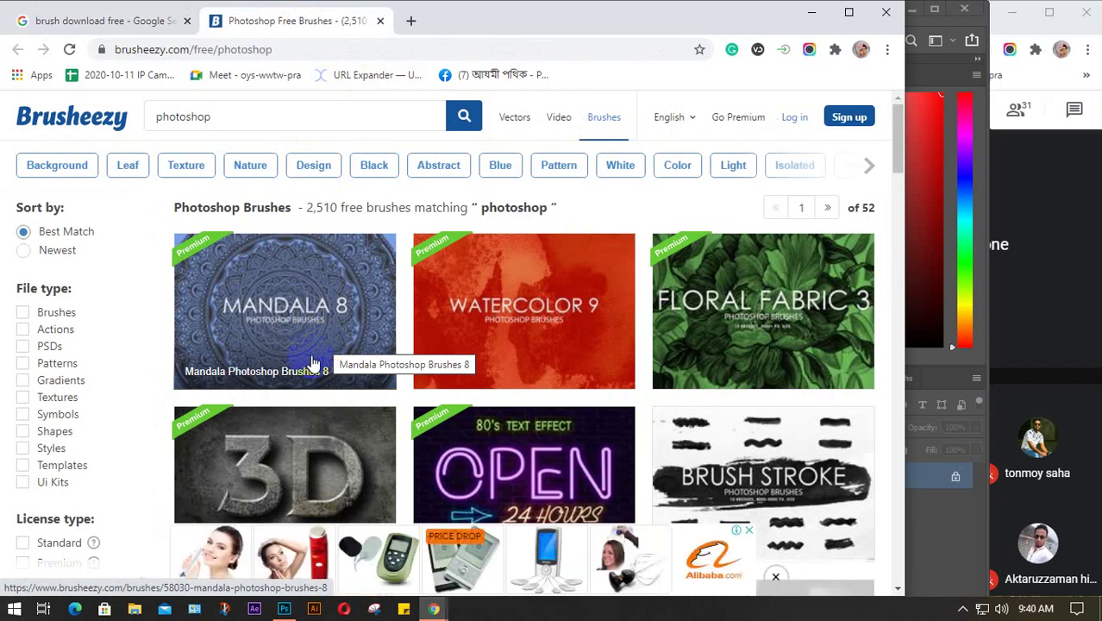
- Point out Brusheezy's search term "photoshop" and examine the listed brush packs, such as dispersion, smoke, lens flares, snow and rain
{"action": "left_click_drag", "start_coordinate": [216, 115], "coordinate": [155, 116]}
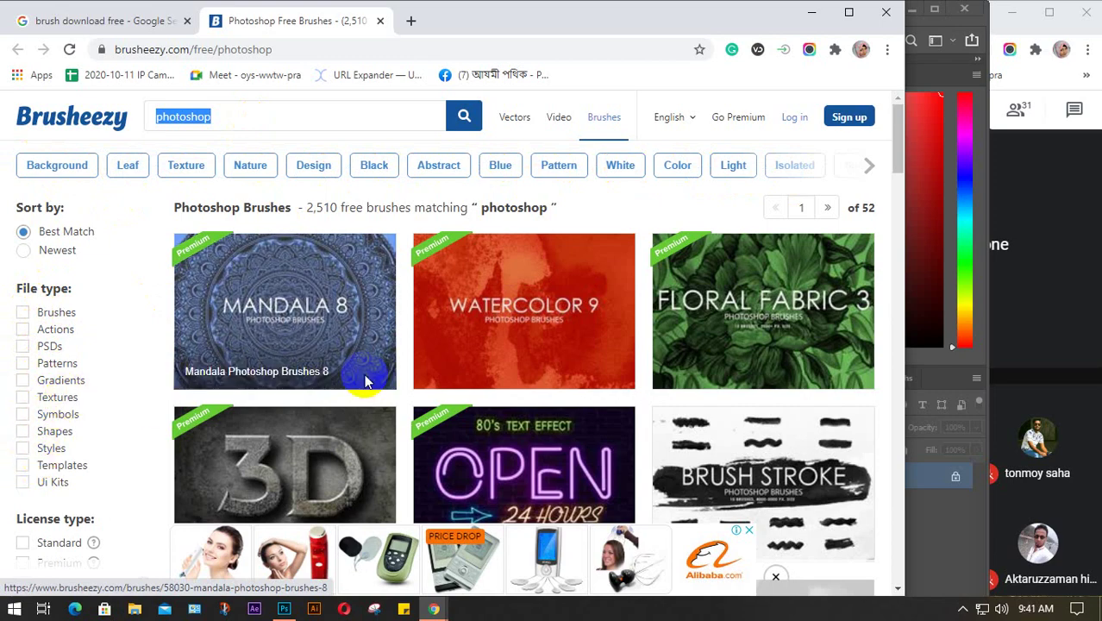
{"action": "scroll", "coordinate": [431, 401], "scroll_direction": "down", "scroll_amount": 7}
{"action": "scroll", "coordinate": [557, 396], "scroll_direction": "up", "scroll_amount": 8}
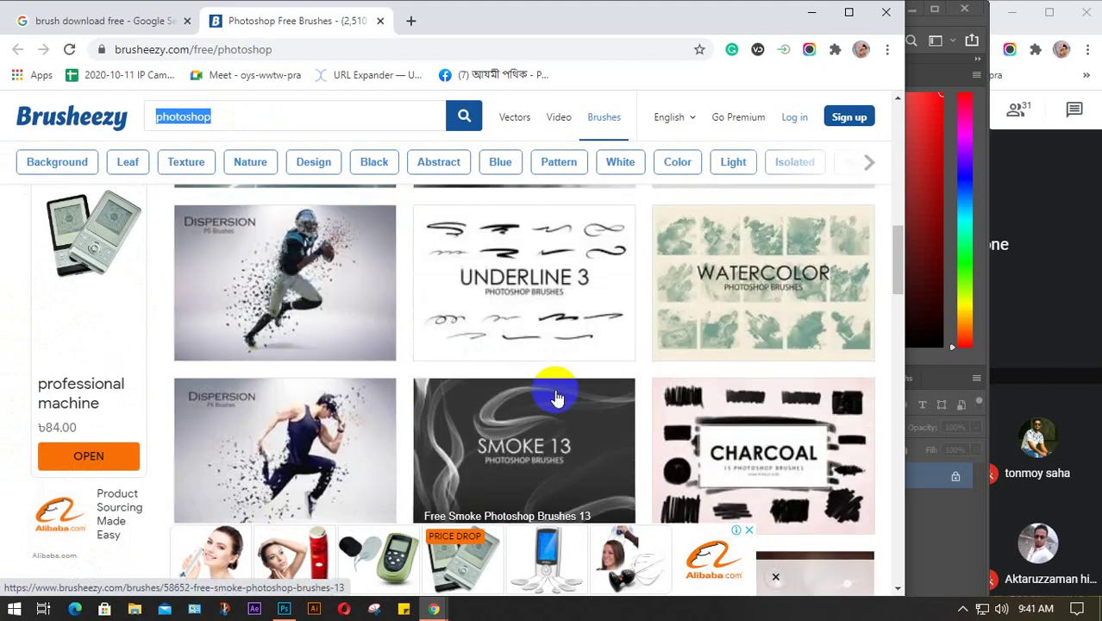
{"action": "scroll", "coordinate": [556, 397], "scroll_direction": "down", "scroll_amount": 5}
{"action": "scroll", "coordinate": [556, 397], "scroll_direction": "up", "scroll_amount": 5}
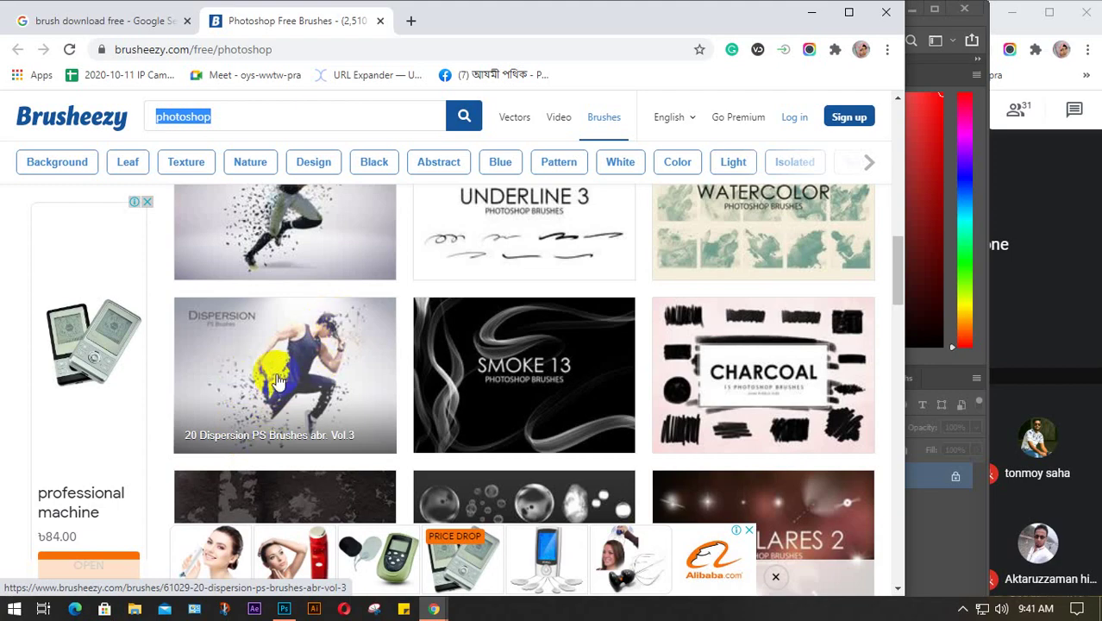
{"action": "scroll", "coordinate": [332, 345], "scroll_direction": "up", "scroll_amount": 1}
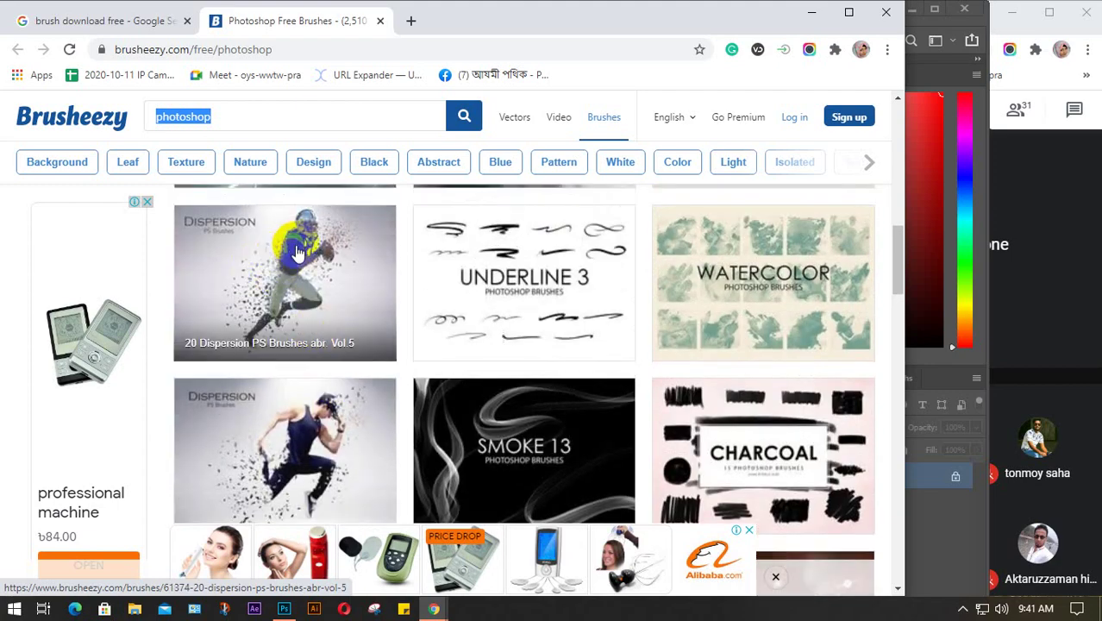
{"action": "scroll", "coordinate": [387, 372], "scroll_direction": "down", "scroll_amount": 3}
{"action": "scroll", "coordinate": [387, 371], "scroll_direction": "down", "scroll_amount": 2}
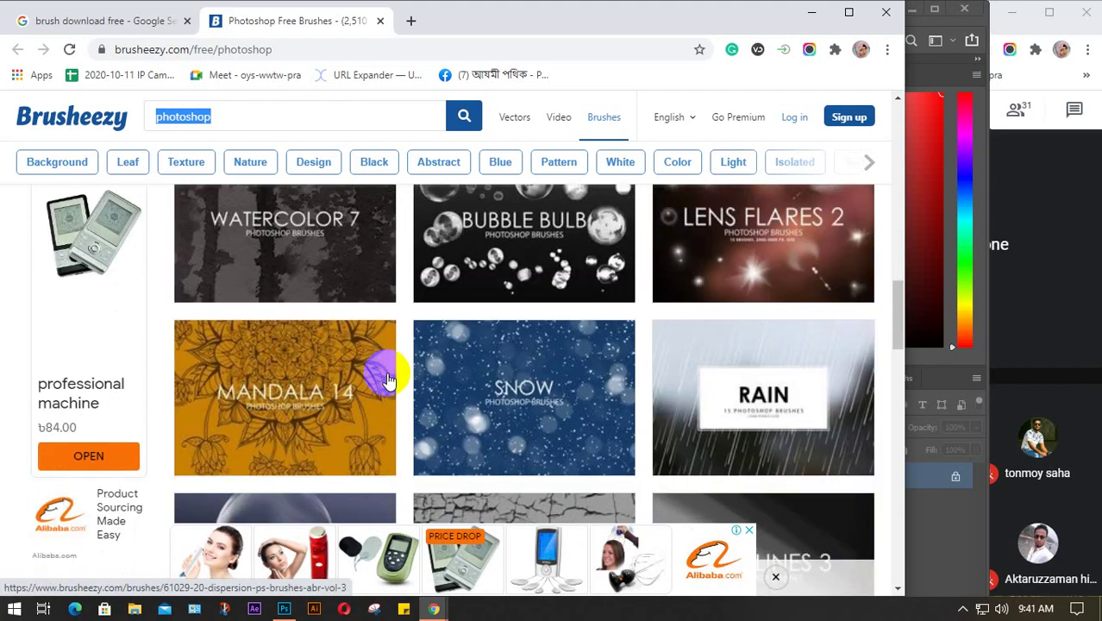
{"action": "scroll", "coordinate": [399, 369], "scroll_direction": "up", "scroll_amount": 1}
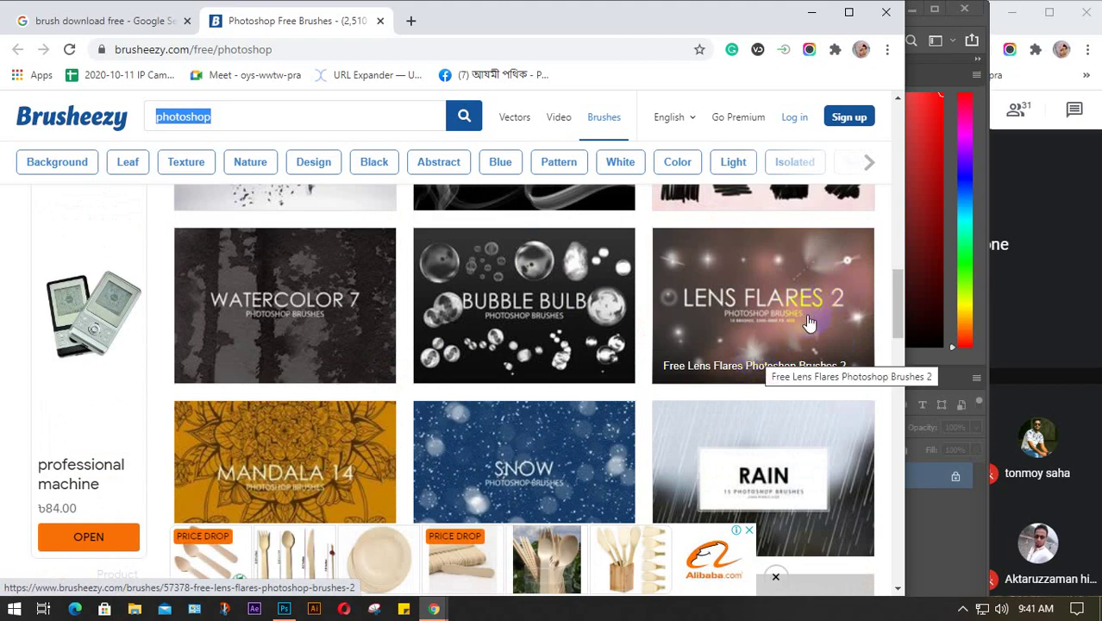
{"action": "scroll", "coordinate": [759, 319], "scroll_direction": "down", "scroll_amount": 3}
{"action": "scroll", "coordinate": [494, 347], "scroll_direction": "down", "scroll_amount": 3}
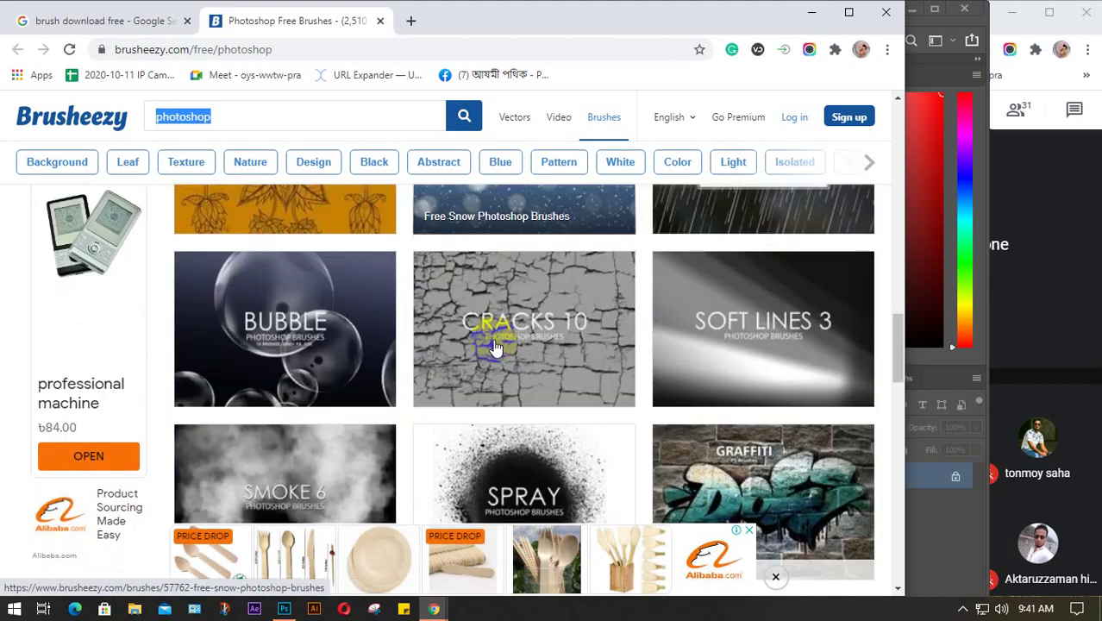
- Browse the rest of Brusheezy's brush packs, examining previews such as spray, fog, explosion, grunge, spray paint, comic and dispersion
{"action": "scroll", "coordinate": [494, 347], "scroll_direction": "down", "scroll_amount": 3}
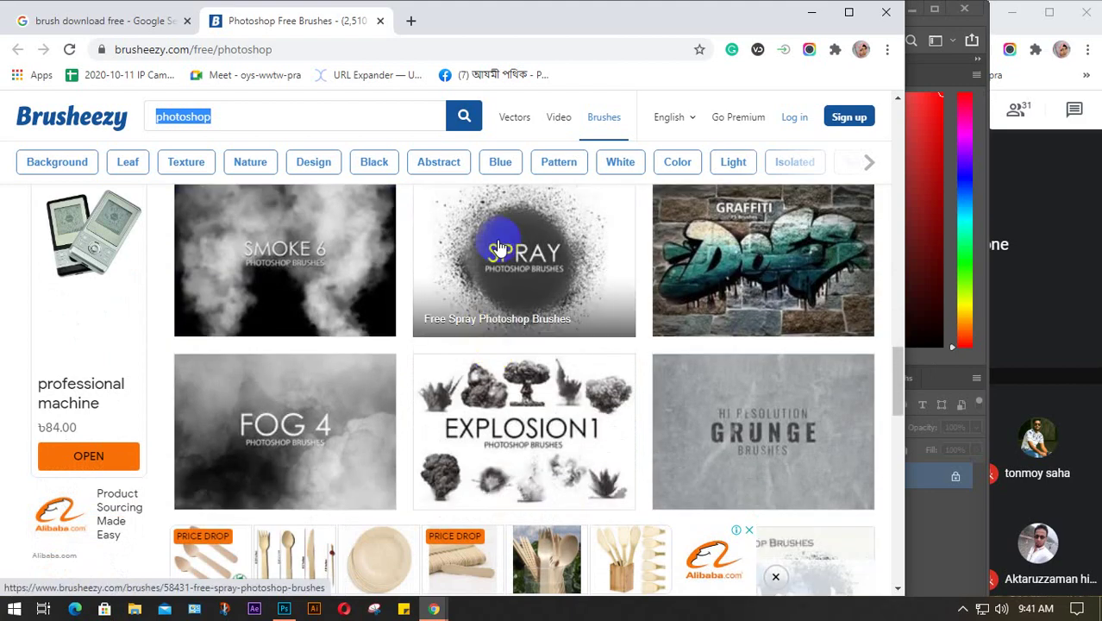
{"action": "scroll", "coordinate": [504, 267], "scroll_direction": "down", "scroll_amount": 2}
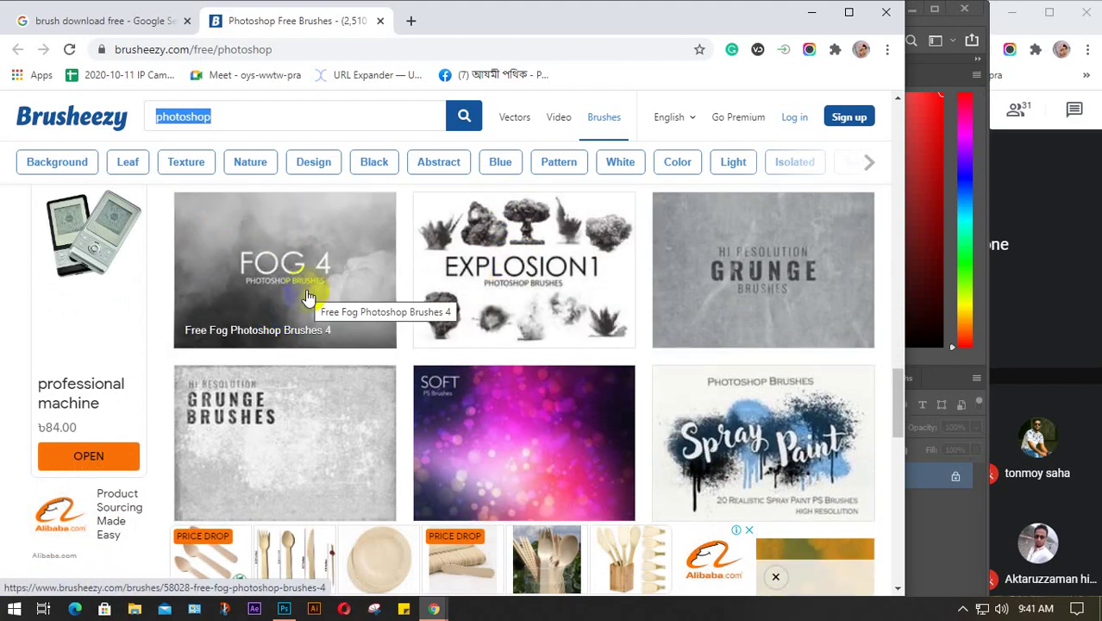
{"action": "scroll", "coordinate": [308, 298], "scroll_direction": "down", "scroll_amount": 1}
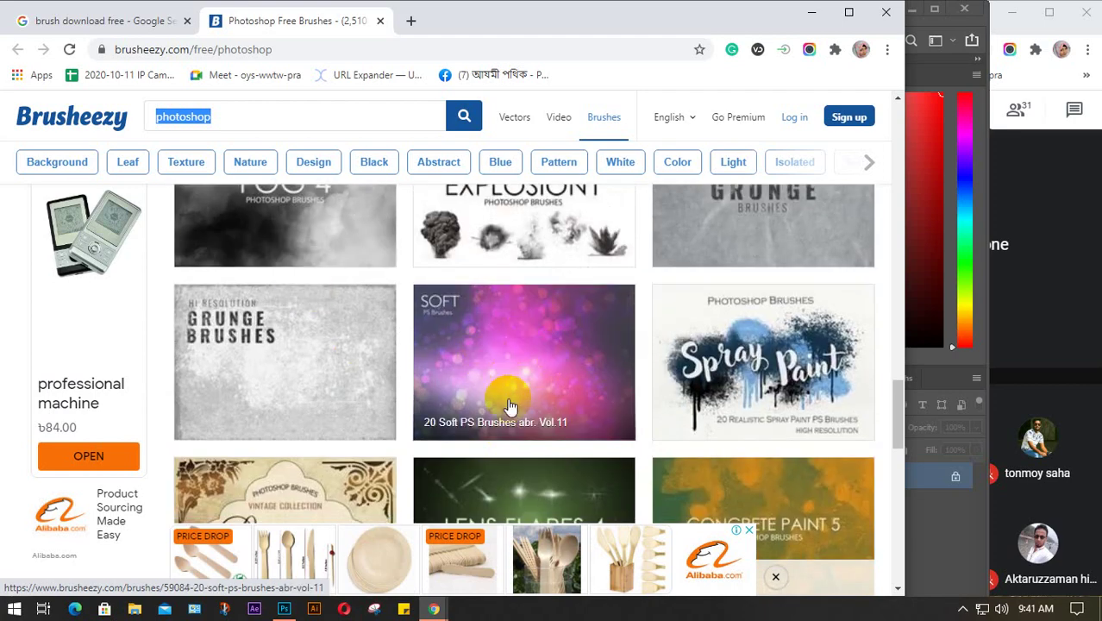
{"action": "scroll", "coordinate": [515, 341], "scroll_direction": "down", "scroll_amount": 1}
{"action": "scroll", "coordinate": [645, 345], "scroll_direction": "up", "scroll_amount": 2}
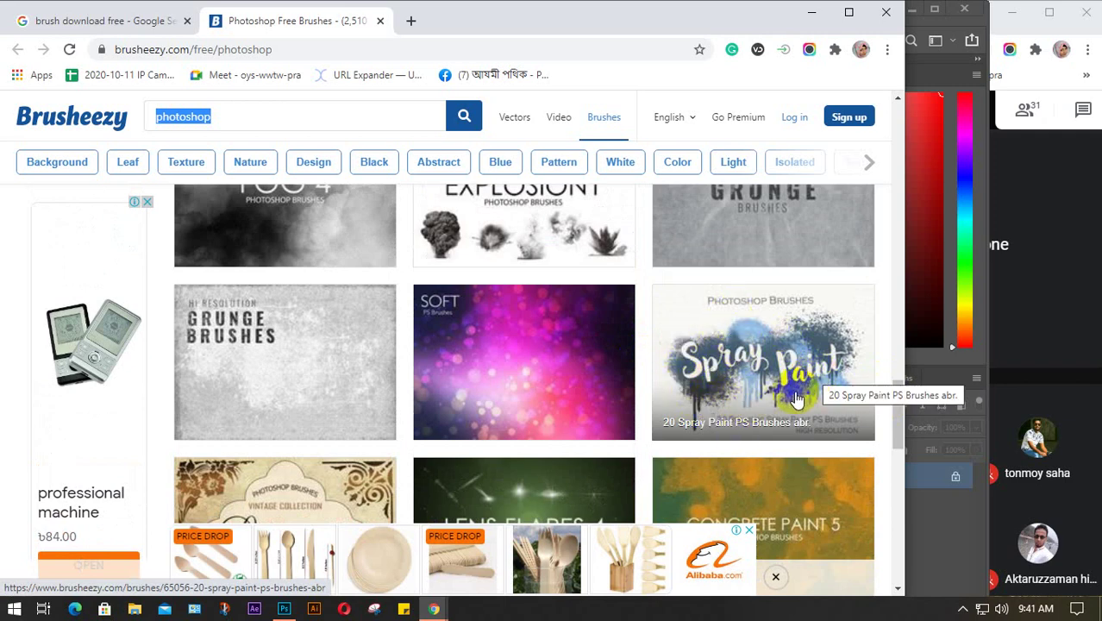
{"action": "scroll", "coordinate": [784, 366], "scroll_direction": "down", "scroll_amount": 1}
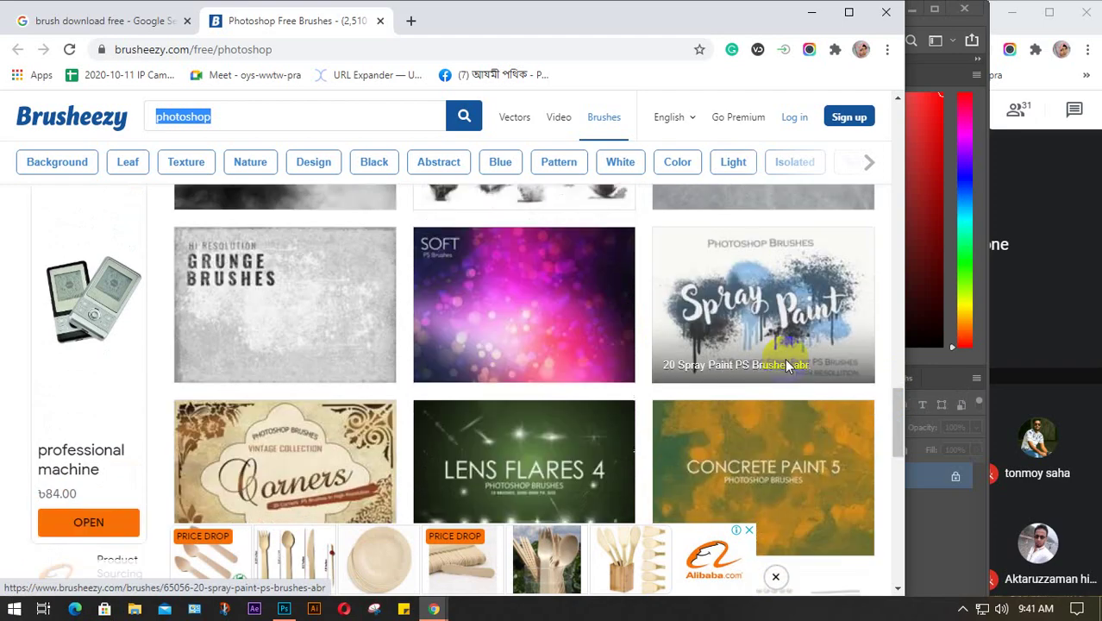
{"action": "scroll", "coordinate": [573, 388], "scroll_direction": "down", "scroll_amount": 2}
{"action": "scroll", "coordinate": [518, 399], "scroll_direction": "down", "scroll_amount": 3}
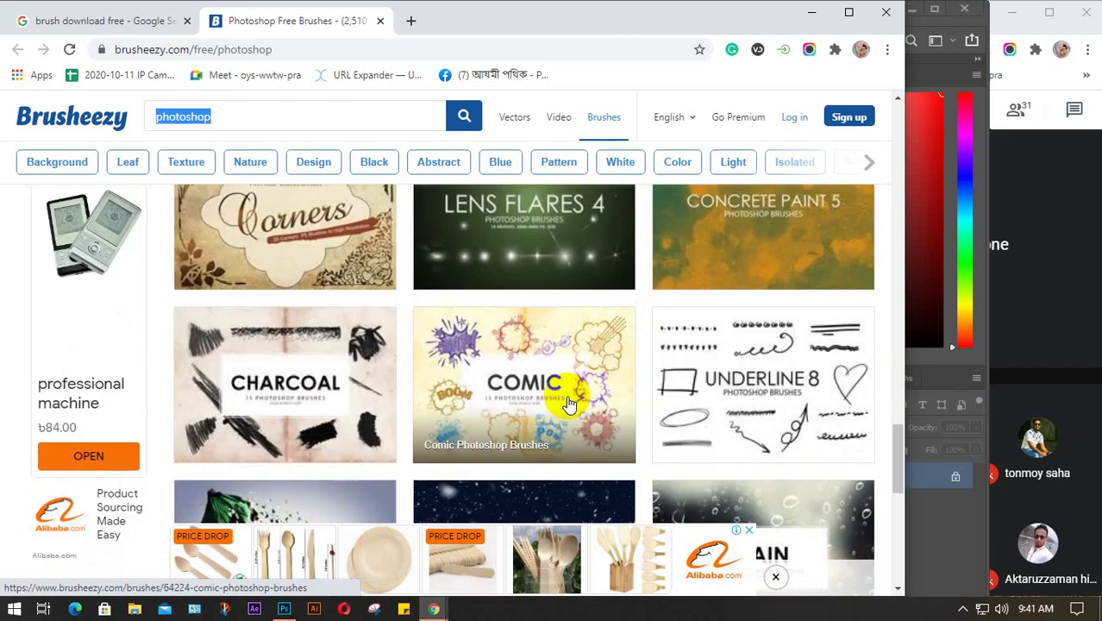
{"action": "scroll", "coordinate": [570, 403], "scroll_direction": "down", "scroll_amount": 2}
{"action": "scroll", "coordinate": [571, 401], "scroll_direction": "down", "scroll_amount": 1}
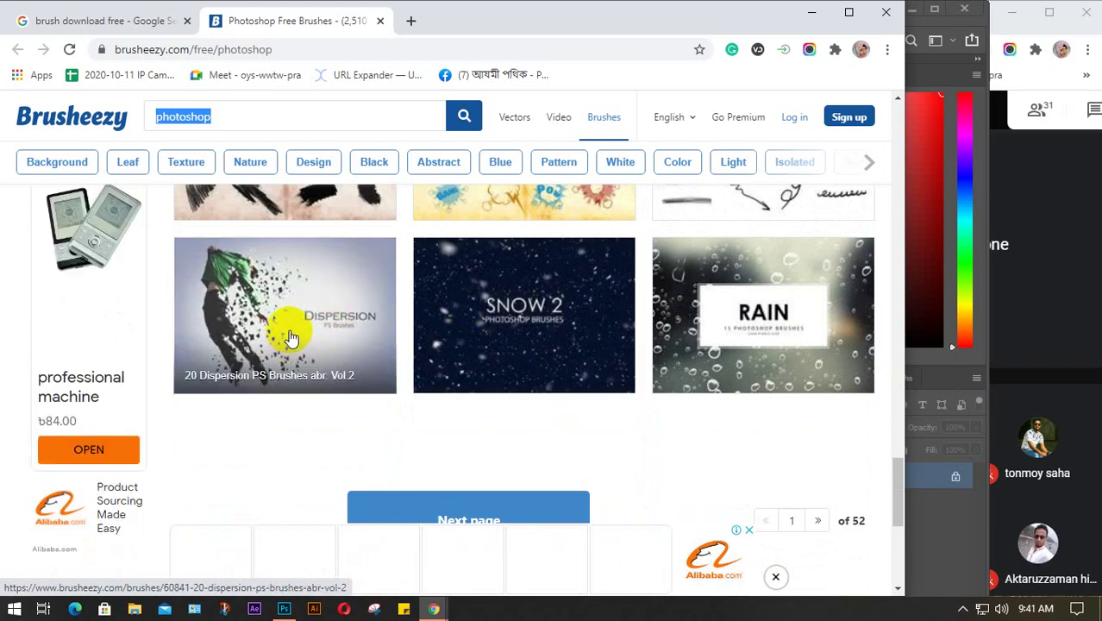
{"action": "scroll", "coordinate": [610, 357], "scroll_direction": "up", "scroll_amount": 7}
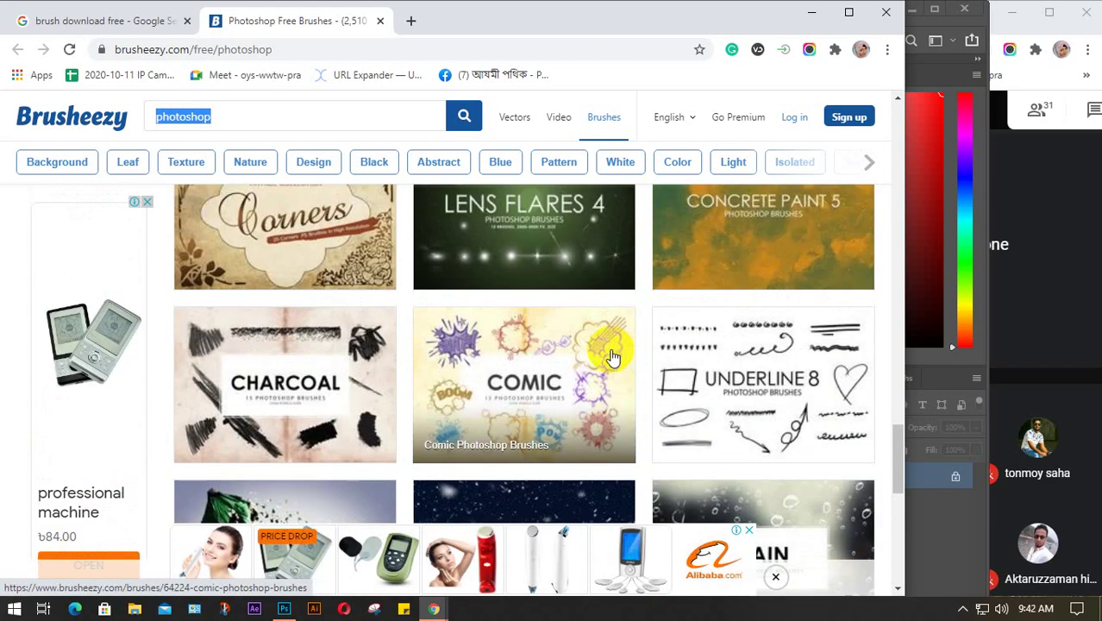
{"action": "scroll", "coordinate": [548, 386], "scroll_direction": "up", "scroll_amount": 1}
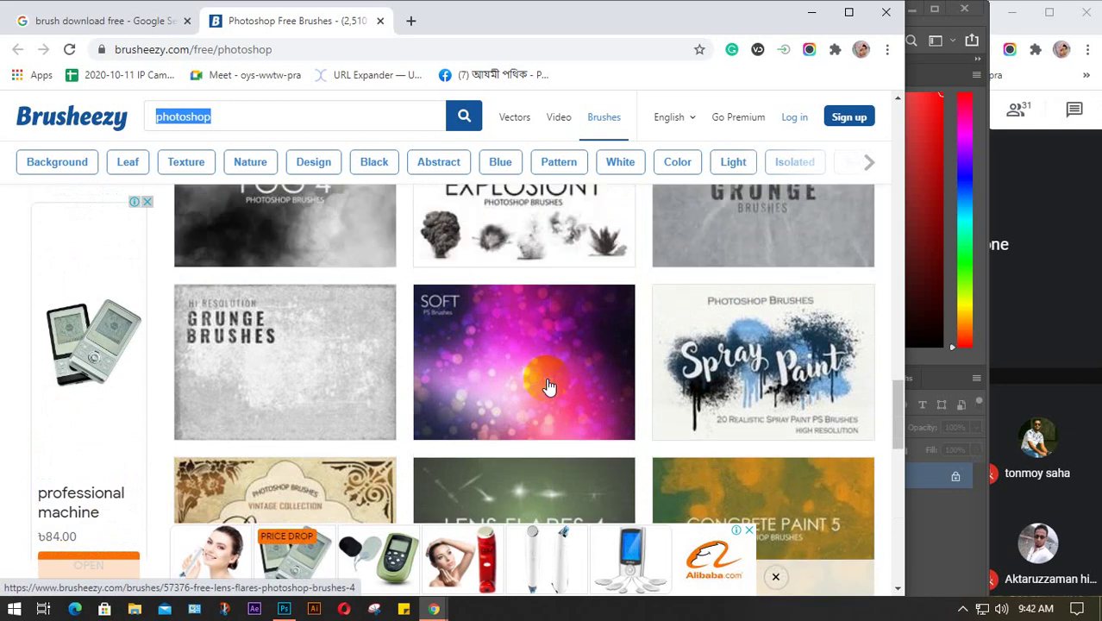
- Download the free "20 Spray Paint PS Brushes abr." pack from its Brusheezy page and close the download notice
{"action": "left_click", "coordinate": [739, 363]}
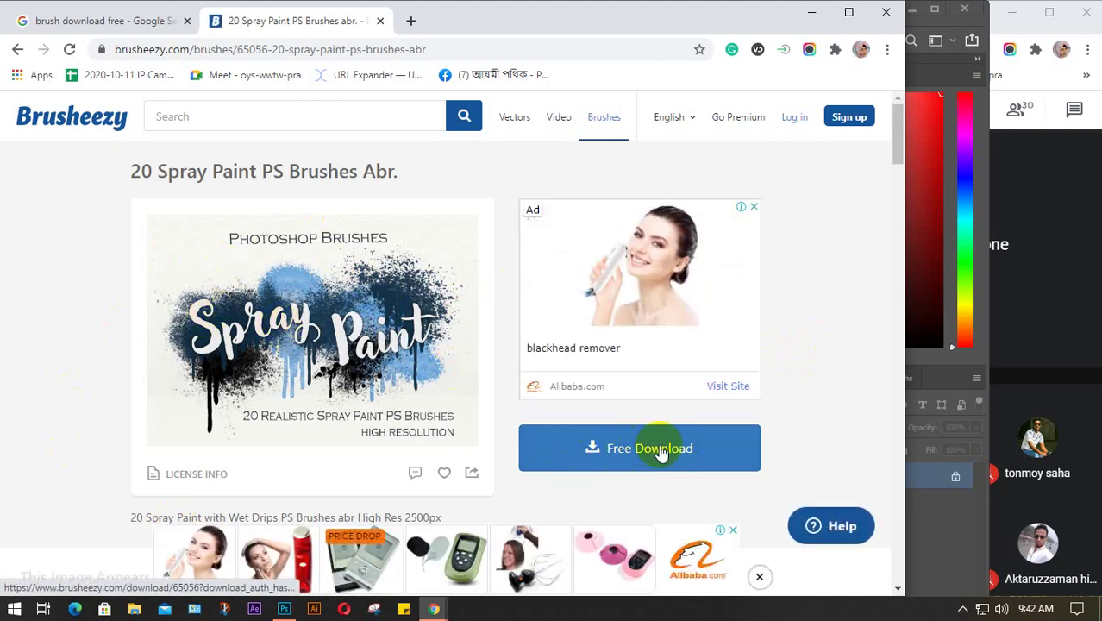
{"action": "left_click", "coordinate": [662, 450]}
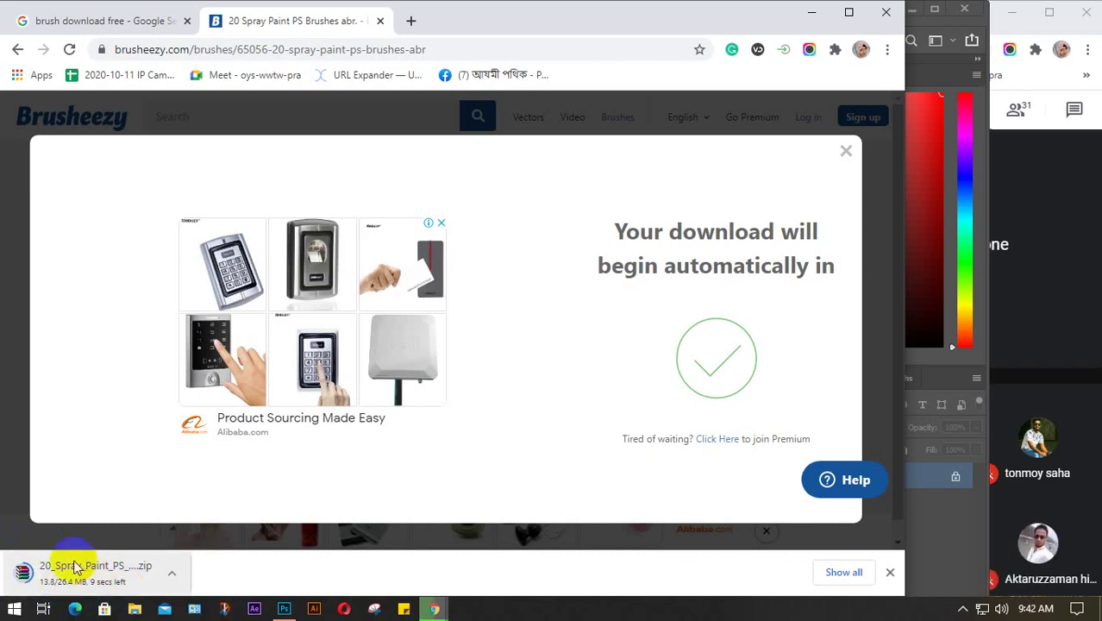
{"action": "left_click", "coordinate": [845, 152]}
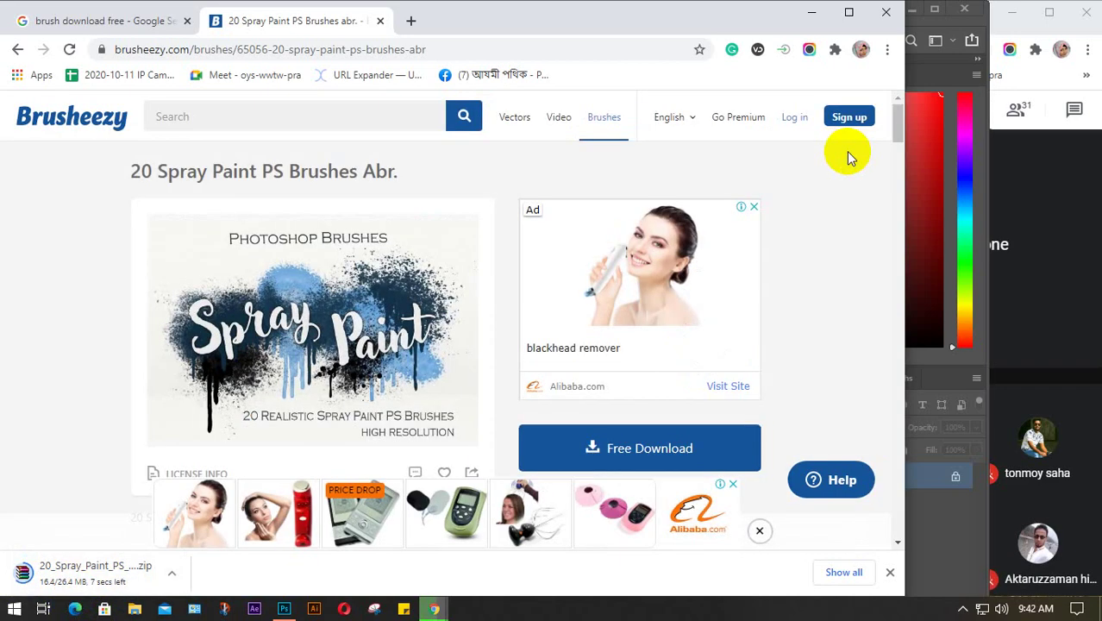
- Return to the brush list, download the free "20 Dispersion PS Brushes abr. Vol.1" pack and close the download notice
{"action": "left_click", "coordinate": [18, 49]}
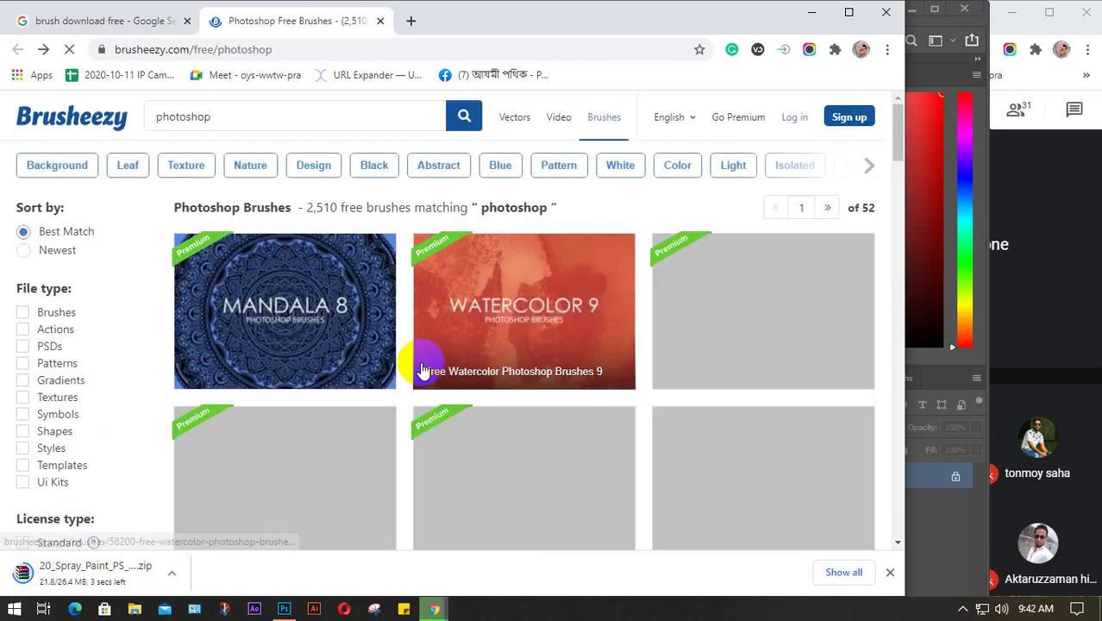
{"action": "scroll", "coordinate": [420, 362], "scroll_direction": "down", "scroll_amount": 3}
{"action": "scroll", "coordinate": [422, 369], "scroll_direction": "down", "scroll_amount": 4}
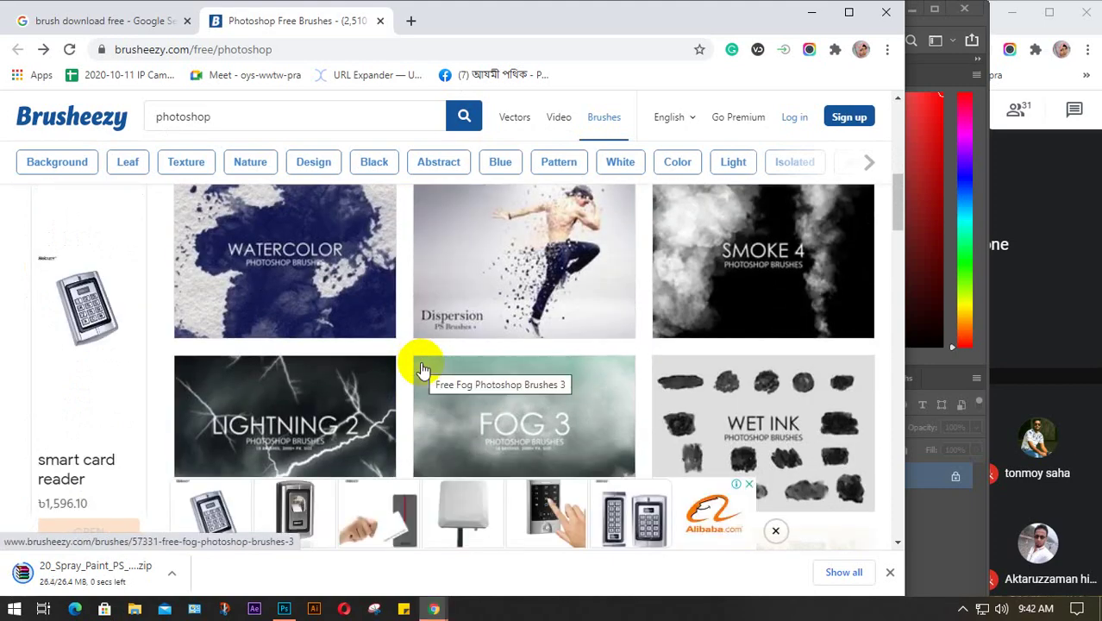
{"action": "scroll", "coordinate": [420, 364], "scroll_direction": "up", "scroll_amount": 1}
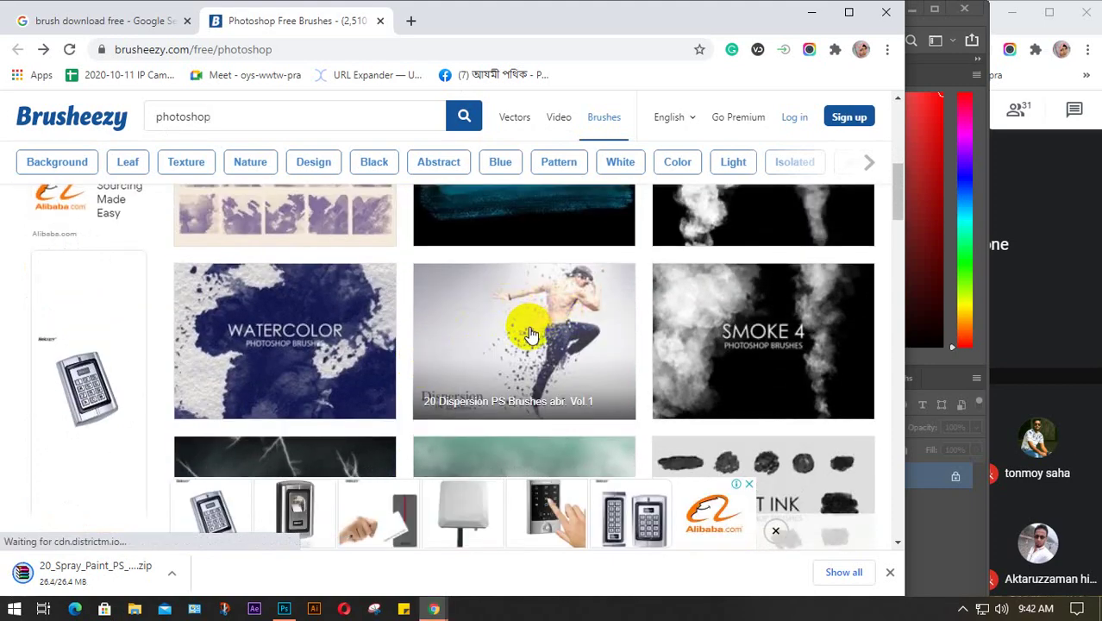
{"action": "left_click", "coordinate": [530, 334]}
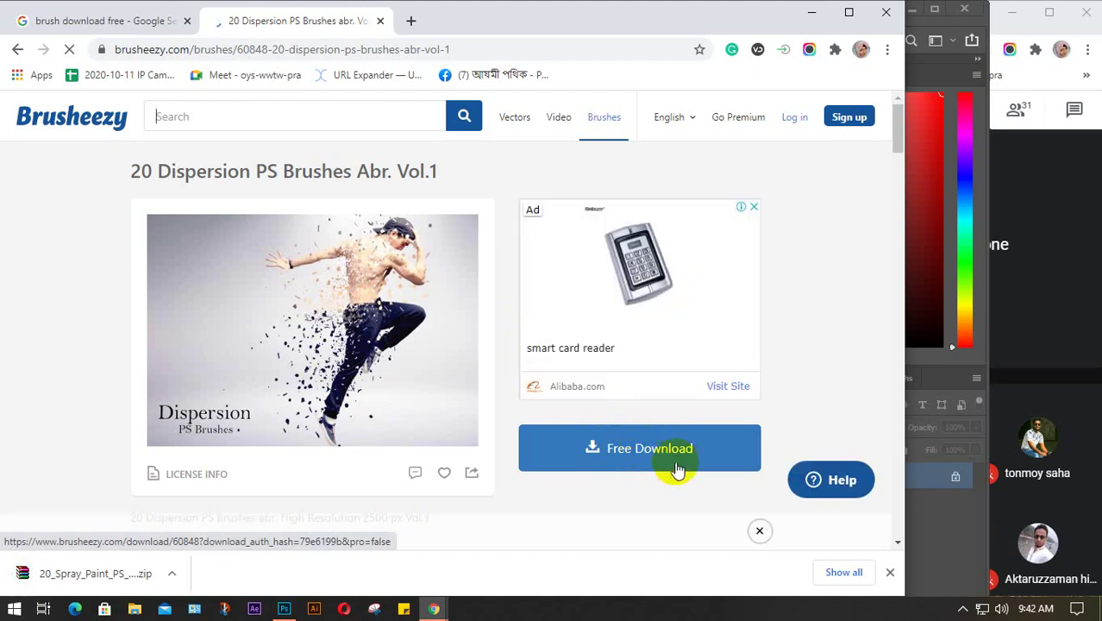
{"action": "left_click", "coordinate": [650, 452]}
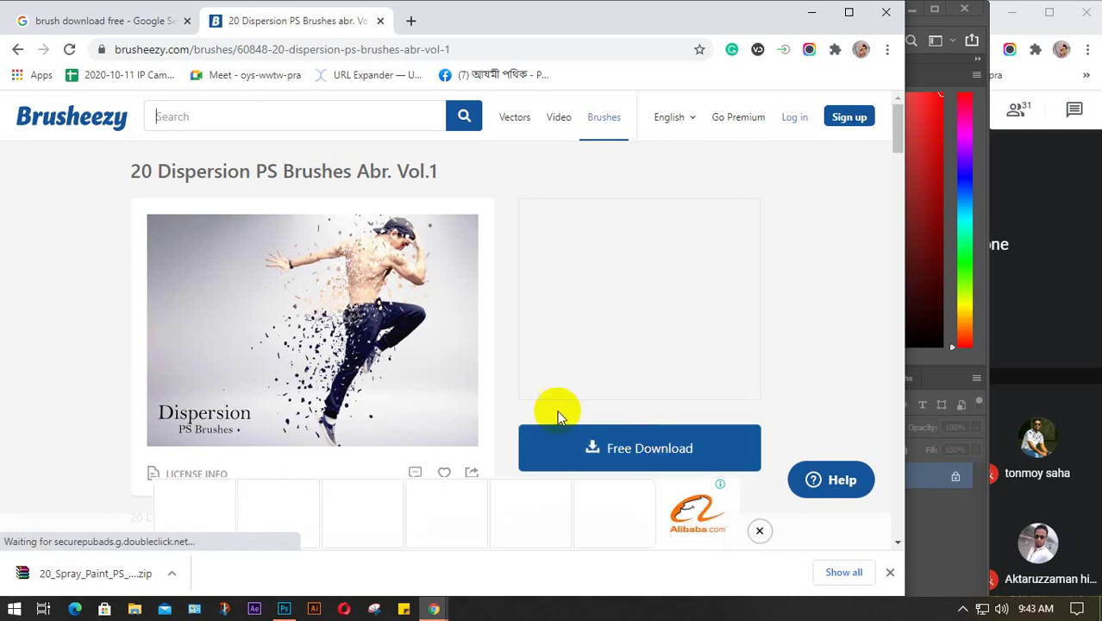
{"action": "left_click", "coordinate": [645, 449]}
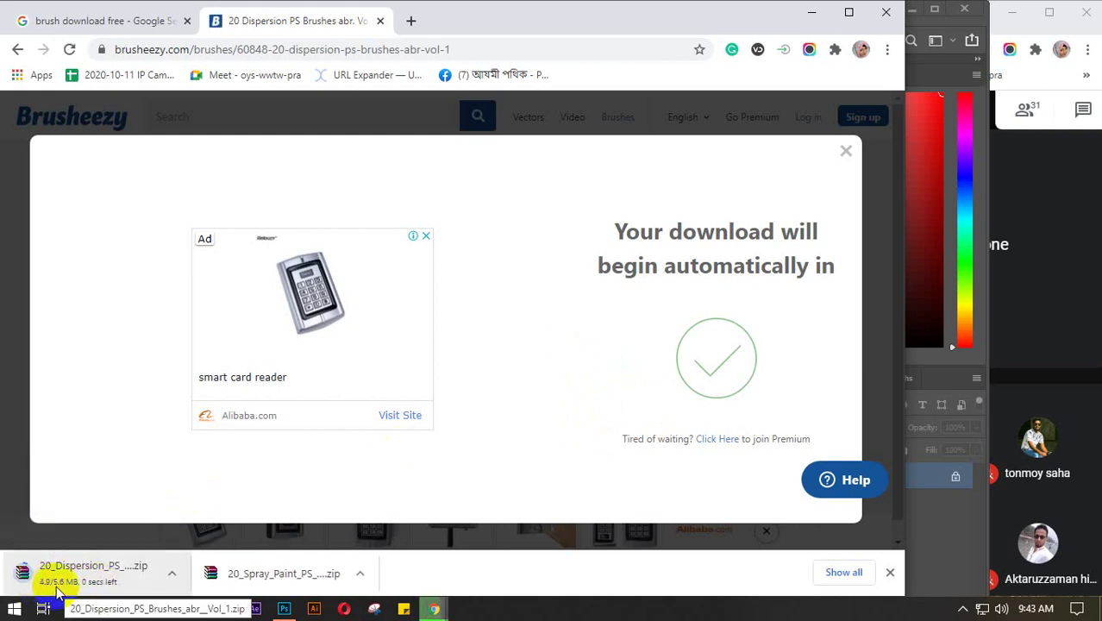
{"action": "left_click", "coordinate": [846, 151]}
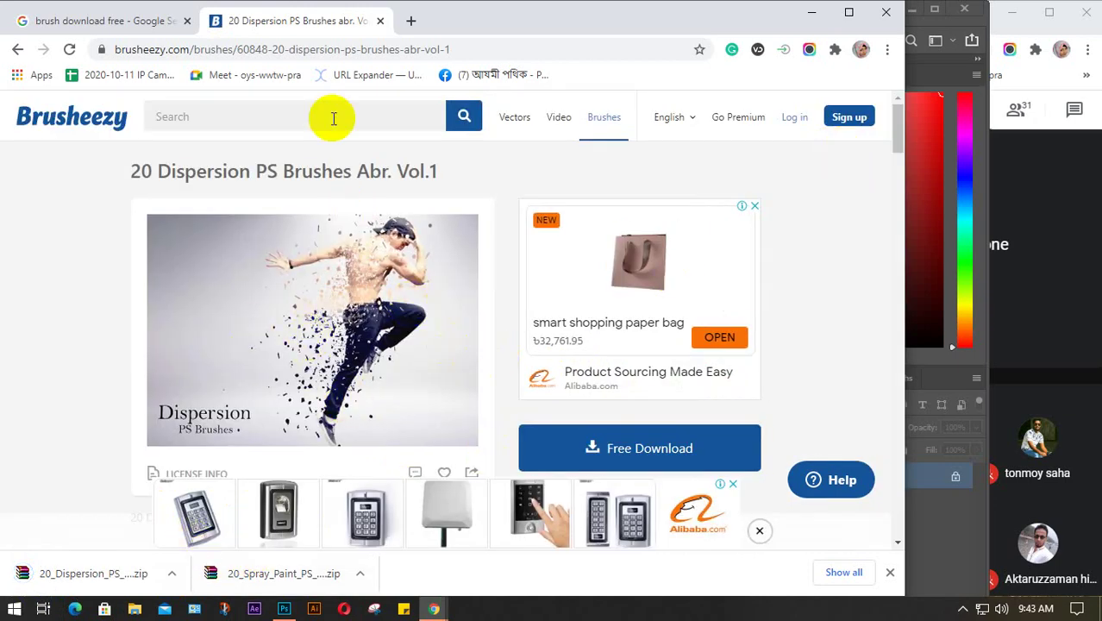
- Minimize the browser to reveal Photoshop and review the Brush tool group and its brush preset folders
{"action": "left_click", "coordinate": [803, 13]}
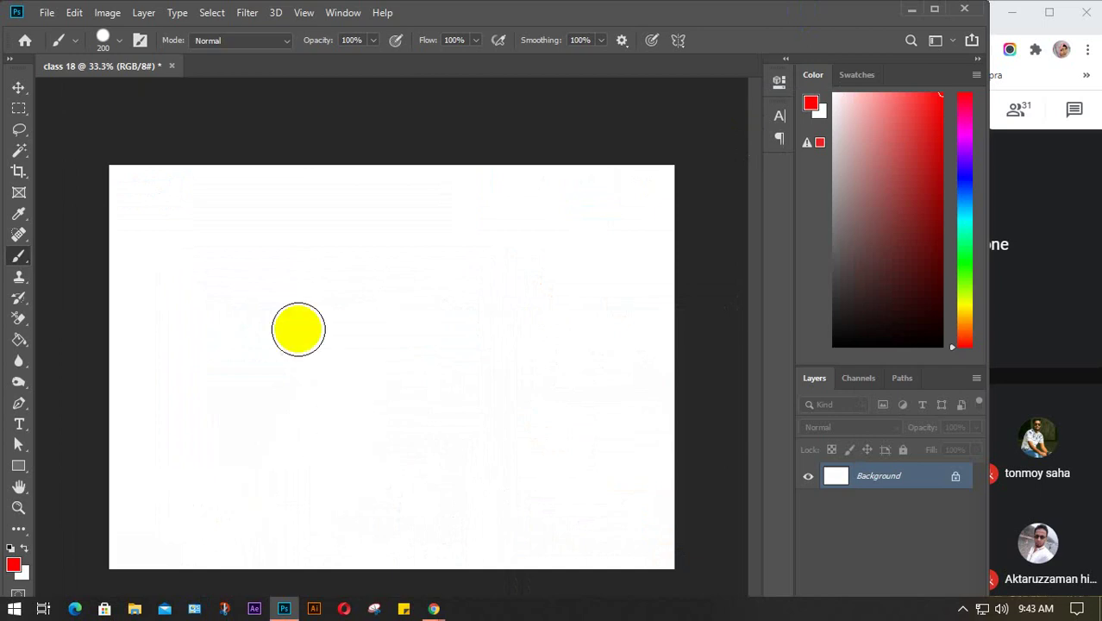
{"action": "right_click", "coordinate": [19, 258]}
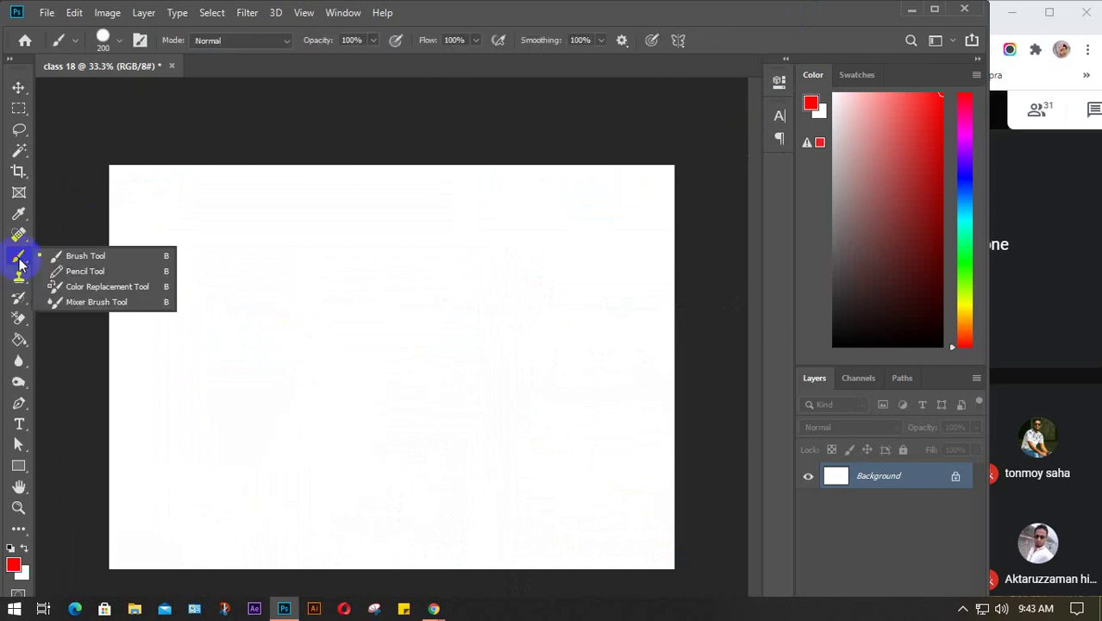
{"action": "left_click", "coordinate": [120, 41]}
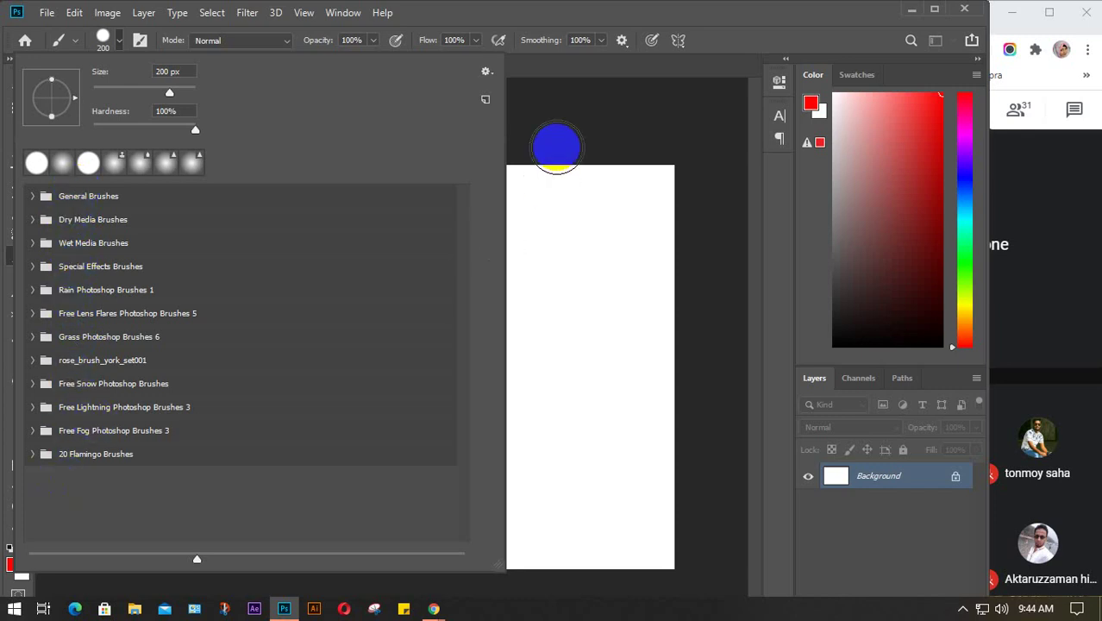
{"action": "left_click", "coordinate": [121, 40]}
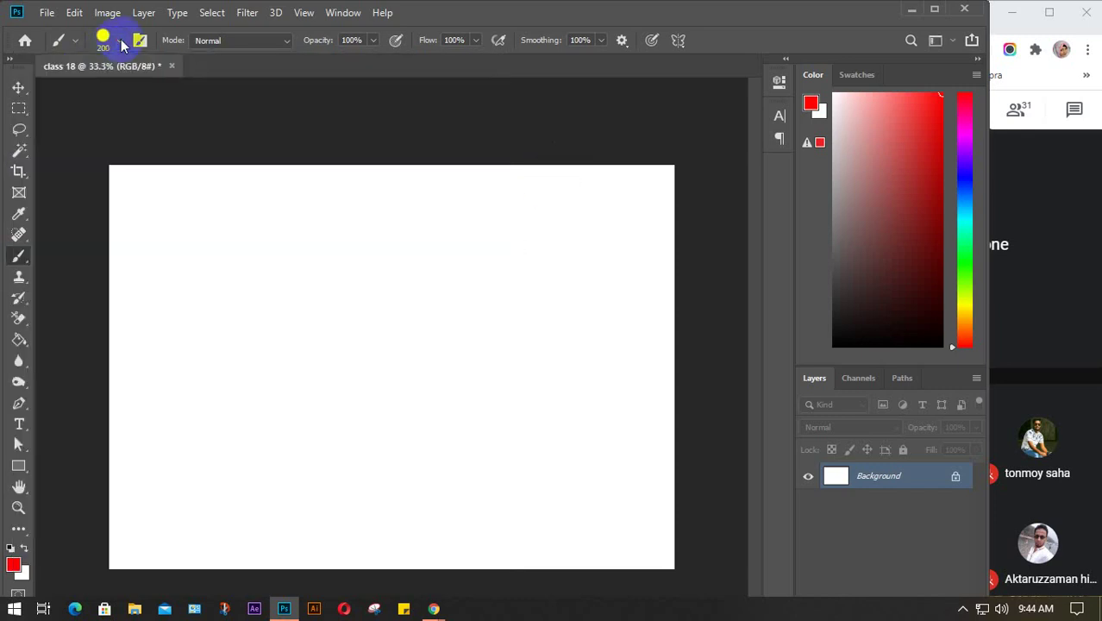
- Open File Explorer, resize its window to leave the Meet window visible, and show the Downloads folder
{"action": "left_click", "coordinate": [135, 611]}
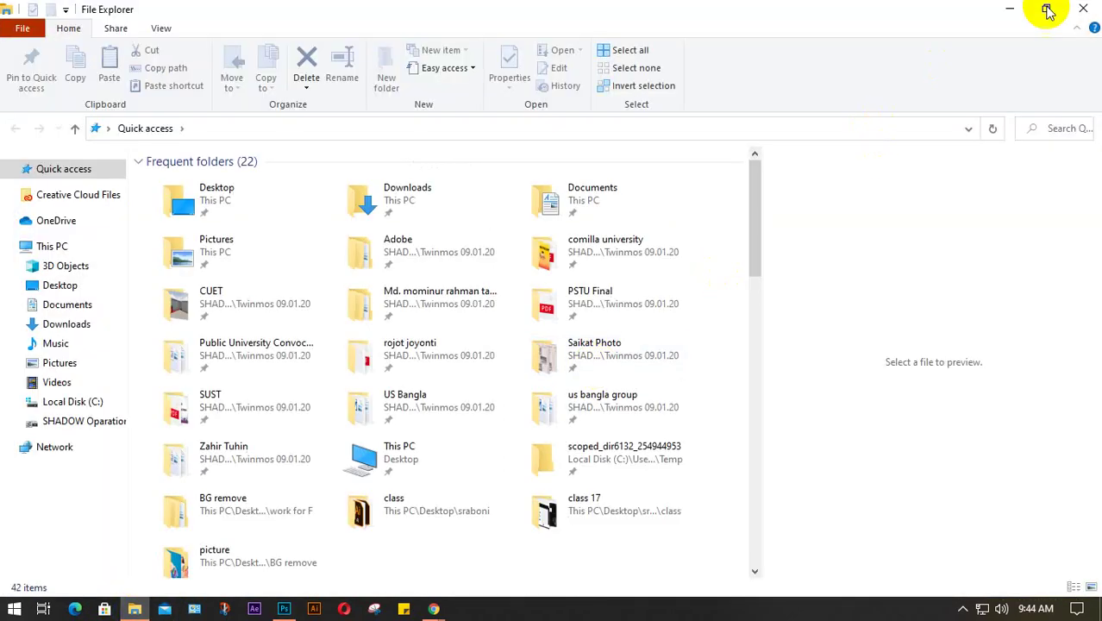
{"action": "left_click", "coordinate": [1045, 11]}
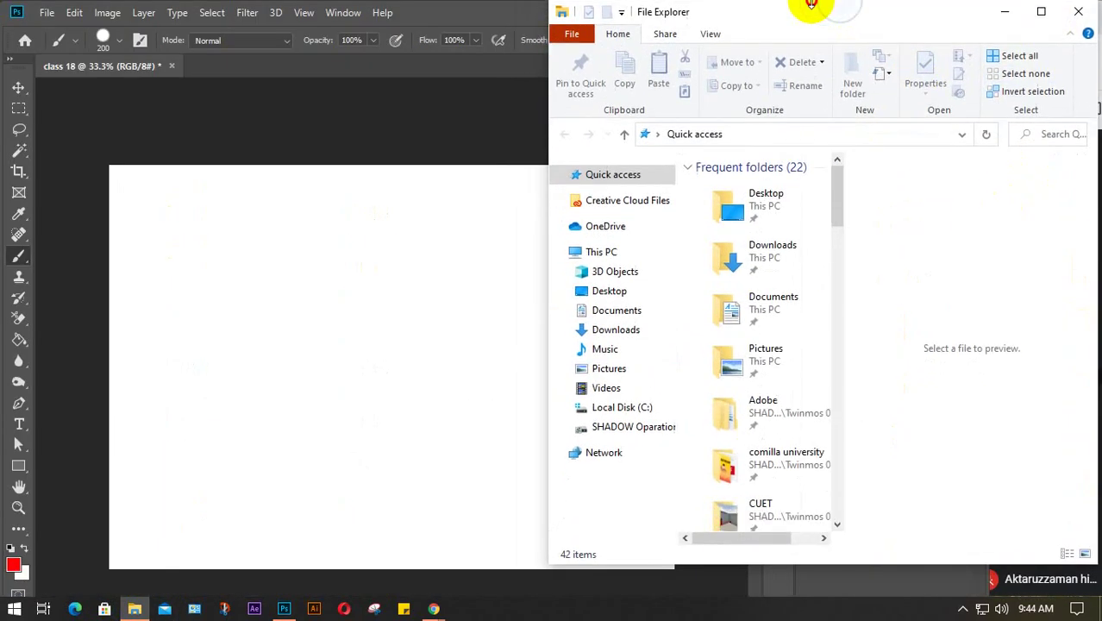
{"action": "left_click_drag", "start_coordinate": [869, 36], "coordinate": [309, 15]}
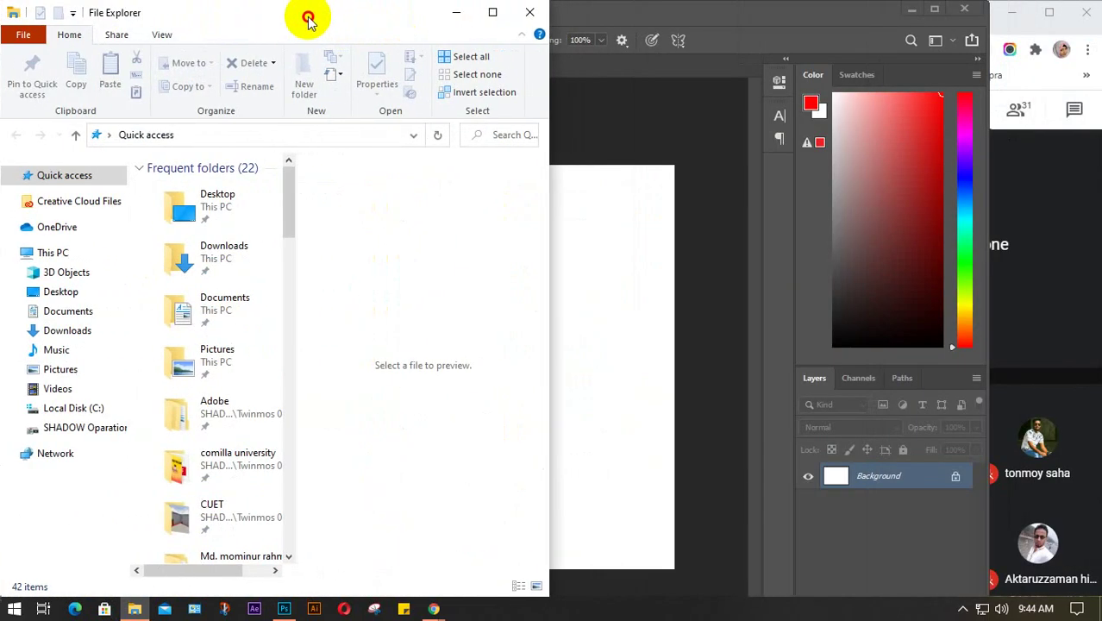
{"action": "left_click_drag", "start_coordinate": [549, 261], "coordinate": [989, 280]}
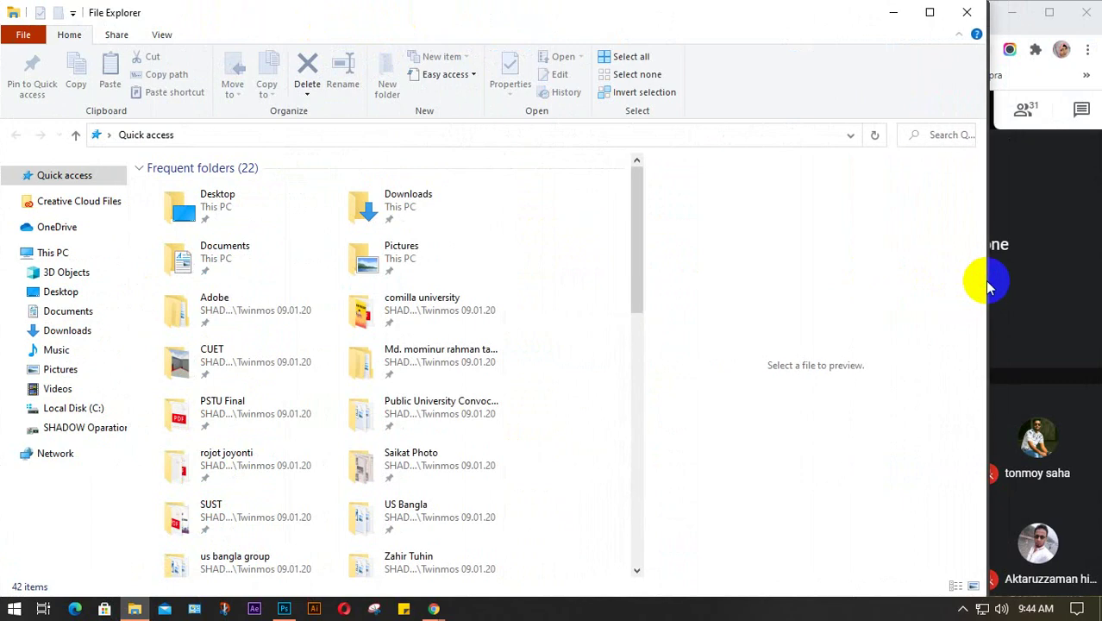
{"action": "left_click", "coordinate": [67, 334]}
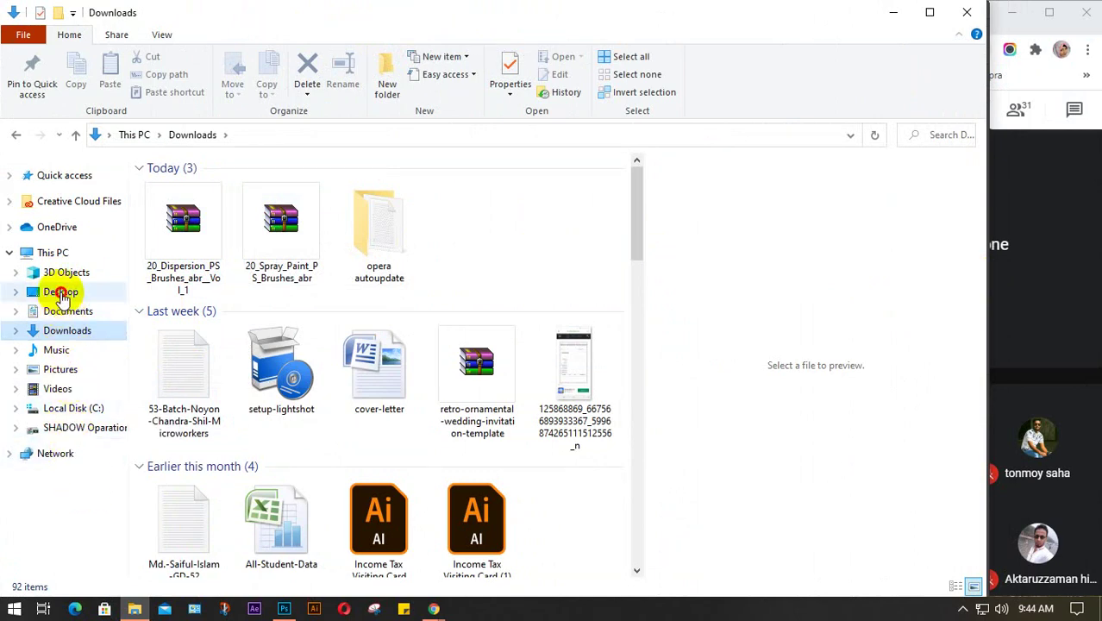
- Create a new folder named "brush" inside the personal folder on the Desktop that holds the class and cv folders
{"action": "left_click", "coordinate": [54, 291]}
{"action": "left_click", "coordinate": [326, 226]}
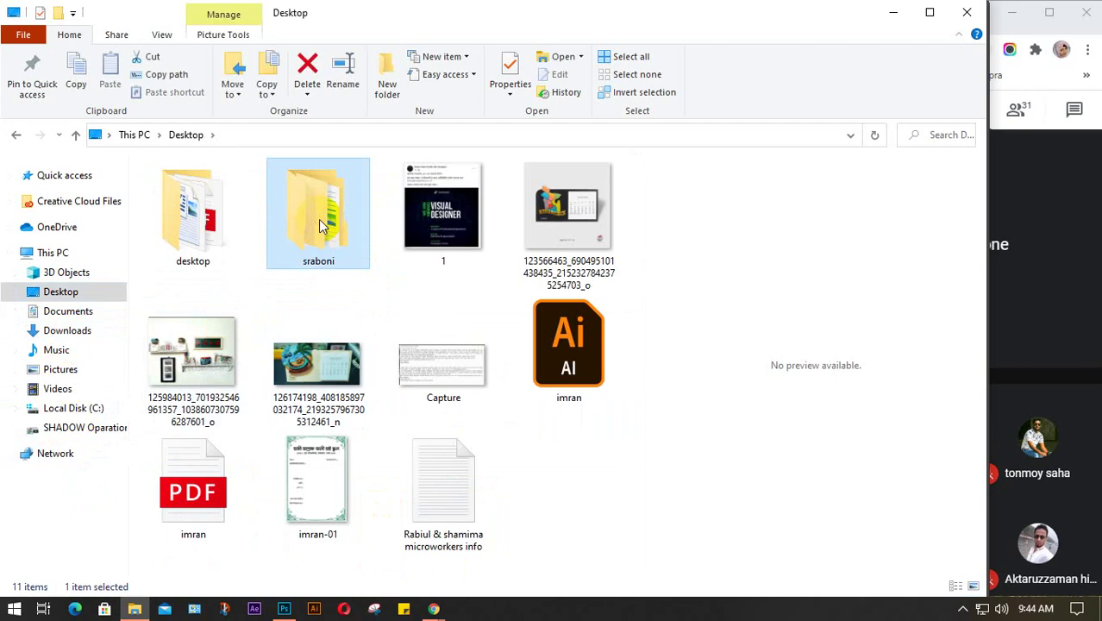
{"action": "double_click", "coordinate": [319, 226]}
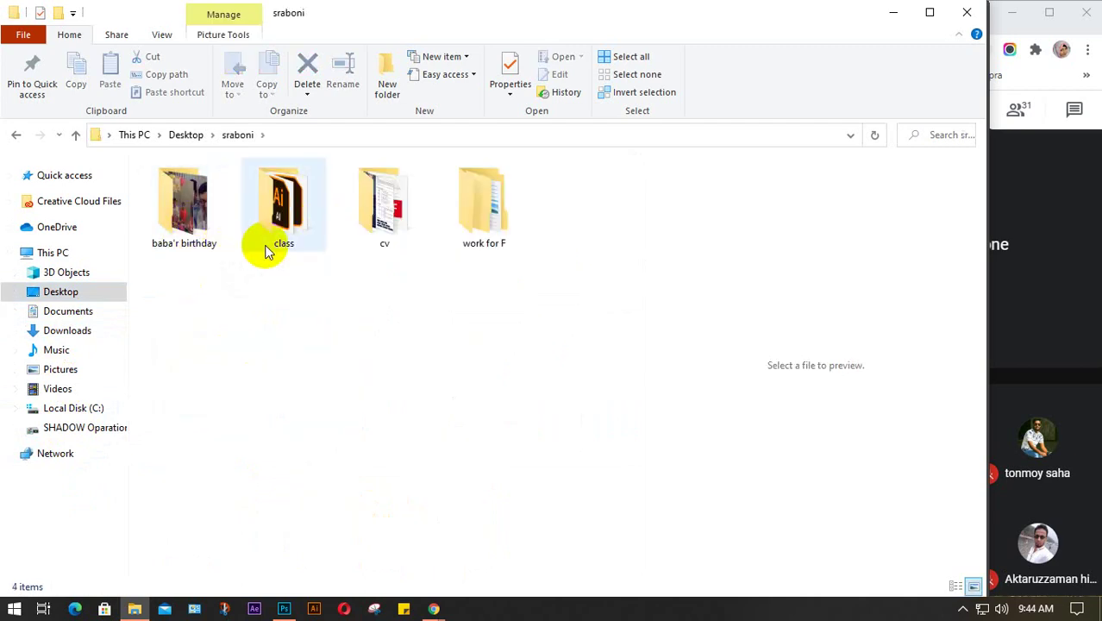
{"action": "right_click", "coordinate": [302, 370]}
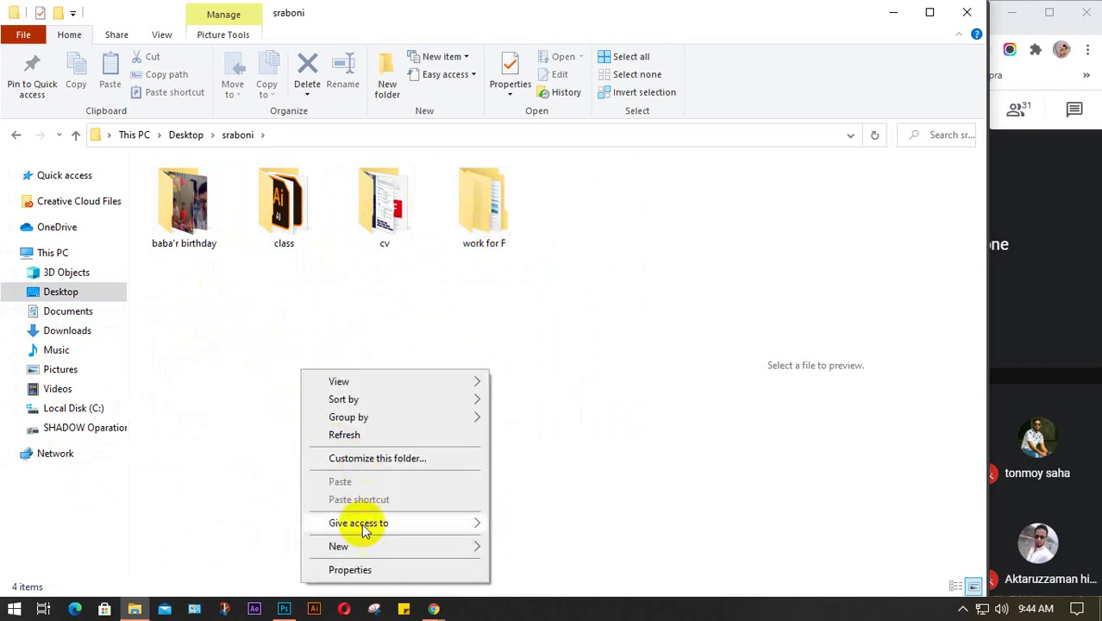
{"action": "mouse_move", "coordinate": [345, 550]}
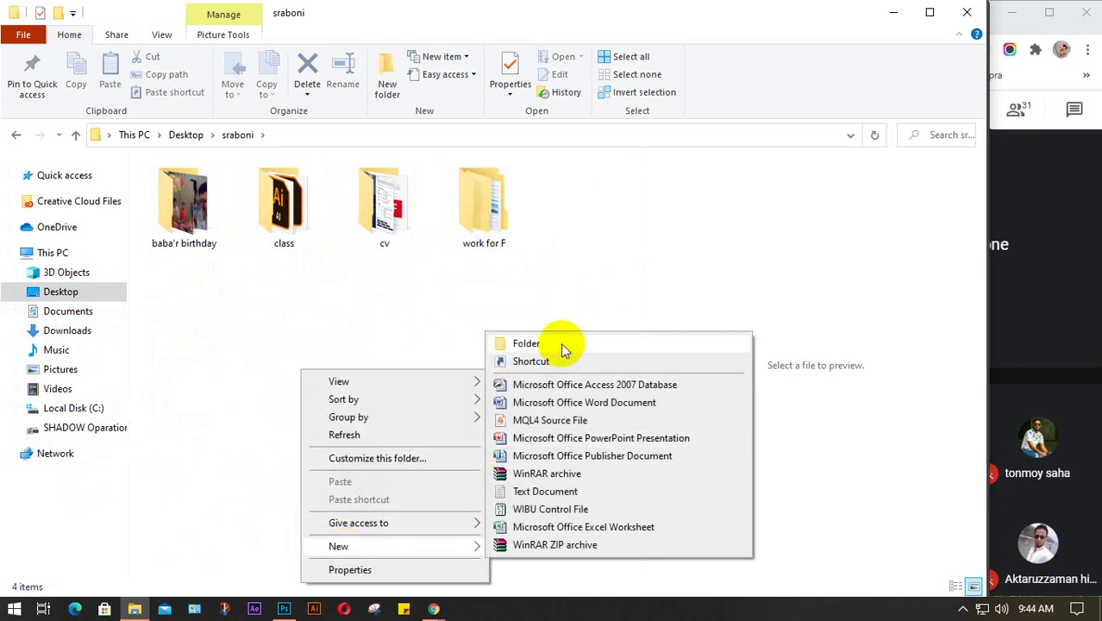
{"action": "left_click", "coordinate": [526, 345]}
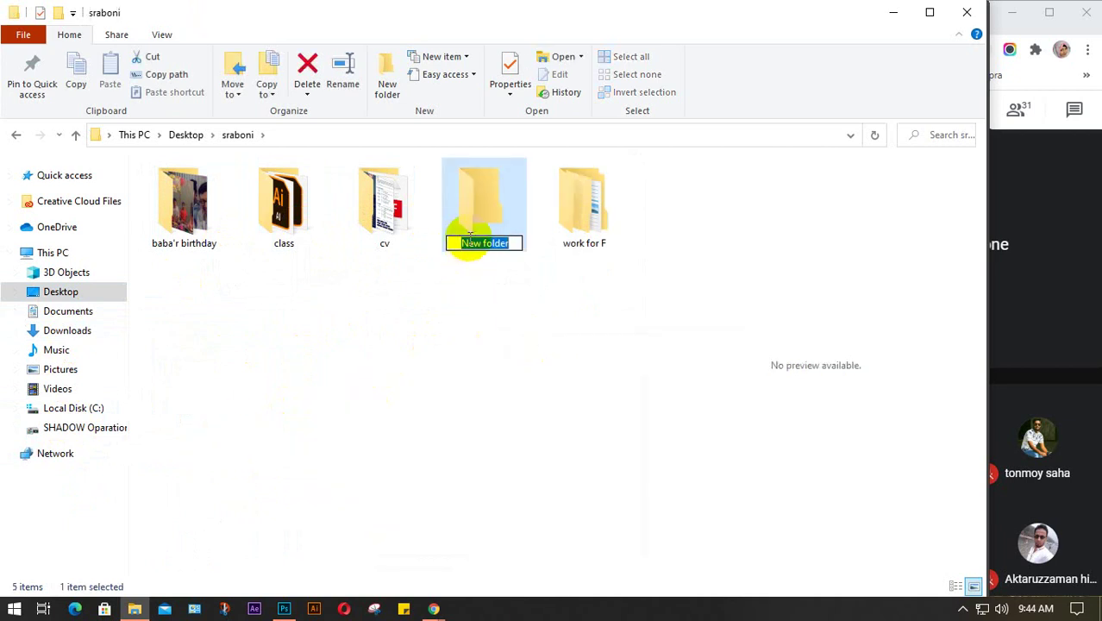
{"action": "type", "text": "brush"}
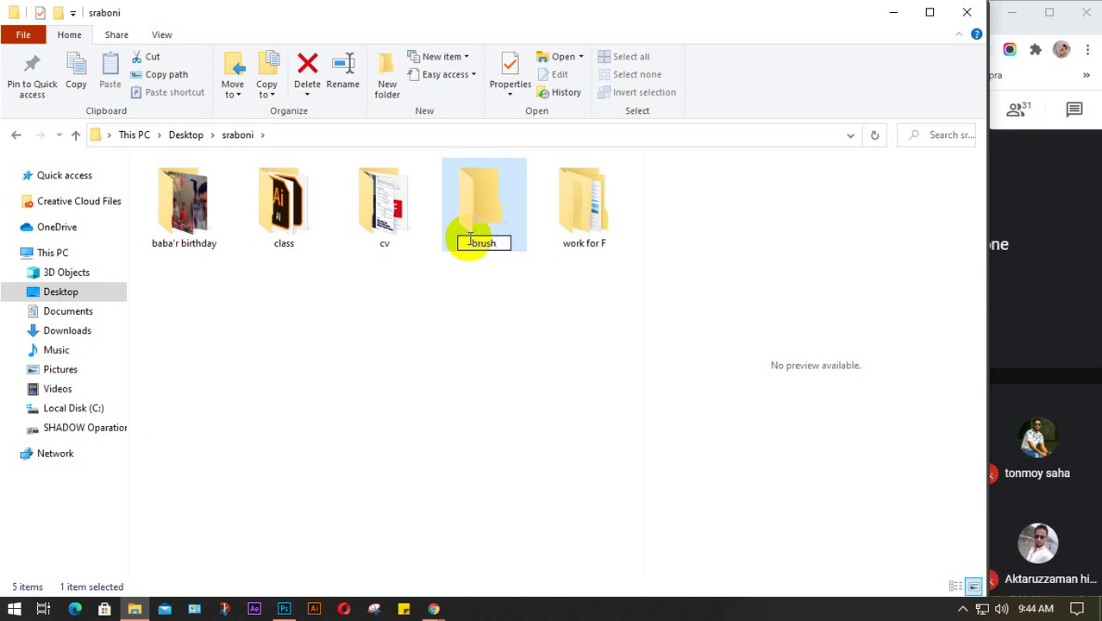
{"action": "key", "text": "Return"}
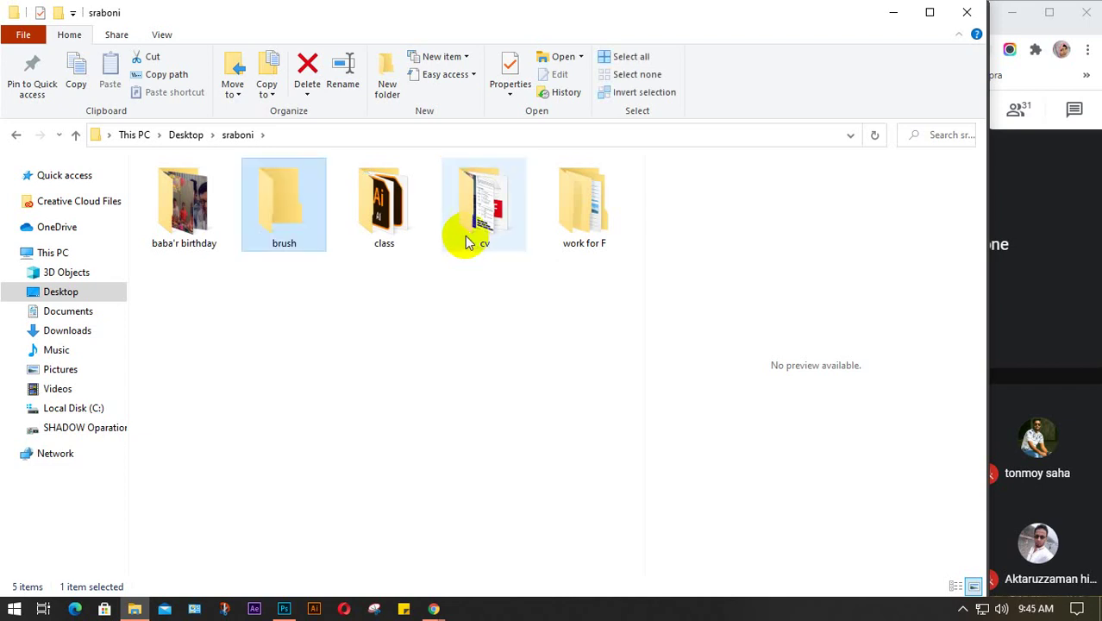
- Move the 20_Dispersion_PS_Brushes_abr__Vol_1 and 20_Spray_Paint_PS_Brushes_abr archives from Downloads into the new brush folder on the Desktop
{"action": "right_click", "coordinate": [369, 409]}
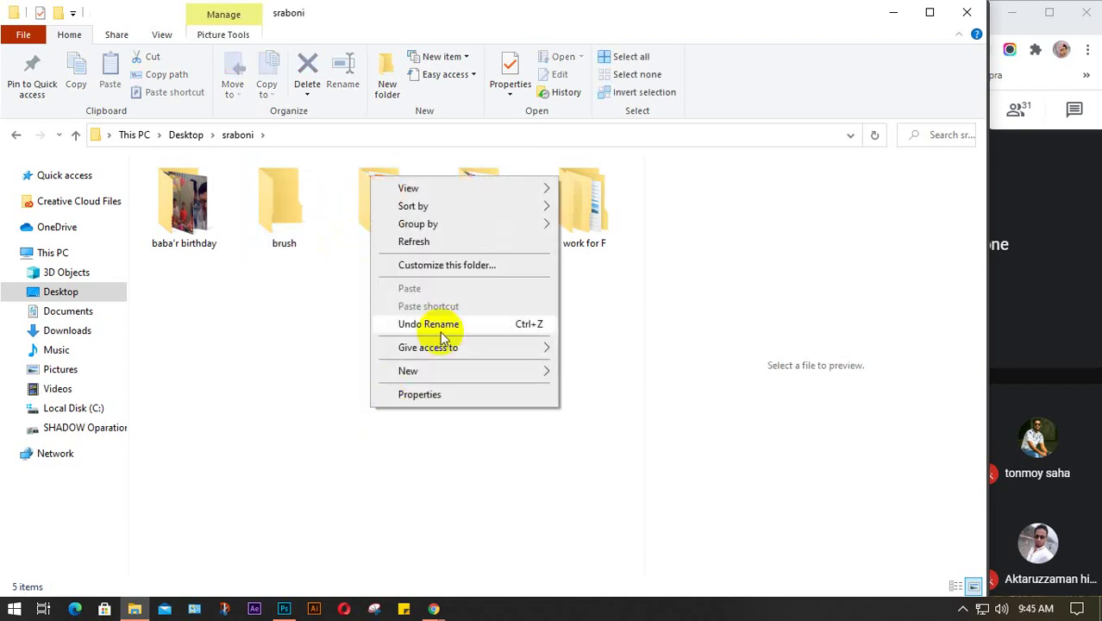
{"action": "left_click", "coordinate": [415, 244]}
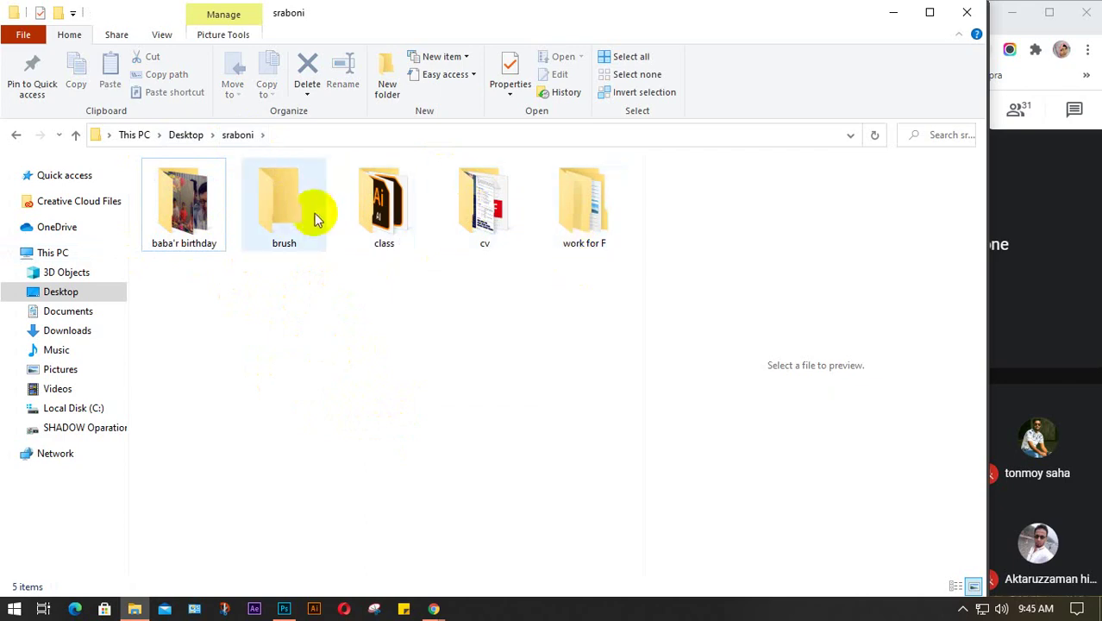
{"action": "left_click", "coordinate": [67, 332]}
{"action": "left_click", "coordinate": [183, 276]}
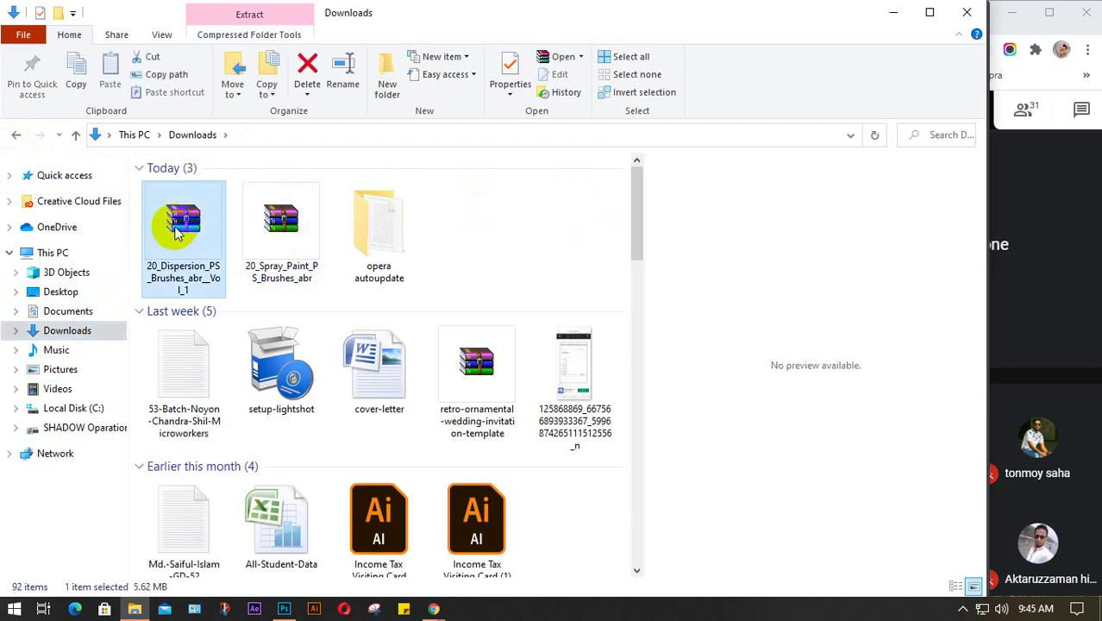
{"action": "left_click", "coordinate": [279, 246], "text": "ctrl"}
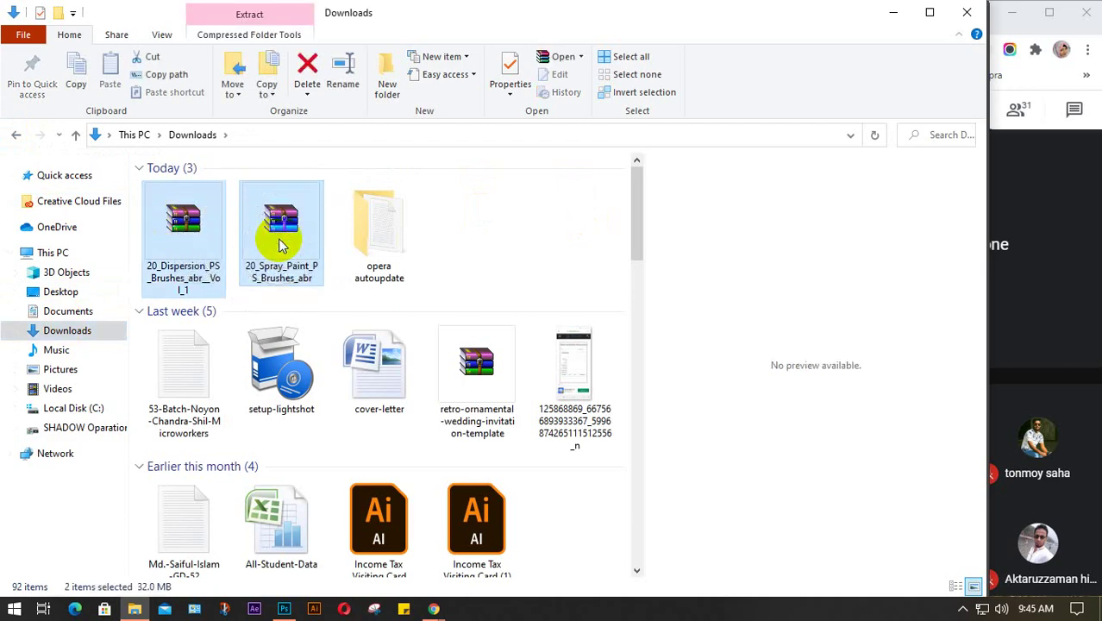
{"action": "key", "text": "ctrl+x"}
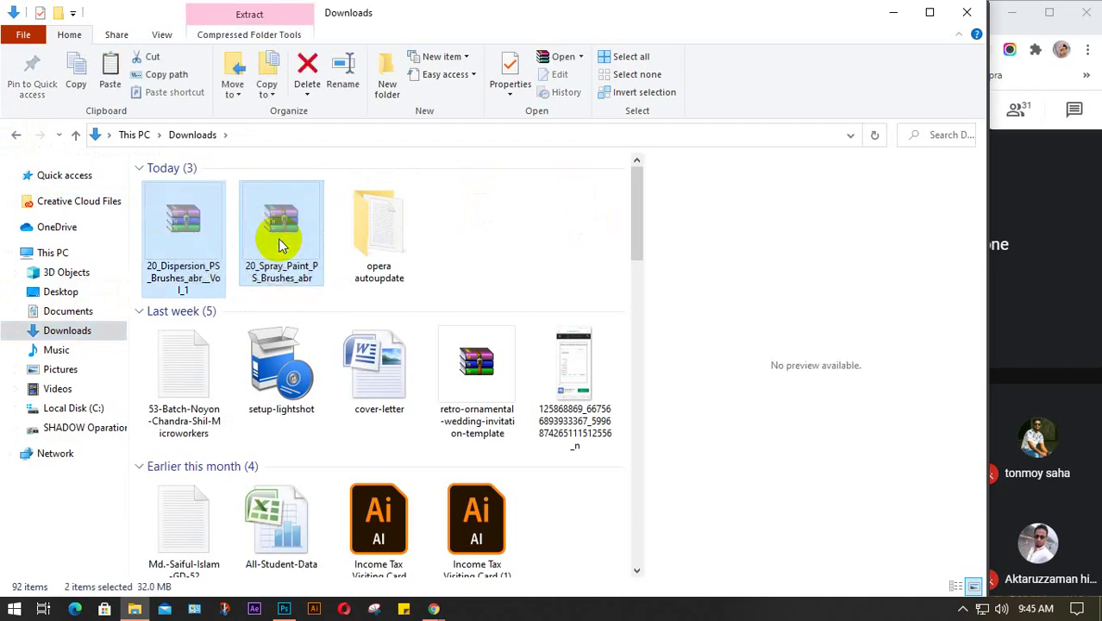
{"action": "left_click", "coordinate": [59, 293]}
{"action": "double_click", "coordinate": [312, 237]}
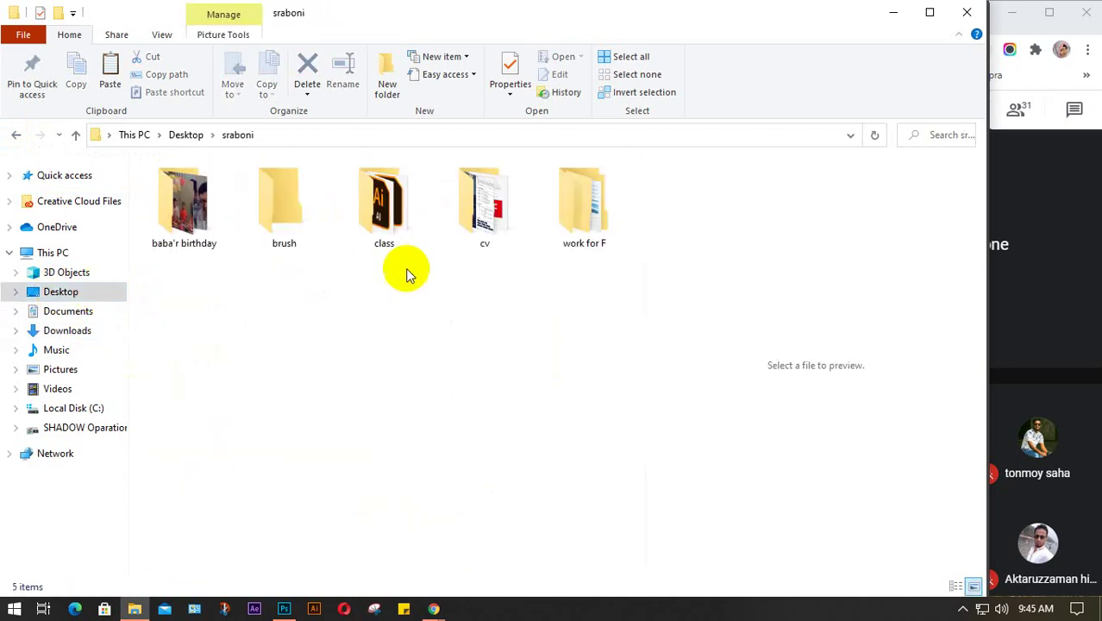
{"action": "double_click", "coordinate": [298, 207]}
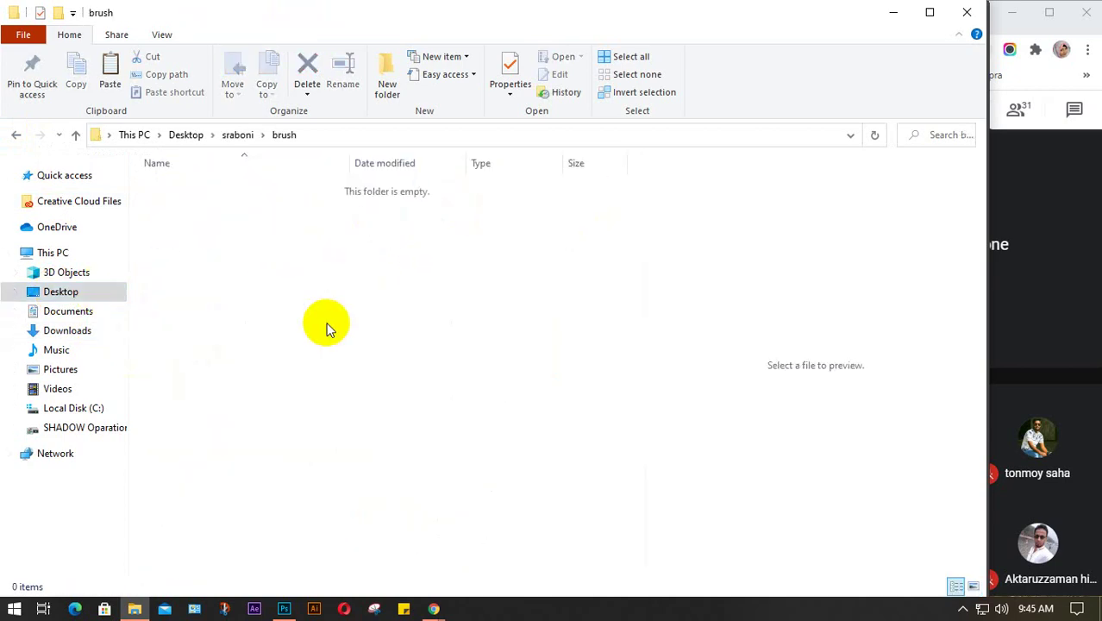
{"action": "key", "text": "ctrl+v"}
- Refresh the brush folder and display its archives as large thumbnails
{"action": "right_click", "coordinate": [334, 341]}
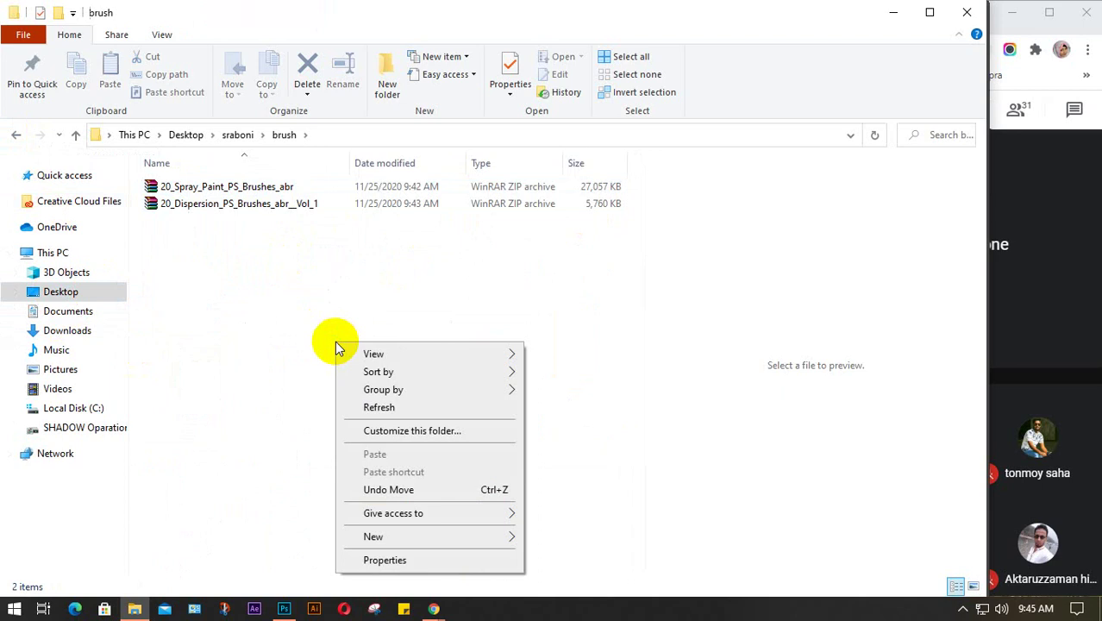
{"action": "left_click", "coordinate": [360, 411]}
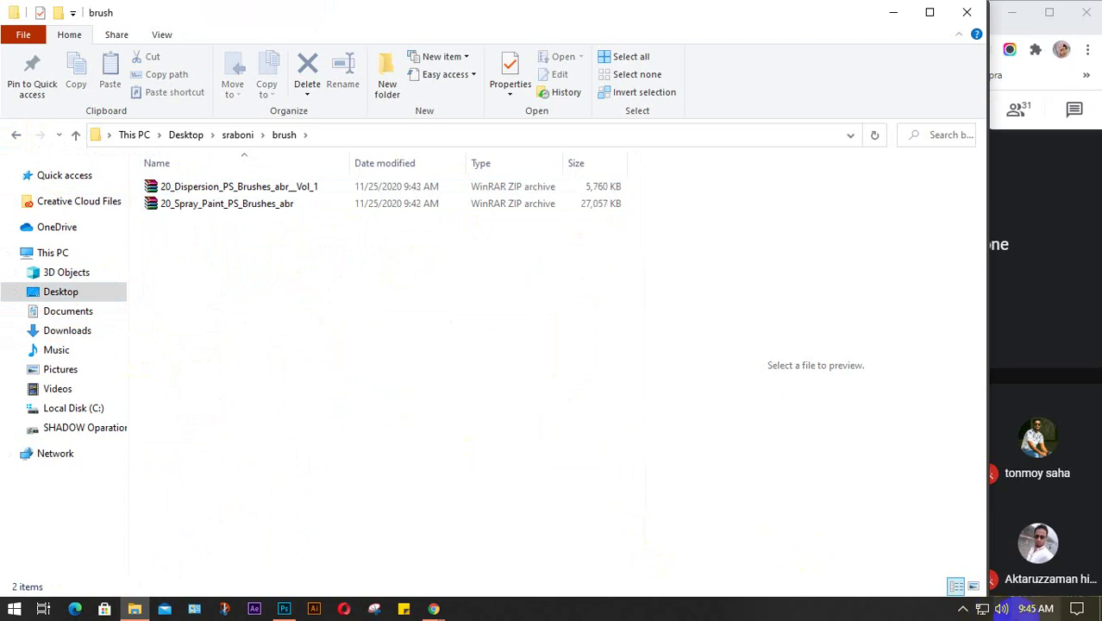
{"action": "left_click", "coordinate": [973, 585]}
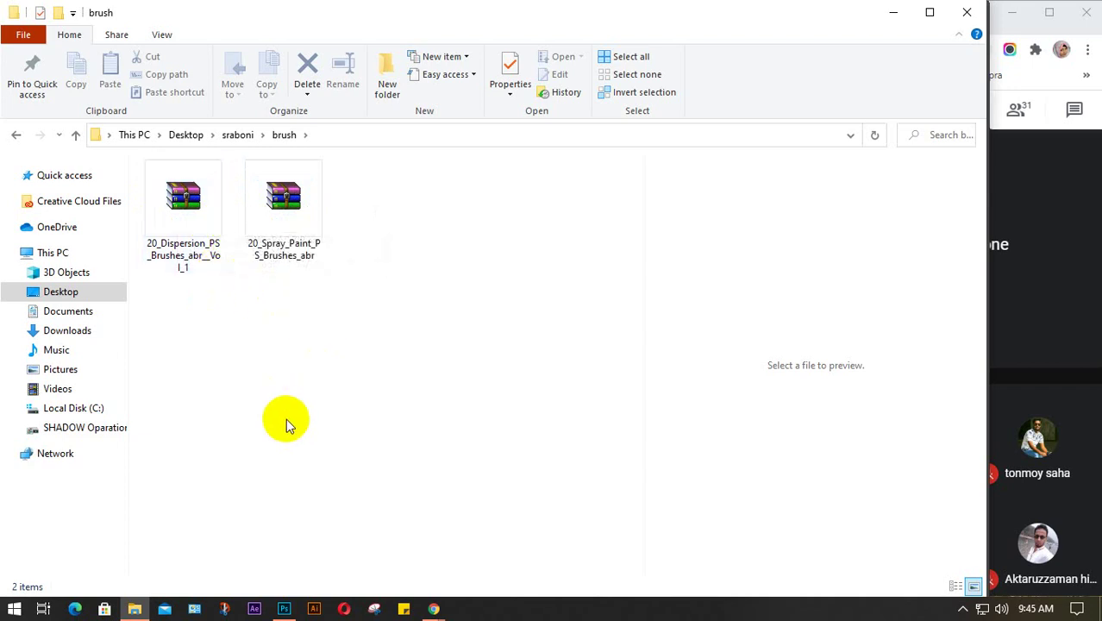
{"action": "left_click", "coordinate": [174, 216]}
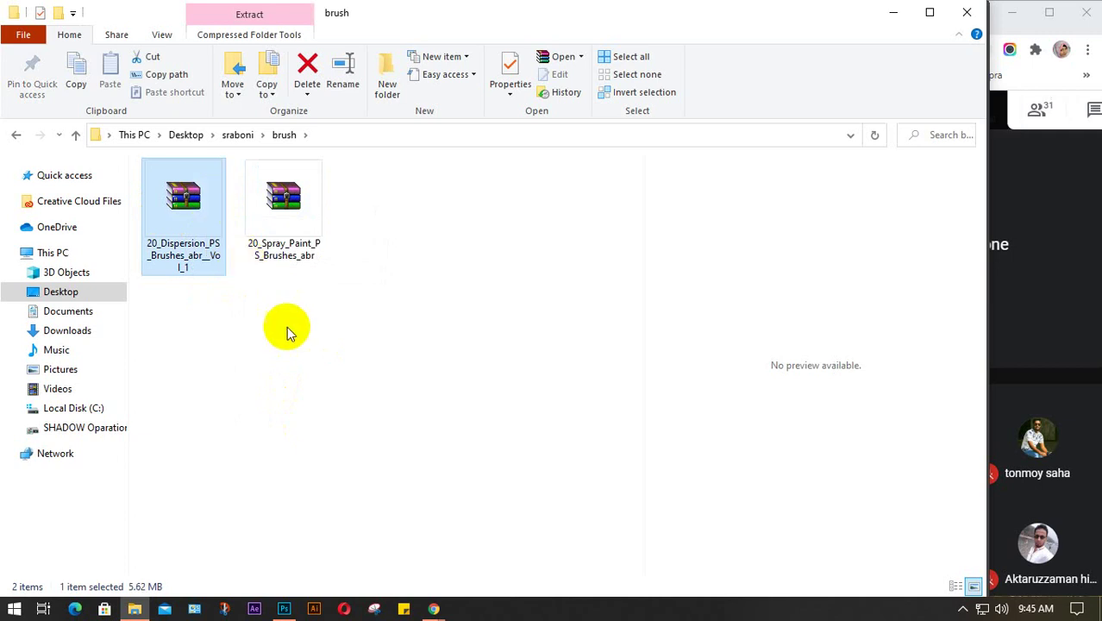
{"action": "left_click", "coordinate": [306, 349]}
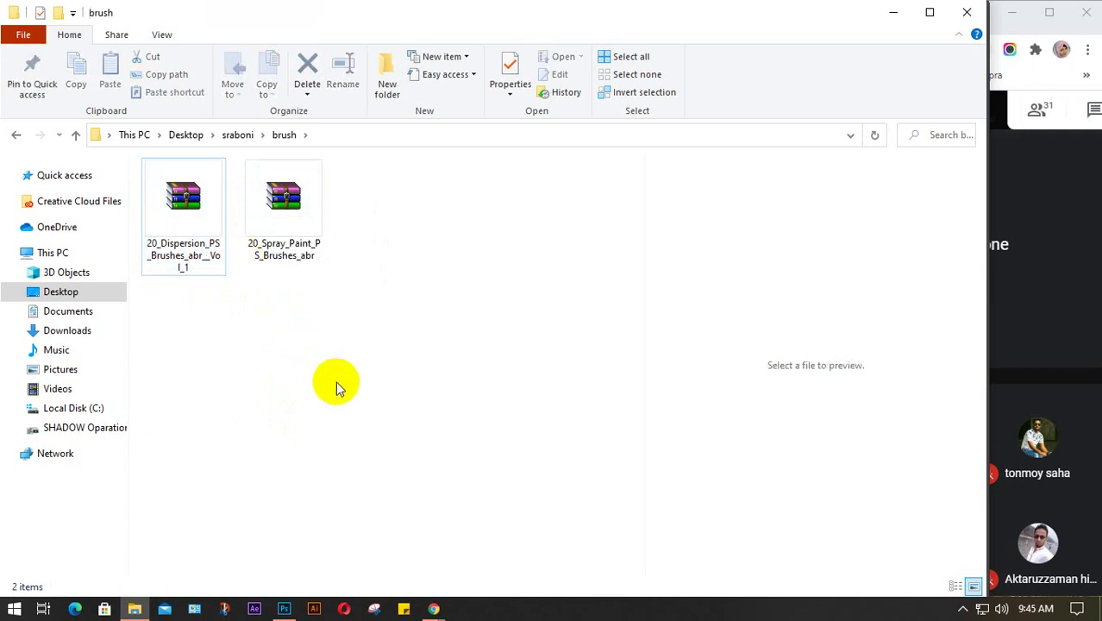
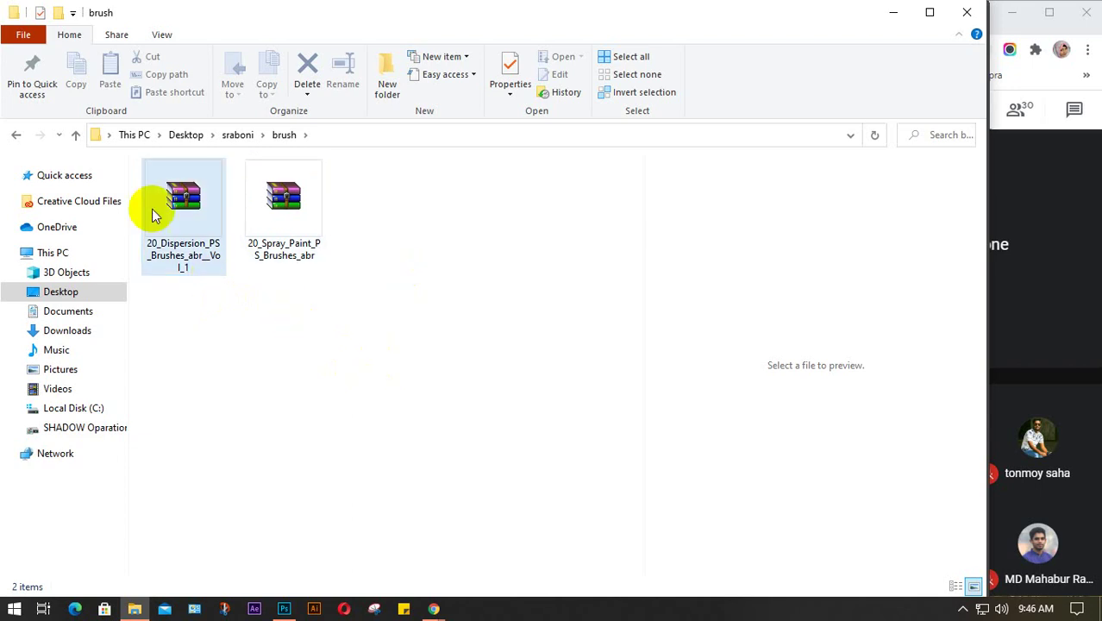
- Extract both brush archives directly into the brush folder
{"action": "left_click_drag", "start_coordinate": [302, 351], "coordinate": [166, 211]}
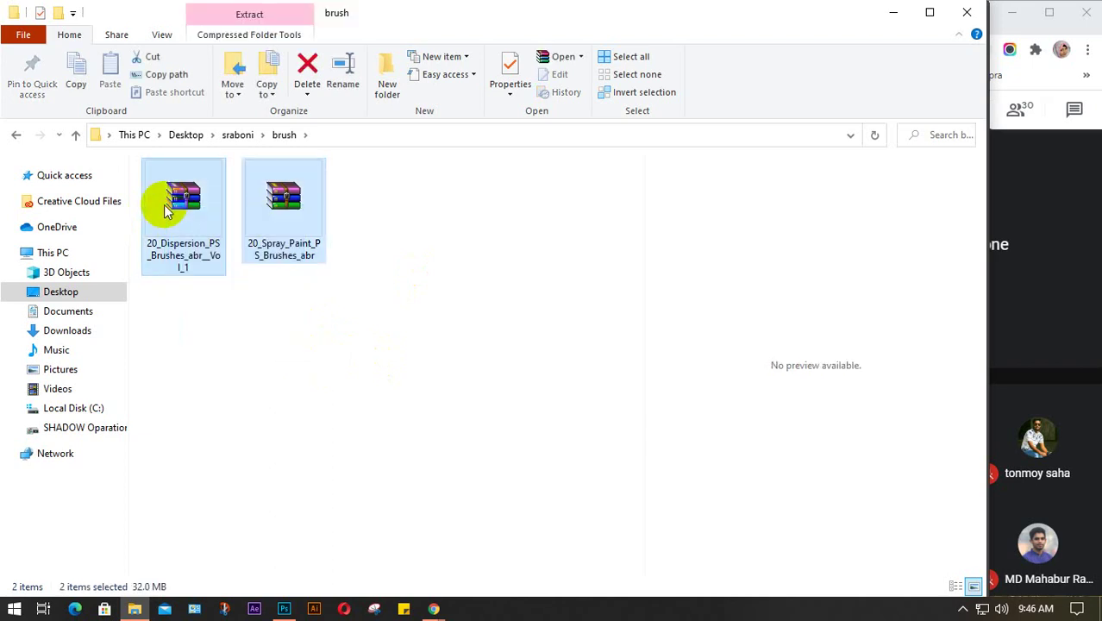
{"action": "right_click", "coordinate": [167, 211]}
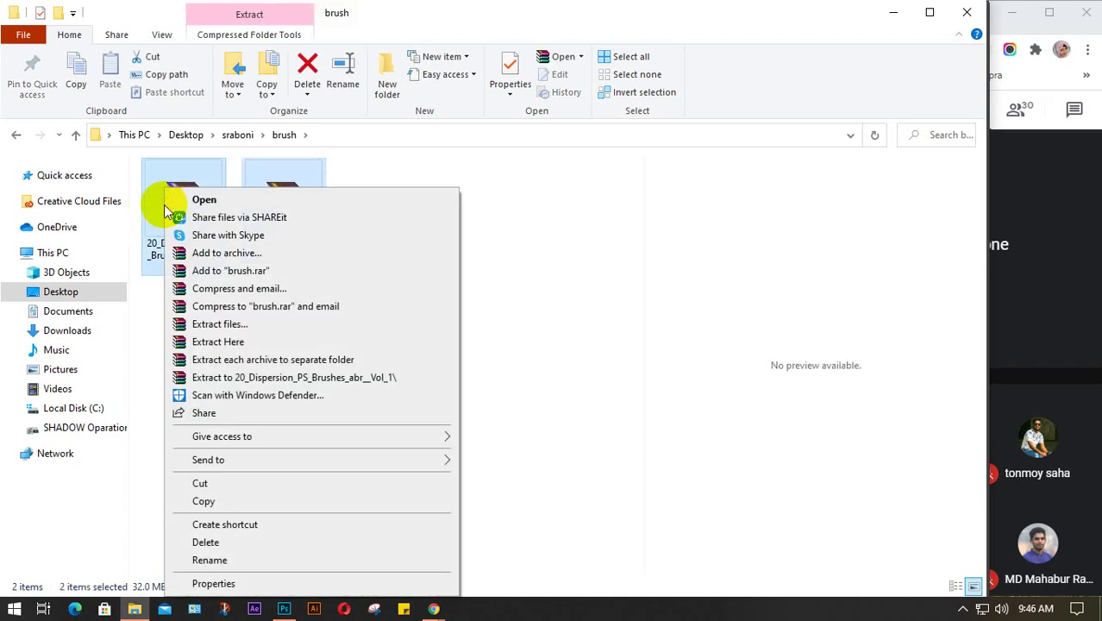
{"action": "left_click", "coordinate": [215, 343]}
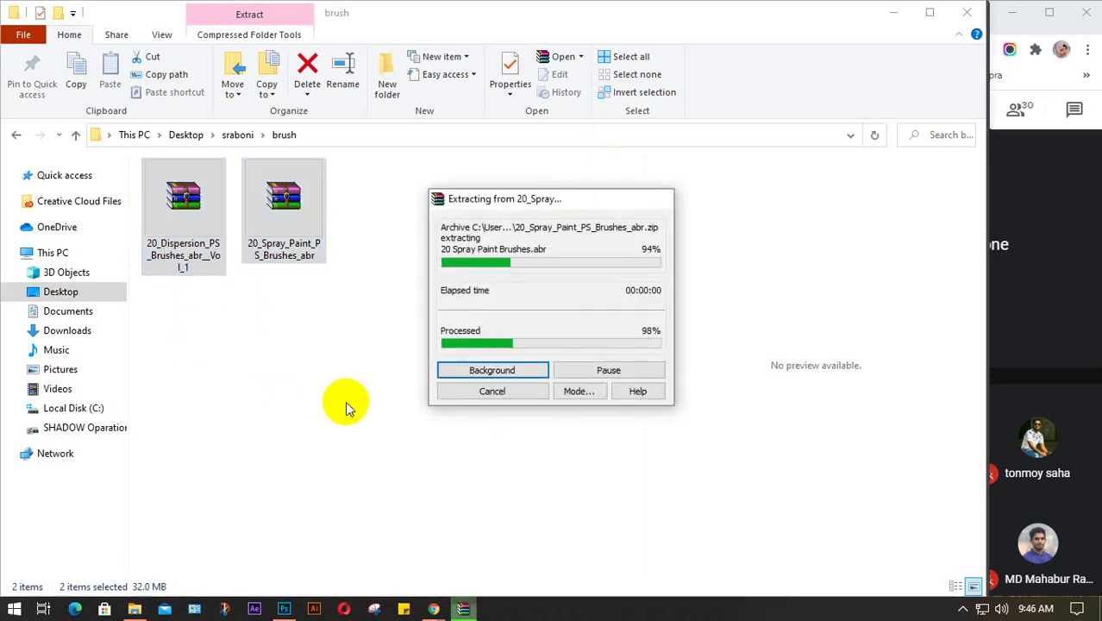
{"action": "left_click", "coordinate": [318, 362]}
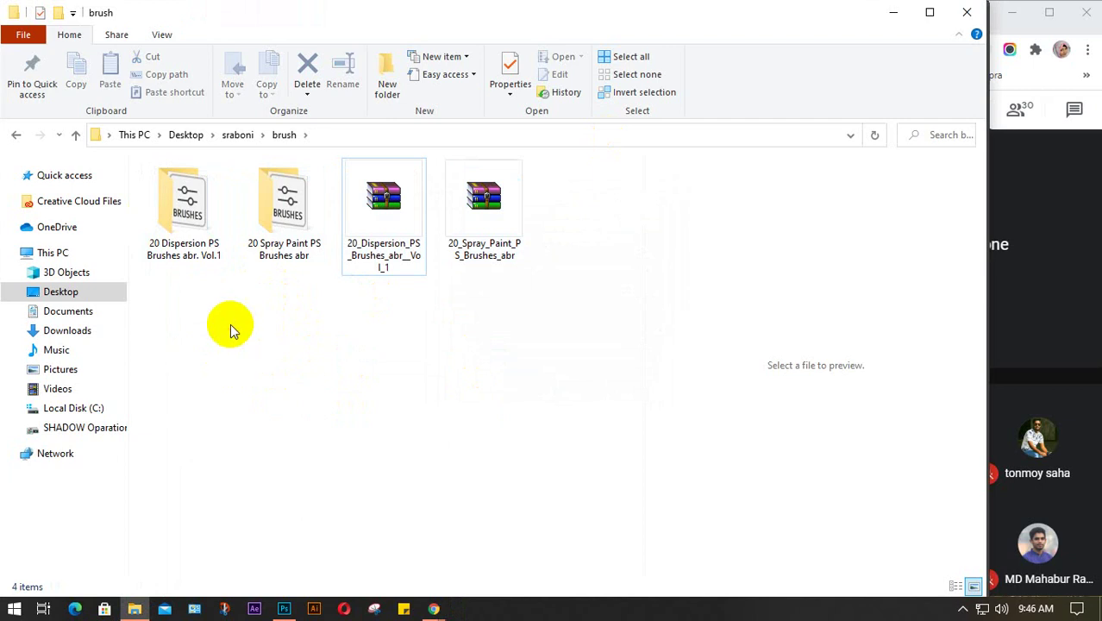
- Open the extracted 20 Dispersion PS Brushes abr. Vol.1 folder and load its 20 Dispersion Brushes file into Photoshop twice
{"action": "double_click", "coordinate": [187, 212]}
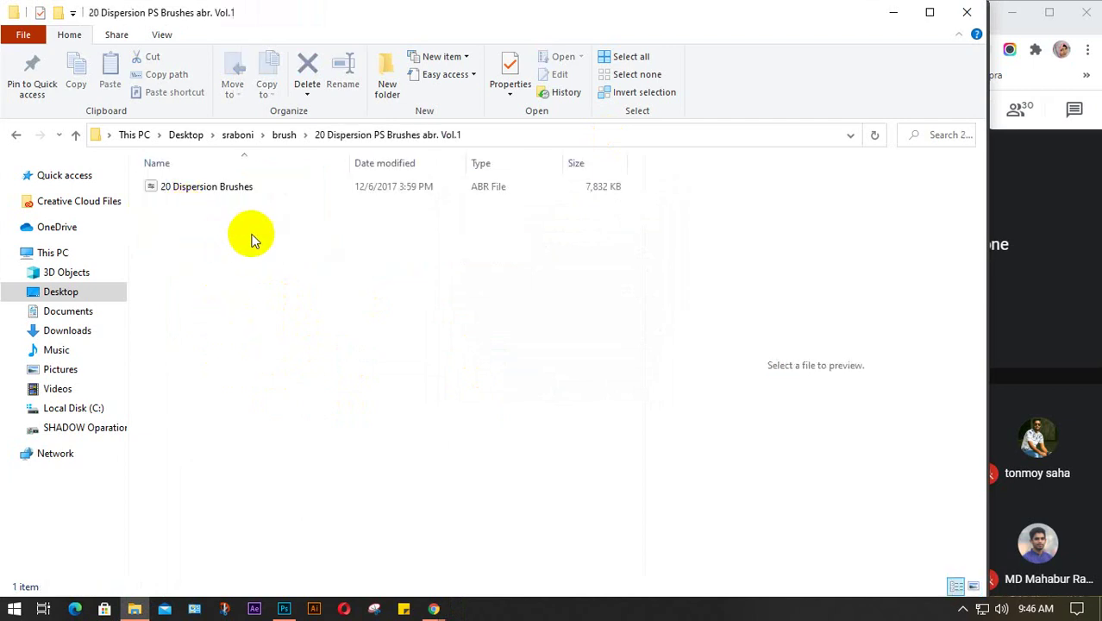
{"action": "double_click", "coordinate": [215, 188]}
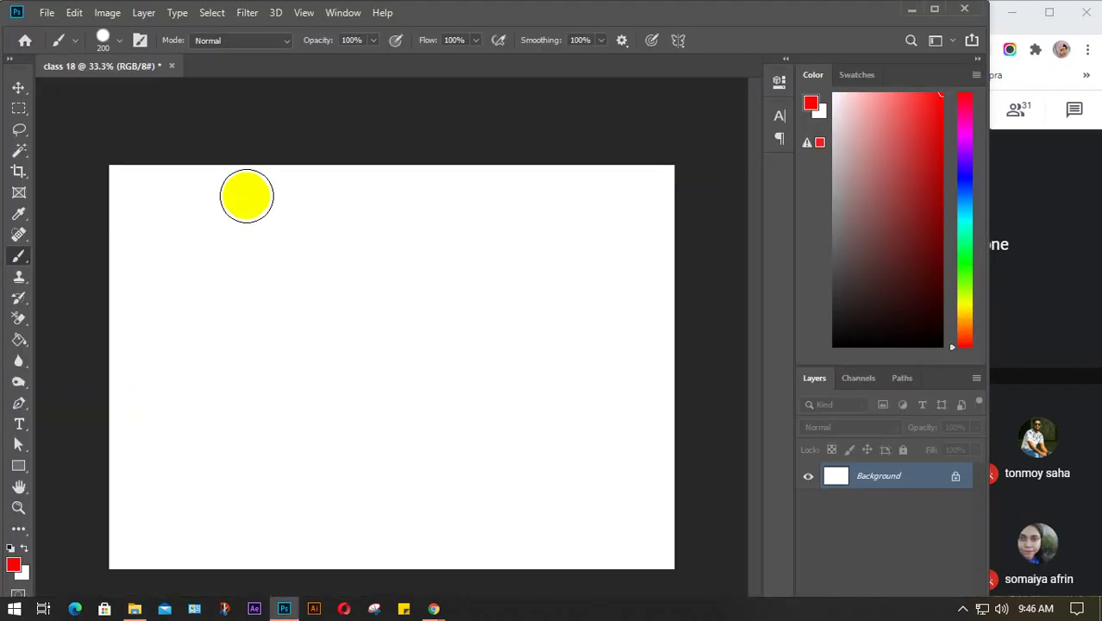
{"action": "left_click", "coordinate": [912, 12]}
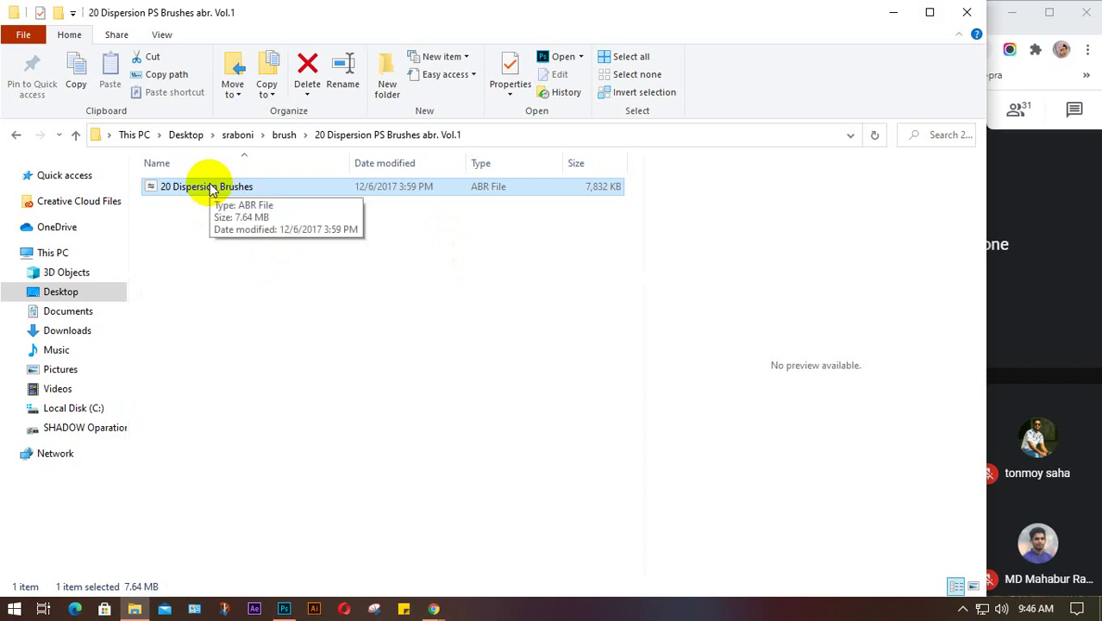
{"action": "right_click", "coordinate": [208, 186]}
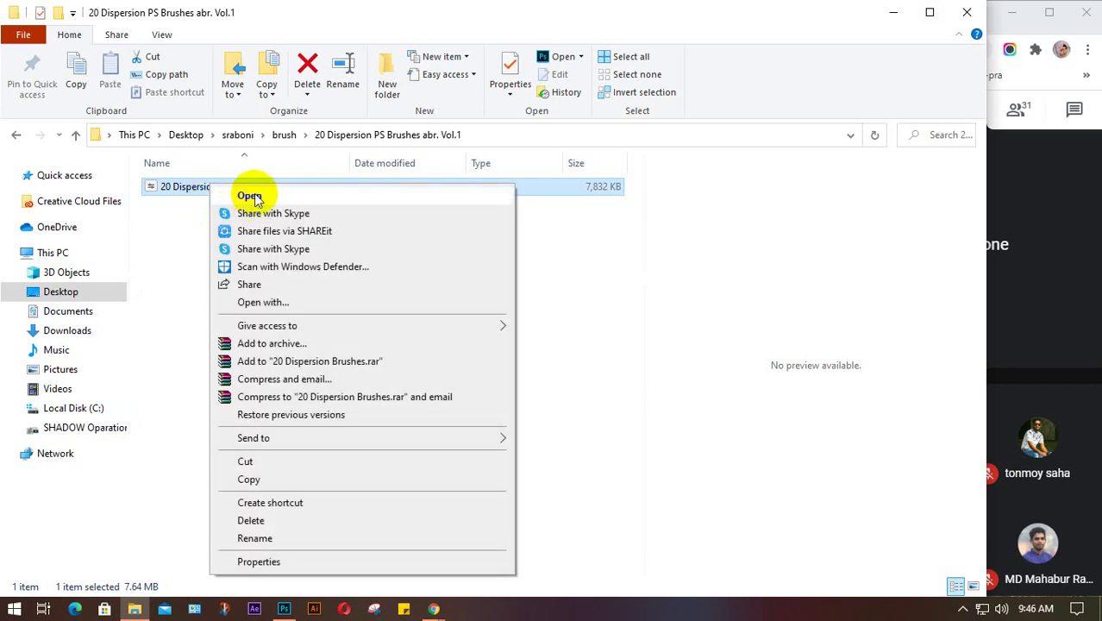
{"action": "left_click", "coordinate": [251, 197]}
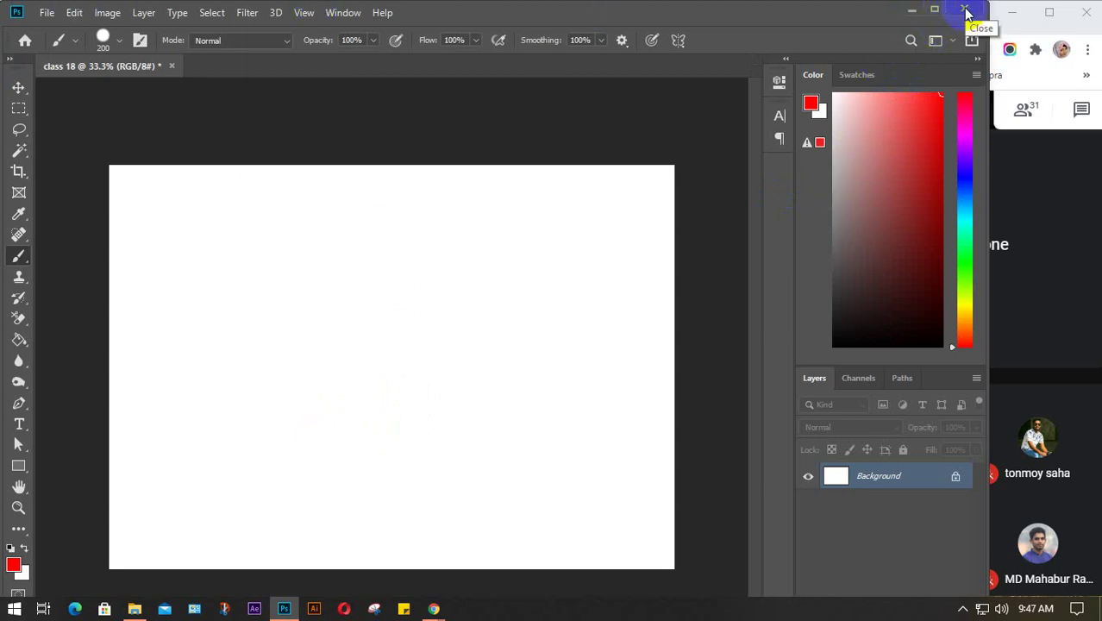
- Return to File Explorer and load the 20 Spray Paint Brushes file from the extracted 20 Spray Paint PS Brushes abr folder into Photoshop
{"action": "mouse_move", "coordinate": [434, 609]}
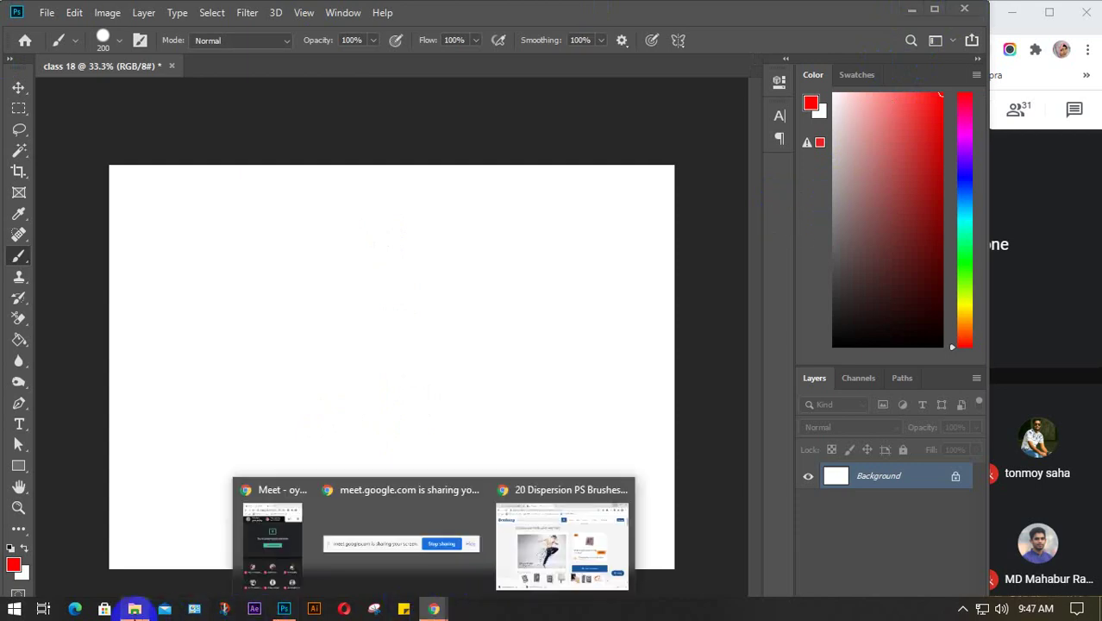
{"action": "left_click", "coordinate": [135, 609]}
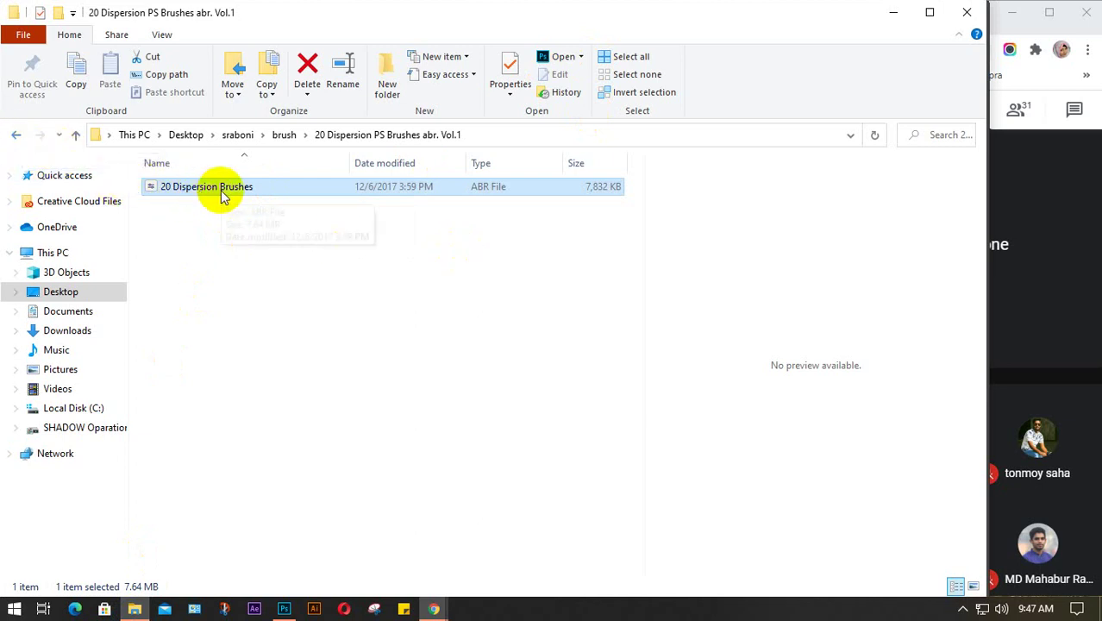
{"action": "left_click", "coordinate": [15, 138]}
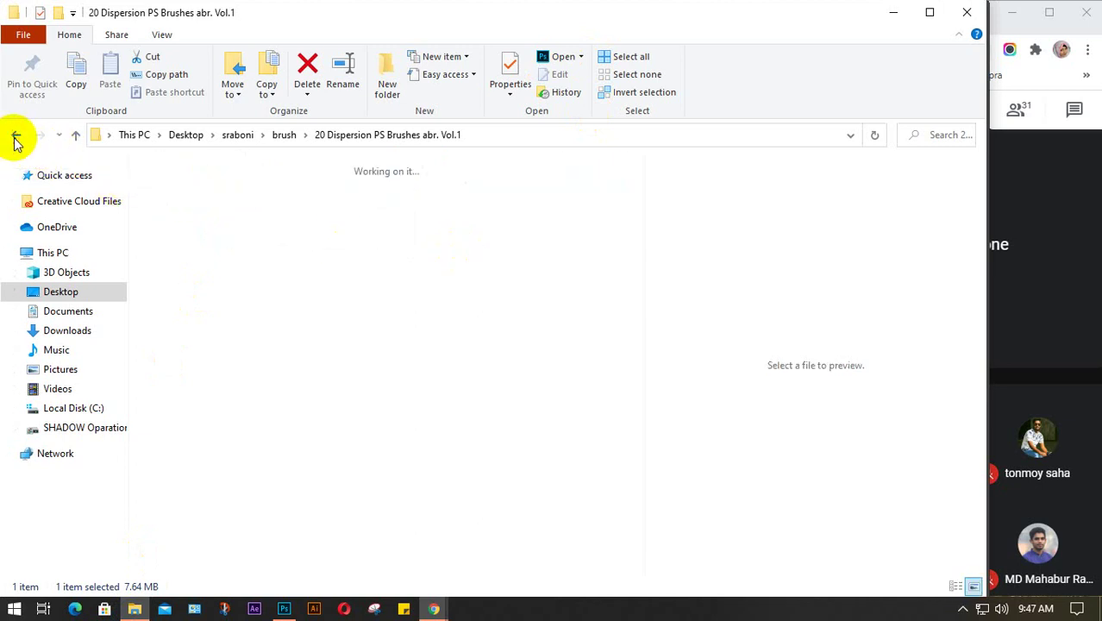
{"action": "double_click", "coordinate": [283, 217]}
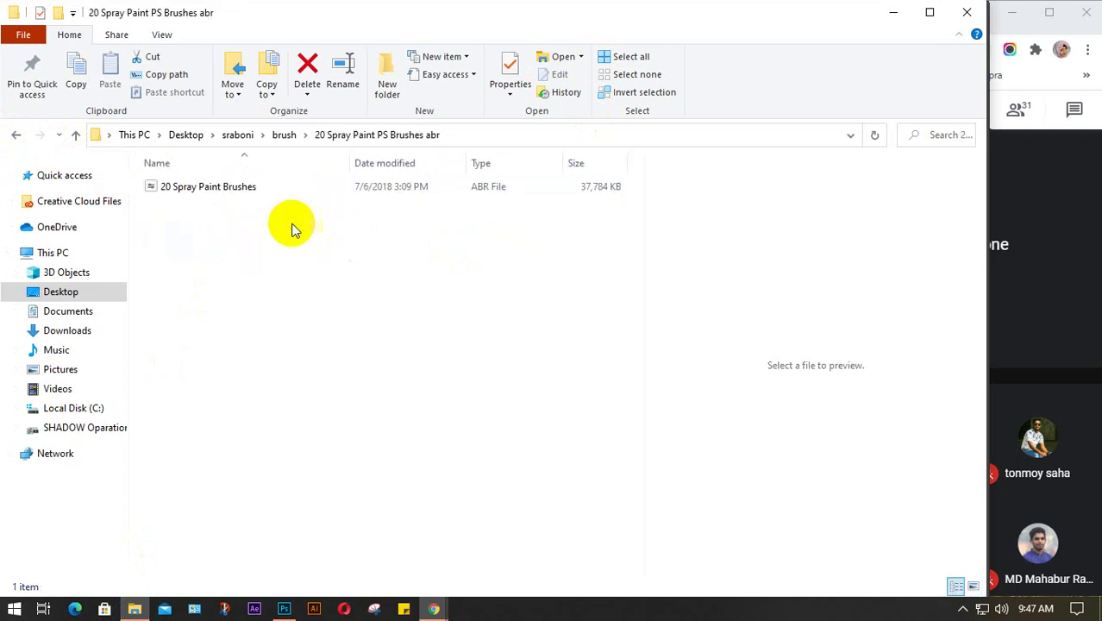
{"action": "left_click", "coordinate": [222, 190]}
{"action": "right_click", "coordinate": [222, 190]}
{"action": "left_click", "coordinate": [248, 199]}
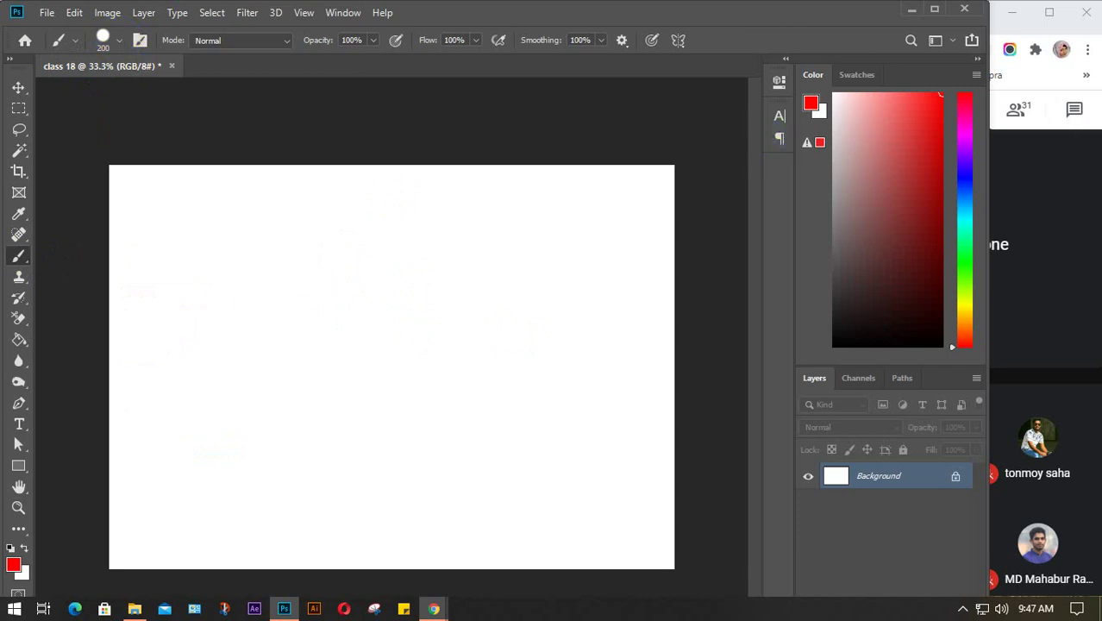
- Delete the duplicate "20 Dispersion Brushes 2" group from the brush presets
{"action": "left_click", "coordinate": [119, 39]}
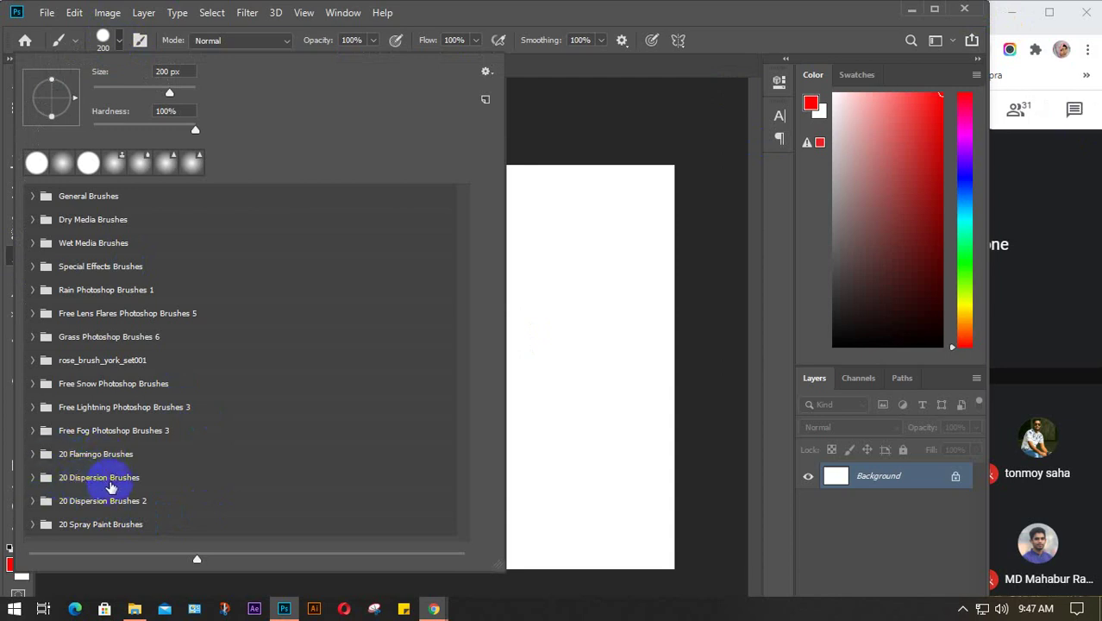
{"action": "right_click", "coordinate": [73, 509]}
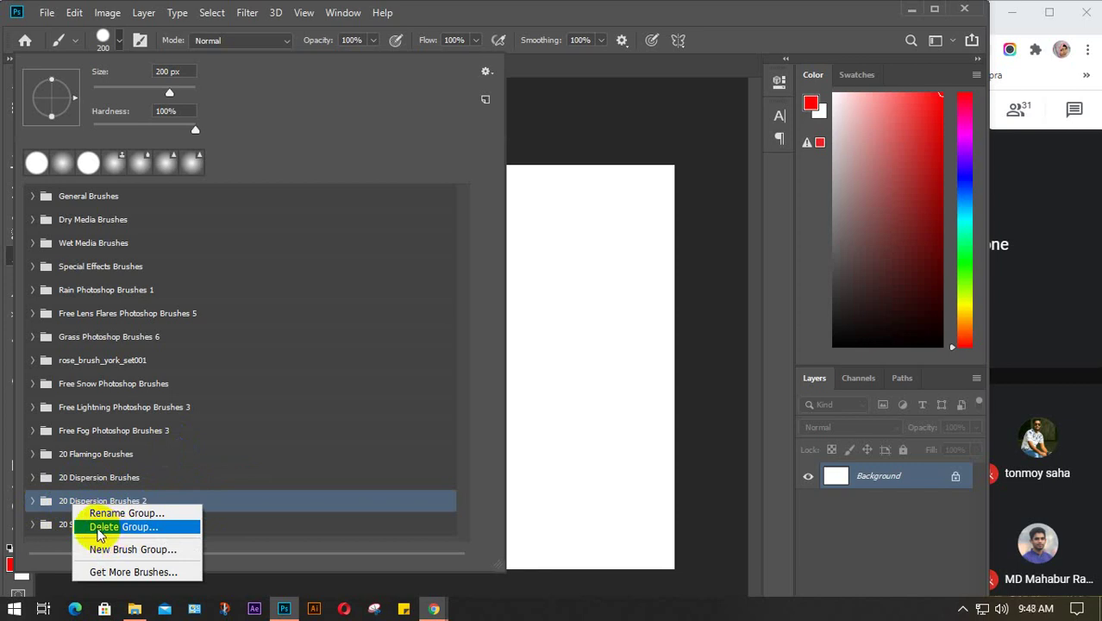
{"action": "left_click", "coordinate": [96, 527]}
{"action": "left_click", "coordinate": [440, 262]}
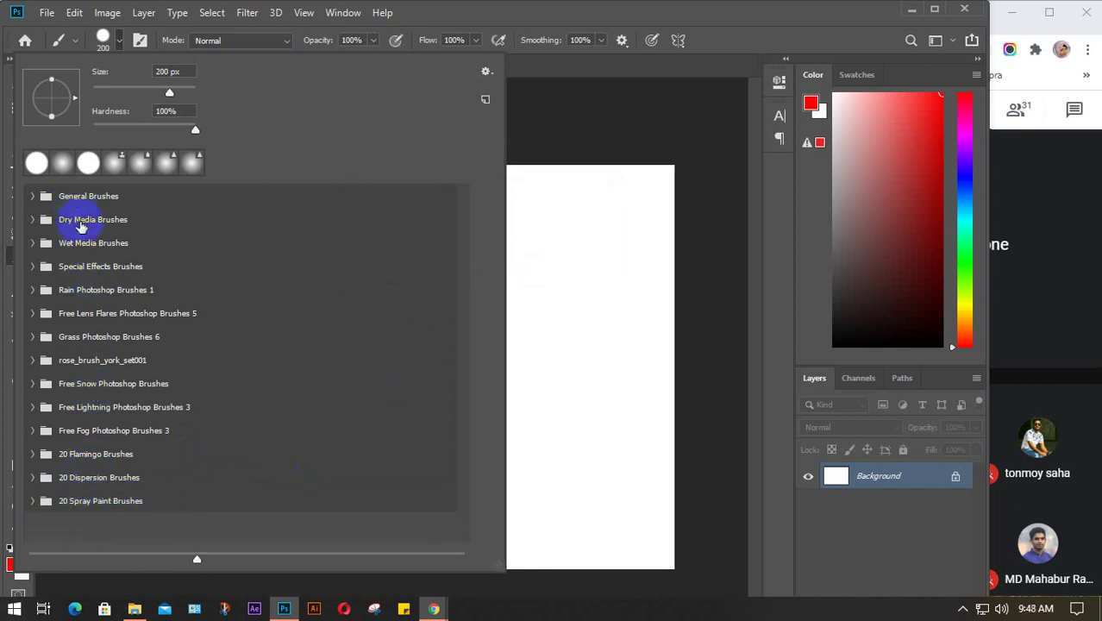
- Examine the brushes inside the 20 Dispersion Brushes and 20 Spray Paint Brushes preset groups
{"action": "left_click", "coordinate": [31, 477]}
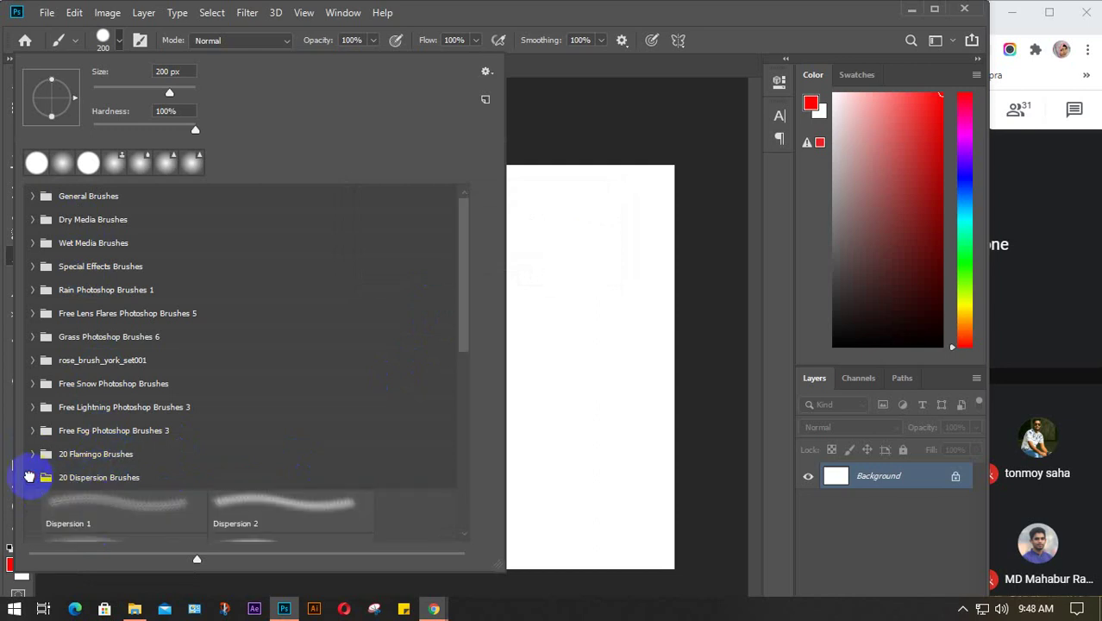
{"action": "left_click", "coordinate": [30, 477]}
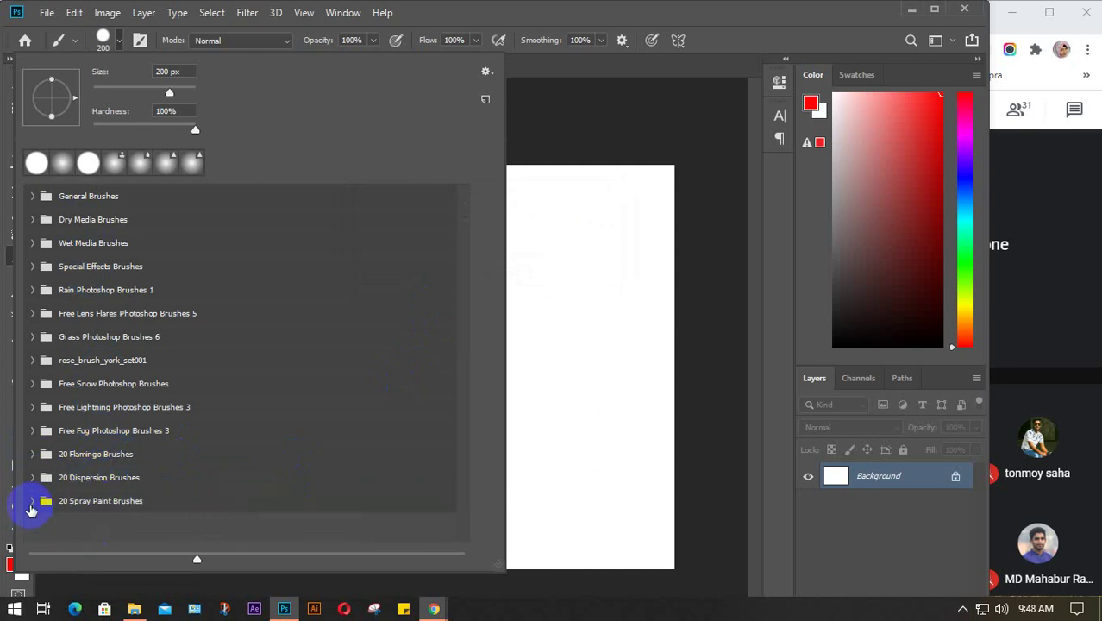
{"action": "left_click", "coordinate": [30, 500]}
{"action": "scroll", "coordinate": [147, 466], "scroll_direction": "down", "scroll_amount": 3}
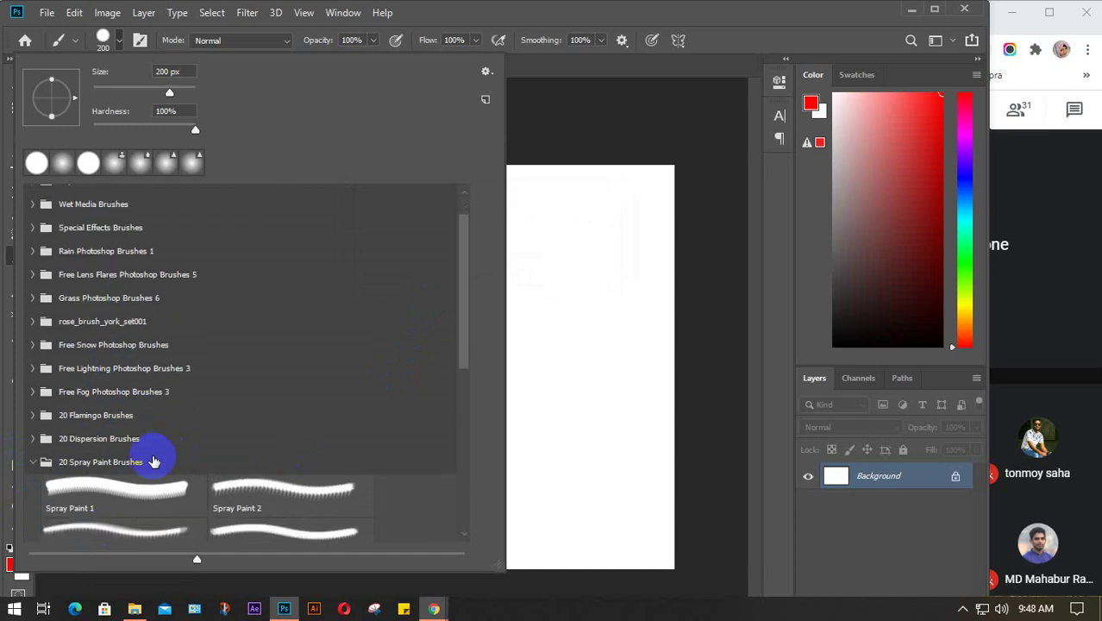
{"action": "scroll", "coordinate": [152, 461], "scroll_direction": "down", "scroll_amount": 5}
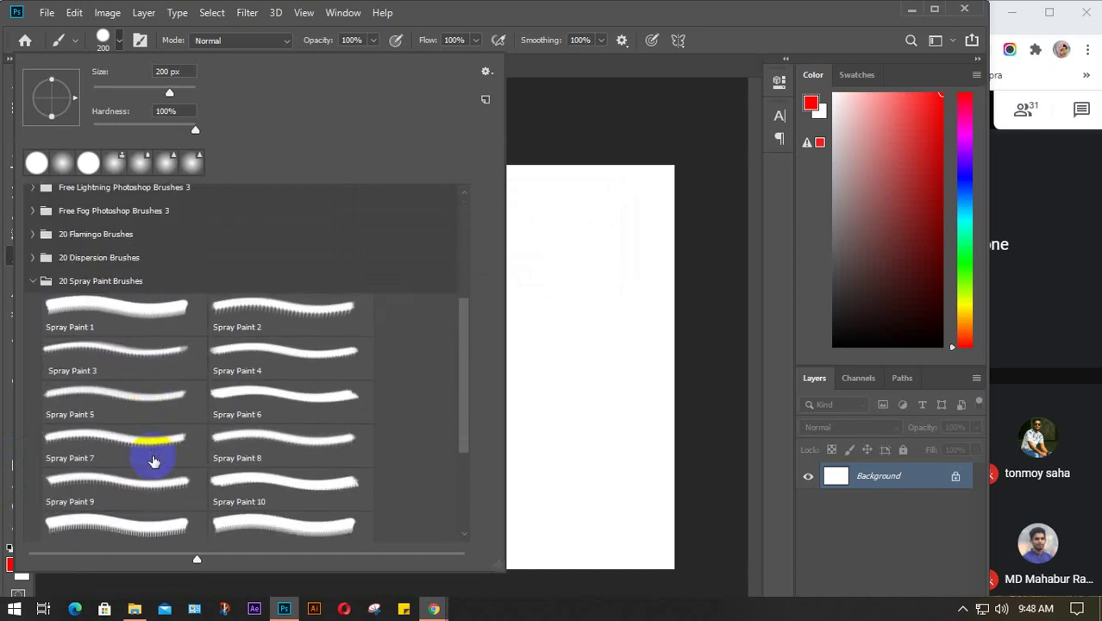
{"action": "left_click", "coordinate": [32, 254]}
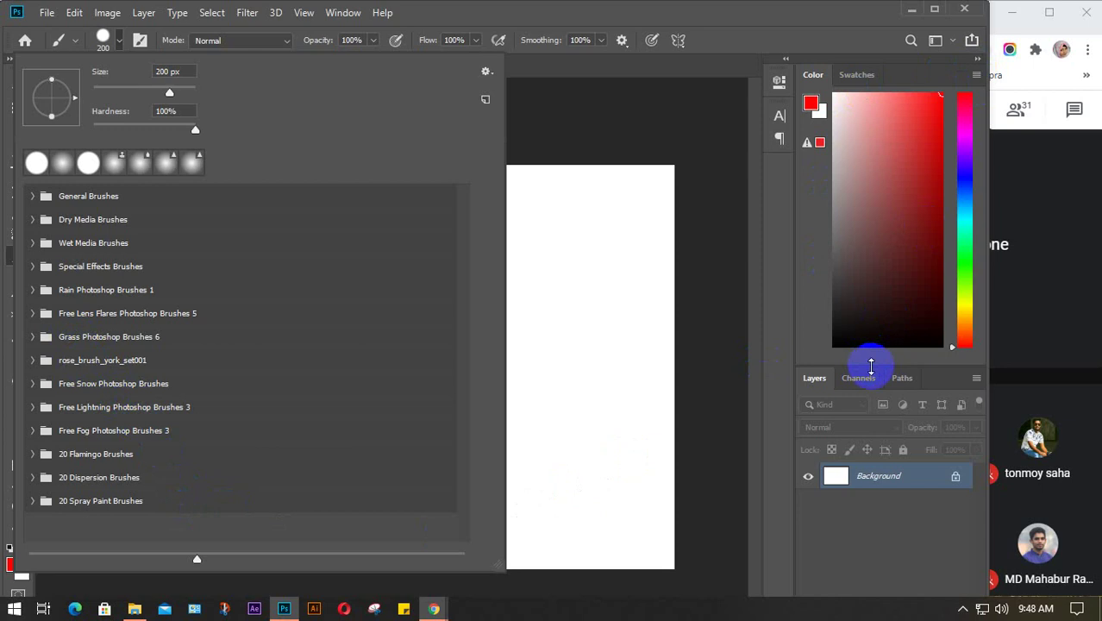
- Shrink the Color panel to give the Layers panel more height, and review the brush preset picker and its options
{"action": "left_click_drag", "start_coordinate": [870, 367], "coordinate": [855, 174]}
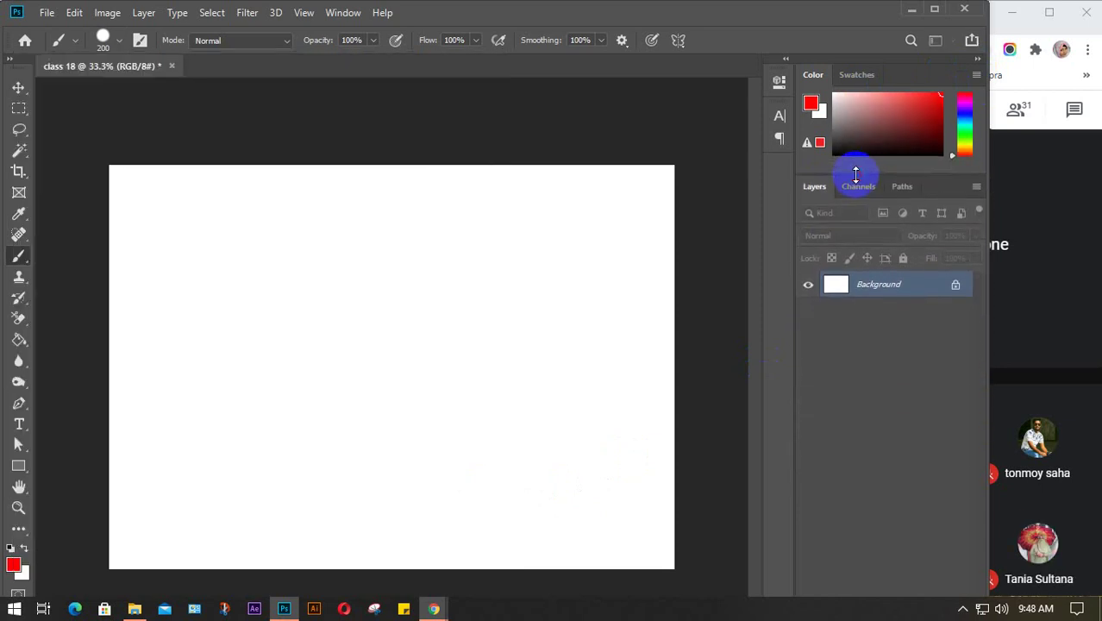
{"action": "left_click", "coordinate": [118, 44]}
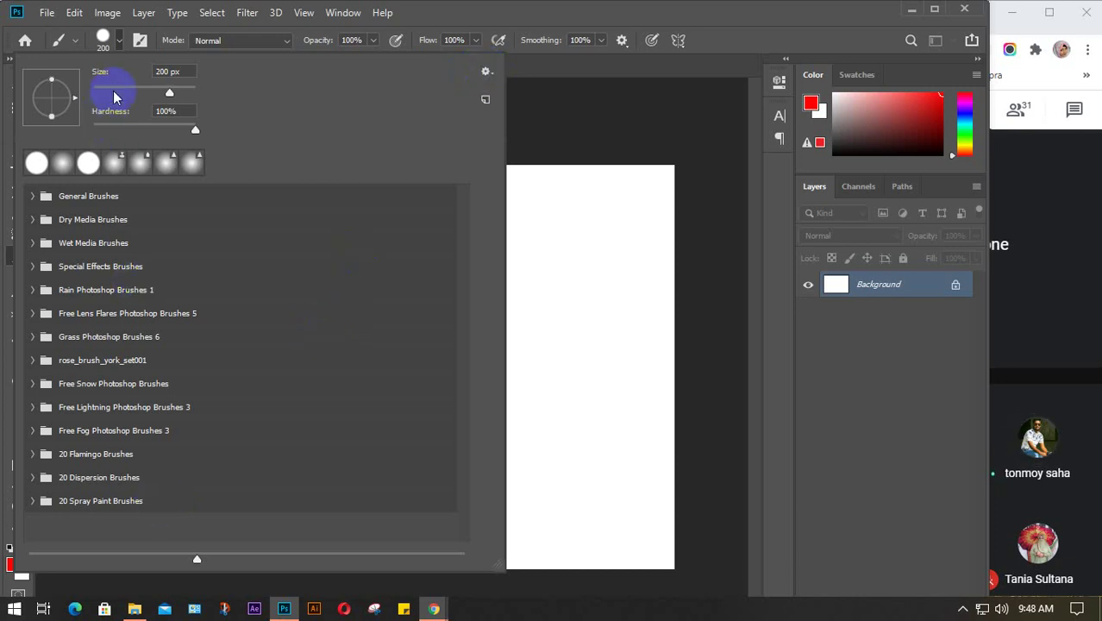
{"action": "left_click", "coordinate": [118, 41]}
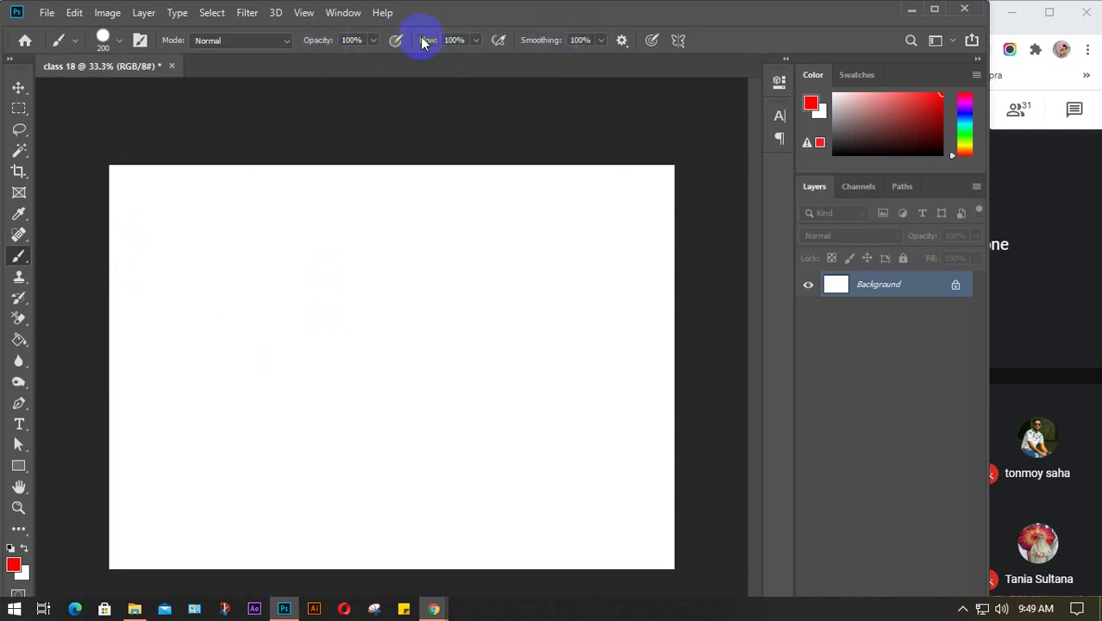
{"action": "left_click", "coordinate": [441, 252]}
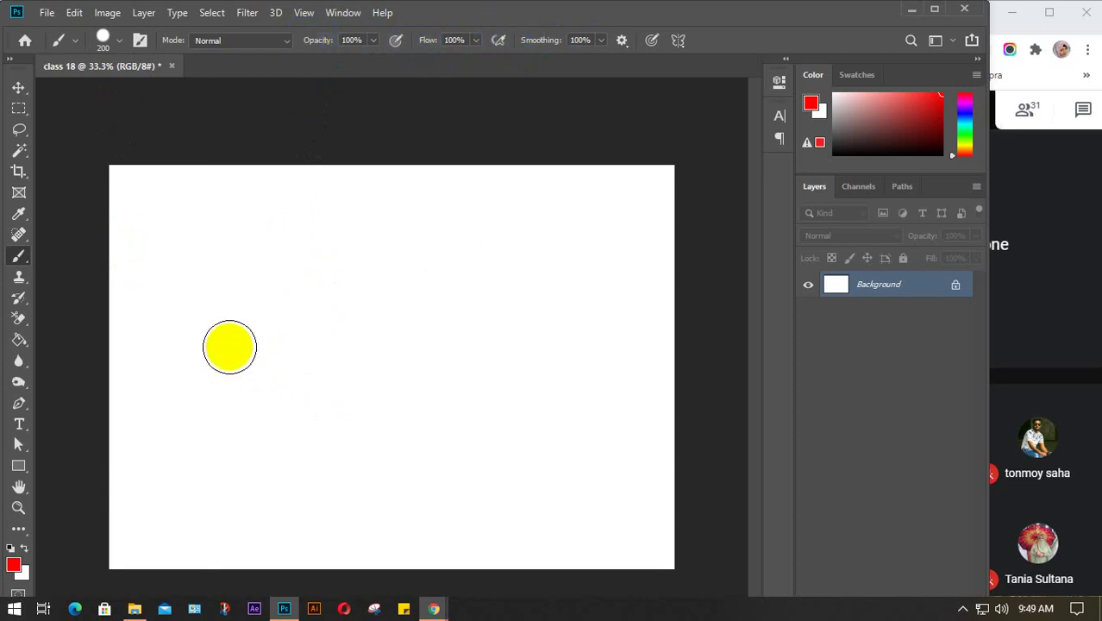
{"action": "left_click", "coordinate": [120, 42]}
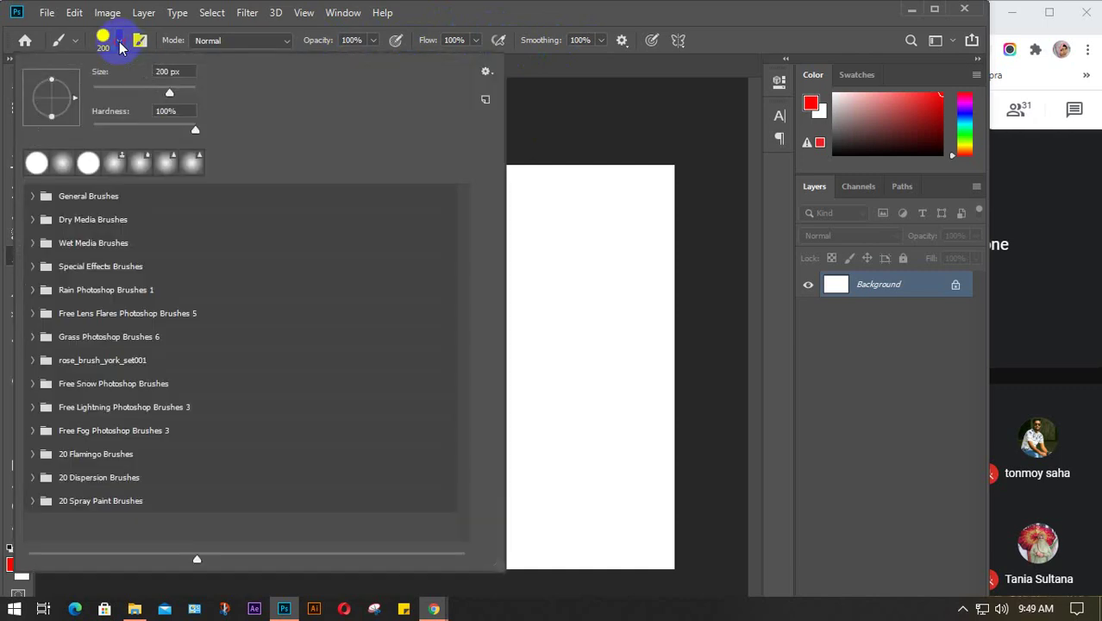
{"action": "left_click", "coordinate": [485, 71]}
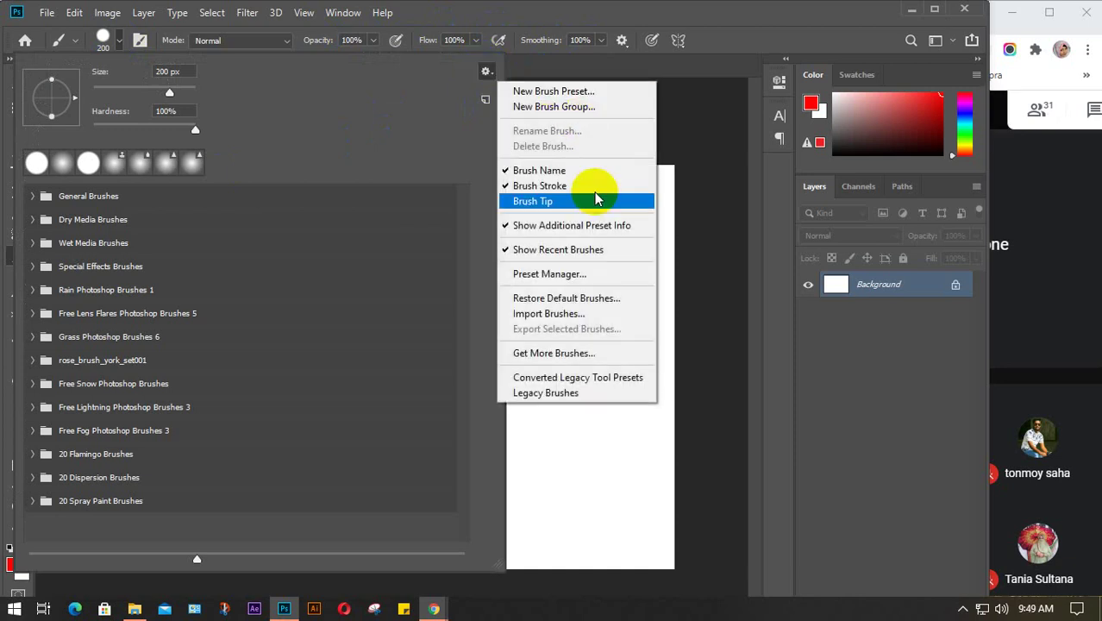
{"action": "left_click", "coordinate": [119, 43]}
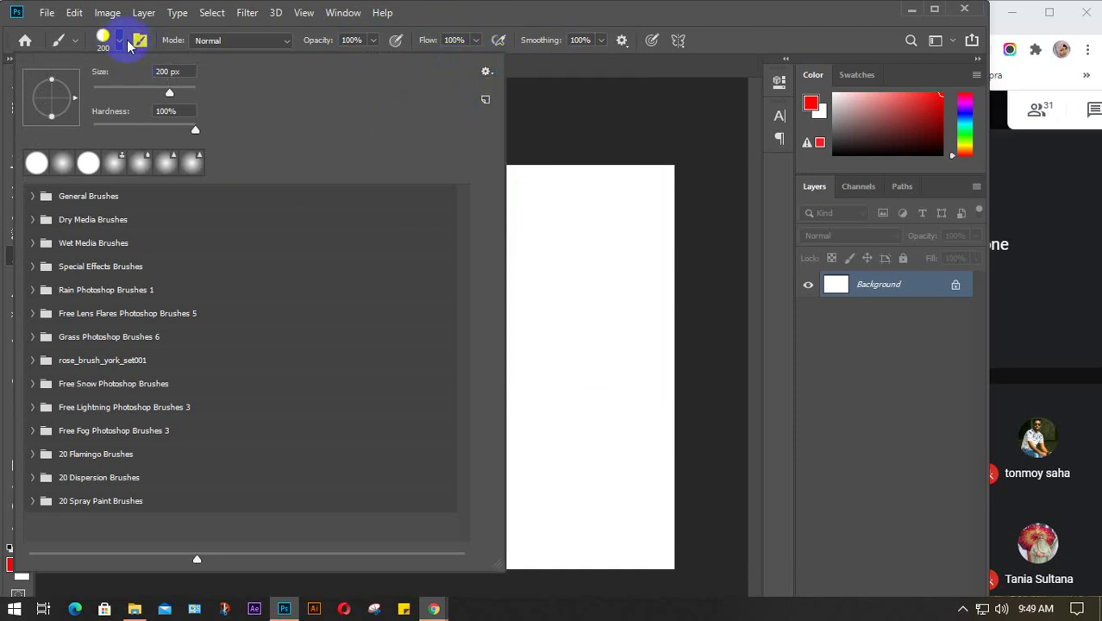
{"action": "left_click", "coordinate": [119, 41]}
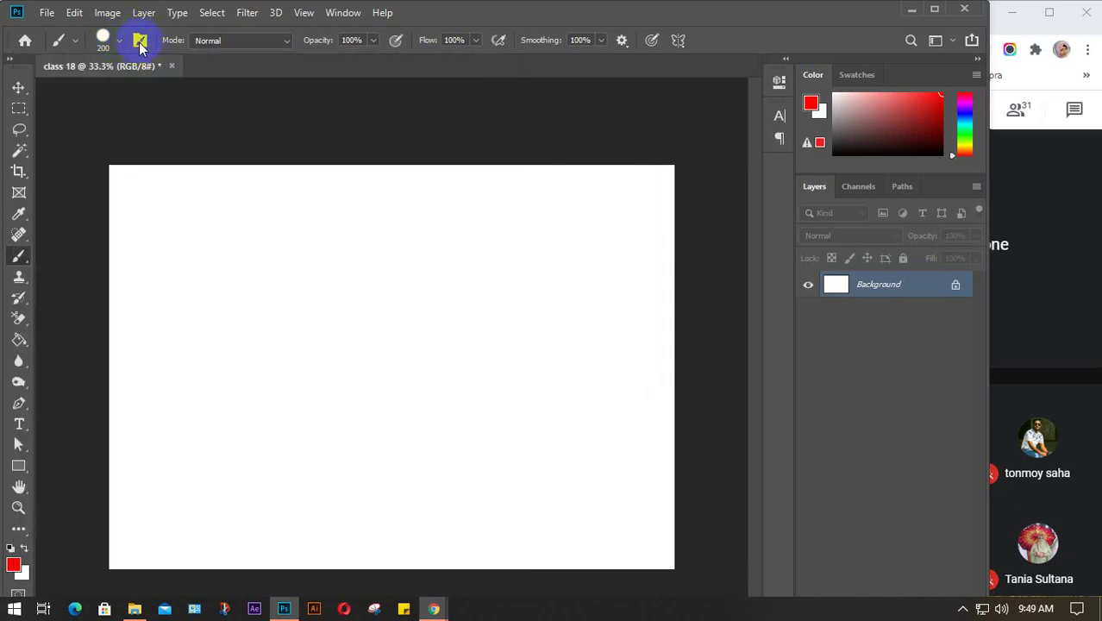
- Open the Brush Settings panel, look at its list of brush groups, and widen the panel to show more brush tips
{"action": "left_click", "coordinate": [140, 41]}
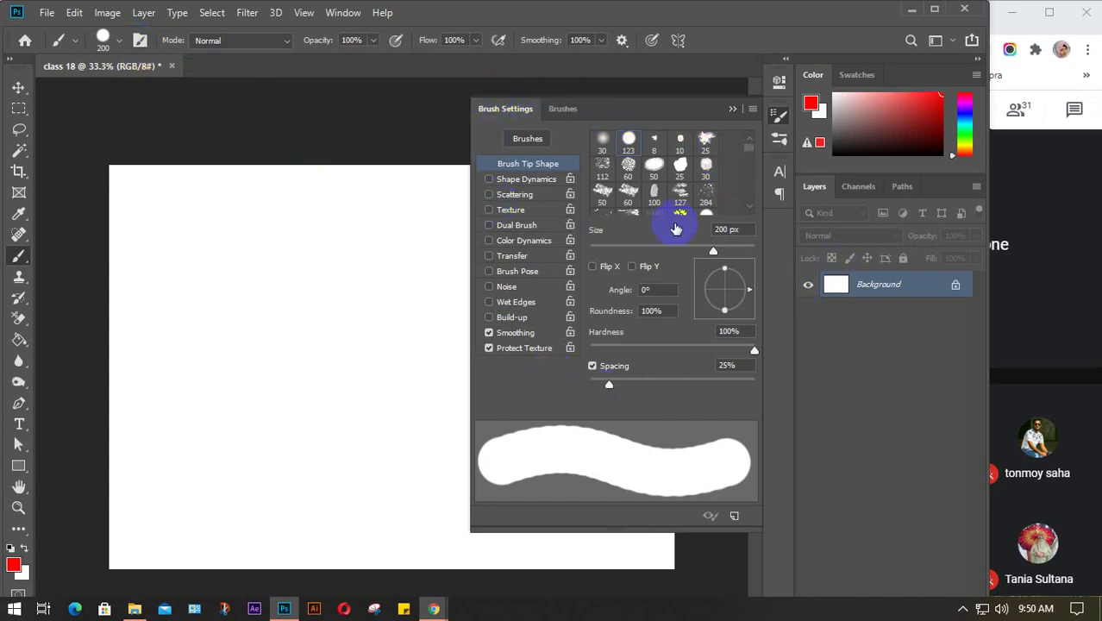
{"action": "left_click", "coordinate": [558, 111]}
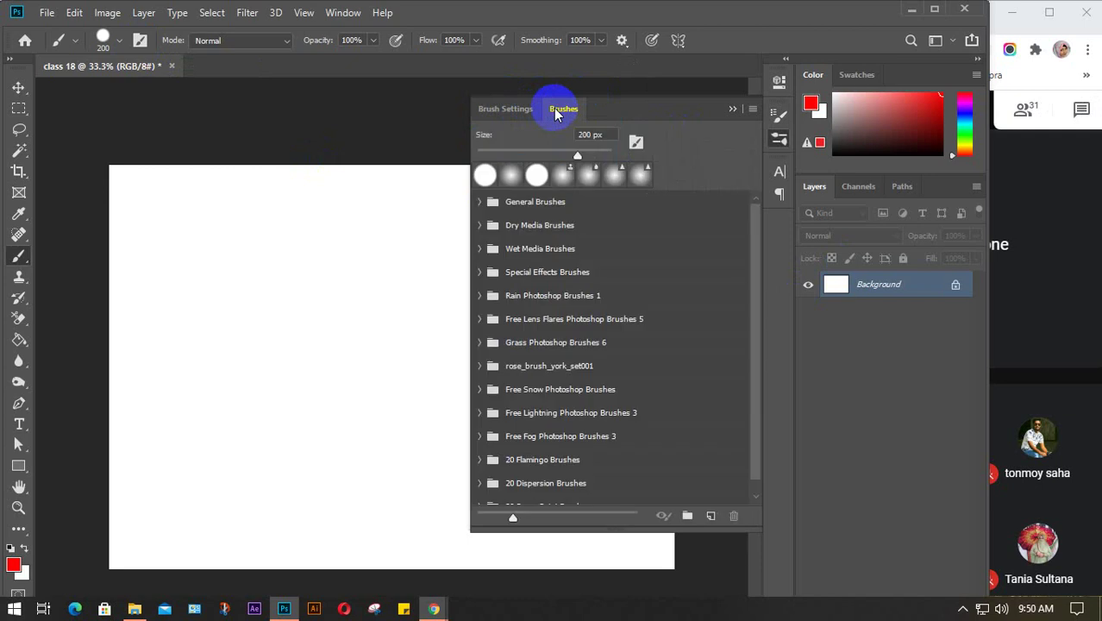
{"action": "left_click", "coordinate": [505, 109]}
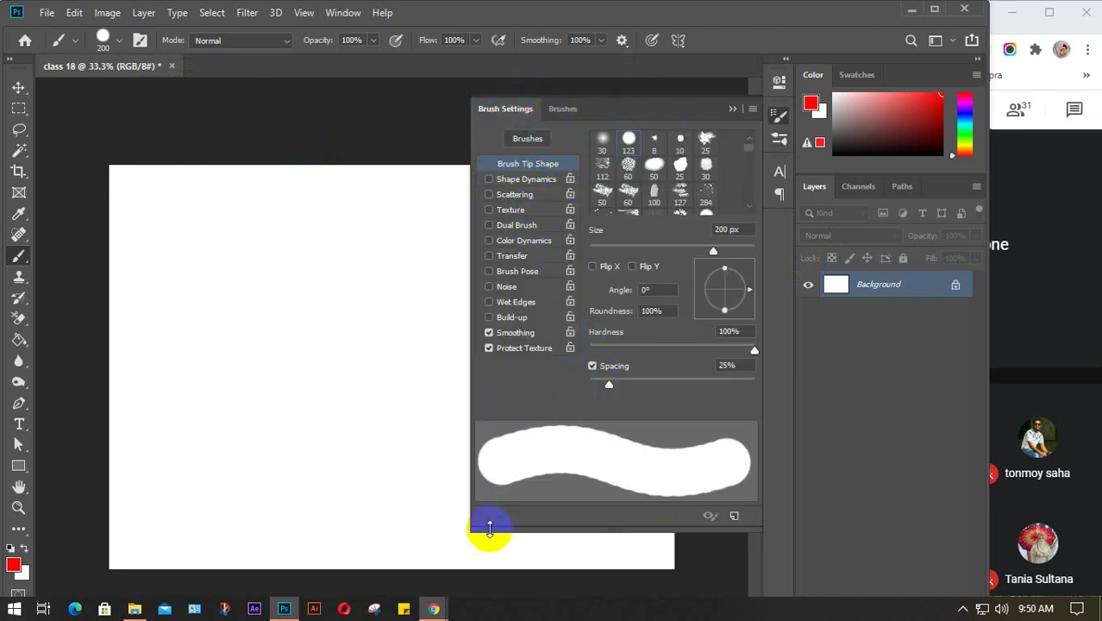
{"action": "mouse_move", "coordinate": [468, 524]}
{"action": "left_mouse_down"}
{"action": "mouse_move", "coordinate": [312, 526]}
{"action": "mouse_move", "coordinate": [335, 524]}
{"action": "left_mouse_up"}
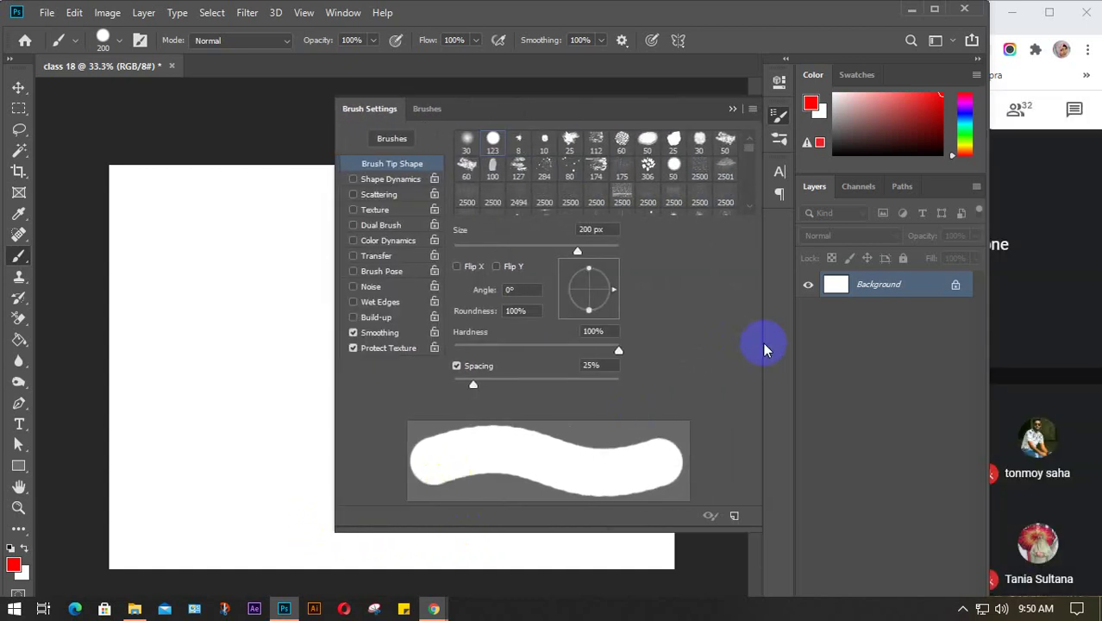
- Close the File Explorer window showing the 20 Spray Paint PS Brushes abr folder and return to Photoshop
{"action": "left_click", "coordinate": [911, 9]}
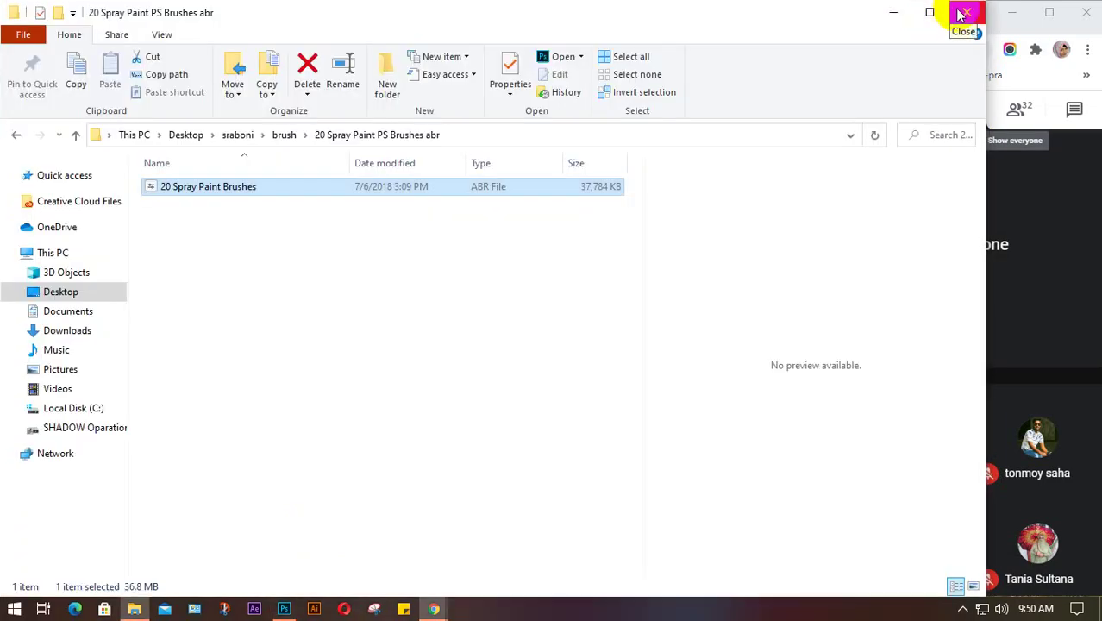
{"action": "left_click", "coordinate": [906, 10]}
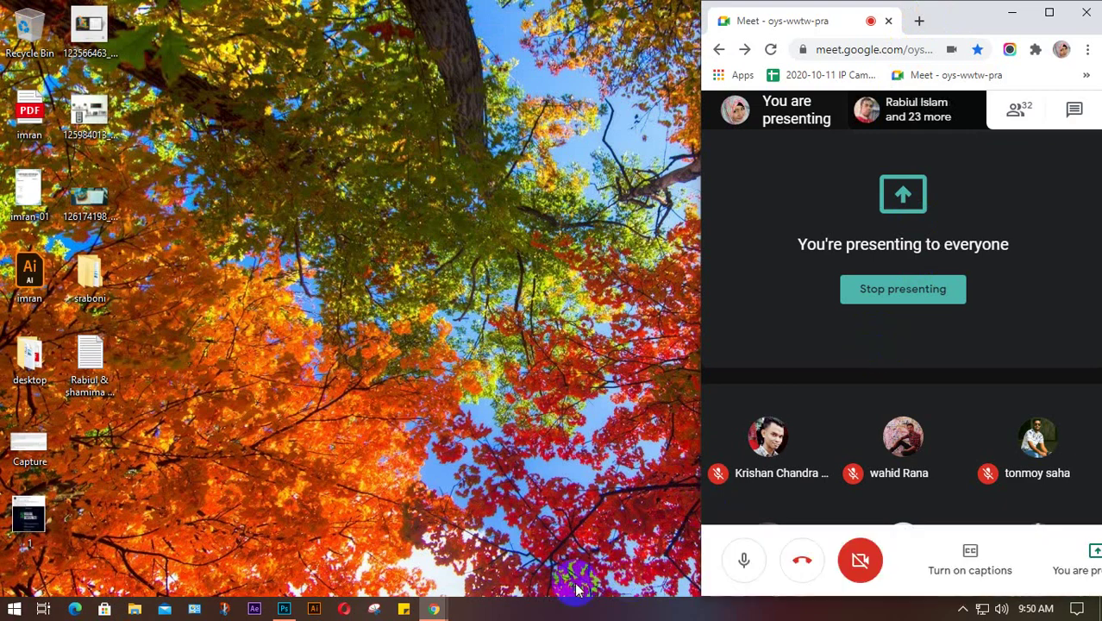
{"action": "left_click", "coordinate": [308, 586]}
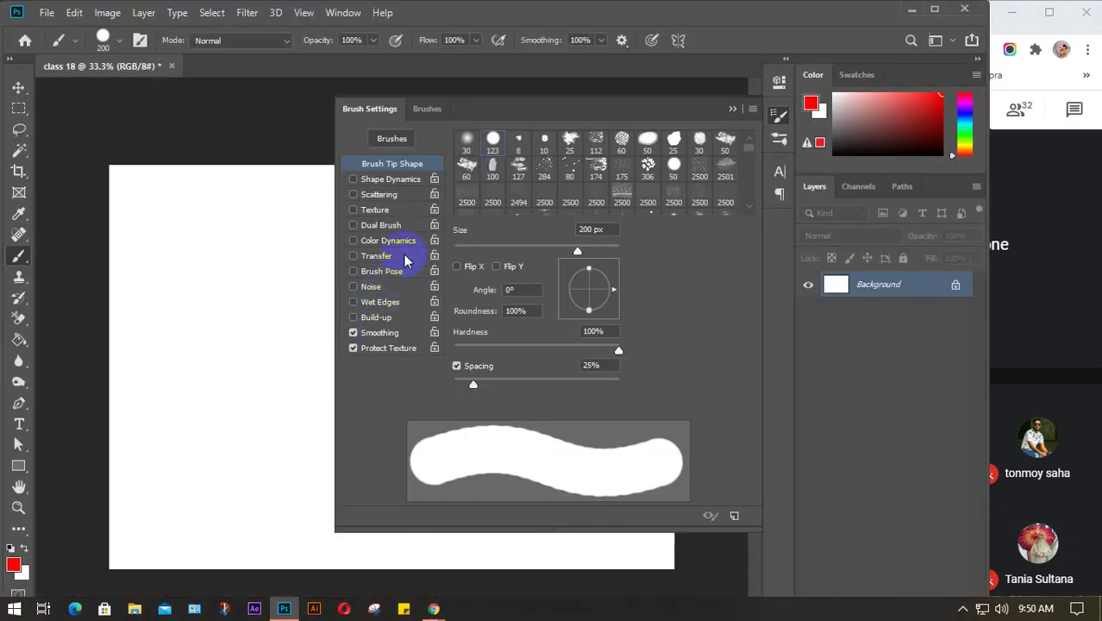
- Turn off Smoothing and Protect Texture for the brush, and narrow the Brush Settings panel to uncover more canvas
{"action": "left_click", "coordinate": [350, 347]}
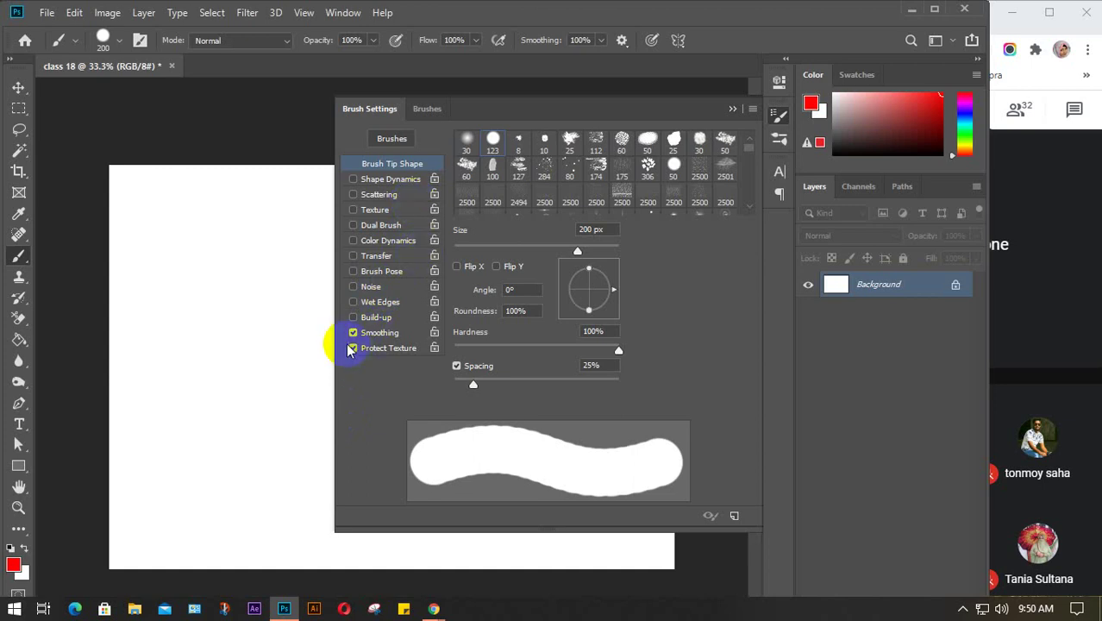
{"action": "left_click", "coordinate": [353, 333]}
{"action": "left_click", "coordinate": [353, 348]}
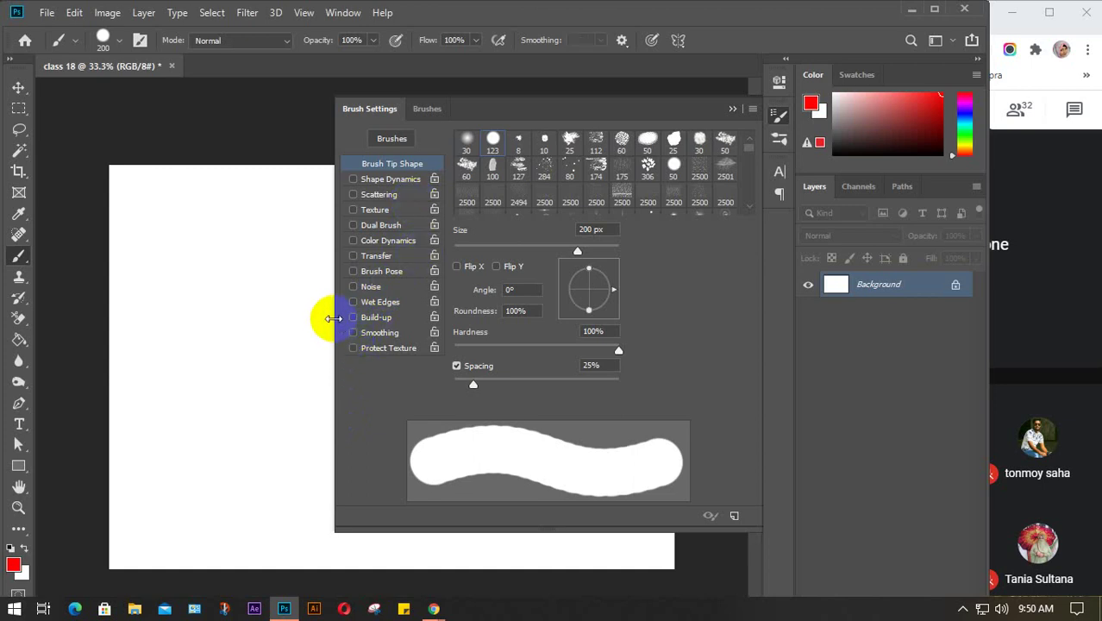
{"action": "left_click_drag", "start_coordinate": [332, 315], "coordinate": [429, 329]}
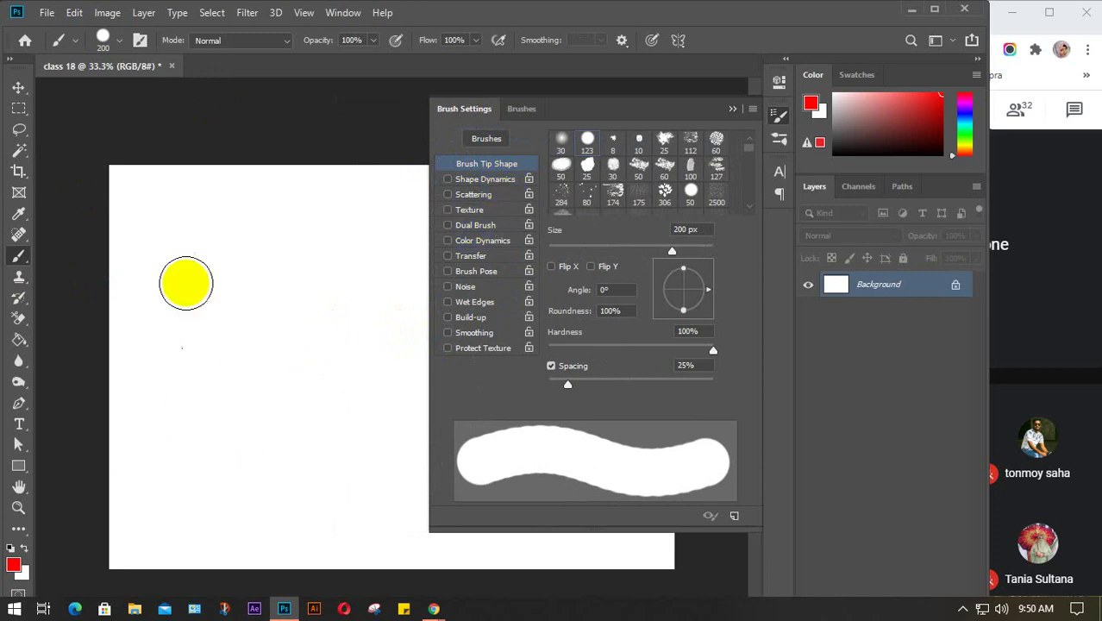
- Paint three thick red strokes with the 200 px hard round brush while switching Shape Dynamics on and off, leaving it enabled
{"action": "left_click", "coordinate": [447, 179]}
{"action": "mouse_move", "coordinate": [216, 453]}
{"action": "left_mouse_down"}
{"action": "mouse_move", "coordinate": [223, 401]}
{"action": "mouse_move", "coordinate": [278, 330]}
{"action": "mouse_move", "coordinate": [280, 299]}
{"action": "mouse_move", "coordinate": [280, 323]}
{"action": "mouse_move", "coordinate": [273, 285]}
{"action": "mouse_move", "coordinate": [277, 345]}
{"action": "mouse_move", "coordinate": [208, 434]}
{"action": "mouse_move", "coordinate": [211, 458]}
{"action": "mouse_move", "coordinate": [214, 427]}
{"action": "mouse_move", "coordinate": [281, 298]}
{"action": "mouse_move", "coordinate": [256, 364]}
{"action": "mouse_move", "coordinate": [214, 419]}
{"action": "mouse_move", "coordinate": [217, 435]}
{"action": "left_mouse_up"}
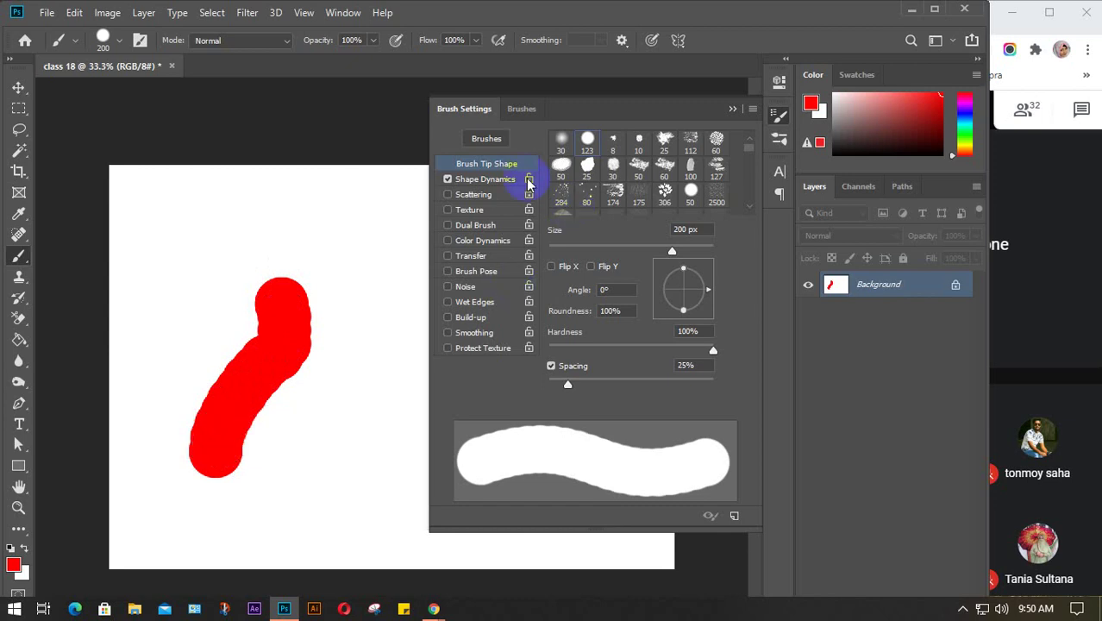
{"action": "mouse_move", "coordinate": [304, 460]}
{"action": "left_mouse_down"}
{"action": "mouse_move", "coordinate": [362, 341]}
{"action": "mouse_move", "coordinate": [357, 273]}
{"action": "mouse_move", "coordinate": [369, 283]}
{"action": "mouse_move", "coordinate": [366, 296]}
{"action": "mouse_move", "coordinate": [357, 283]}
{"action": "mouse_move", "coordinate": [355, 364]}
{"action": "mouse_move", "coordinate": [327, 433]}
{"action": "mouse_move", "coordinate": [300, 464]}
{"action": "left_mouse_up"}
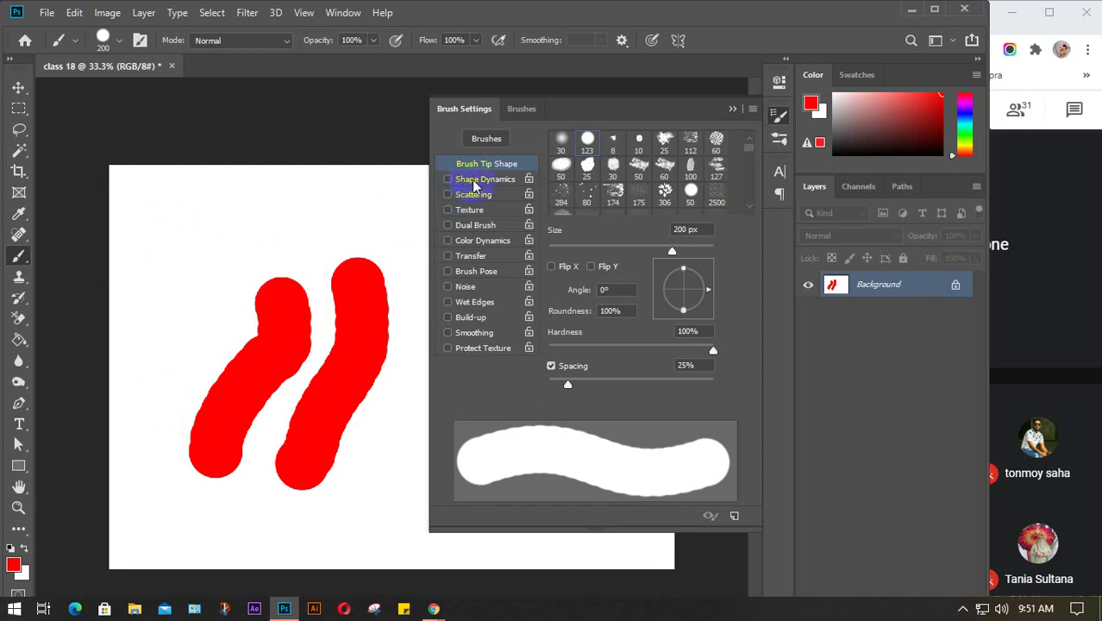
{"action": "left_click_drag", "start_coordinate": [167, 218], "coordinate": [151, 405]}
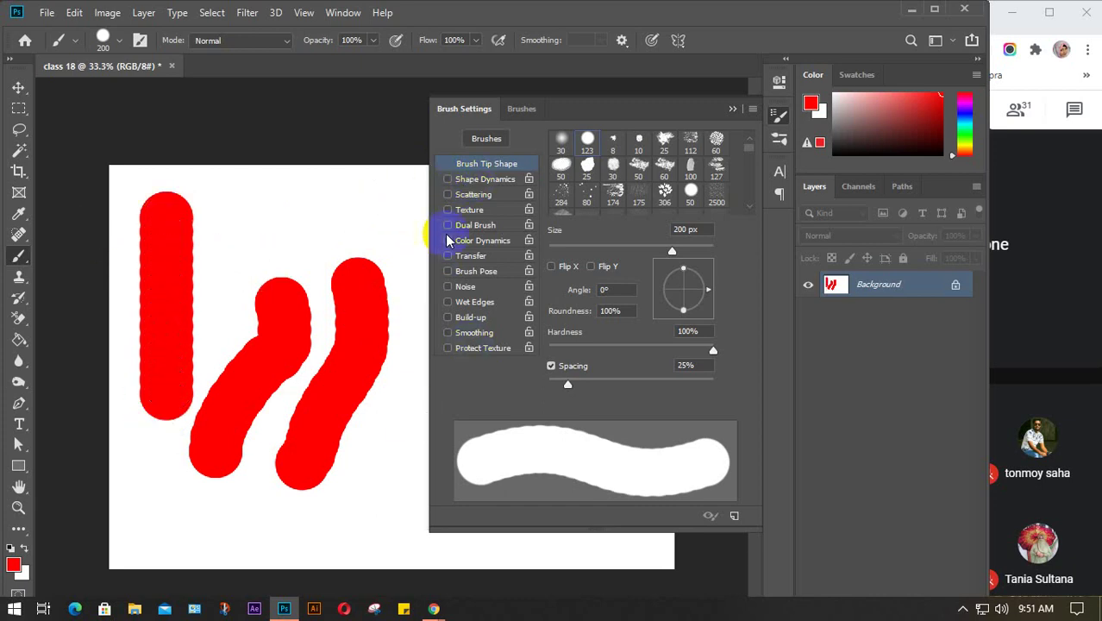
{"action": "left_click", "coordinate": [446, 178]}
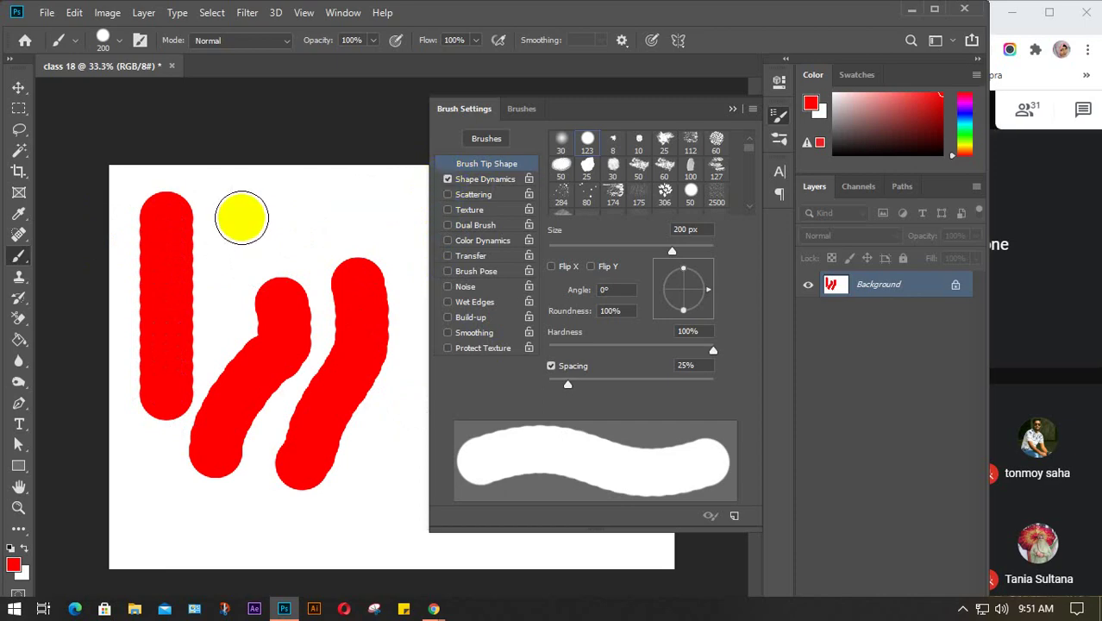
- Paint another vertical red stroke on the Background, then undo all the brush strokes to restore a blank canvas
{"action": "left_click_drag", "start_coordinate": [239, 219], "coordinate": [236, 377]}
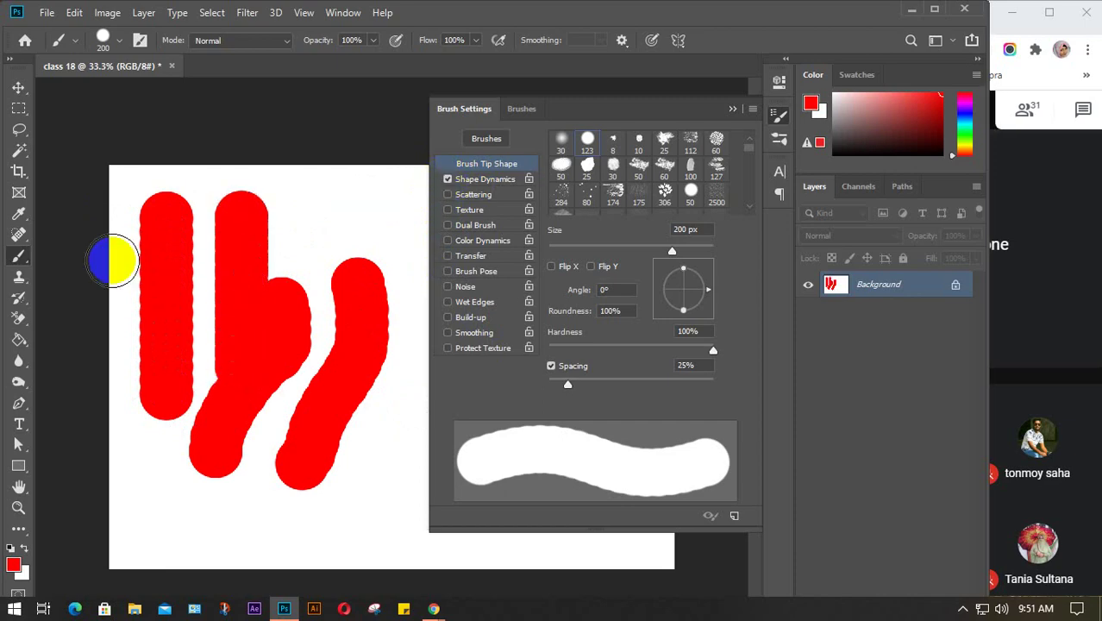
{"action": "left_click", "coordinate": [17, 91]}
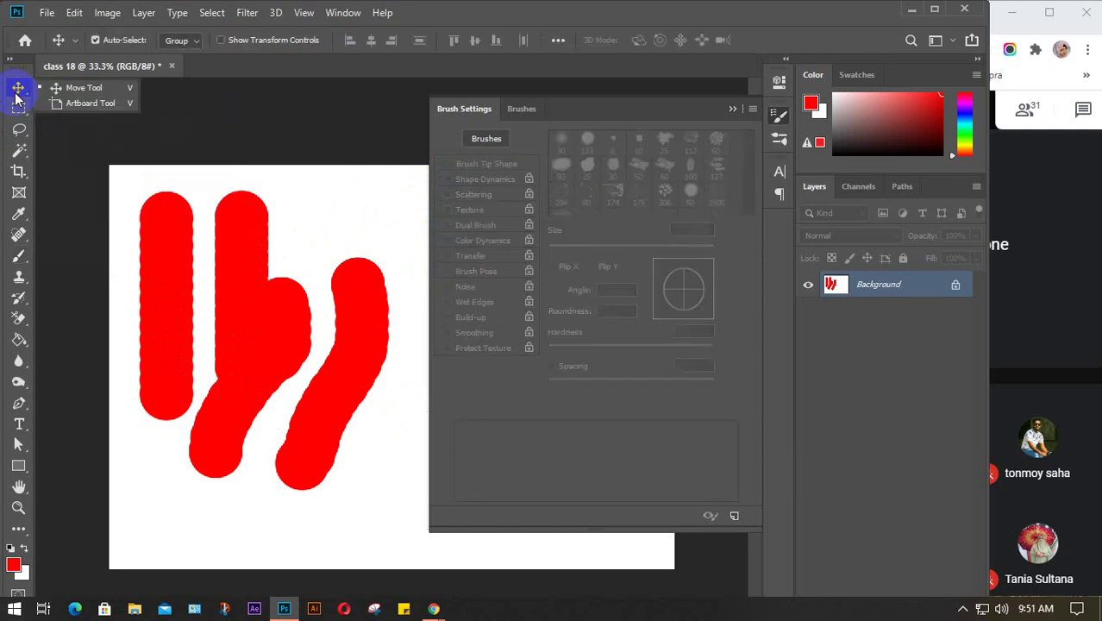
{"action": "key", "text": "ctrl+z"}
{"action": "key", "text": "ctrl+z"}
{"action": "key", "text": "ctrl+z"}
{"action": "key", "text": "ctrl+z"}
{"action": "key", "text": "ctrl+z"}
{"action": "key", "text": "ctrl+z"}
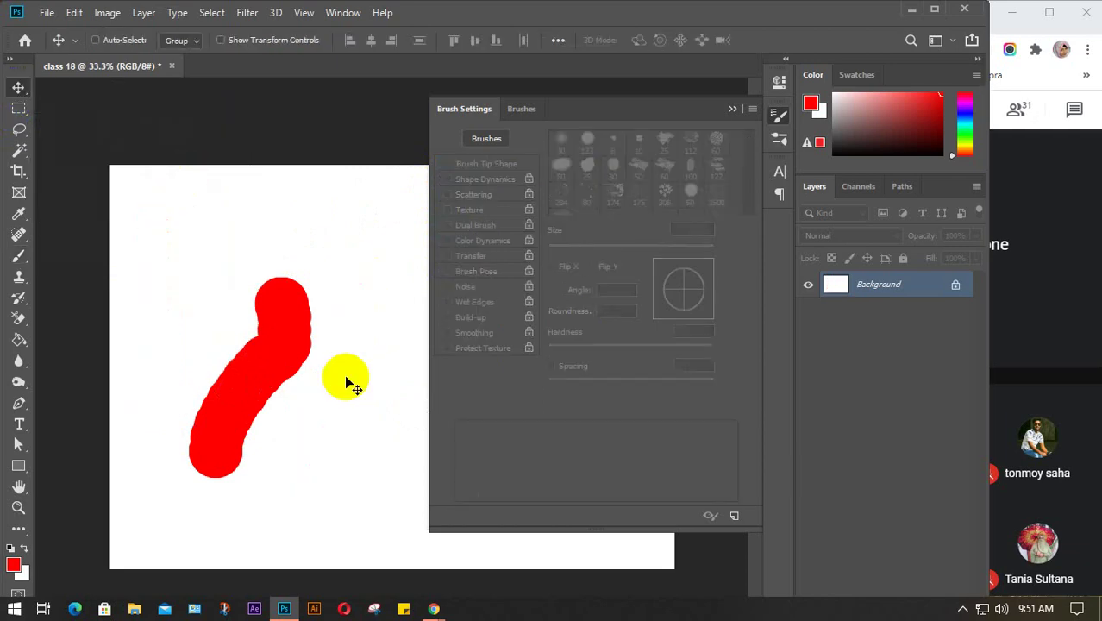
{"action": "key", "text": "ctrl+z"}
{"action": "key", "text": "ctrl+z"}
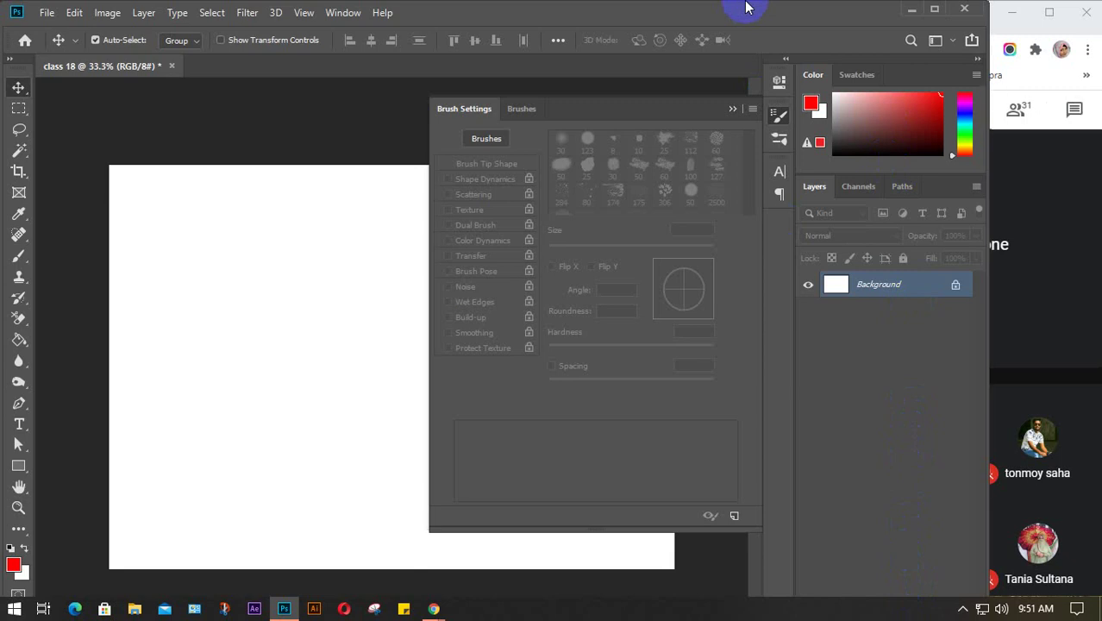
- Maximize the application window so that it fills the screen
{"action": "left_click", "coordinate": [249, 325]}
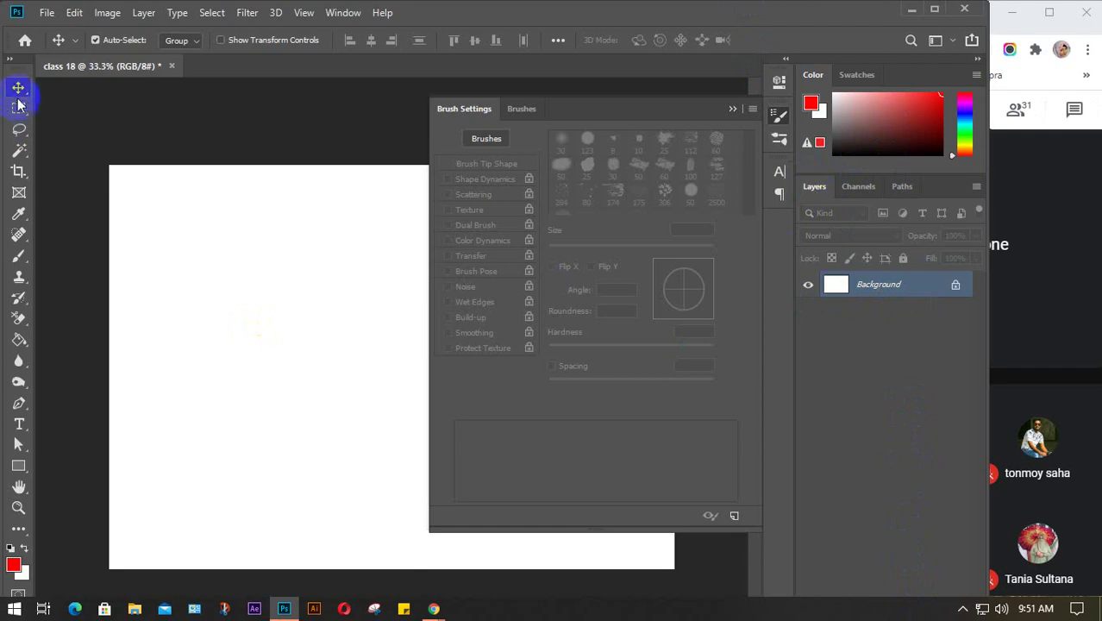
{"action": "left_click", "coordinate": [934, 16]}
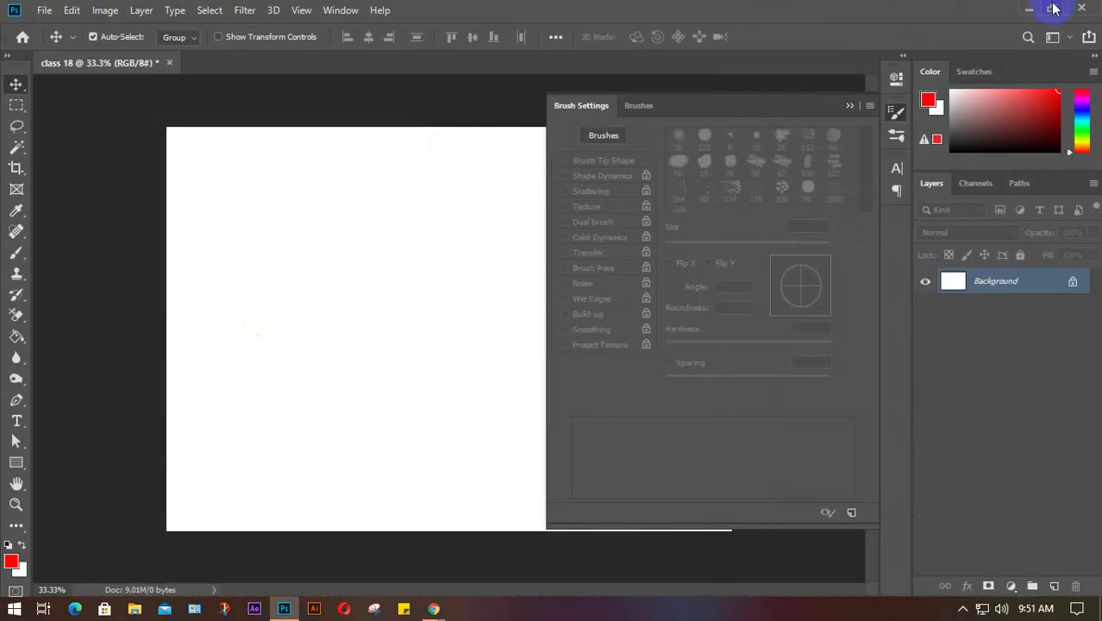
{"action": "left_click", "coordinate": [1054, 8]}
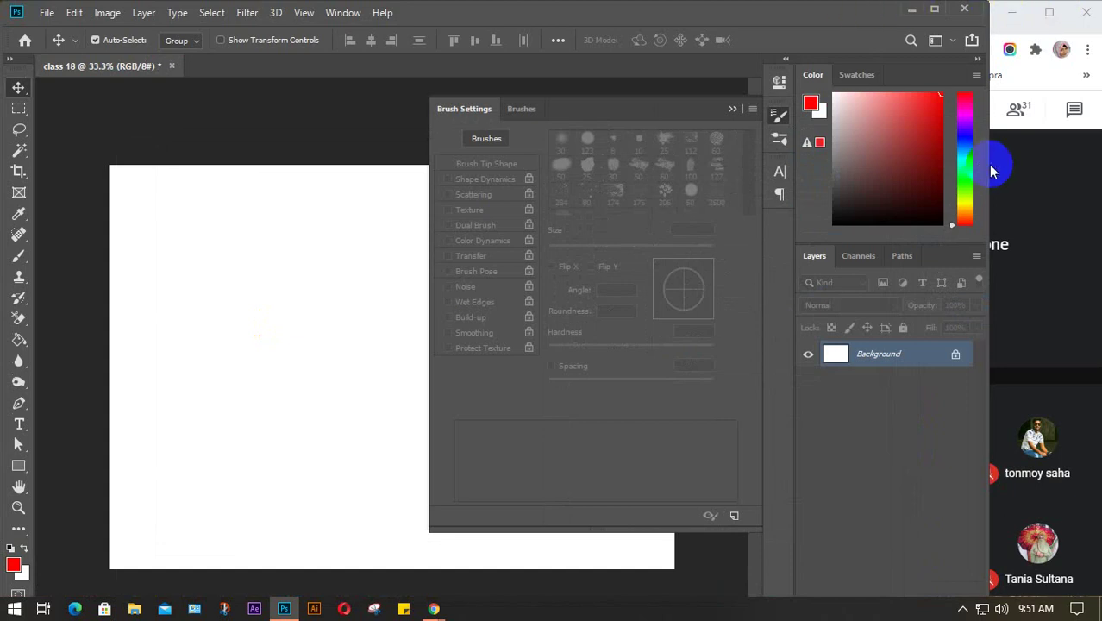
{"action": "left_click_drag", "start_coordinate": [988, 164], "coordinate": [907, 153]}
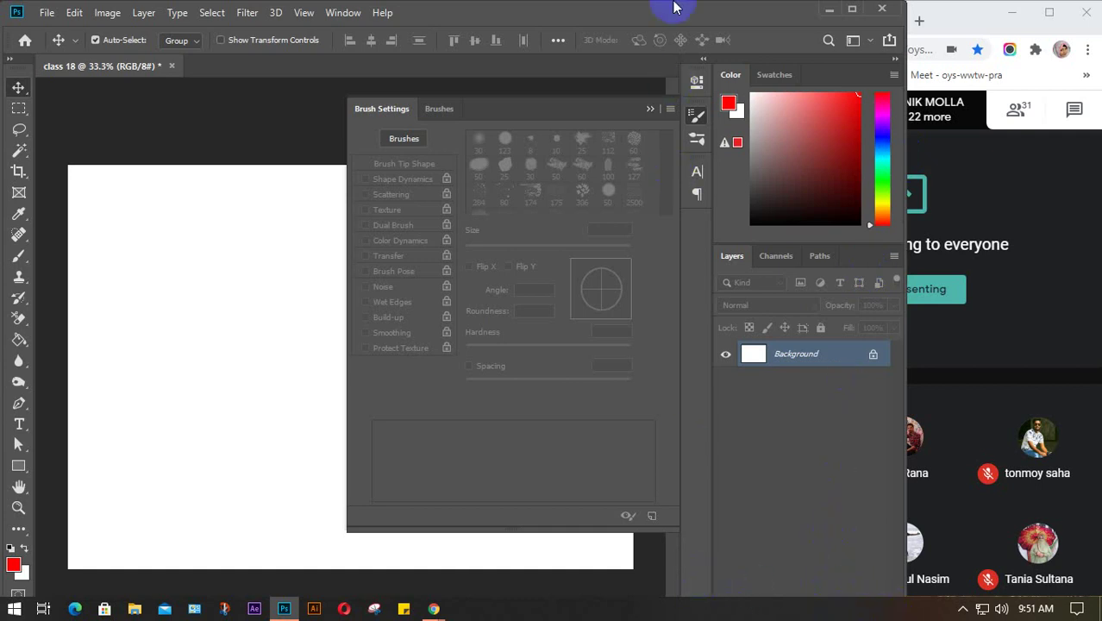
{"action": "left_click_drag", "start_coordinate": [709, 21], "coordinate": [711, 38]}
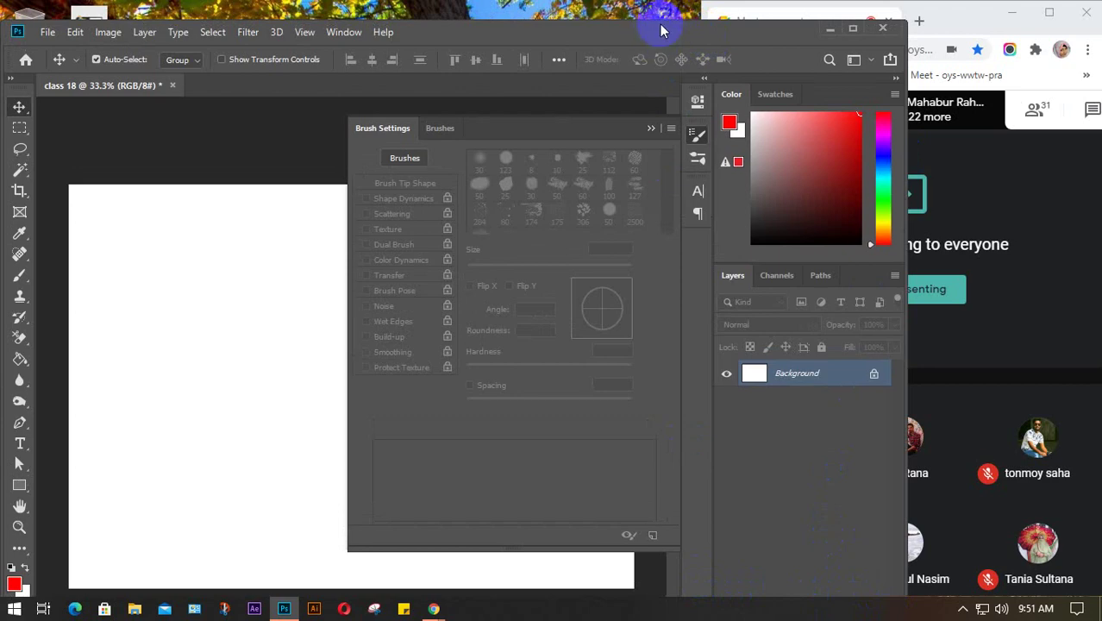
{"action": "left_click_drag", "start_coordinate": [658, 30], "coordinate": [672, 8]}
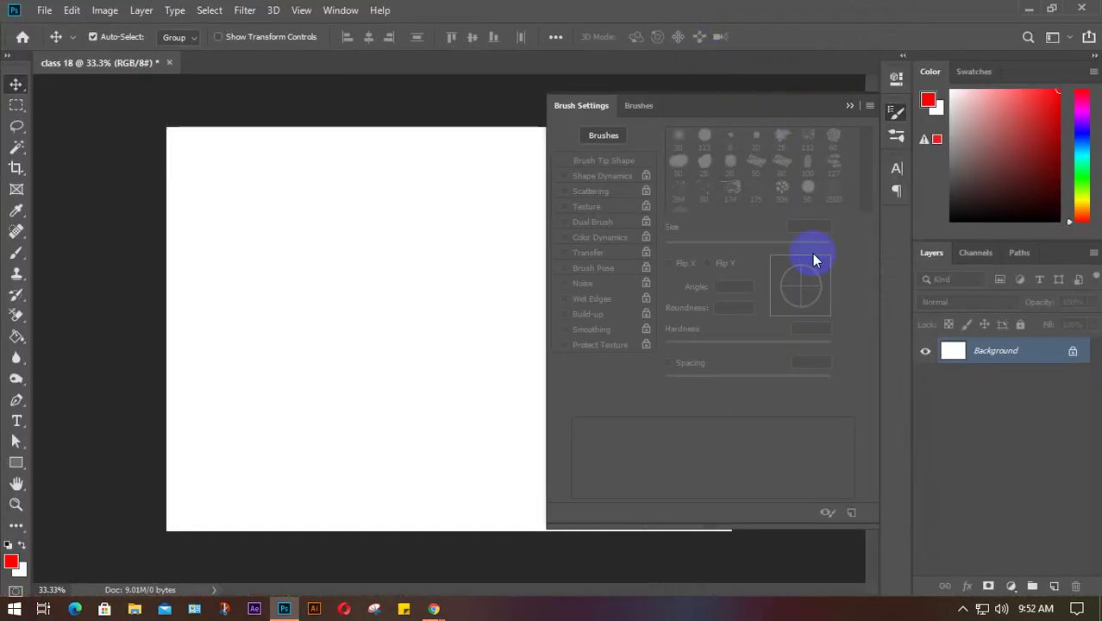
- Add five empty layers above the Background and shrink the color area to leave more room for the layer list
{"action": "left_click", "coordinate": [1055, 586]}
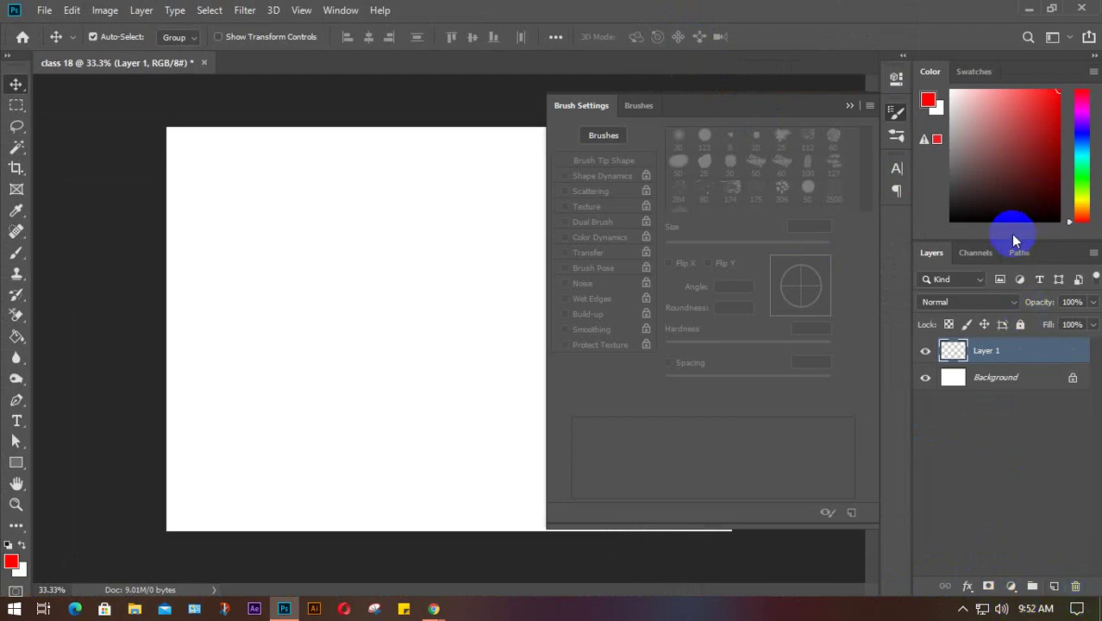
{"action": "left_click_drag", "start_coordinate": [1013, 240], "coordinate": [1009, 179]}
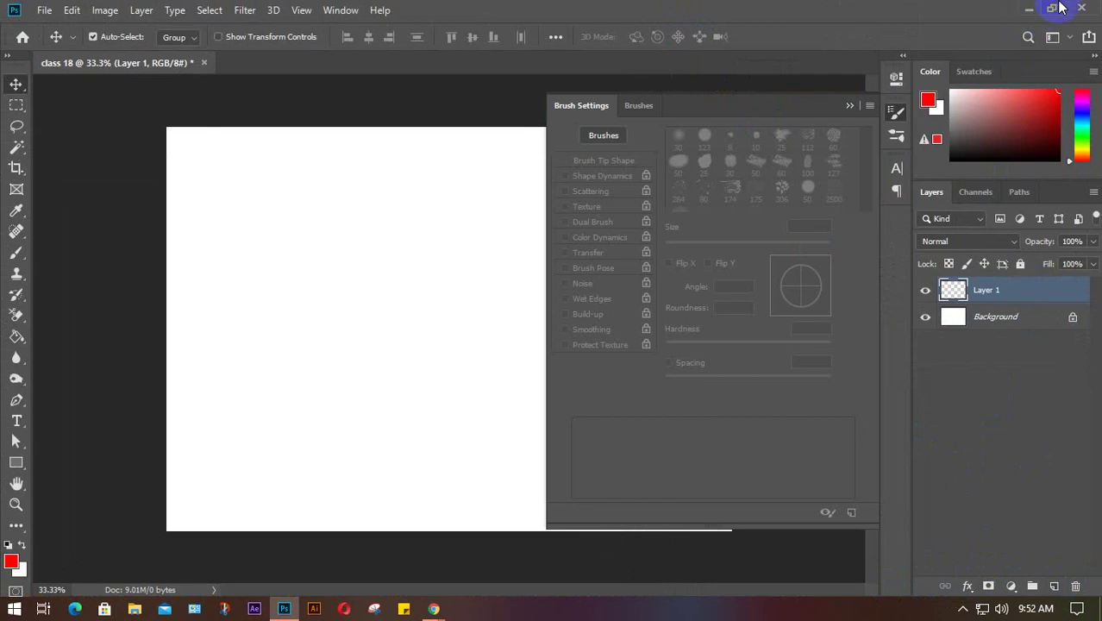
{"action": "left_click", "coordinate": [1054, 587]}
{"action": "left_click", "coordinate": [1054, 587]}
{"action": "left_click", "coordinate": [1054, 587]}
{"action": "left_click", "coordinate": [1054, 586]}
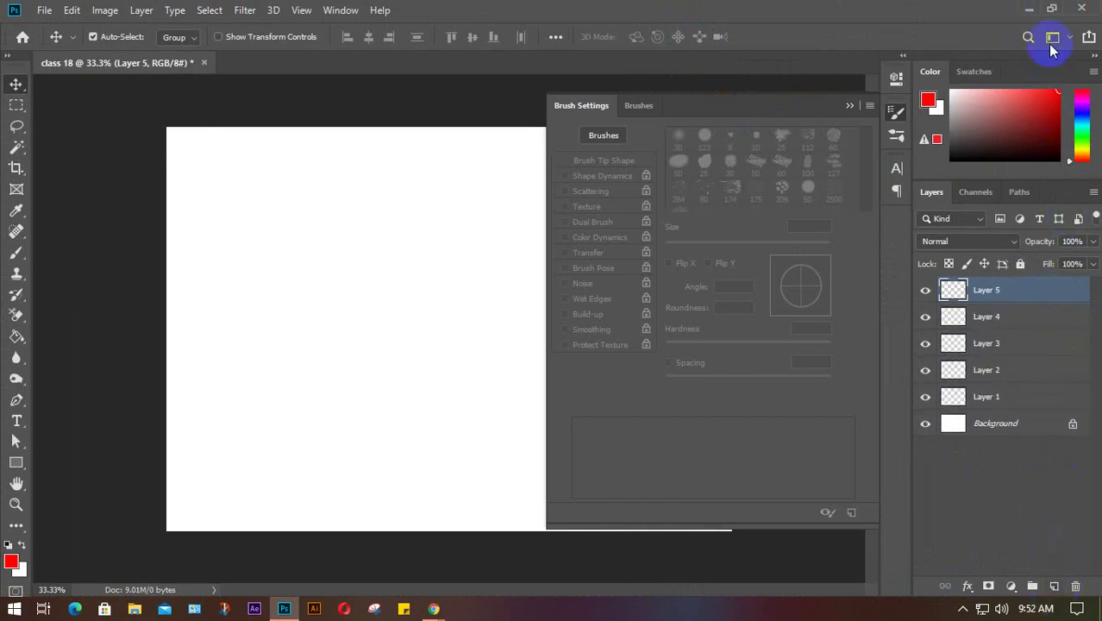
- Restore the window from full screen, move it to the screen corner and widen it over most of the meeting window
{"action": "left_click", "coordinate": [1051, 9]}
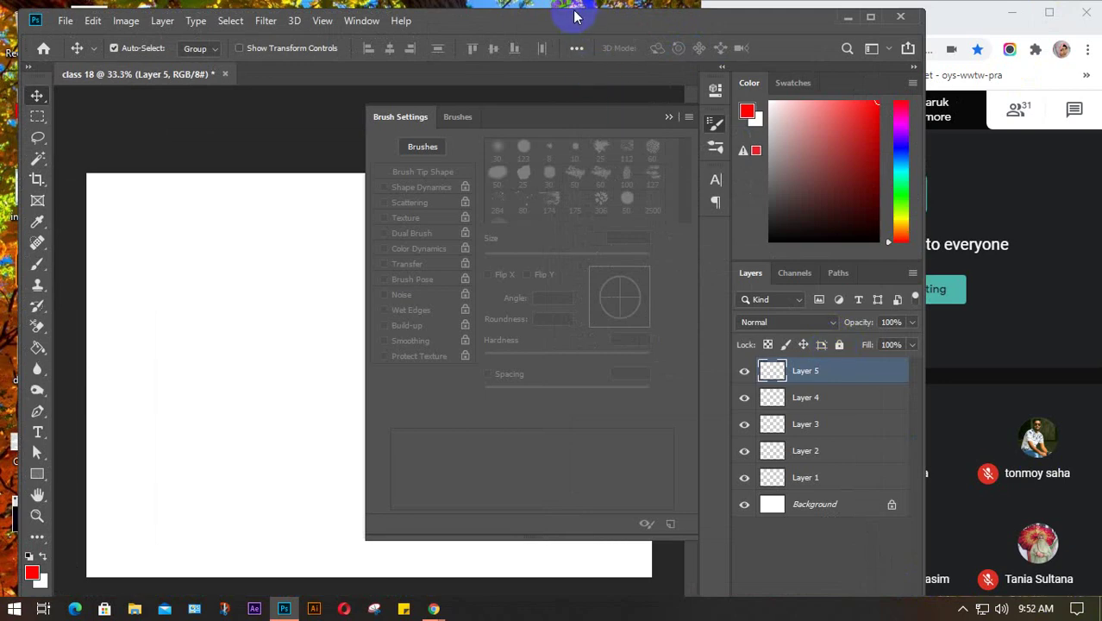
{"action": "left_click_drag", "start_coordinate": [559, 19], "coordinate": [533, 10]}
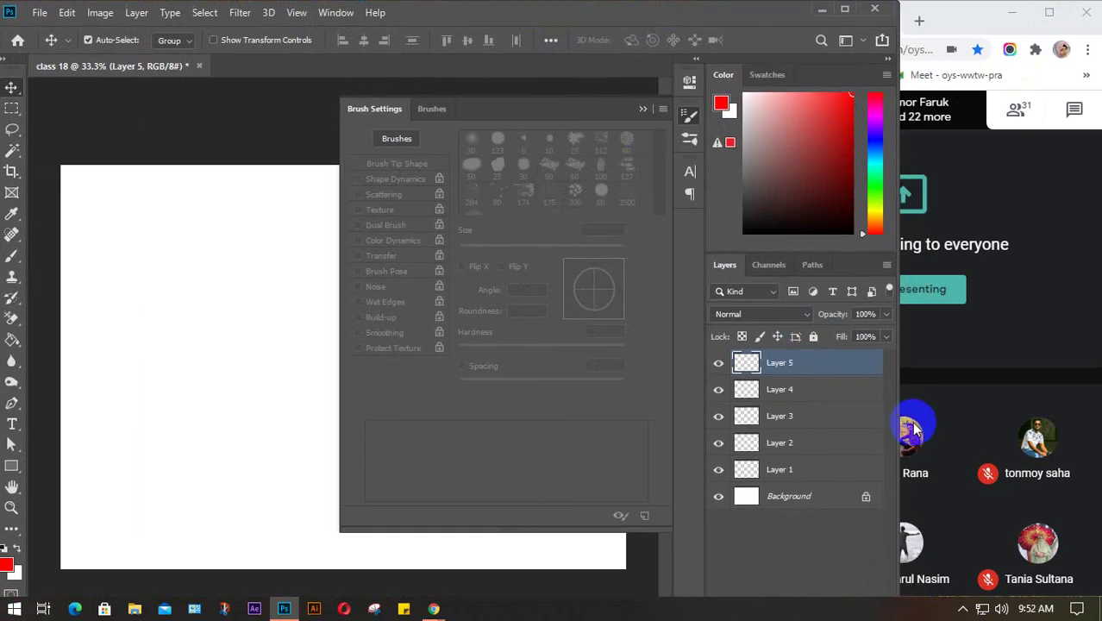
{"action": "left_click_drag", "start_coordinate": [900, 399], "coordinate": [1001, 403]}
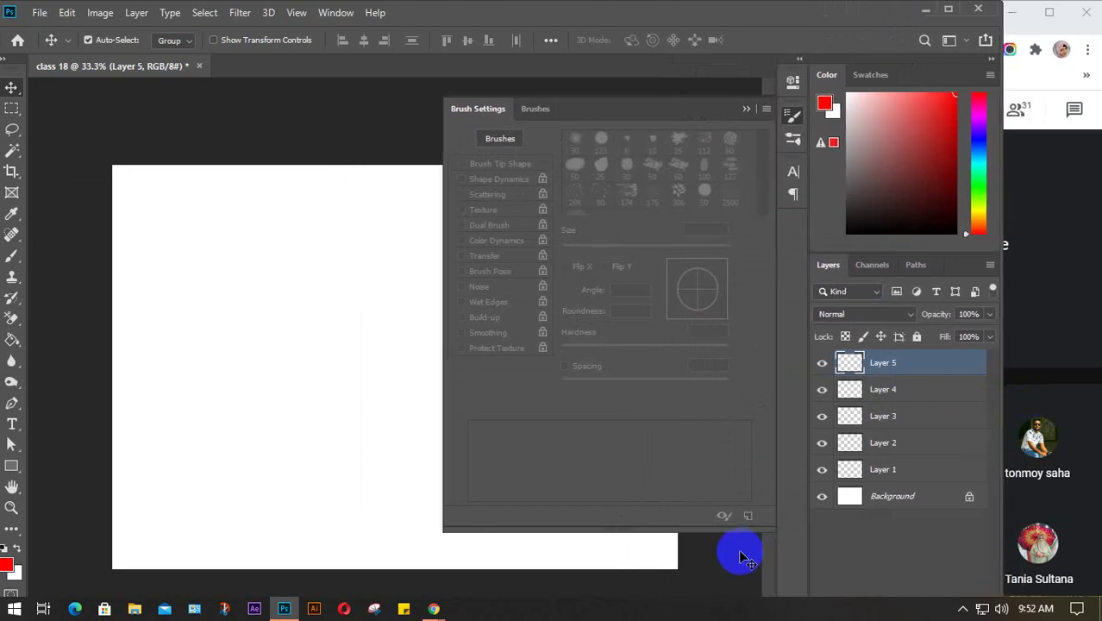
- On Layer 1, paint a long vertical red stroke with the 200 px Brush tool and Shape Dynamics turned off
{"action": "left_click", "coordinate": [897, 474]}
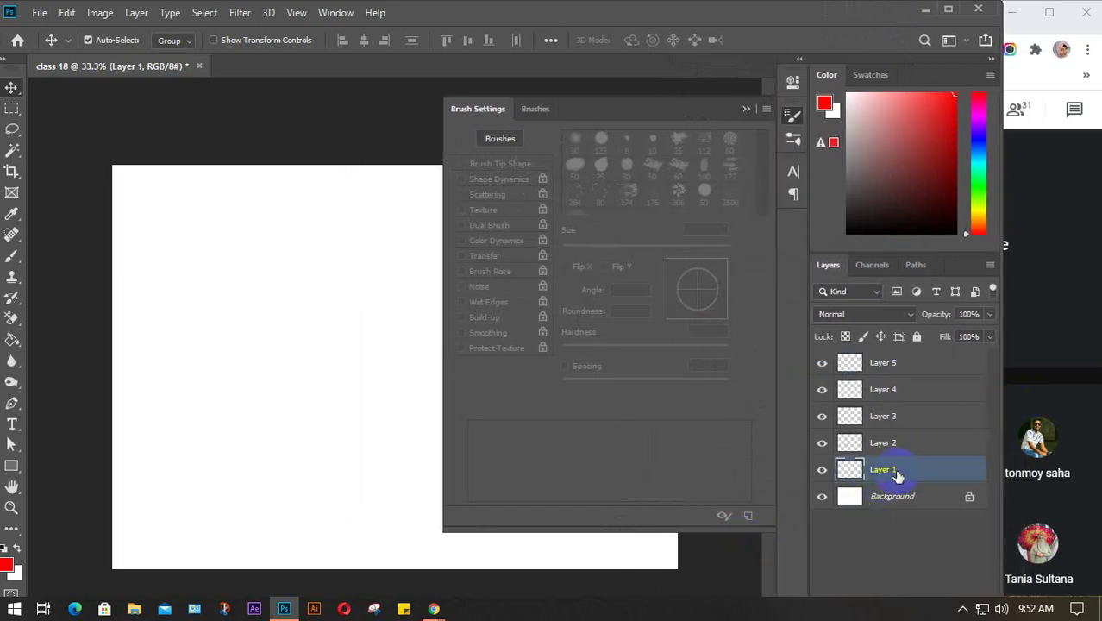
{"action": "left_click", "coordinate": [12, 256]}
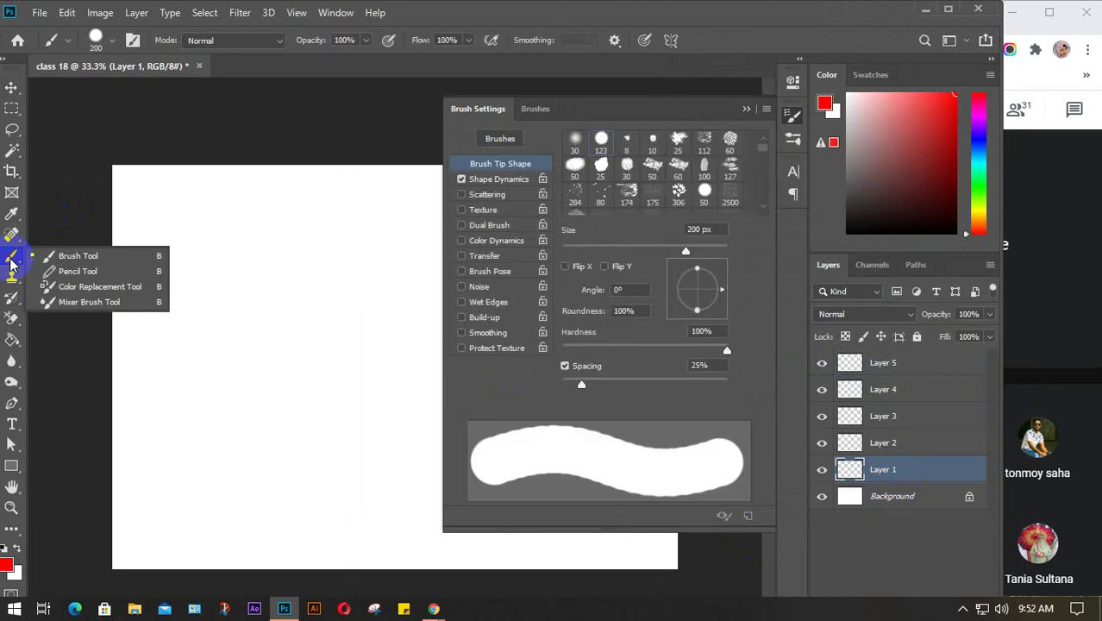
{"action": "left_click", "coordinate": [462, 180]}
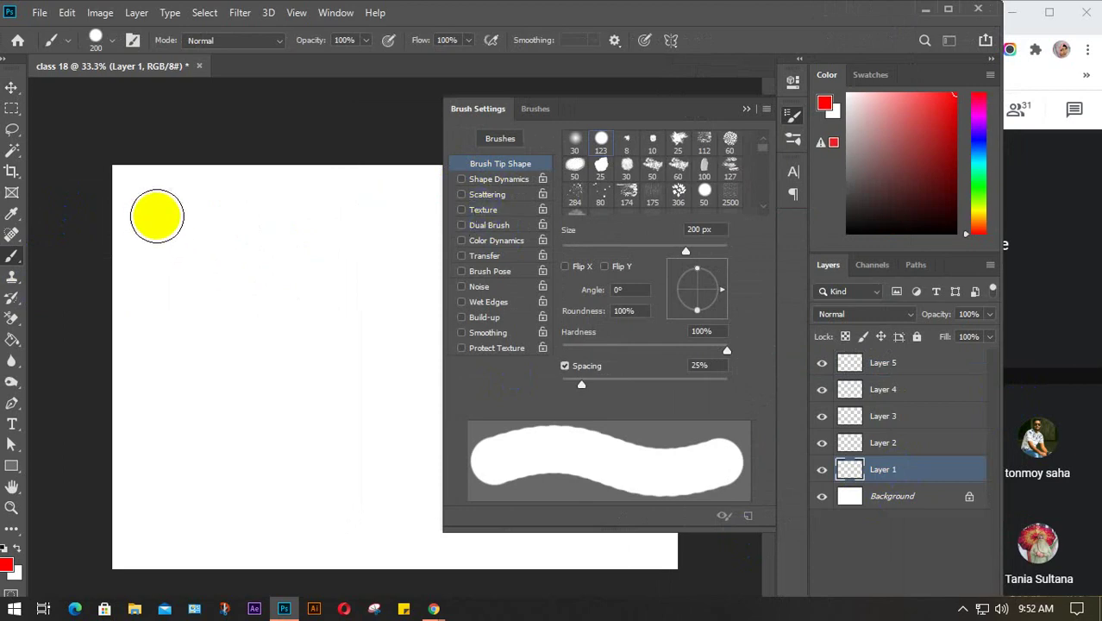
{"action": "left_click_drag", "start_coordinate": [157, 214], "coordinate": [157, 479]}
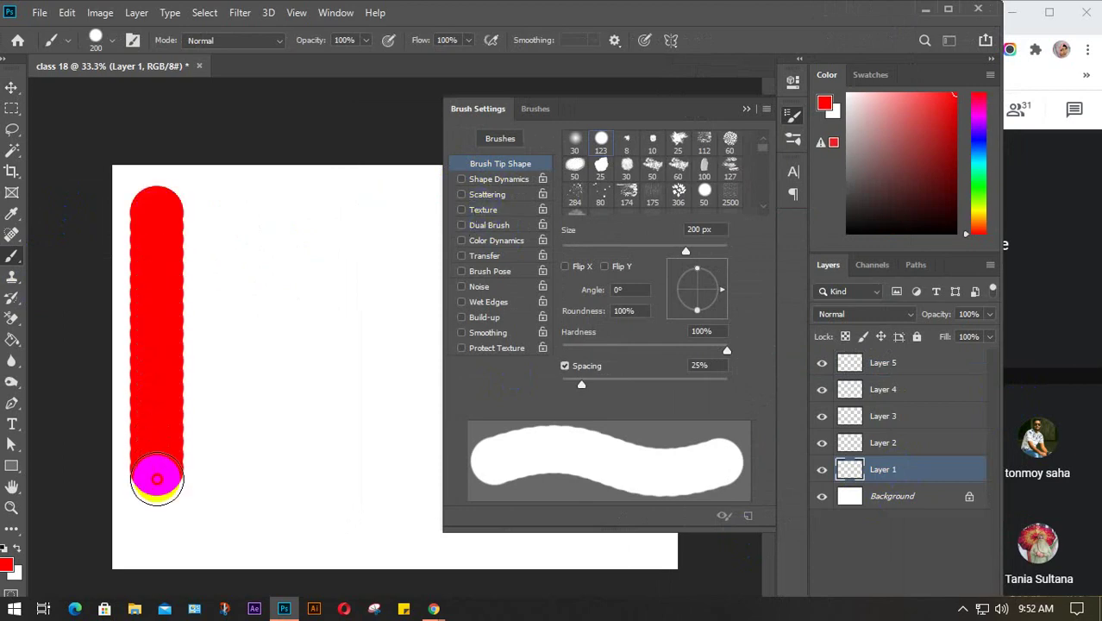
- Turn on Shape Dynamics and paint a second vertical red stroke beside the first on Layer 1
{"action": "left_click", "coordinate": [461, 179]}
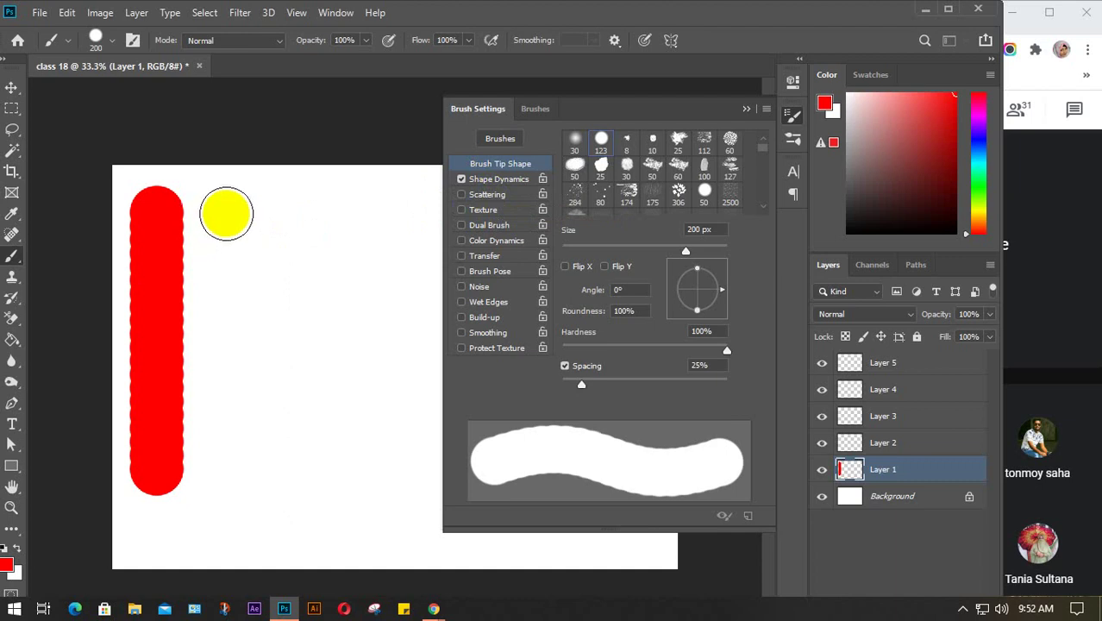
{"action": "left_click_drag", "start_coordinate": [226, 214], "coordinate": [226, 247], "text": "shift"}
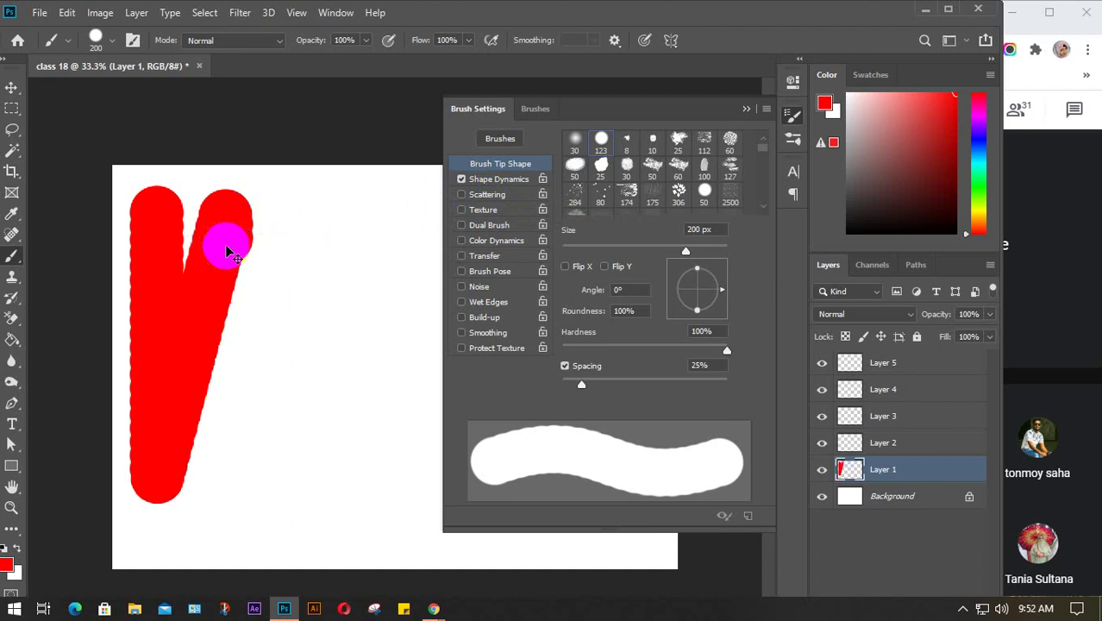
{"action": "key", "text": "ctrl+z"}
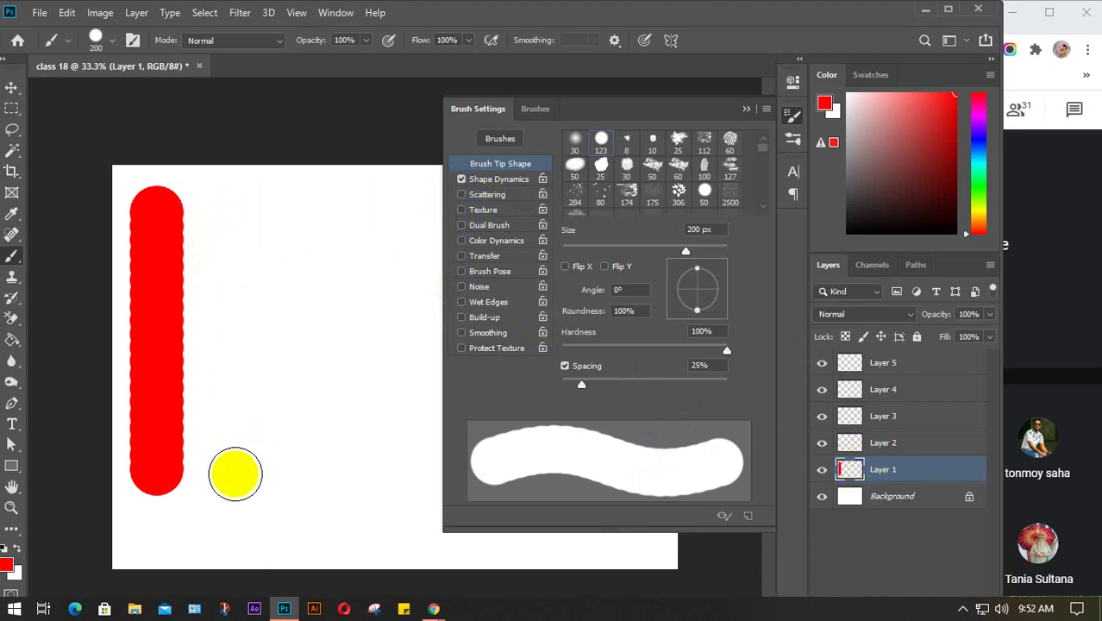
{"action": "left_click_drag", "start_coordinate": [235, 474], "coordinate": [259, 196]}
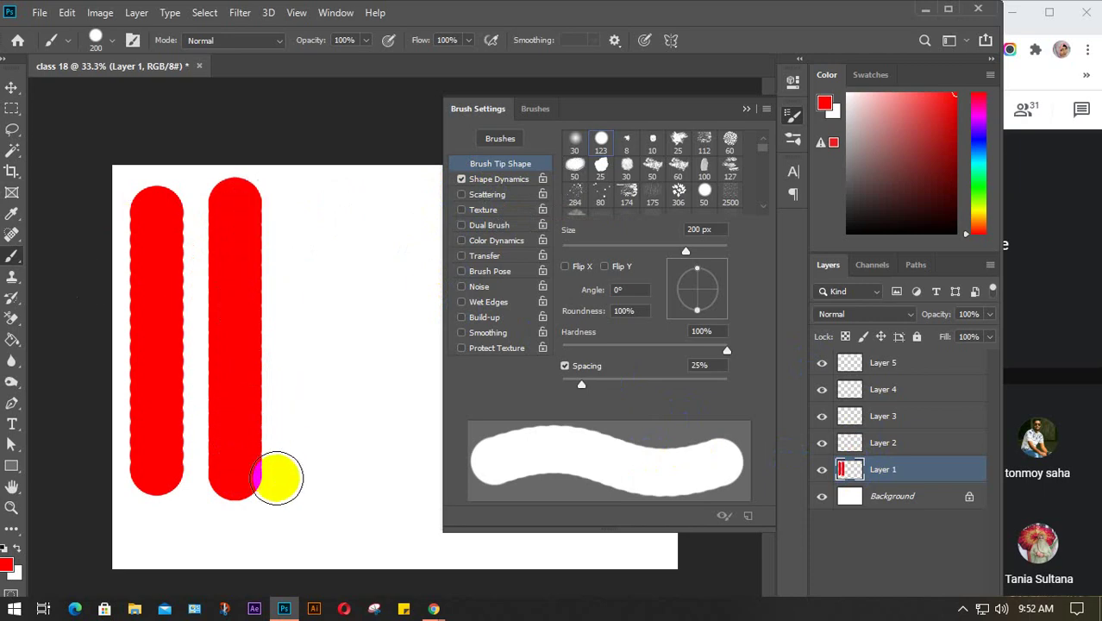
- Undo the second red stroke on Layer 1 and repaint it as a straight vertical stroke beside the first
{"action": "scroll", "coordinate": [191, 413], "scroll_direction": "up", "scroll_amount": 3}
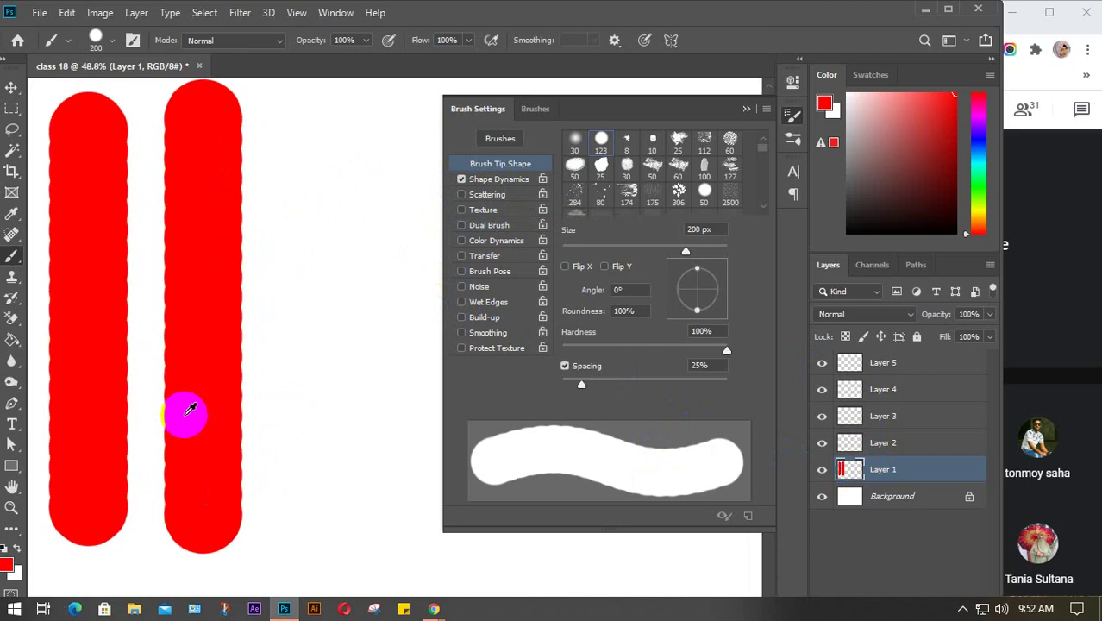
{"action": "scroll", "coordinate": [191, 413], "scroll_direction": "down", "scroll_amount": 2}
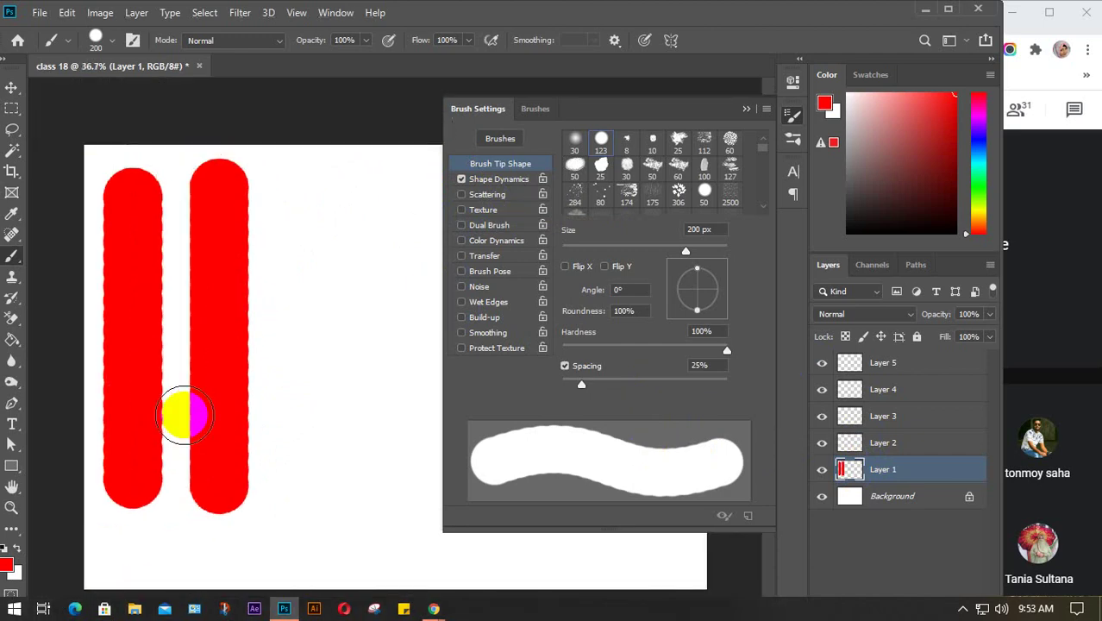
{"action": "scroll", "coordinate": [192, 413], "scroll_direction": "up", "scroll_amount": 5}
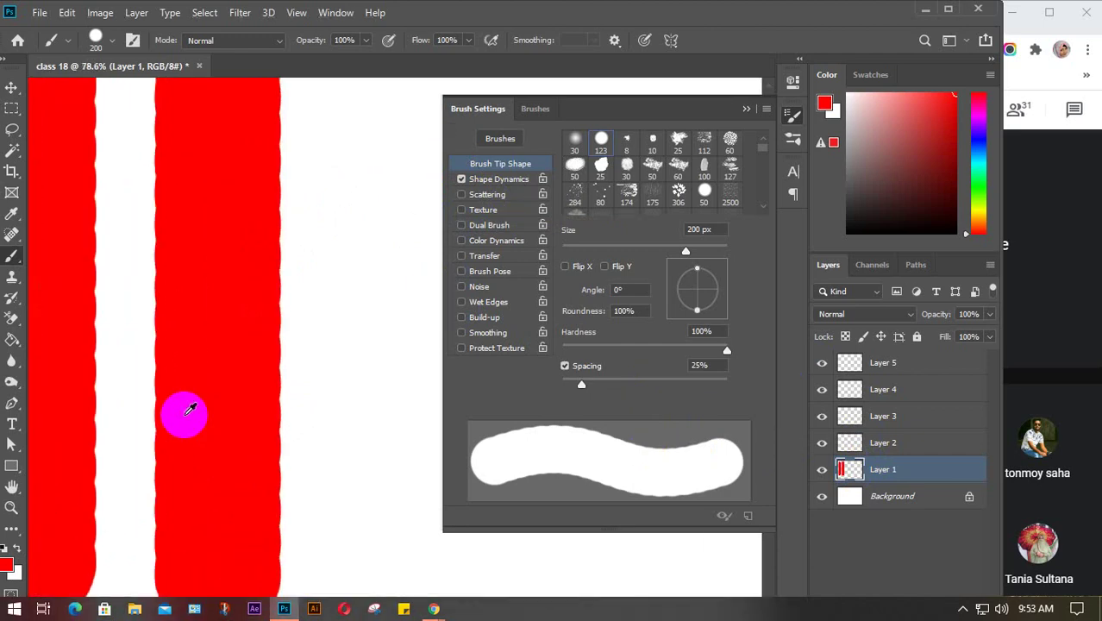
{"action": "scroll", "coordinate": [189, 412], "scroll_direction": "down", "scroll_amount": 5}
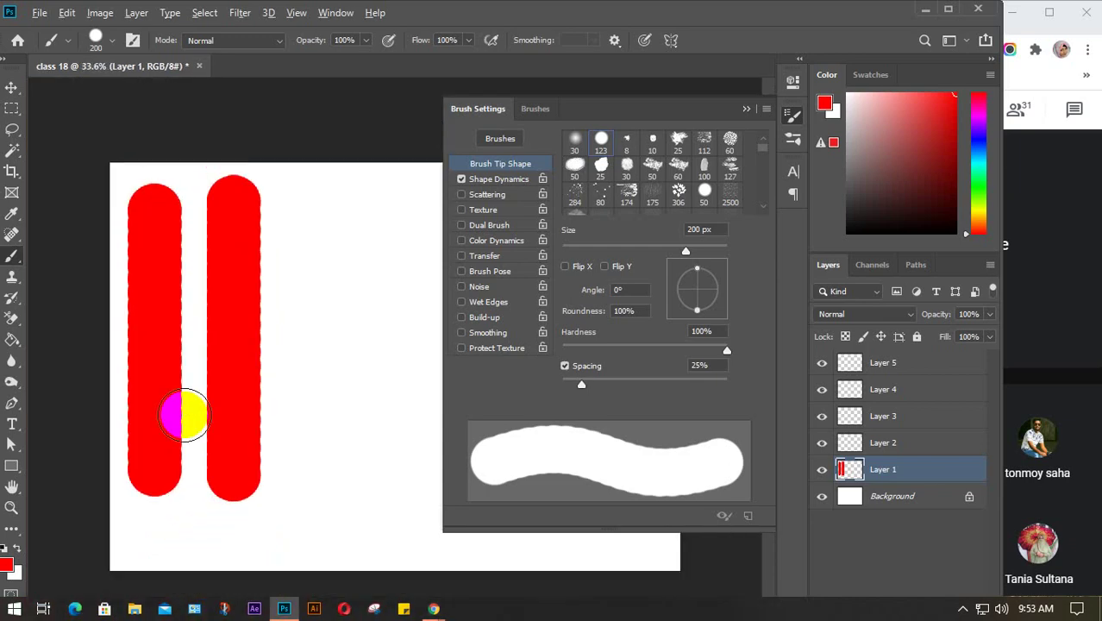
{"action": "scroll", "coordinate": [190, 412], "scroll_direction": "up", "scroll_amount": 1}
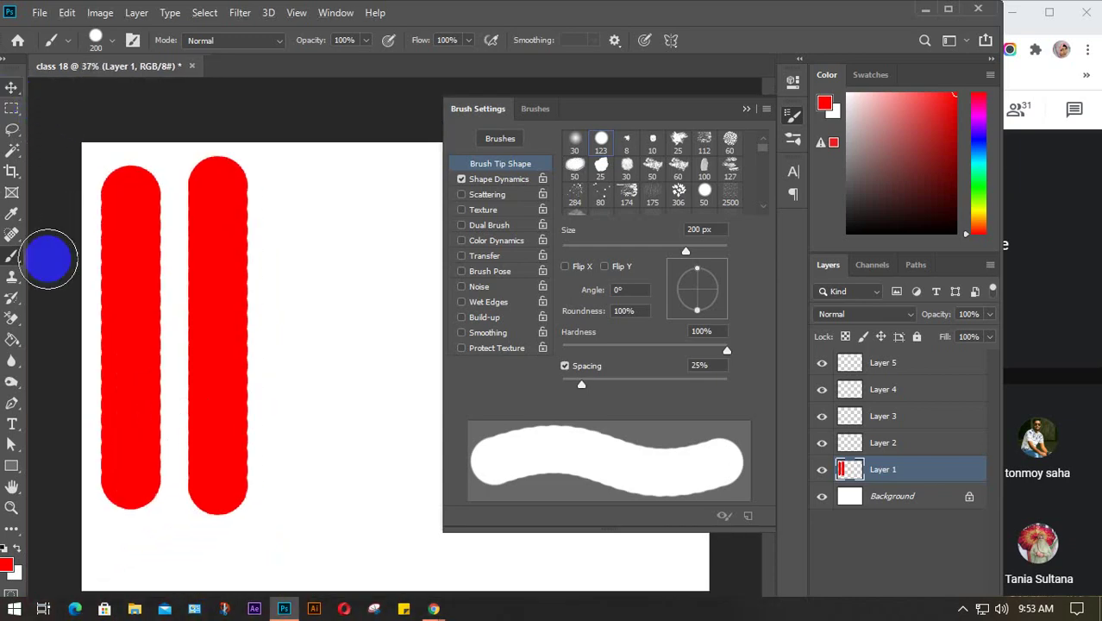
{"action": "left_click", "coordinate": [216, 320]}
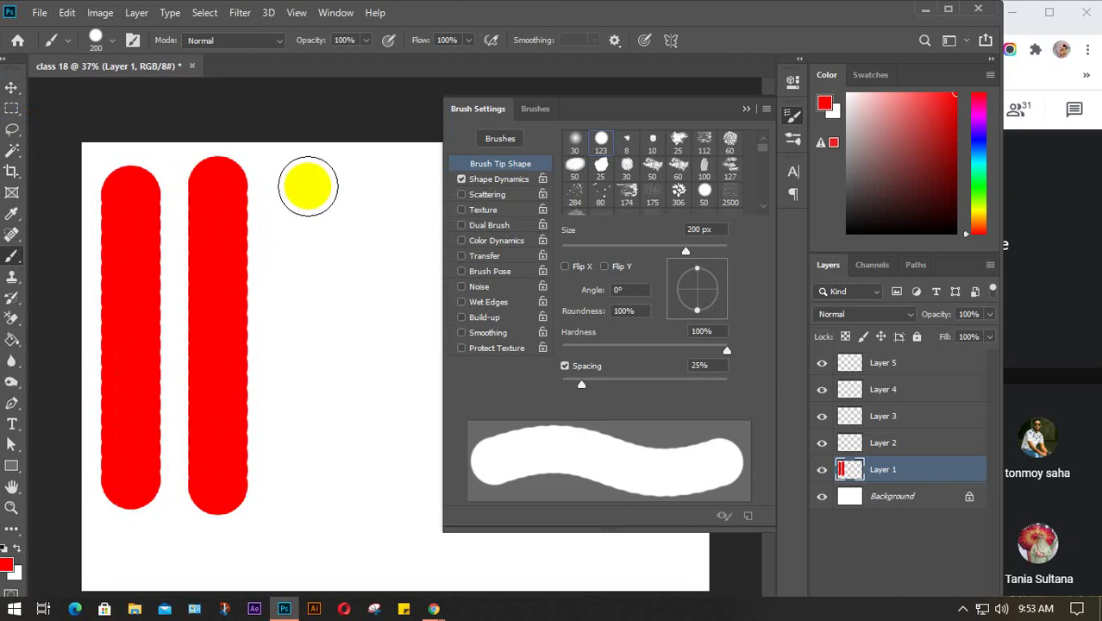
{"action": "mouse_move", "coordinate": [246, 185]}
{"action": "left_mouse_down"}
{"action": "mouse_move", "coordinate": [308, 242]}
{"action": "mouse_move", "coordinate": [315, 492]}
{"action": "mouse_move", "coordinate": [312, 423]}
{"action": "left_mouse_up"}
{"action": "key", "text": "ctrl+z"}
{"action": "key", "text": "ctrl+z"}
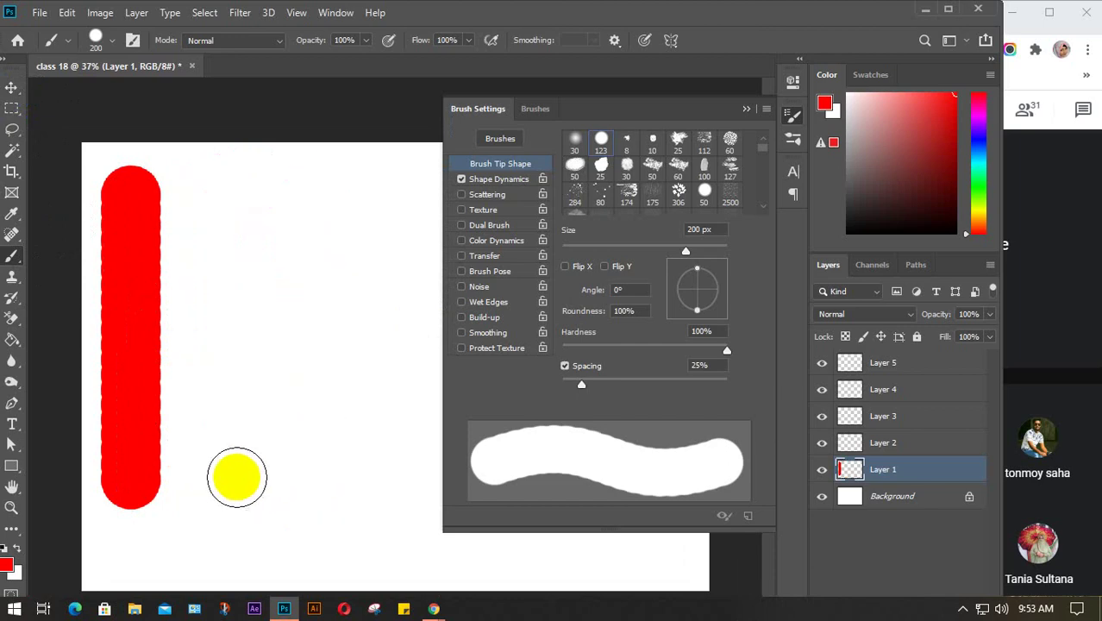
{"action": "left_click_drag", "start_coordinate": [233, 483], "coordinate": [235, 186]}
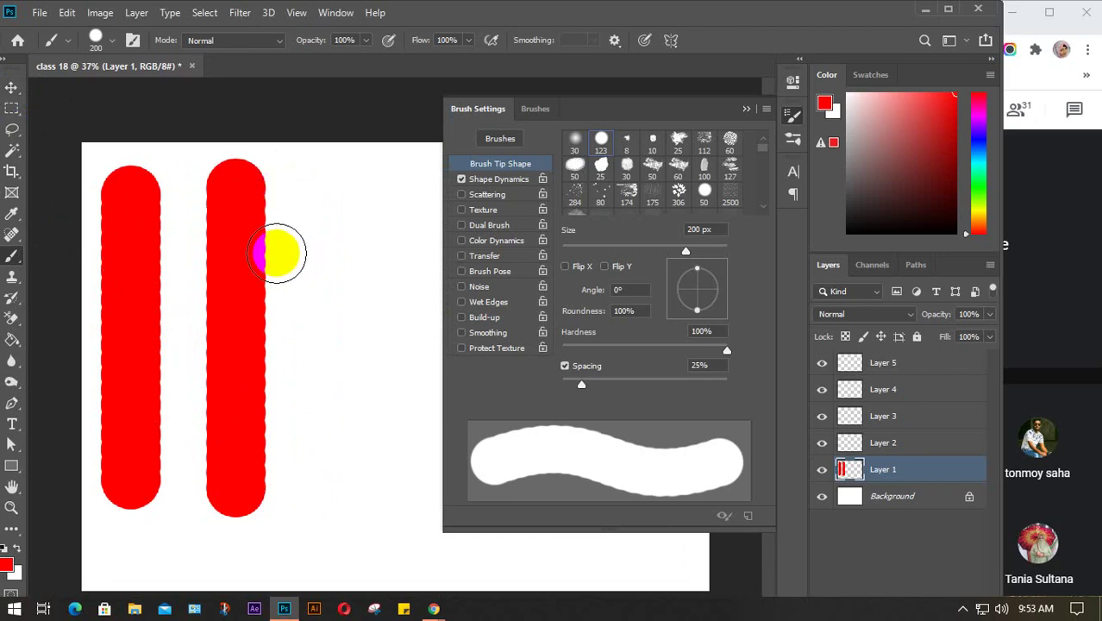
- Delete Layer 1 with its painted strokes and make Layer 2 the active layer
{"action": "left_click", "coordinate": [12, 87]}
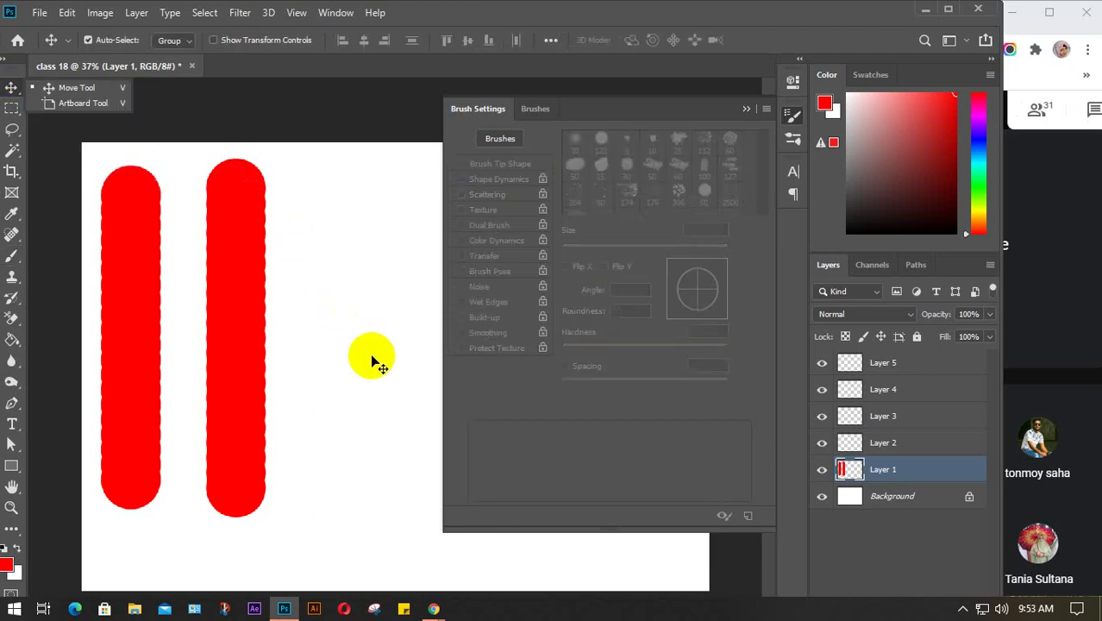
{"action": "left_click_drag", "start_coordinate": [367, 352], "coordinate": [126, 281]}
{"action": "key", "text": "Delete"}
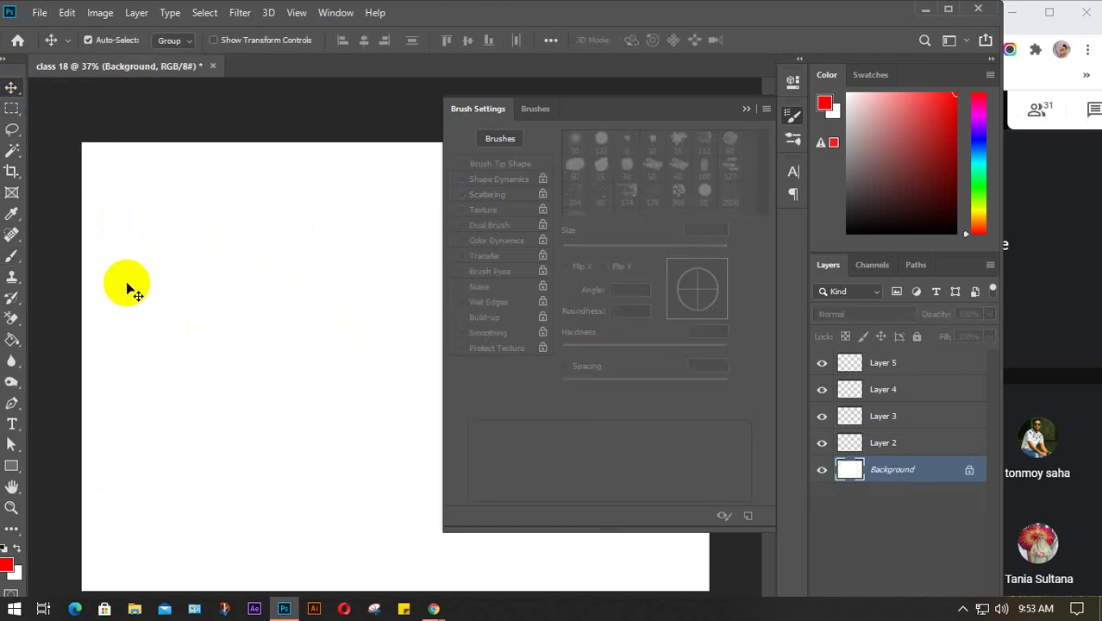
{"action": "left_click", "coordinate": [907, 446]}
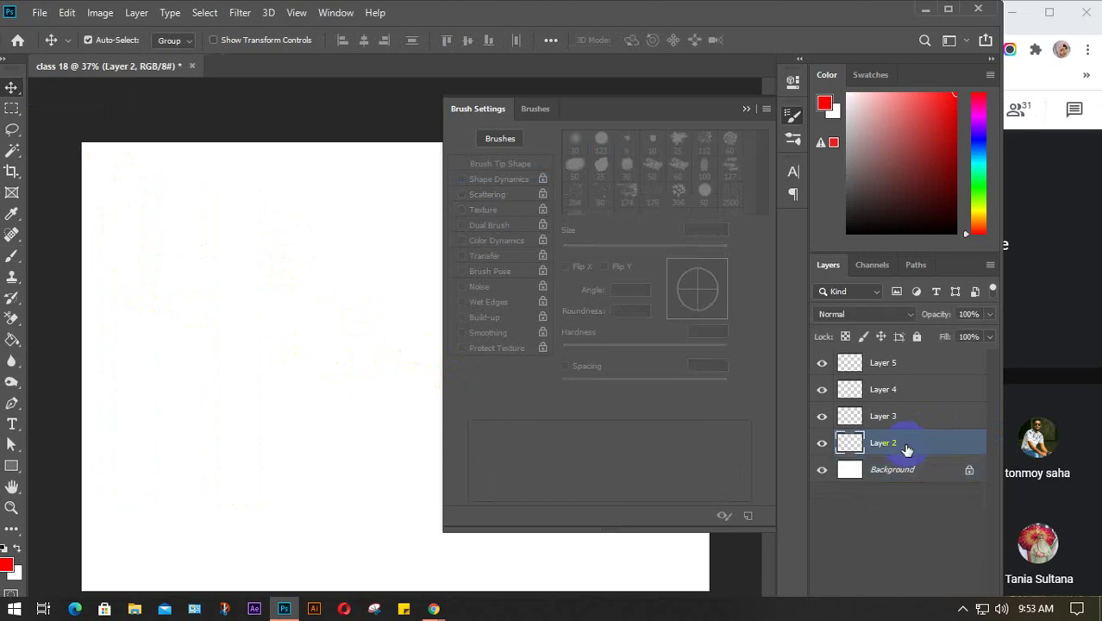
- With the 200 px Brush tool and Shape Dynamics turned off, paint a long vertical red stroke on Layer 2
{"action": "left_click", "coordinate": [12, 256]}
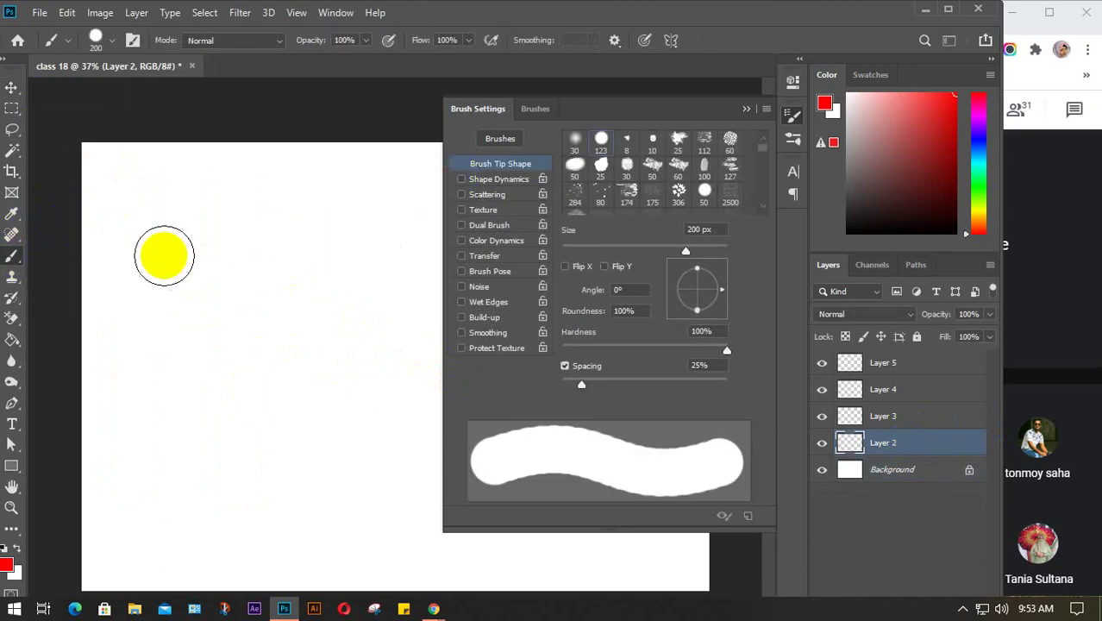
{"action": "left_click", "coordinate": [132, 194]}
{"action": "left_click_drag", "start_coordinate": [132, 194], "coordinate": [132, 479]}
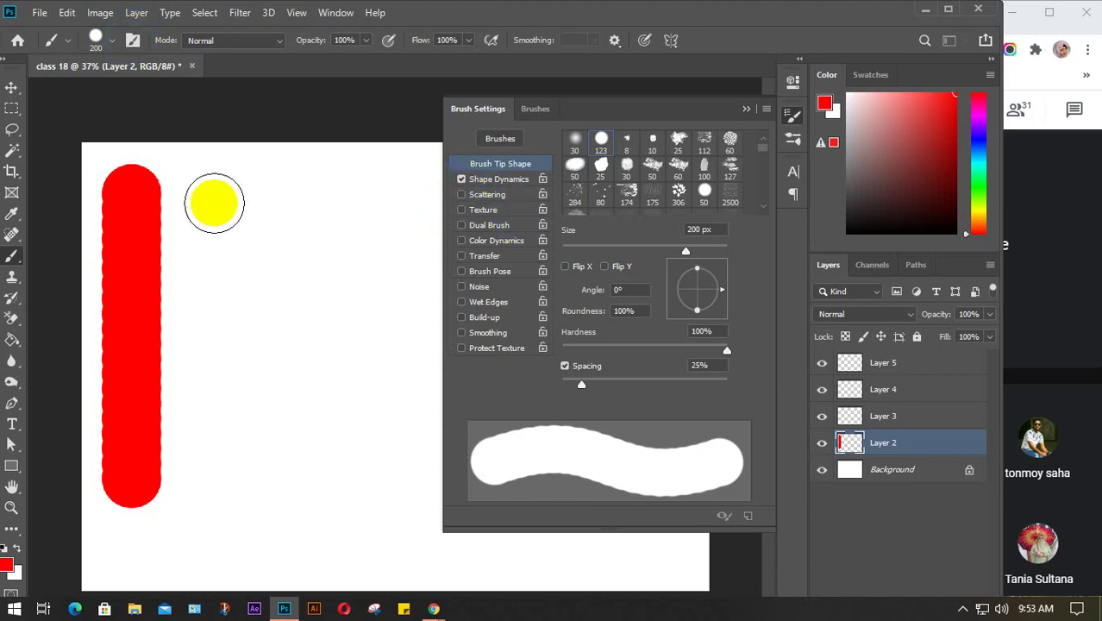
- Enable Shape Dynamics with all jitters at 0% and paint a second vertical red stroke beside the first on Layer 2
{"action": "left_click", "coordinate": [499, 179]}
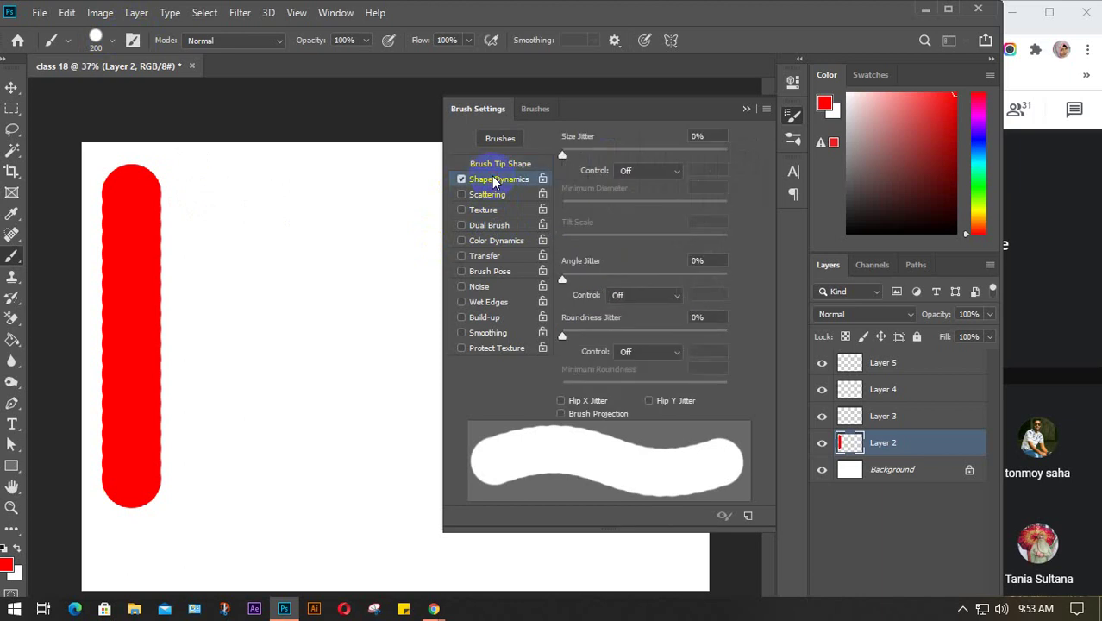
{"action": "left_click", "coordinate": [461, 179]}
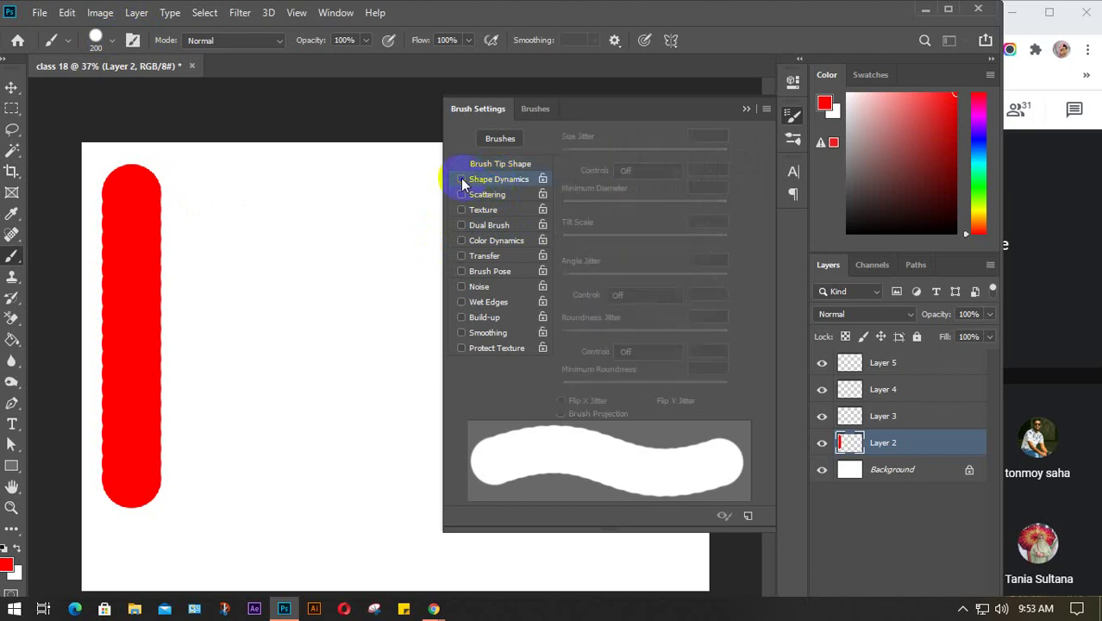
{"action": "left_click", "coordinate": [483, 179]}
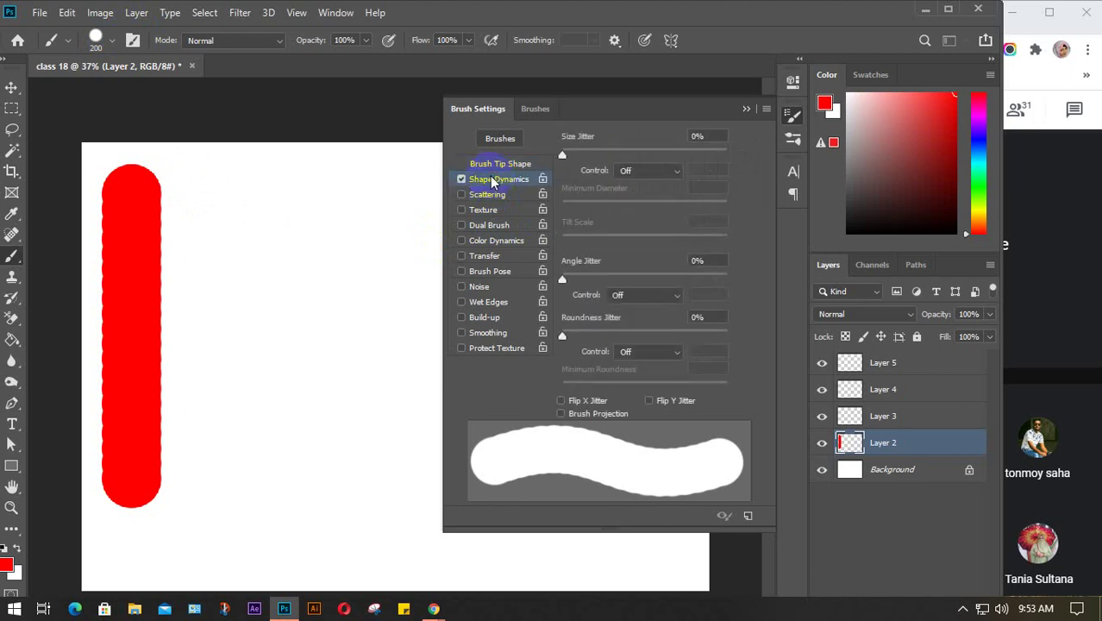
{"action": "left_click", "coordinate": [461, 180]}
{"action": "left_click", "coordinate": [462, 180]}
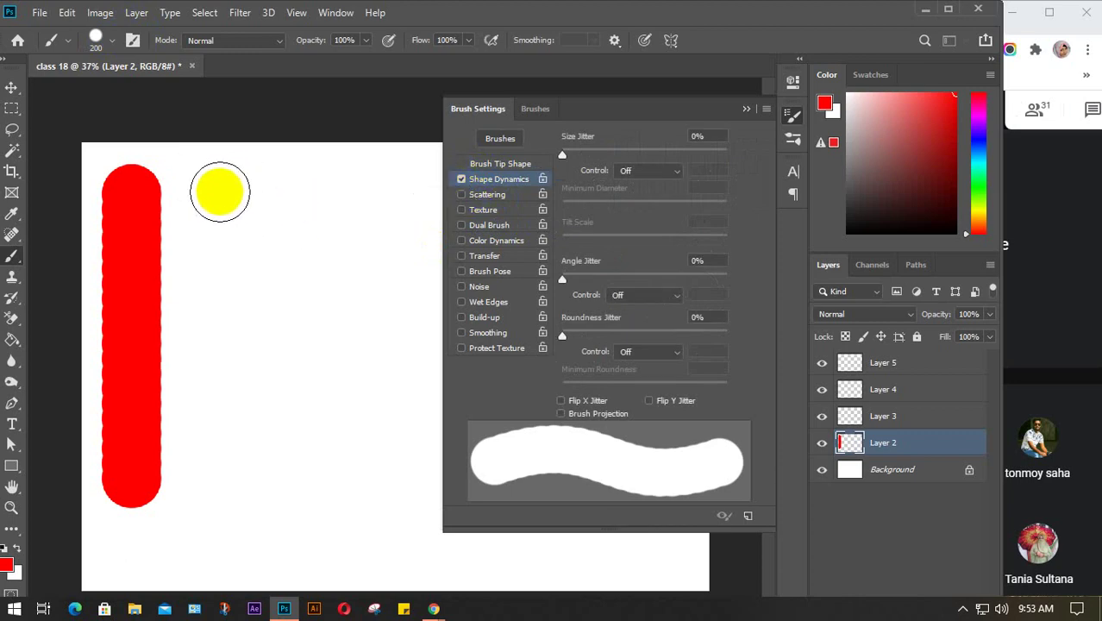
{"action": "left_click", "coordinate": [215, 192], "text": "shift"}
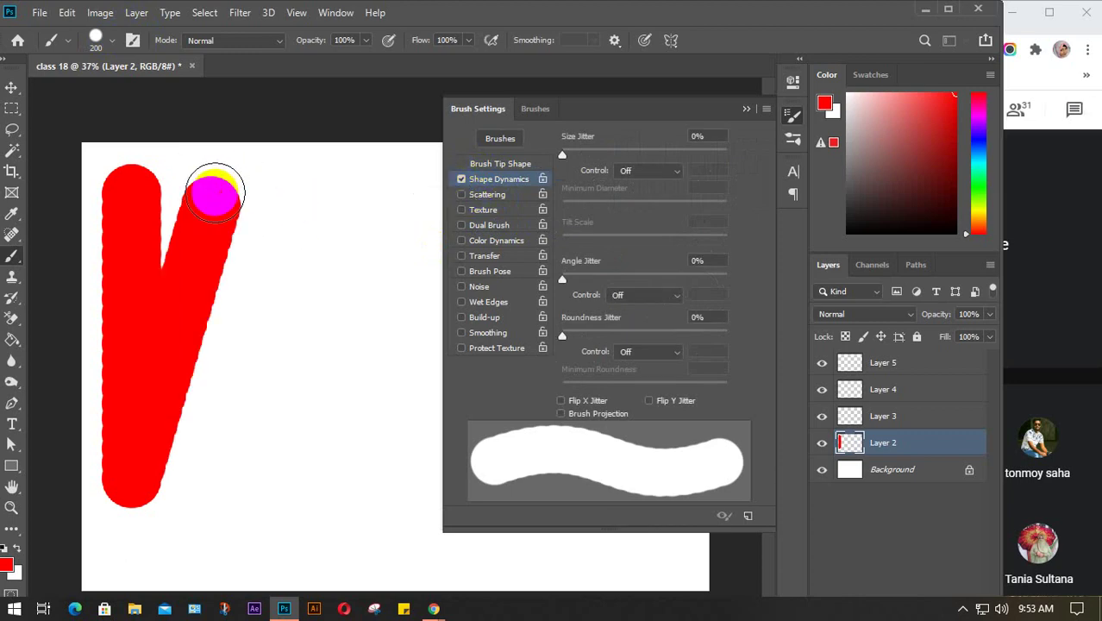
{"action": "key", "text": "ctrl+z"}
{"action": "left_click_drag", "start_coordinate": [214, 191], "coordinate": [221, 472]}
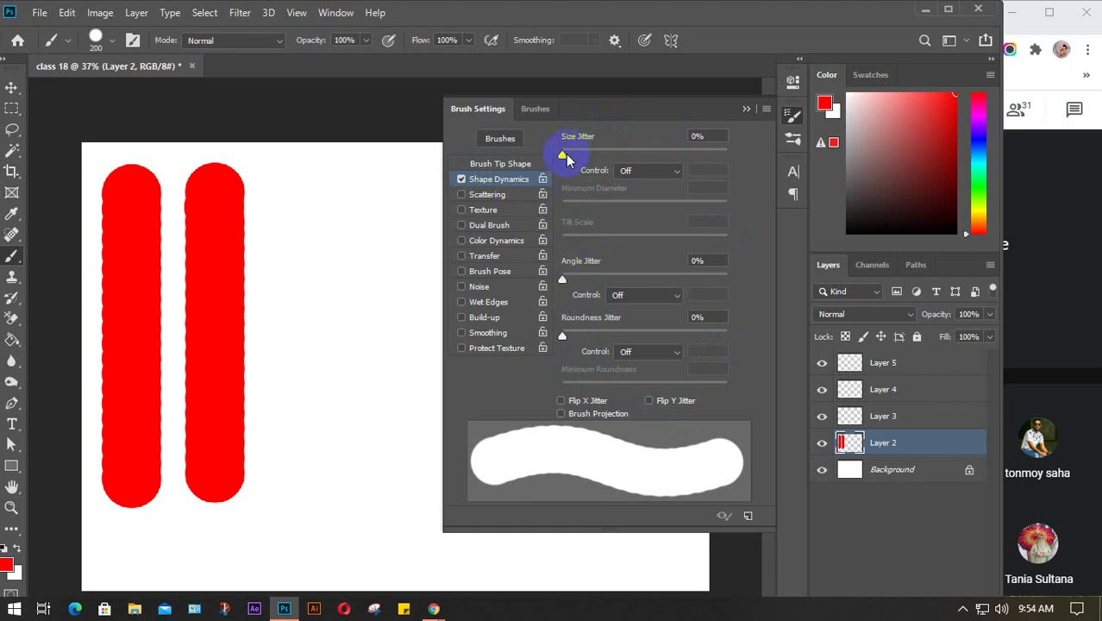
- Set Size Jitter and Angle Jitter to 100% and Roundness Jitter to 61%, and paint a third vertical red stroke on Layer 2
{"action": "mouse_move", "coordinate": [566, 160]}
{"action": "left_mouse_down"}
{"action": "mouse_move", "coordinate": [721, 156]}
{"action": "mouse_move", "coordinate": [562, 160]}
{"action": "left_mouse_up"}
{"action": "left_click", "coordinate": [667, 172]}
{"action": "left_click", "coordinate": [672, 178]}
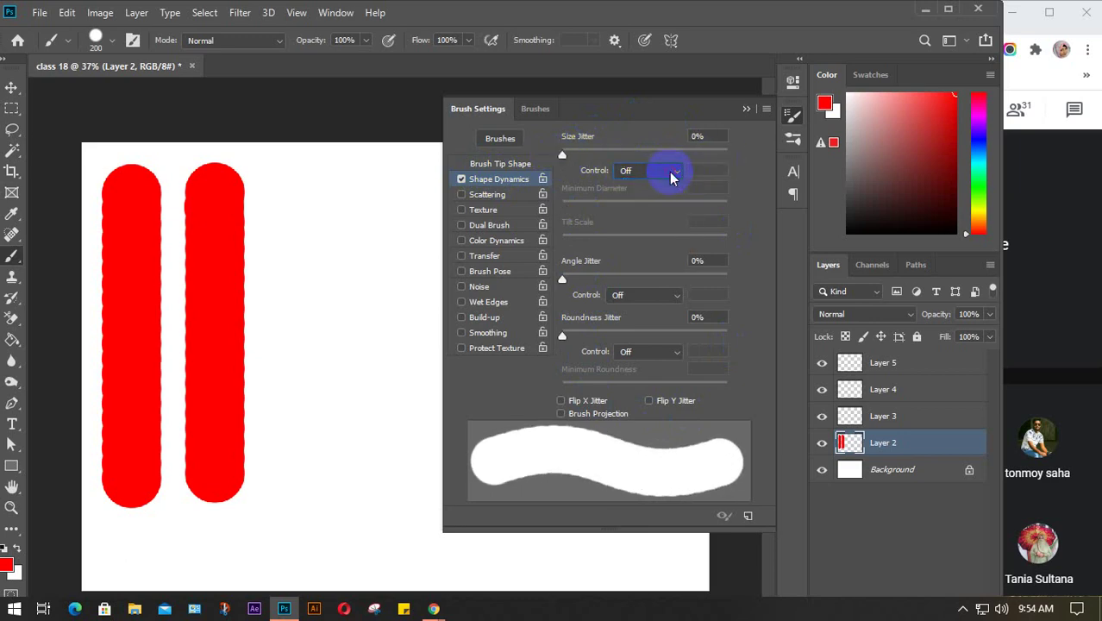
{"action": "left_click_drag", "start_coordinate": [562, 281], "coordinate": [723, 278]}
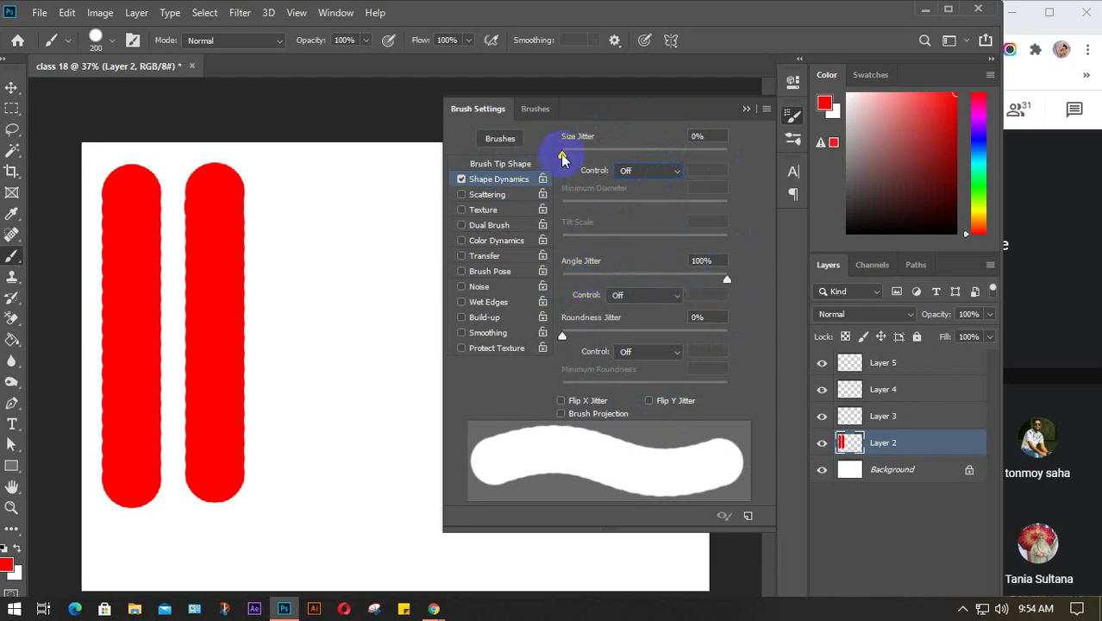
{"action": "left_click_drag", "start_coordinate": [563, 153], "coordinate": [731, 159]}
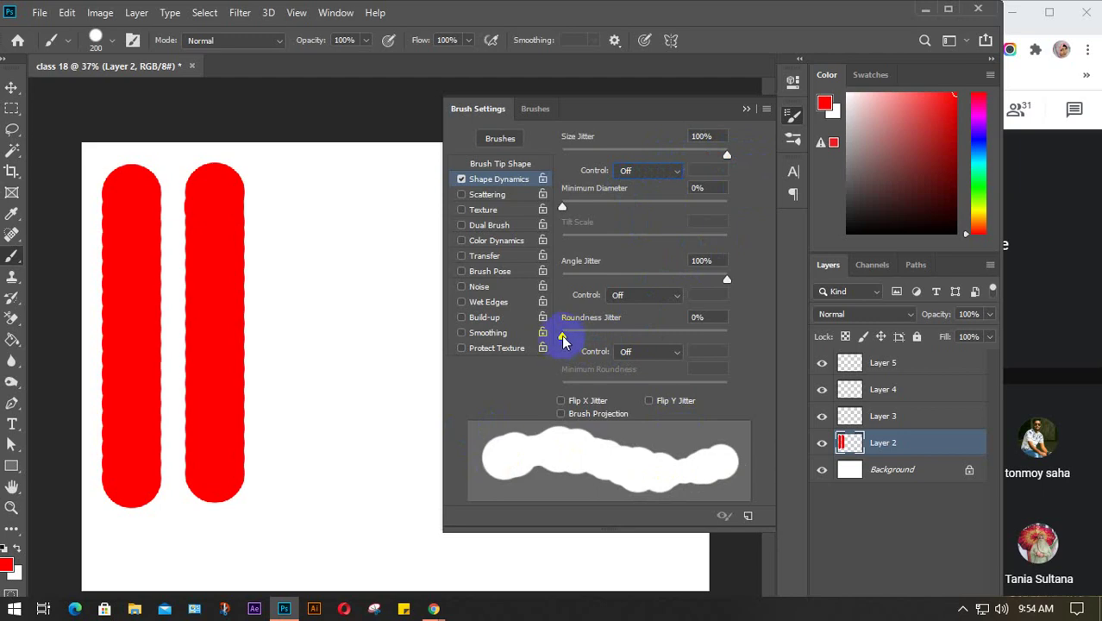
{"action": "mouse_move", "coordinate": [562, 341]}
{"action": "left_mouse_down"}
{"action": "mouse_move", "coordinate": [747, 344]}
{"action": "mouse_move", "coordinate": [635, 335]}
{"action": "mouse_move", "coordinate": [704, 339]}
{"action": "mouse_move", "coordinate": [662, 336]}
{"action": "left_mouse_up"}
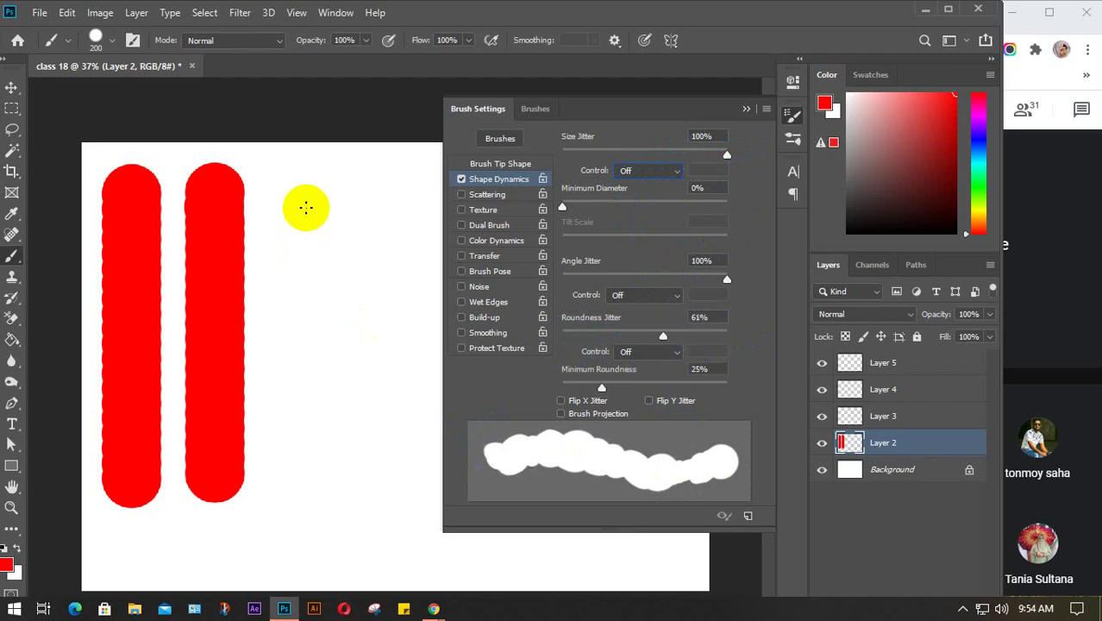
{"action": "left_click_drag", "start_coordinate": [320, 170], "coordinate": [328, 487]}
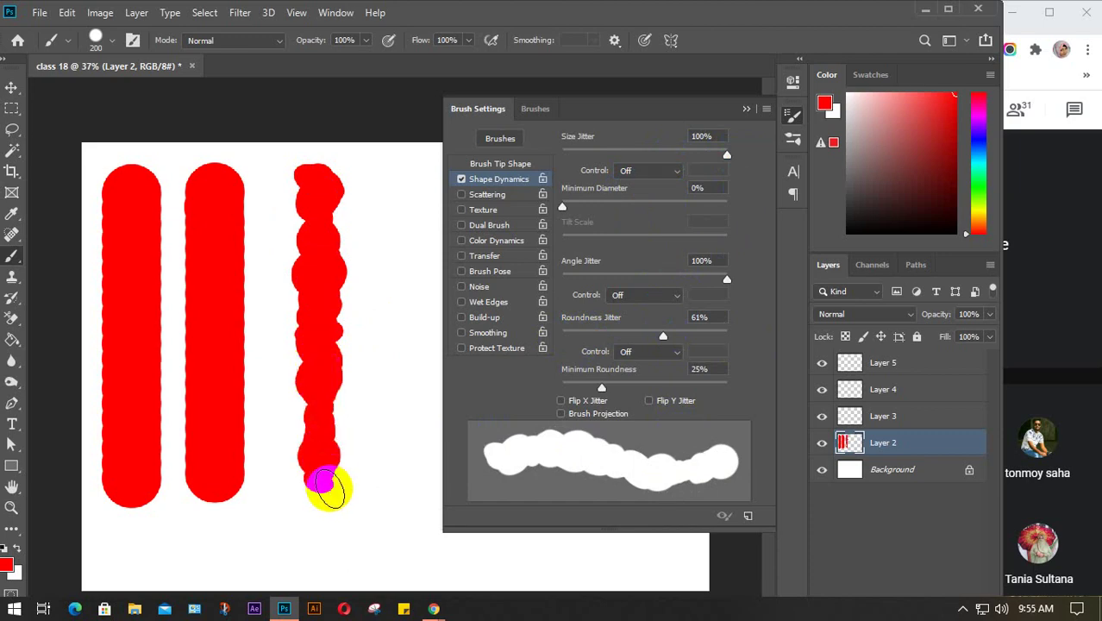
{"action": "left_click_drag", "start_coordinate": [327, 488], "coordinate": [327, 489]}
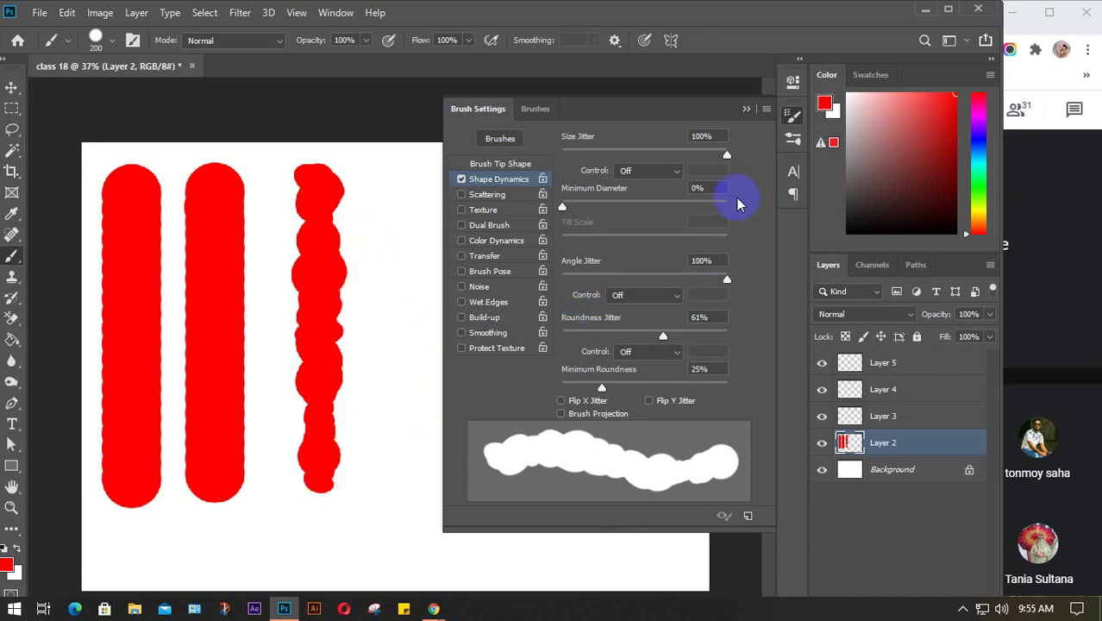
- Reset Size, Angle and Roundness Jitter to 0% and turn off Shape Dynamics
{"action": "left_click_drag", "start_coordinate": [727, 154], "coordinate": [559, 155]}
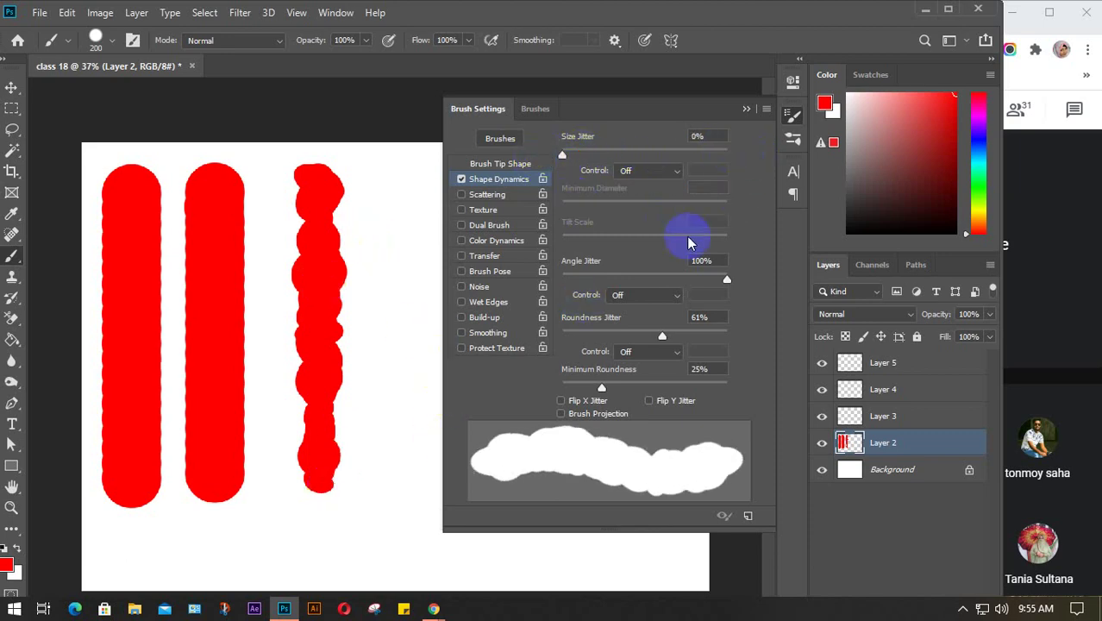
{"action": "left_click_drag", "start_coordinate": [729, 280], "coordinate": [528, 286]}
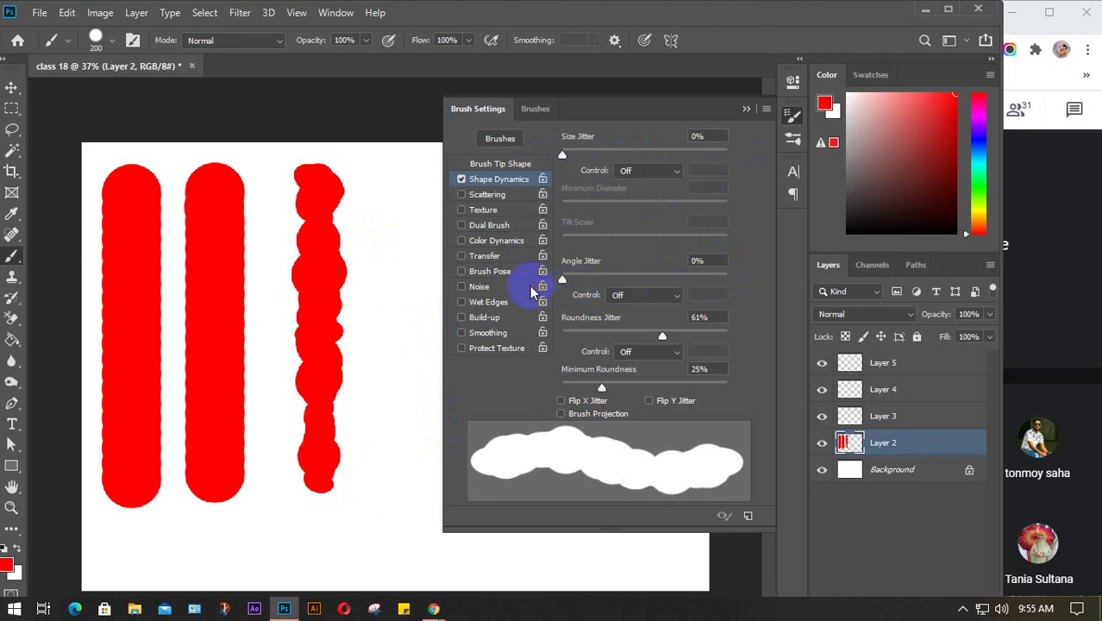
{"action": "left_click_drag", "start_coordinate": [664, 339], "coordinate": [508, 337]}
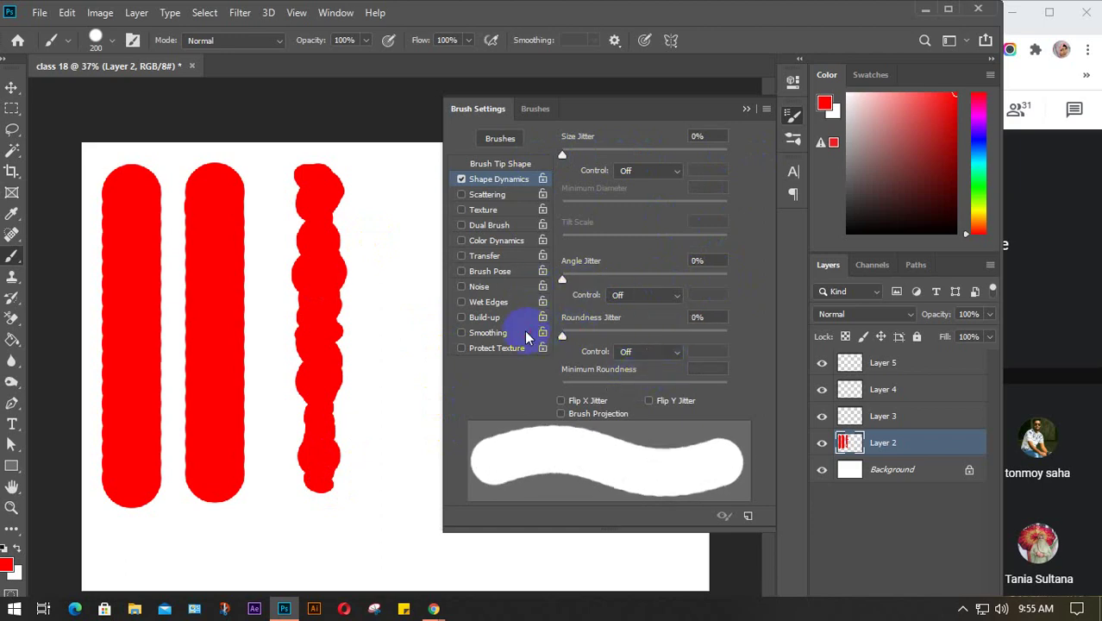
{"action": "left_click", "coordinate": [545, 452]}
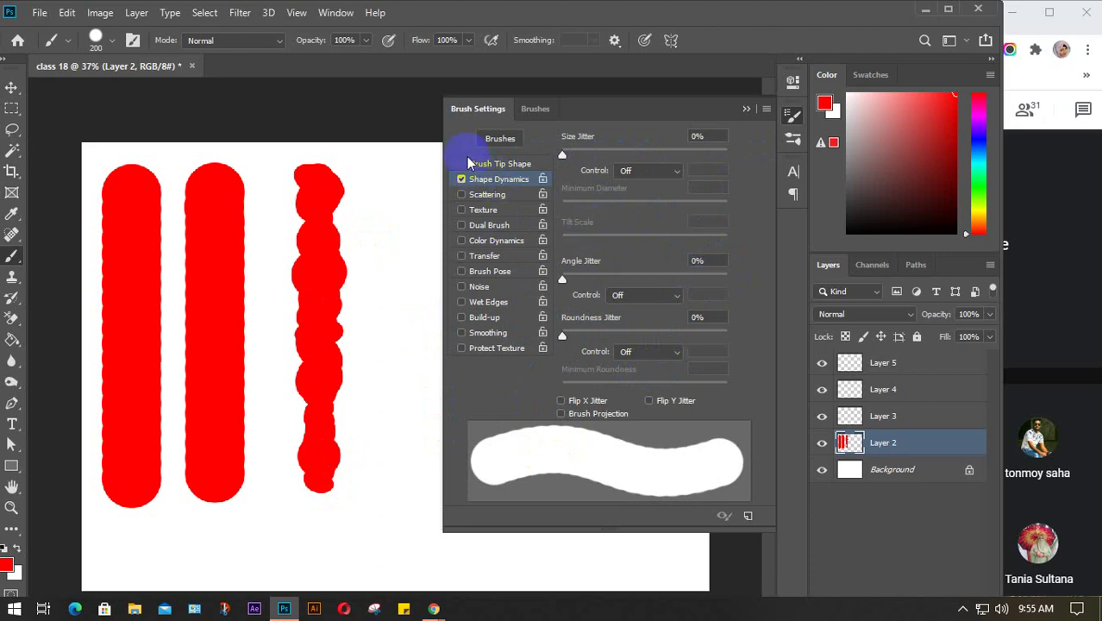
{"action": "left_click", "coordinate": [471, 185]}
{"action": "left_click", "coordinate": [462, 179]}
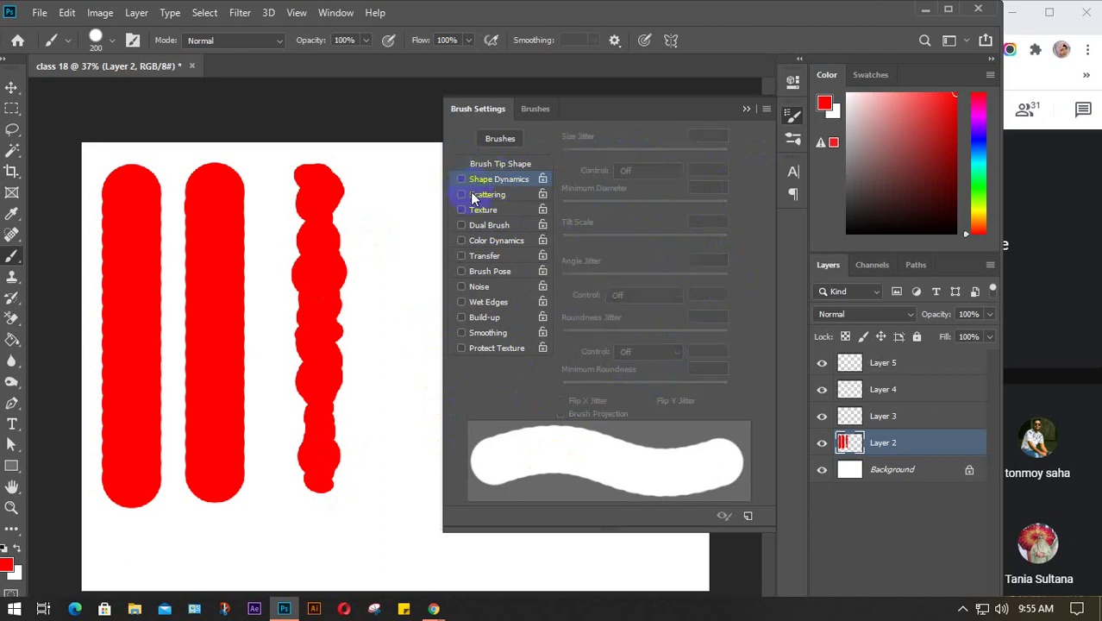
- With Layer 2 hidden and Layer 3 active, turn on Scattering at 0% and paint a long vertical red stroke
{"action": "left_click", "coordinate": [821, 444]}
{"action": "left_click", "coordinate": [863, 417]}
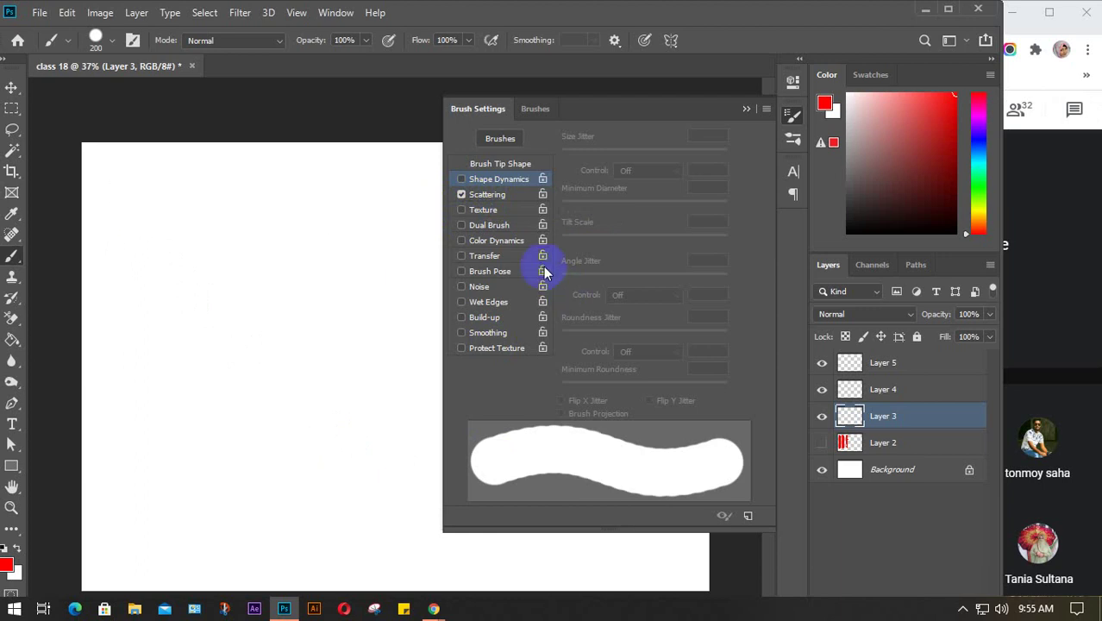
{"action": "left_click", "coordinate": [476, 194]}
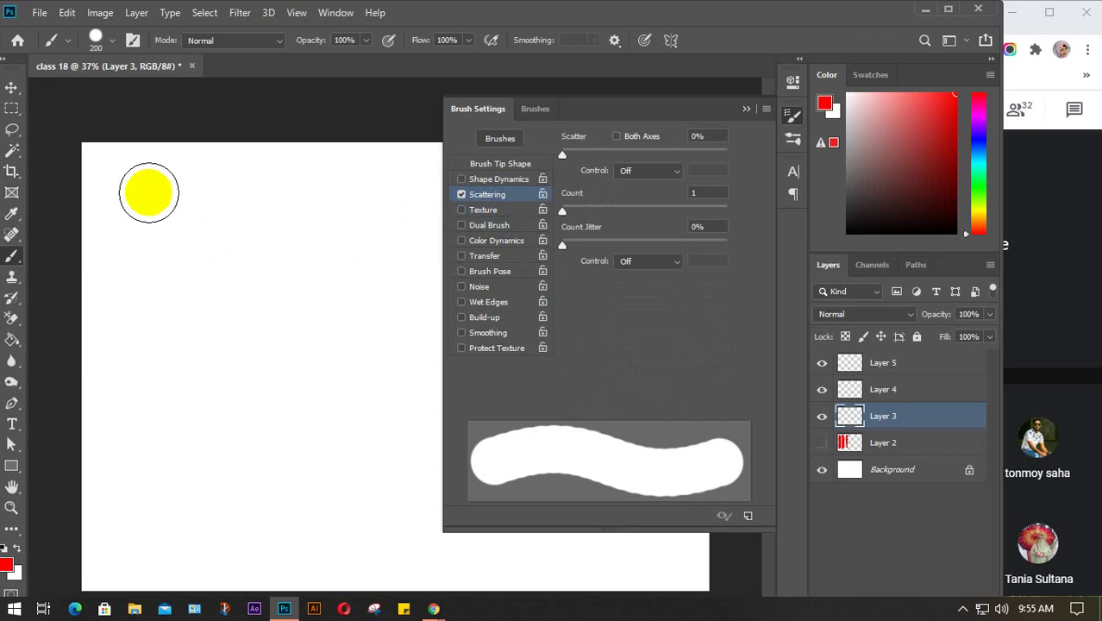
{"action": "mouse_move", "coordinate": [150, 193]}
{"action": "left_mouse_down"}
{"action": "mouse_move", "coordinate": [153, 515]}
{"action": "mouse_move", "coordinate": [143, 465]}
{"action": "mouse_move", "coordinate": [162, 445]}
{"action": "left_mouse_up"}
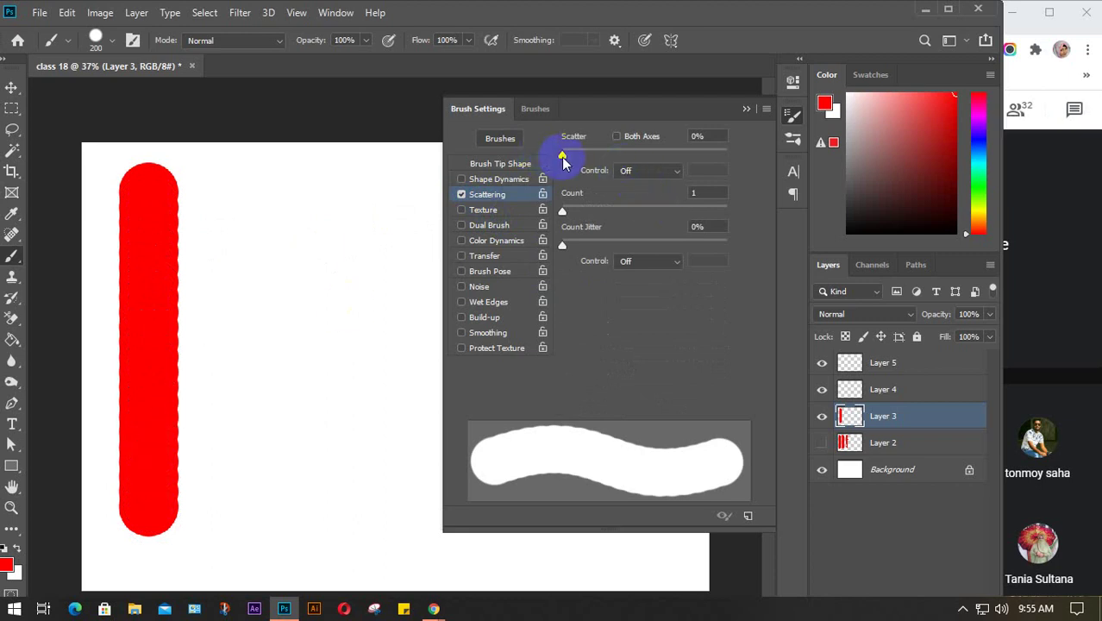
{"action": "mouse_move", "coordinate": [562, 155]}
{"action": "left_mouse_down"}
{"action": "mouse_move", "coordinate": [754, 162]}
{"action": "mouse_move", "coordinate": [666, 164]}
{"action": "mouse_move", "coordinate": [521, 214]}
{"action": "mouse_move", "coordinate": [603, 177]}
{"action": "mouse_move", "coordinate": [629, 195]}
{"action": "mouse_move", "coordinate": [546, 212]}
{"action": "left_mouse_up"}
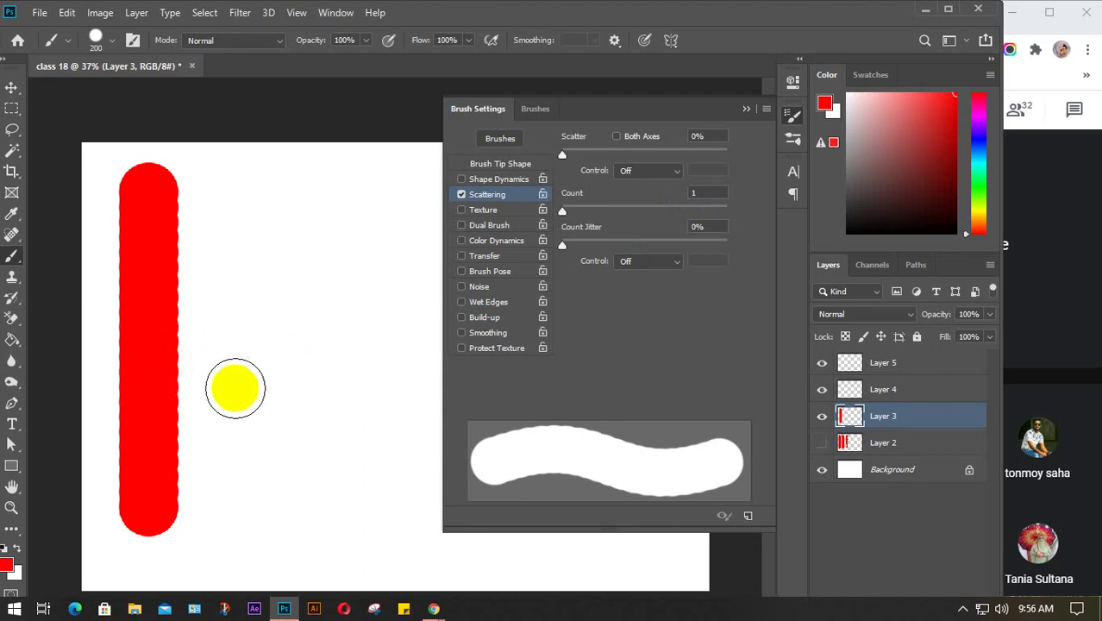
{"action": "left_click", "coordinate": [235, 387]}
{"action": "left_click_drag", "start_coordinate": [236, 386], "coordinate": [278, 391]}
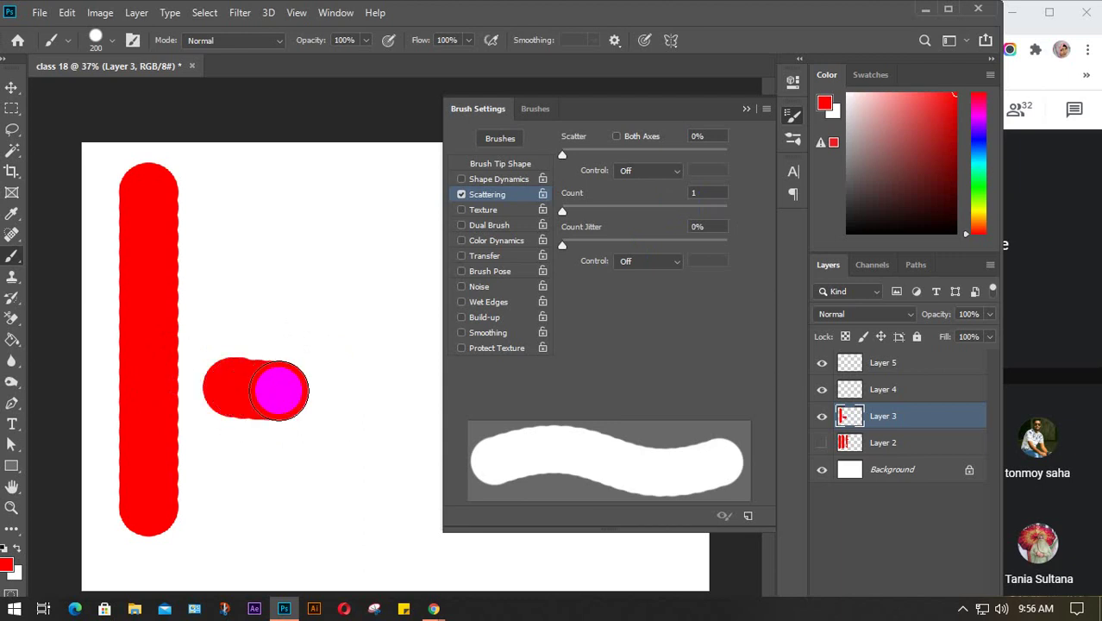
{"action": "key", "text": "ctrl+z"}
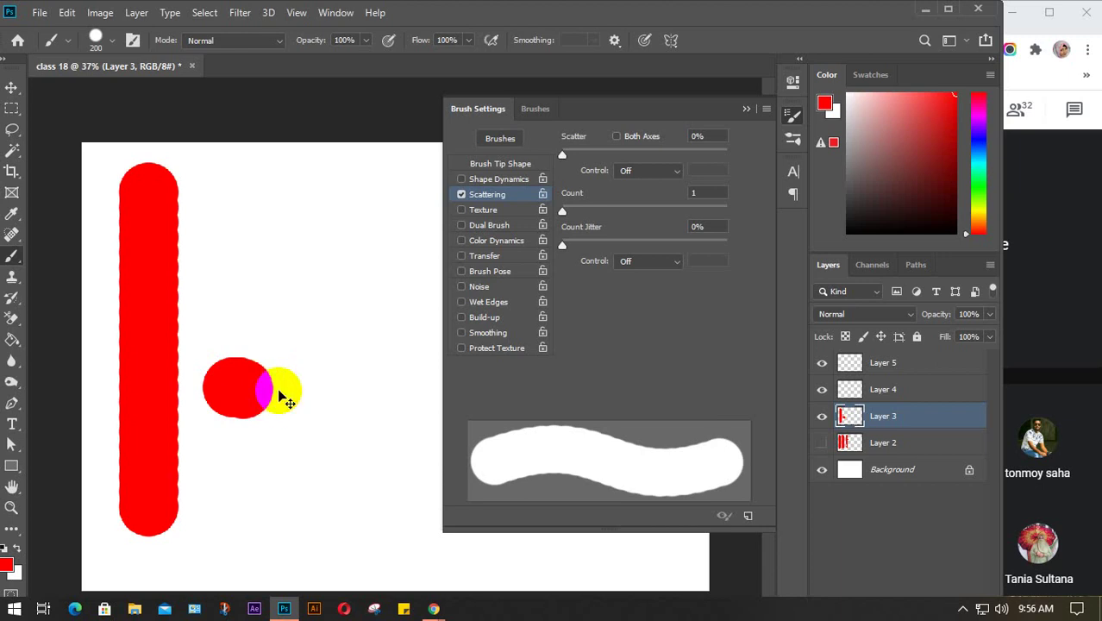
{"action": "key", "text": "ctrl+z"}
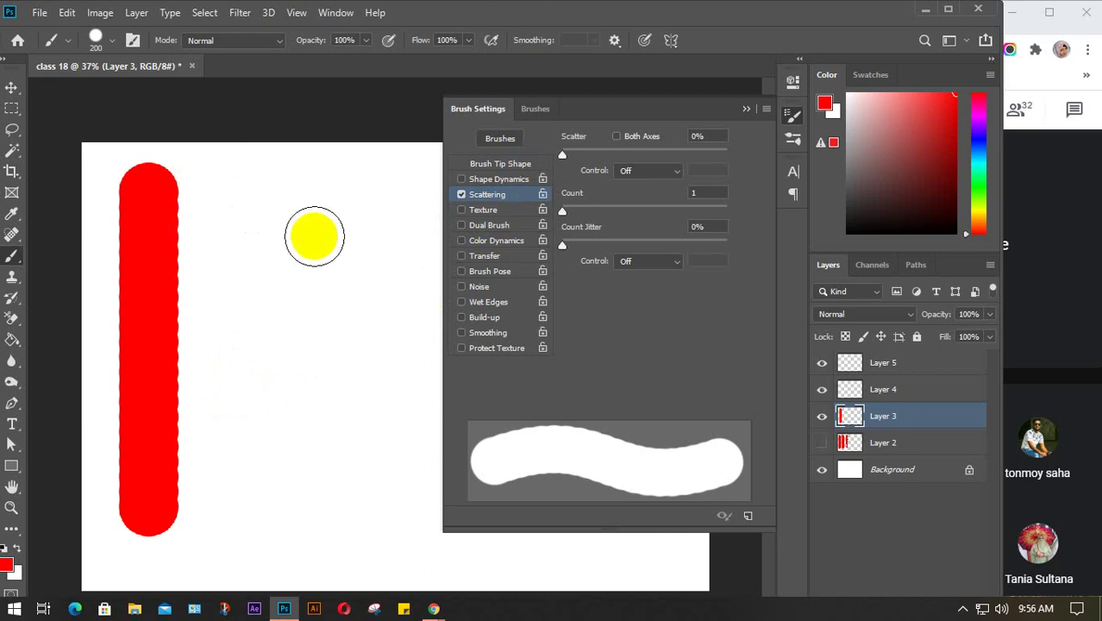
{"action": "mouse_move", "coordinate": [150, 177]}
{"action": "left_mouse_down"}
{"action": "mouse_move", "coordinate": [147, 520]}
{"action": "mouse_move", "coordinate": [150, 192]}
{"action": "mouse_move", "coordinate": [154, 447]}
{"action": "mouse_move", "coordinate": [126, 169]}
{"action": "mouse_move", "coordinate": [157, 505]}
{"action": "mouse_move", "coordinate": [150, 197]}
{"action": "left_mouse_up"}
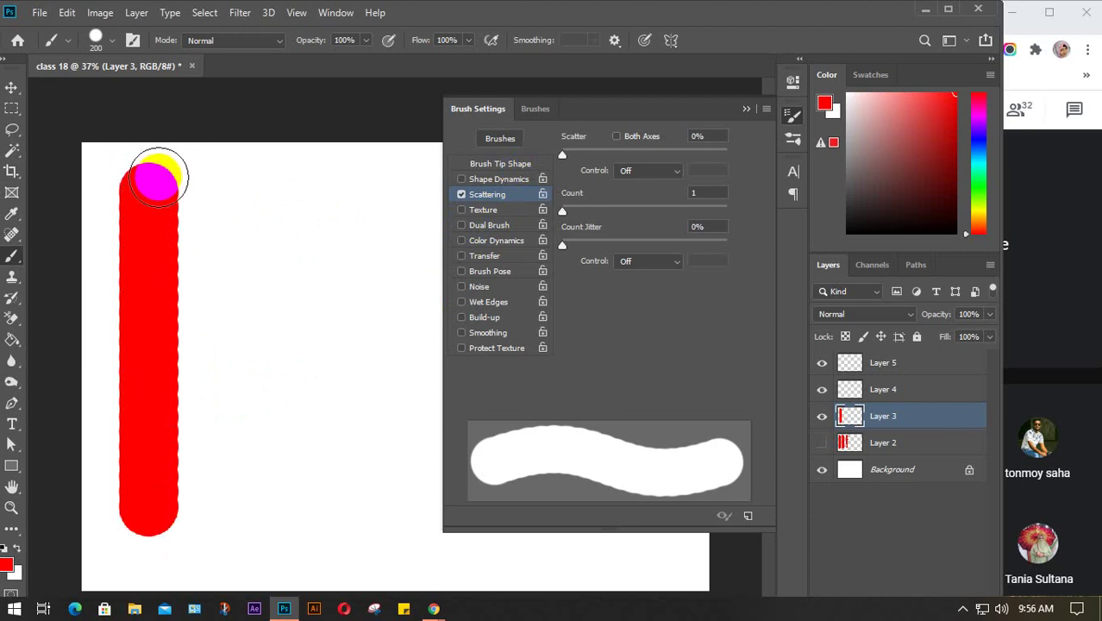
- Set Scatter to 162%, paint a vertical test stroke beside the plain one on Layer 3, and undo that stroke
{"action": "left_click_drag", "start_coordinate": [564, 154], "coordinate": [570, 156]}
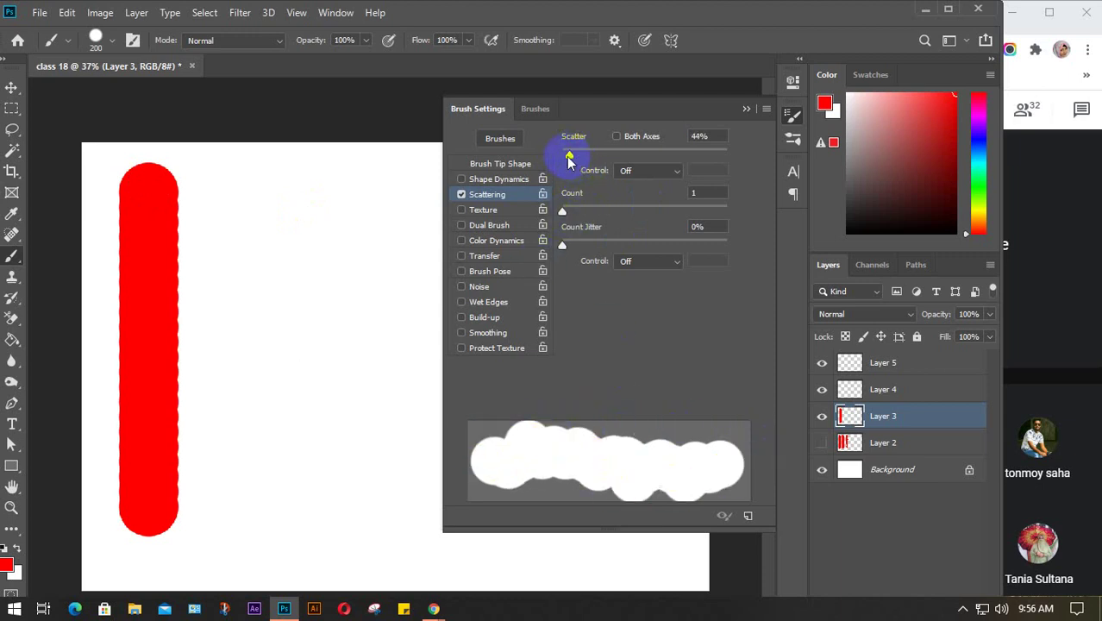
{"action": "left_click_drag", "start_coordinate": [569, 159], "coordinate": [590, 154]}
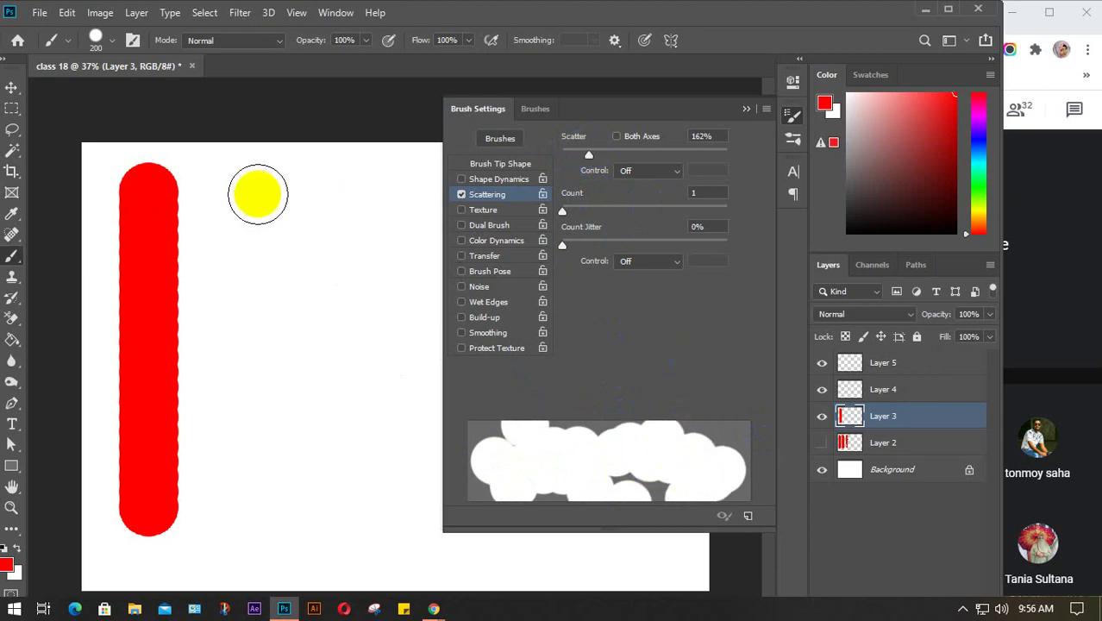
{"action": "left_click_drag", "start_coordinate": [258, 194], "coordinate": [271, 493]}
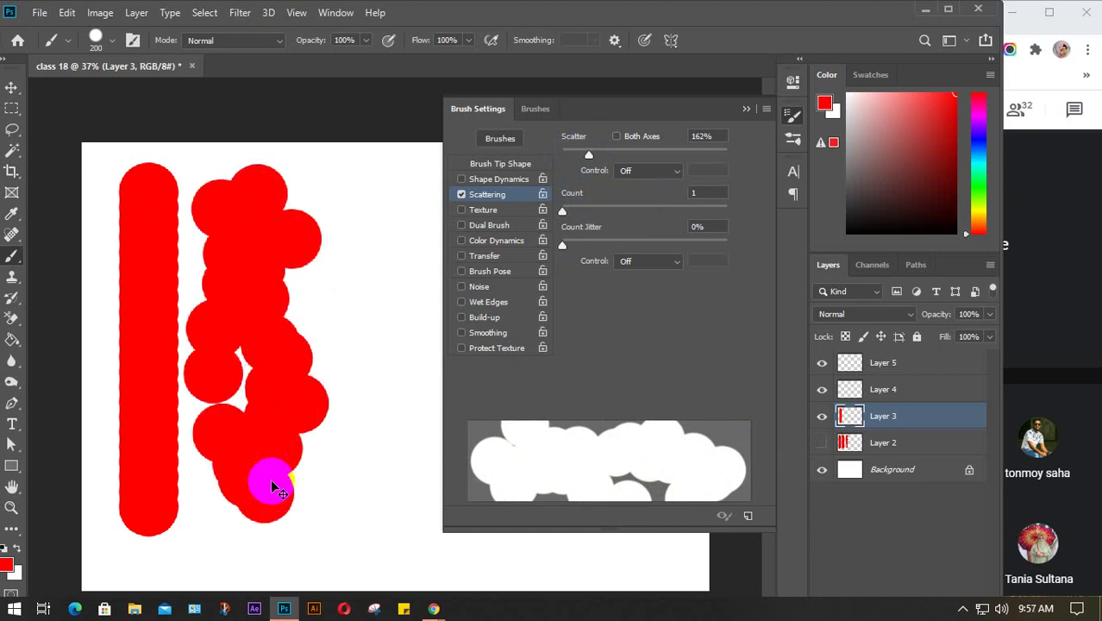
{"action": "key", "text": "ctrl+z"}
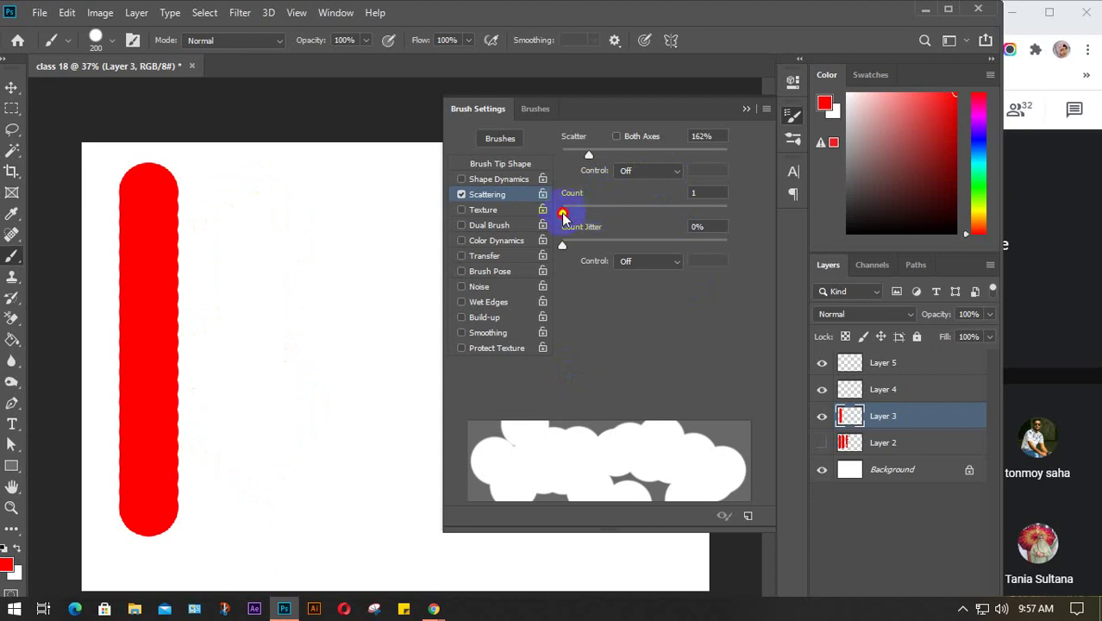
- Reset Scatter to 0% and replace Scattering with Texture in the brush settings
{"action": "mouse_move", "coordinate": [563, 217]}
{"action": "left_mouse_down"}
{"action": "mouse_move", "coordinate": [738, 229]}
{"action": "mouse_move", "coordinate": [559, 218]}
{"action": "left_mouse_up"}
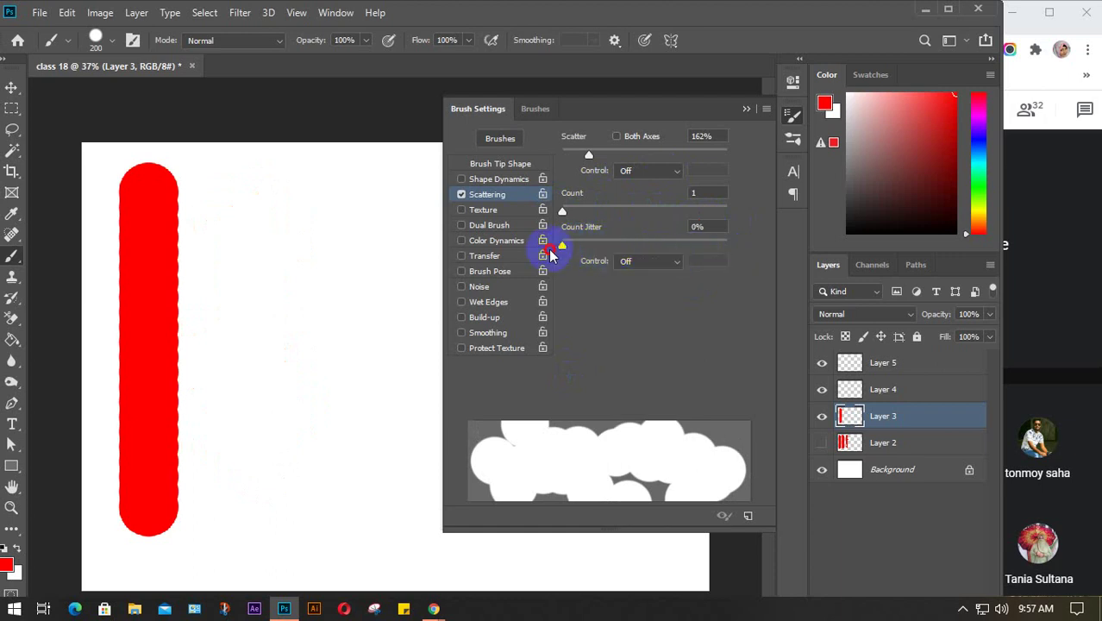
{"action": "left_click_drag", "start_coordinate": [591, 154], "coordinate": [546, 151]}
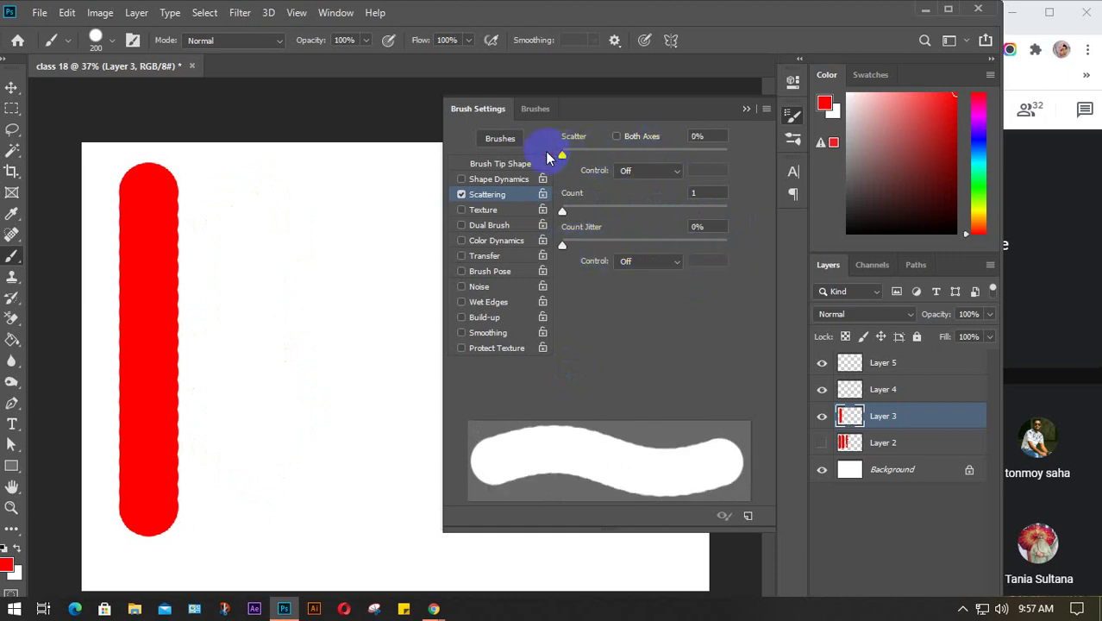
{"action": "left_click", "coordinate": [461, 195]}
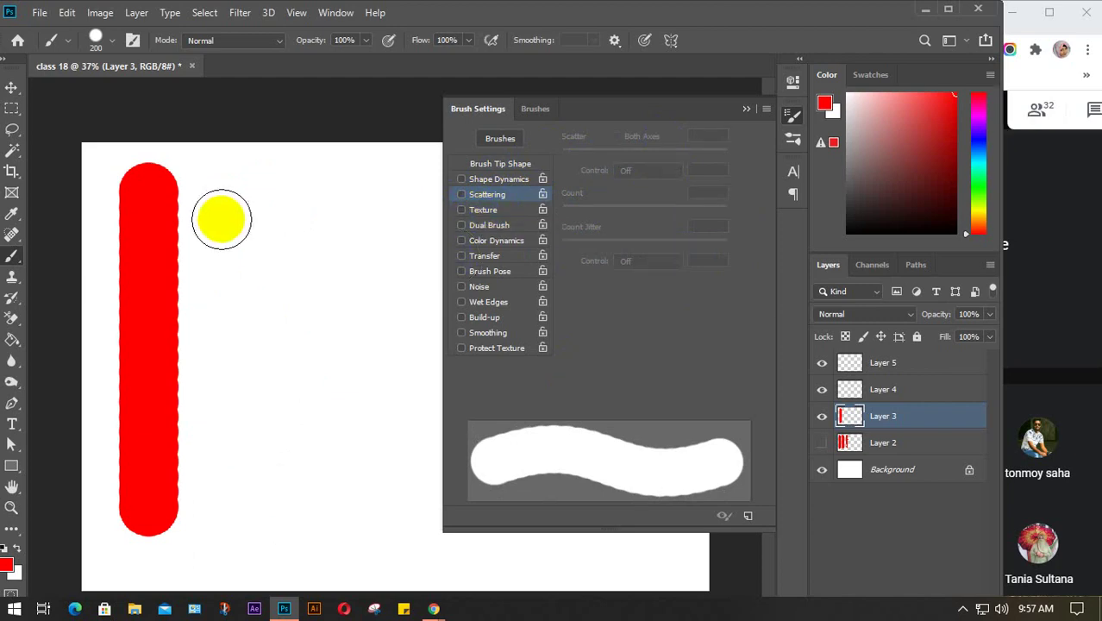
{"action": "left_click", "coordinate": [461, 211]}
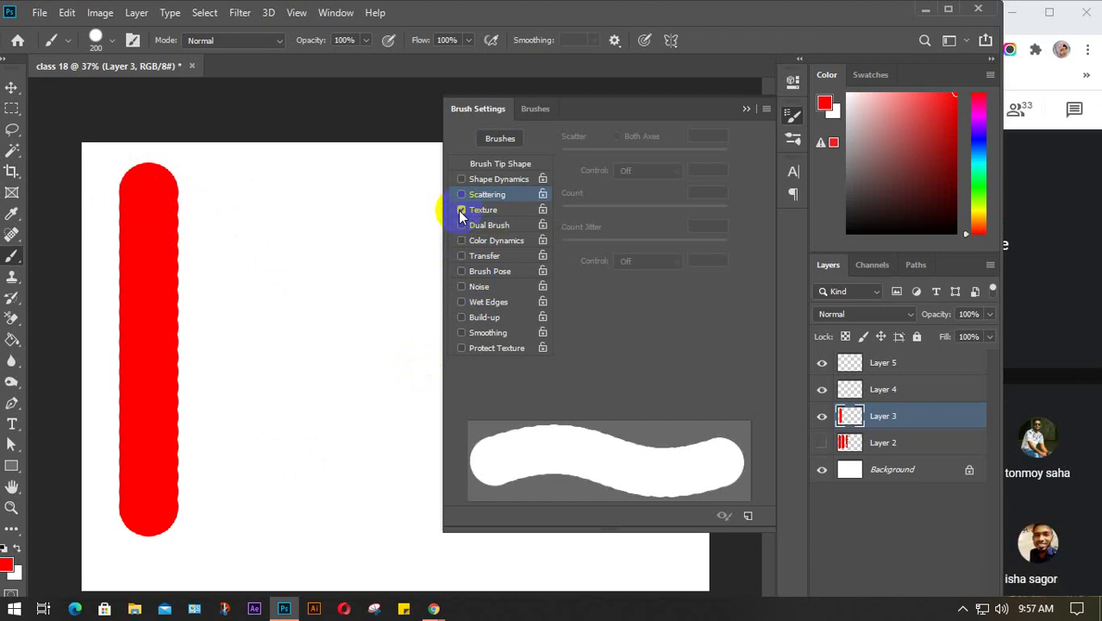
- Toggle Texture off and on to compare the brush preview, and show the Texture settings
{"action": "left_click", "coordinate": [461, 210]}
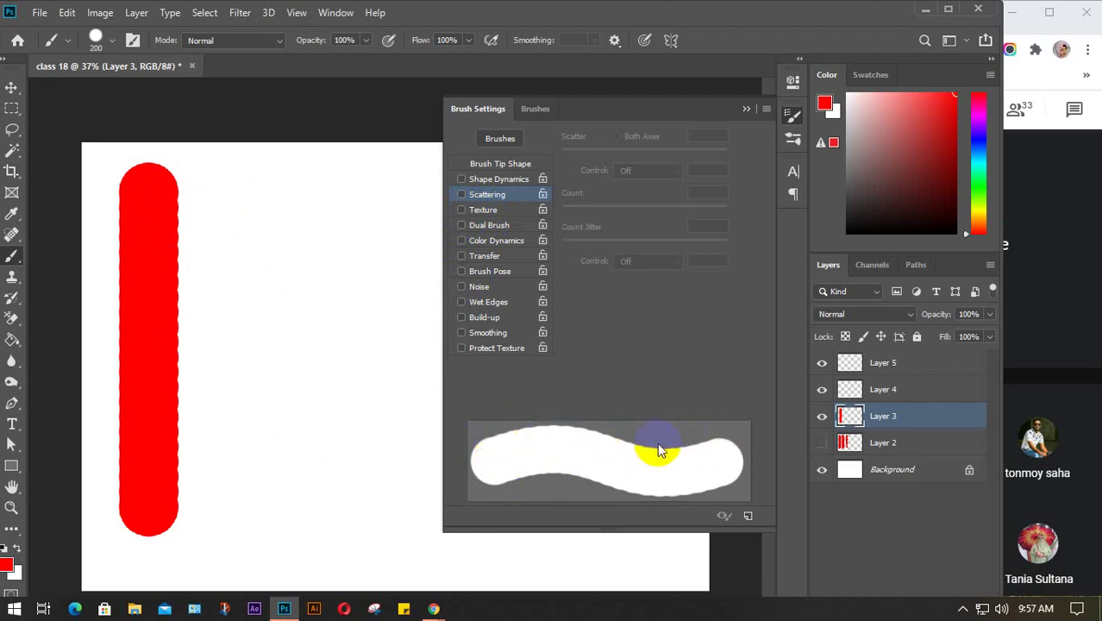
{"action": "left_click", "coordinate": [461, 209]}
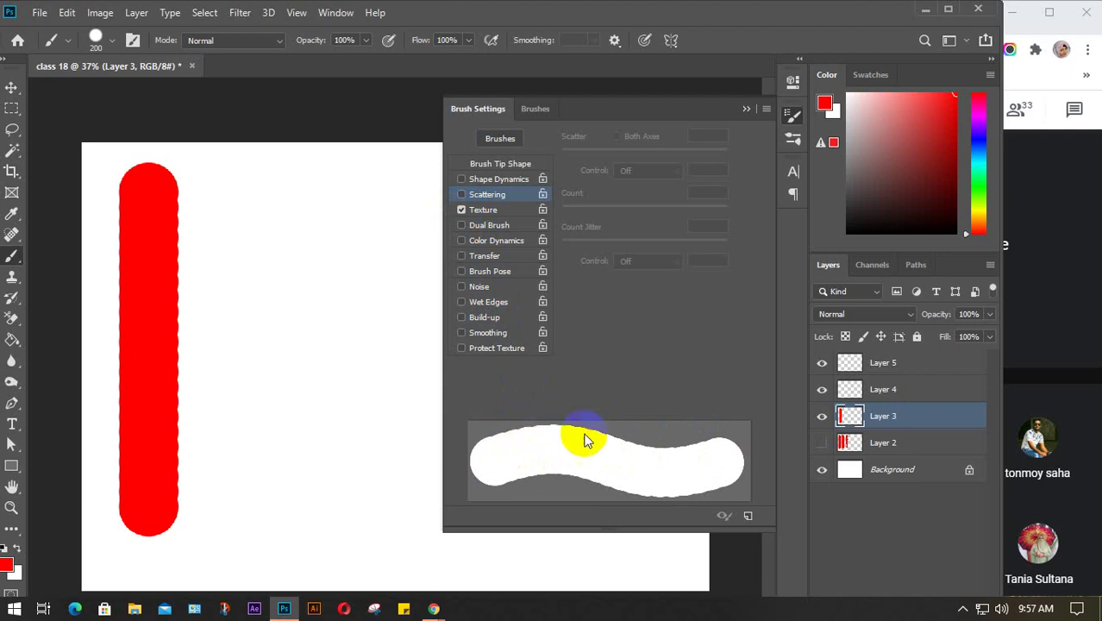
{"action": "left_click", "coordinate": [461, 210]}
{"action": "left_click", "coordinate": [461, 210]}
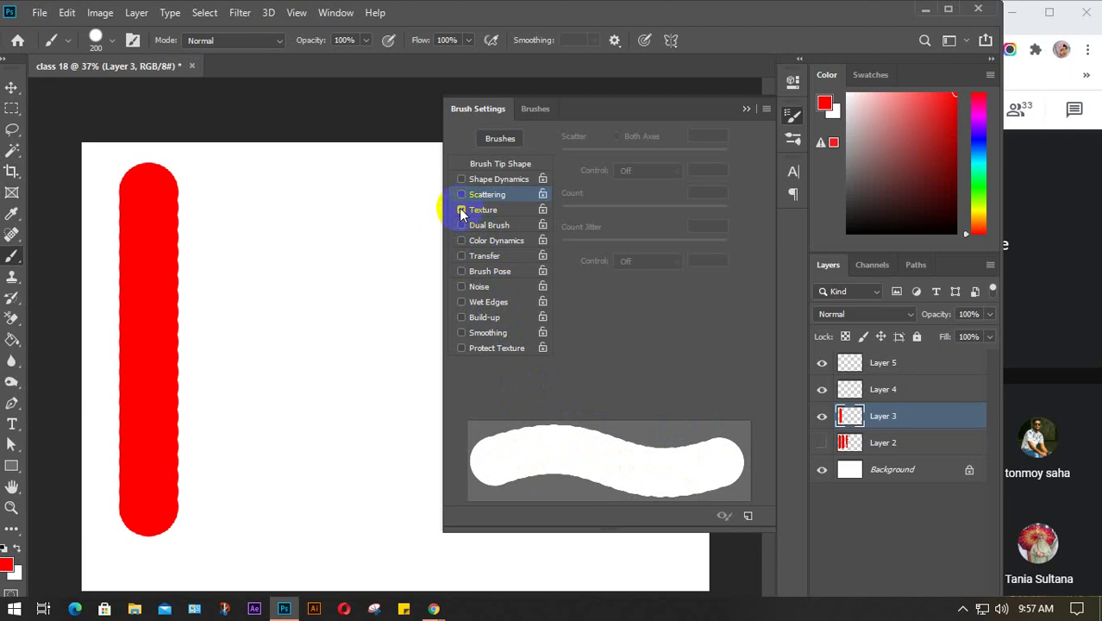
{"action": "left_click", "coordinate": [461, 210]}
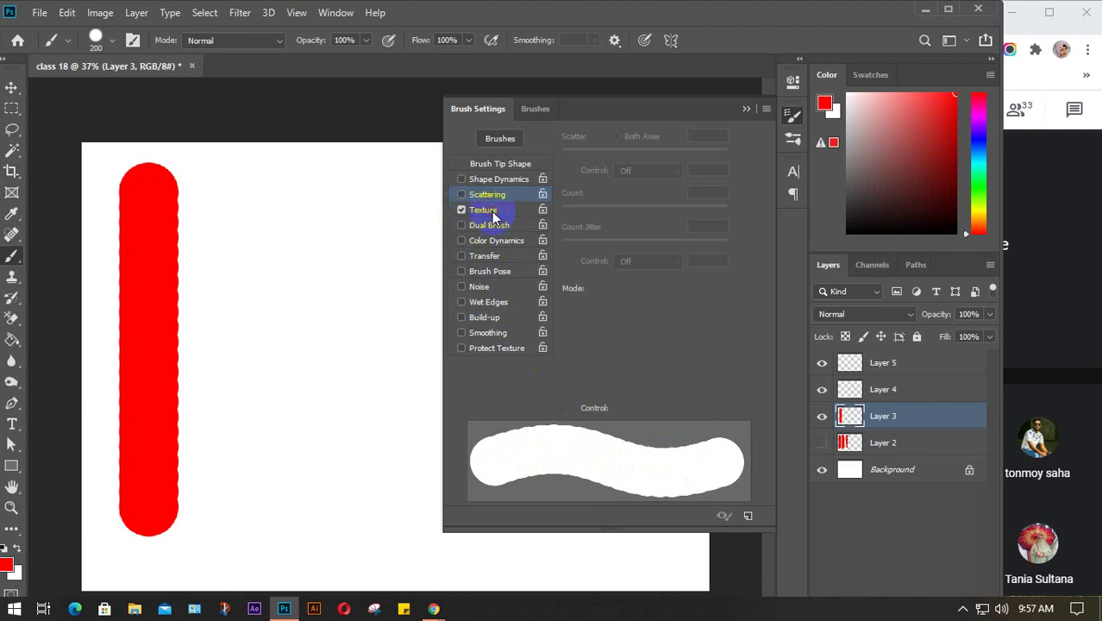
{"action": "left_click", "coordinate": [488, 211]}
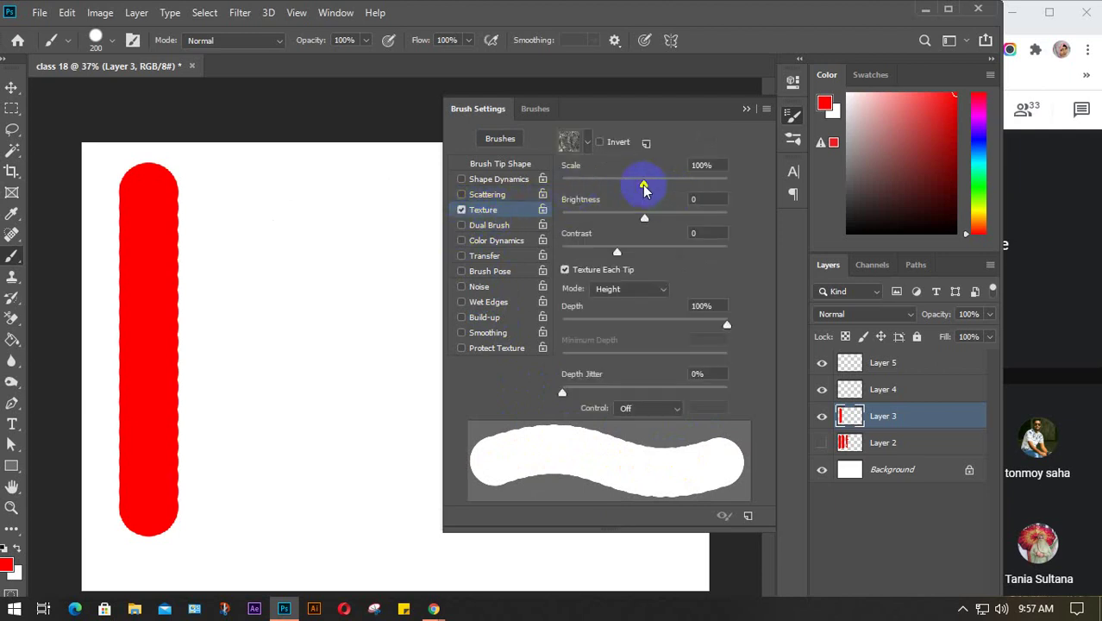
- Set the texture Scale to 1000%, Brightness to 34 and Contrast to 25, and paint a vertical red test stroke on Layer 3
{"action": "left_click_drag", "start_coordinate": [643, 190], "coordinate": [733, 180]}
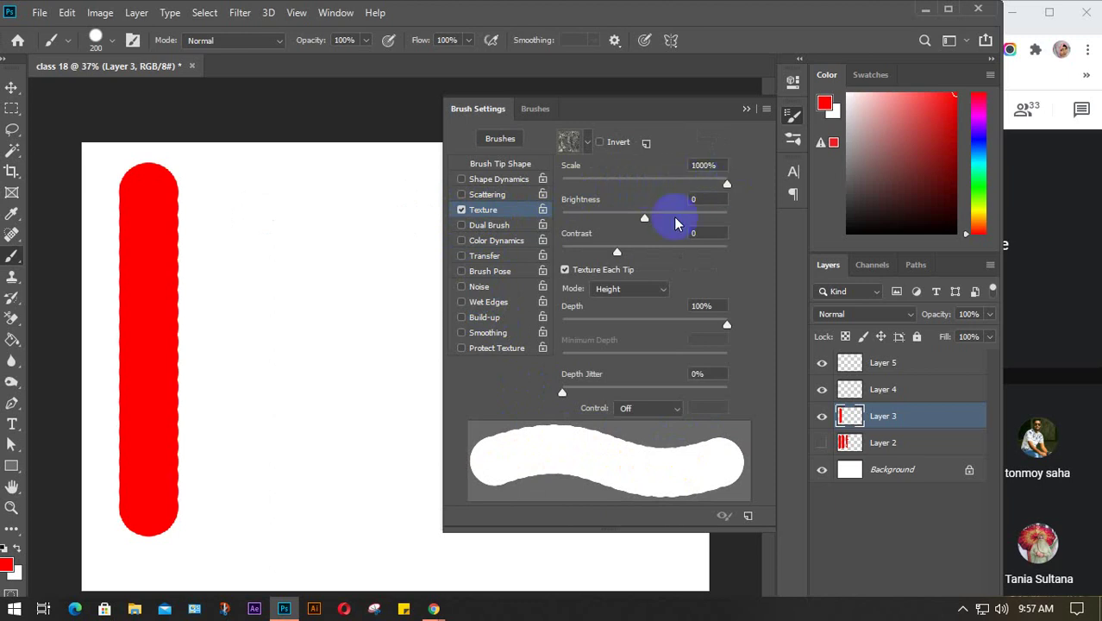
{"action": "mouse_move", "coordinate": [644, 218]}
{"action": "left_mouse_down"}
{"action": "mouse_move", "coordinate": [707, 222]}
{"action": "mouse_move", "coordinate": [664, 222]}
{"action": "left_mouse_up"}
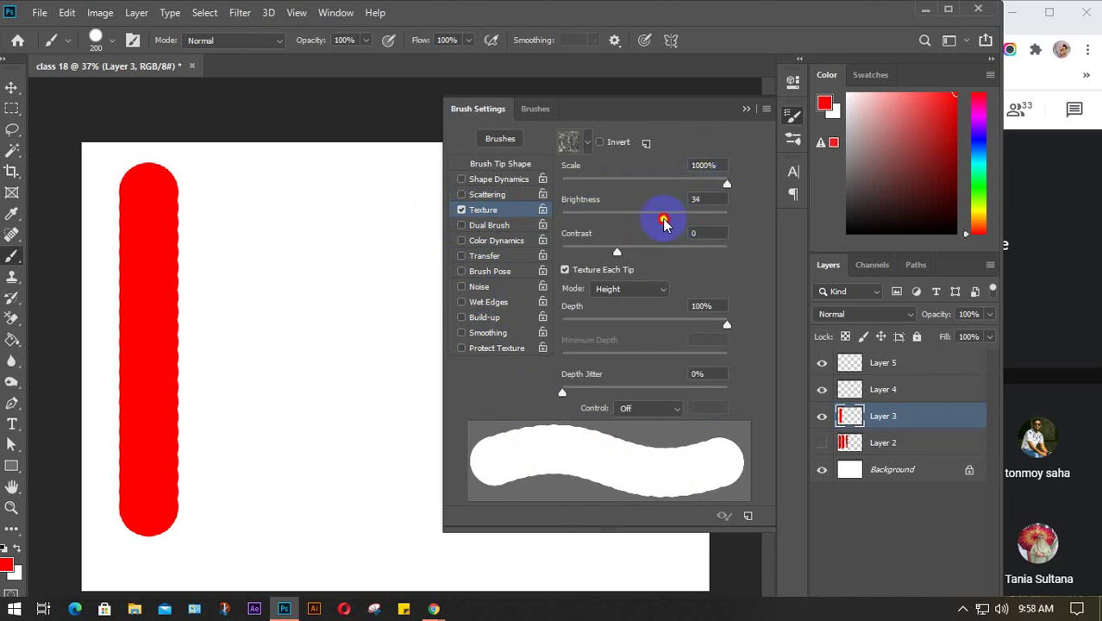
{"action": "left_click_drag", "start_coordinate": [618, 251], "coordinate": [646, 250]}
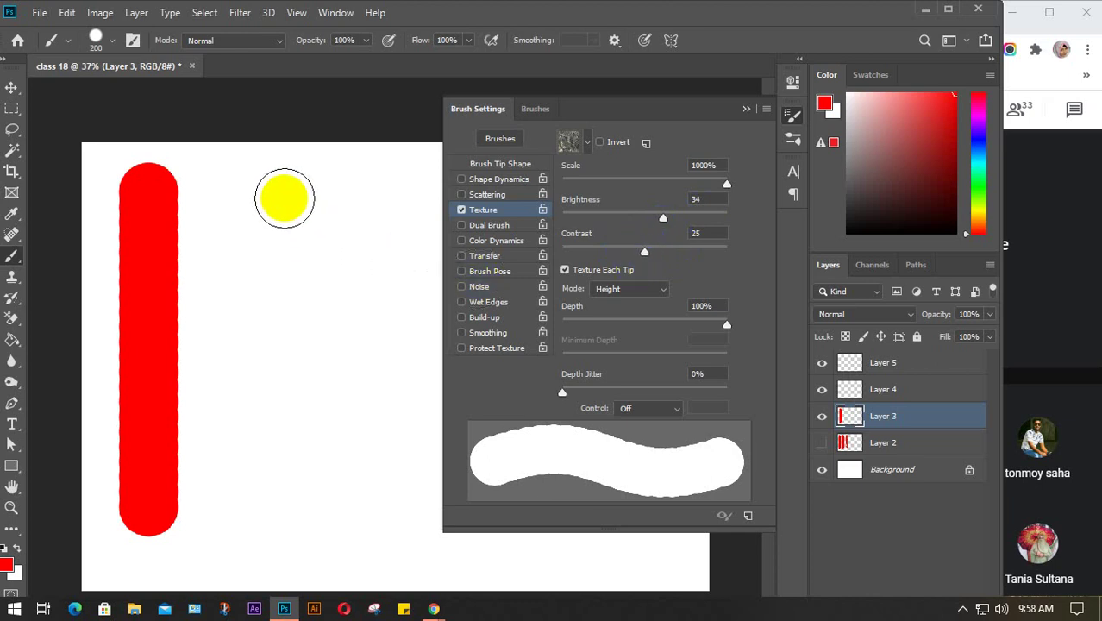
{"action": "left_click_drag", "start_coordinate": [283, 195], "coordinate": [291, 500]}
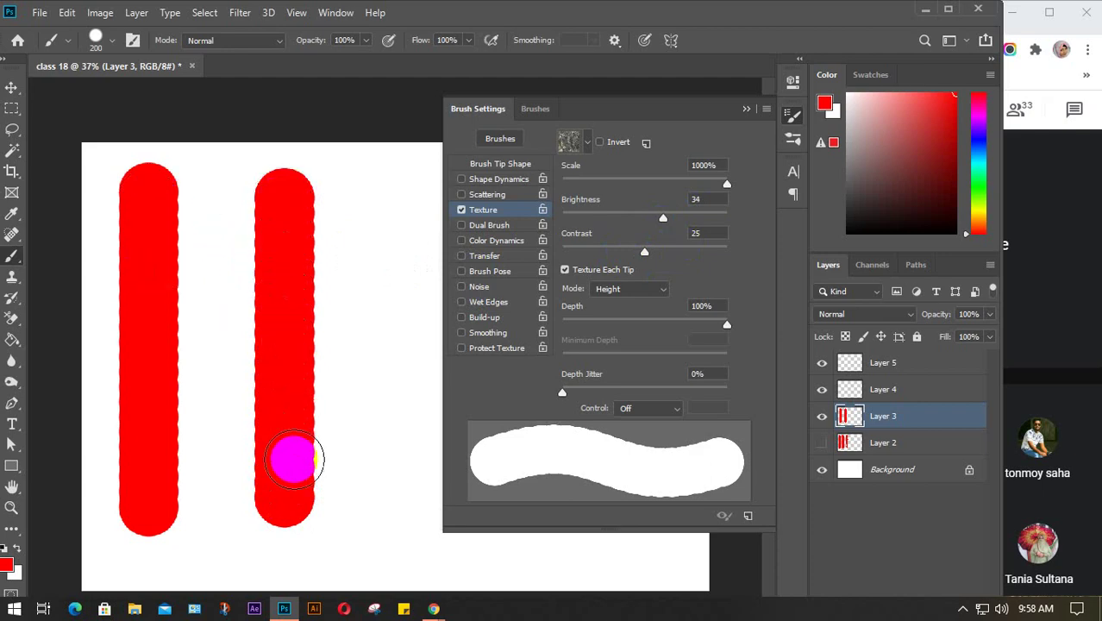
- Set the texture Contrast to 100 and Brightness to 150, paint another vertical test stroke, and undo both test strokes
{"action": "left_click", "coordinate": [668, 296]}
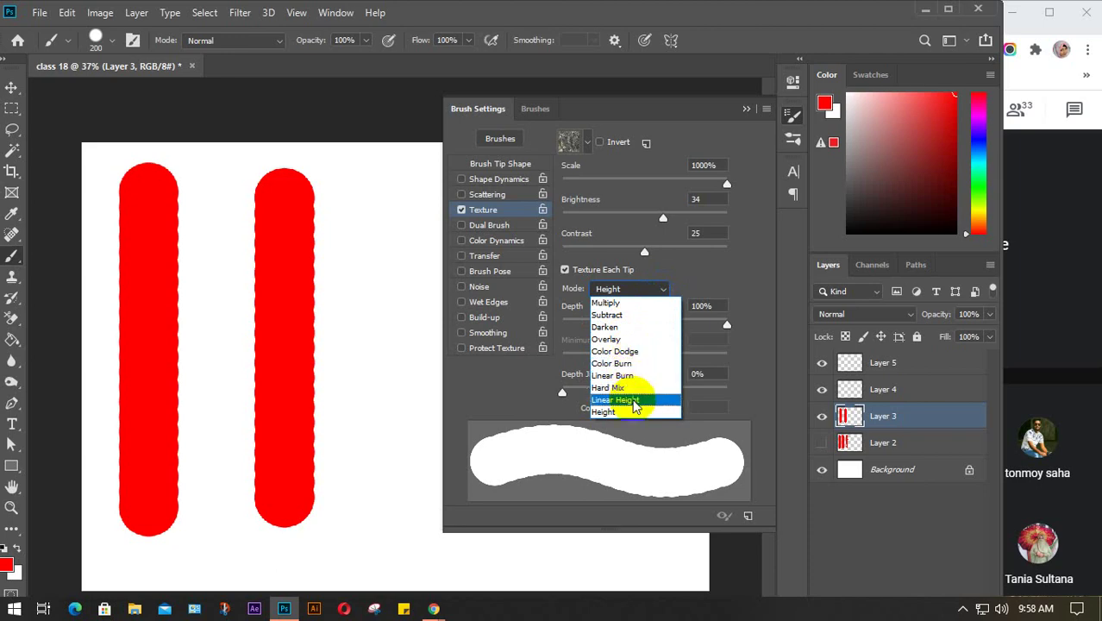
{"action": "left_click", "coordinate": [662, 296]}
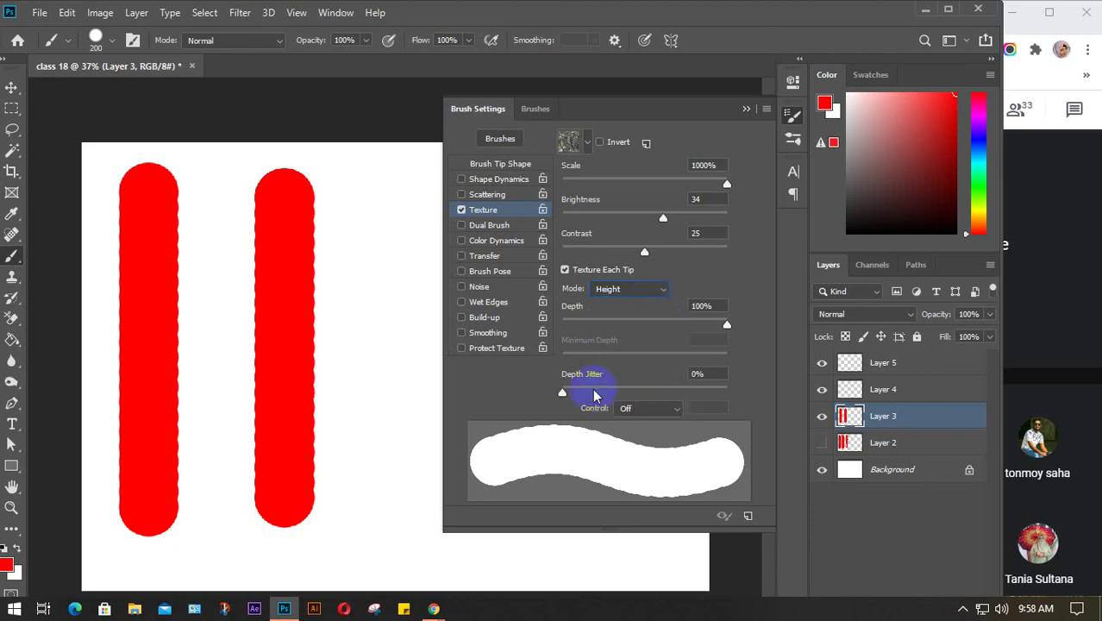
{"action": "left_click_drag", "start_coordinate": [644, 251], "coordinate": [735, 247]}
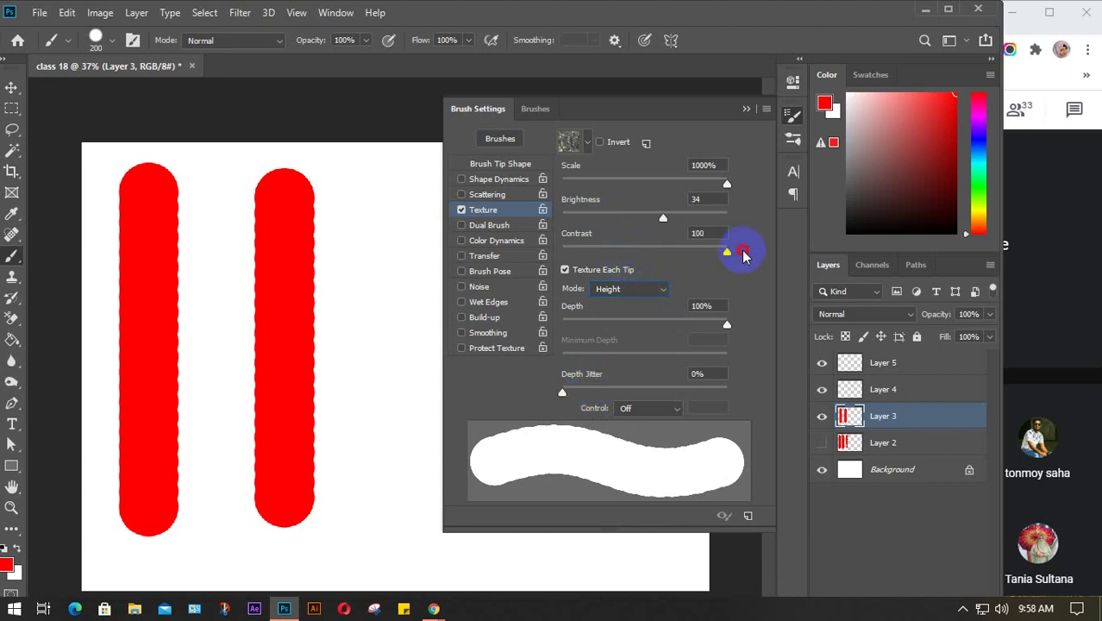
{"action": "left_click_drag", "start_coordinate": [667, 222], "coordinate": [753, 222]}
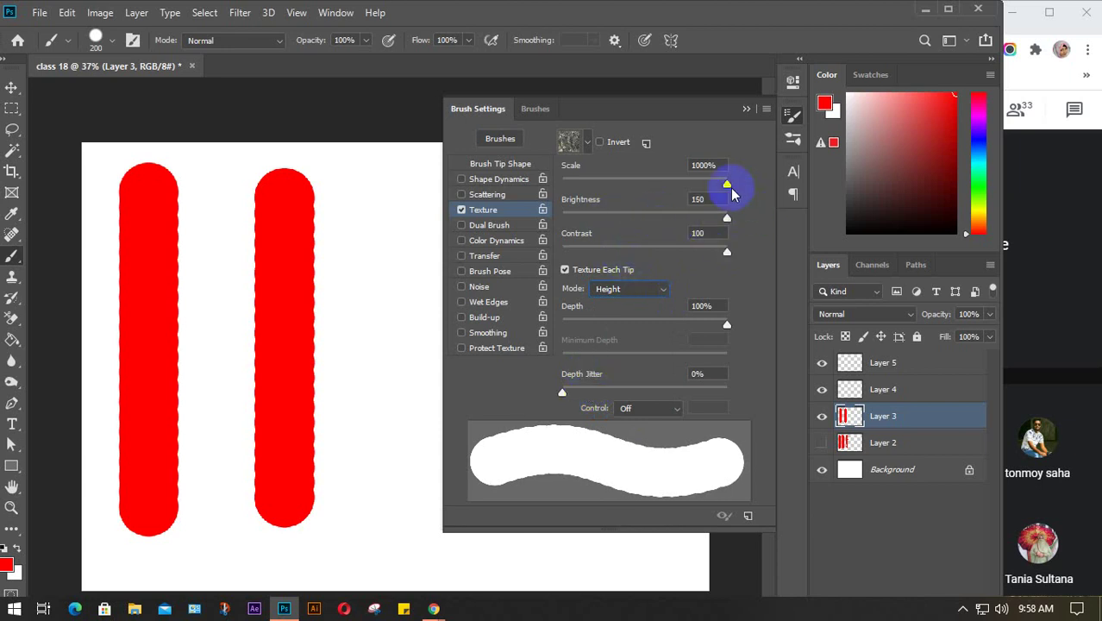
{"action": "left_click_drag", "start_coordinate": [361, 197], "coordinate": [369, 490]}
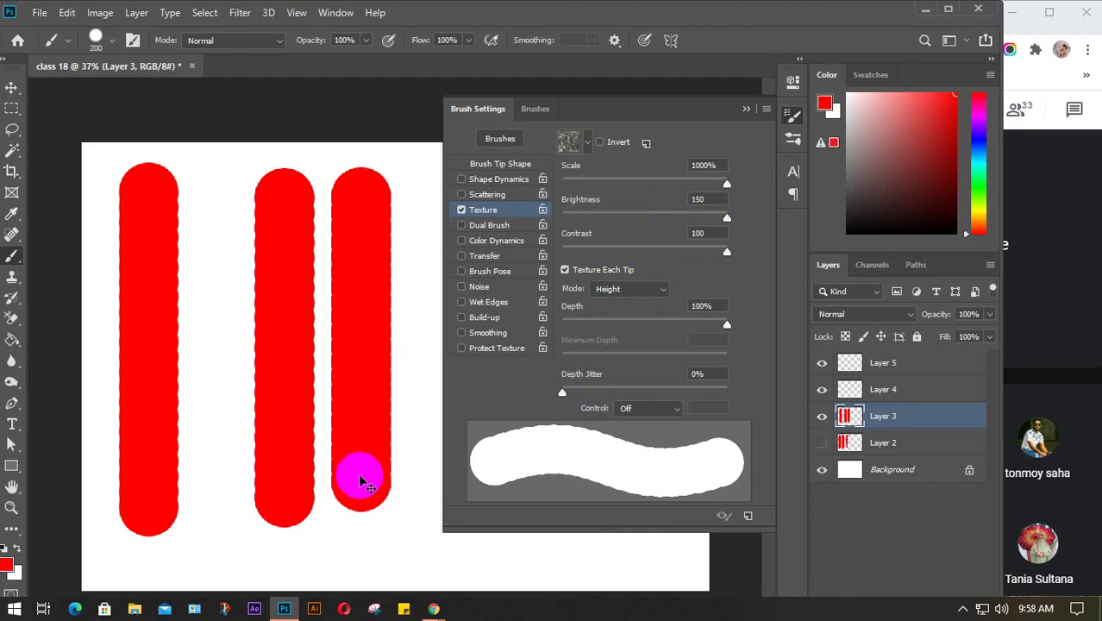
{"action": "key", "text": "ctrl+z"}
{"action": "key", "text": "ctrl+z"}
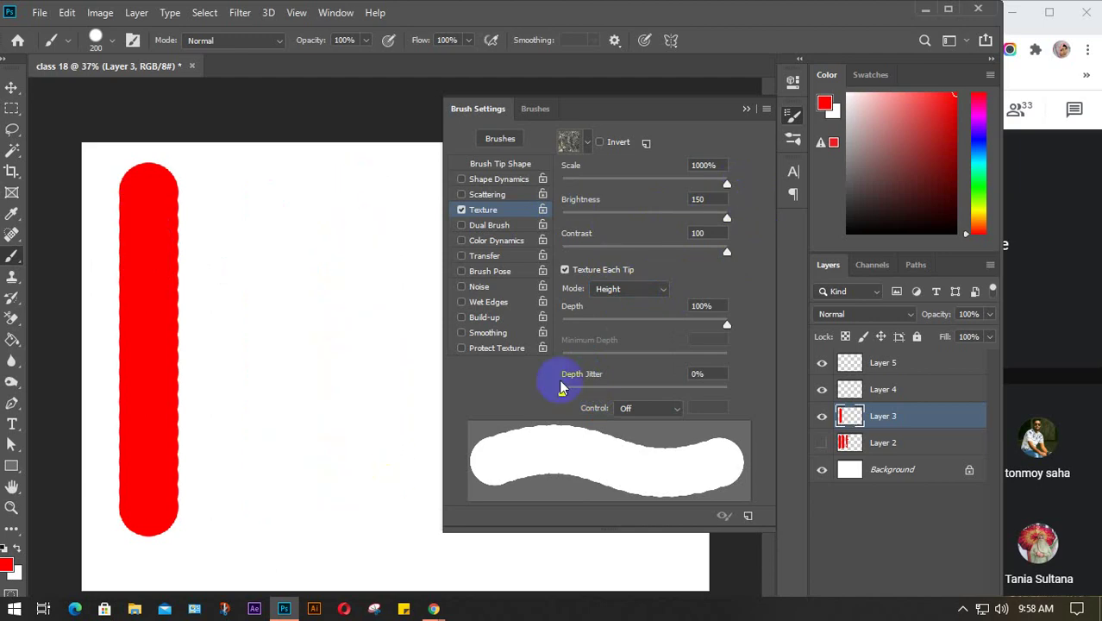
- Set the texture Scale to 60% and look through the available texture patterns without changing the pattern
{"action": "left_click_drag", "start_coordinate": [726, 187], "coordinate": [611, 186]}
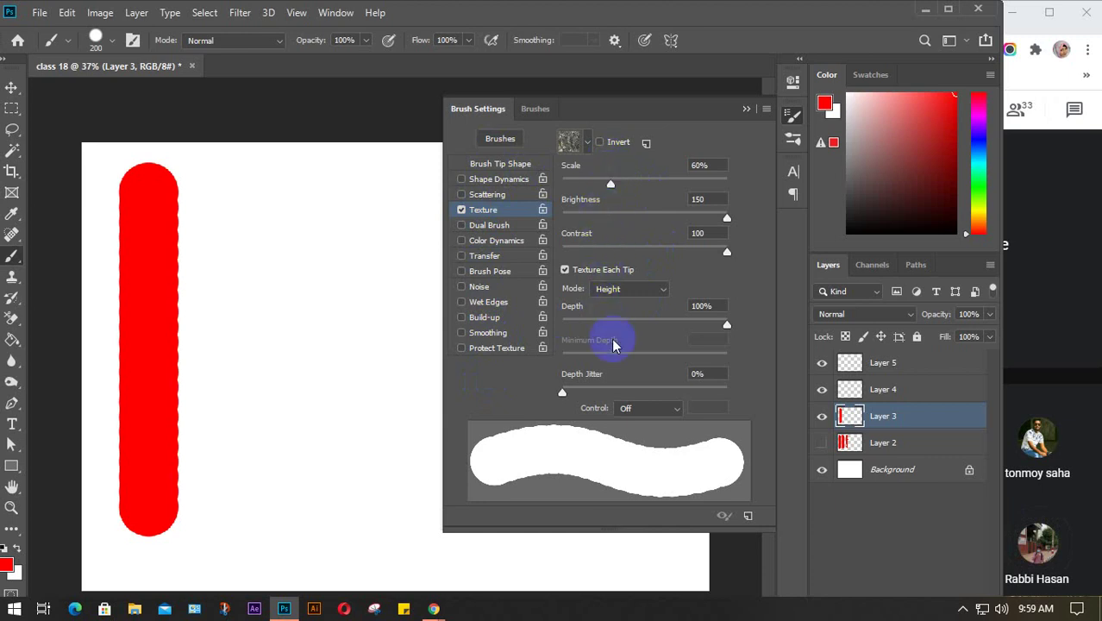
{"action": "left_click", "coordinate": [589, 145]}
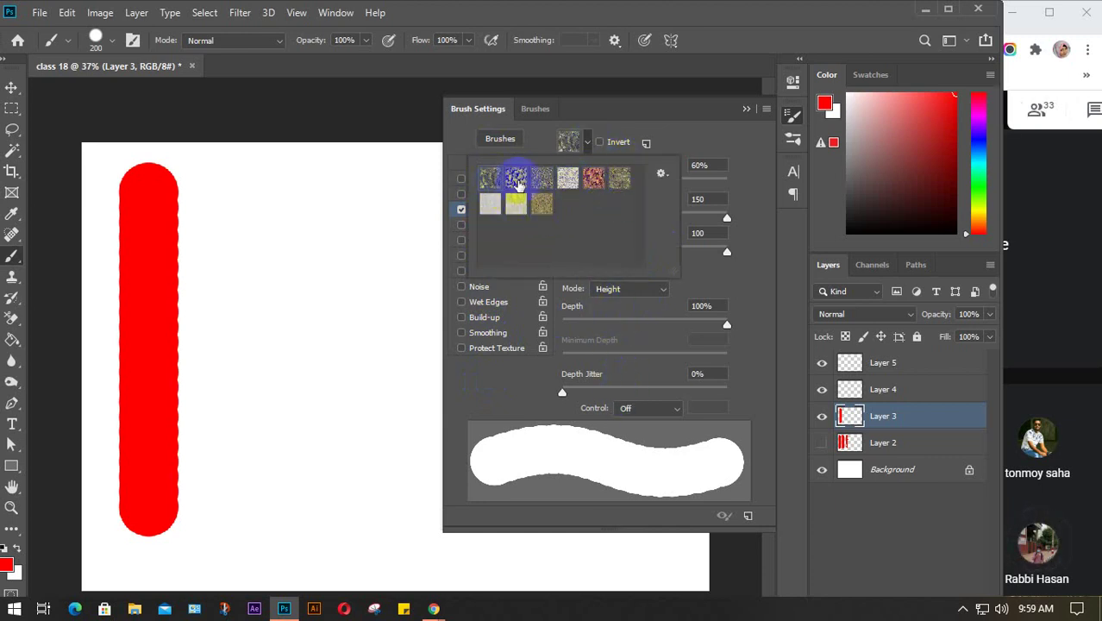
{"action": "left_click", "coordinate": [590, 145]}
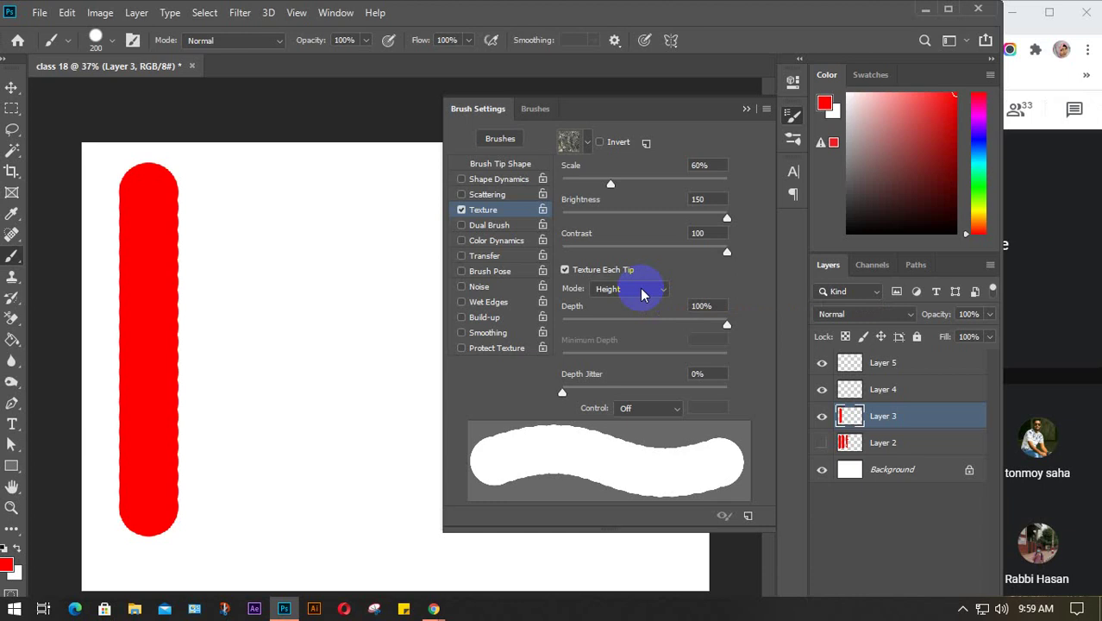
- Minimize Photoshop and maximize the Google Meet window
{"action": "left_click", "coordinate": [919, 9]}
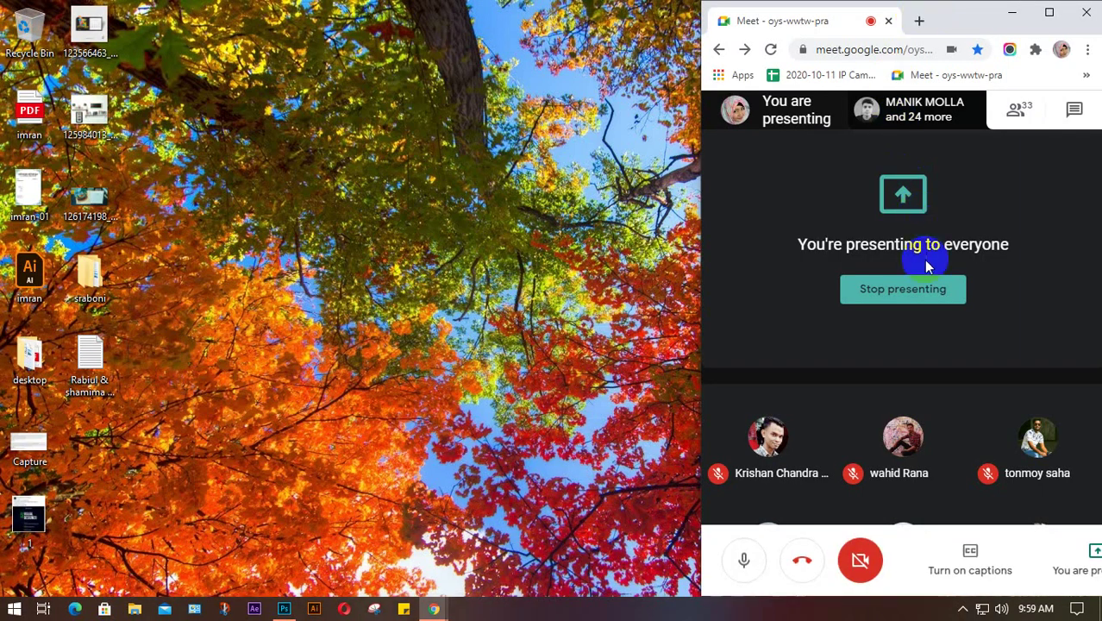
{"action": "left_click", "coordinate": [1052, 12]}
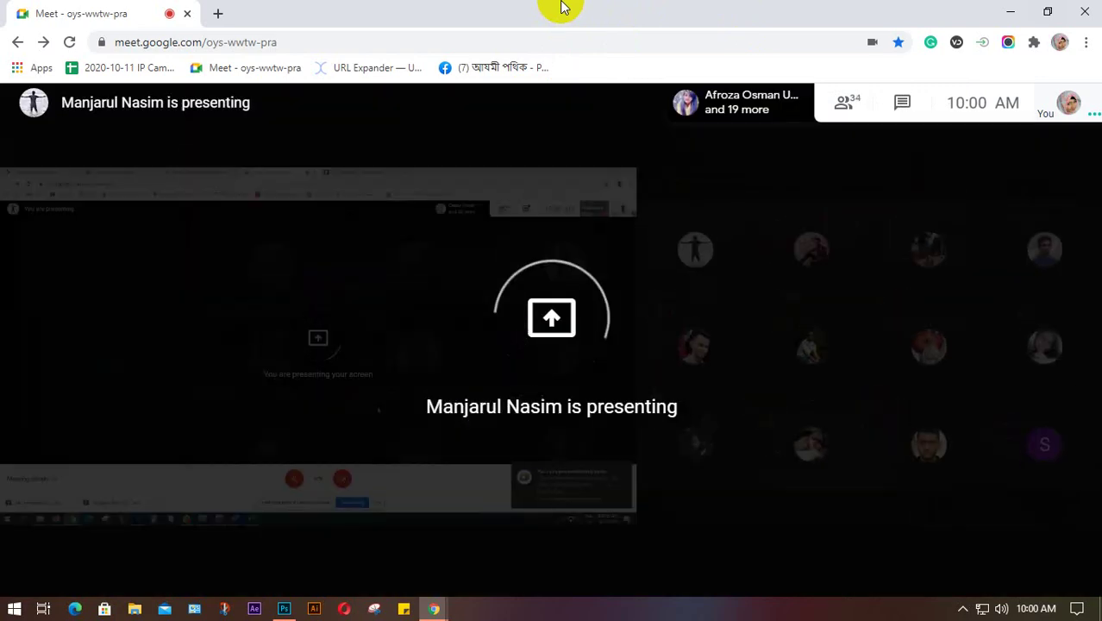
{"action": "left_click", "coordinate": [508, 276]}
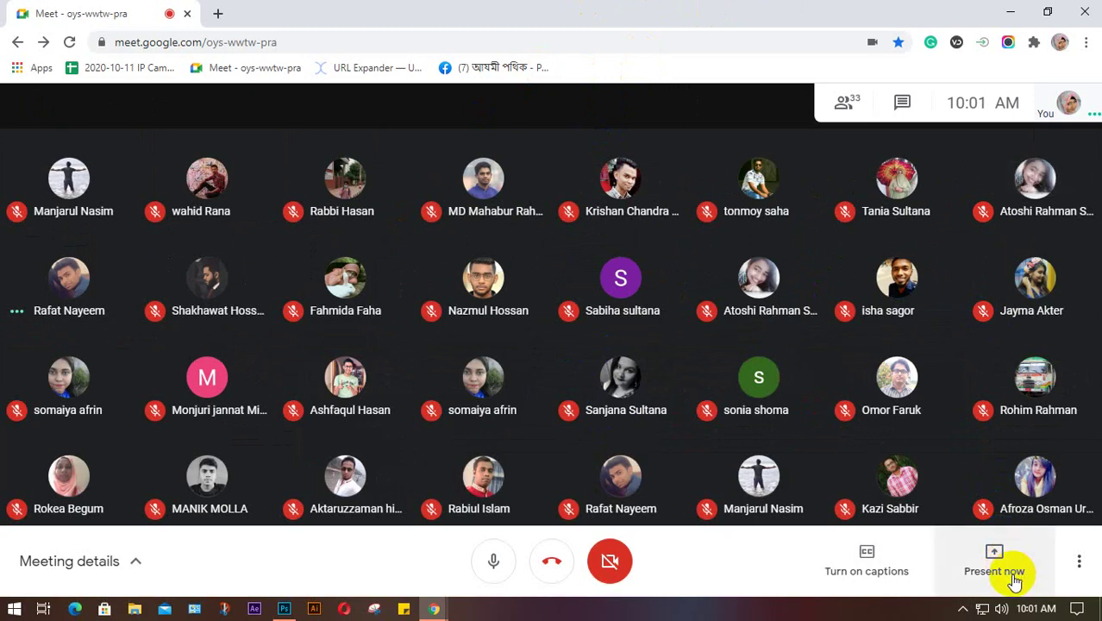
{"action": "left_click", "coordinate": [1015, 581]}
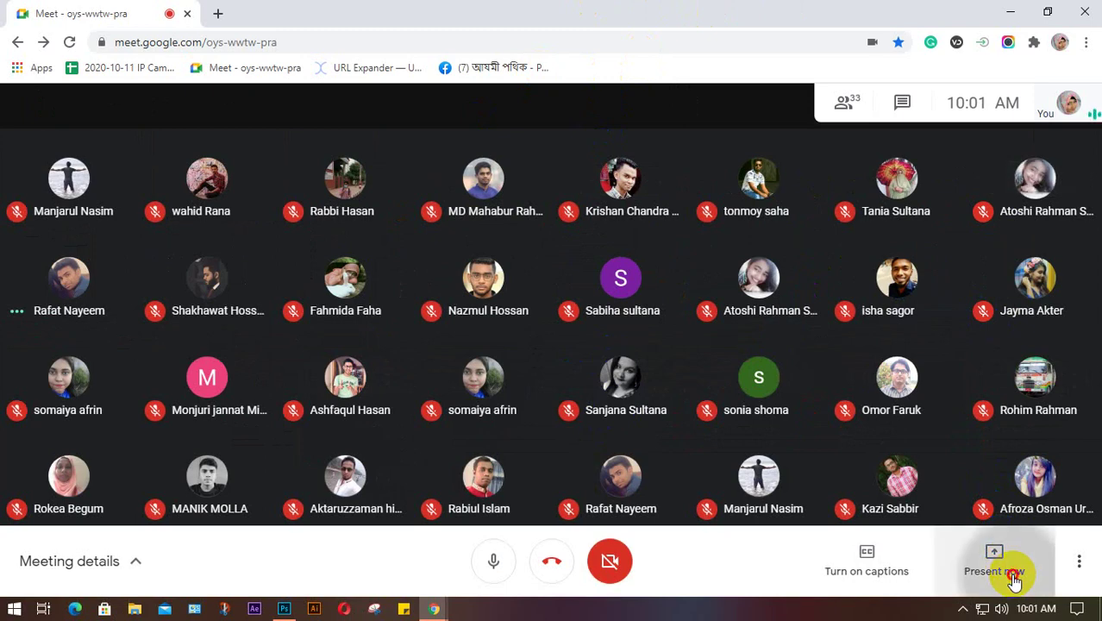
{"action": "left_click", "coordinate": [973, 419]}
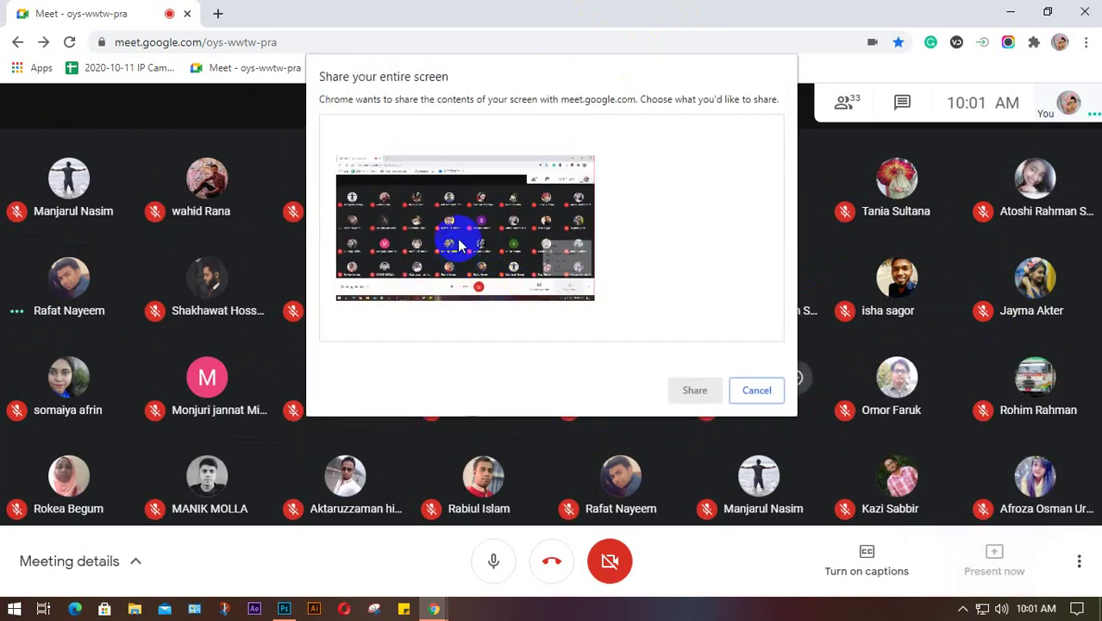
{"action": "left_click", "coordinate": [756, 392]}
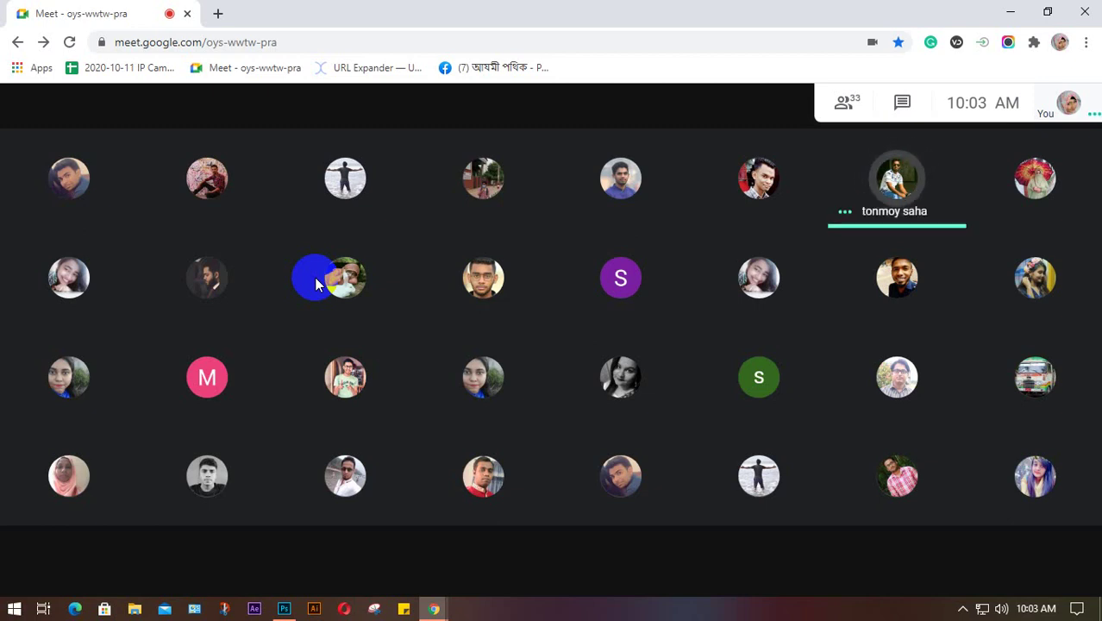
- Present the entire screen to everyone in the meeting and hide the screen-sharing notice
{"action": "mouse_move", "coordinate": [952, 546]}
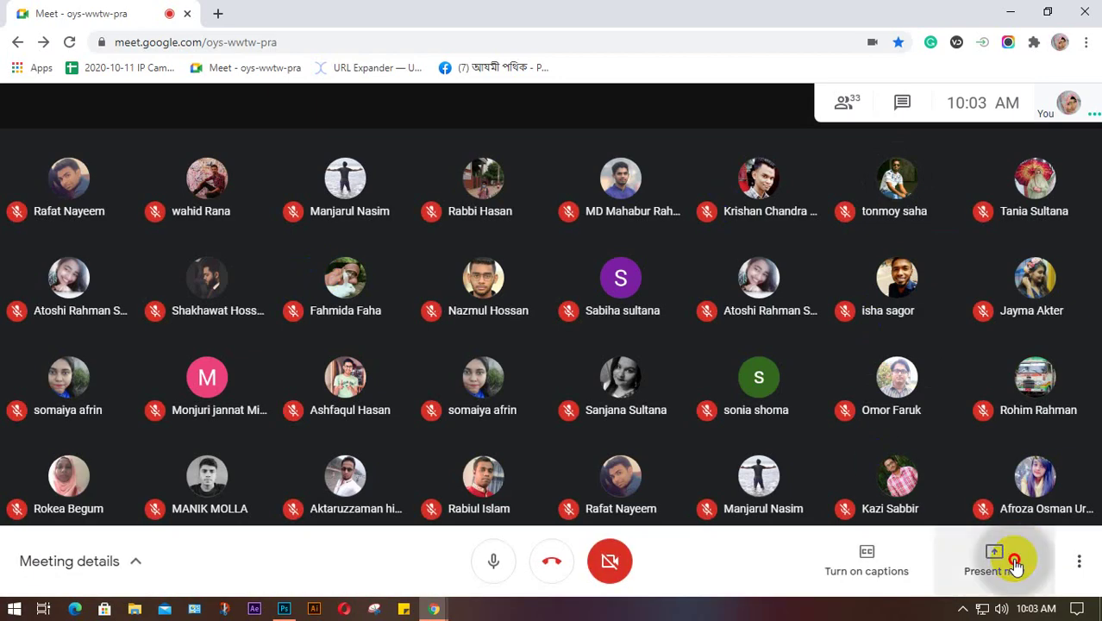
{"action": "left_click", "coordinate": [1015, 565]}
{"action": "left_click", "coordinate": [975, 420]}
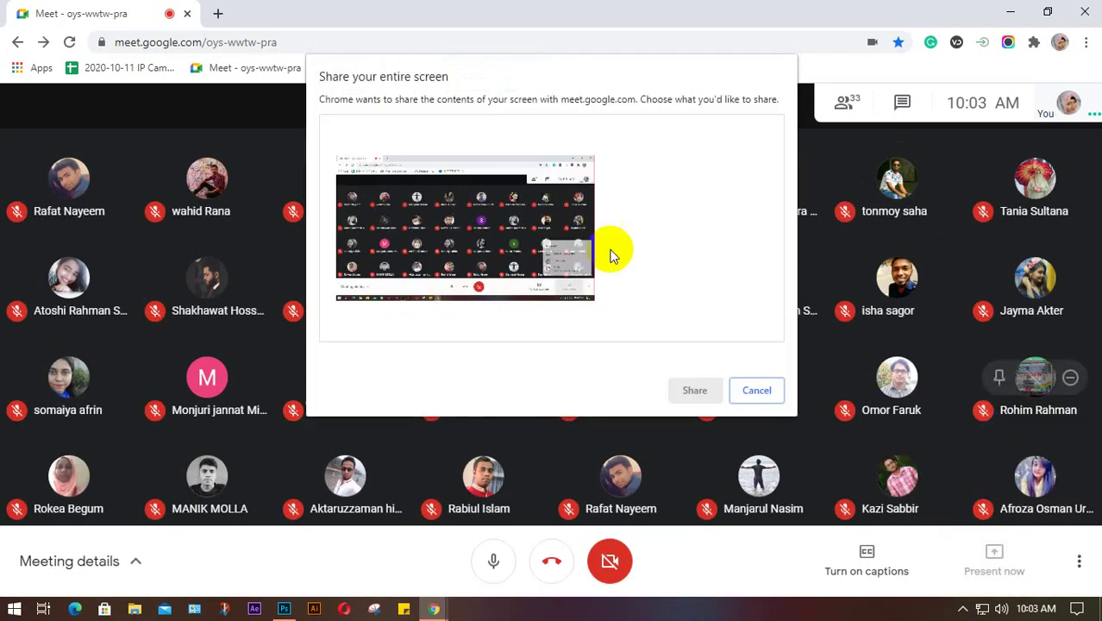
{"action": "left_click", "coordinate": [455, 216]}
{"action": "left_click", "coordinate": [696, 390]}
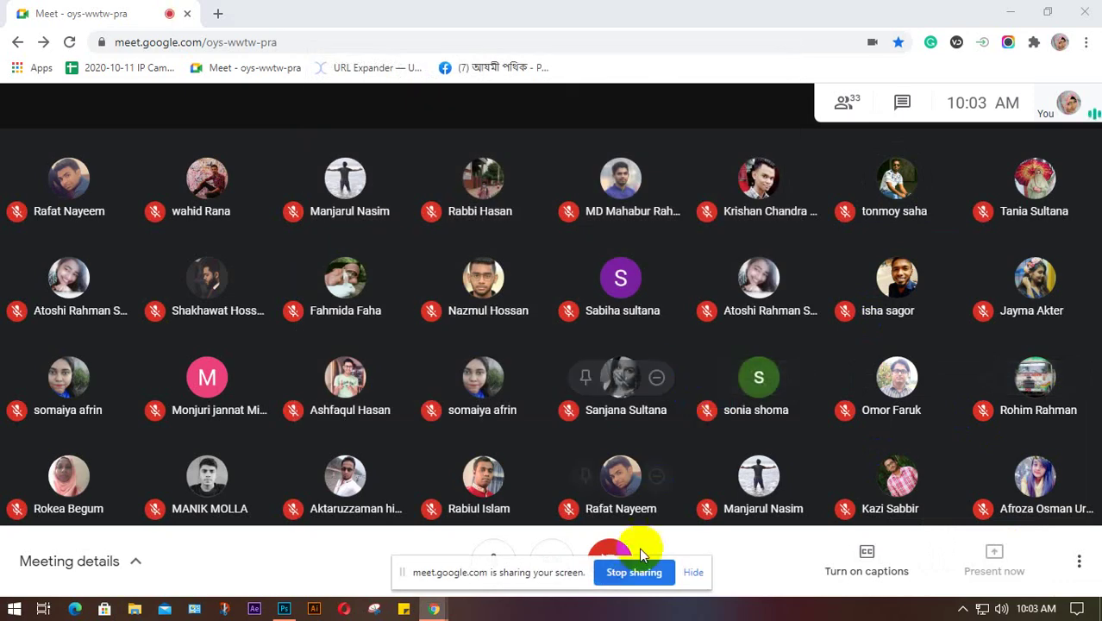
{"action": "left_click", "coordinate": [699, 573]}
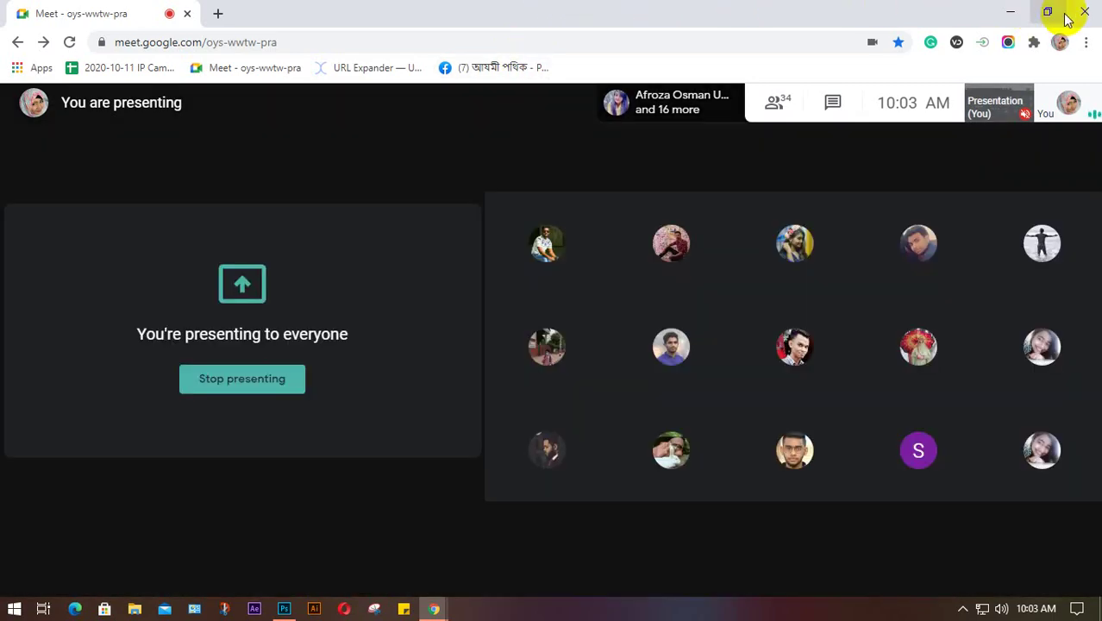
- Restore the Meet window to its smaller size and return to Photoshop with the Brush Settings collapsed
{"action": "left_click", "coordinate": [1054, 16]}
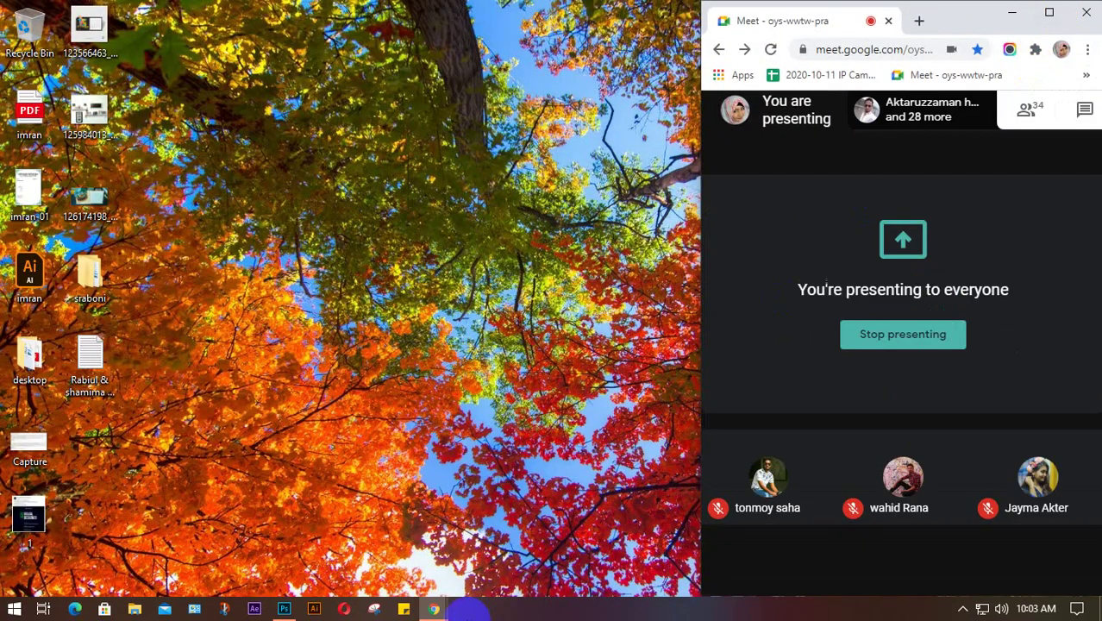
{"action": "left_click", "coordinate": [284, 609]}
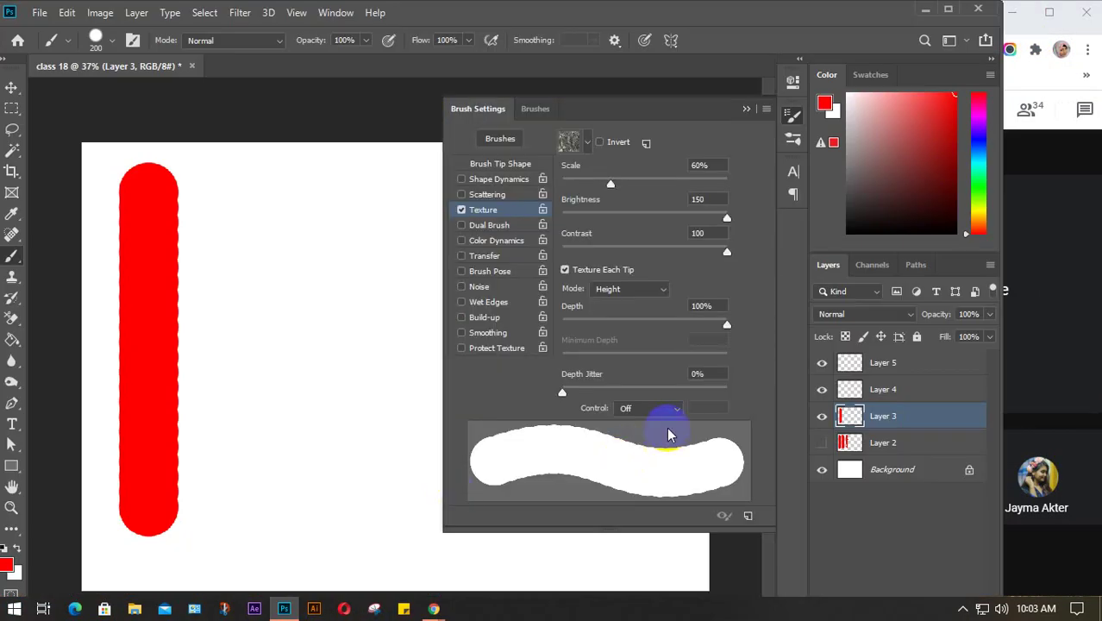
{"action": "left_click", "coordinate": [745, 108]}
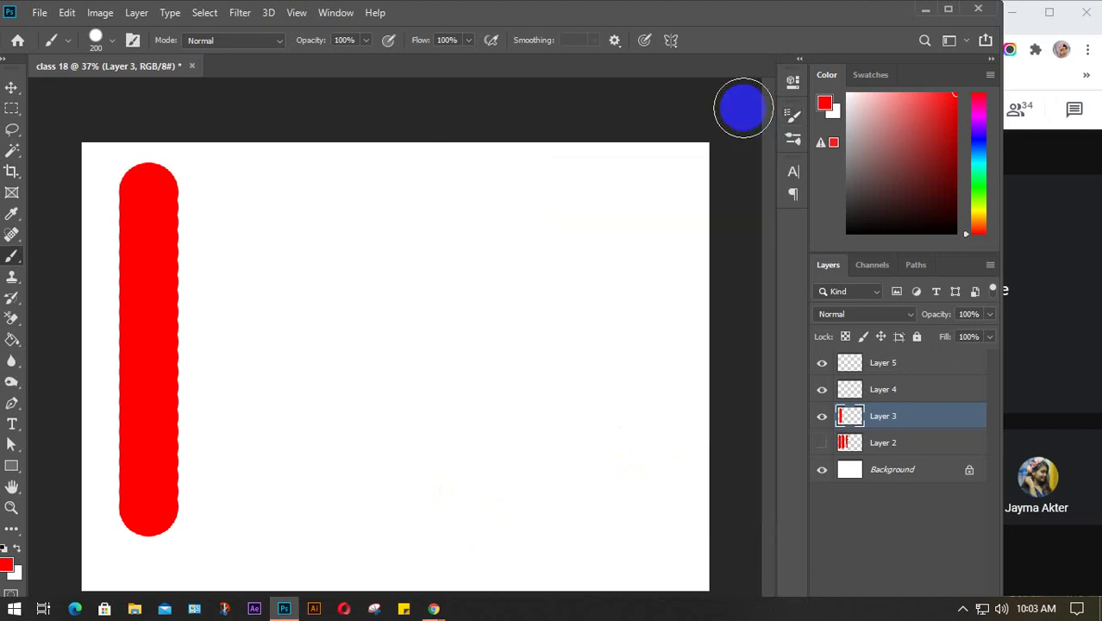
- Reselect the Brush tool and raise its brush size to 5000 px
{"action": "right_click", "coordinate": [9, 258]}
{"action": "left_click", "coordinate": [88, 253]}
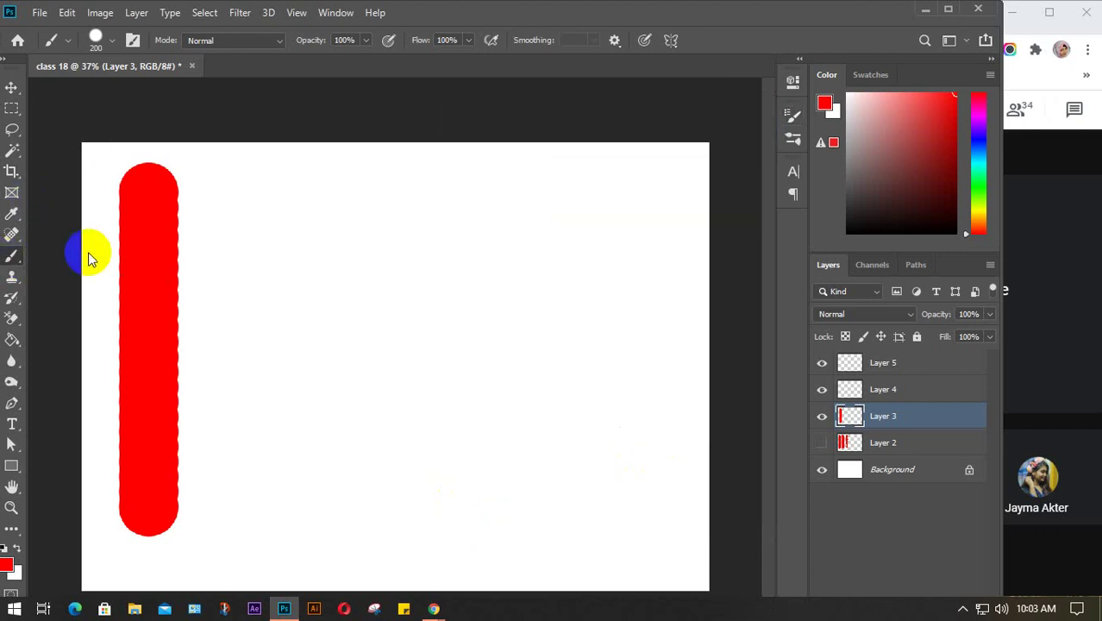
{"action": "left_click", "coordinate": [112, 40]}
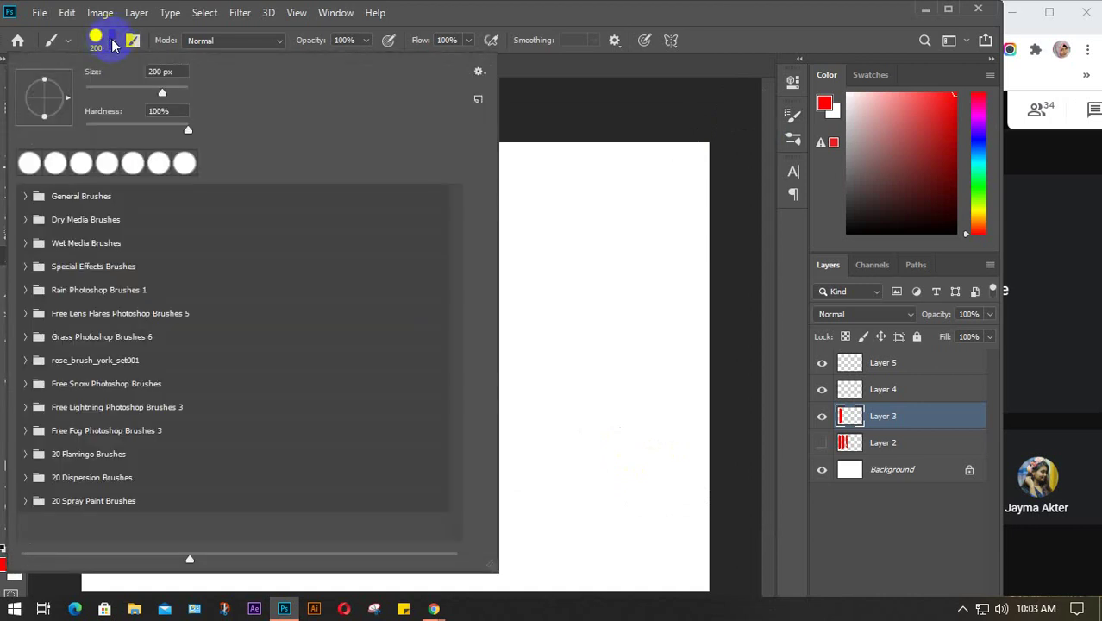
{"action": "left_click", "coordinate": [113, 40]}
{"action": "left_click", "coordinate": [112, 40]}
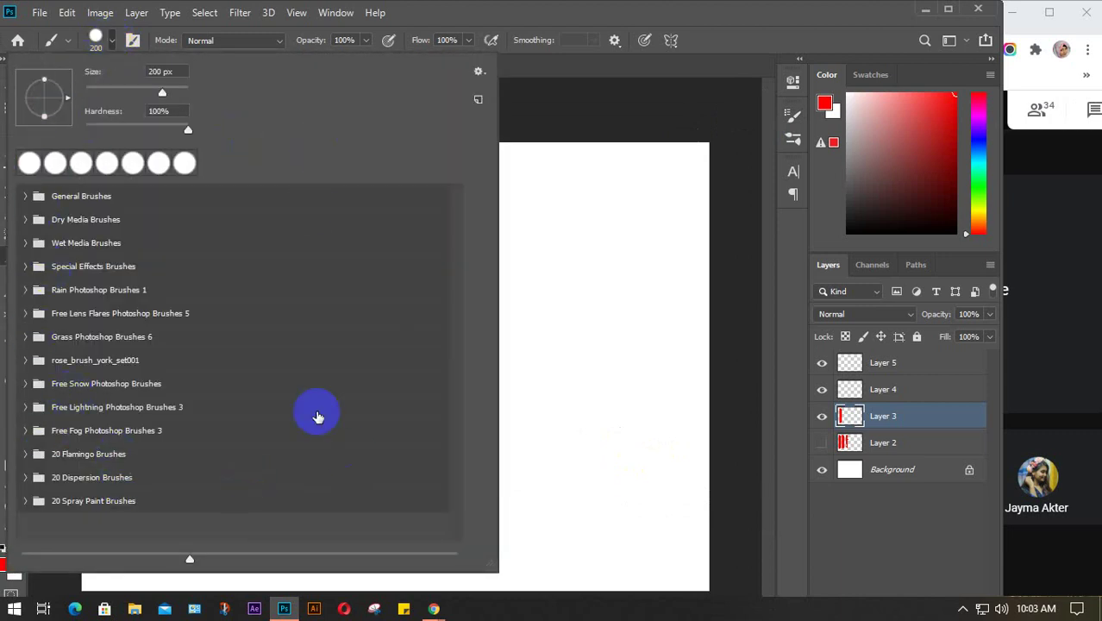
{"action": "left_click_drag", "start_coordinate": [101, 90], "coordinate": [204, 93]}
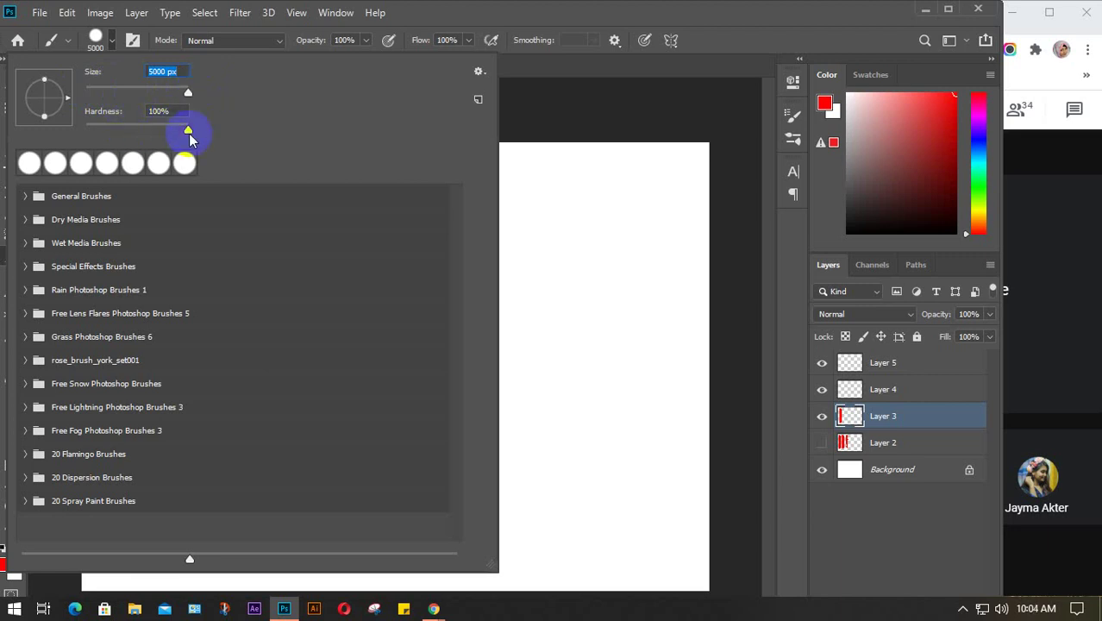
- Try the brush hardness at 0%, restore it to 100%, and look through the General Brushes presets
{"action": "left_click_drag", "start_coordinate": [187, 131], "coordinate": [74, 132]}
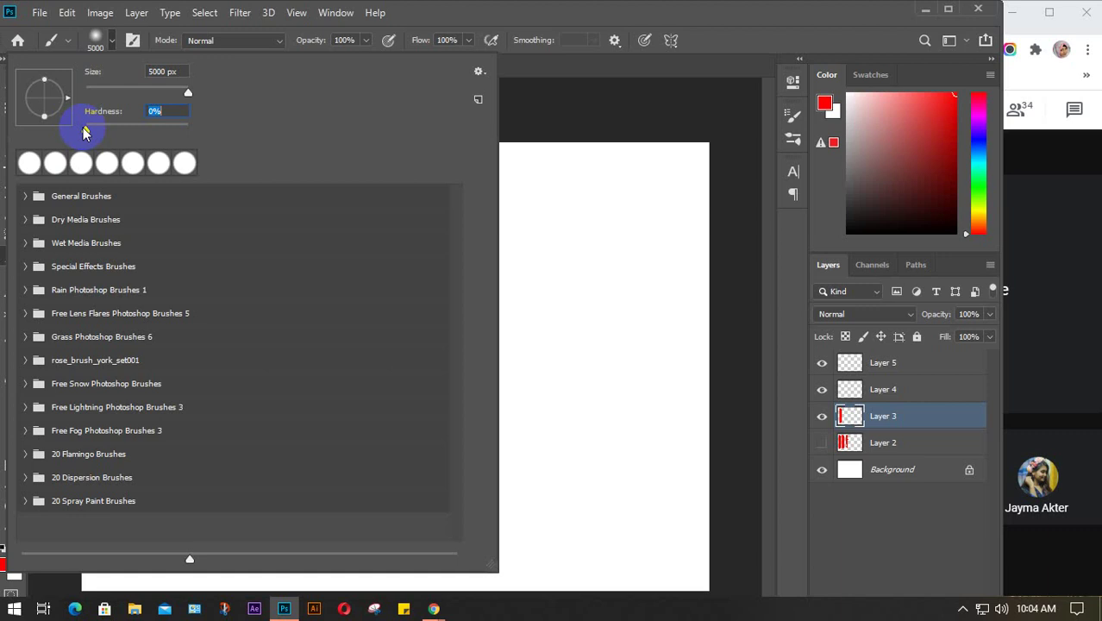
{"action": "left_click_drag", "start_coordinate": [83, 130], "coordinate": [203, 113]}
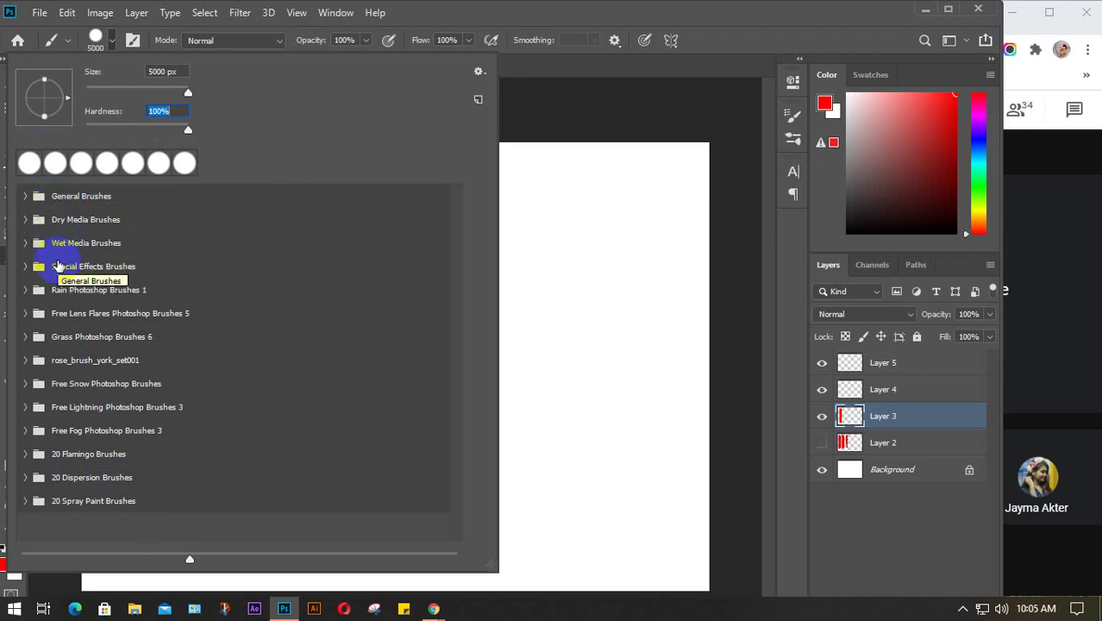
{"action": "left_click", "coordinate": [26, 197]}
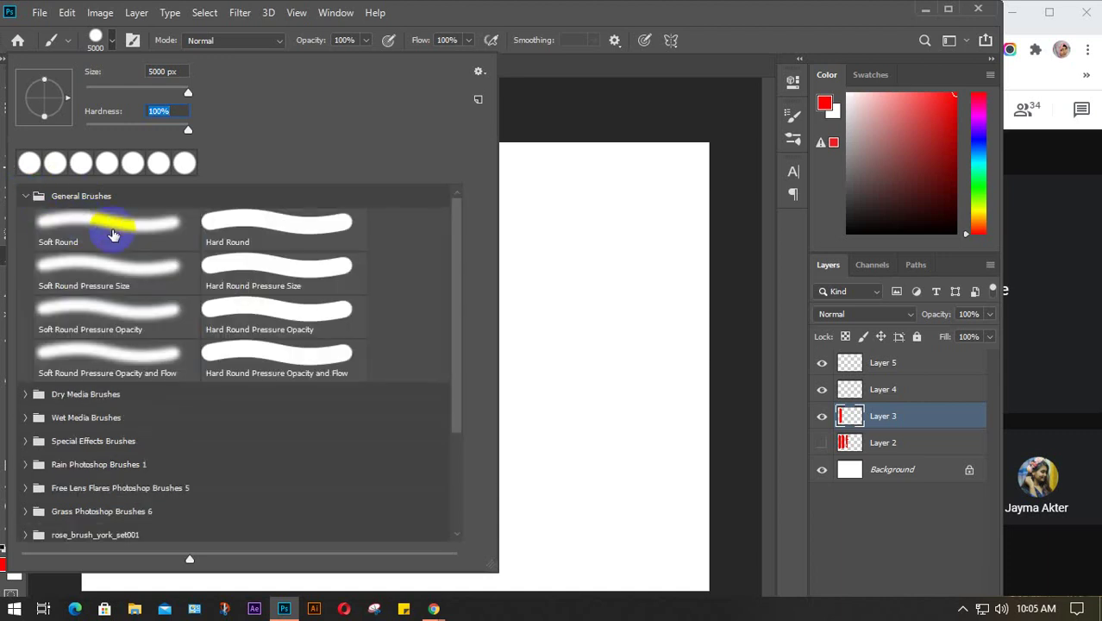
{"action": "left_click", "coordinate": [27, 197]}
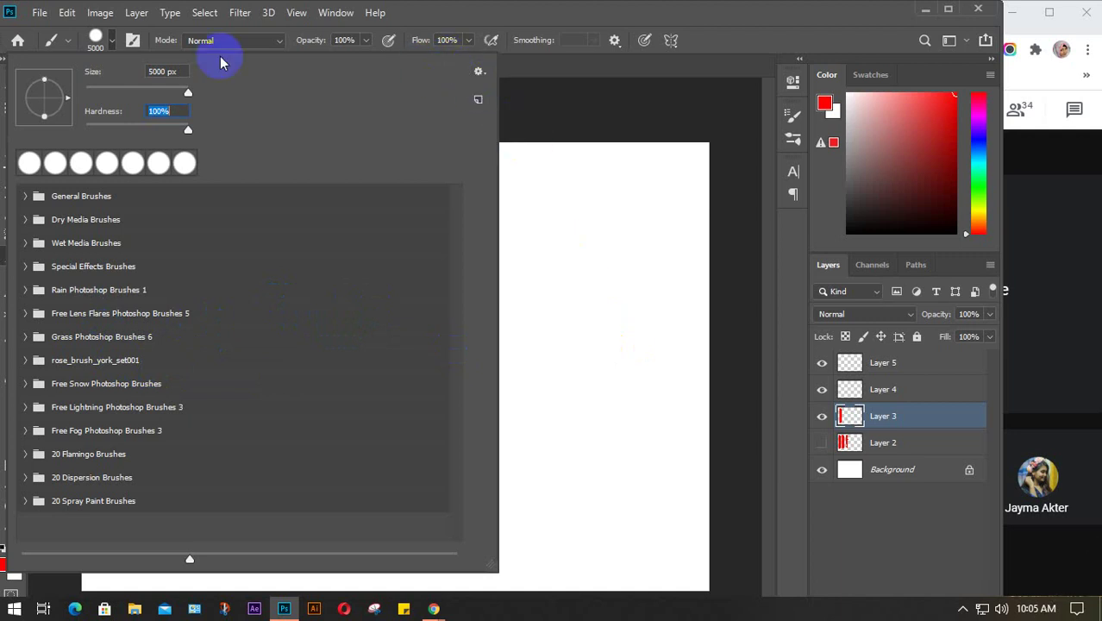
{"action": "left_click", "coordinate": [113, 41]}
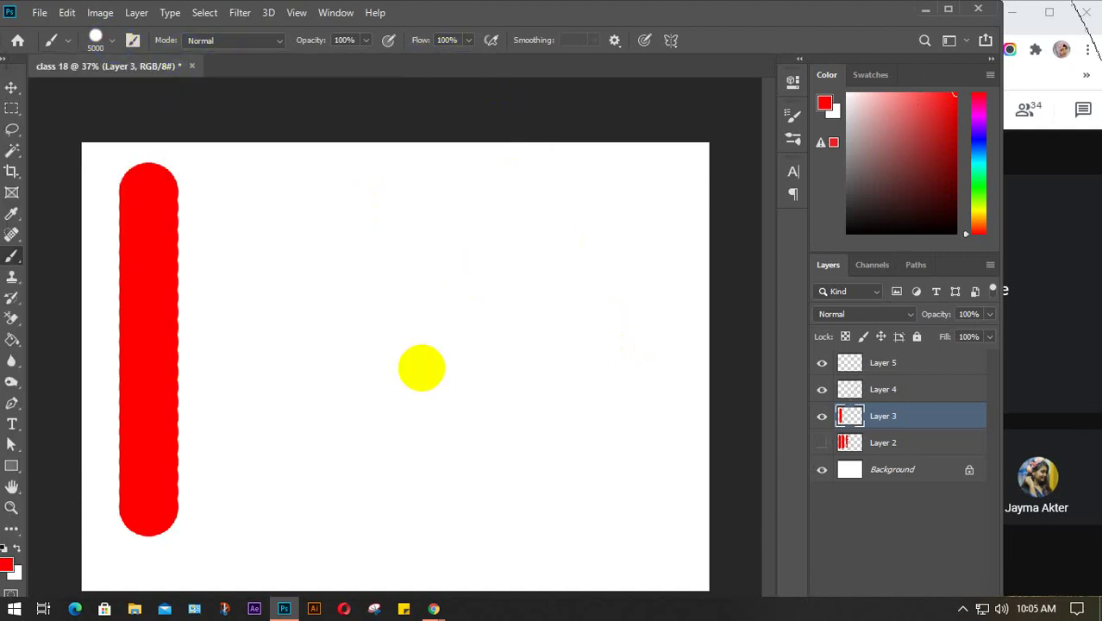
- Reduce the brush size to 125 px
{"action": "key", "text": "bracketleft"}
{"action": "key", "text": "bracketleft"}
{"action": "key", "text": "bracketleft"}
{"action": "key", "text": "bracketleft"}
{"action": "key", "text": "bracketleft"}
{"action": "key", "text": "bracketleft"}
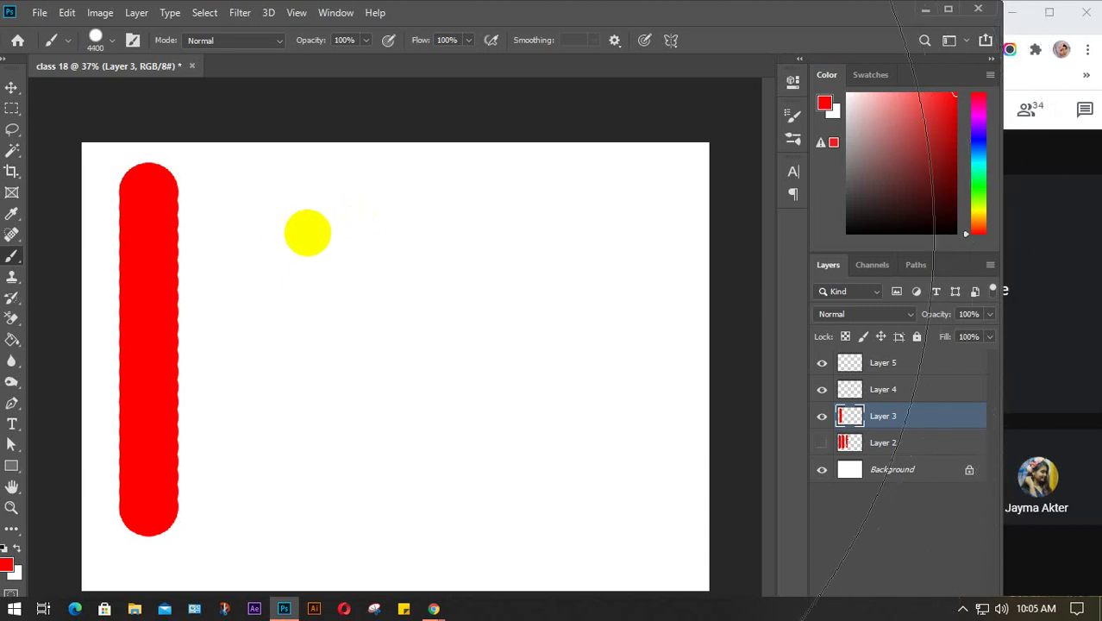
{"action": "key", "text": "bracketleft"}
{"action": "key", "text": "bracketleft"}
{"action": "key", "text": "bracketleft"}
{"action": "key", "text": "bracketleft"}
{"action": "key", "text": "bracketleft"}
{"action": "key", "text": "bracketleft"}
{"action": "key", "text": "bracketleft"}
{"action": "key", "text": "bracketleft"}
{"action": "key", "text": "bracketleft"}
{"action": "key", "text": "bracketleft"}
{"action": "key", "text": "bracketleft"}
{"action": "key", "text": "bracketleft"}
{"action": "key", "text": "bracketleft"}
{"action": "key", "text": "bracketleft"}
{"action": "key", "text": "bracketleft"}
{"action": "key", "text": "bracketleft"}
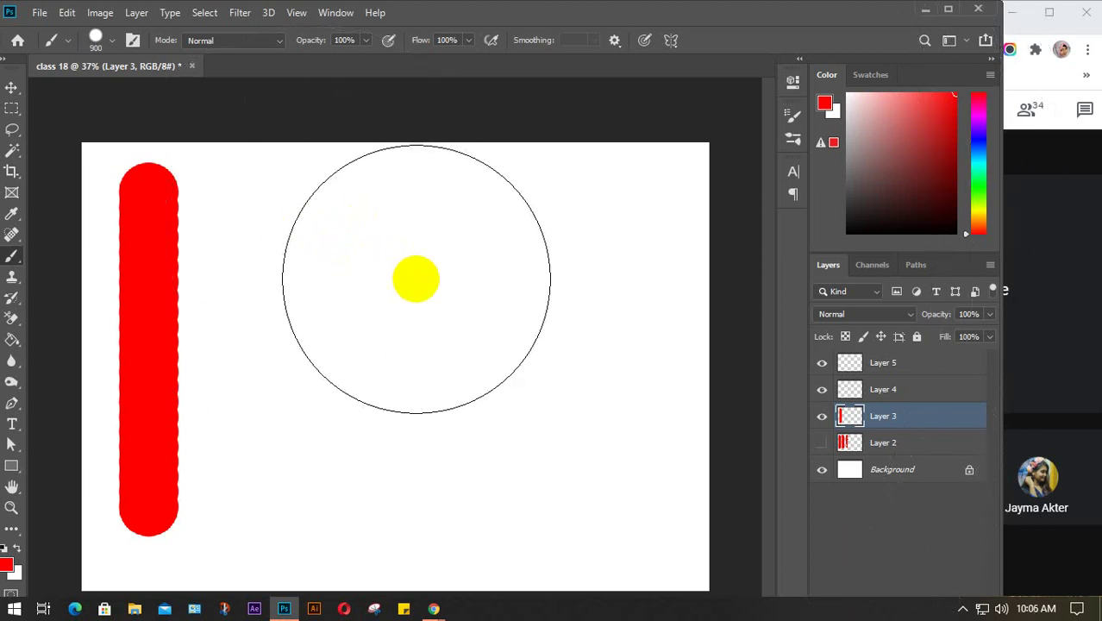
{"action": "key", "text": "bracketleft"}
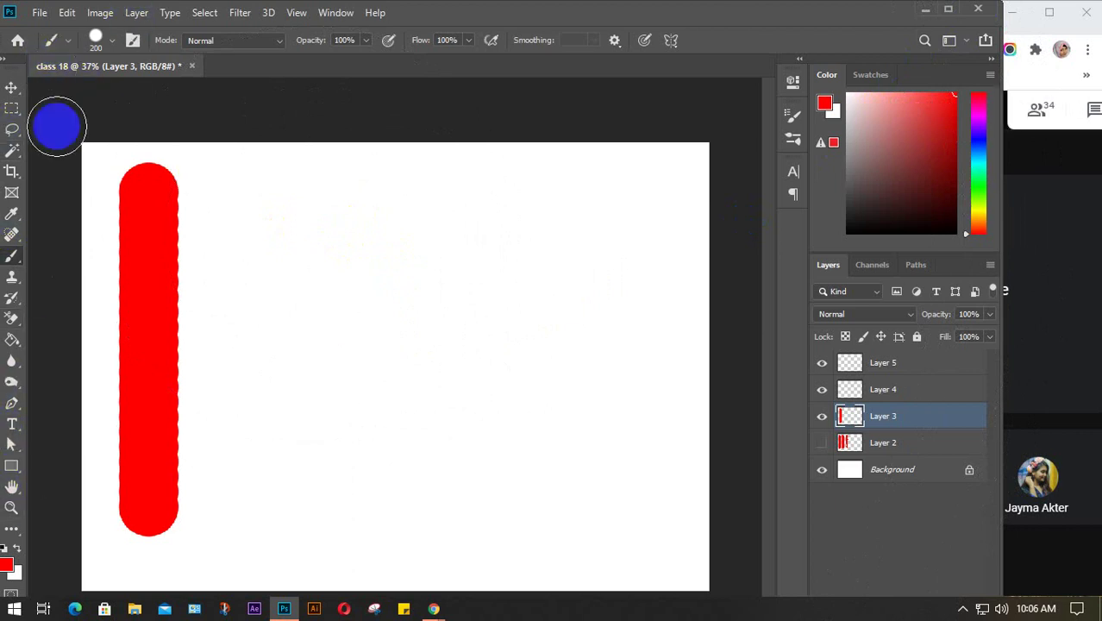
{"action": "left_click", "coordinate": [404, 163]}
{"action": "key", "text": "bracketleft"}
{"action": "key", "text": "bracketleft"}
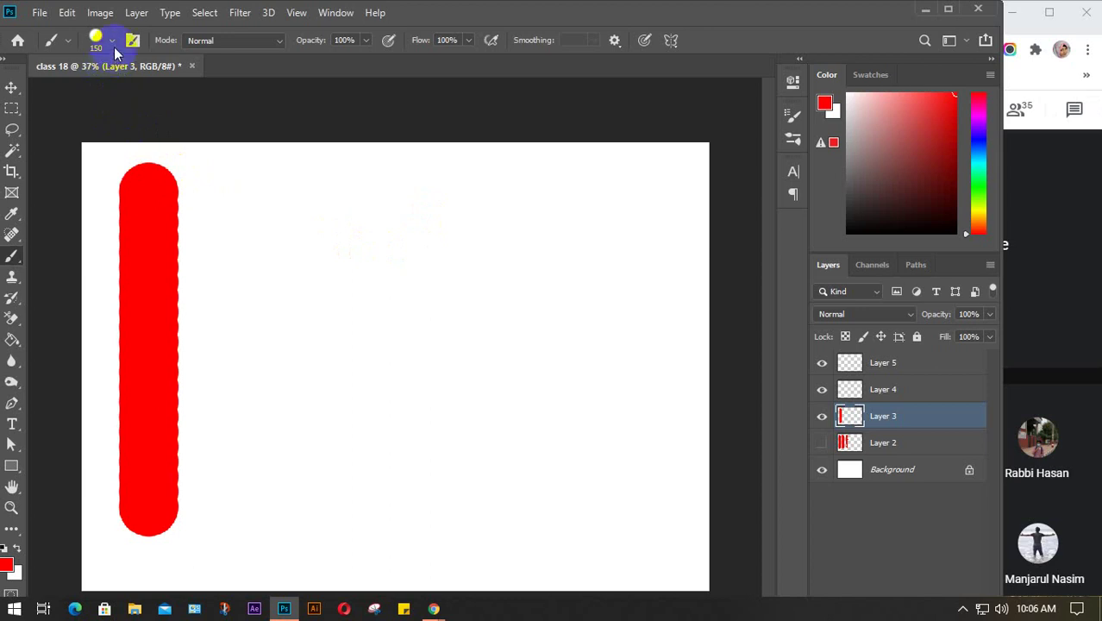
{"action": "key", "text": "bracketleft"}
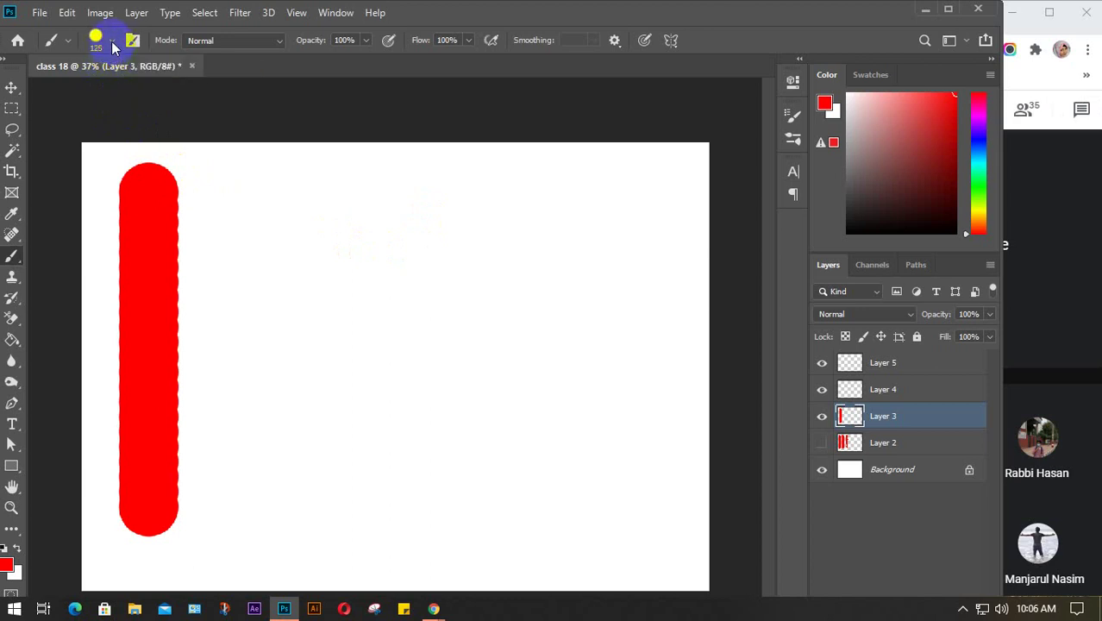
- Open the Brush Settings and enable Shape Dynamics, Scattering, Dual Brush and Color Dynamics
{"action": "left_click", "coordinate": [132, 41]}
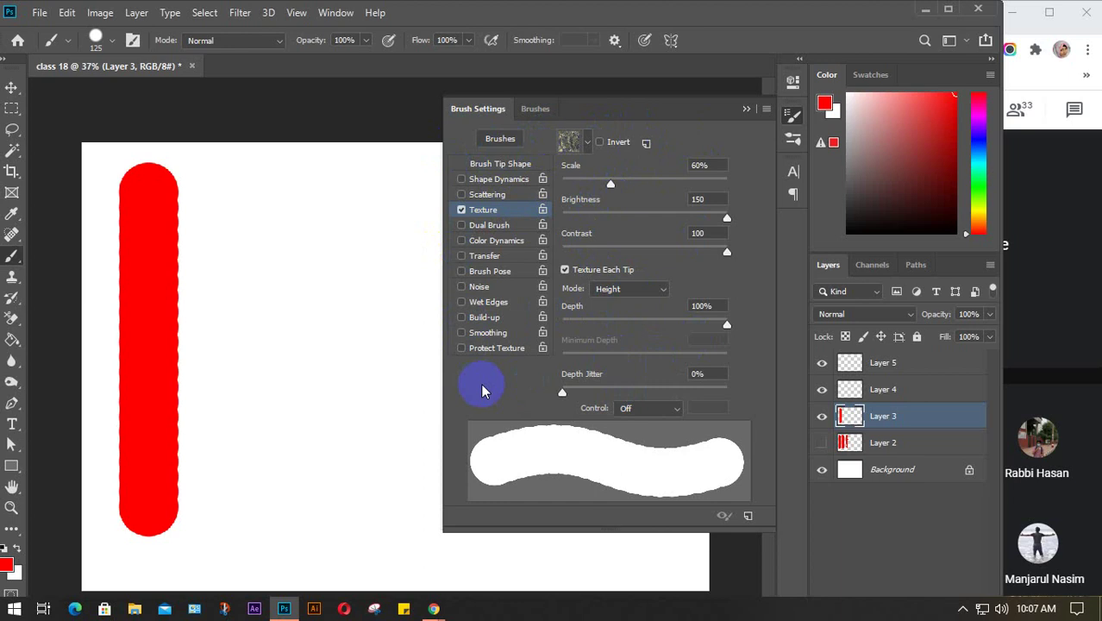
{"action": "left_click", "coordinate": [461, 179]}
{"action": "left_click", "coordinate": [461, 195]}
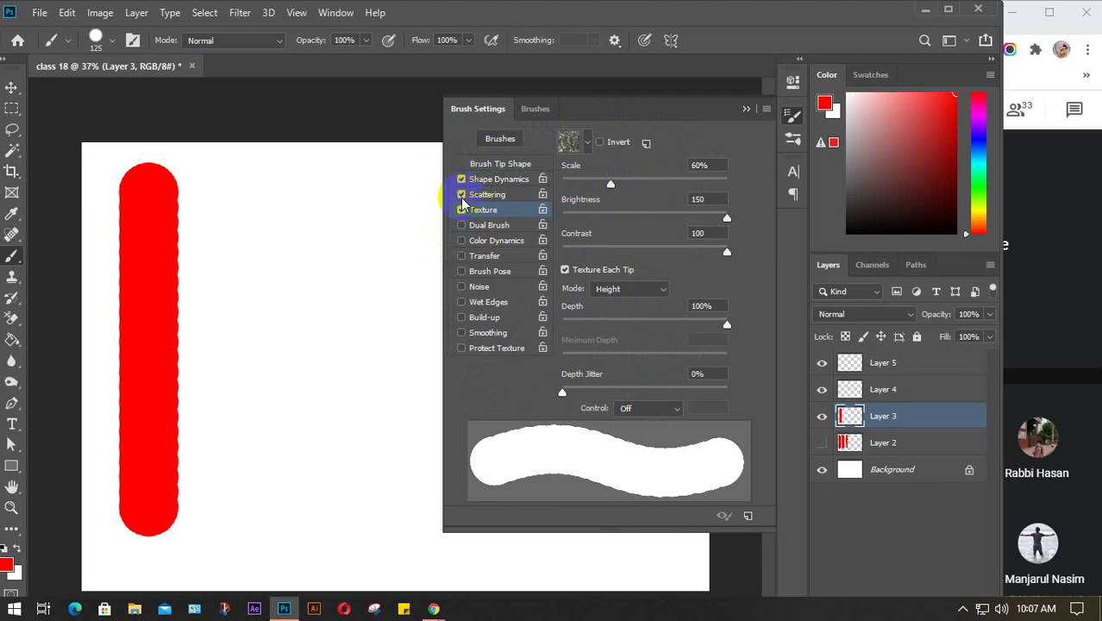
{"action": "left_click", "coordinate": [462, 225]}
{"action": "left_click", "coordinate": [462, 241]}
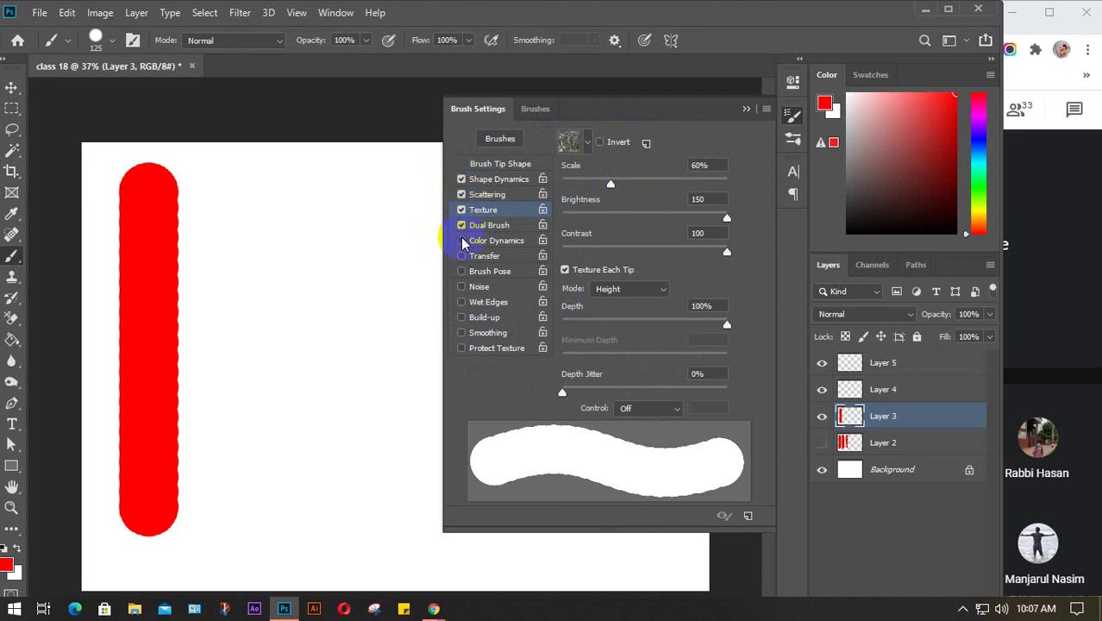
- Disable Shape Dynamics, Scattering, Texture, Dual Brush and Color Dynamics for the brush
{"action": "left_click", "coordinate": [462, 179]}
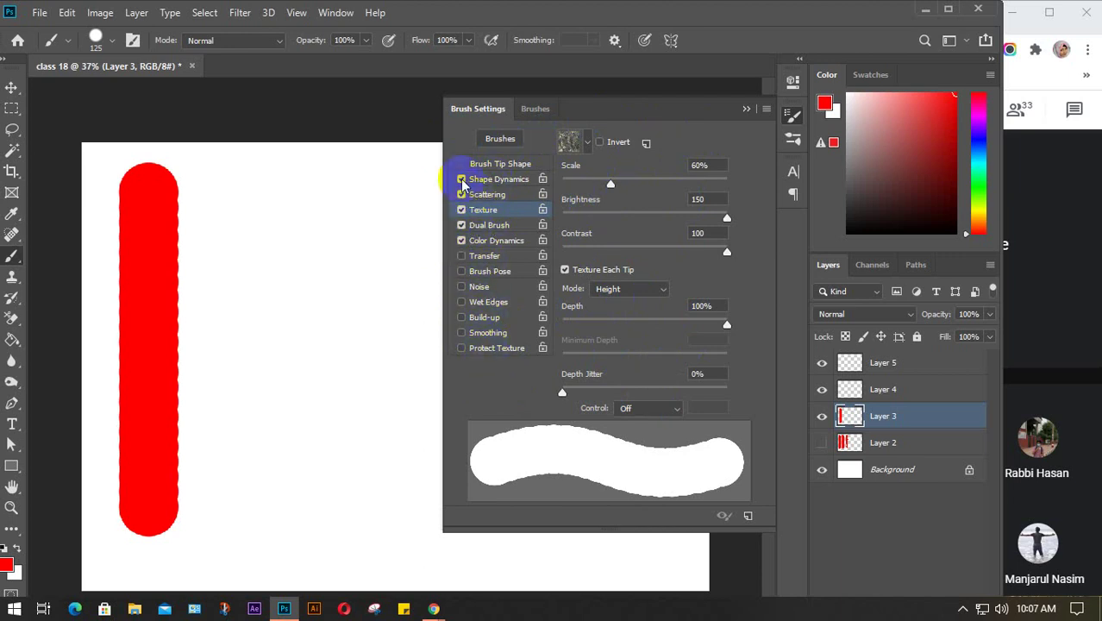
{"action": "left_click", "coordinate": [461, 195]}
{"action": "left_click", "coordinate": [461, 210]}
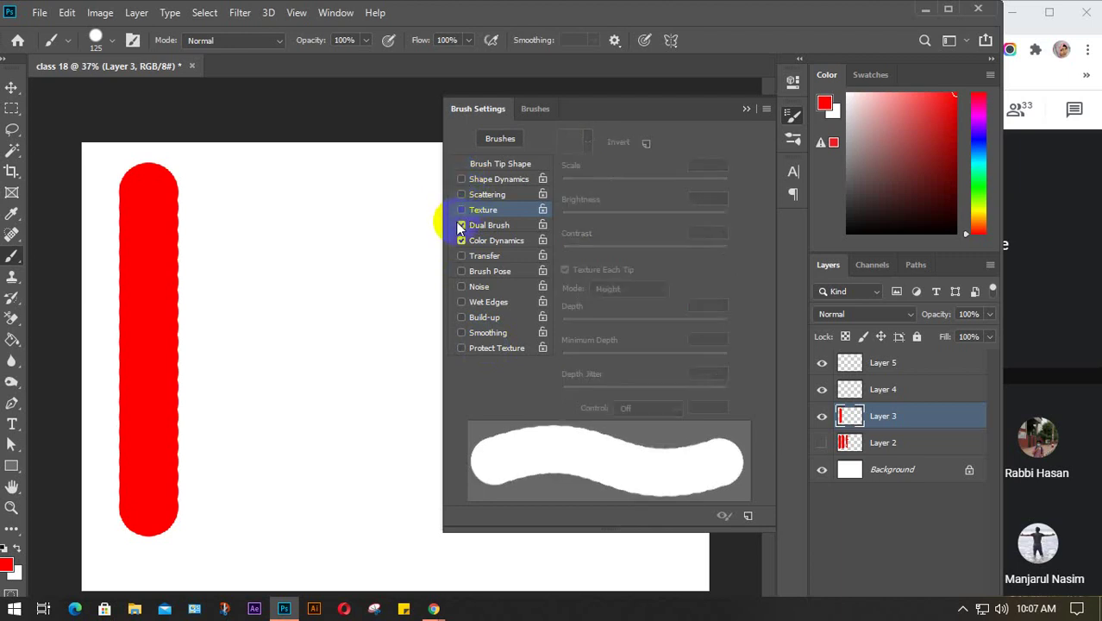
{"action": "left_click", "coordinate": [461, 225]}
{"action": "left_click", "coordinate": [462, 241]}
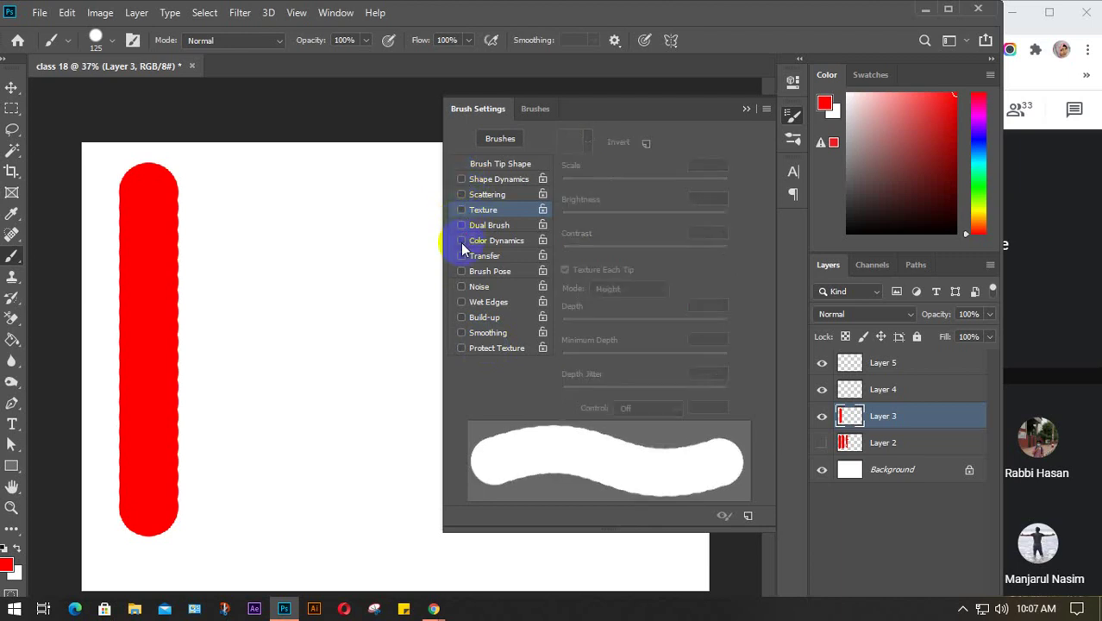
- Show the Shape Dynamics, Scattering and Texture settings in turn, leaving only Texture enabled
{"action": "left_click", "coordinate": [486, 183]}
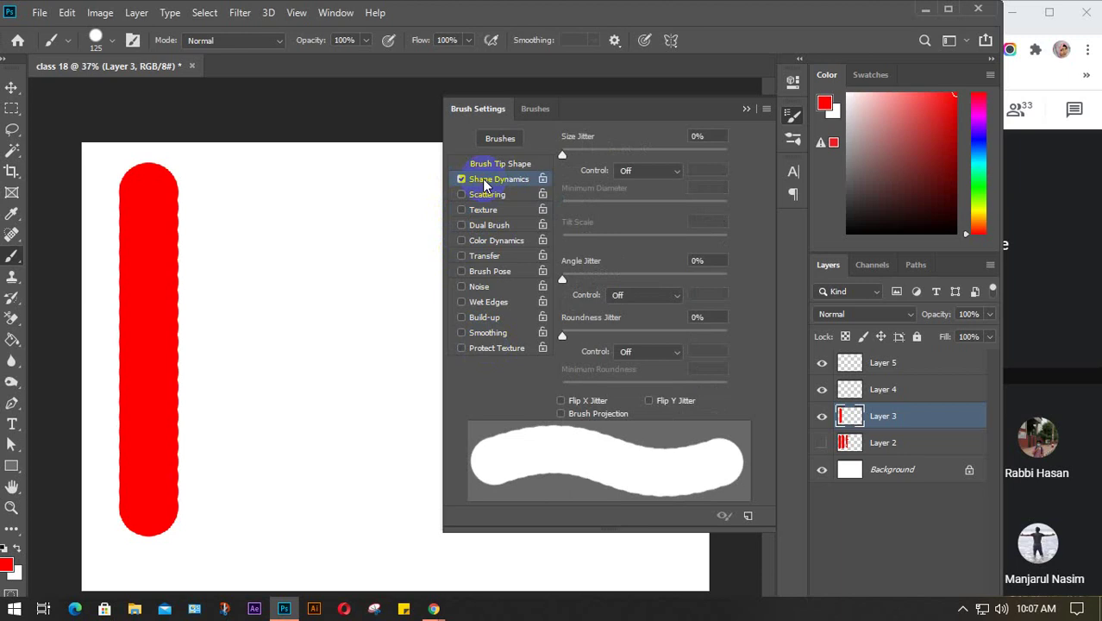
{"action": "left_click", "coordinate": [486, 197]}
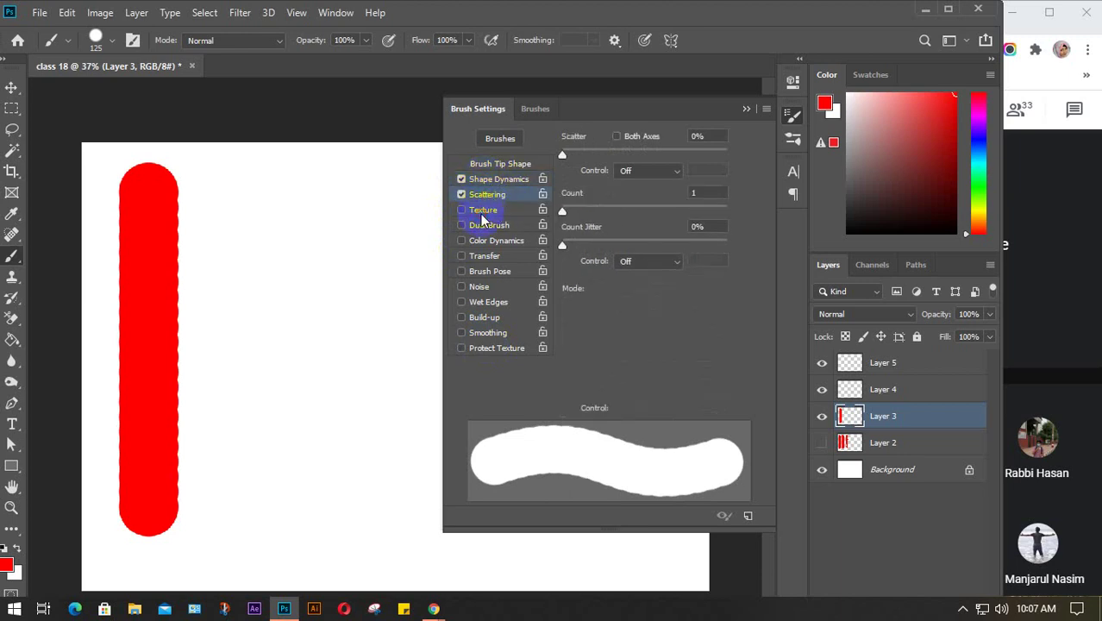
{"action": "left_click", "coordinate": [483, 213]}
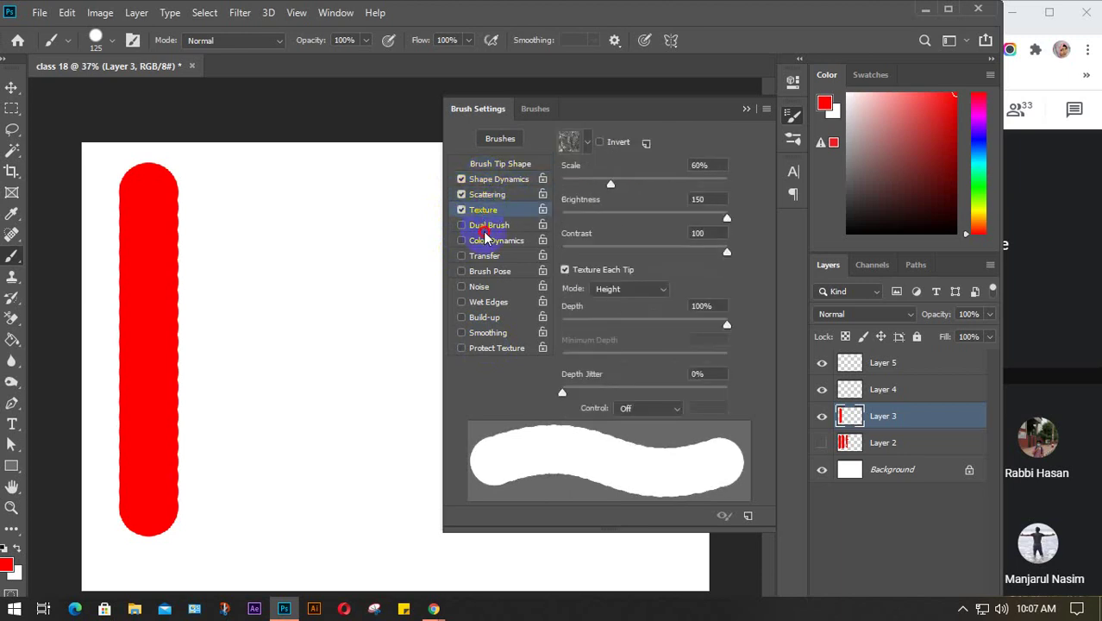
{"action": "left_click", "coordinate": [461, 179]}
{"action": "left_click", "coordinate": [460, 194]}
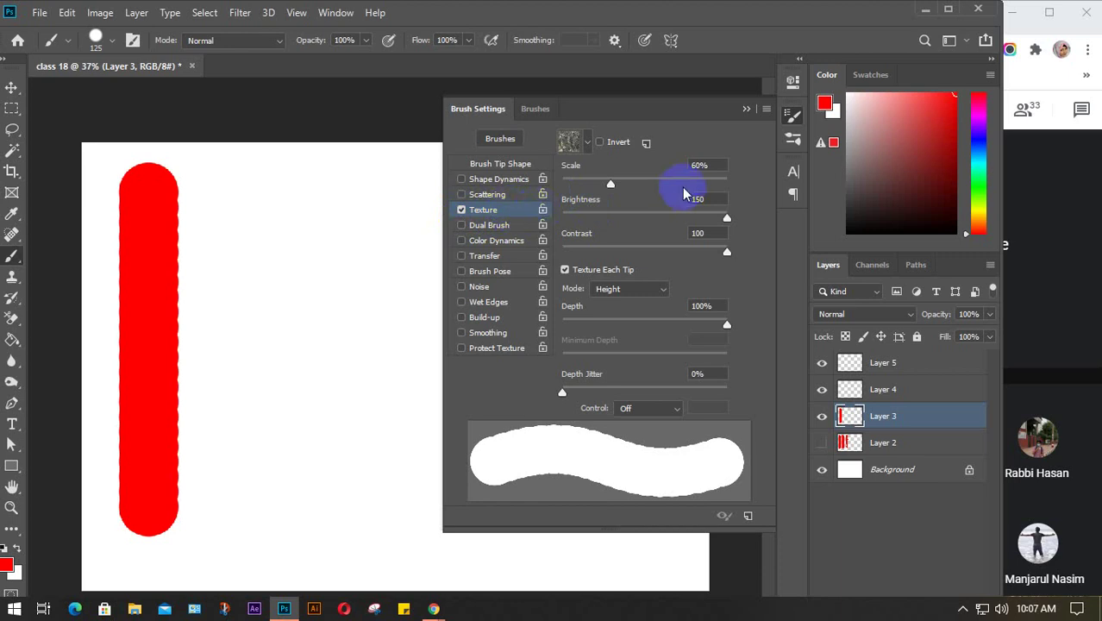
- Set the brush texture scale to 100% and turn Texture off
{"action": "left_click", "coordinate": [709, 165]}
{"action": "type", "text": "100"}
{"action": "key", "text": "Return"}
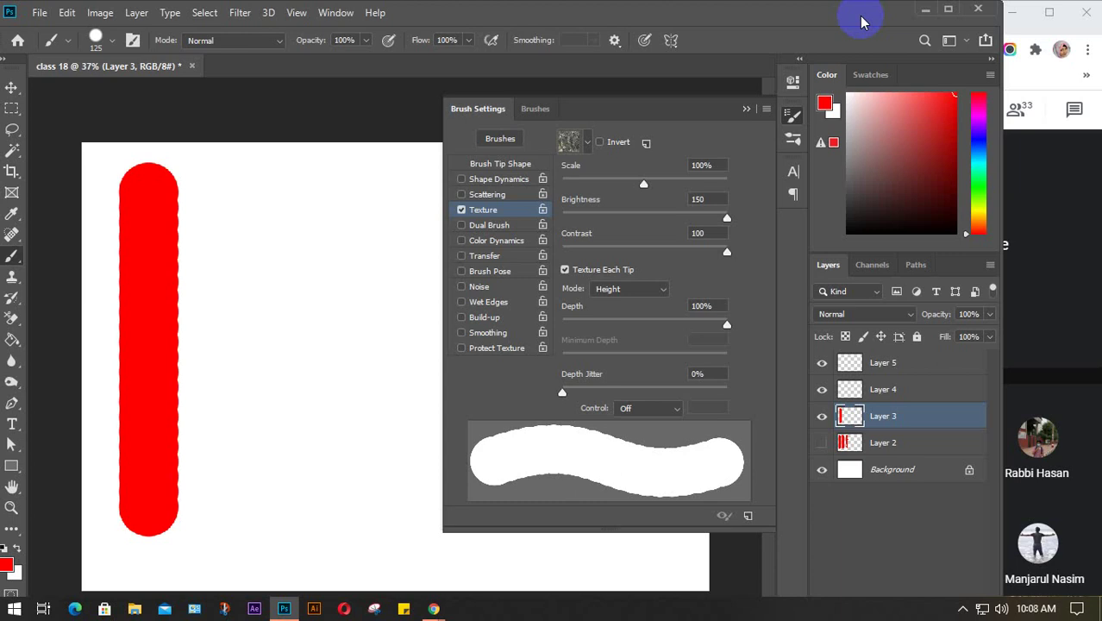
{"action": "left_click", "coordinate": [461, 211]}
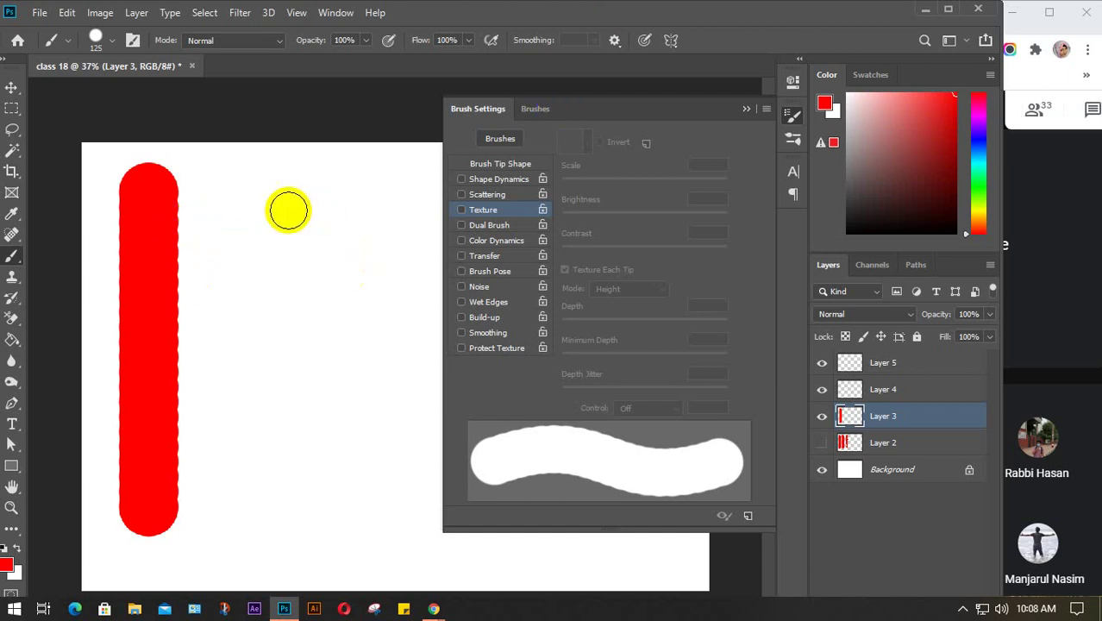
- Enable Dual Brush, examine its blend modes and available brush tips, and switch it off again
{"action": "left_click", "coordinate": [461, 226]}
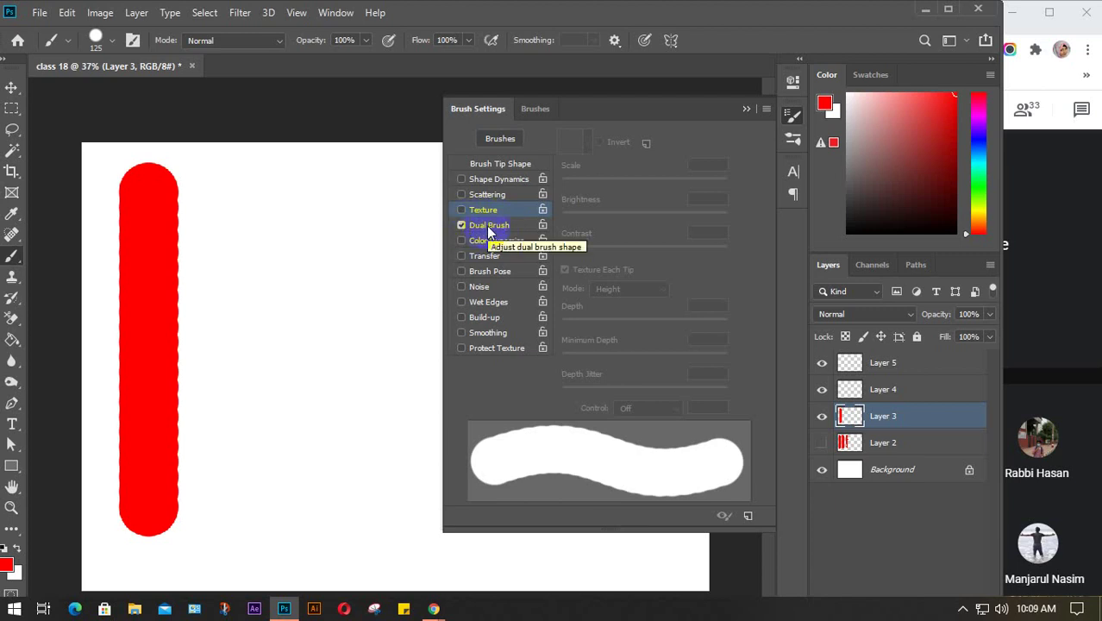
{"action": "left_click", "coordinate": [486, 225]}
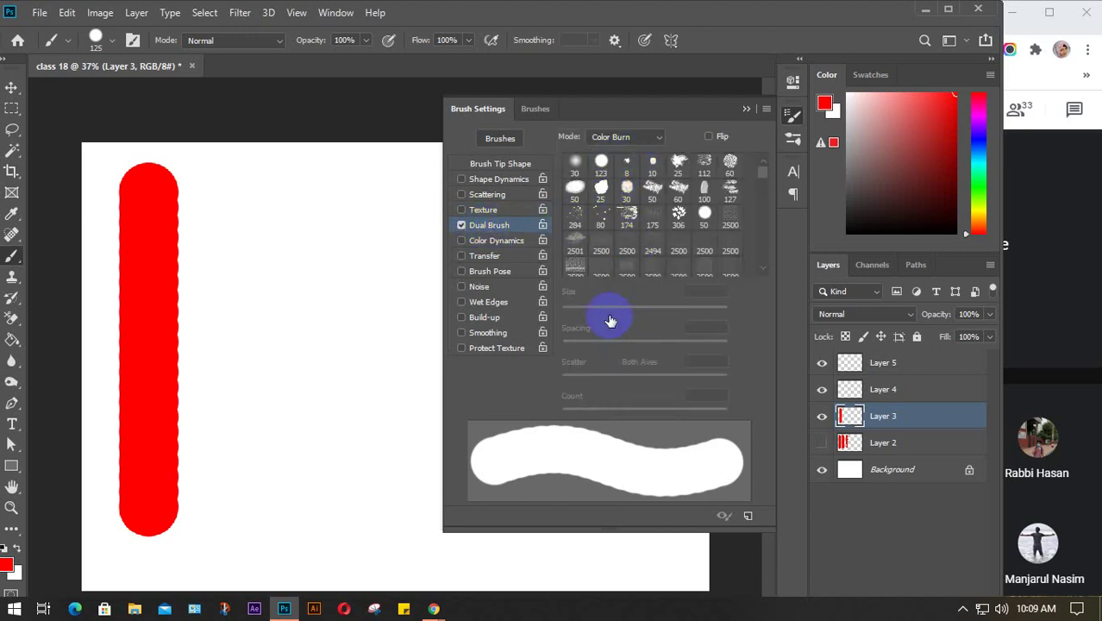
{"action": "left_click", "coordinate": [656, 138]}
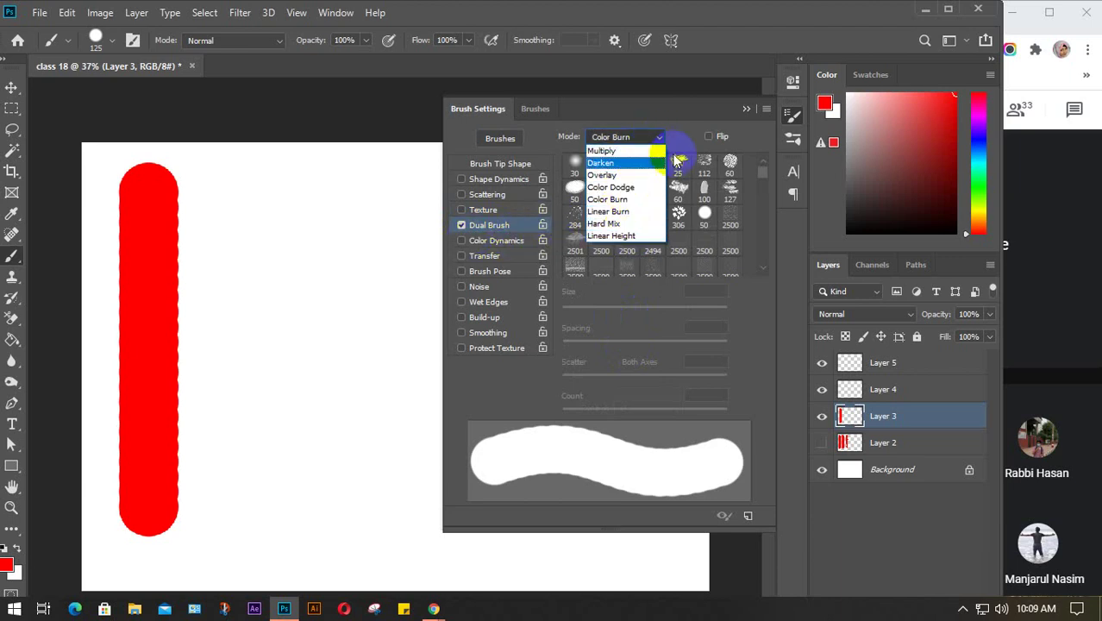
{"action": "left_click", "coordinate": [659, 137]}
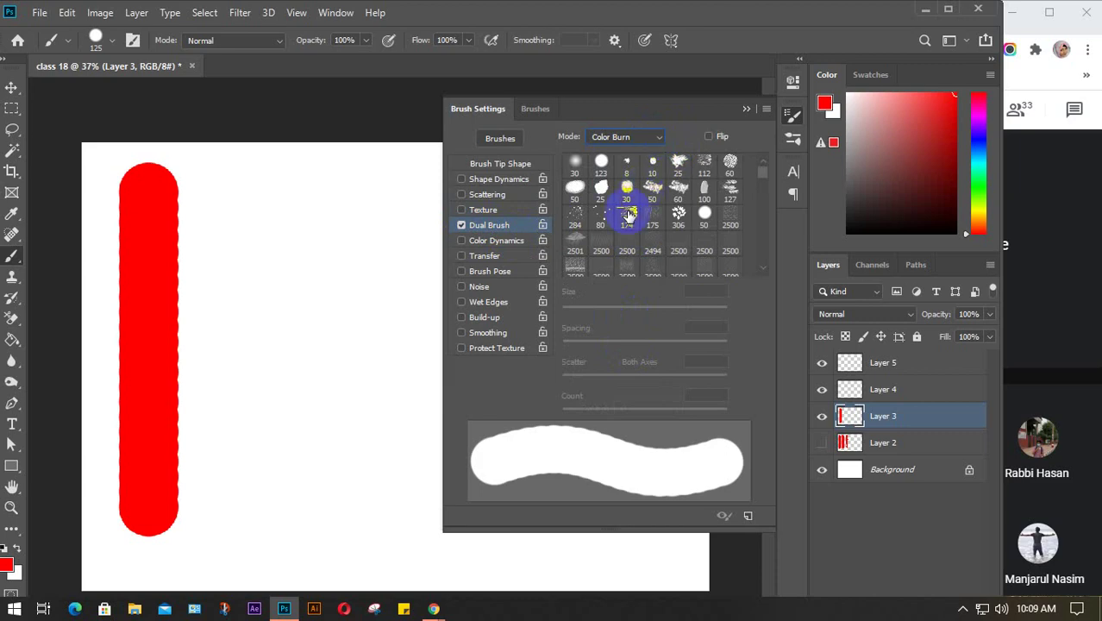
{"action": "scroll", "coordinate": [627, 216], "scroll_direction": "down", "scroll_amount": 1}
{"action": "scroll", "coordinate": [628, 216], "scroll_direction": "down", "scroll_amount": 4}
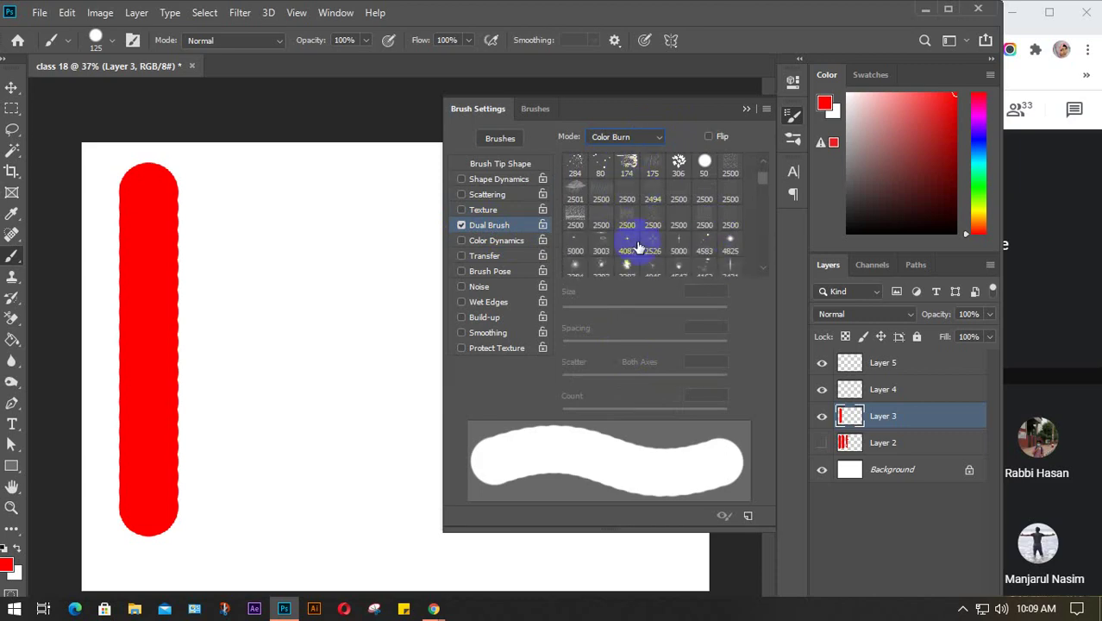
{"action": "left_click", "coordinate": [674, 215]}
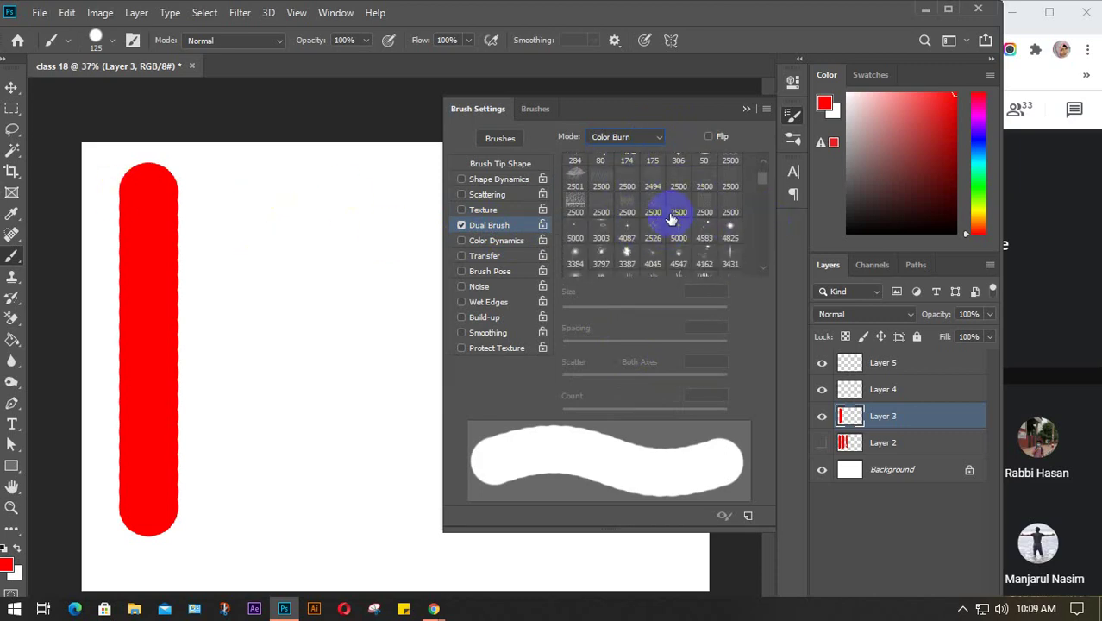
{"action": "scroll", "coordinate": [672, 218], "scroll_direction": "down", "scroll_amount": 4}
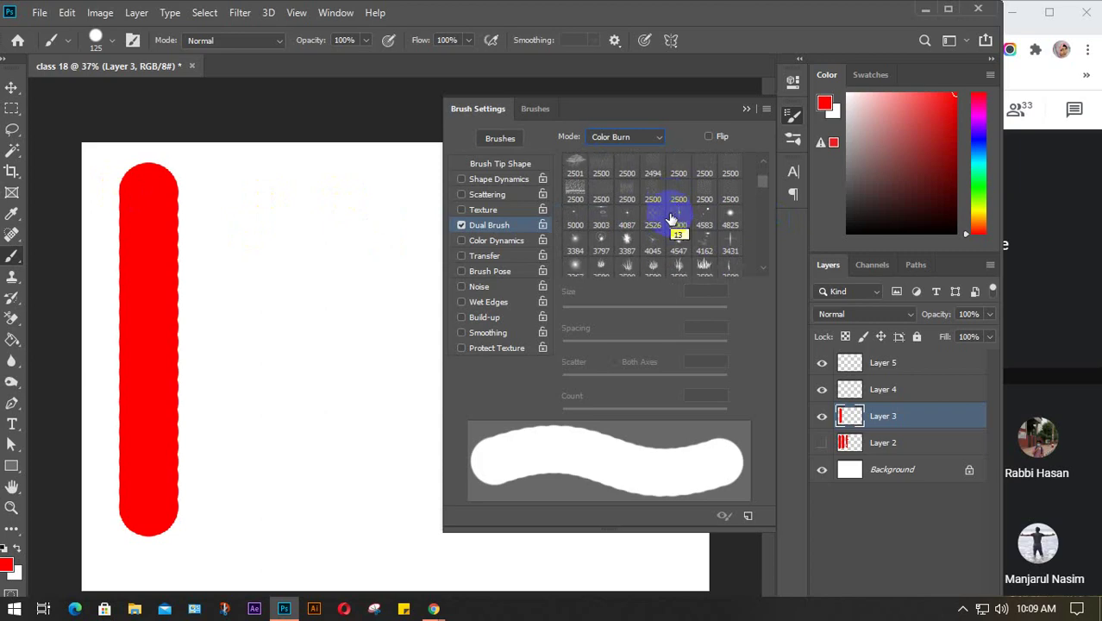
{"action": "left_click", "coordinate": [607, 185]}
{"action": "scroll", "coordinate": [632, 177], "scroll_direction": "down", "scroll_amount": 1}
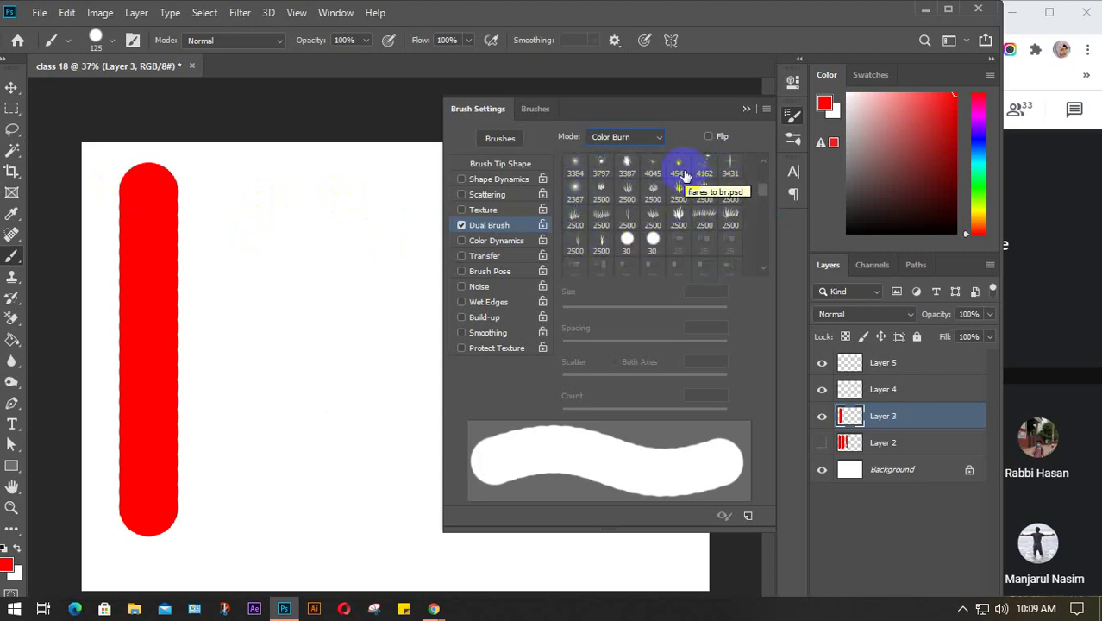
{"action": "scroll", "coordinate": [669, 222], "scroll_direction": "down", "scroll_amount": 5}
{"action": "scroll", "coordinate": [671, 221], "scroll_direction": "down", "scroll_amount": 2}
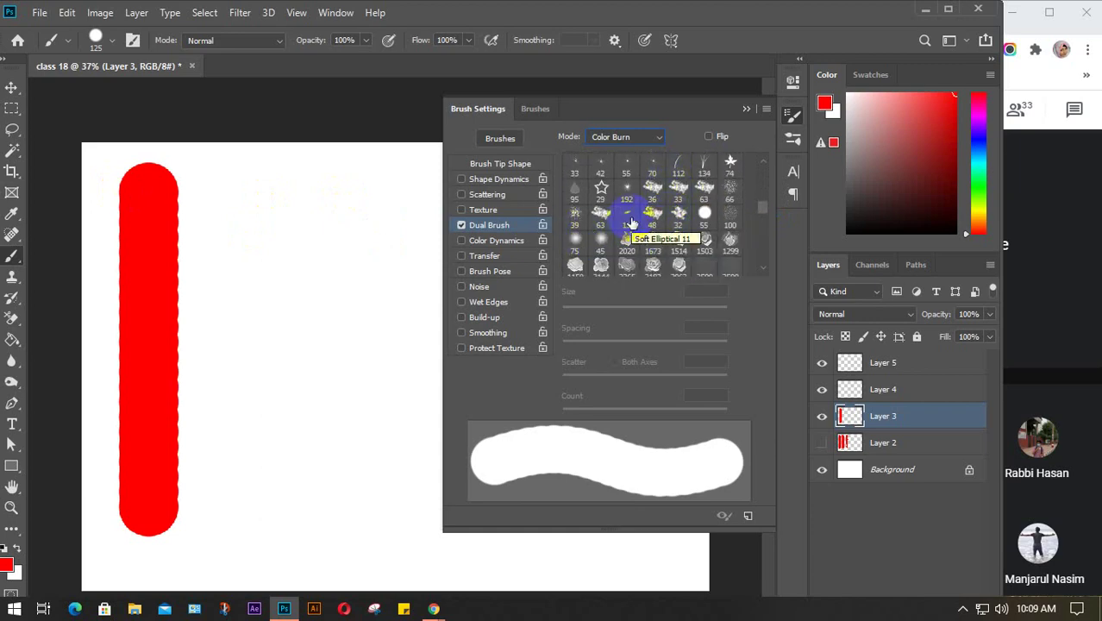
{"action": "left_click", "coordinate": [480, 224]}
{"action": "left_click", "coordinate": [461, 224]}
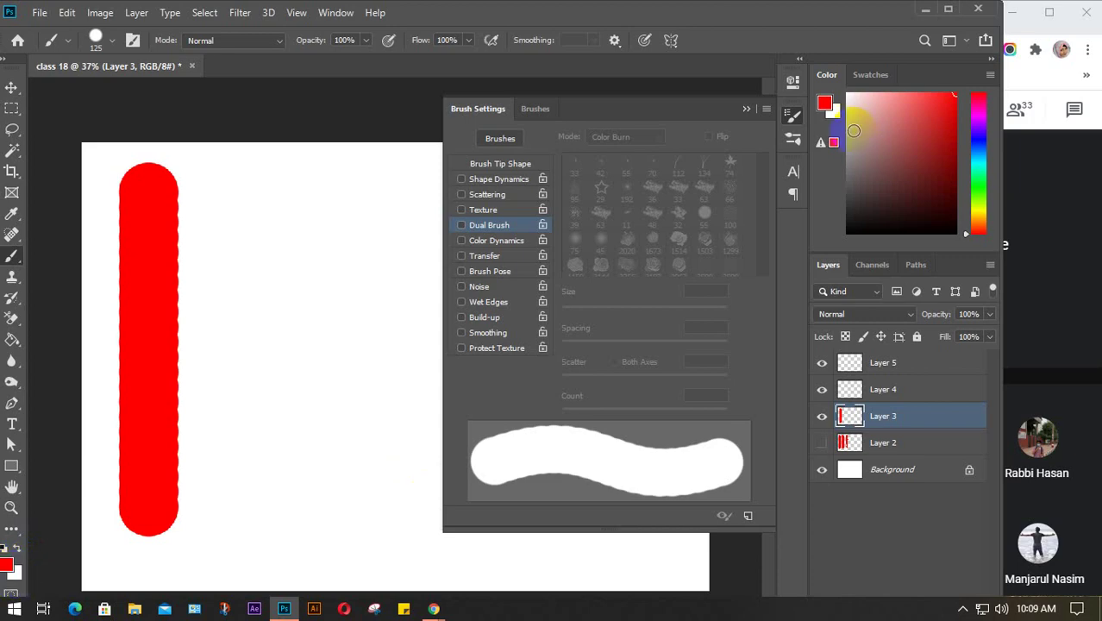
- Change the background color to dark green and make the red foreground color active again
{"action": "left_click", "coordinate": [834, 112]}
{"action": "left_click", "coordinate": [979, 188]}
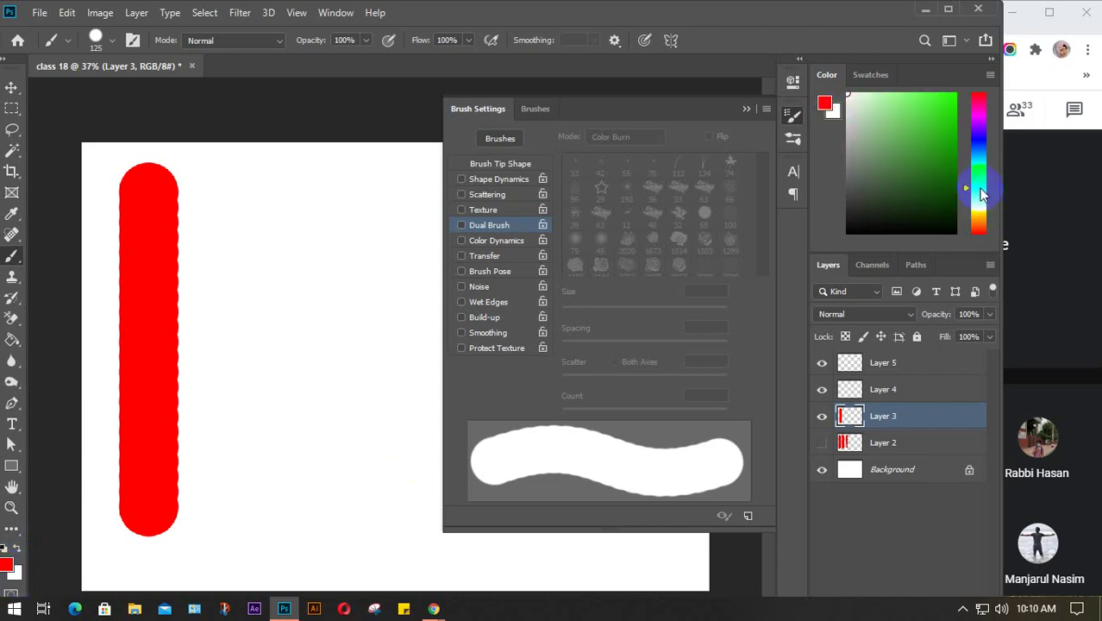
{"action": "left_click", "coordinate": [944, 177]}
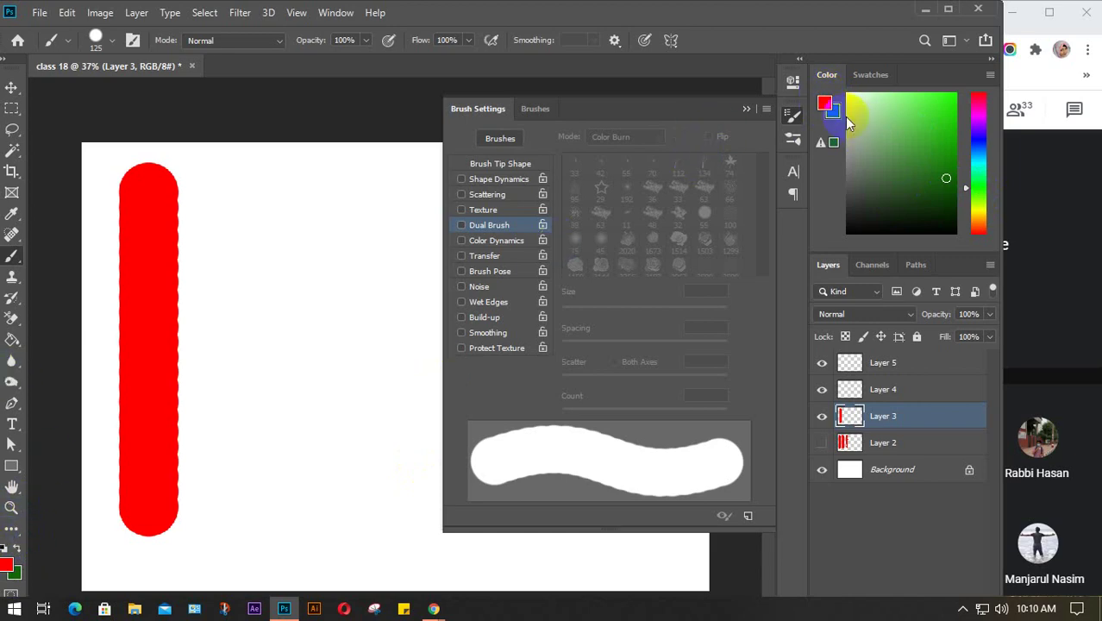
{"action": "left_click", "coordinate": [819, 103]}
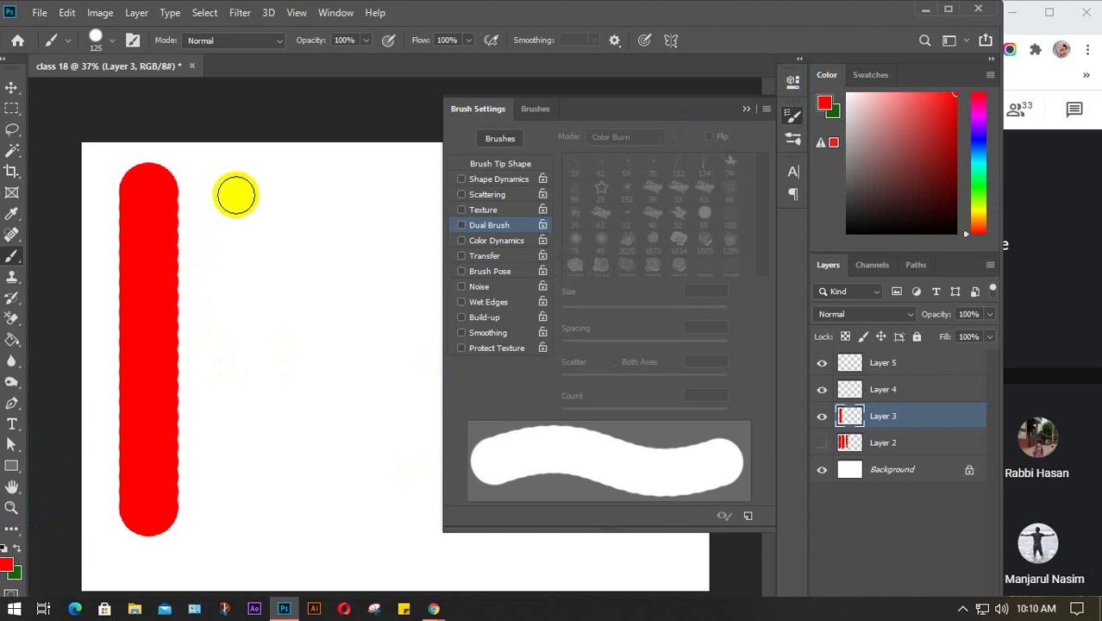
- Paint a straight vertical red stroke on Layer 3 beside the thick stroke, using the 125 px brush
{"action": "left_click", "coordinate": [216, 189]}
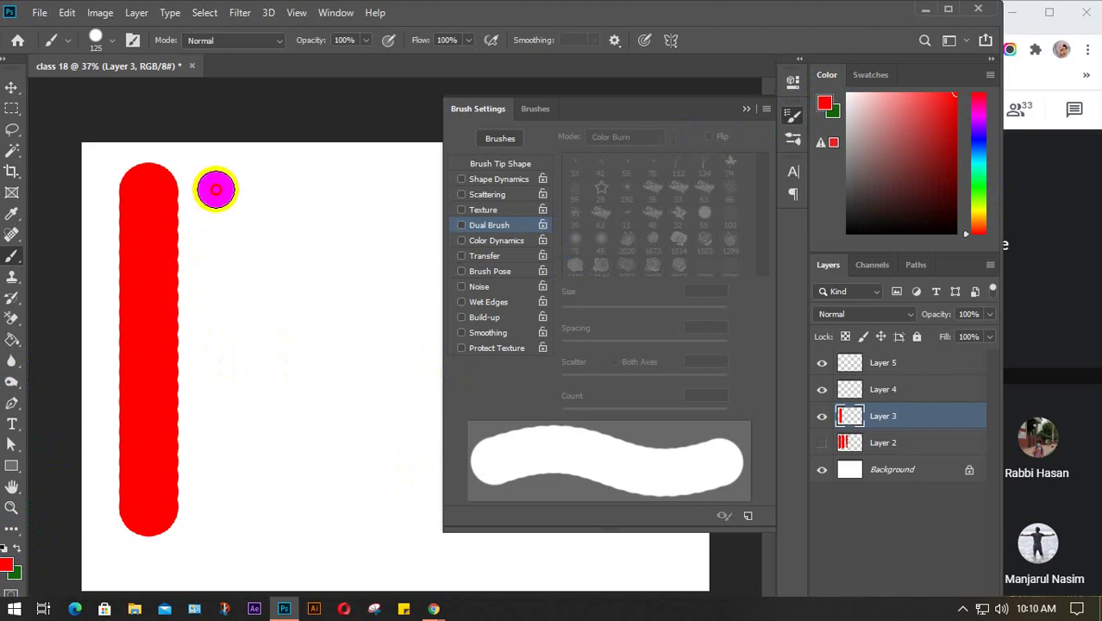
{"action": "left_click_drag", "start_coordinate": [216, 189], "coordinate": [209, 499]}
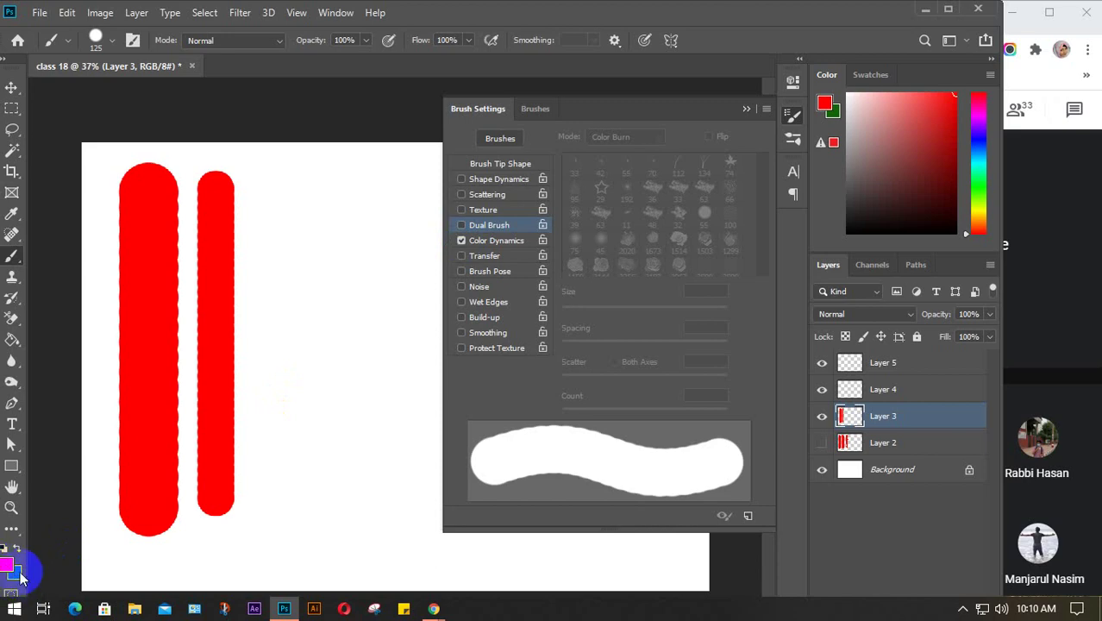
- Enable Color Dynamics and paint a vertical stroke beside the plain thin stroke, undoing the first attempt and repainting it
{"action": "left_click", "coordinate": [460, 240]}
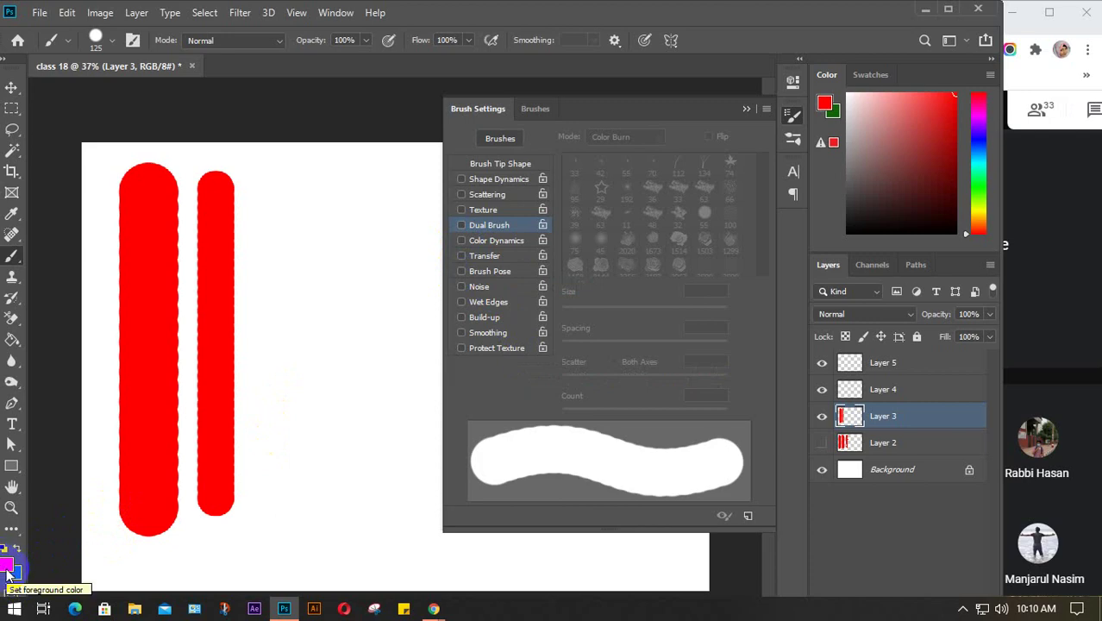
{"action": "mouse_move", "coordinate": [206, 373]}
{"action": "left_mouse_down"}
{"action": "mouse_move", "coordinate": [246, 276]}
{"action": "mouse_move", "coordinate": [230, 184]}
{"action": "mouse_move", "coordinate": [207, 499]}
{"action": "left_mouse_up"}
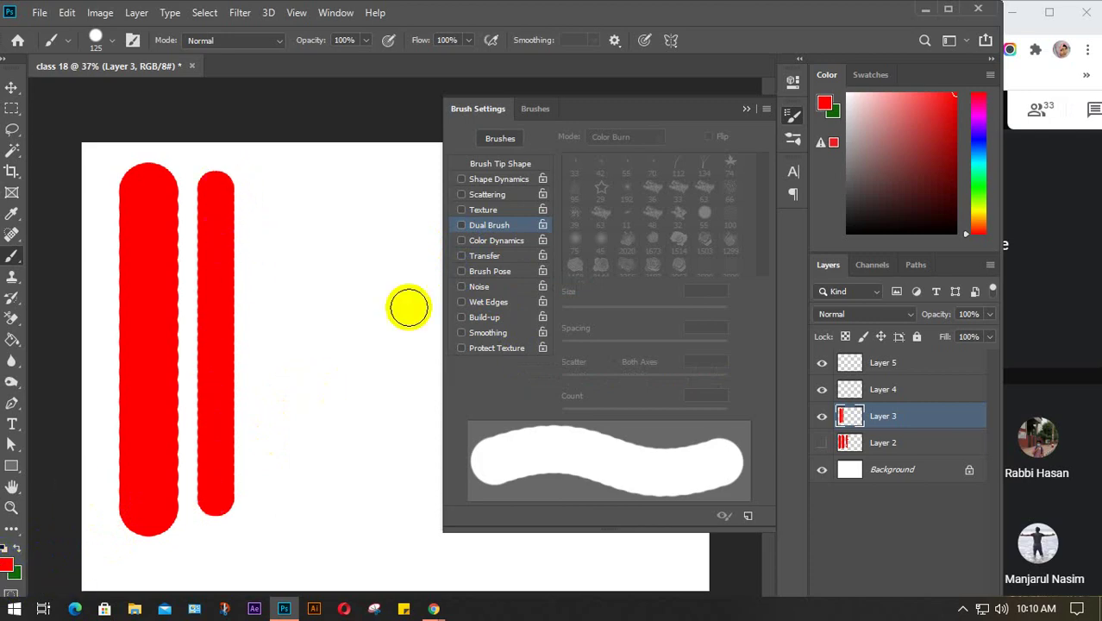
{"action": "left_click", "coordinate": [461, 241]}
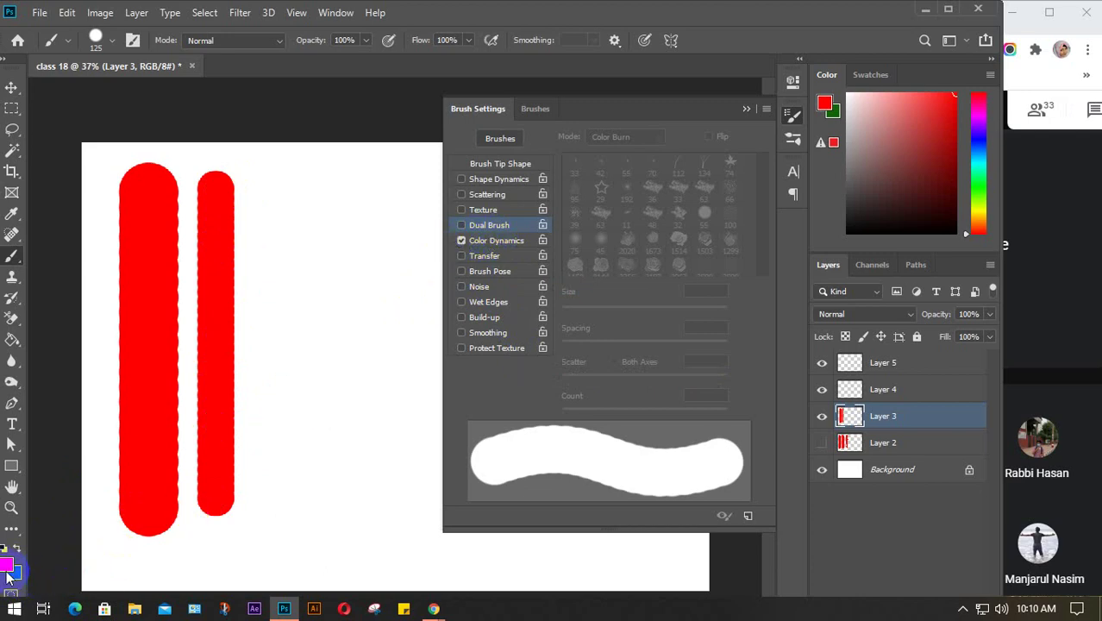
{"action": "left_click", "coordinate": [211, 503]}
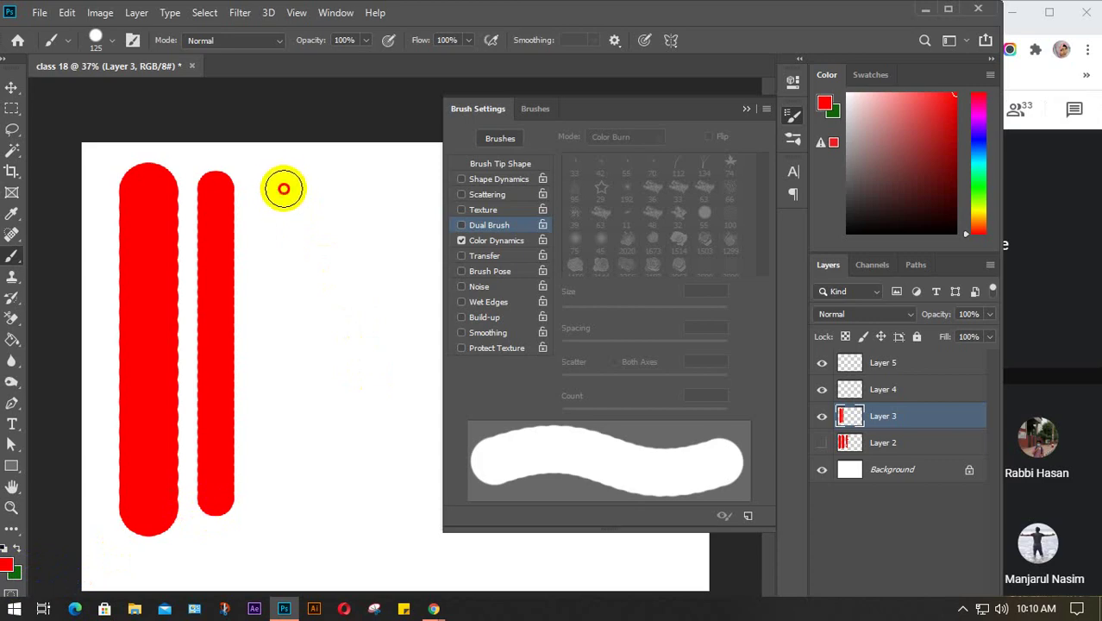
{"action": "mouse_move", "coordinate": [285, 187]}
{"action": "left_mouse_down"}
{"action": "mouse_move", "coordinate": [286, 435]}
{"action": "mouse_move", "coordinate": [298, 468]}
{"action": "left_mouse_up"}
{"action": "key", "text": "ctrl+z"}
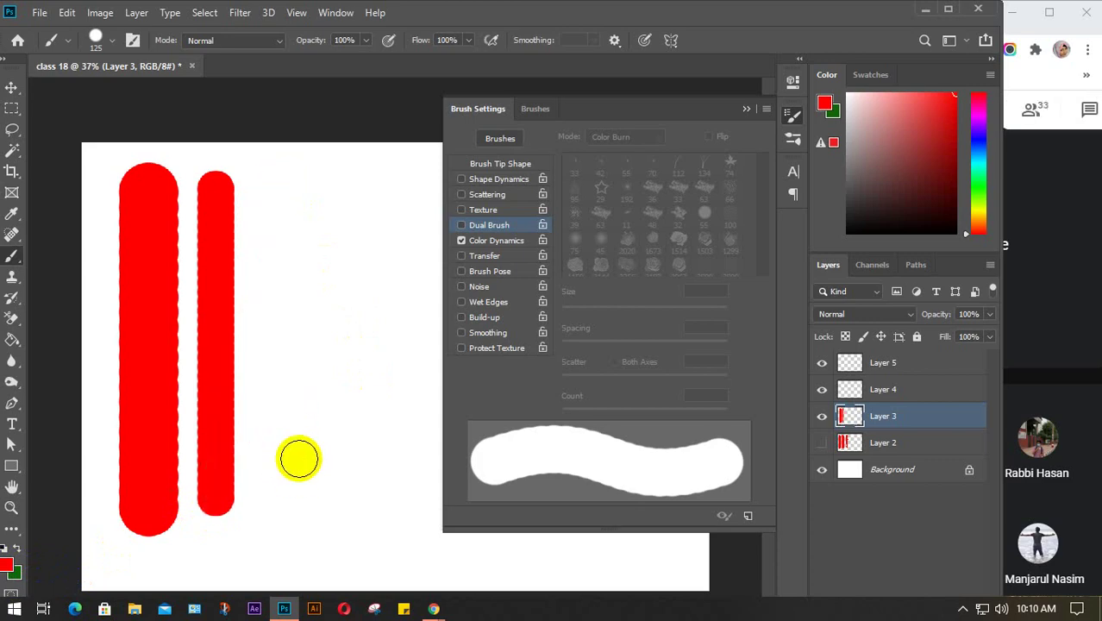
{"action": "left_click_drag", "start_coordinate": [283, 192], "coordinate": [288, 500]}
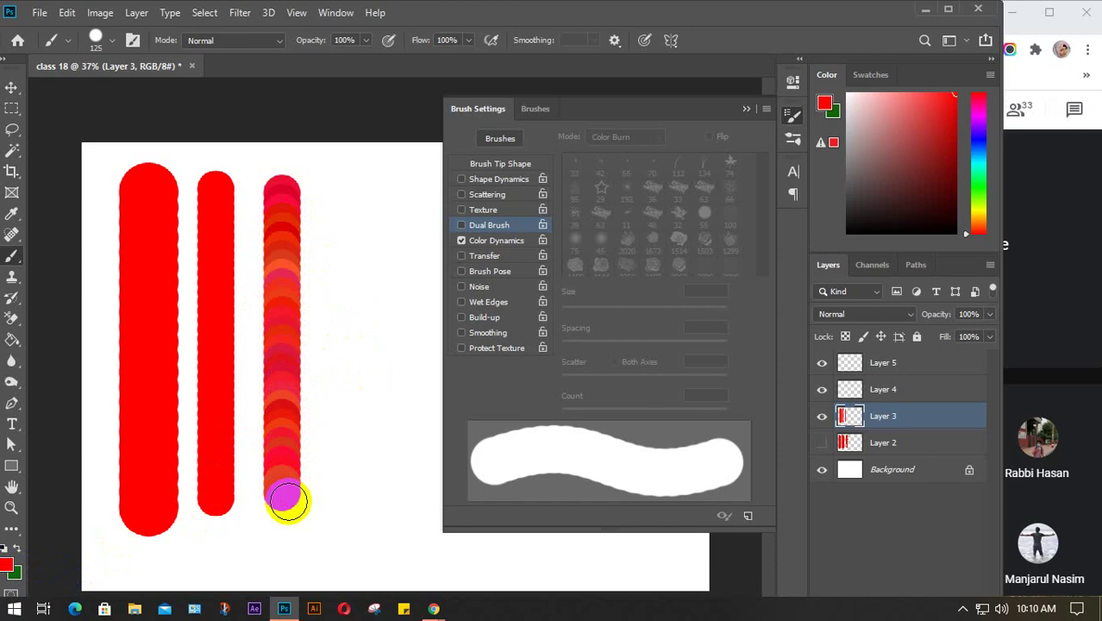
{"action": "left_click_drag", "start_coordinate": [288, 500], "coordinate": [288, 500]}
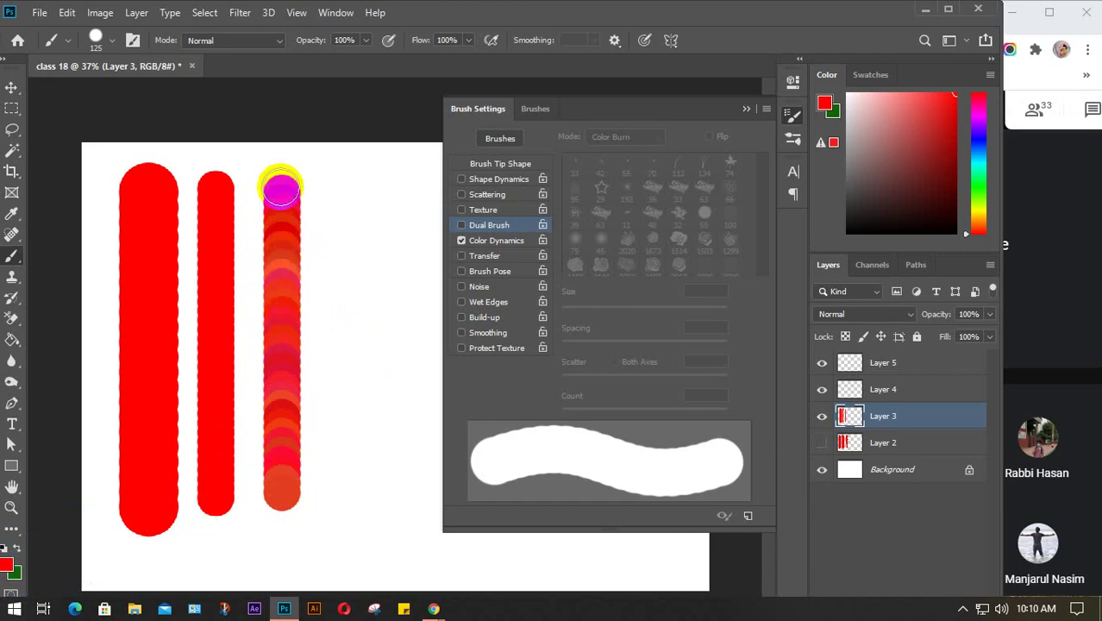
{"action": "mouse_move", "coordinate": [278, 248]}
{"action": "left_mouse_down"}
{"action": "mouse_move", "coordinate": [282, 498]}
{"action": "mouse_move", "coordinate": [294, 252]}
{"action": "mouse_move", "coordinate": [284, 191]}
{"action": "mouse_move", "coordinate": [294, 397]}
{"action": "left_mouse_up"}
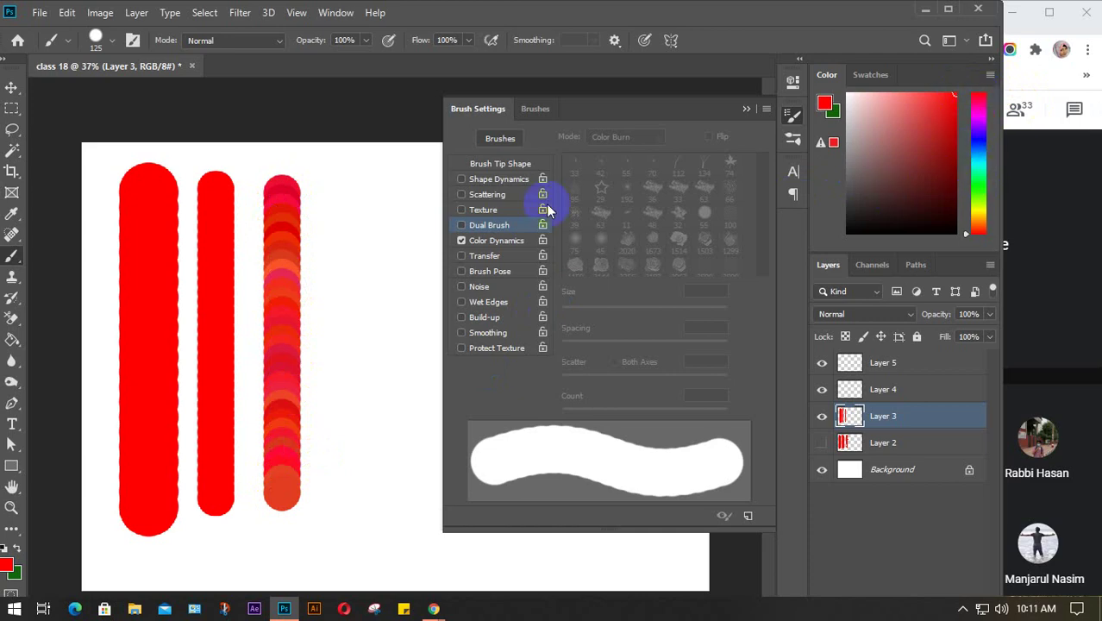
{"action": "left_click", "coordinate": [279, 198]}
{"action": "mouse_move", "coordinate": [279, 198]}
{"action": "left_mouse_down"}
{"action": "mouse_move", "coordinate": [283, 269]}
{"action": "mouse_move", "coordinate": [267, 355]}
{"action": "mouse_move", "coordinate": [284, 494]}
{"action": "left_mouse_up"}
{"action": "left_click", "coordinate": [288, 193]}
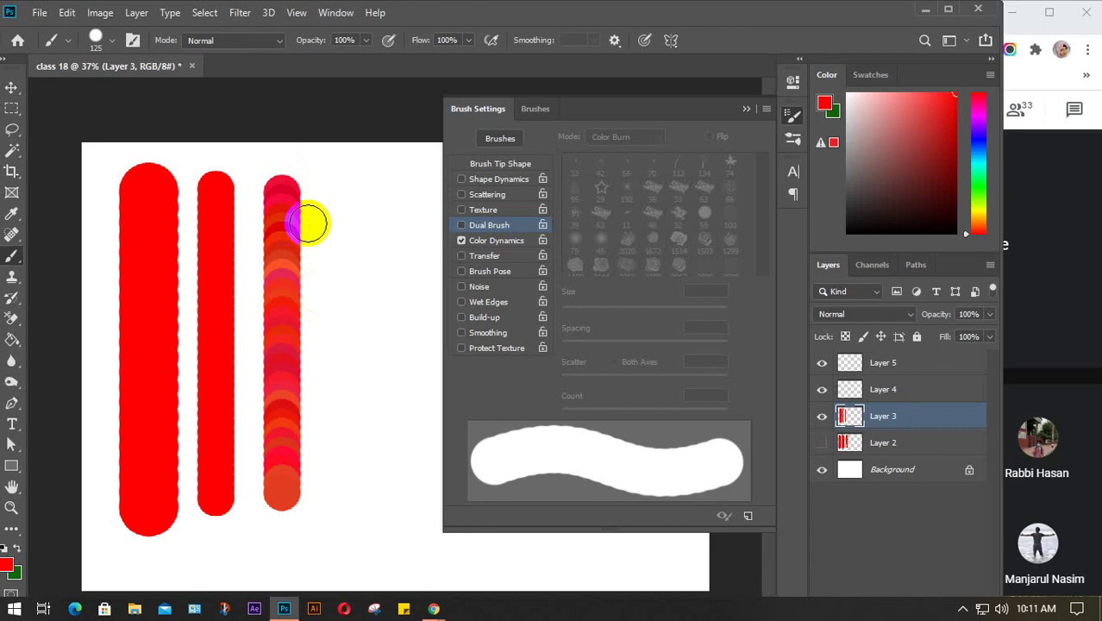
- Turn off Color Dynamics and enable Transfer with its jitter options shown
{"action": "left_click", "coordinate": [460, 241]}
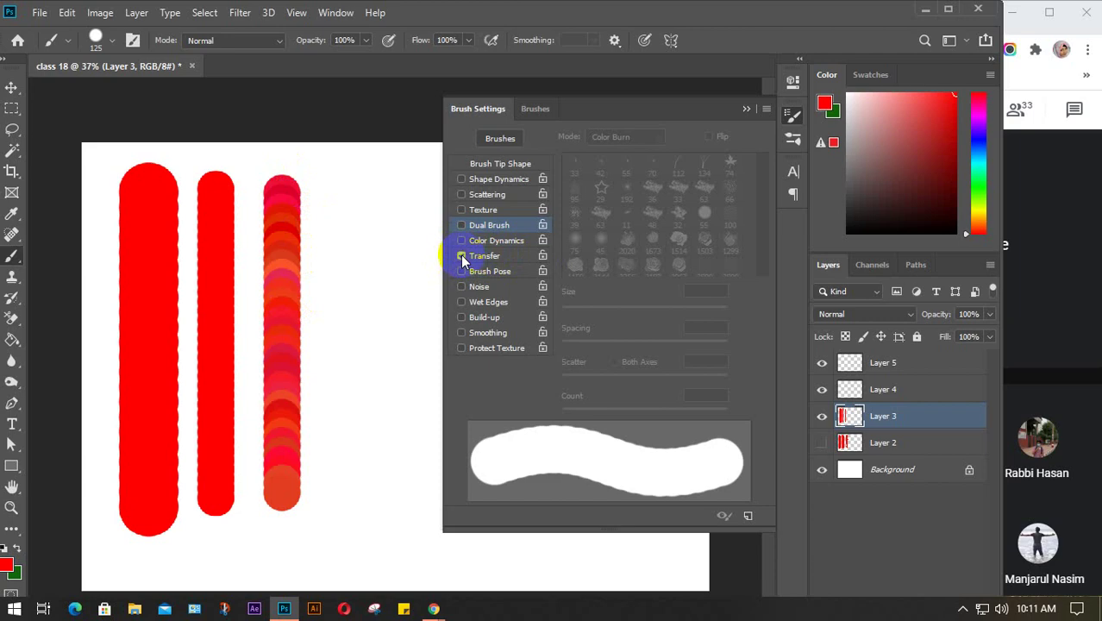
{"action": "left_click", "coordinate": [462, 256]}
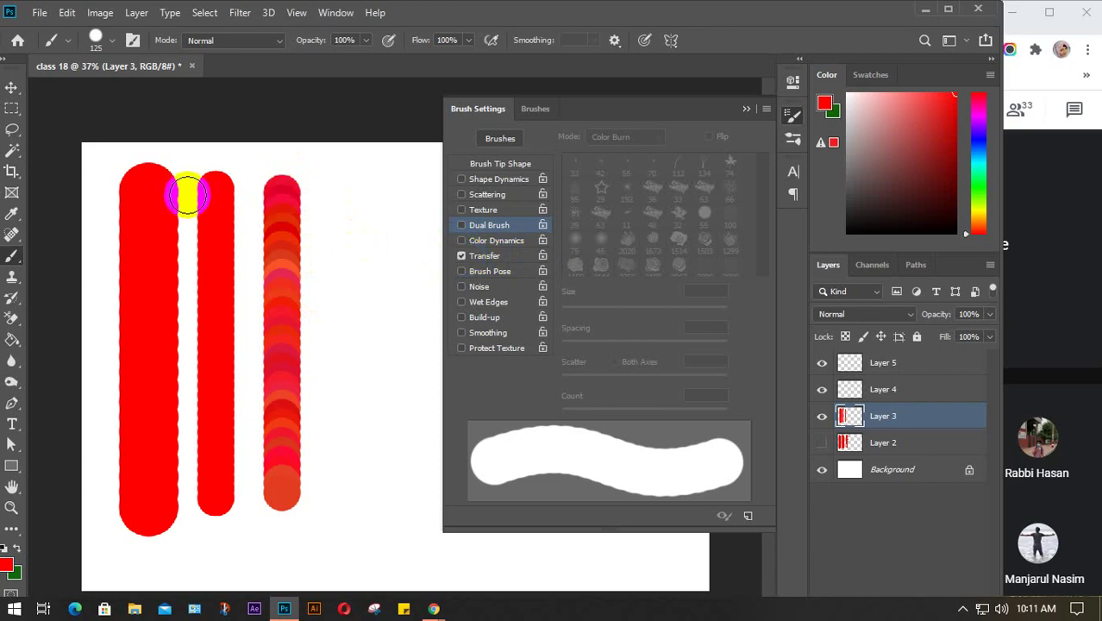
{"action": "left_click", "coordinate": [483, 257]}
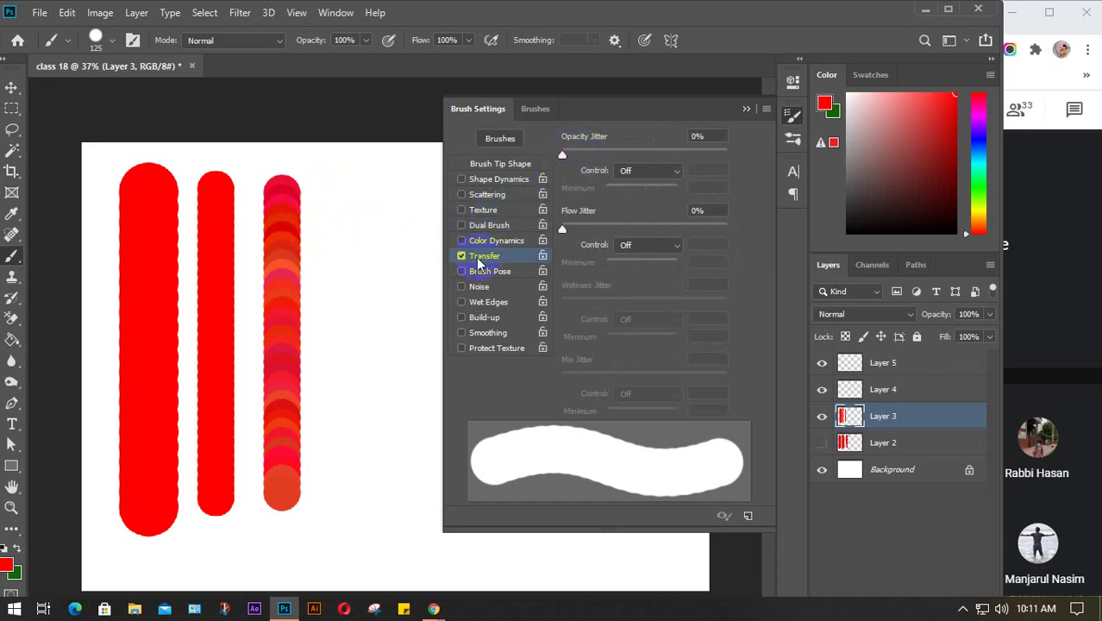
{"action": "left_click", "coordinate": [462, 256]}
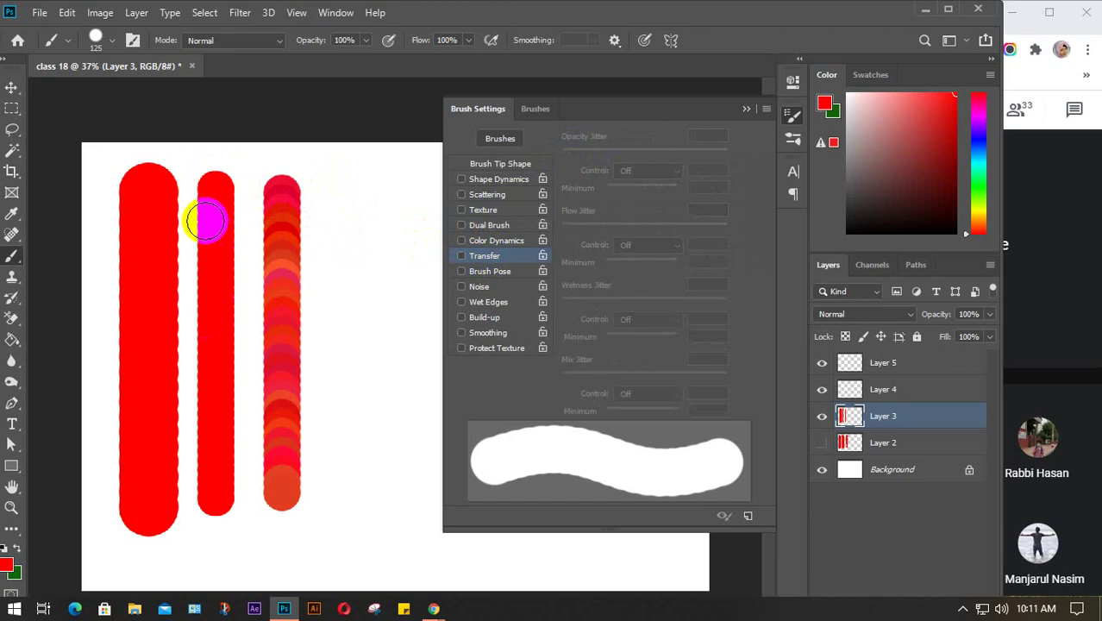
{"action": "left_click", "coordinate": [477, 257]}
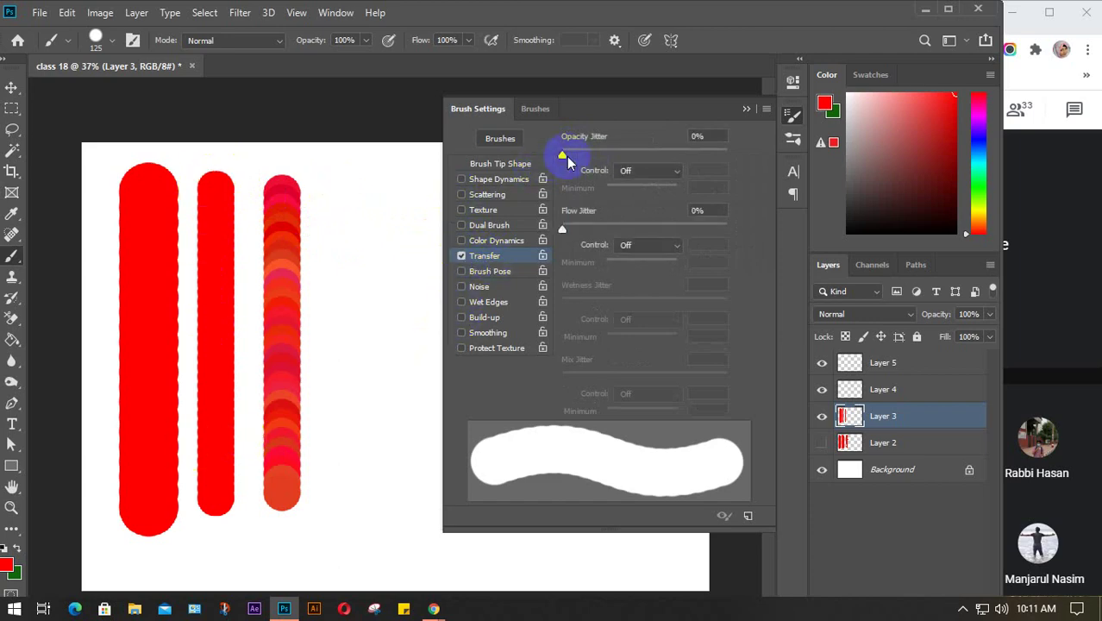
- Set Opacity Jitter and Flow Jitter to 100% and paint a vertical stroke beside the color-varied one
{"action": "left_click_drag", "start_coordinate": [562, 154], "coordinate": [774, 143]}
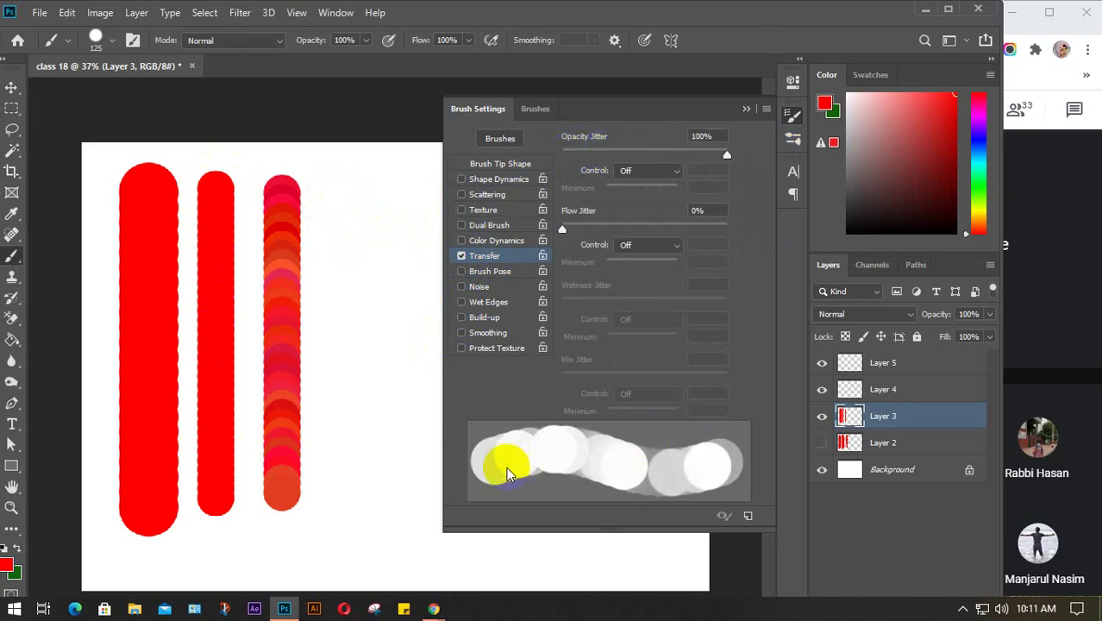
{"action": "left_click", "coordinate": [563, 230]}
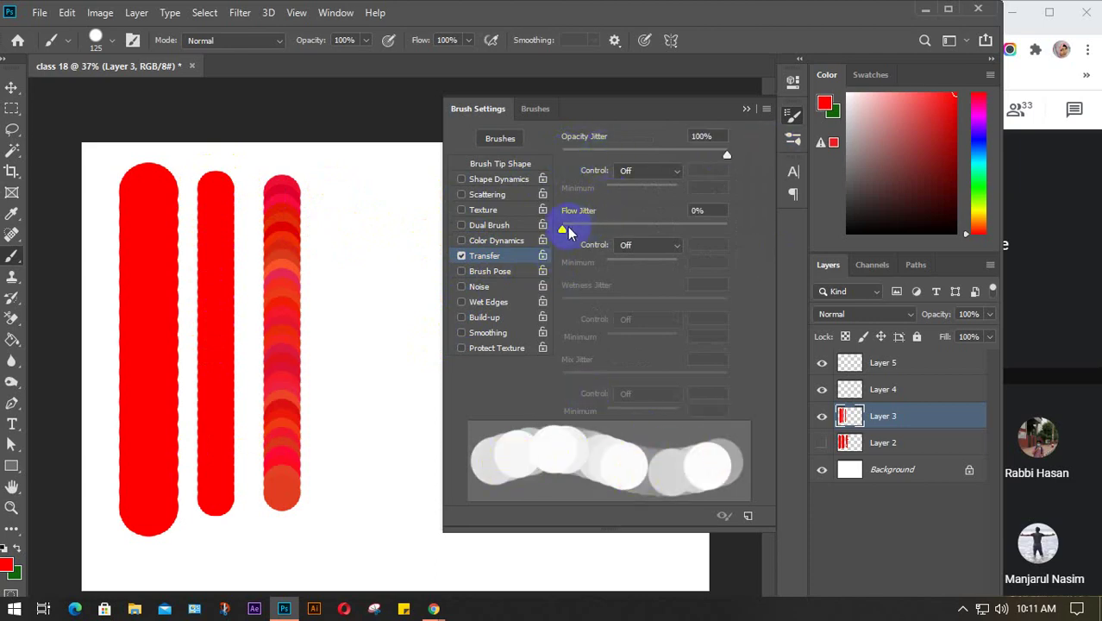
{"action": "left_click_drag", "start_coordinate": [561, 231], "coordinate": [764, 231]}
{"action": "left_click", "coordinate": [338, 205]}
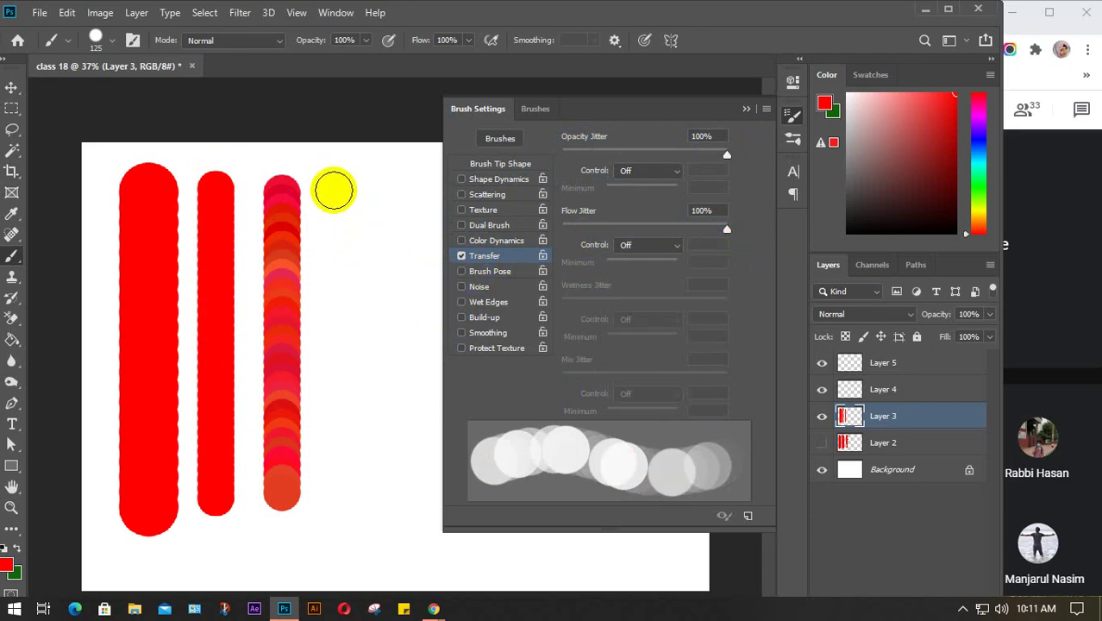
{"action": "left_click_drag", "start_coordinate": [334, 190], "coordinate": [340, 493]}
{"action": "left_click", "coordinate": [330, 187]}
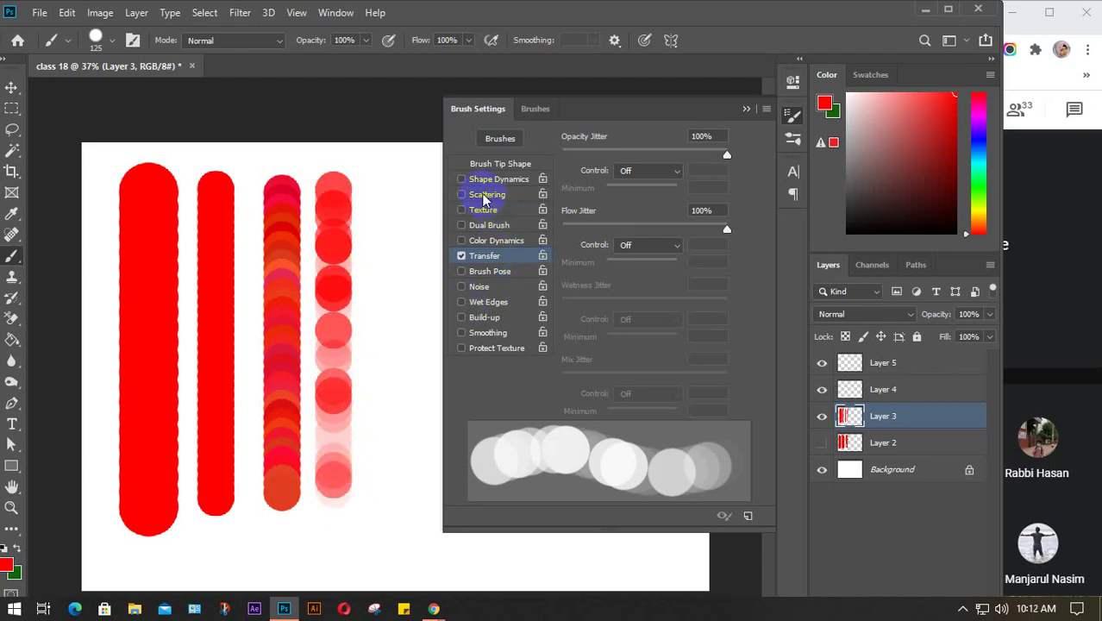
{"action": "left_click_drag", "start_coordinate": [332, 184], "coordinate": [337, 326]}
{"action": "left_click", "coordinate": [327, 386]}
{"action": "mouse_move", "coordinate": [329, 185]}
{"action": "left_mouse_down"}
{"action": "mouse_move", "coordinate": [326, 251]}
{"action": "mouse_move", "coordinate": [345, 268]}
{"action": "mouse_move", "coordinate": [332, 253]}
{"action": "mouse_move", "coordinate": [367, 240]}
{"action": "mouse_move", "coordinate": [333, 296]}
{"action": "mouse_move", "coordinate": [328, 489]}
{"action": "mouse_move", "coordinate": [335, 433]}
{"action": "left_mouse_up"}
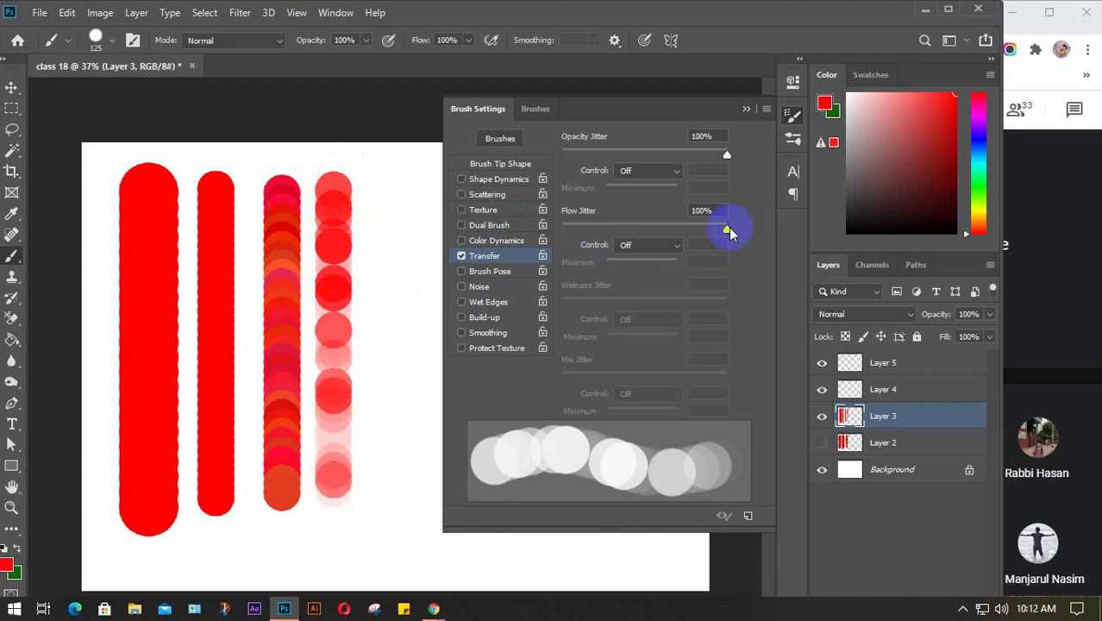
- Set Flow Jitter to 22% and paint another vertical stroke to the right of the previous one
{"action": "left_click_drag", "start_coordinate": [727, 233], "coordinate": [595, 239]}
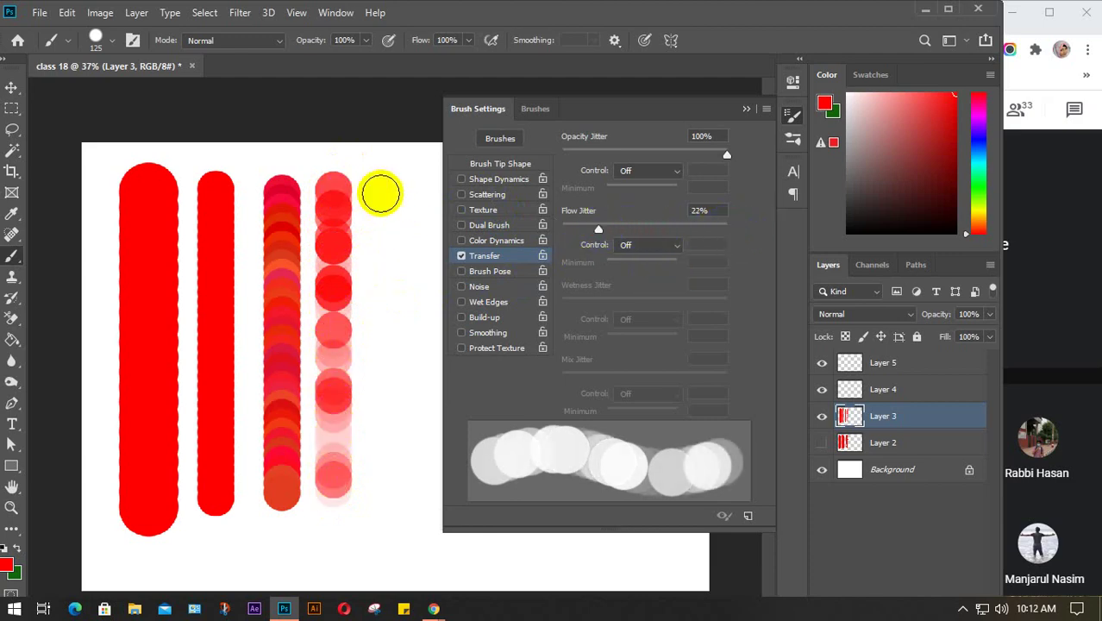
{"action": "left_click_drag", "start_coordinate": [371, 187], "coordinate": [374, 467]}
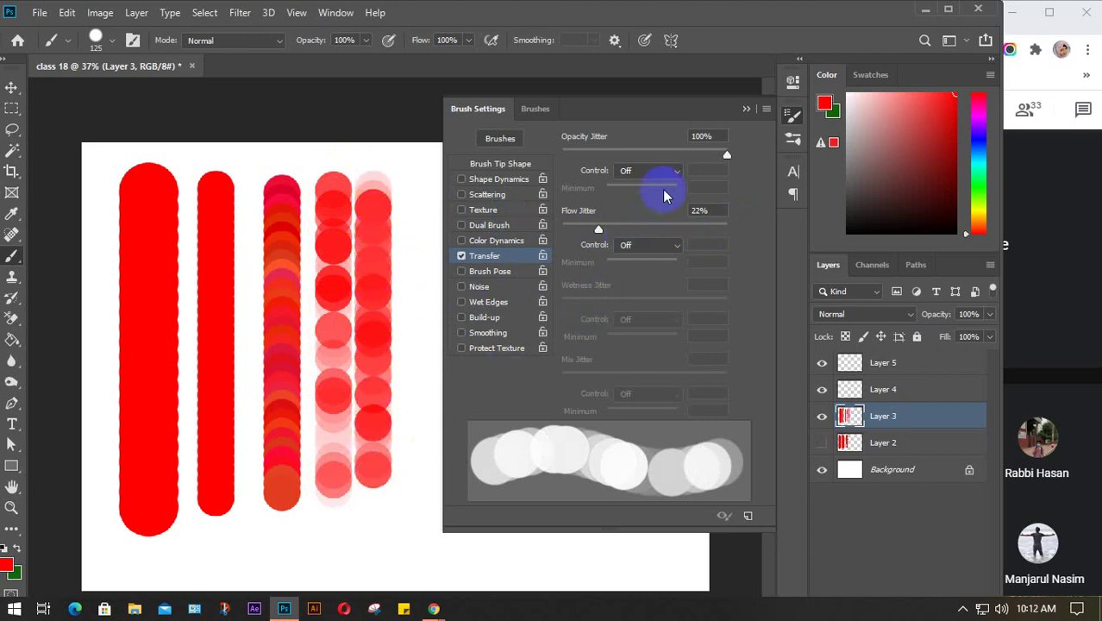
- Turn Transfer off and paint three diagonal red strokes across the existing strokes on Layer 3
{"action": "left_click", "coordinate": [463, 257]}
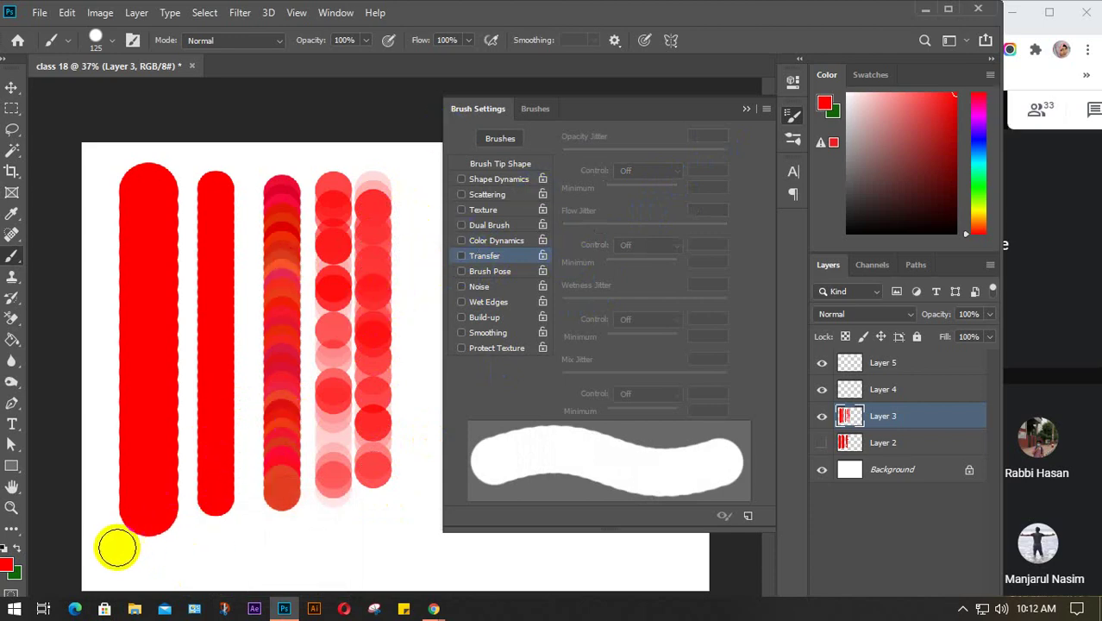
{"action": "mouse_move", "coordinate": [116, 547]}
{"action": "left_mouse_down"}
{"action": "mouse_move", "coordinate": [276, 312]}
{"action": "mouse_move", "coordinate": [227, 428]}
{"action": "left_mouse_up"}
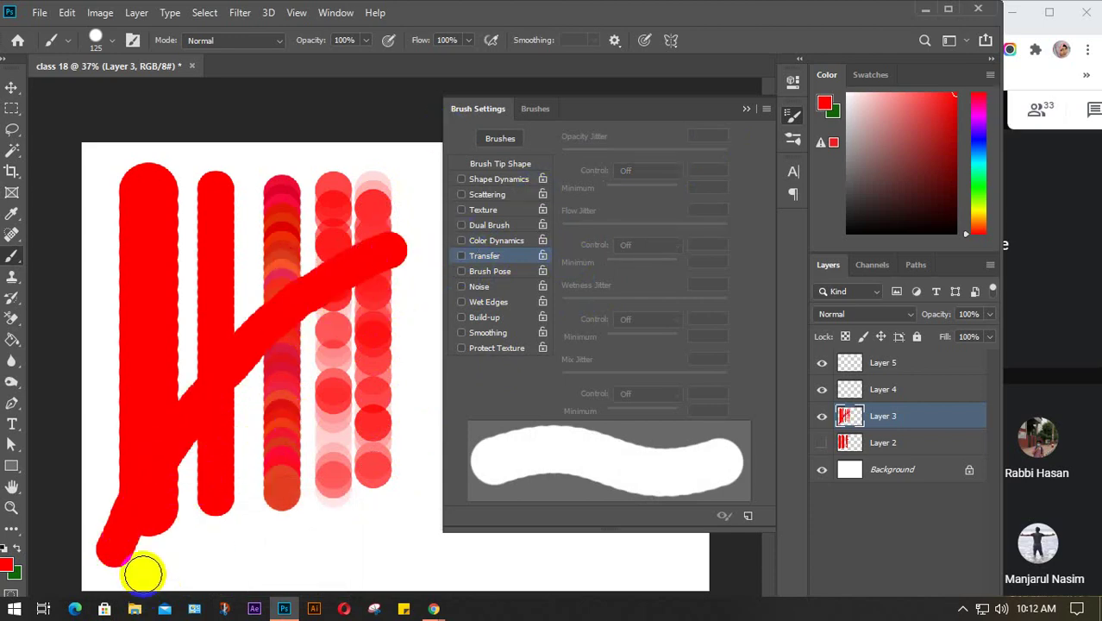
{"action": "mouse_move", "coordinate": [194, 543]}
{"action": "left_mouse_down"}
{"action": "mouse_move", "coordinate": [220, 308]}
{"action": "mouse_move", "coordinate": [324, 198]}
{"action": "left_mouse_up"}
{"action": "mouse_move", "coordinate": [271, 537]}
{"action": "left_mouse_down"}
{"action": "mouse_move", "coordinate": [366, 200]}
{"action": "mouse_move", "coordinate": [412, 166]}
{"action": "left_mouse_up"}
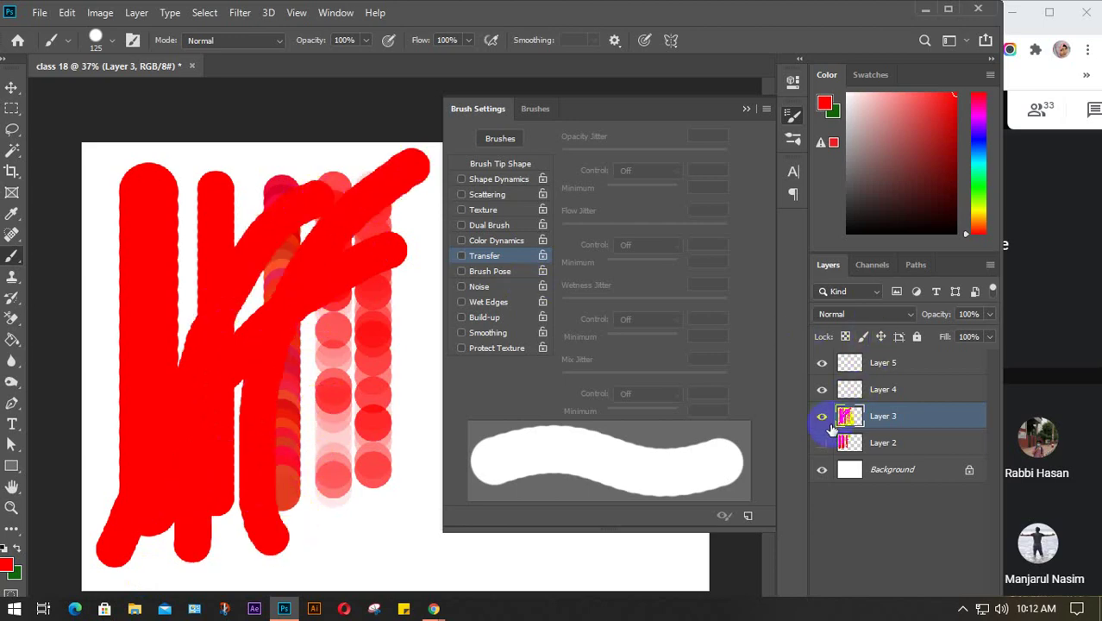
- Hide Layer 3 and paint a straight vertical red stroke near the canvas's left edge on the visible Layer 4
{"action": "left_click", "coordinate": [822, 417]}
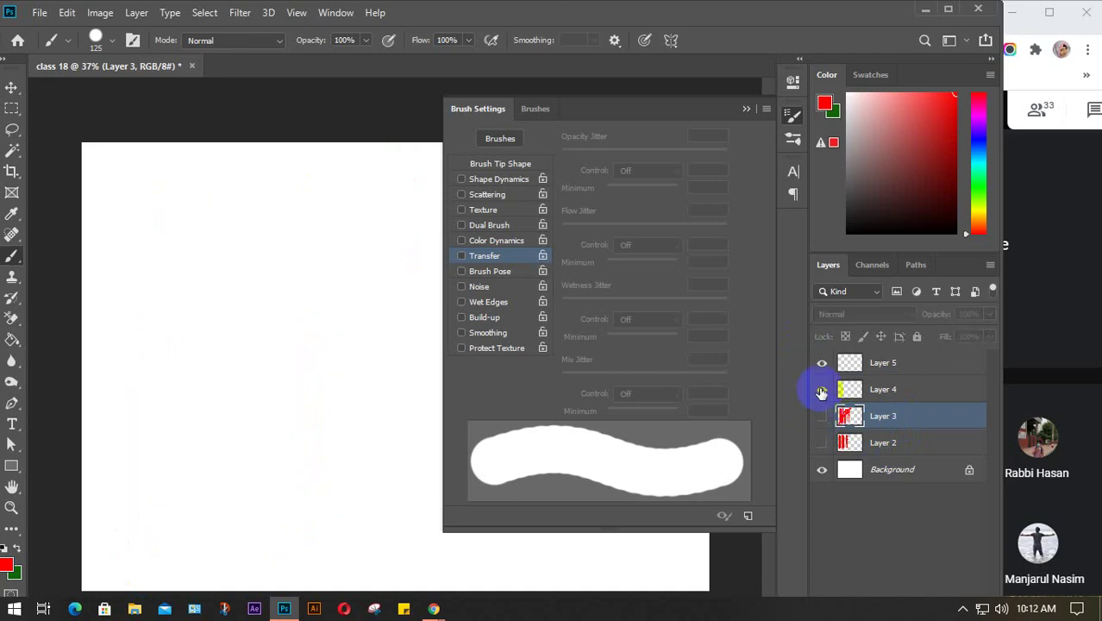
{"action": "left_click", "coordinate": [822, 389]}
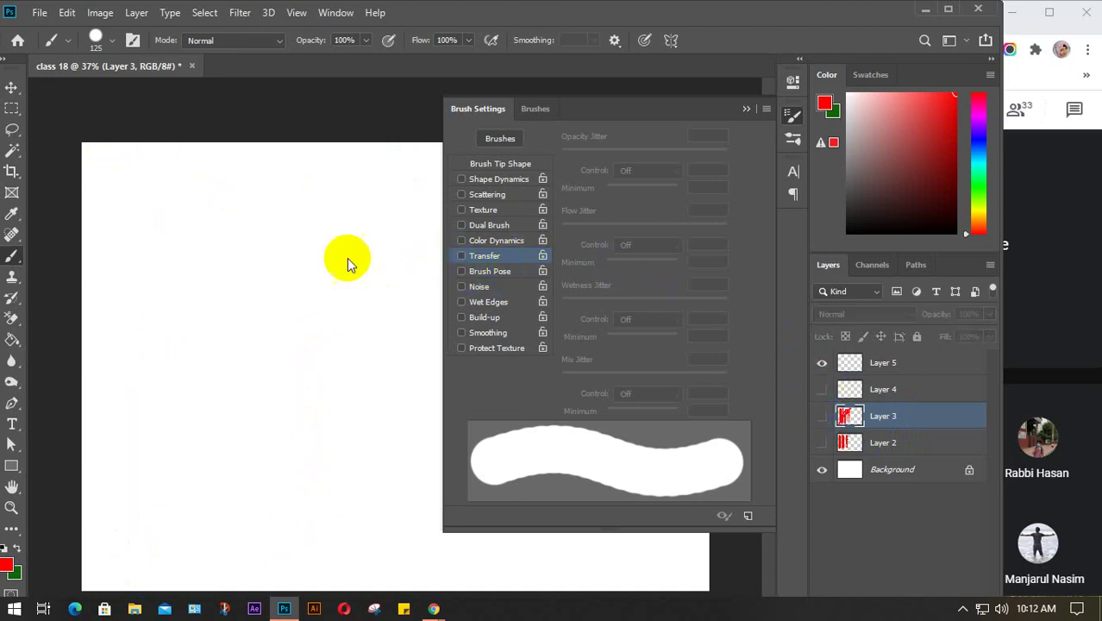
{"action": "left_click", "coordinate": [878, 389]}
{"action": "left_click", "coordinate": [821, 389]}
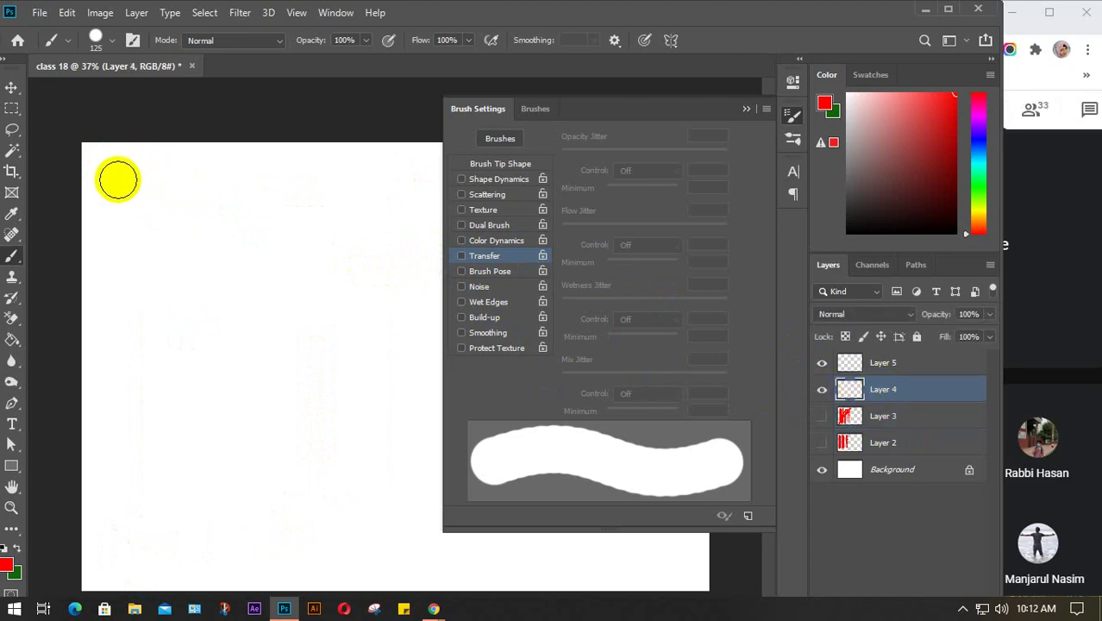
{"action": "left_click_drag", "start_coordinate": [117, 180], "coordinate": [117, 507]}
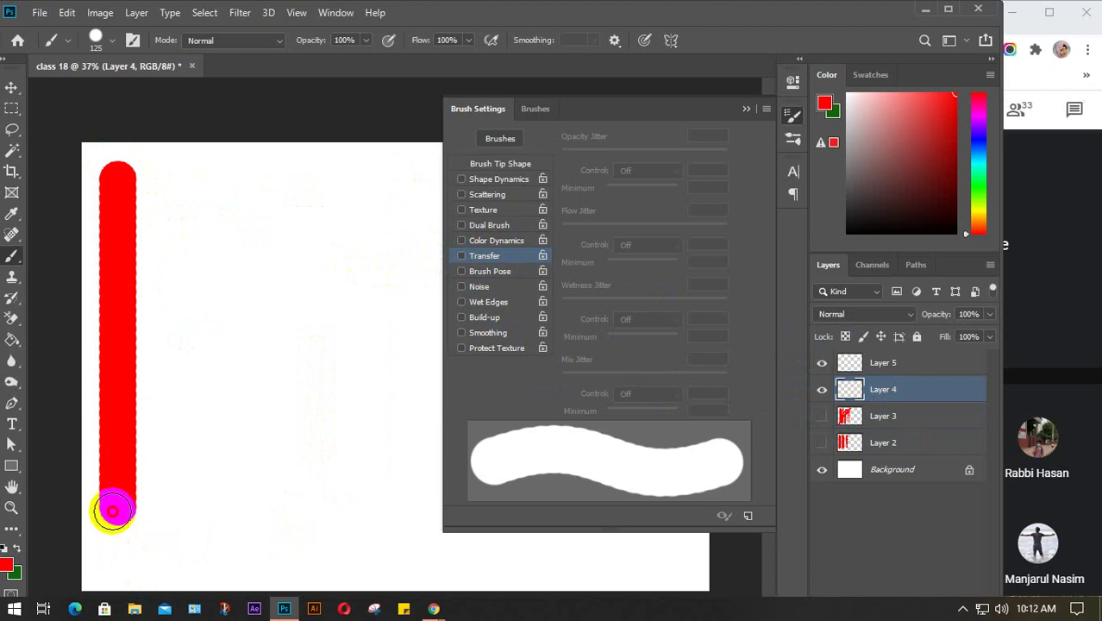
- Enable Brush Pose and set Tilt X to 100%, Tilt Y to -31% and Rotation to 171°
{"action": "left_click", "coordinate": [482, 274]}
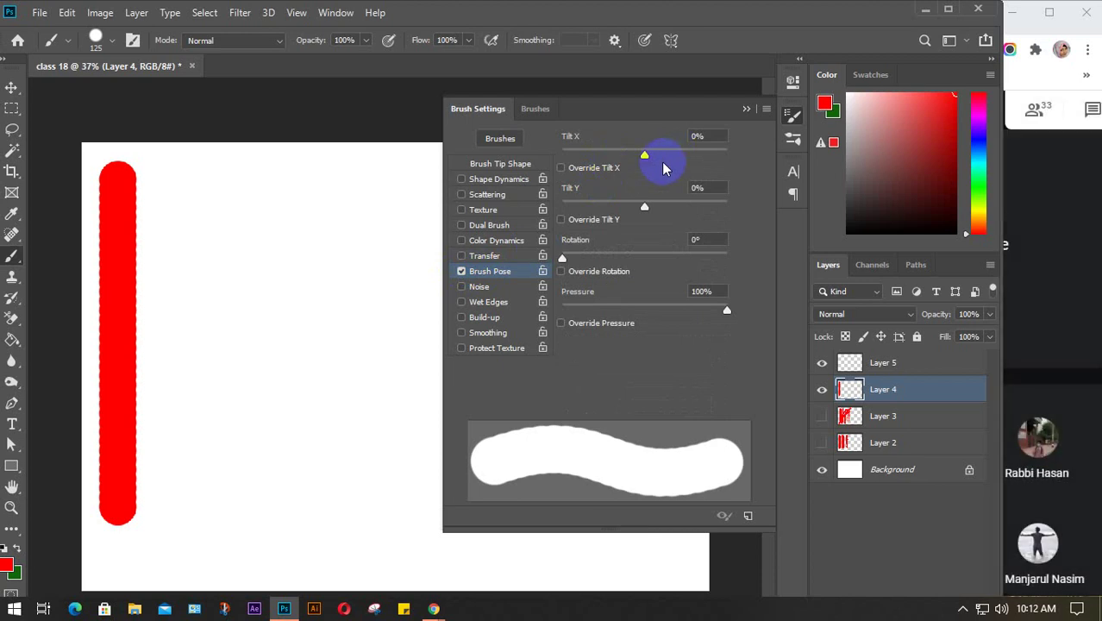
{"action": "left_click_drag", "start_coordinate": [647, 158], "coordinate": [758, 164]}
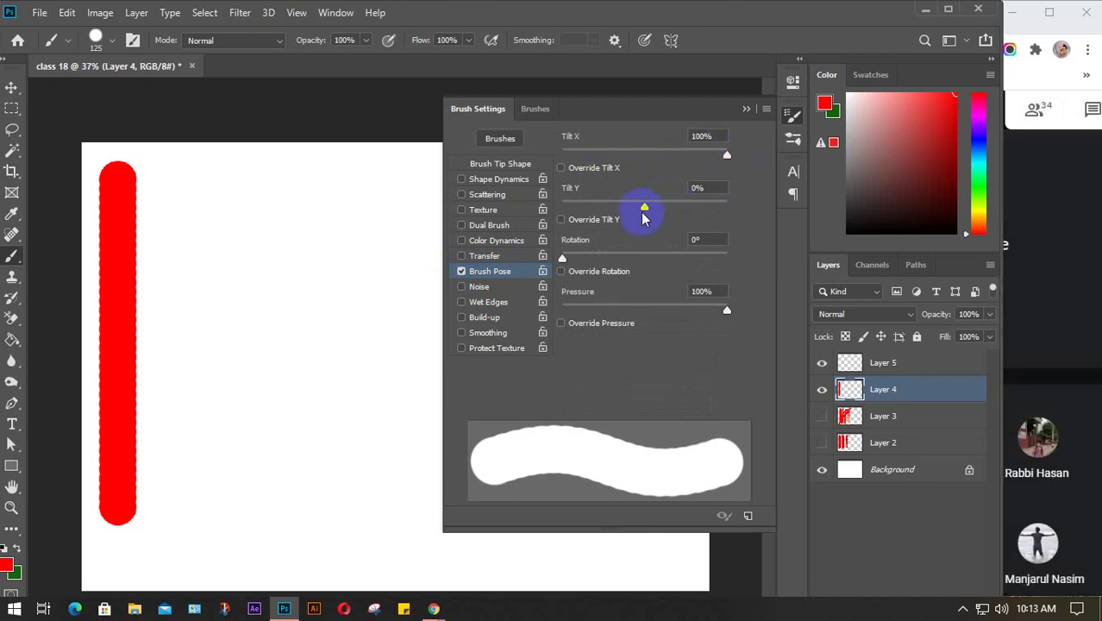
{"action": "left_click_drag", "start_coordinate": [642, 217], "coordinate": [620, 207]}
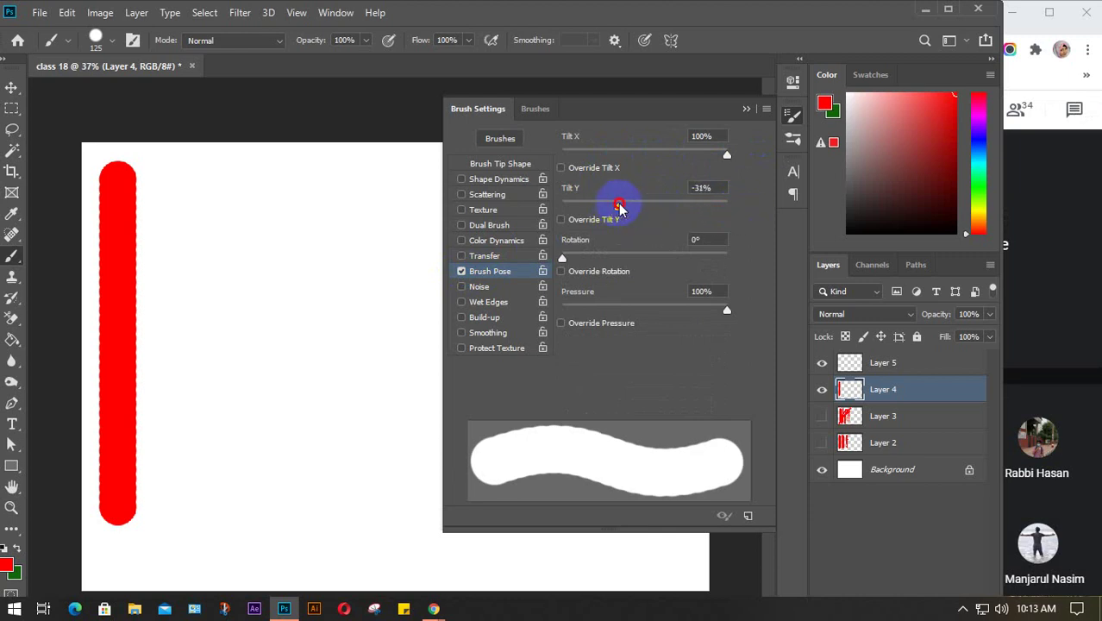
{"action": "left_click_drag", "start_coordinate": [563, 257], "coordinate": [640, 257]}
- Paint a second vertical red stroke beside the first one on Layer 4 with Brush Pose enabled
{"action": "mouse_move", "coordinate": [172, 178]}
{"action": "left_mouse_down"}
{"action": "mouse_move", "coordinate": [190, 263]}
{"action": "mouse_move", "coordinate": [186, 499]}
{"action": "left_mouse_up"}
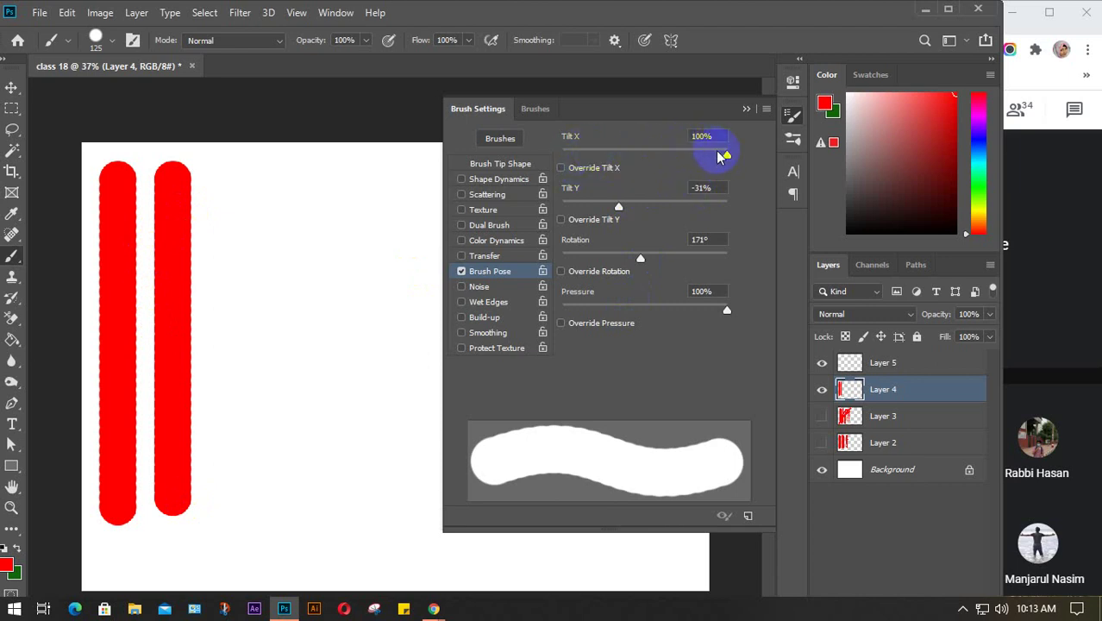
{"action": "left_click", "coordinate": [169, 176]}
{"action": "mouse_move", "coordinate": [170, 176]}
{"action": "left_mouse_down"}
{"action": "mouse_move", "coordinate": [155, 285]}
{"action": "mouse_move", "coordinate": [173, 510]}
{"action": "left_mouse_up"}
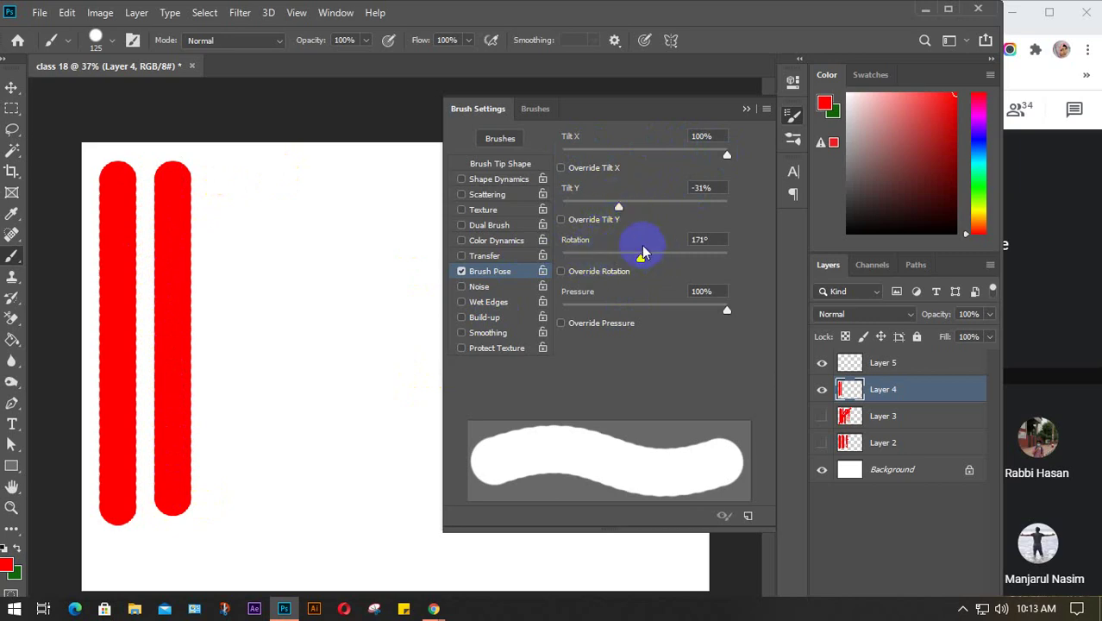
{"action": "left_click", "coordinate": [176, 176]}
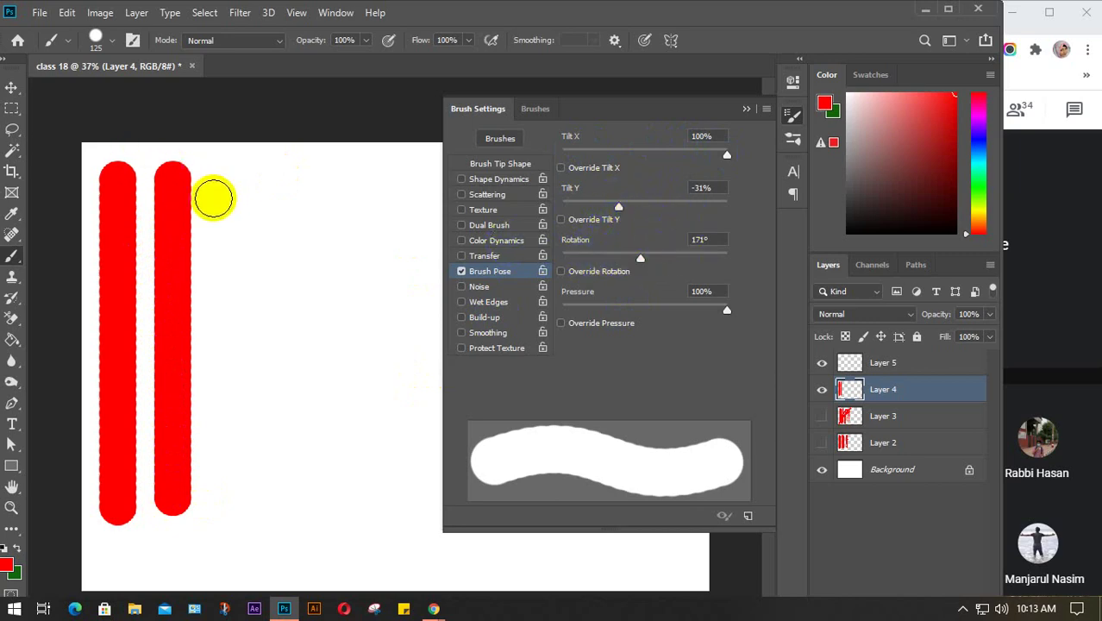
{"action": "left_click_drag", "start_coordinate": [138, 169], "coordinate": [146, 169]}
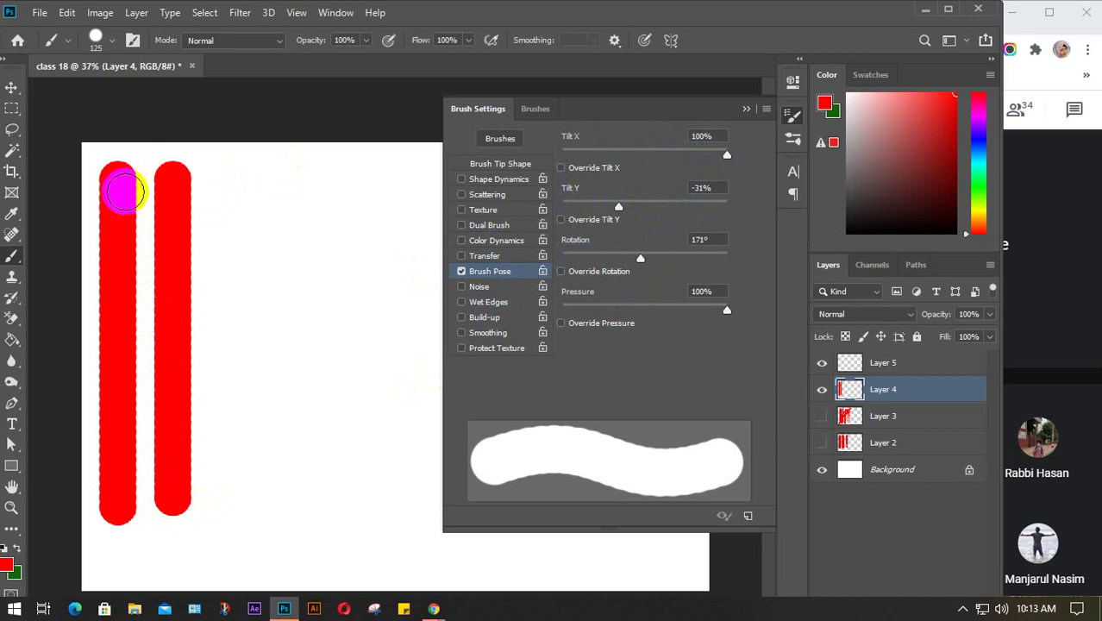
{"action": "left_click_drag", "start_coordinate": [199, 320], "coordinate": [219, 323]}
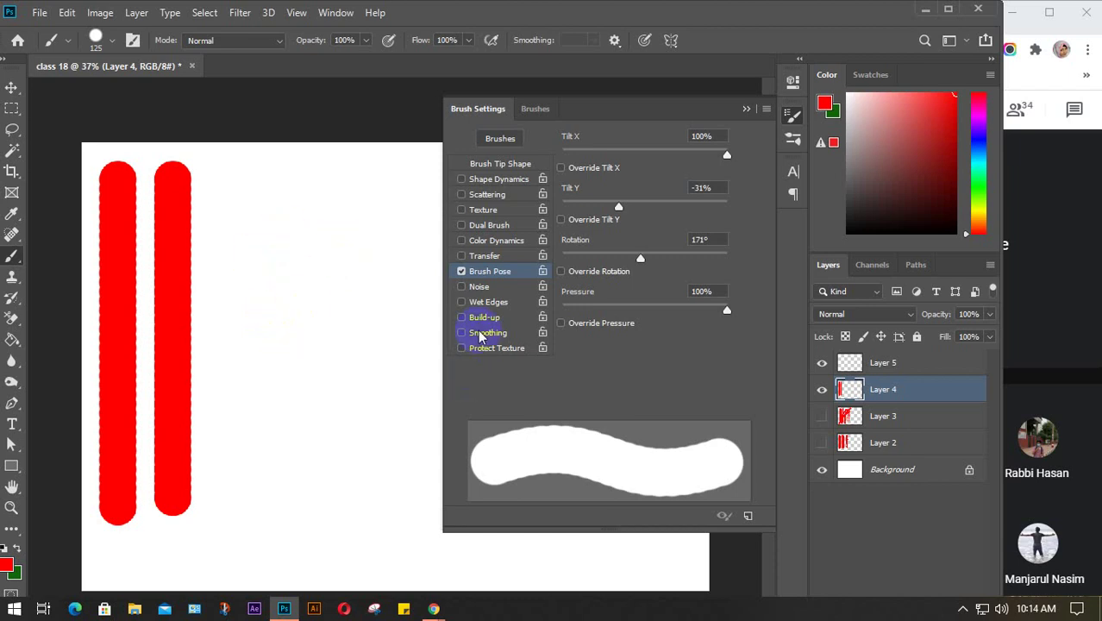
- Set the Brush Pose Tilt Y to 100% and Rotation to 0°
{"action": "left_click", "coordinate": [619, 208]}
{"action": "left_click_drag", "start_coordinate": [620, 208], "coordinate": [751, 214]}
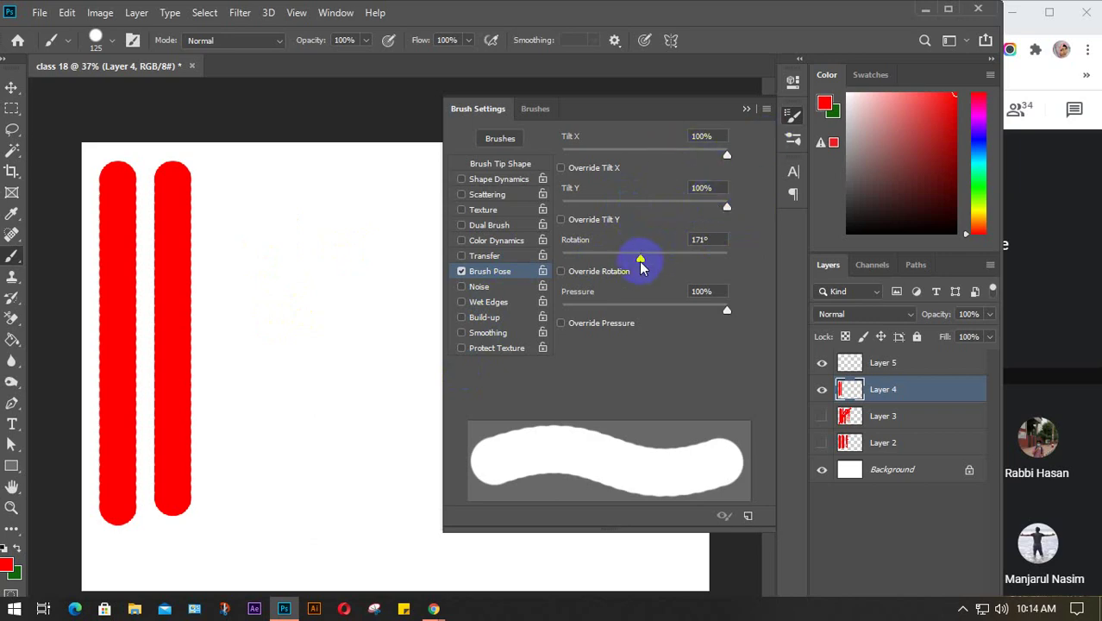
{"action": "left_click_drag", "start_coordinate": [640, 259], "coordinate": [544, 267]}
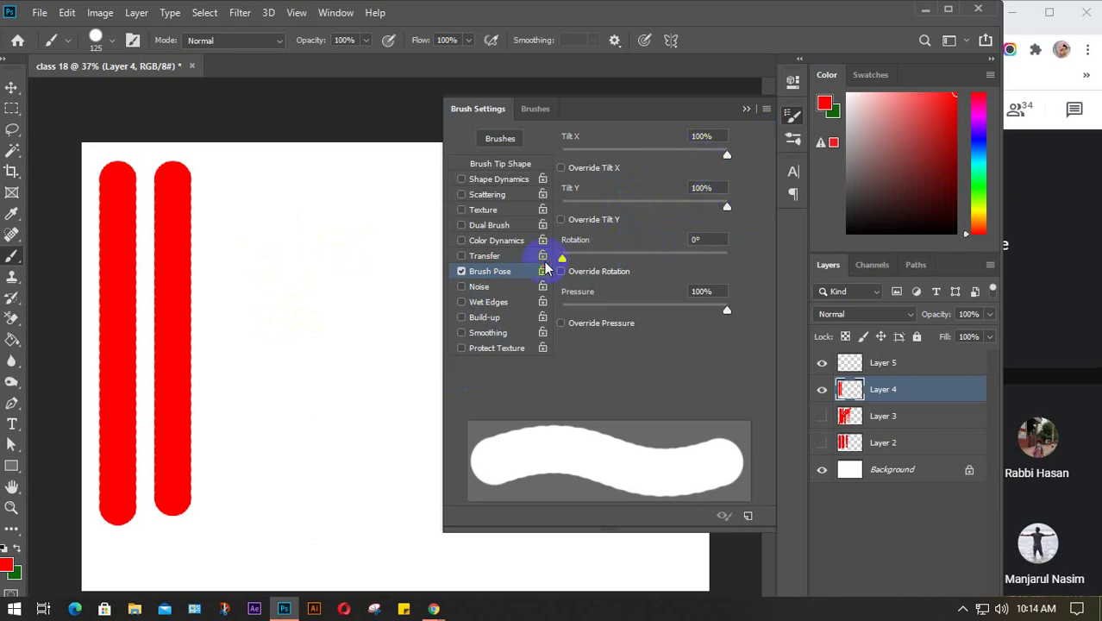
- Turn Brush Pose off, enable Noise and paint a third vertical red stroke beside the first two on Layer 4
{"action": "left_click", "coordinate": [461, 271]}
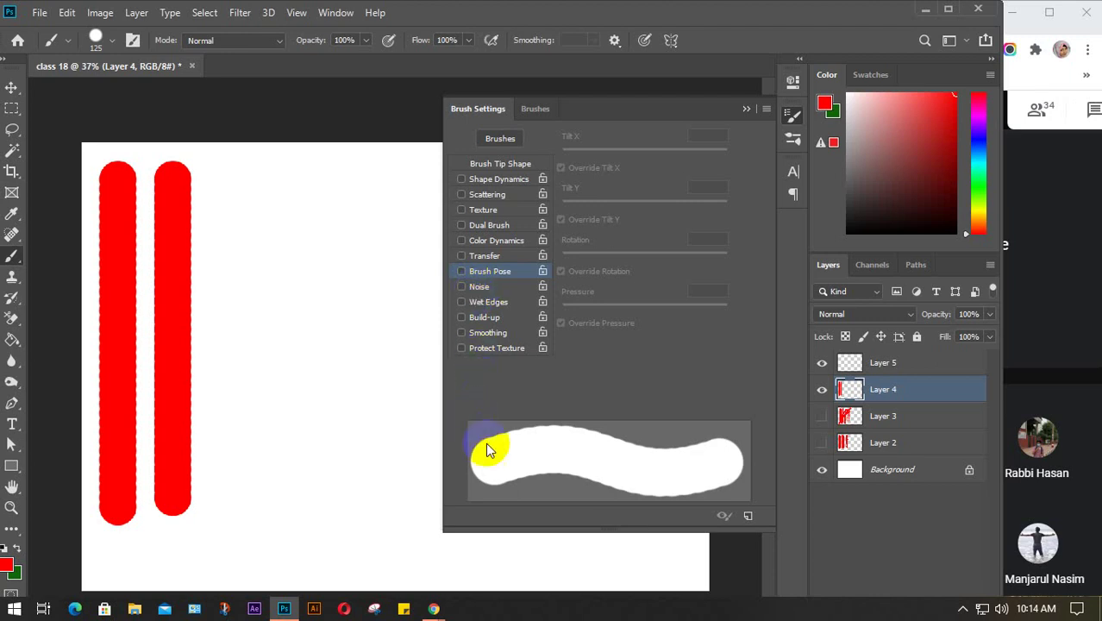
{"action": "left_click", "coordinate": [460, 286]}
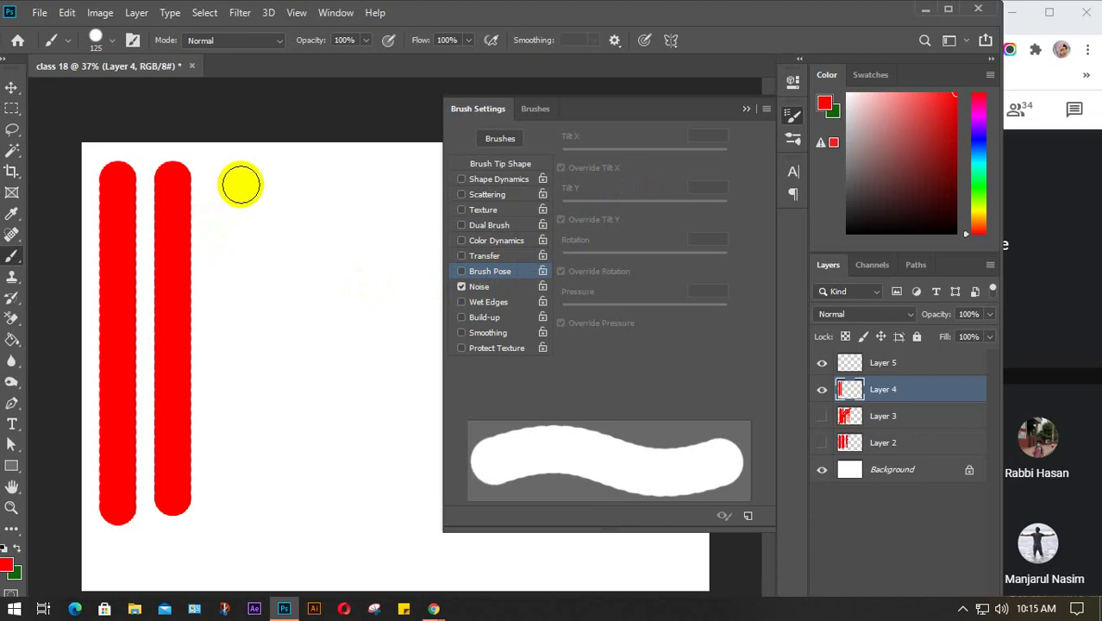
{"action": "mouse_move", "coordinate": [241, 183]}
{"action": "left_mouse_down"}
{"action": "mouse_move", "coordinate": [228, 479]}
{"action": "mouse_move", "coordinate": [238, 468]}
{"action": "left_mouse_up"}
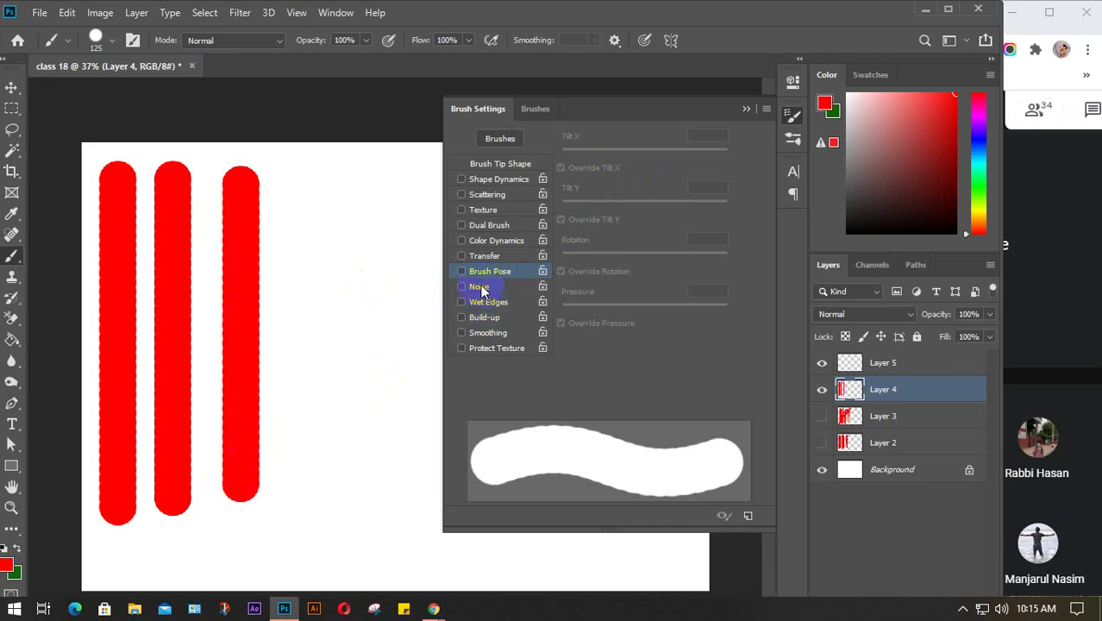
{"action": "left_click", "coordinate": [476, 256]}
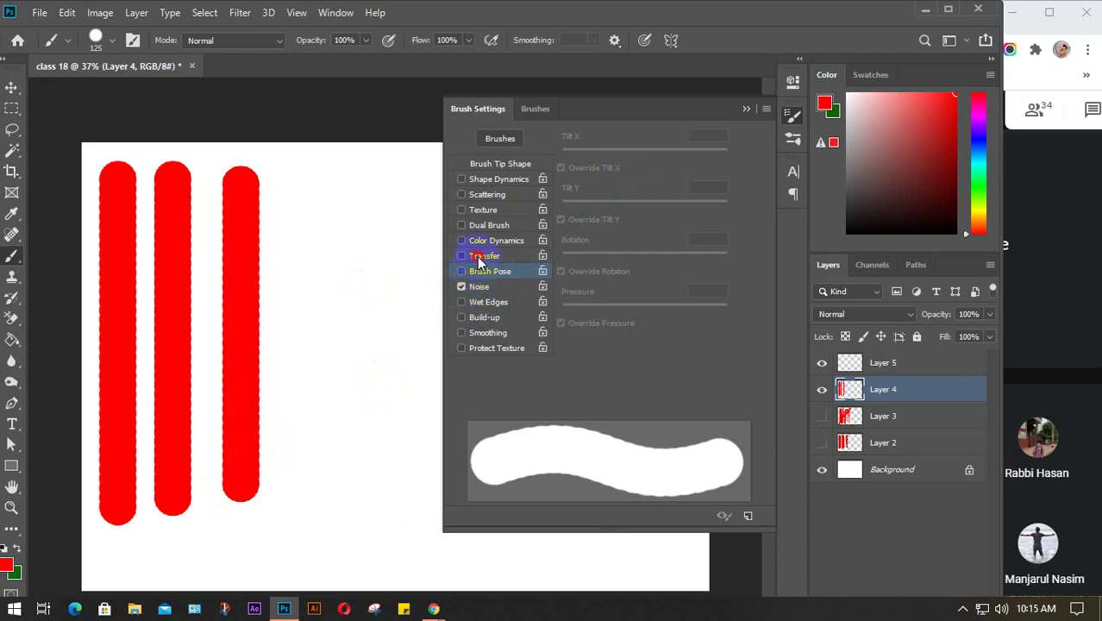
{"action": "left_click", "coordinate": [462, 286]}
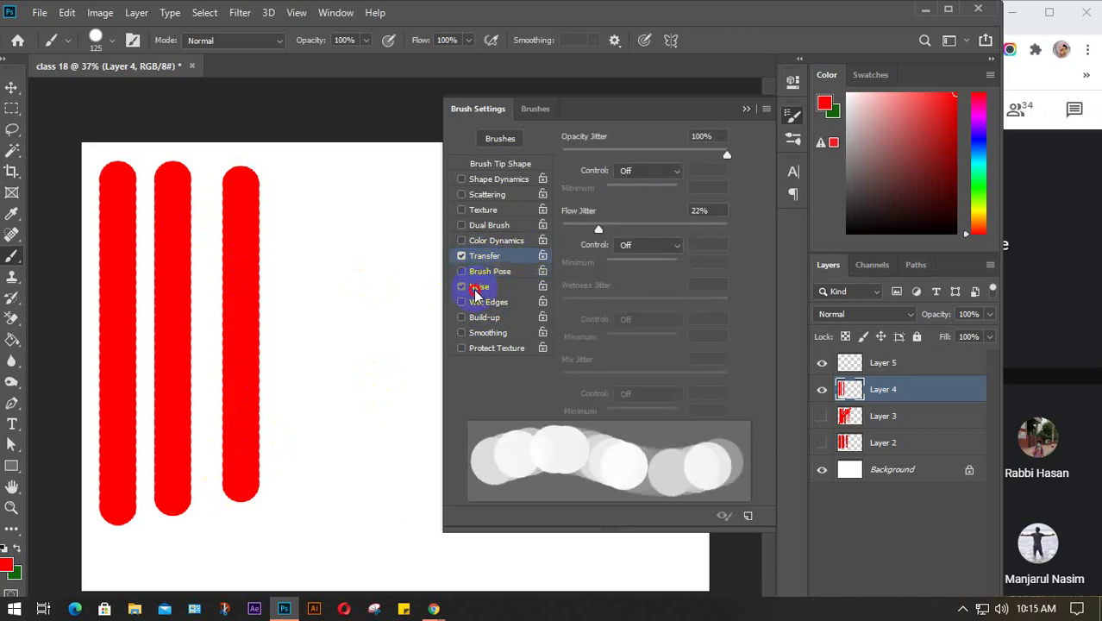
{"action": "left_click", "coordinate": [461, 256]}
{"action": "left_click", "coordinate": [470, 292]}
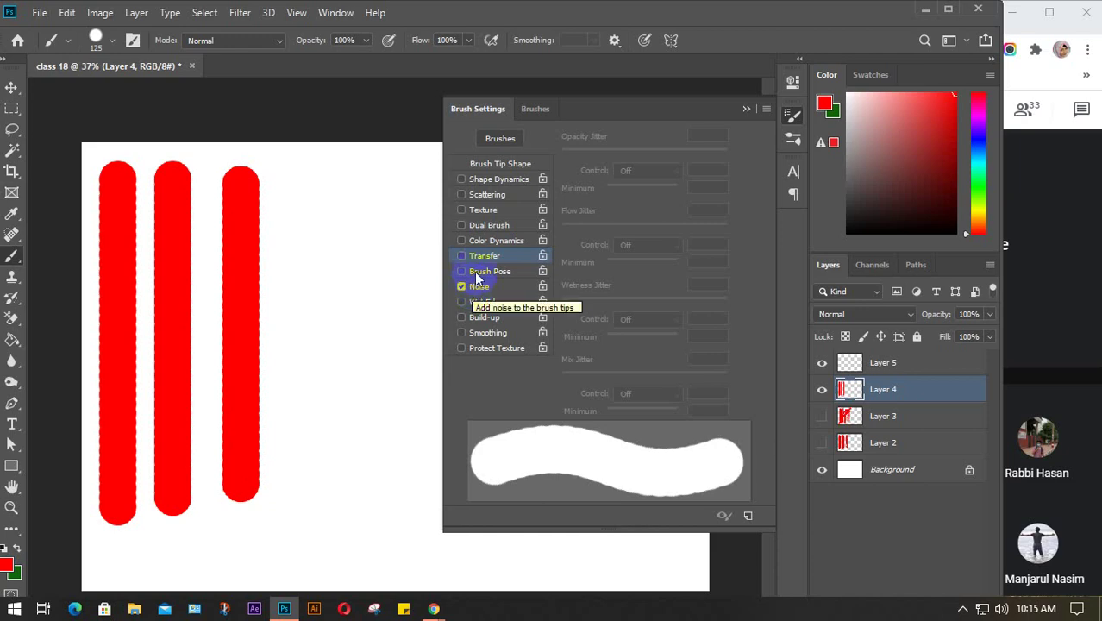
{"action": "left_click", "coordinate": [462, 287]}
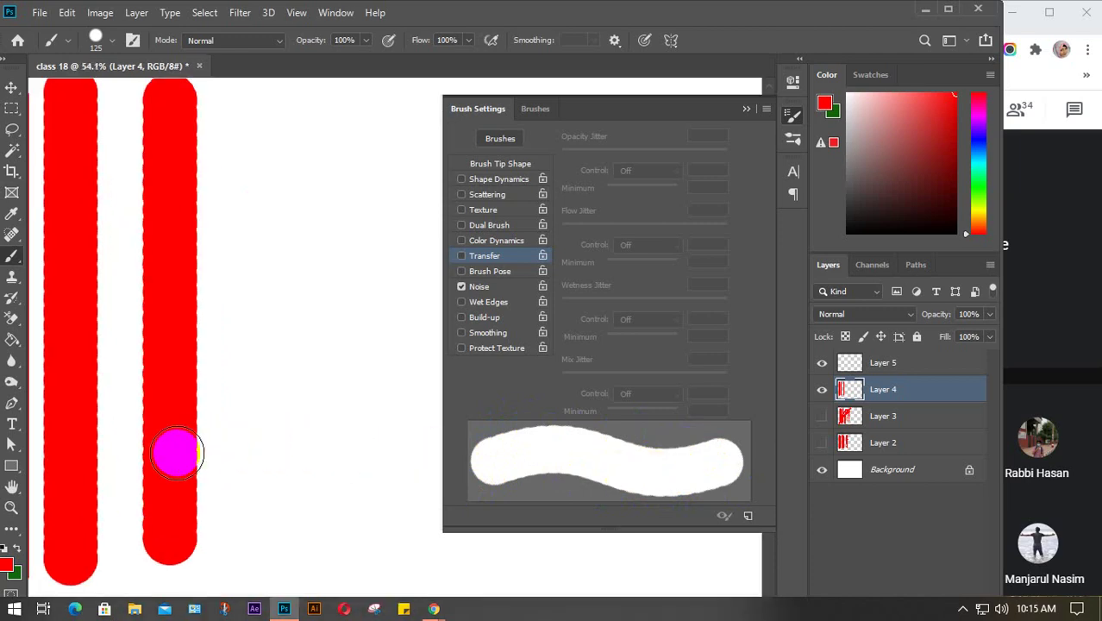
- Examine the edges of the red strokes up close, comparing the Noise stroke with the earlier ones without the brush cursor in the way
{"action": "scroll", "coordinate": [158, 445], "scroll_direction": "up", "scroll_amount": 3}
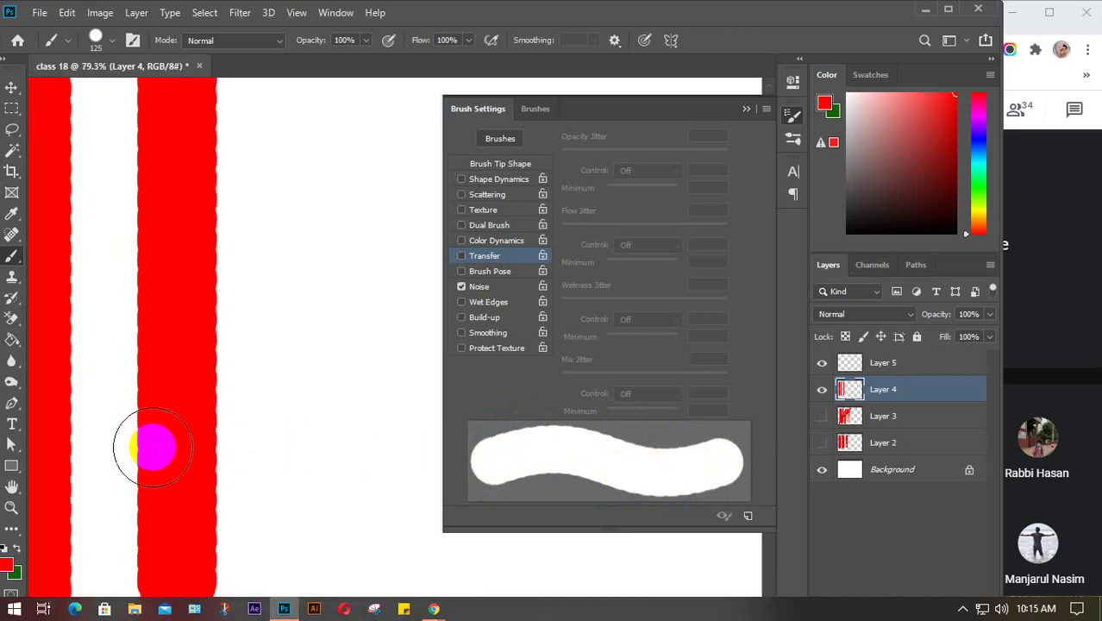
{"action": "scroll", "coordinate": [138, 431], "scroll_direction": "up", "scroll_amount": 1}
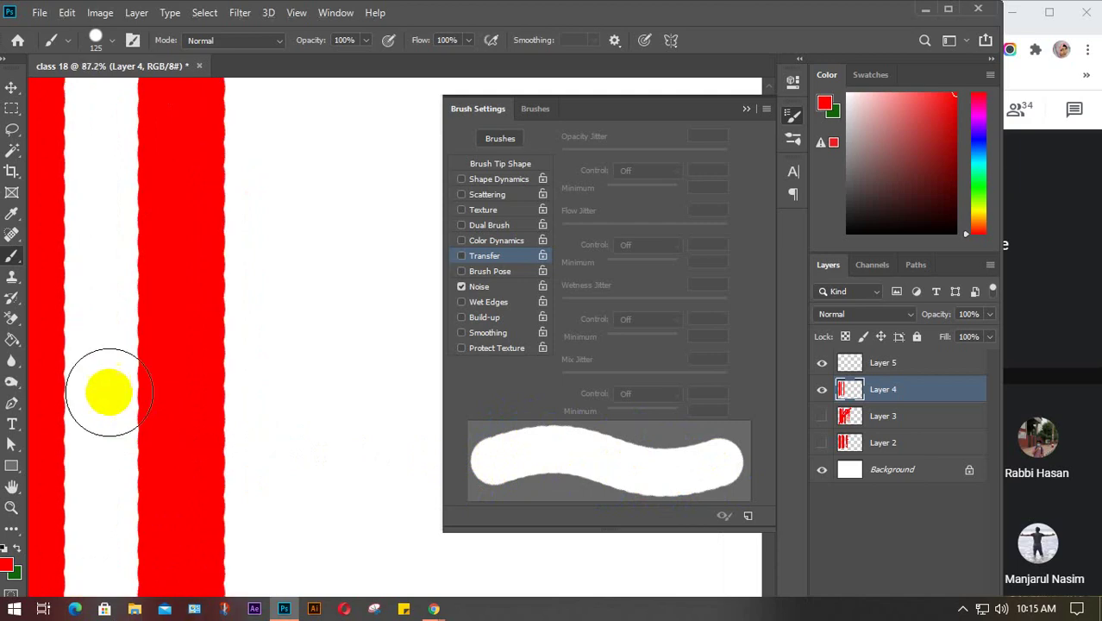
{"action": "left_click_drag", "start_coordinate": [128, 374], "coordinate": [288, 381]}
{"action": "scroll", "coordinate": [285, 380], "scroll_direction": "up", "scroll_amount": 4}
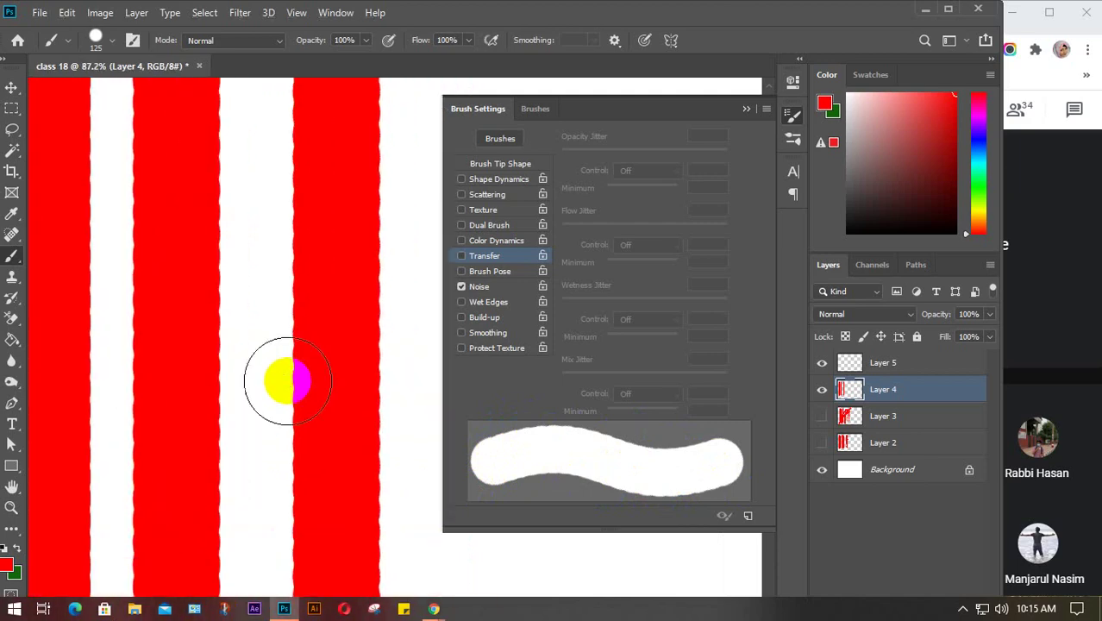
{"action": "scroll", "coordinate": [292, 378], "scroll_direction": "up", "scroll_amount": 1}
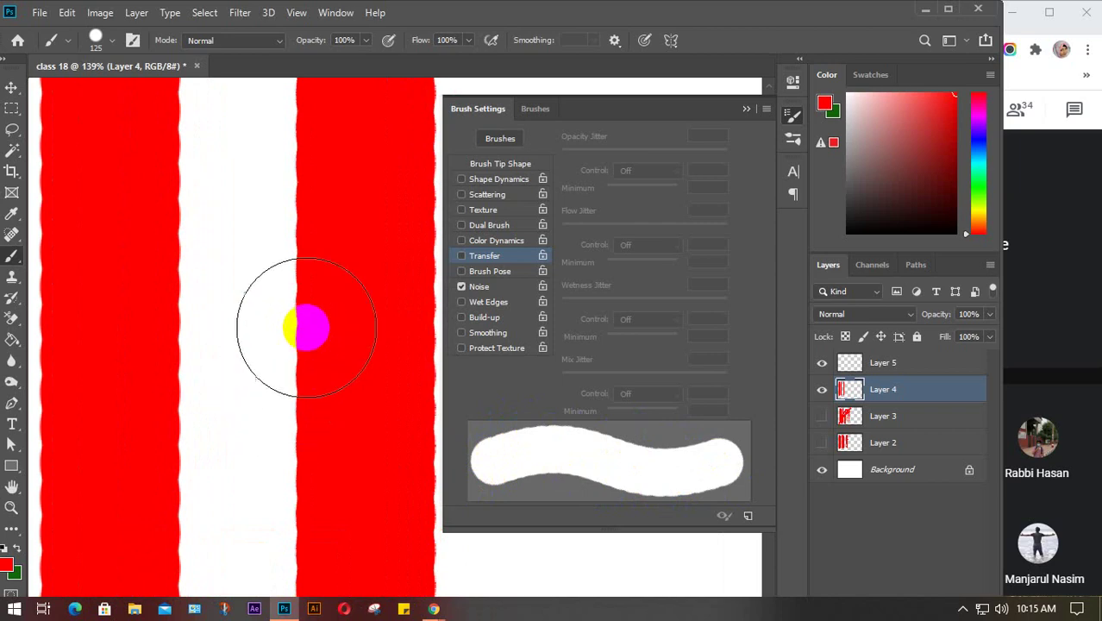
{"action": "key", "text": "v"}
{"action": "key", "text": "alt+v"}
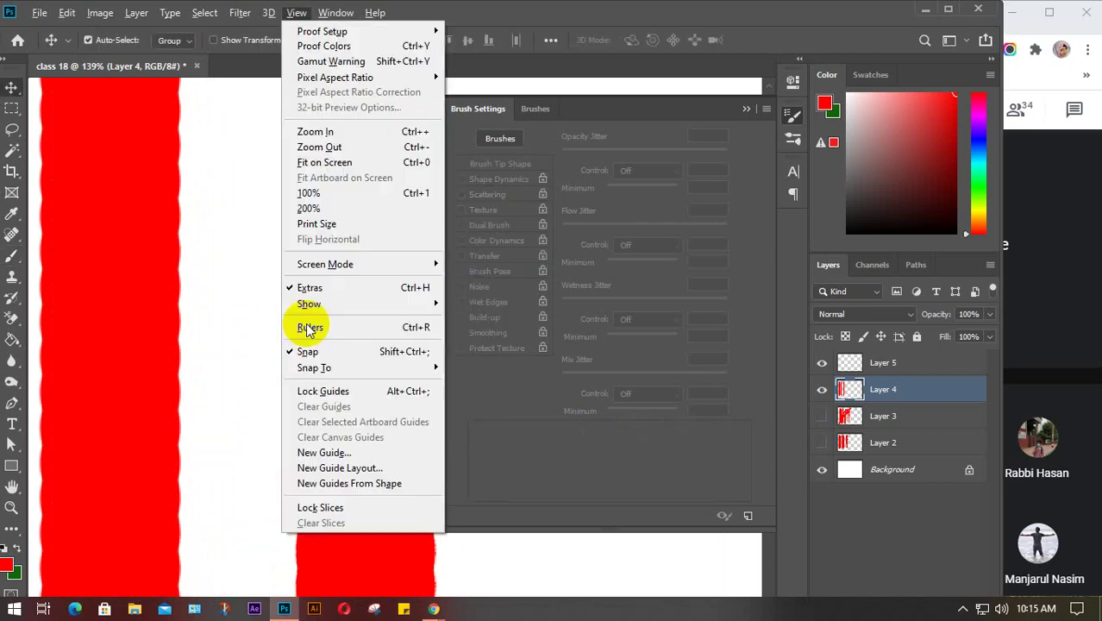
{"action": "left_click", "coordinate": [11, 87]}
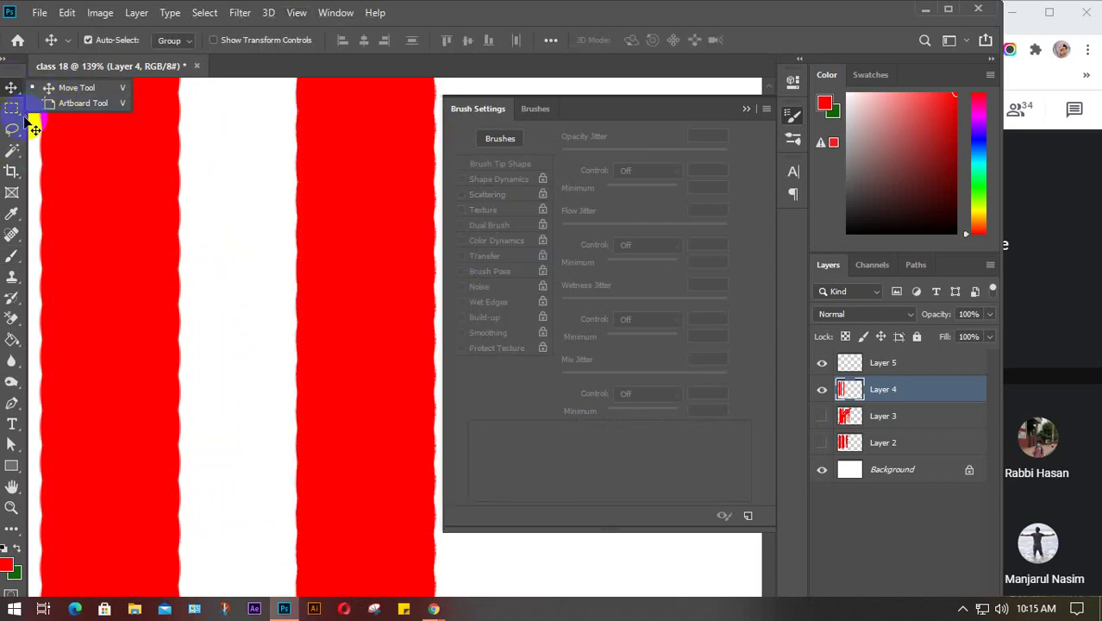
{"action": "left_click", "coordinate": [250, 237]}
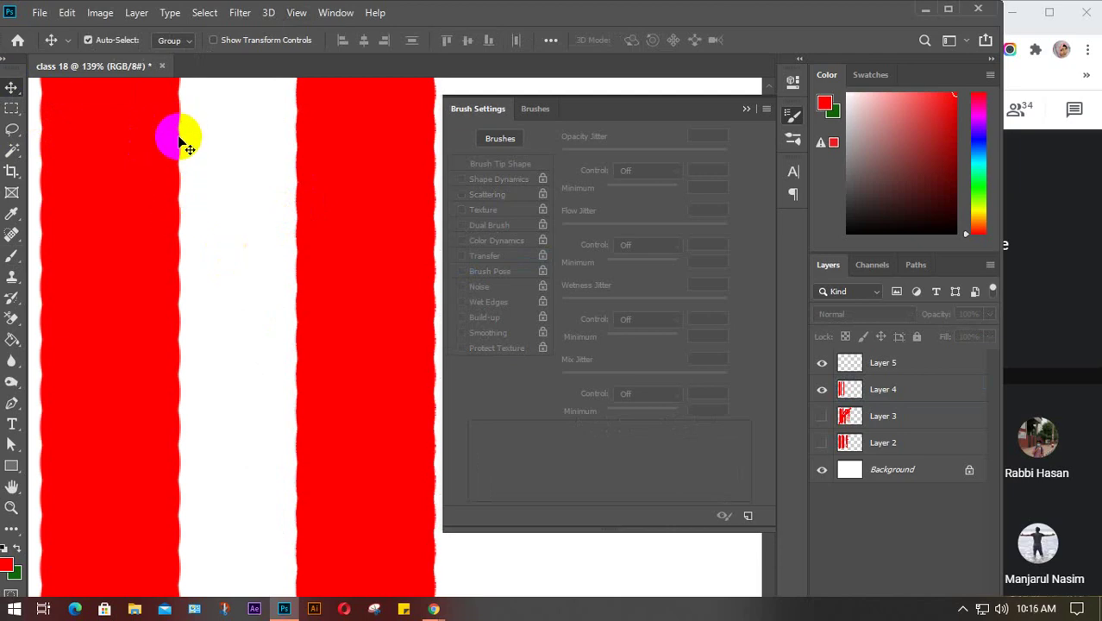
{"action": "scroll", "coordinate": [248, 342], "scroll_direction": "up", "scroll_amount": 2}
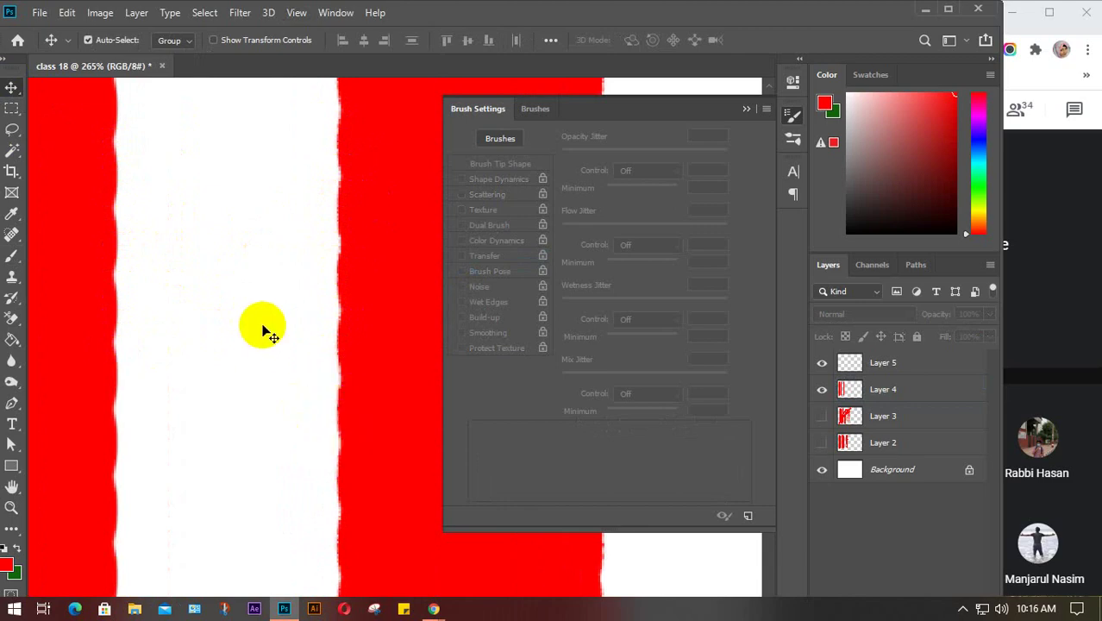
{"action": "scroll", "coordinate": [264, 330], "scroll_direction": "down", "scroll_amount": 8}
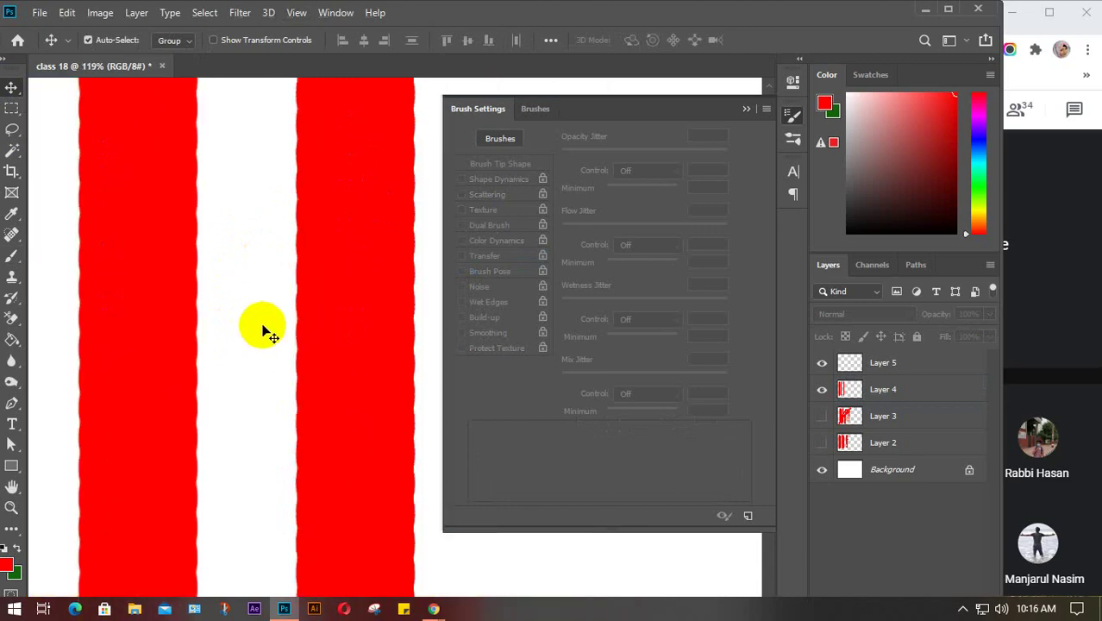
{"action": "scroll", "coordinate": [263, 330], "scroll_direction": "down", "scroll_amount": 1}
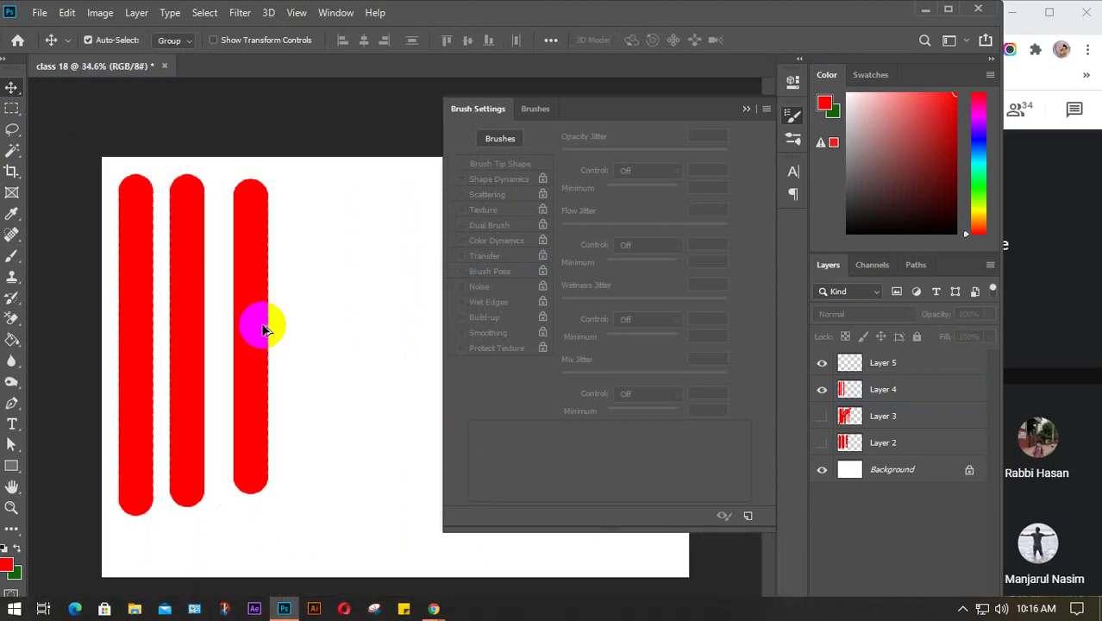
{"action": "scroll", "coordinate": [264, 330], "scroll_direction": "up", "scroll_amount": 1}
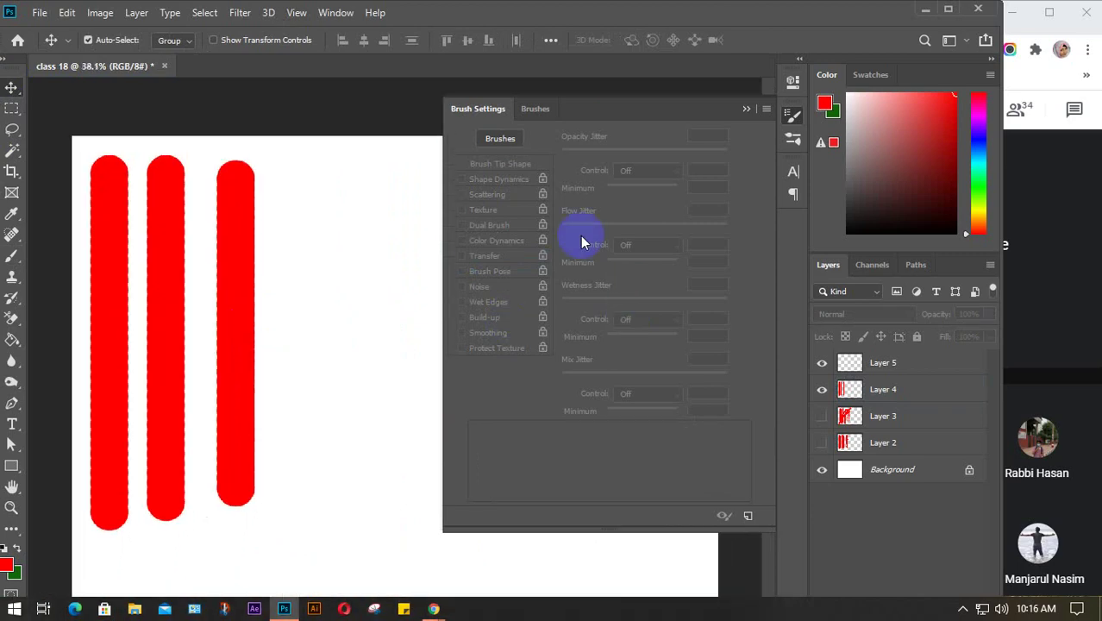
- With the Brush tool, enable Wet Edges with Noise off and paint a fourth vertical stroke on Layer 4
{"action": "left_click", "coordinate": [10, 259]}
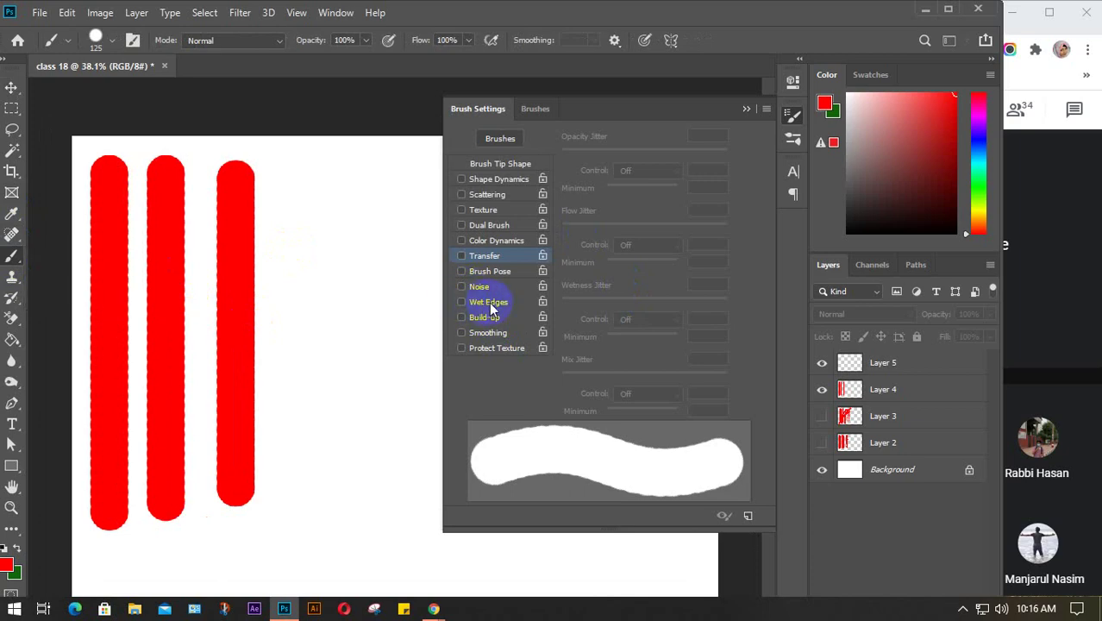
{"action": "left_click", "coordinate": [489, 303]}
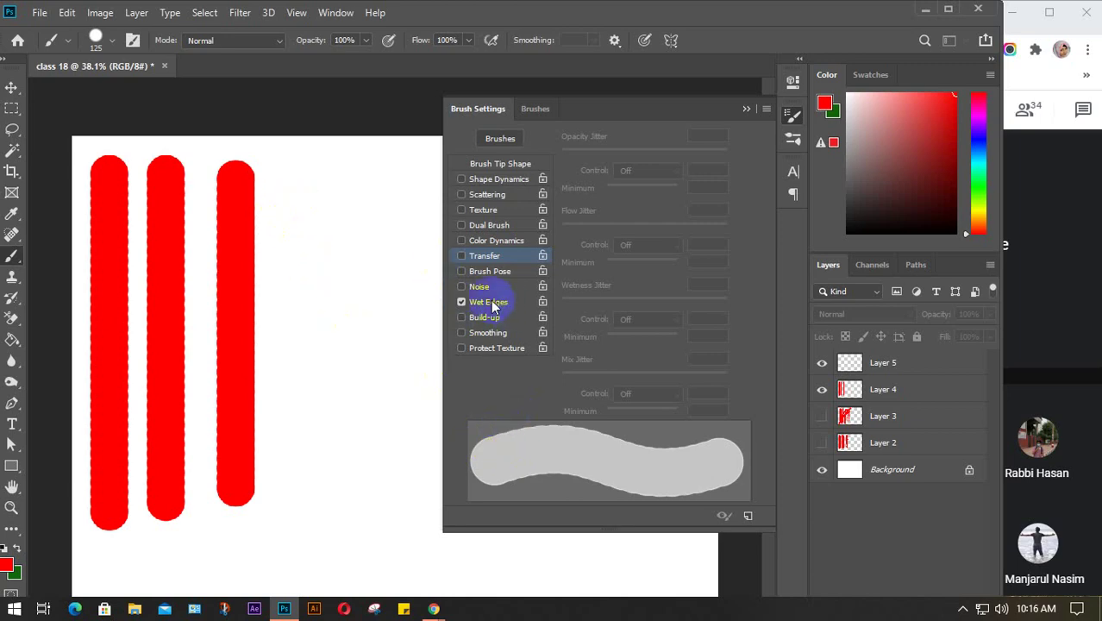
{"action": "left_click", "coordinate": [891, 389]}
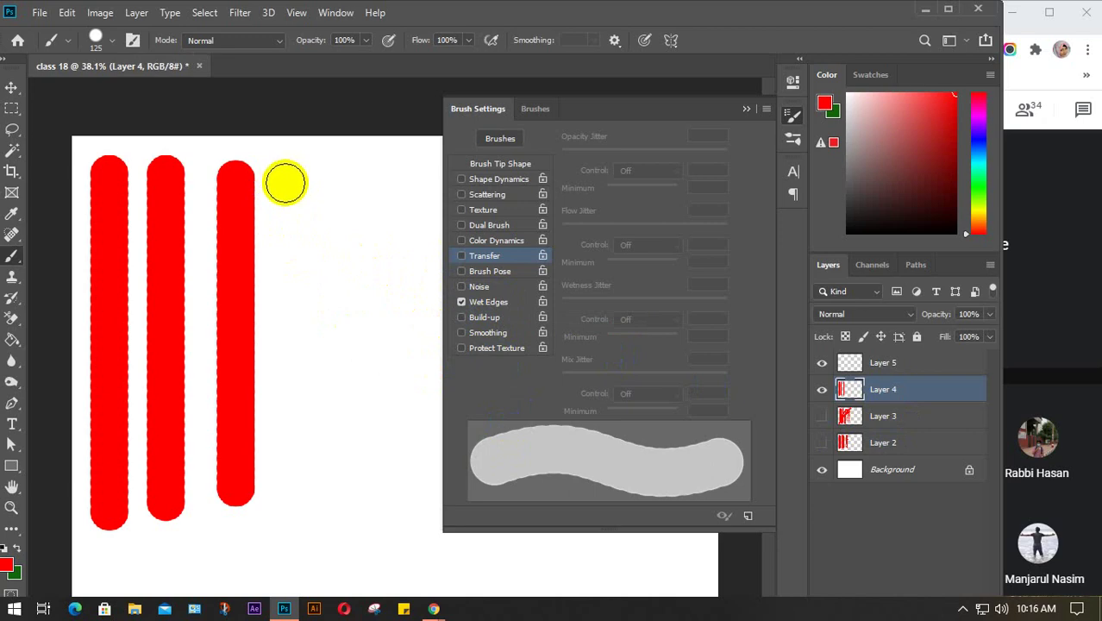
{"action": "left_click_drag", "start_coordinate": [285, 183], "coordinate": [291, 489]}
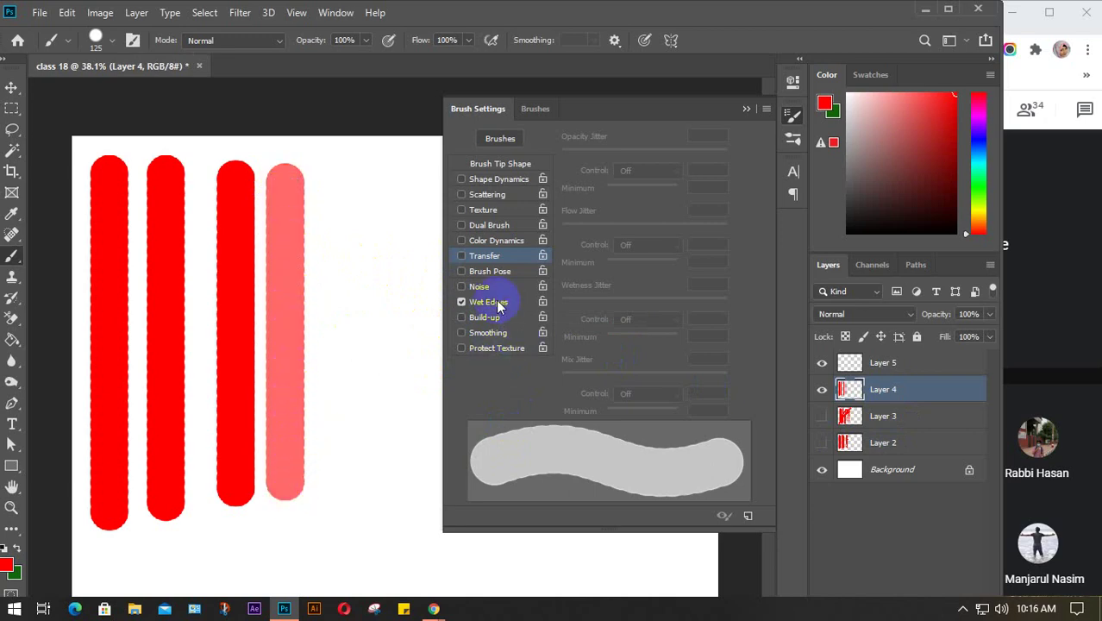
- Replace Wet Edges with Build-up, paint a fifth vertical red stroke and brush back over its lower part
{"action": "left_click", "coordinate": [461, 302]}
{"action": "left_click", "coordinate": [485, 321]}
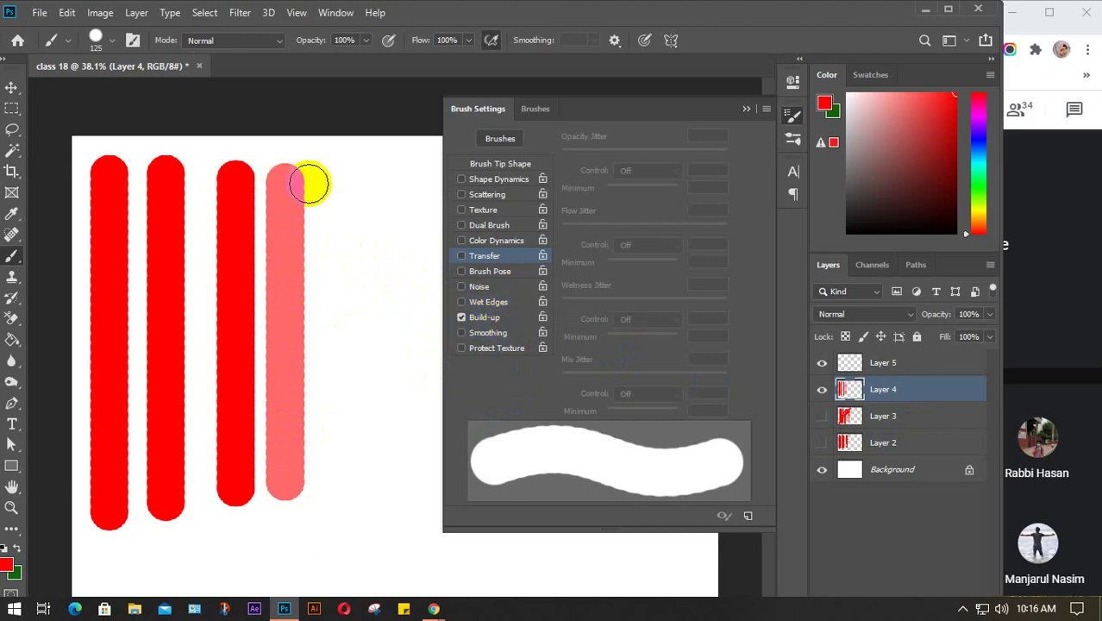
{"action": "left_click_drag", "start_coordinate": [343, 182], "coordinate": [338, 474]}
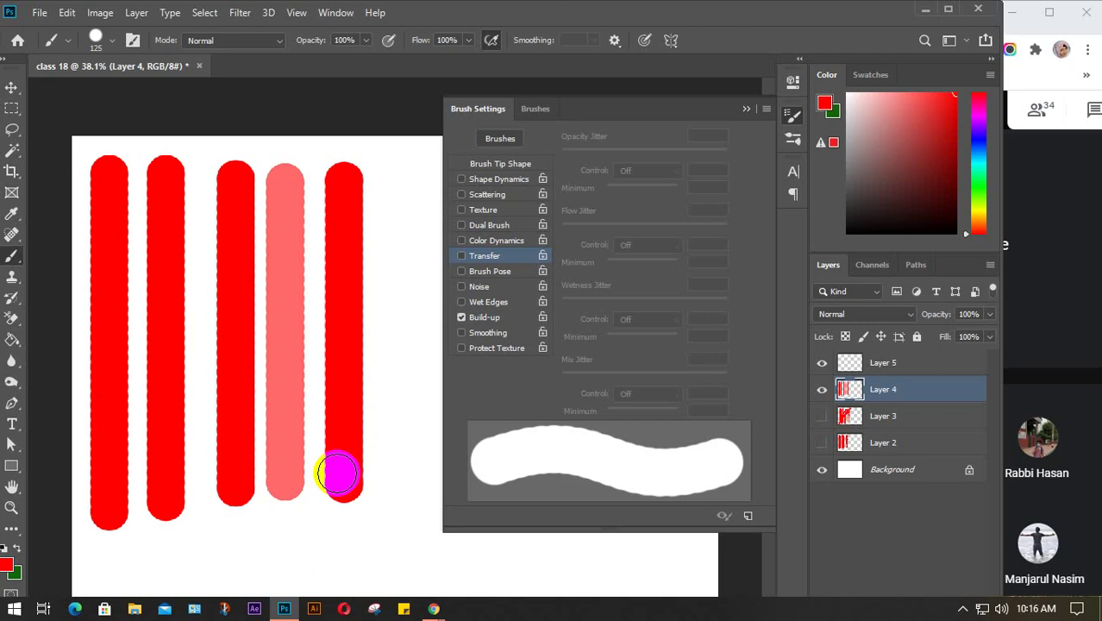
{"action": "mouse_move", "coordinate": [337, 473]}
{"action": "left_mouse_down"}
{"action": "mouse_move", "coordinate": [334, 265]}
{"action": "mouse_move", "coordinate": [349, 175]}
{"action": "mouse_move", "coordinate": [343, 379]}
{"action": "left_mouse_up"}
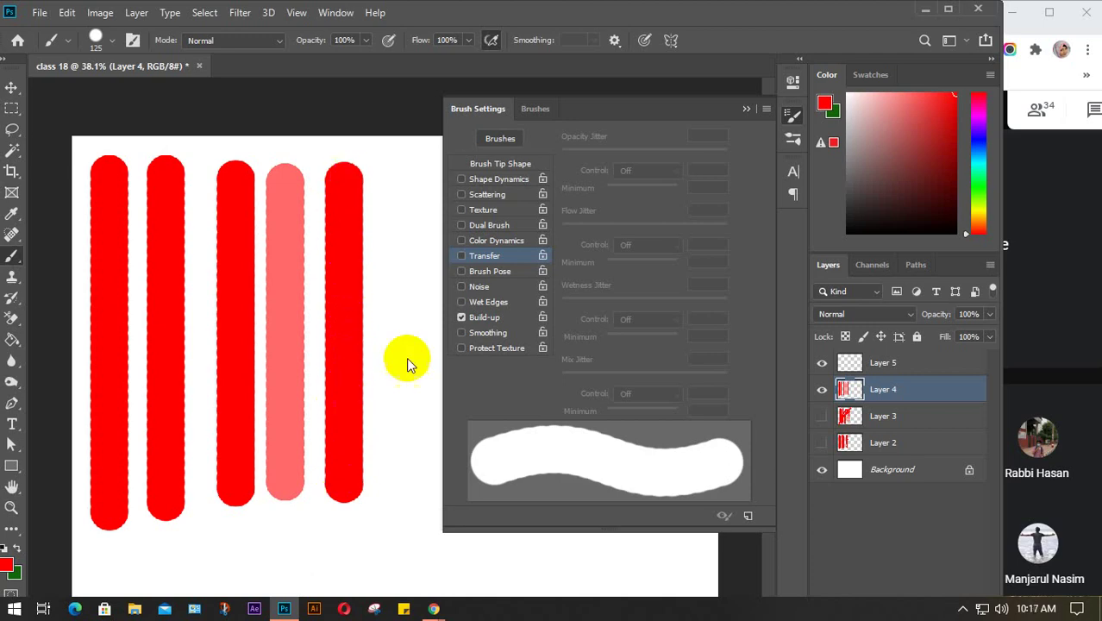
- Turn Build-up off, enable Smoothing and paint a sixth vertical red stroke beside the Build-up stroke
{"action": "left_click", "coordinate": [473, 328]}
{"action": "left_click", "coordinate": [468, 323]}
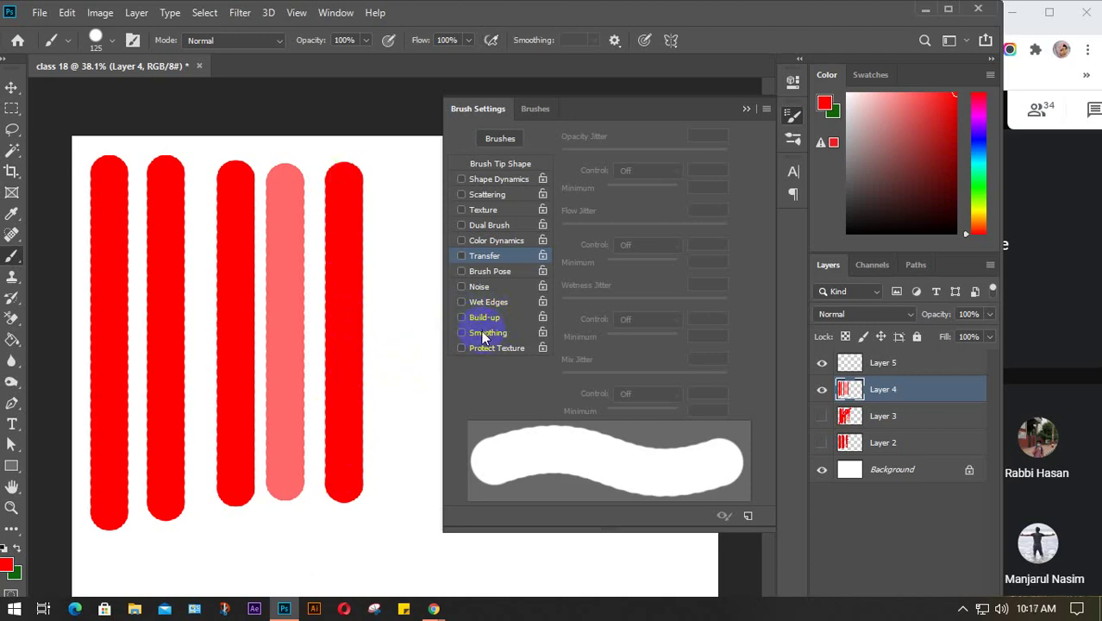
{"action": "left_click", "coordinate": [352, 165]}
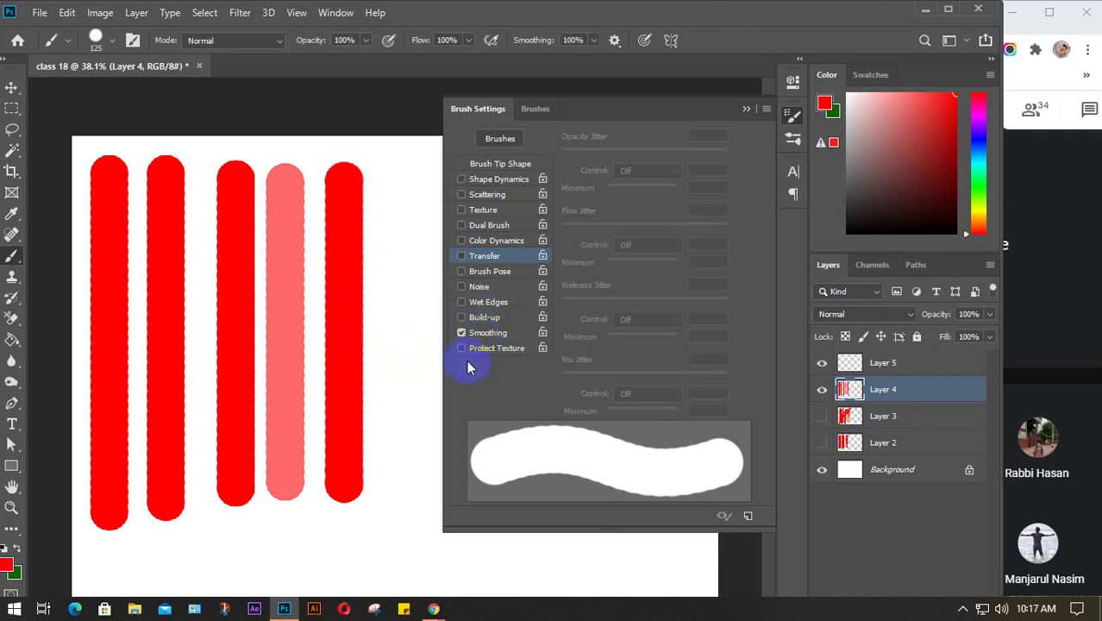
{"action": "left_click", "coordinate": [405, 185]}
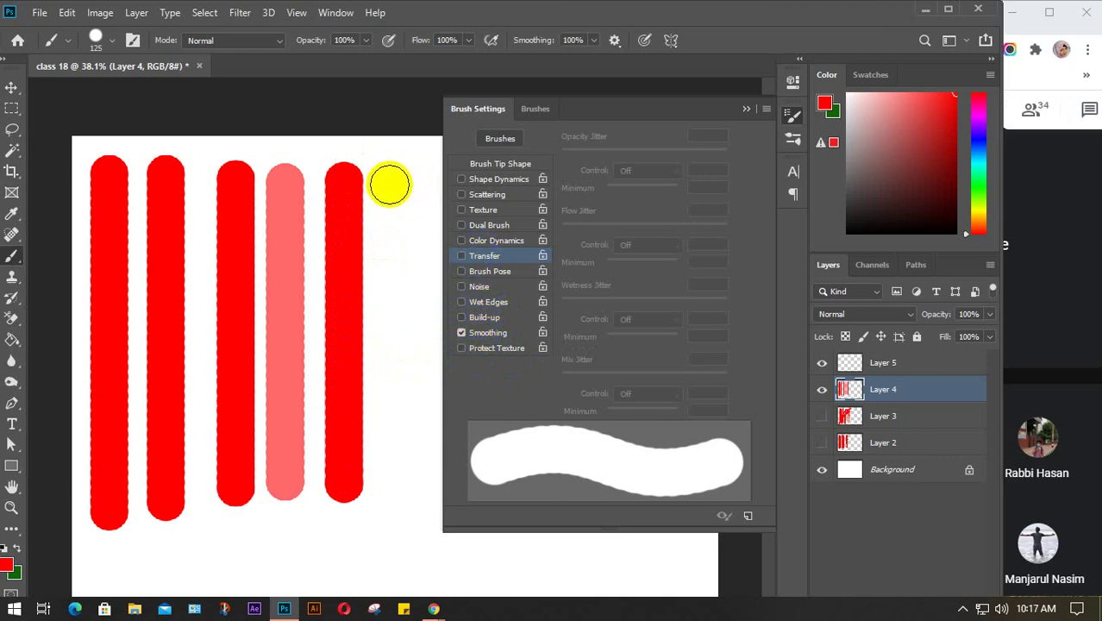
{"action": "left_click_drag", "start_coordinate": [389, 182], "coordinate": [393, 505]}
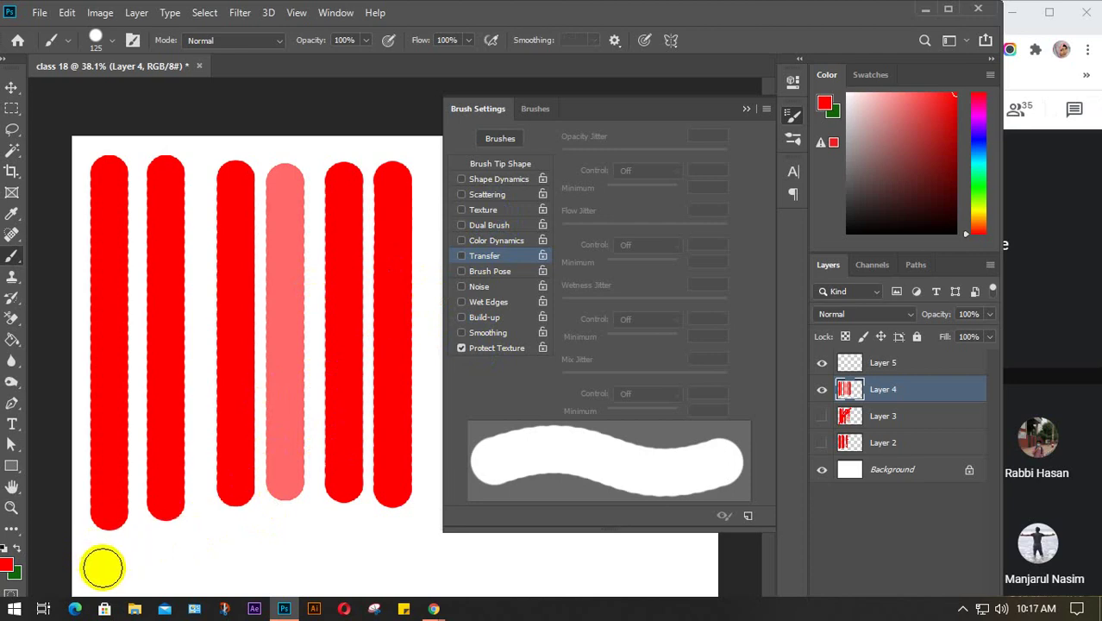
- Paint a horizontal red stroke below the vertical strokes on Layer 4 with Protect Texture enabled and Smoothing off
{"action": "left_click_drag", "start_coordinate": [102, 568], "coordinate": [437, 567]}
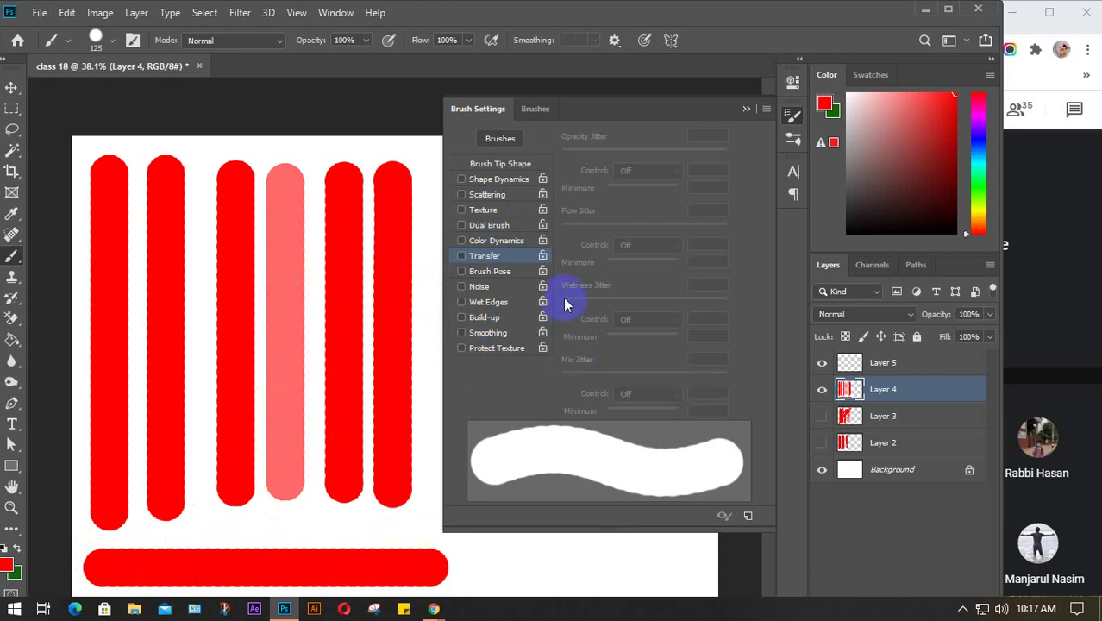
- Collapse the brush settings, delete Layers 2, 3 and 4, and make Layer 5 the active layer
{"action": "left_click", "coordinate": [746, 110]}
{"action": "left_click", "coordinate": [948, 442], "text": "shift"}
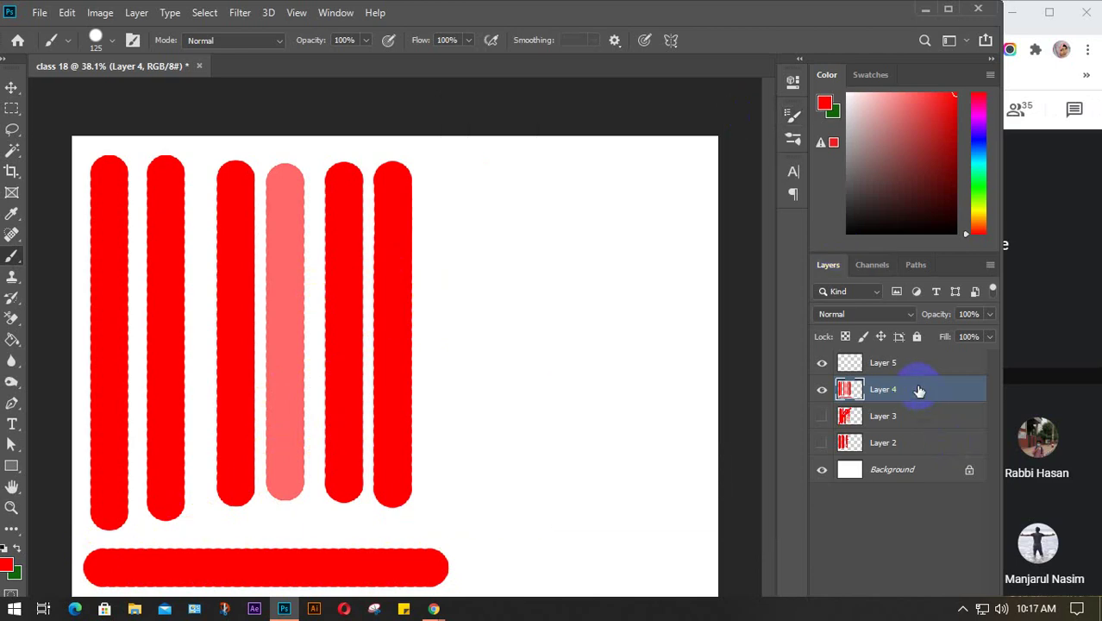
{"action": "key", "text": "ctrl+e"}
{"action": "key", "text": "Delete"}
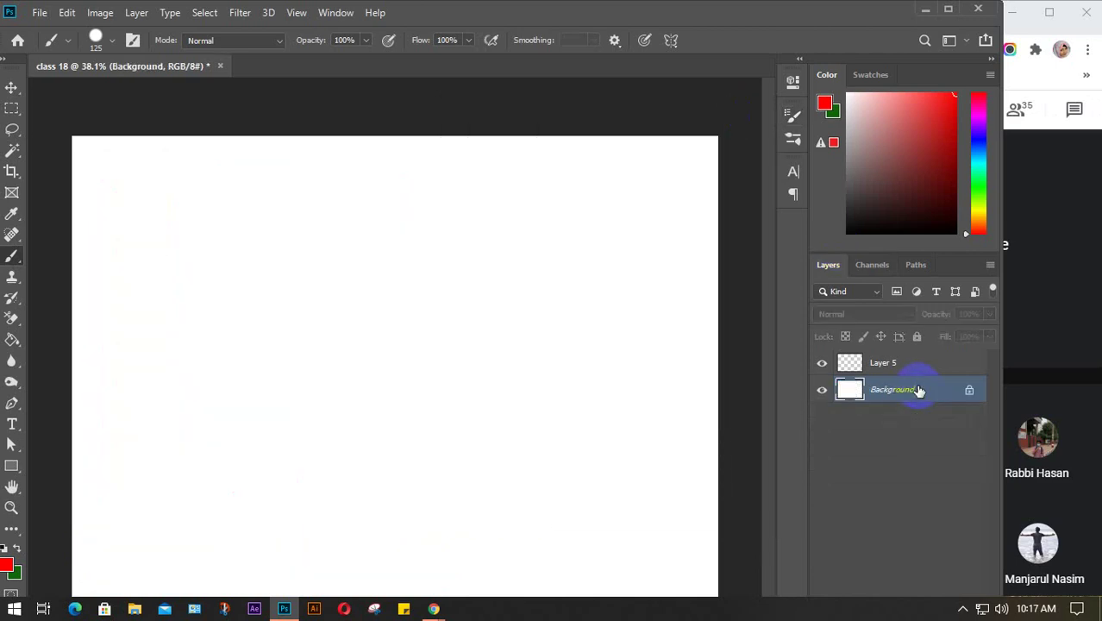
{"action": "left_click", "coordinate": [910, 362]}
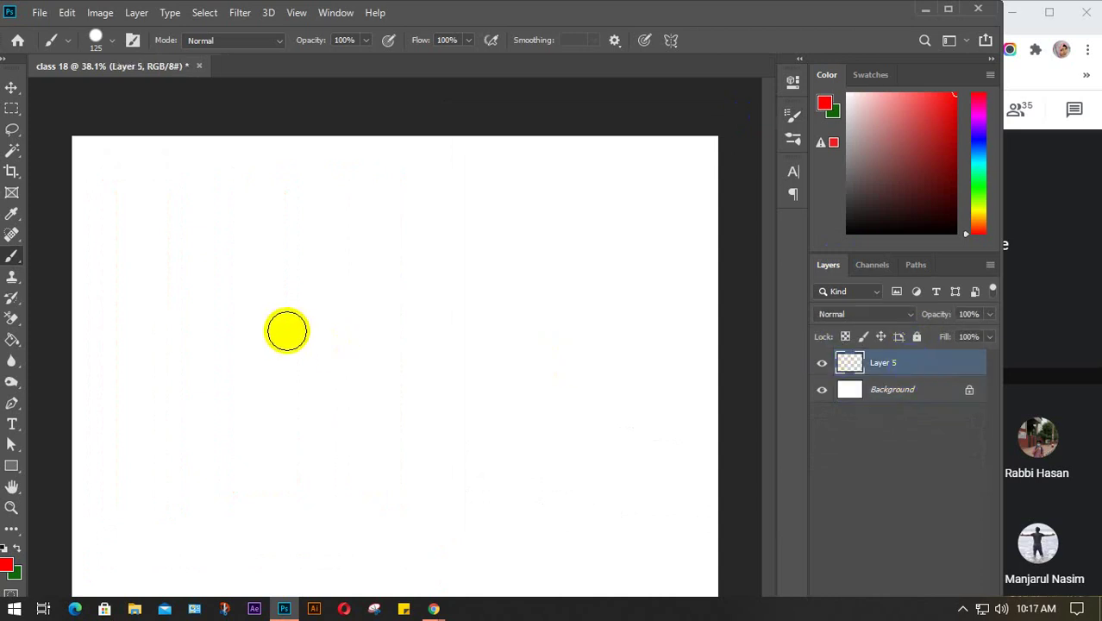
{"action": "scroll", "coordinate": [287, 331], "scroll_direction": "down", "scroll_amount": 1}
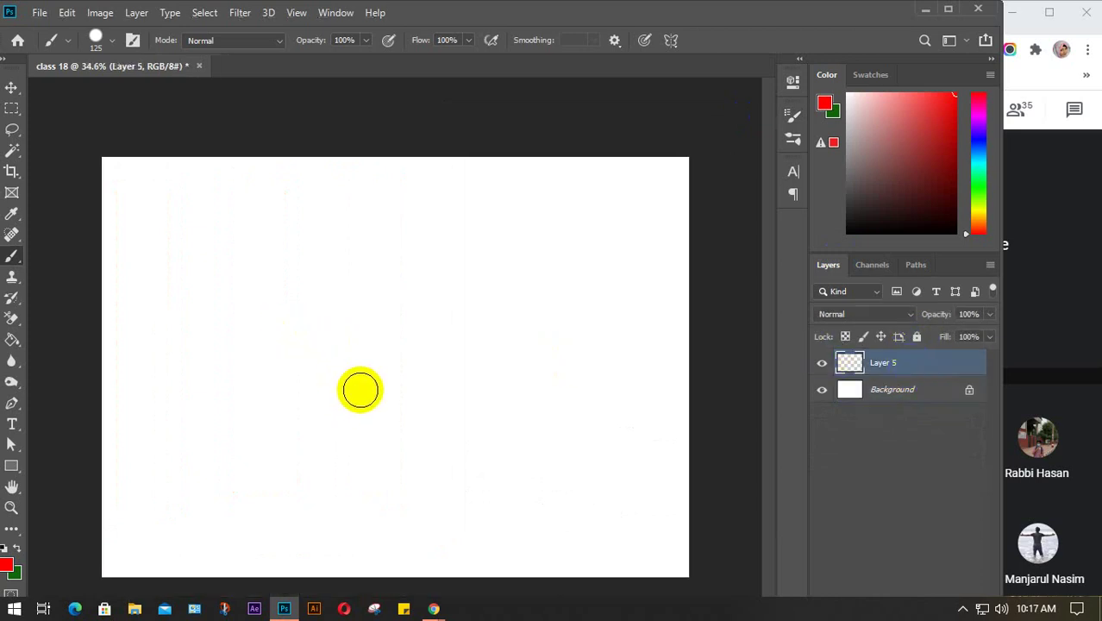
{"action": "key", "text": "v"}
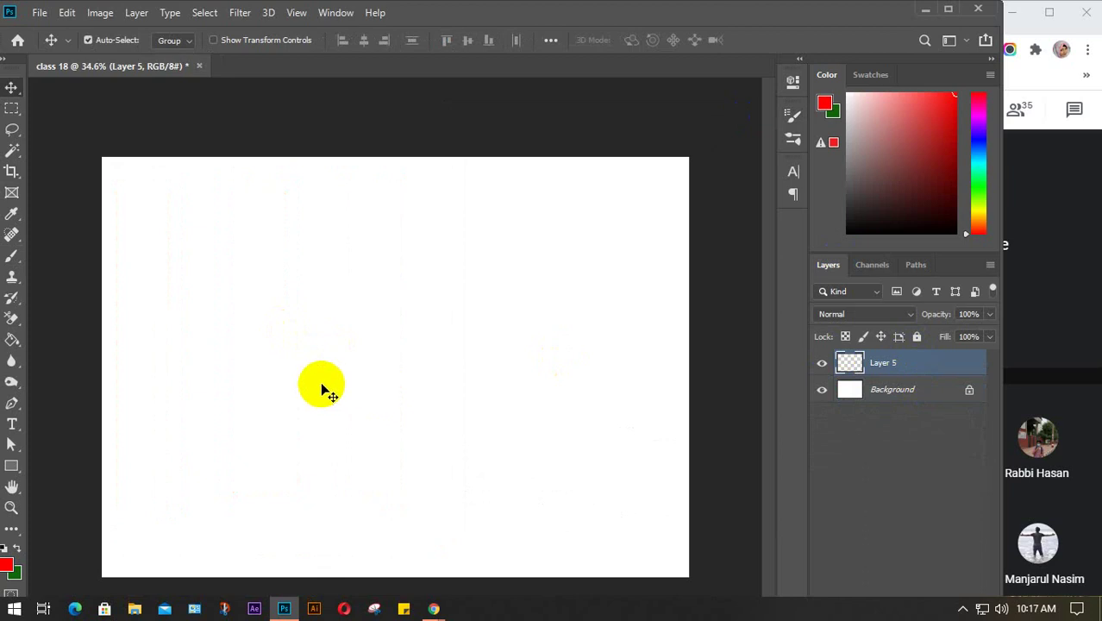
{"action": "left_click", "coordinate": [731, 381]}
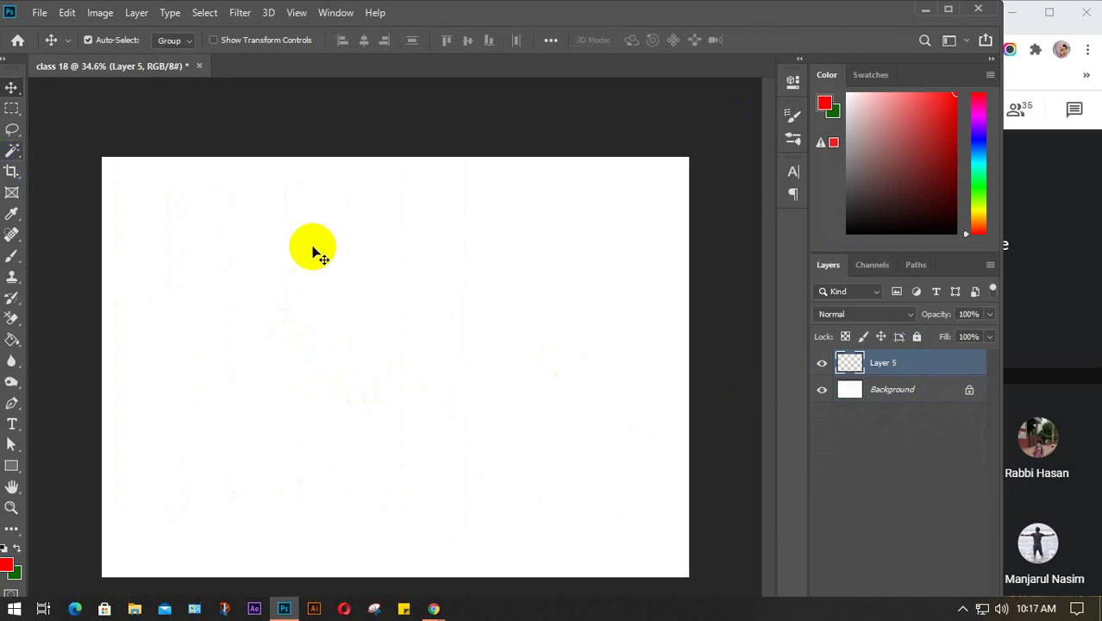
{"action": "left_click_drag", "start_coordinate": [12, 108], "coordinate": [158, 193]}
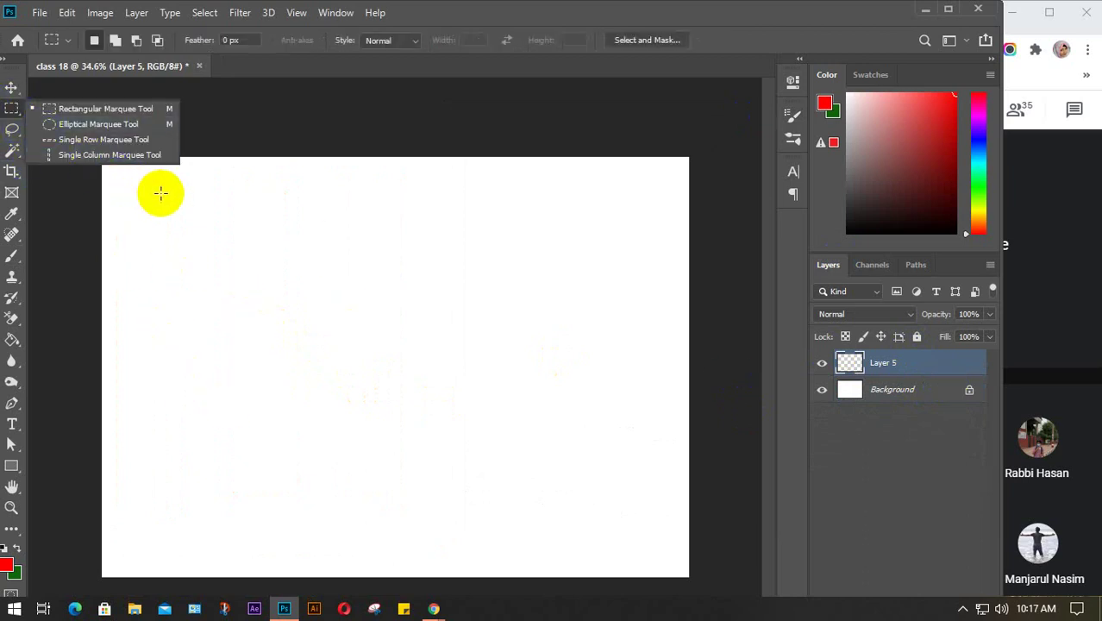
{"action": "left_click", "coordinate": [20, 93]}
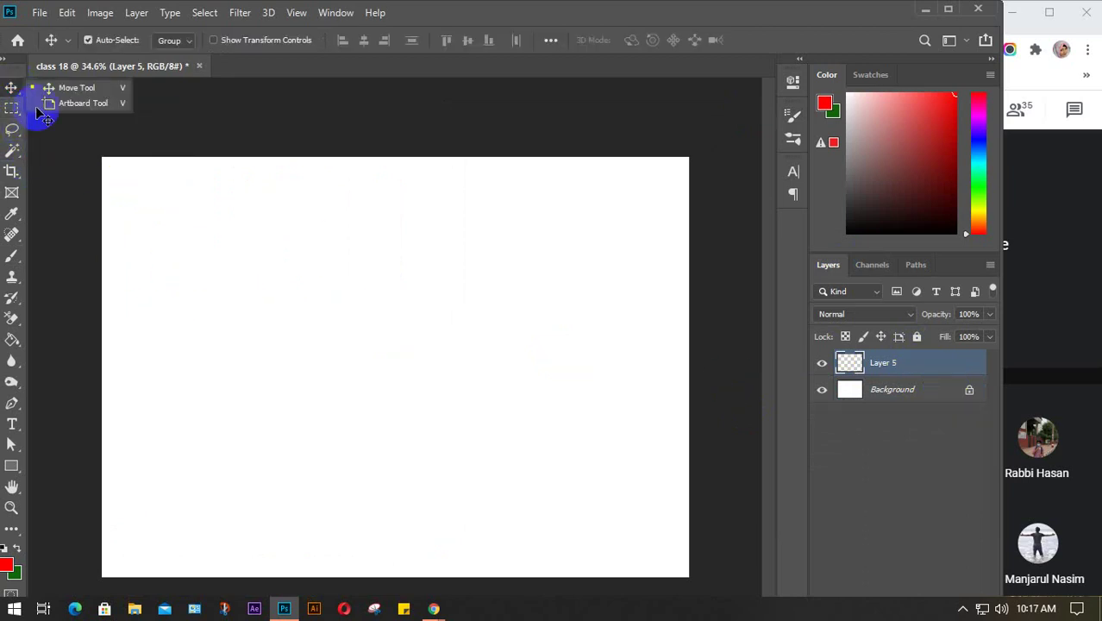
- Set the foreground colour to black, fill Layer 5 with it and toggle the layer's visibility off and on
{"action": "left_click", "coordinate": [892, 366]}
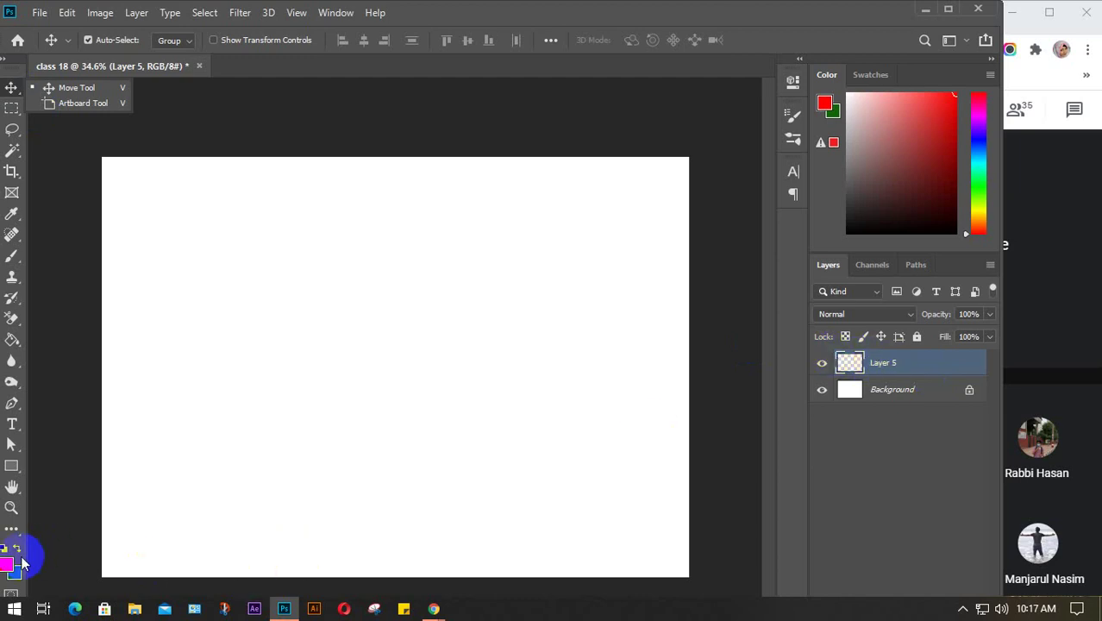
{"action": "left_click", "coordinate": [851, 230]}
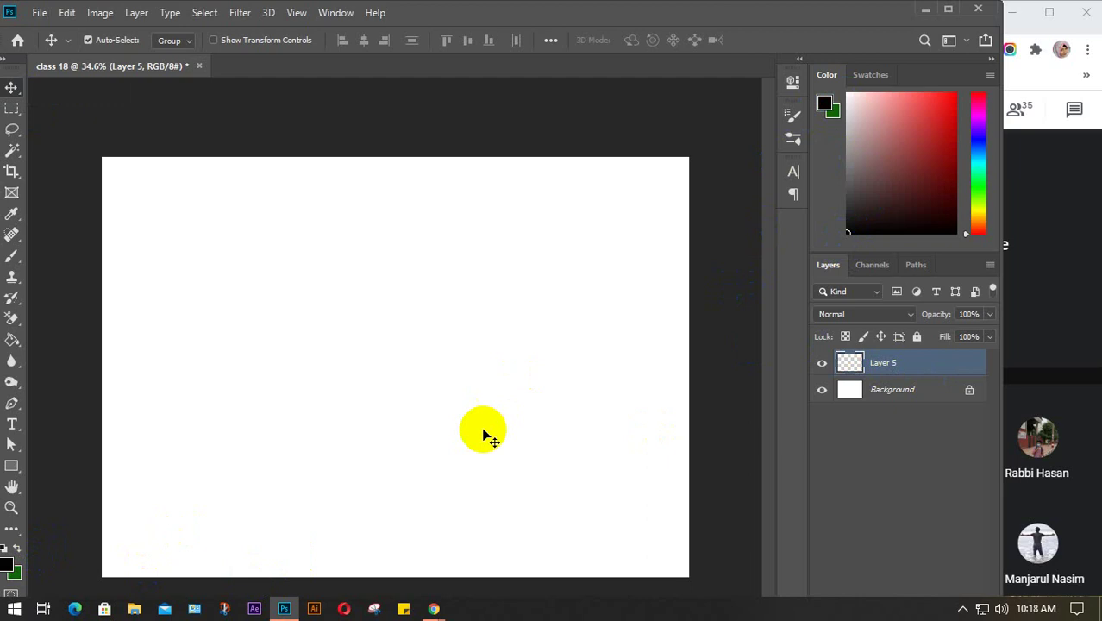
{"action": "key", "text": "alt+BackSpace"}
{"action": "key", "text": "ctrl"}
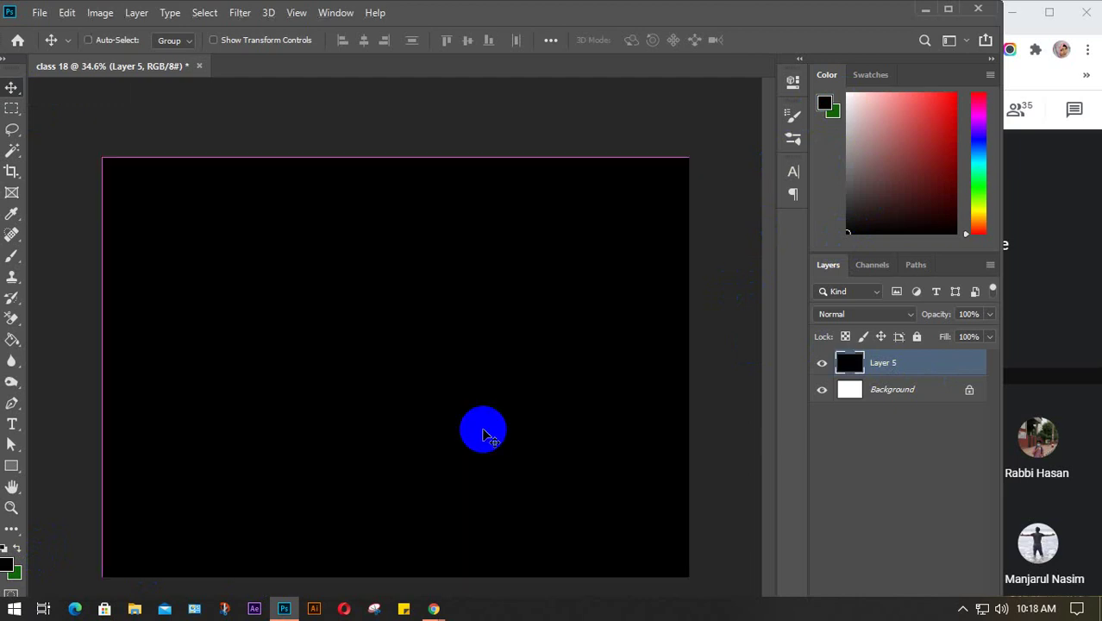
{"action": "left_click", "coordinate": [820, 366]}
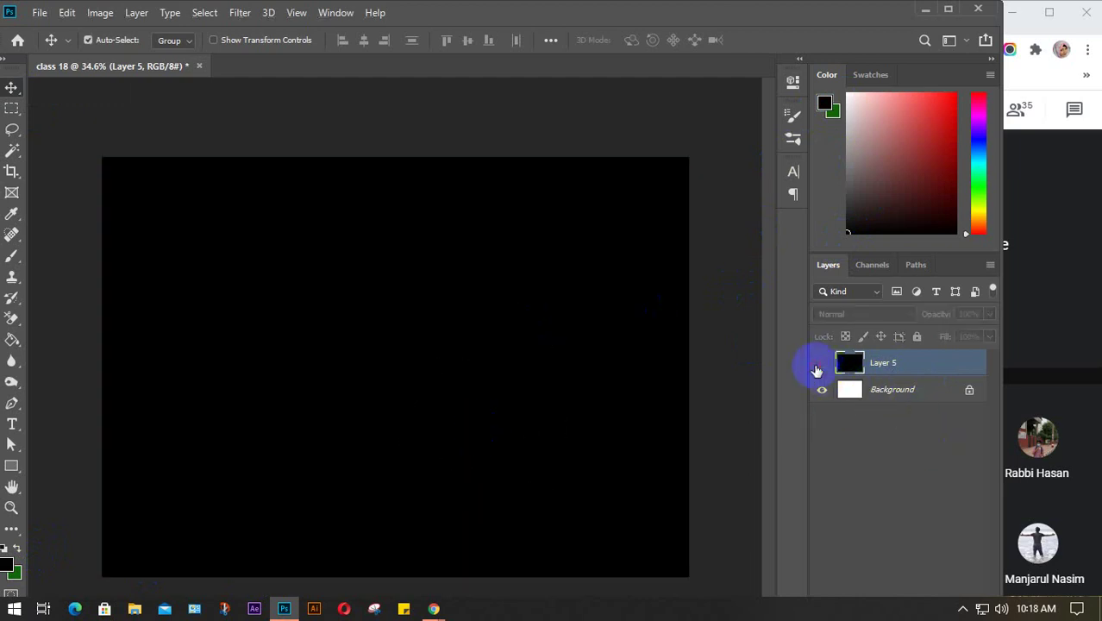
{"action": "left_click", "coordinate": [820, 366]}
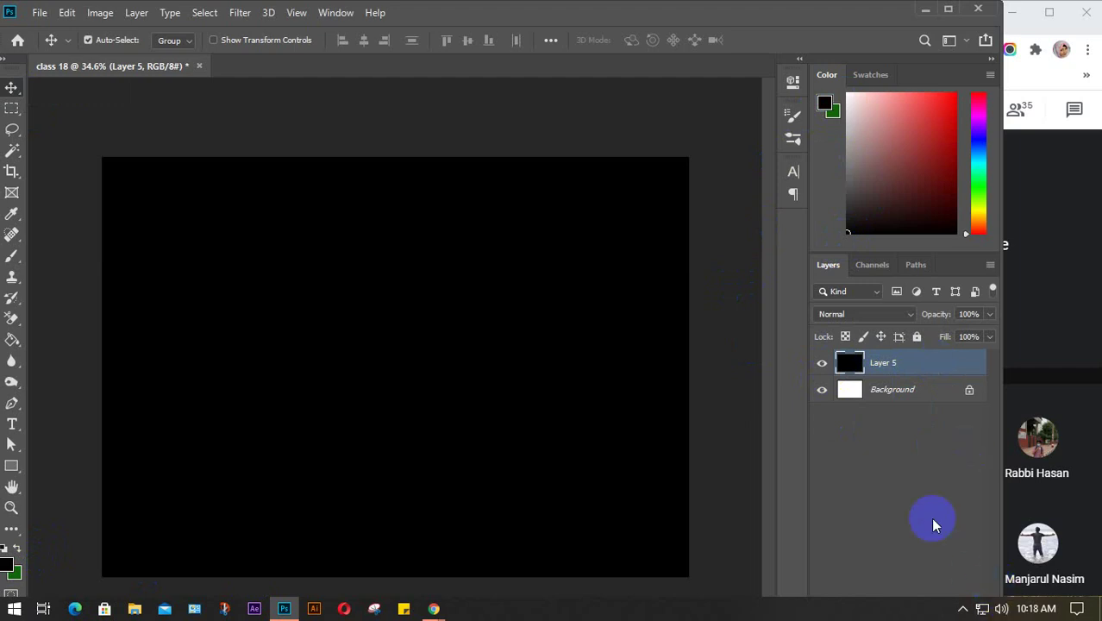
- Add six empty layers, Layer 6 to Layer 11, above the black Layer 5
{"action": "left_click", "coordinate": [948, 9]}
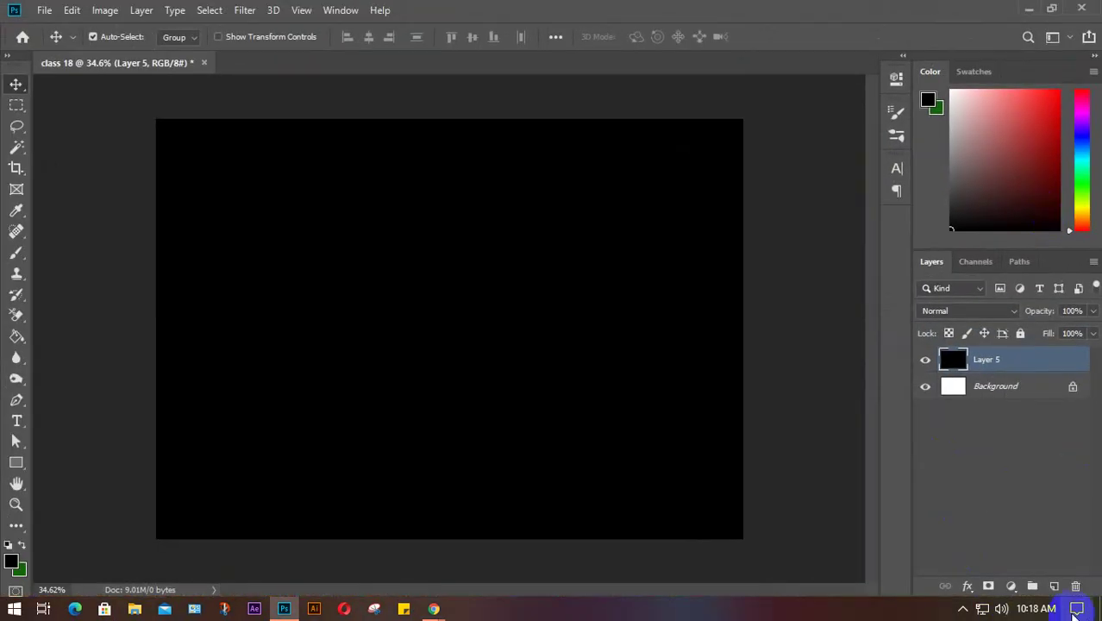
{"action": "left_click", "coordinate": [1055, 587]}
{"action": "left_click", "coordinate": [1055, 586]}
{"action": "left_click", "coordinate": [1056, 587]}
{"action": "left_click", "coordinate": [1056, 587]}
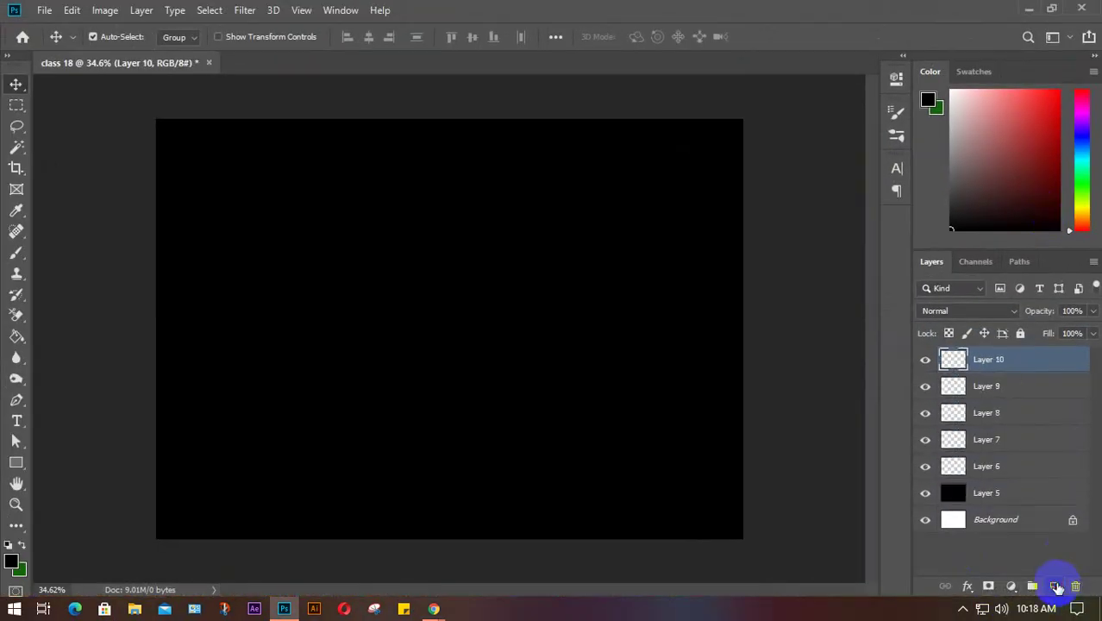
{"action": "left_click", "coordinate": [1056, 586]}
{"action": "left_click", "coordinate": [1056, 586]}
{"action": "left_click", "coordinate": [1051, 8]}
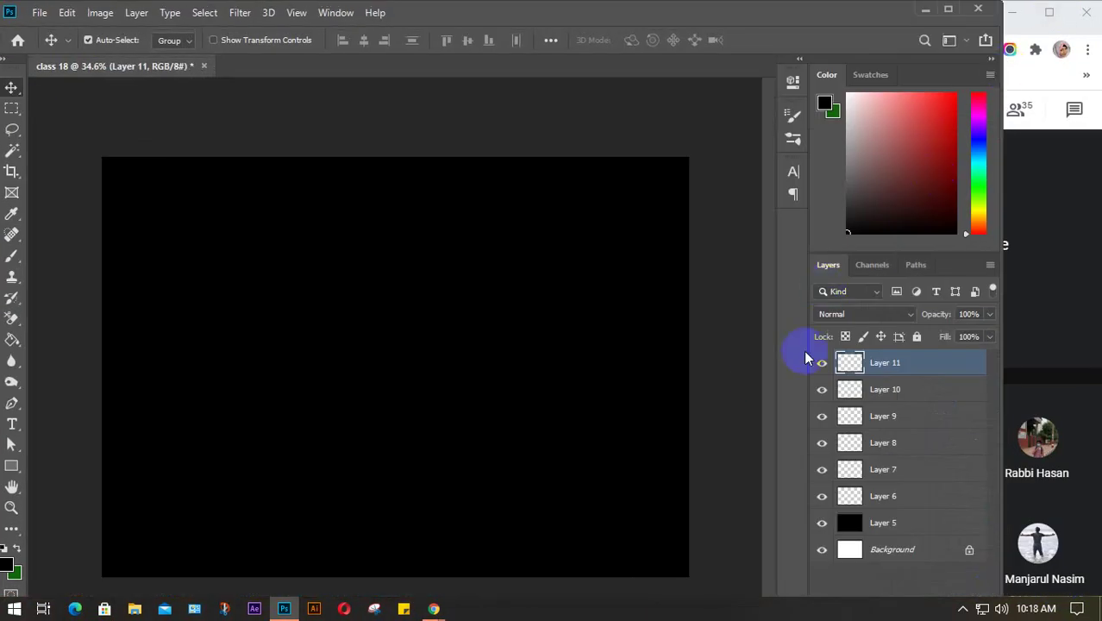
{"action": "left_click", "coordinate": [559, 389]}
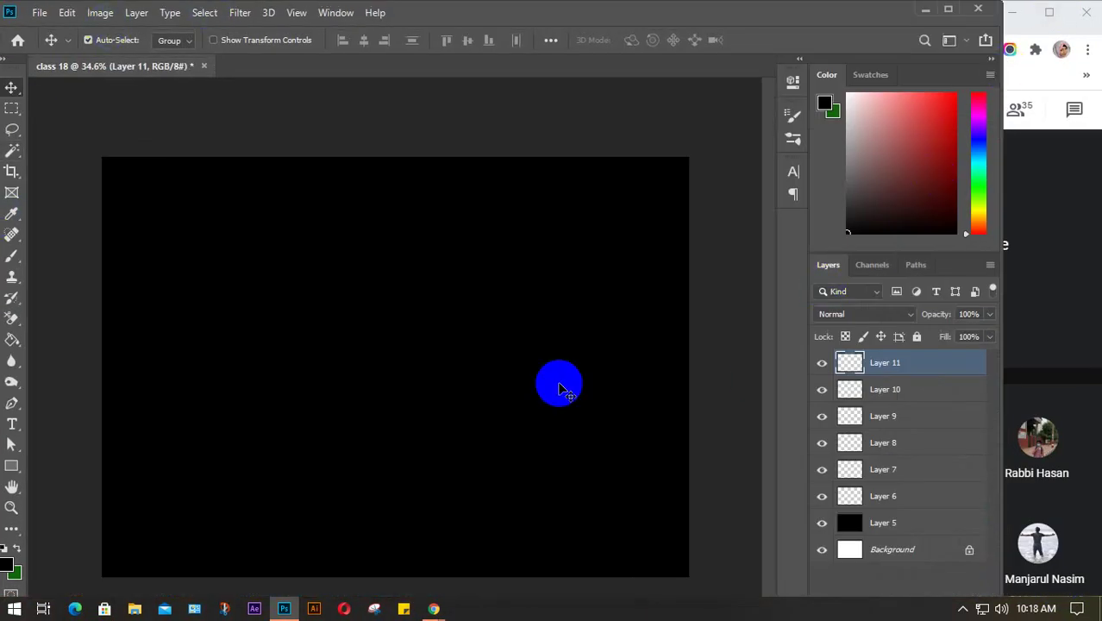
- Make Layer 6 active and choose brush 1 from the Grass Photoshop Brushes 6 set for the Brush tool
{"action": "left_click", "coordinate": [901, 496]}
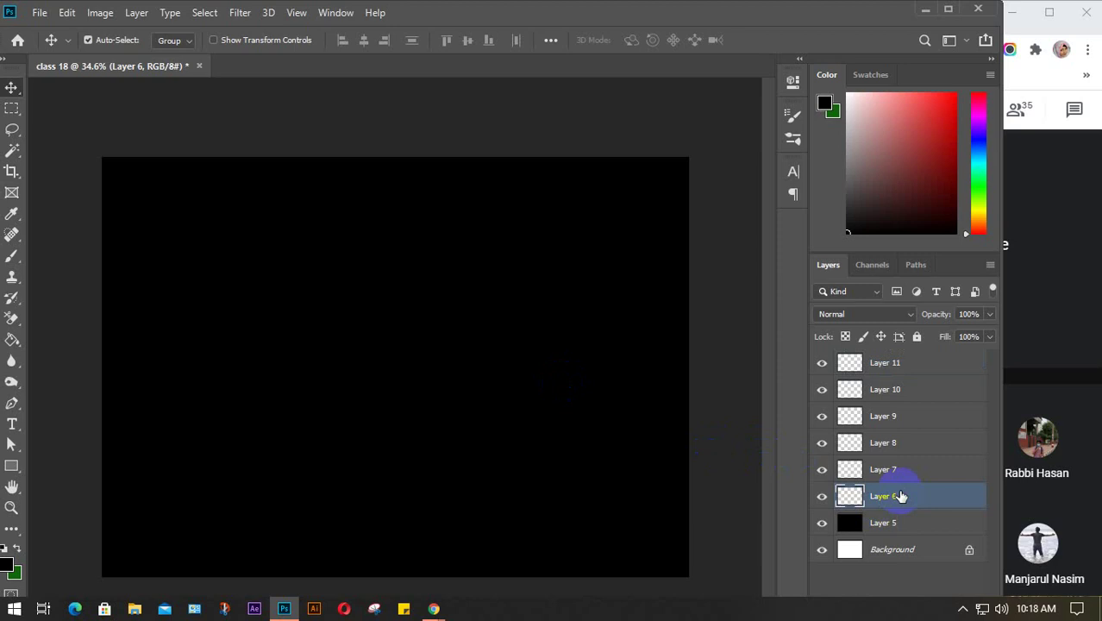
{"action": "left_click", "coordinate": [837, 509]}
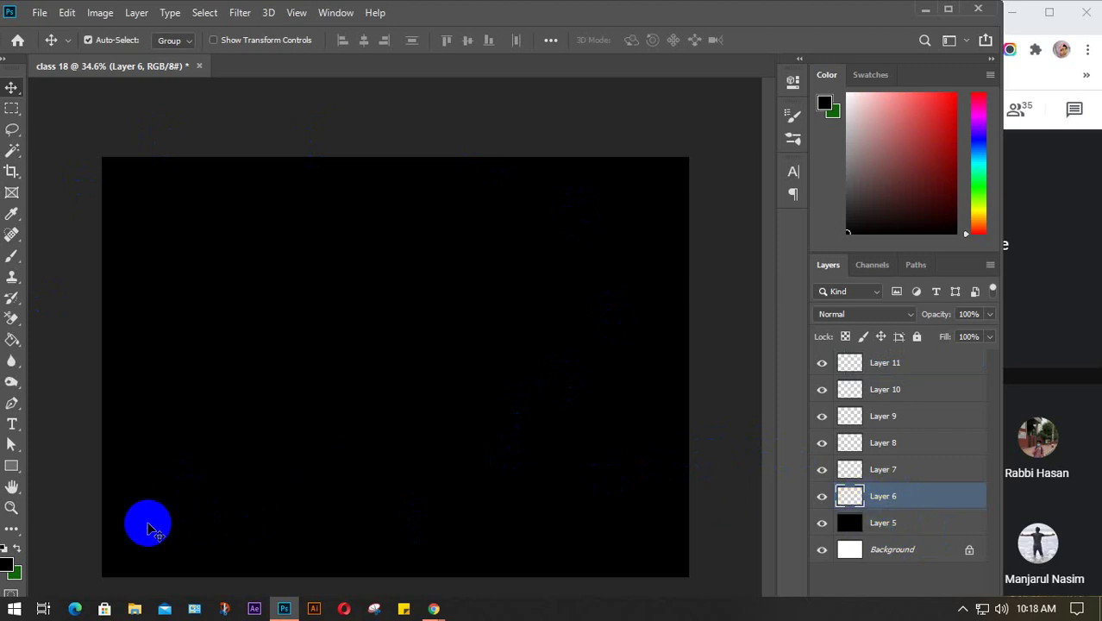
{"action": "left_click", "coordinate": [12, 256]}
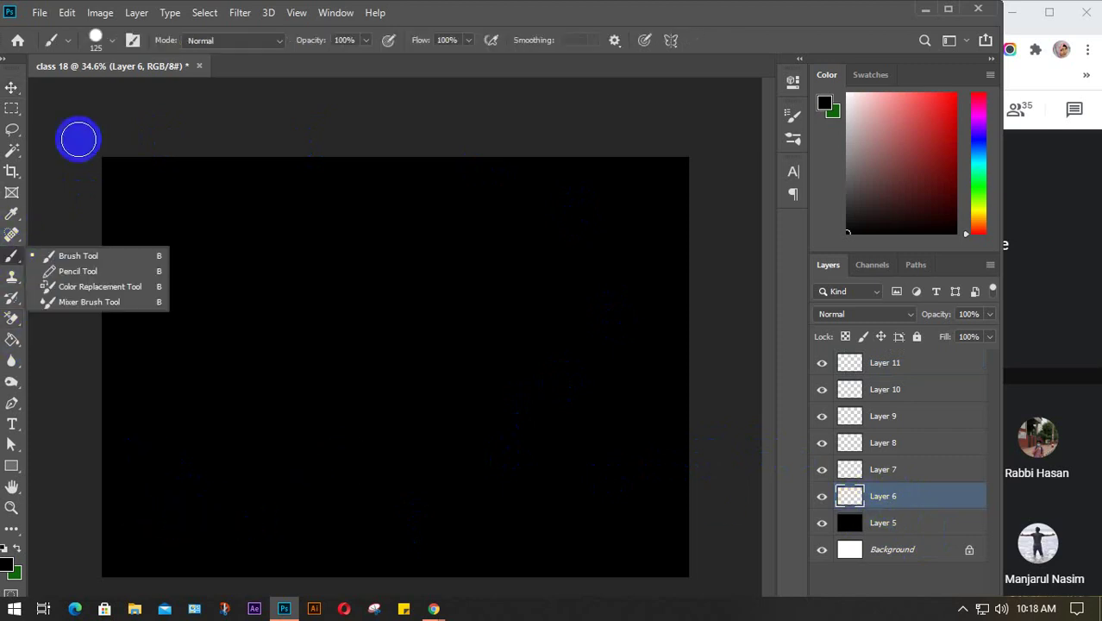
{"action": "left_click", "coordinate": [113, 42]}
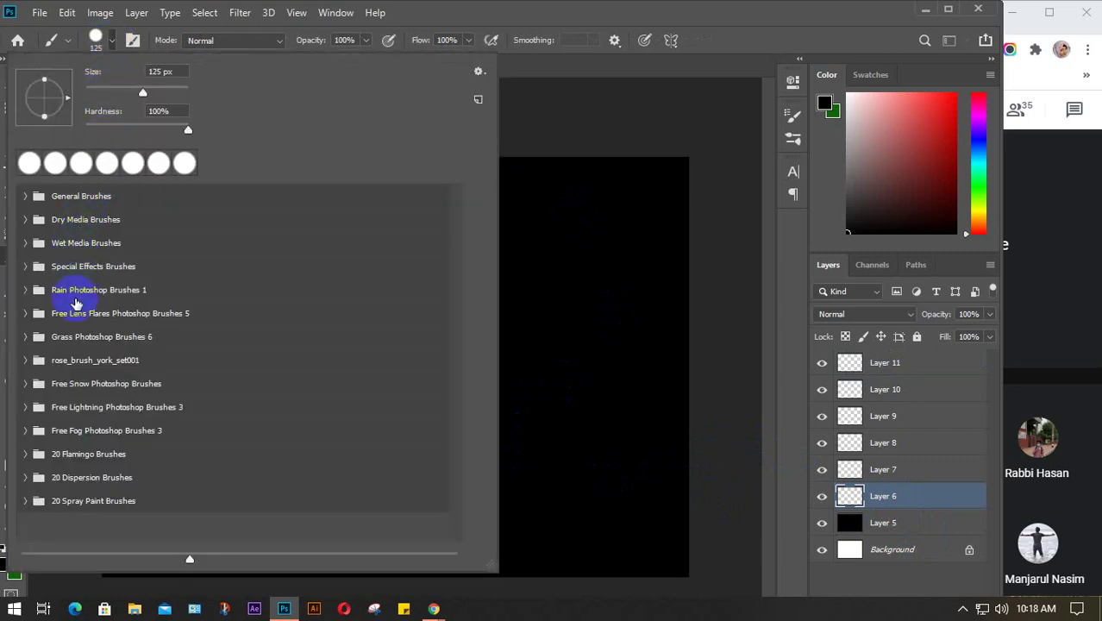
{"action": "left_click", "coordinate": [26, 338]}
{"action": "scroll", "coordinate": [247, 364], "scroll_direction": "down", "scroll_amount": 5}
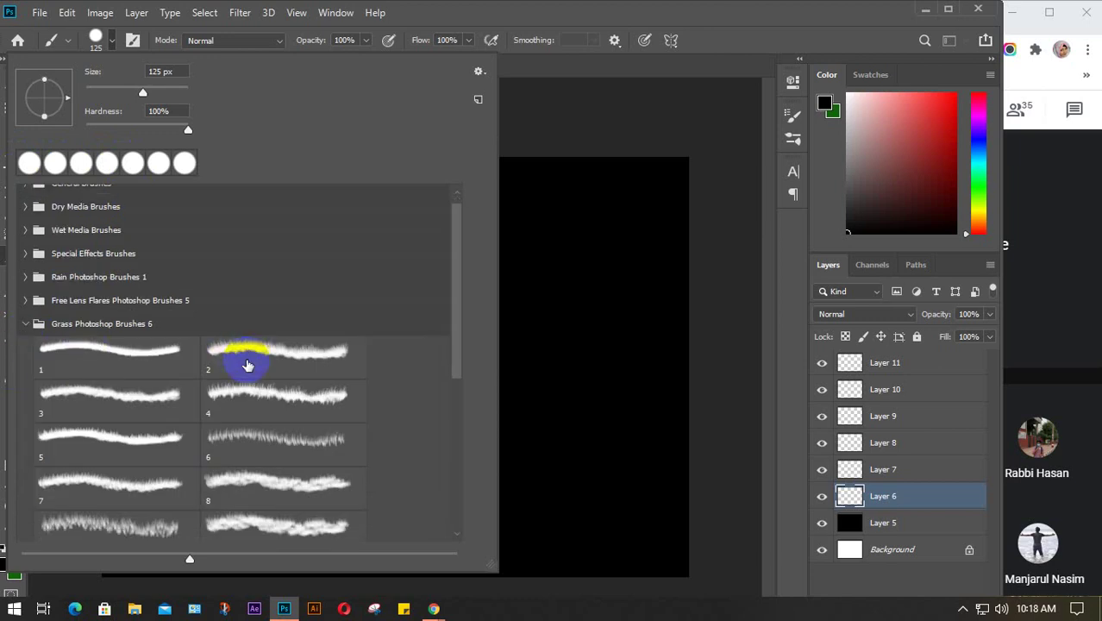
{"action": "scroll", "coordinate": [249, 366], "scroll_direction": "down", "scroll_amount": 2}
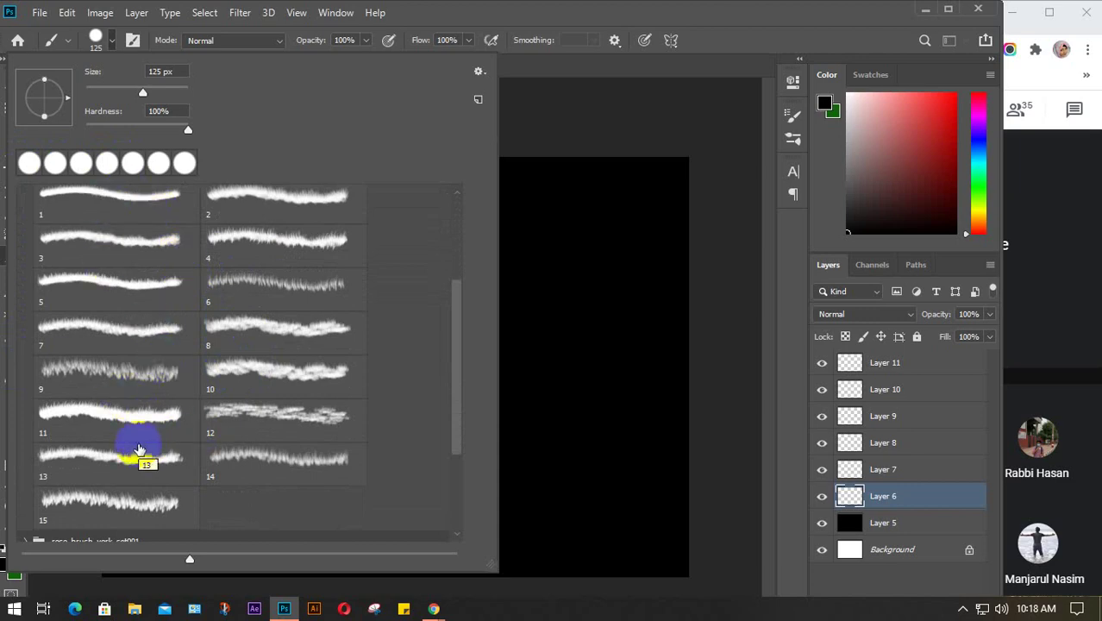
{"action": "scroll", "coordinate": [140, 449], "scroll_direction": "up", "scroll_amount": 1}
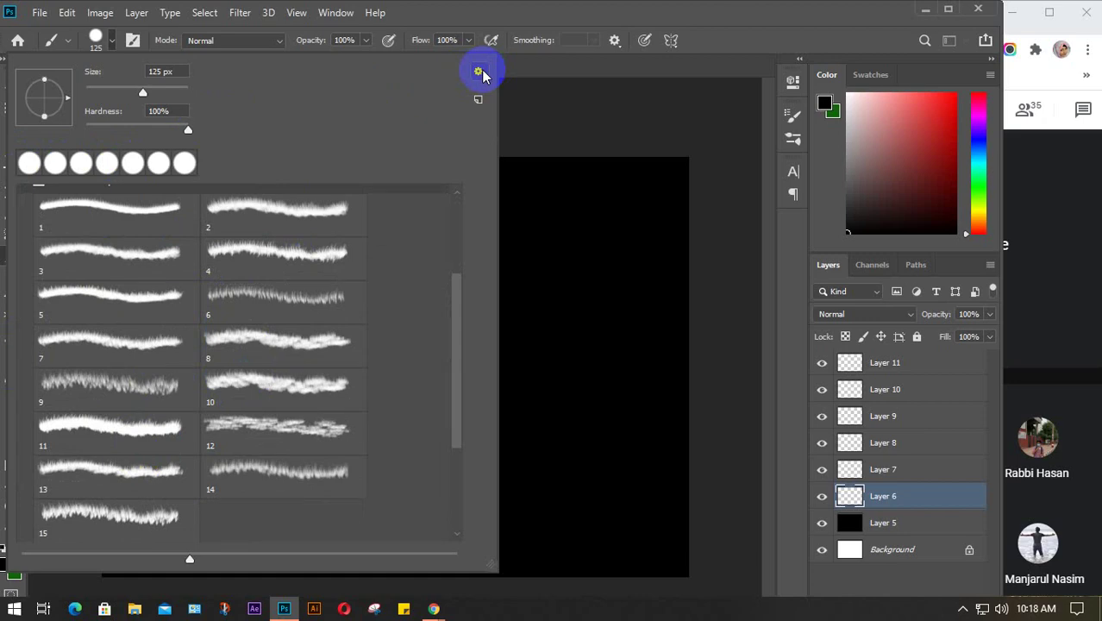
{"action": "left_click", "coordinate": [108, 215]}
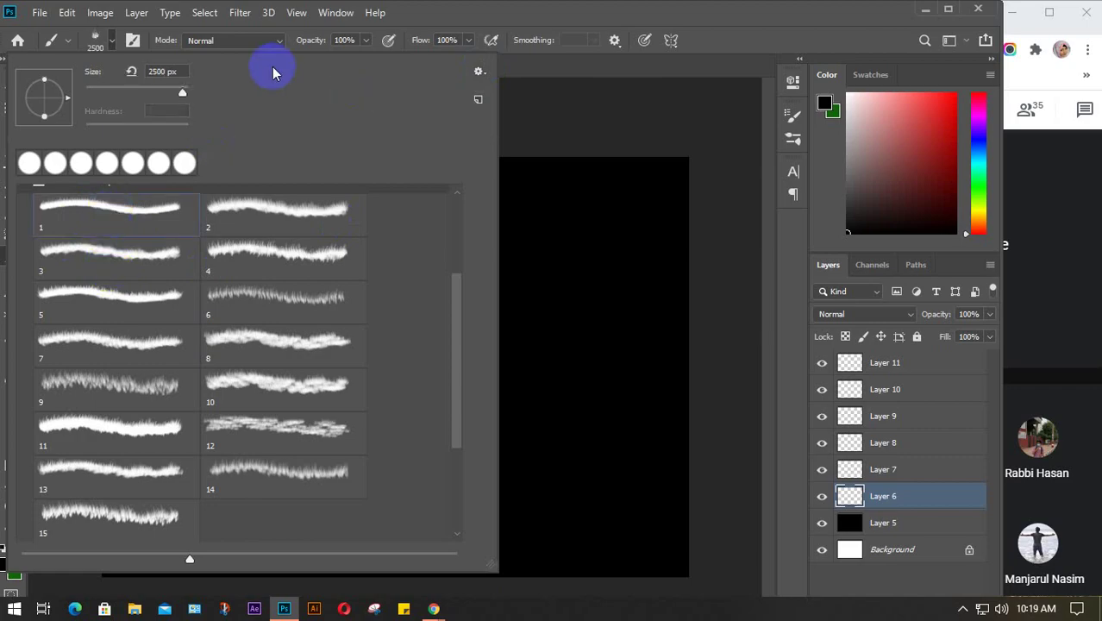
{"action": "left_click", "coordinate": [110, 45]}
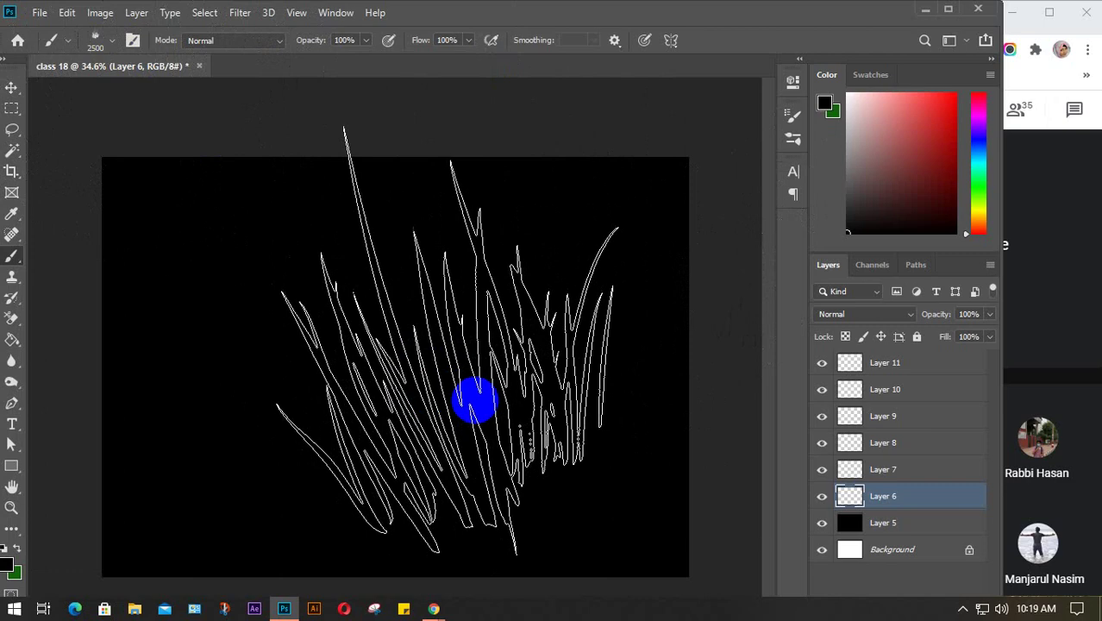
- Reduce the grass brush size to 1600 px
{"action": "key", "text": "bracketleft"}
{"action": "key", "text": "bracketleft"}
{"action": "key", "text": "bracketleft"}
{"action": "key", "text": "bracketleft"}
{"action": "key", "text": "bracketleft"}
{"action": "key", "text": "bracketleft"}
{"action": "key", "text": "bracketleft"}
{"action": "key", "text": "bracketleft"}
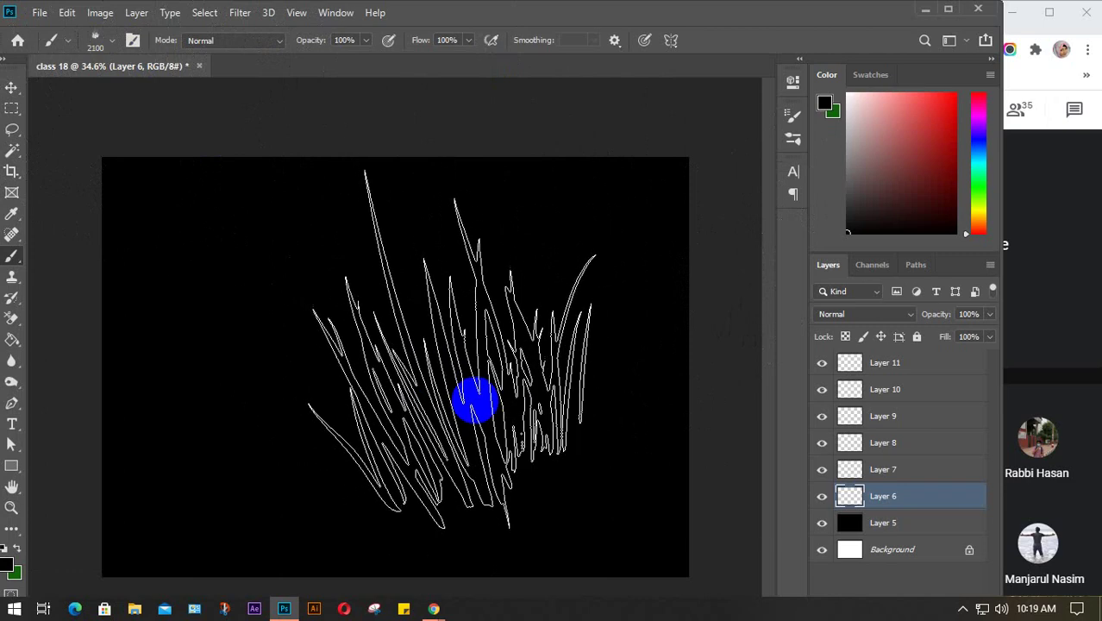
{"action": "key", "text": "bracketleft"}
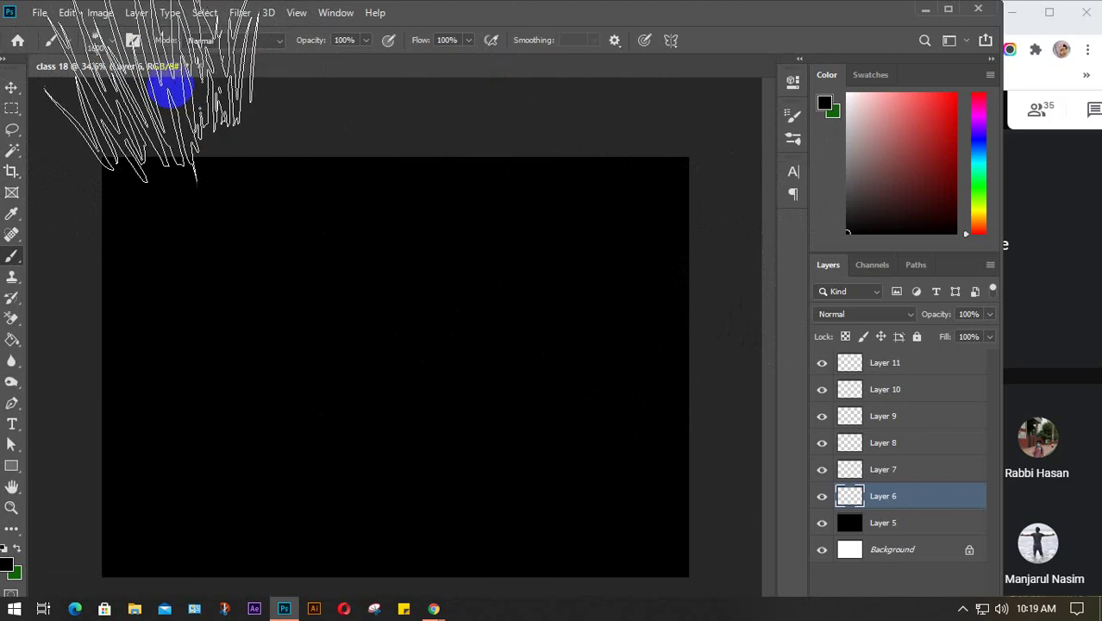
- Show the grass brush's Color Dynamics settings and turn Smoothing off
{"action": "left_click", "coordinate": [131, 41]}
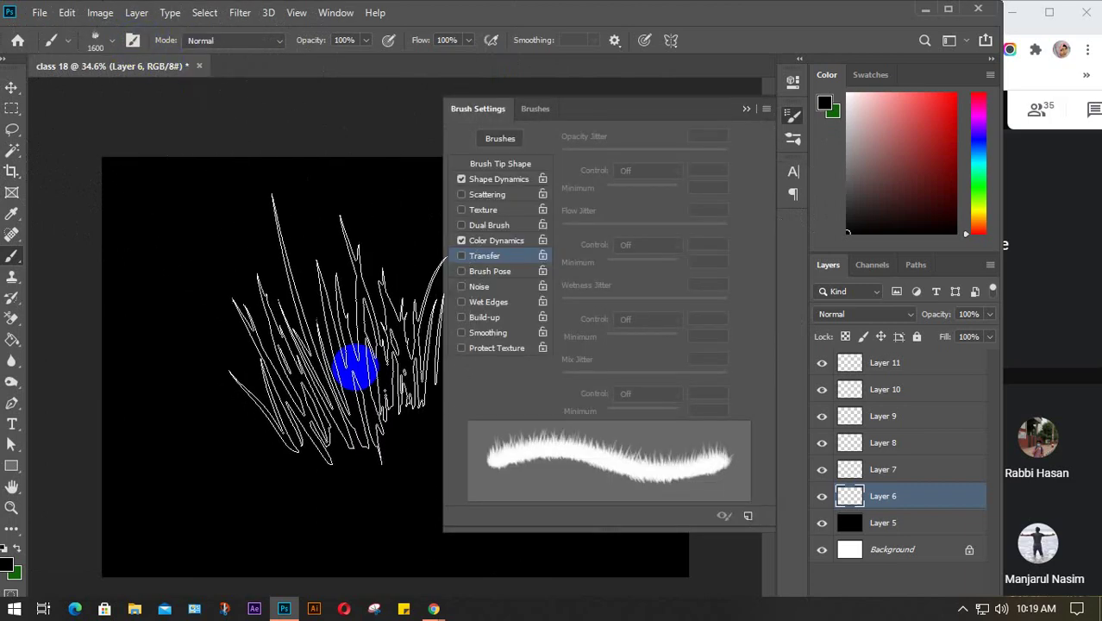
{"action": "left_click", "coordinate": [501, 243]}
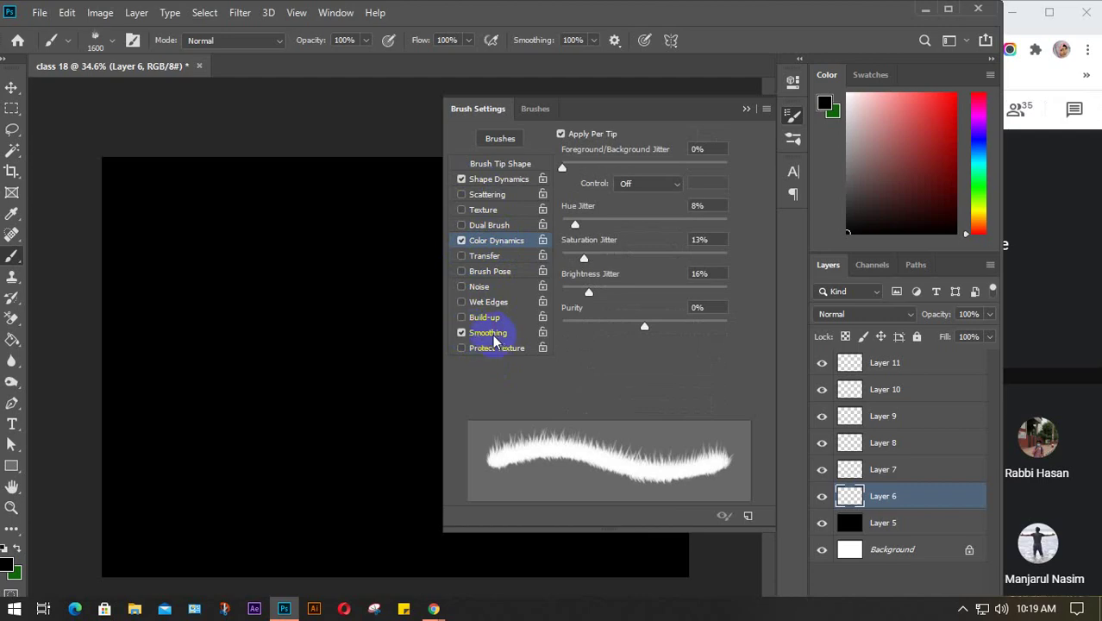
{"action": "left_click", "coordinate": [462, 334]}
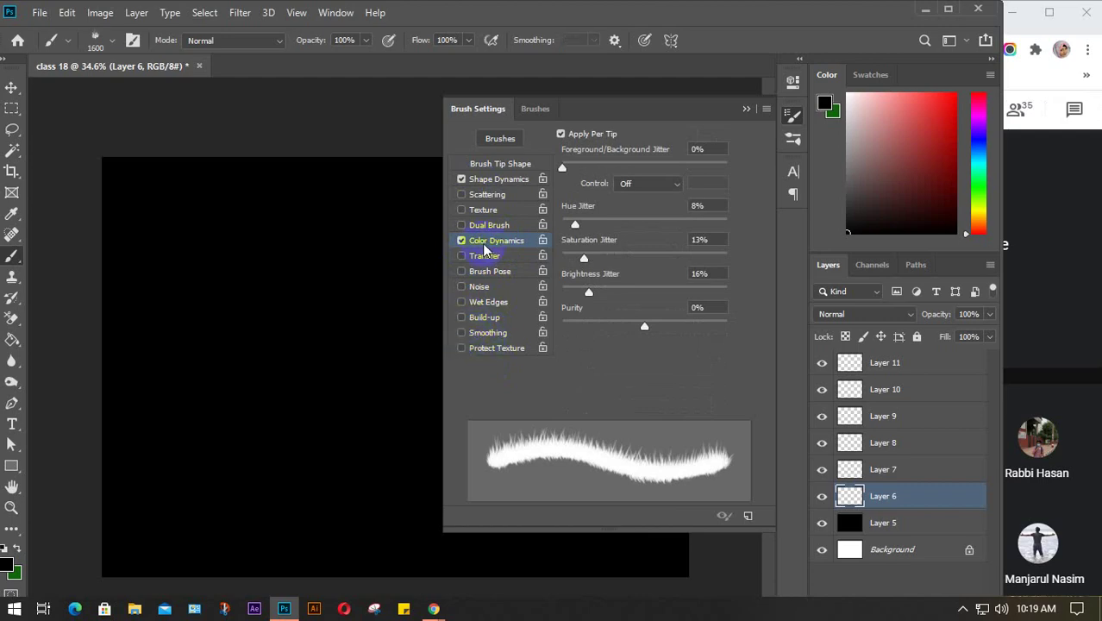
- Toggle Shape Dynamics off and on to compare the grass brush's stroke preview, leaving it off
{"action": "left_click", "coordinate": [460, 179]}
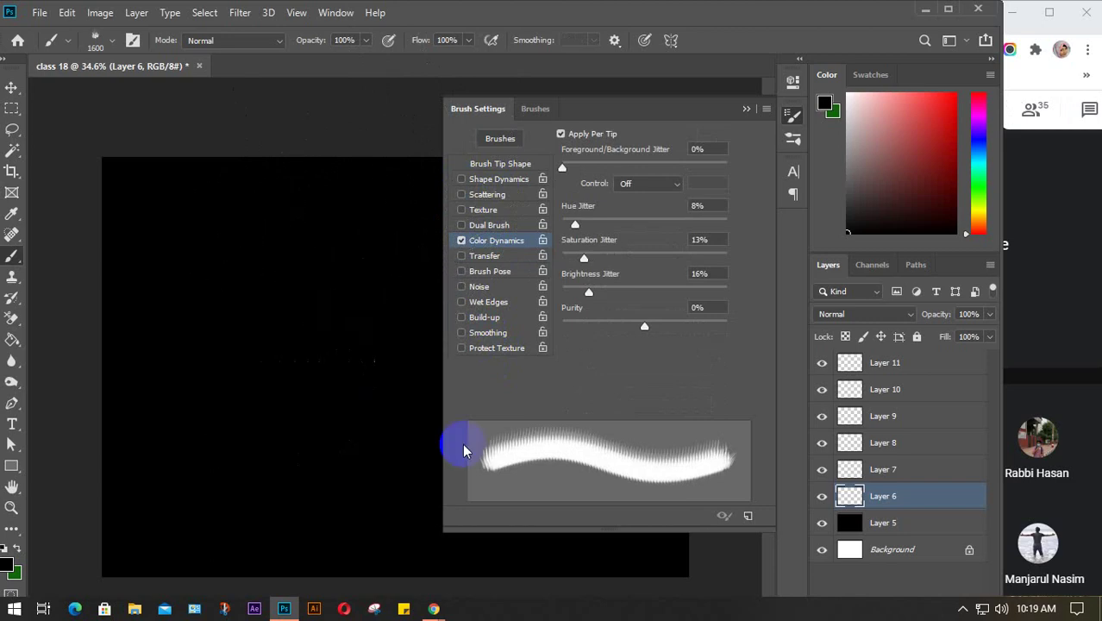
{"action": "left_click", "coordinate": [529, 458]}
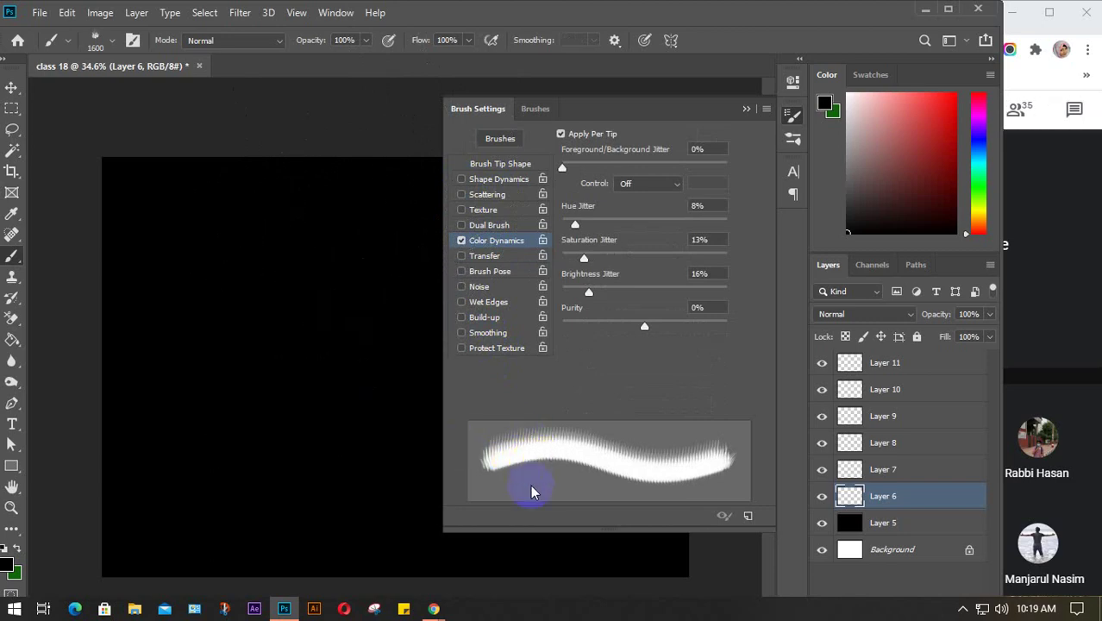
{"action": "left_click", "coordinate": [461, 179]}
{"action": "left_click", "coordinate": [499, 448]}
{"action": "left_click", "coordinate": [644, 463]}
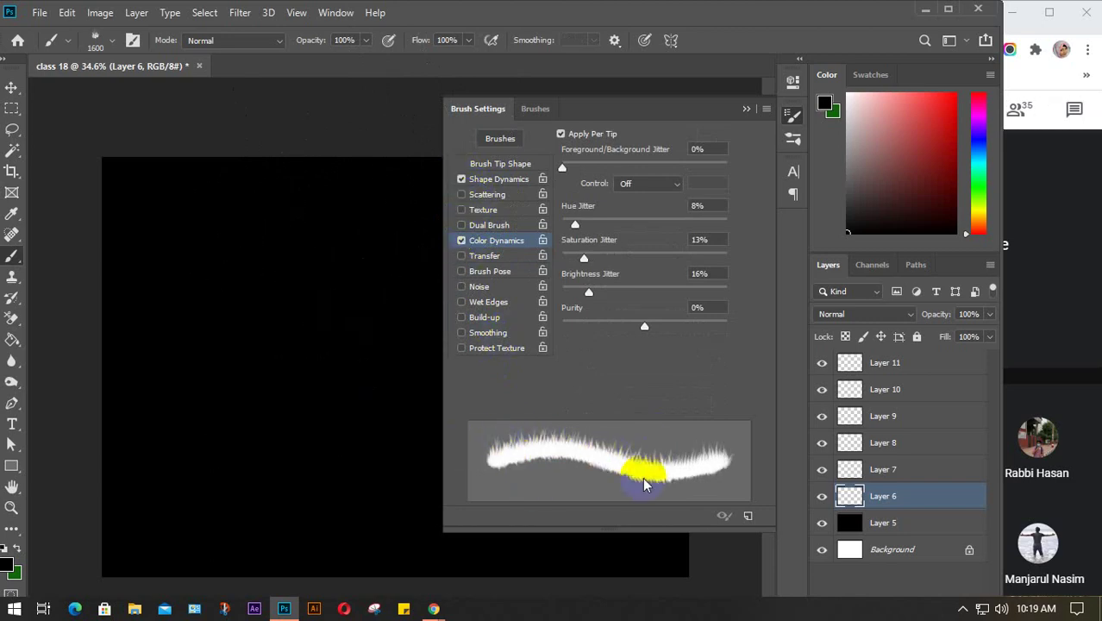
{"action": "left_click", "coordinate": [461, 179]}
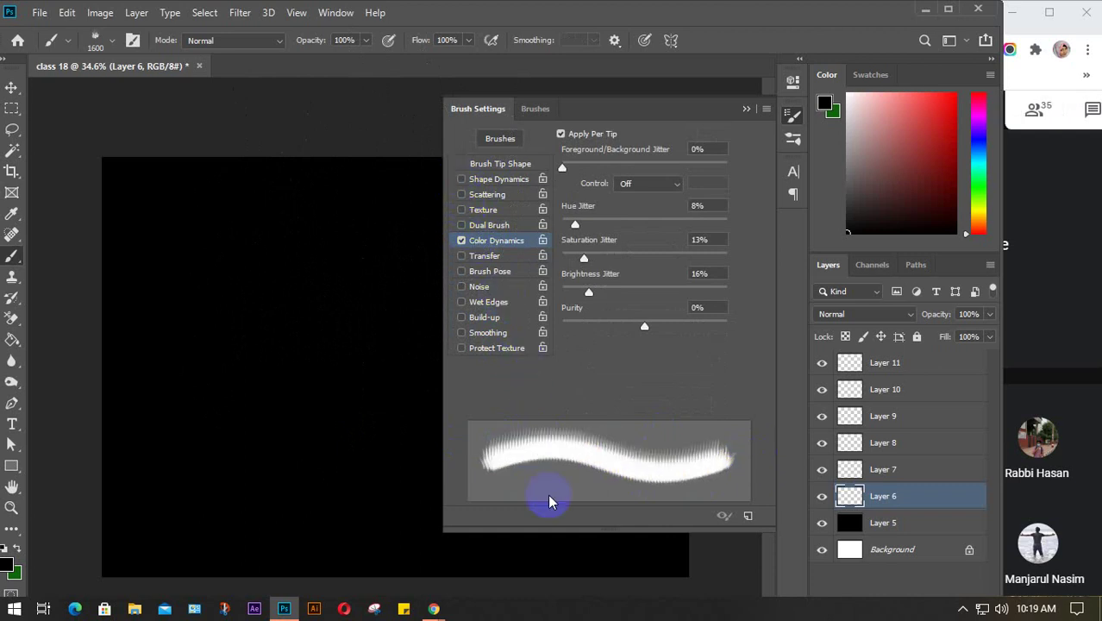
- Turn Shape Dynamics back on for the grass brush and show its settings
{"action": "left_click", "coordinate": [494, 452]}
{"action": "left_click", "coordinate": [565, 457]}
{"action": "left_click", "coordinate": [677, 452]}
{"action": "left_click", "coordinate": [714, 454]}
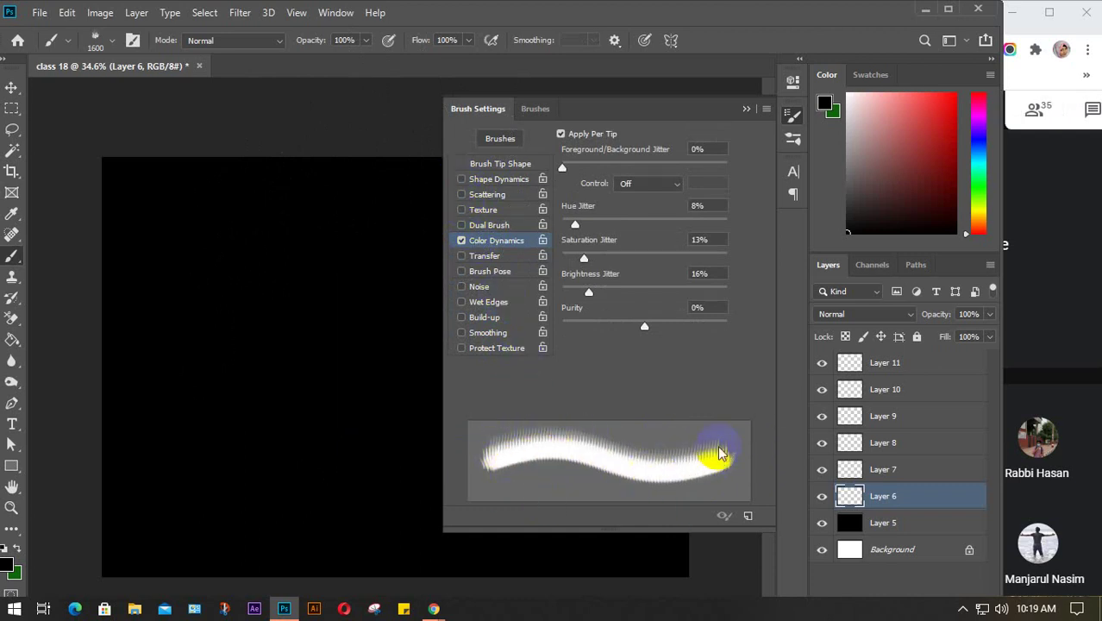
{"action": "left_click", "coordinate": [462, 180]}
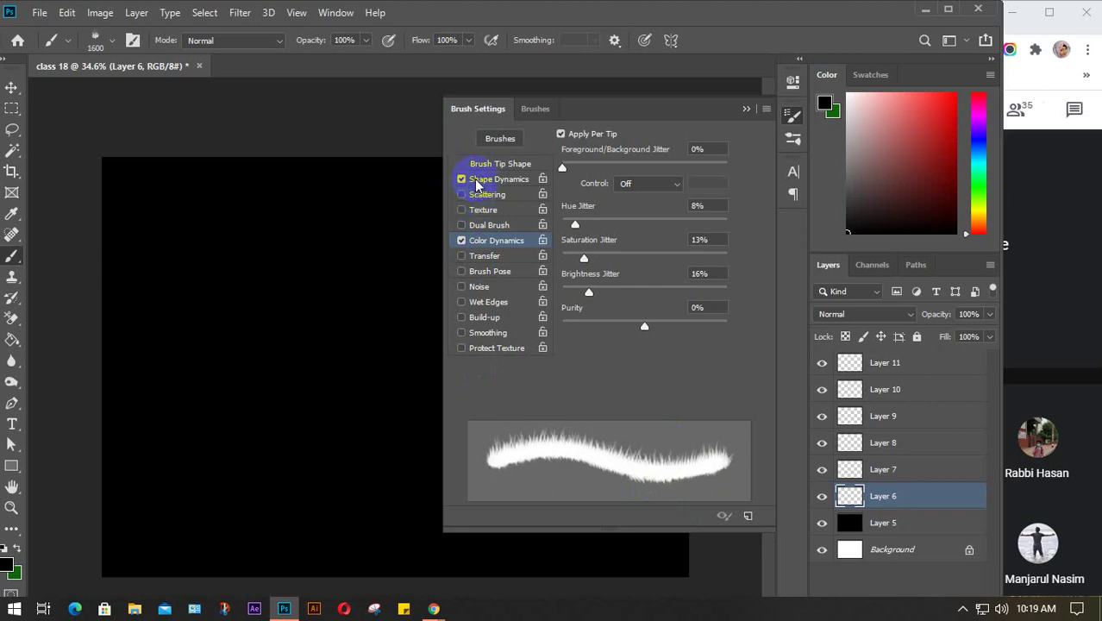
{"action": "left_click", "coordinate": [477, 184]}
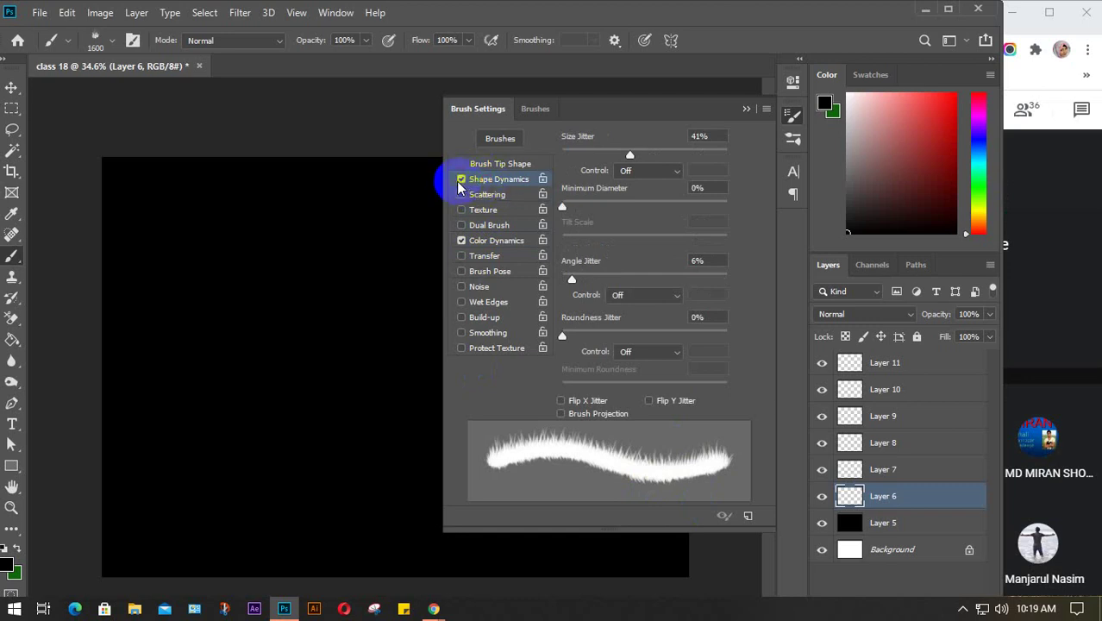
- Turn Scattering on for the grass brush, then paint a test stroke on Layer 6 and undo it
{"action": "left_click", "coordinate": [462, 197]}
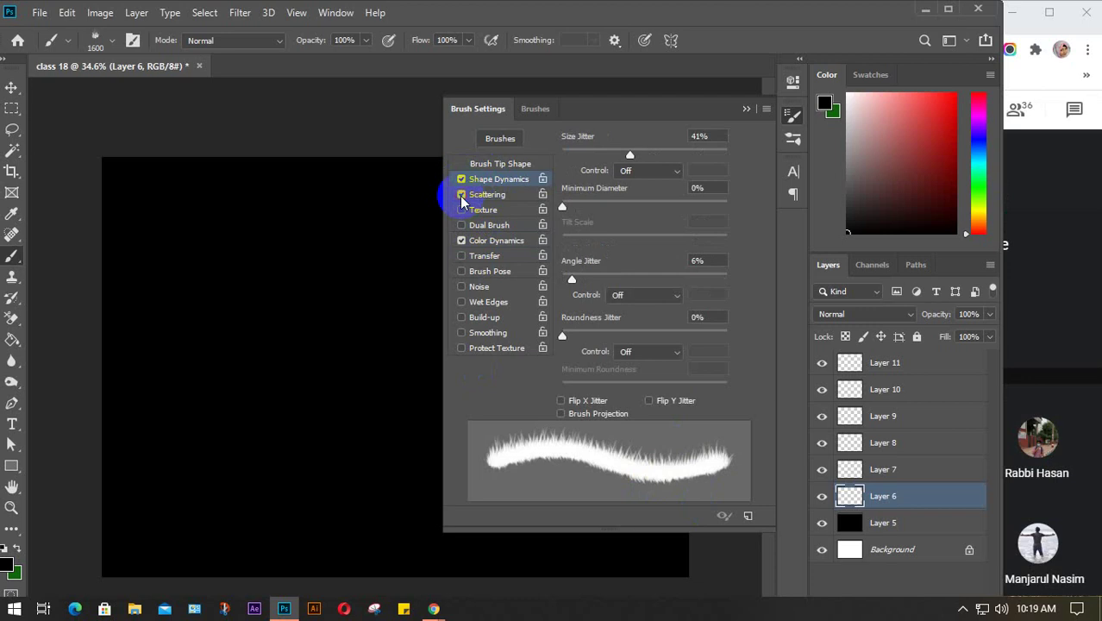
{"action": "left_click", "coordinate": [460, 195]}
{"action": "left_click", "coordinate": [462, 198]}
{"action": "mouse_move", "coordinate": [466, 241]}
{"action": "left_mouse_down"}
{"action": "mouse_move", "coordinate": [418, 312]}
{"action": "mouse_move", "coordinate": [291, 346]}
{"action": "left_mouse_up"}
{"action": "key", "text": "ctrl+z"}
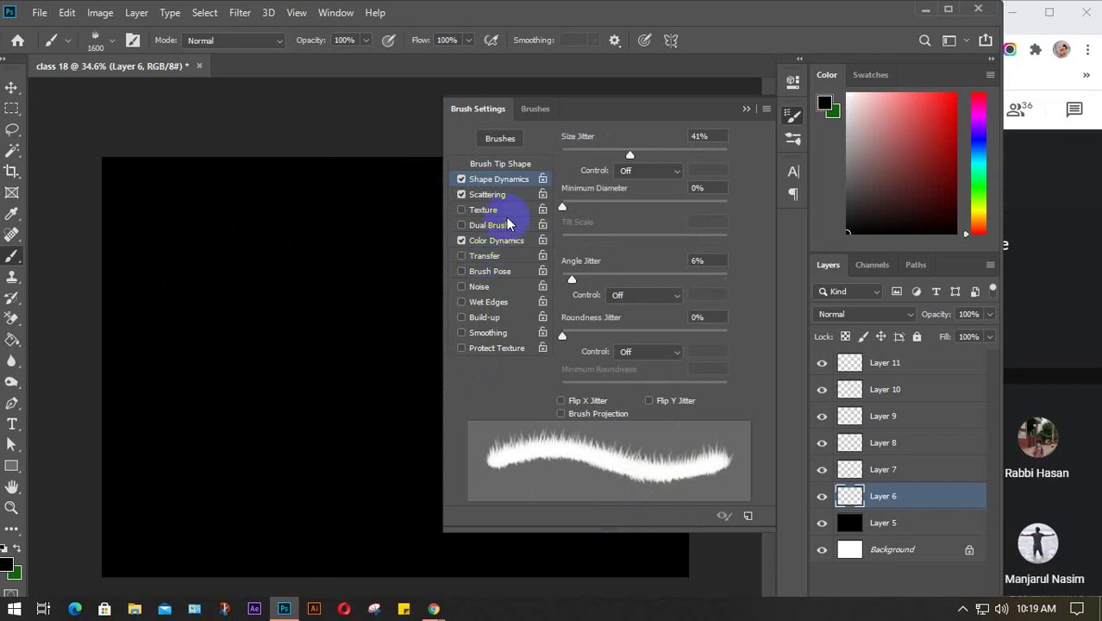
- Try the Texture option with a test stroke on Layer 6, undo the stroke and turn Texture off again
{"action": "left_click", "coordinate": [460, 211]}
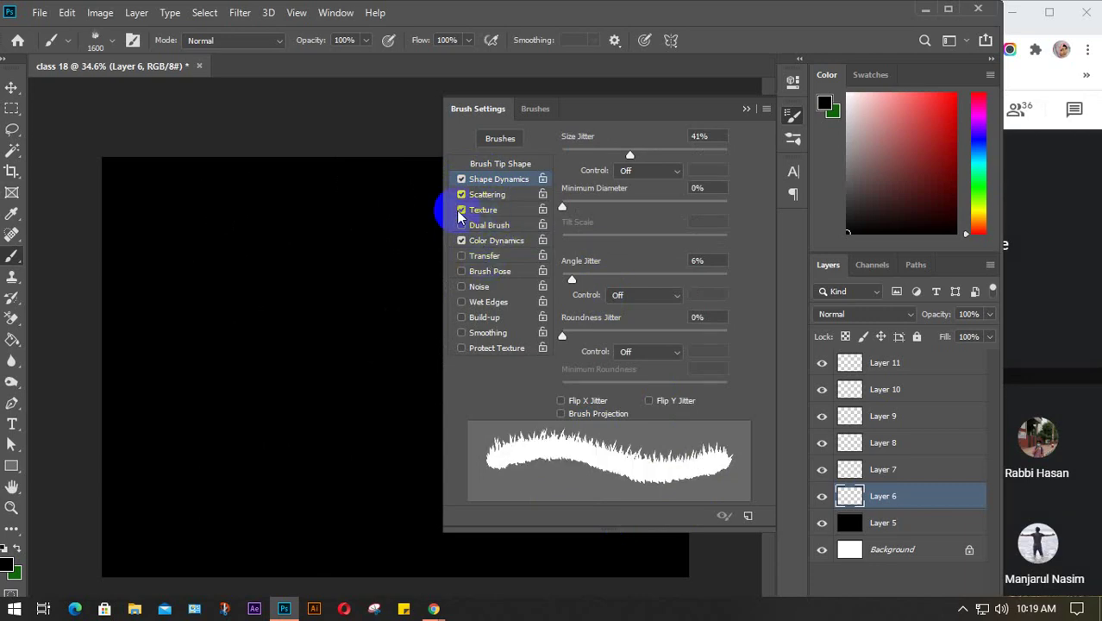
{"action": "mouse_move", "coordinate": [453, 228]}
{"action": "left_mouse_down"}
{"action": "mouse_move", "coordinate": [442, 257]}
{"action": "mouse_move", "coordinate": [278, 369]}
{"action": "left_mouse_up"}
{"action": "key", "text": "ctrl+z"}
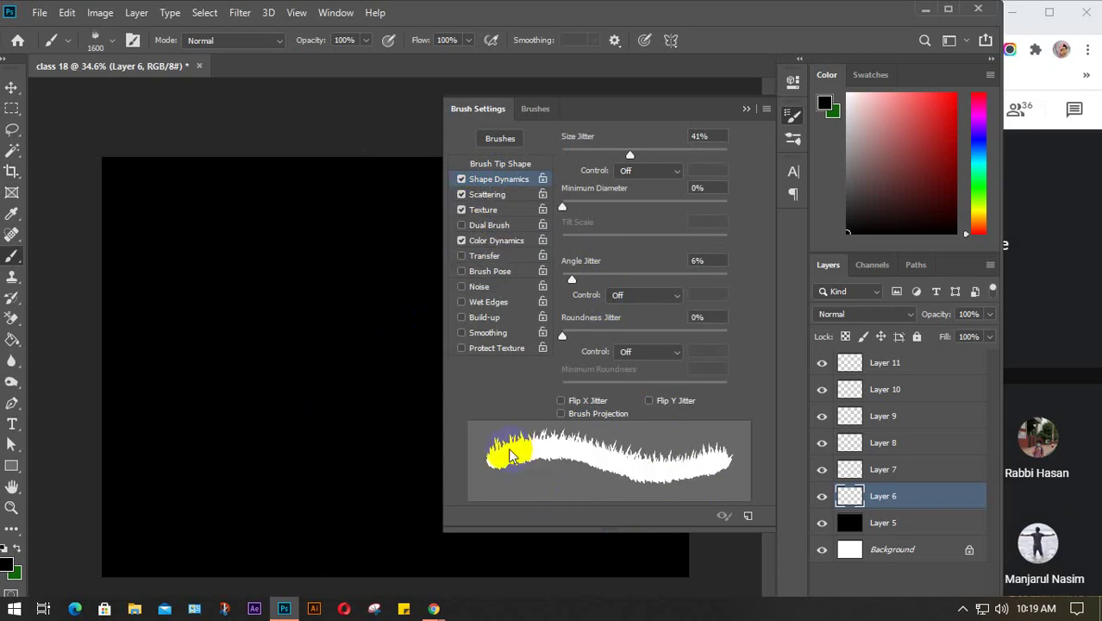
{"action": "left_click", "coordinate": [462, 211]}
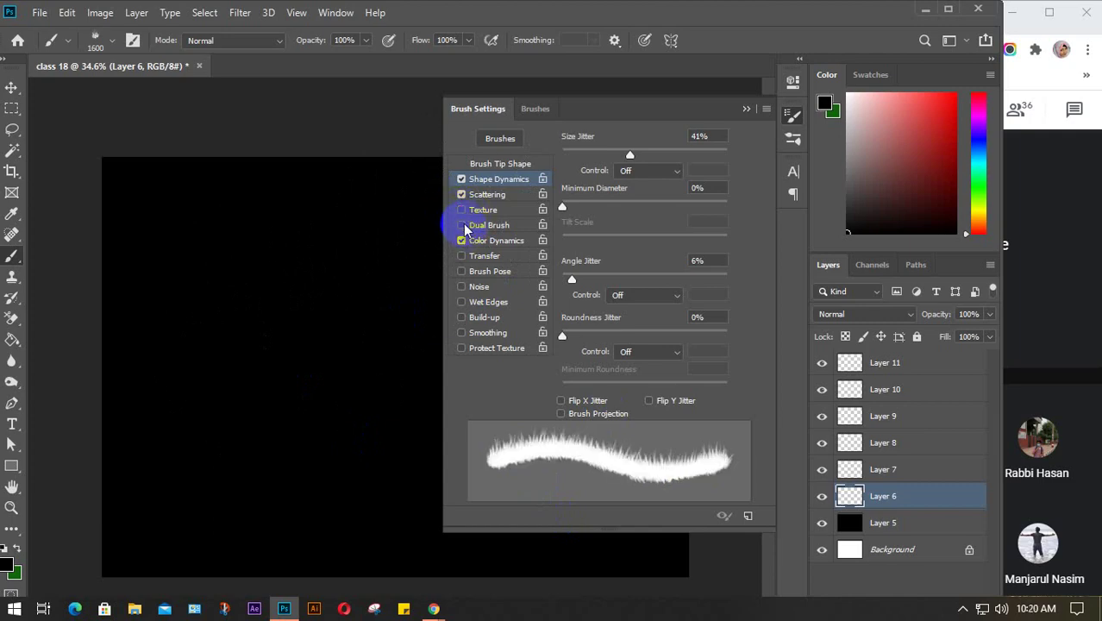
- Compare the grass brush's stroke preview with Dual Brush and Wet Edges, leave both off and show the Scattering settings
{"action": "left_click", "coordinate": [463, 226]}
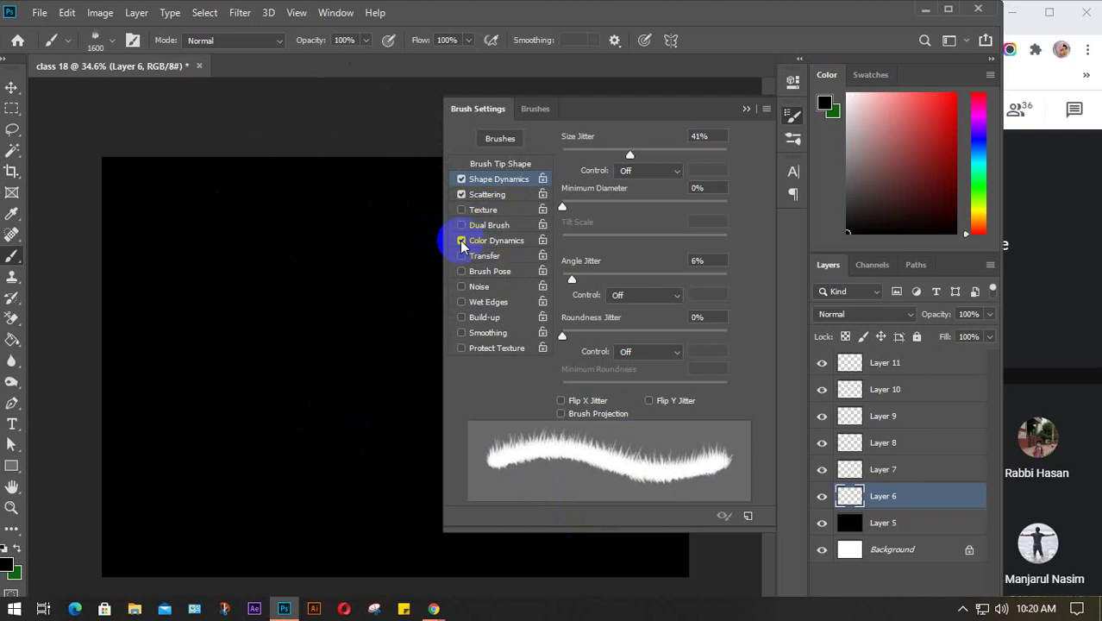
{"action": "left_click", "coordinate": [478, 303]}
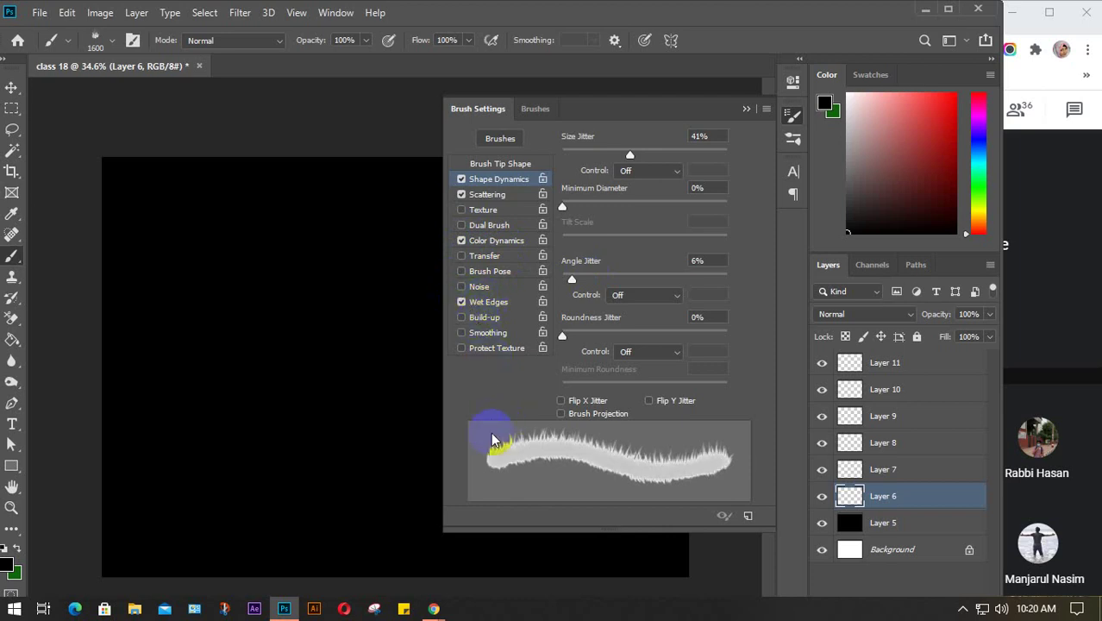
{"action": "left_click", "coordinate": [461, 303]}
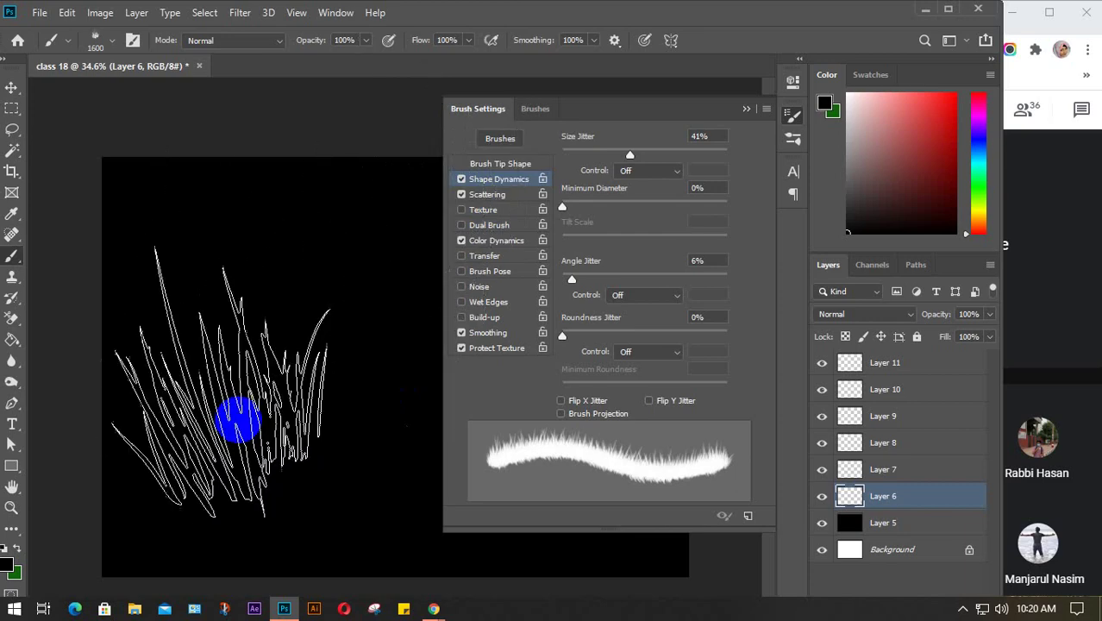
{"action": "left_click", "coordinate": [486, 195]}
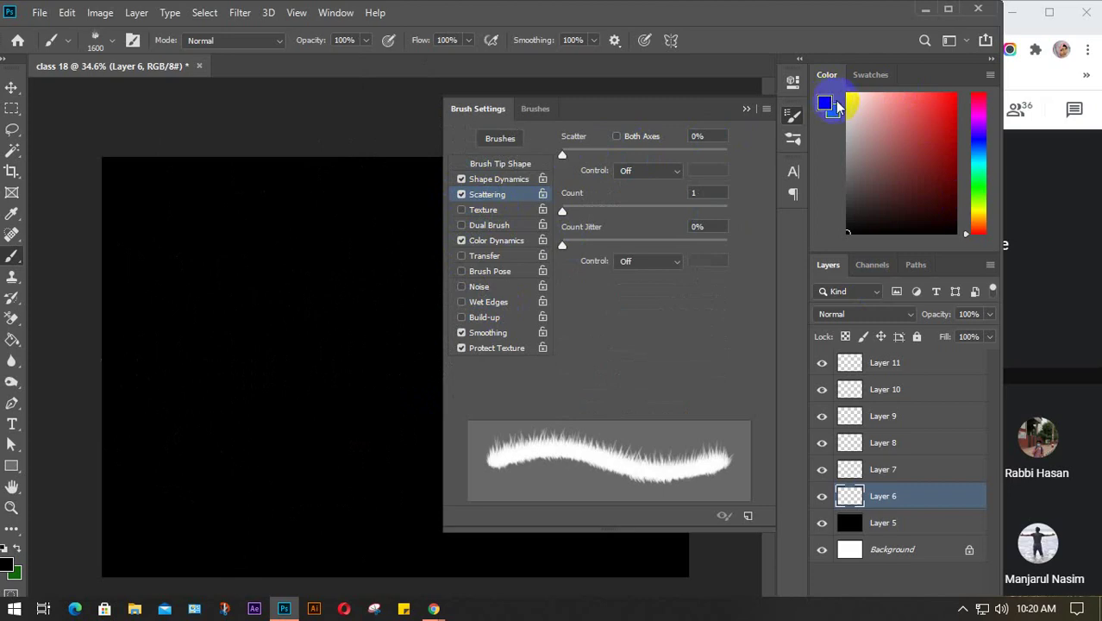
- Swap the colors to make dark green the foreground color and reduce the grass brush size to 1100 px
{"action": "left_click", "coordinate": [15, 549]}
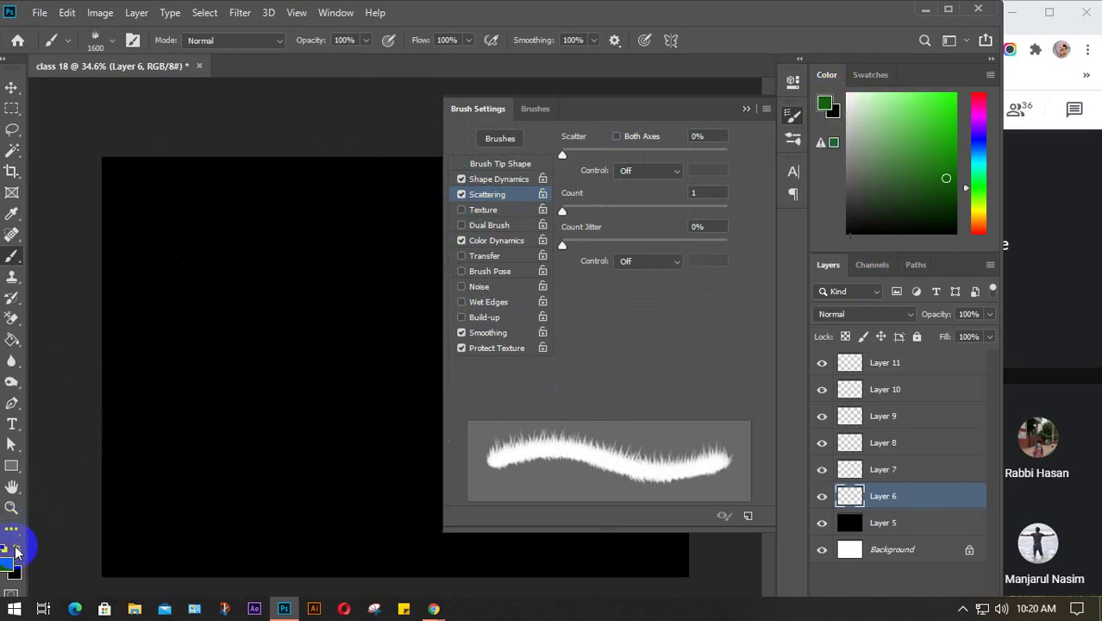
{"action": "left_click", "coordinate": [747, 110]}
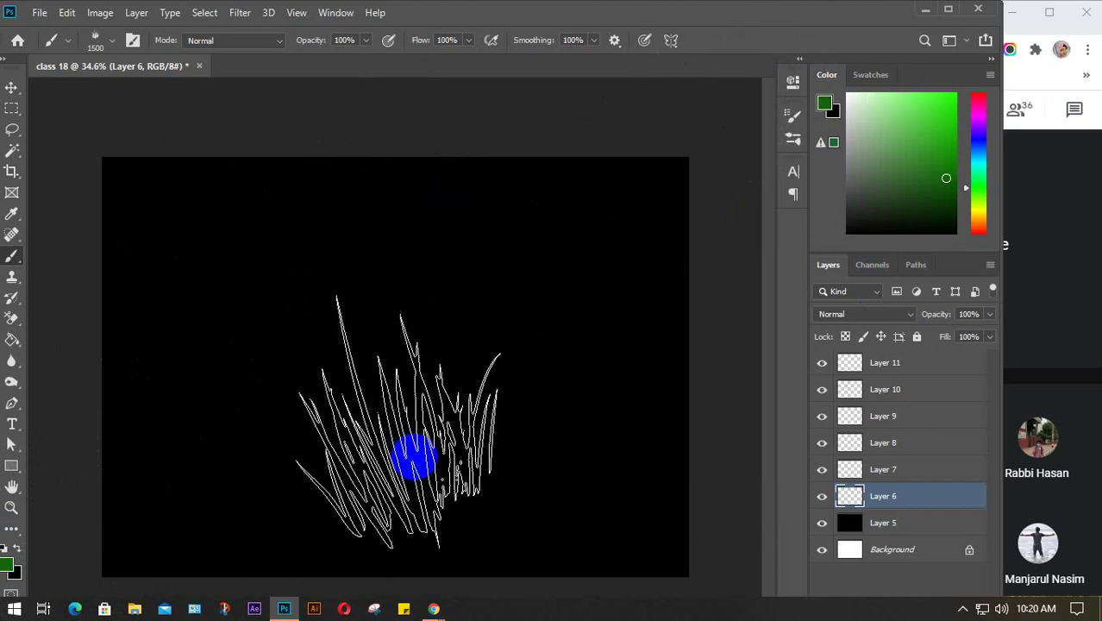
{"action": "key", "text": "bracketleft"}
{"action": "key", "text": "bracketleft"}
{"action": "key", "text": "bracketleft"}
{"action": "key", "text": "bracketleft"}
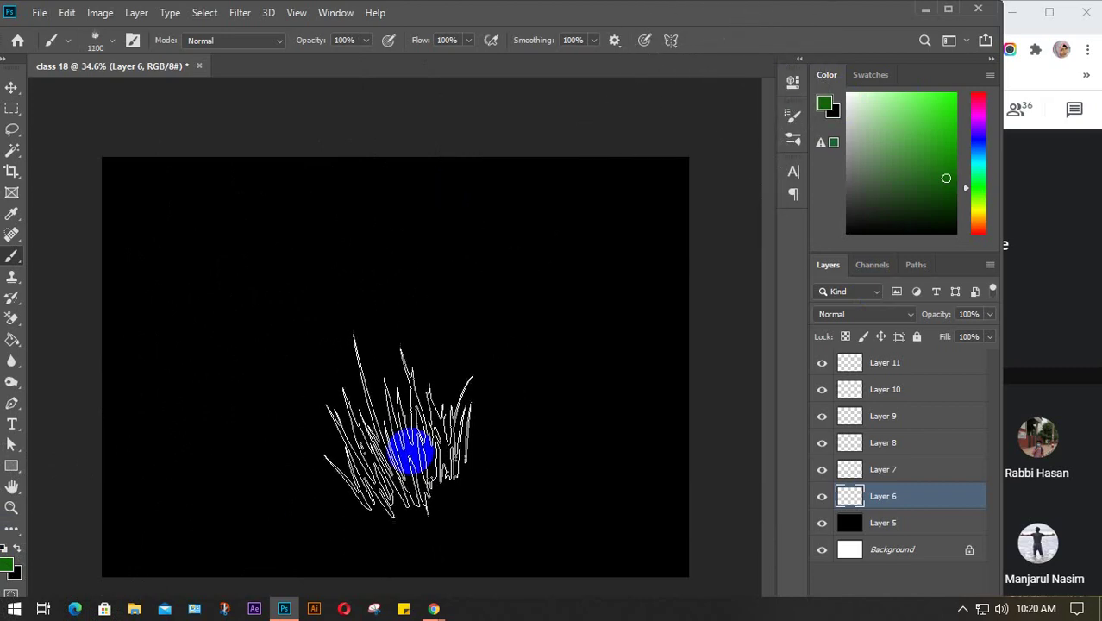
- Set the background color to bright red and make the green foreground color active for editing again
{"action": "left_click", "coordinate": [837, 114]}
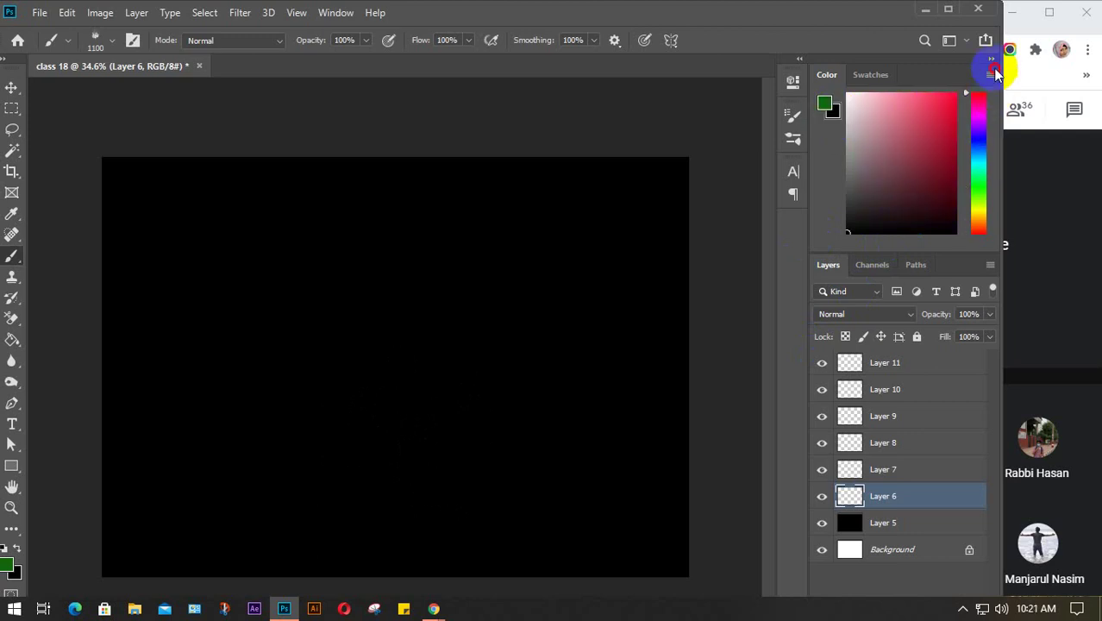
{"action": "left_click_drag", "start_coordinate": [944, 106], "coordinate": [956, 98]}
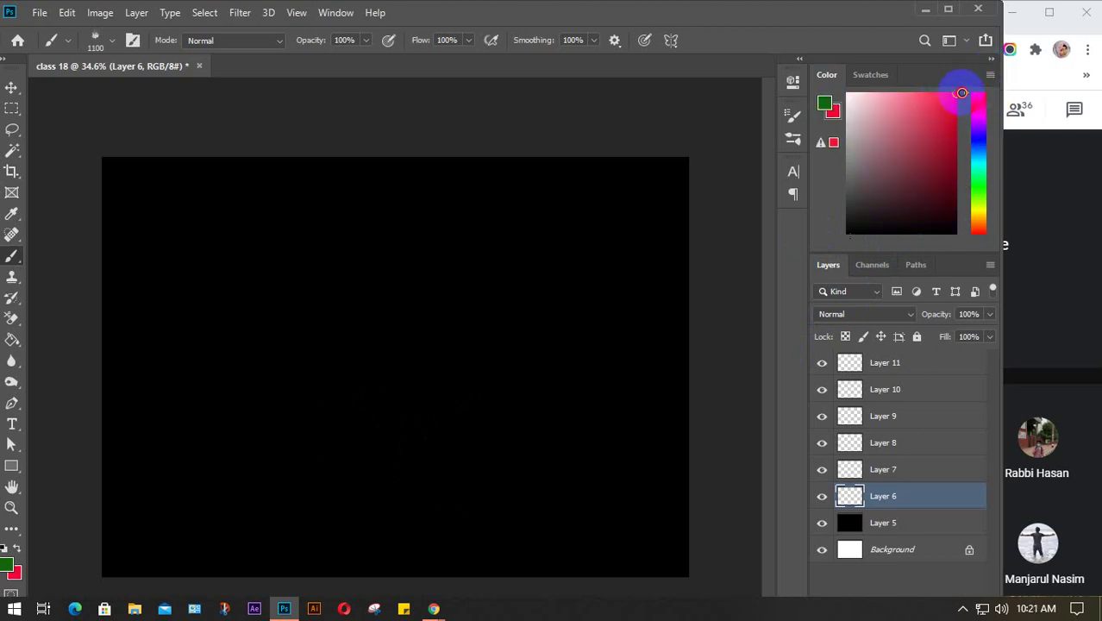
{"action": "left_click", "coordinate": [841, 115]}
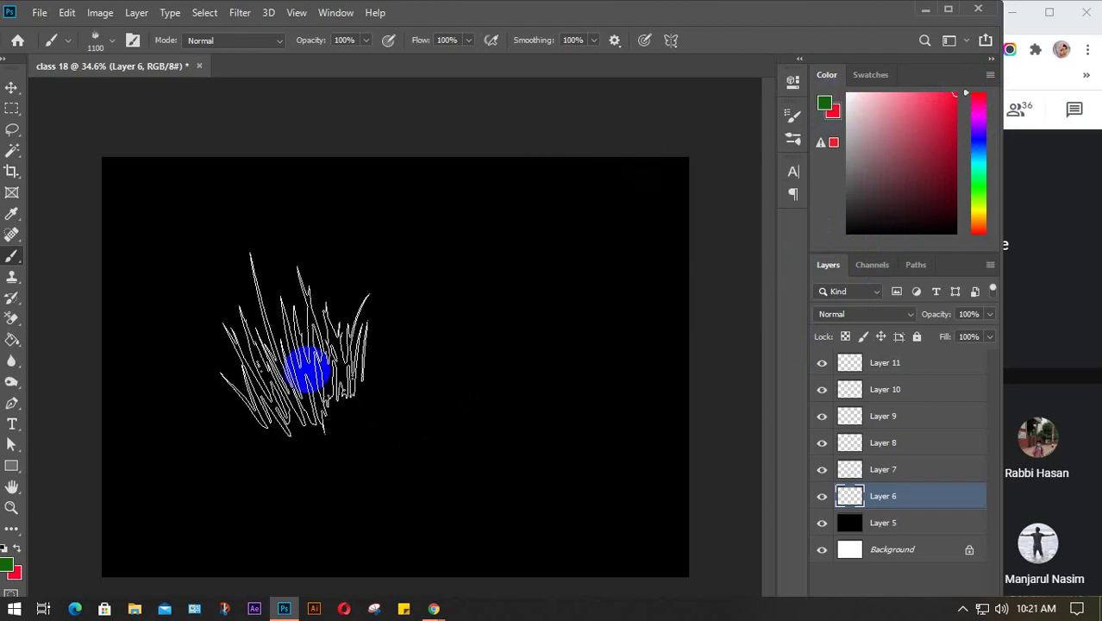
{"action": "left_click", "coordinate": [824, 103]}
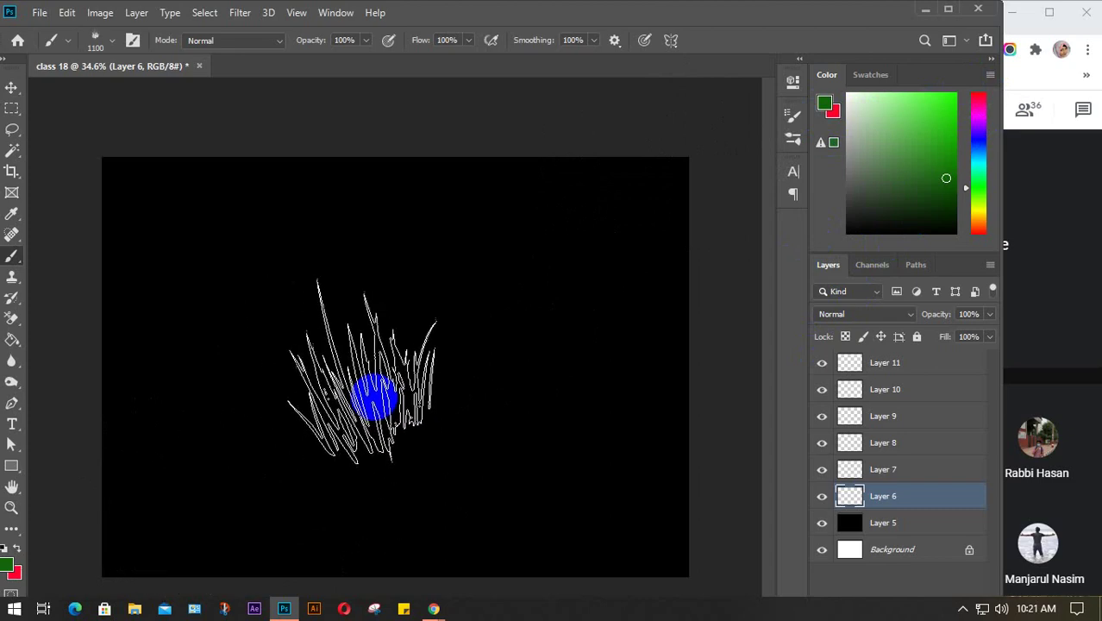
- Reopen Brush Settings and check the grass brush's Transfer and Dual Brush options, leaving both off
{"action": "left_click", "coordinate": [133, 40]}
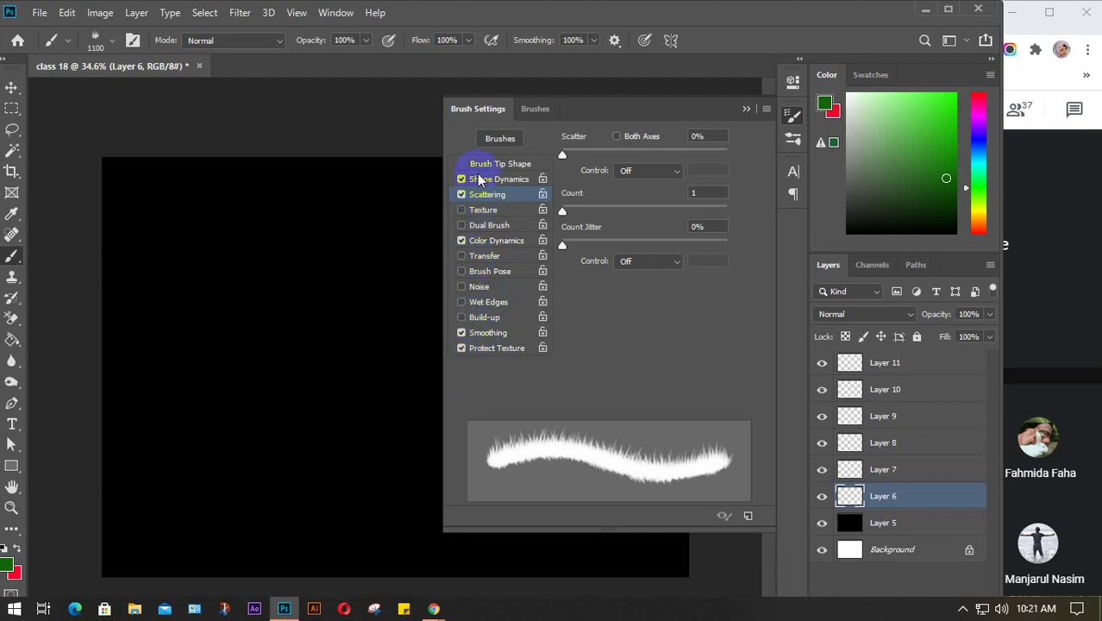
{"action": "left_click", "coordinate": [478, 260]}
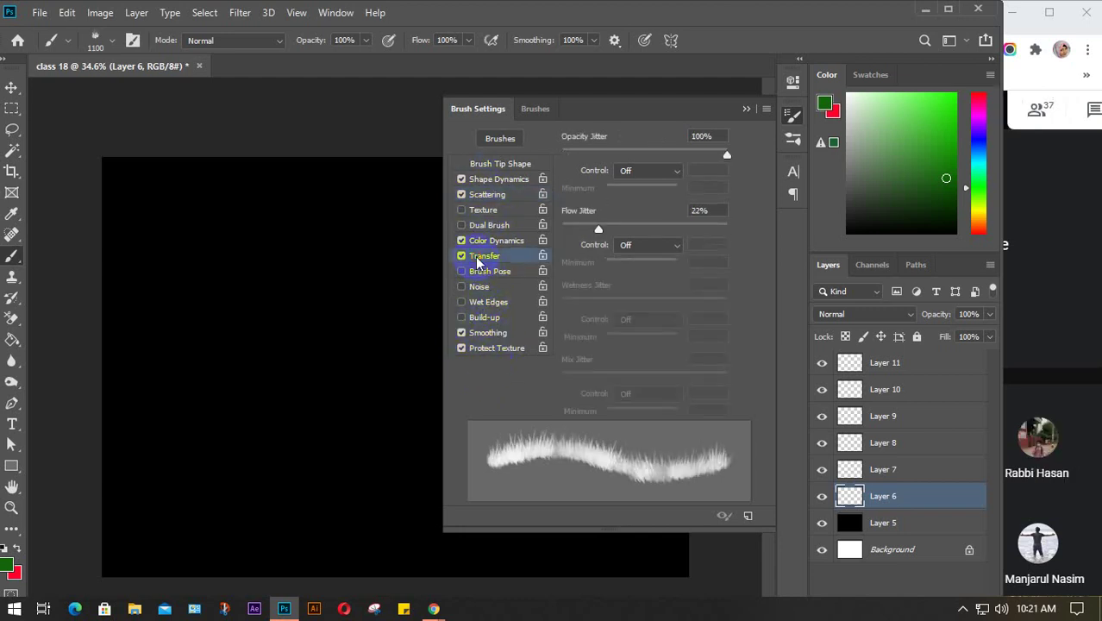
{"action": "left_click", "coordinate": [461, 256]}
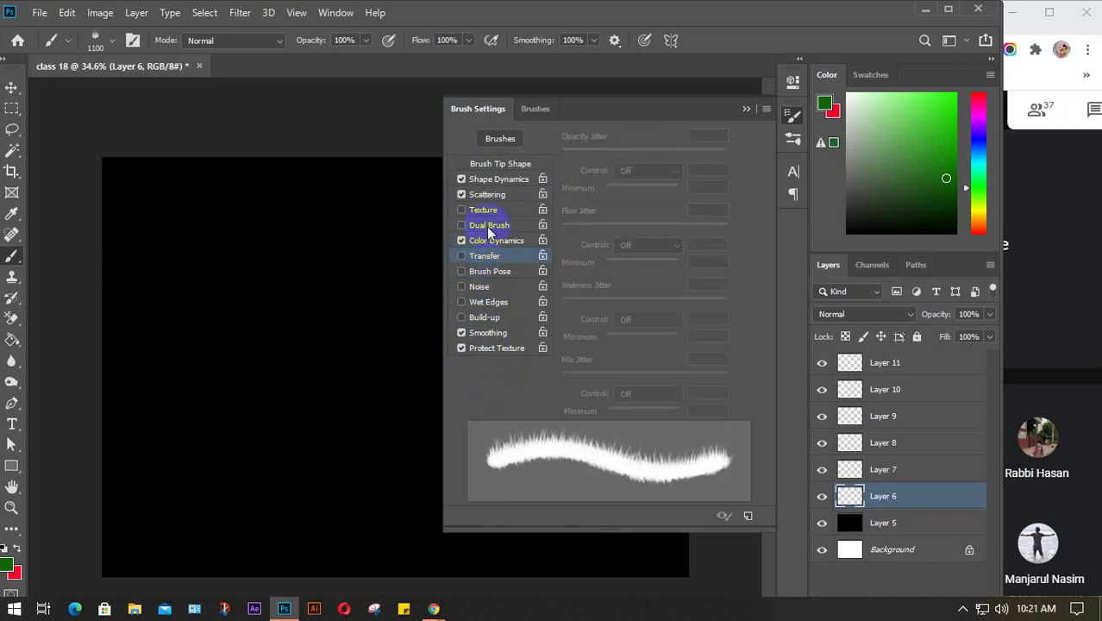
{"action": "left_click", "coordinate": [488, 222]}
{"action": "left_click", "coordinate": [463, 224]}
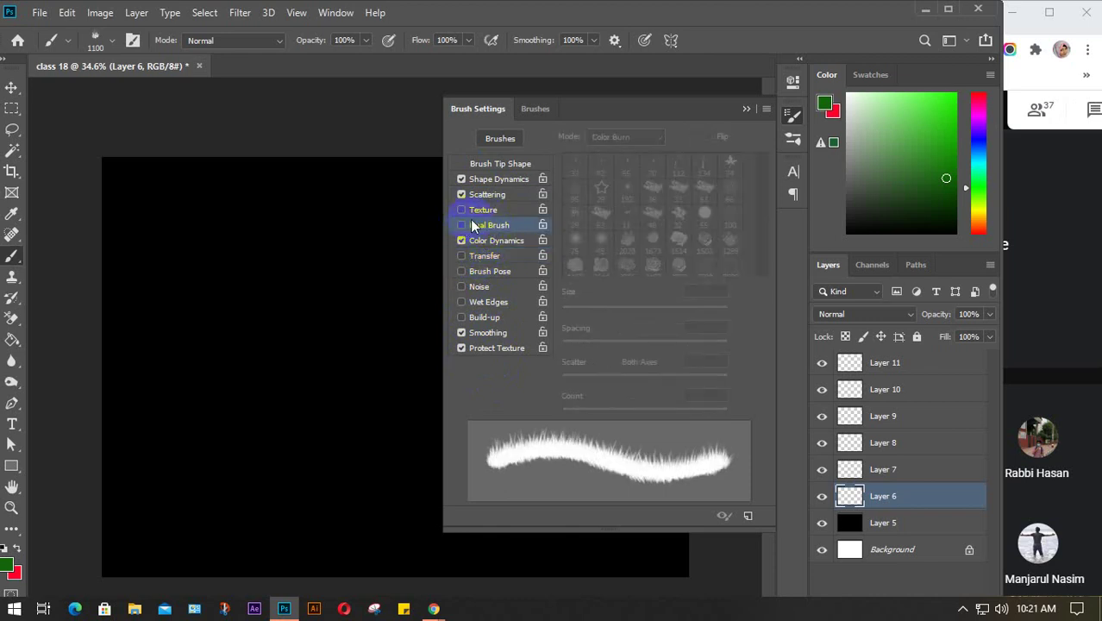
- Enable Brush Pose for the grass brush, try a 360° rotation with a test stroke on Layer 6, and undo the stroke
{"action": "left_click", "coordinate": [476, 272]}
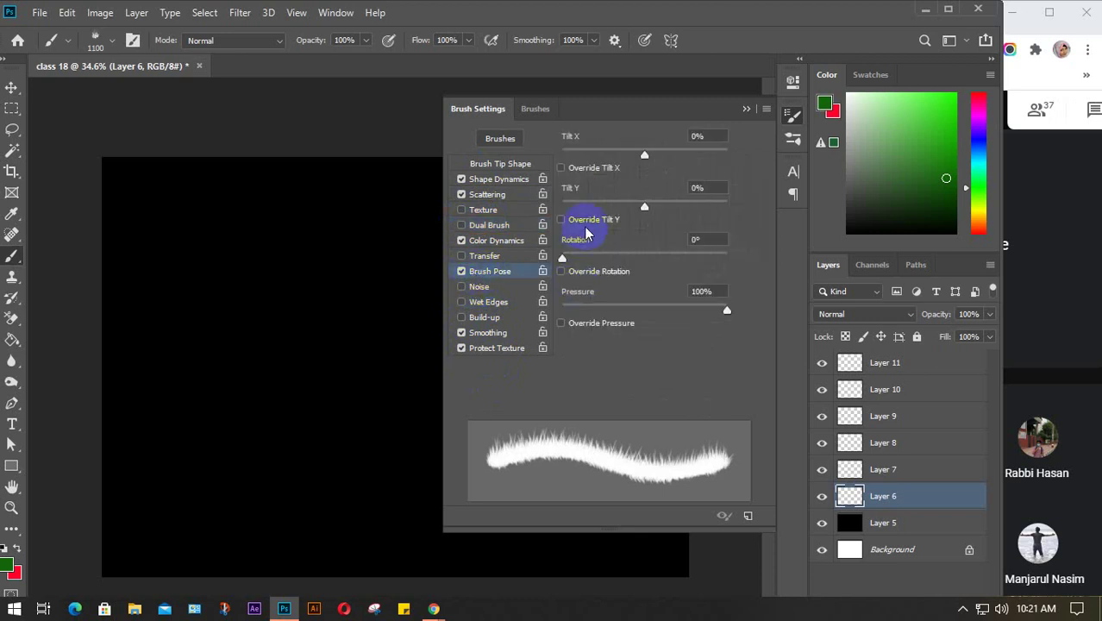
{"action": "left_click", "coordinate": [564, 261]}
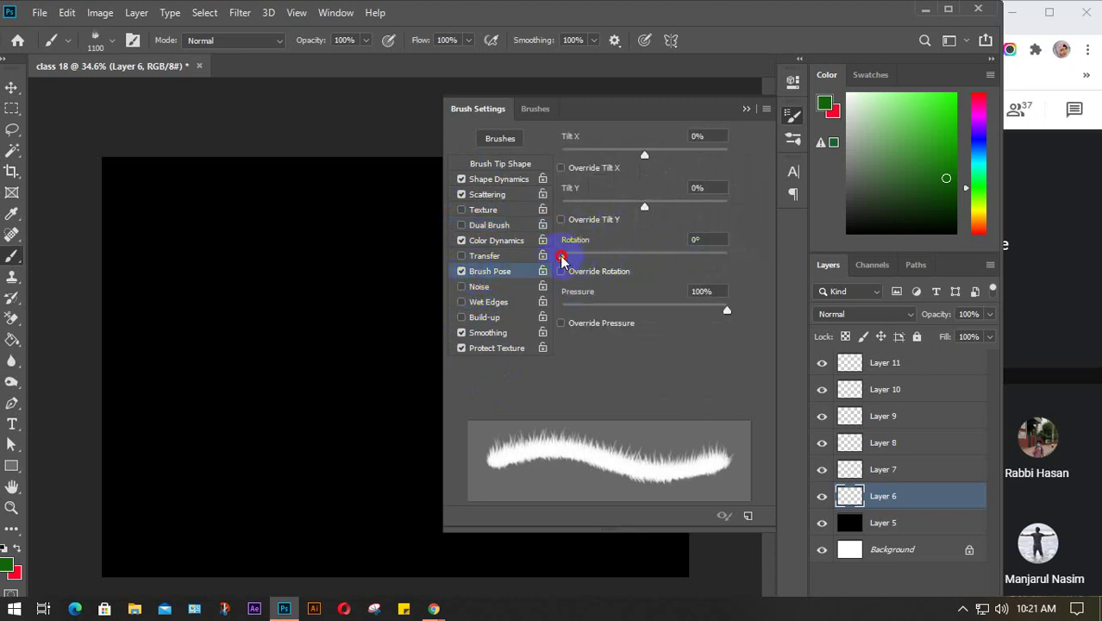
{"action": "left_click_drag", "start_coordinate": [566, 259], "coordinate": [739, 253]}
{"action": "mouse_move", "coordinate": [370, 247]}
{"action": "left_mouse_down"}
{"action": "mouse_move", "coordinate": [316, 335]}
{"action": "mouse_move", "coordinate": [397, 315]}
{"action": "mouse_move", "coordinate": [239, 369]}
{"action": "left_mouse_up"}
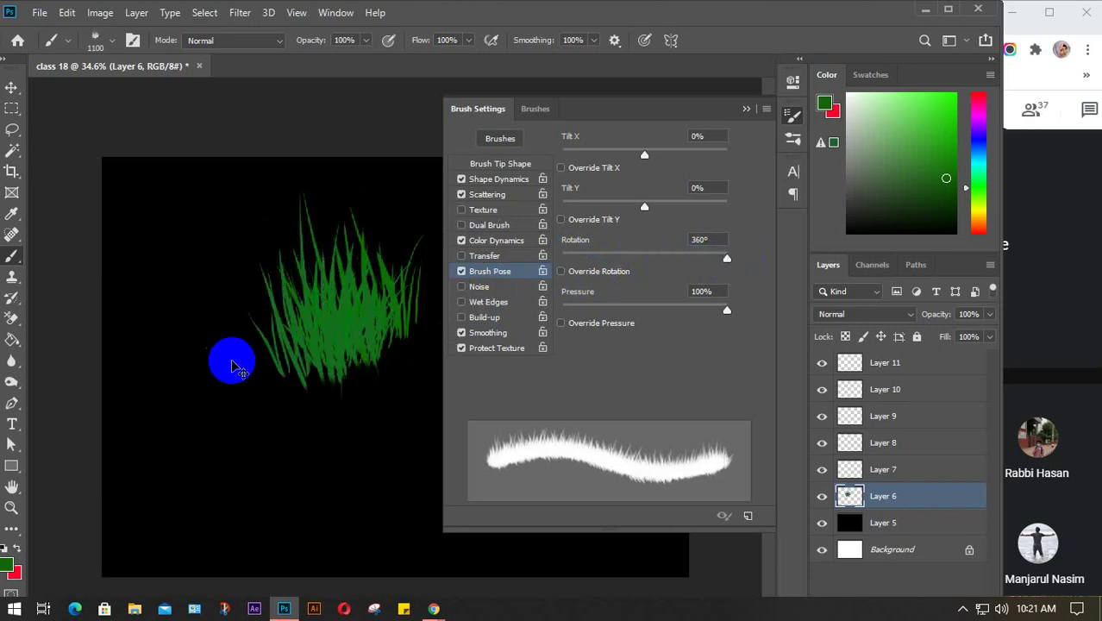
{"action": "key", "text": "ctrl+z"}
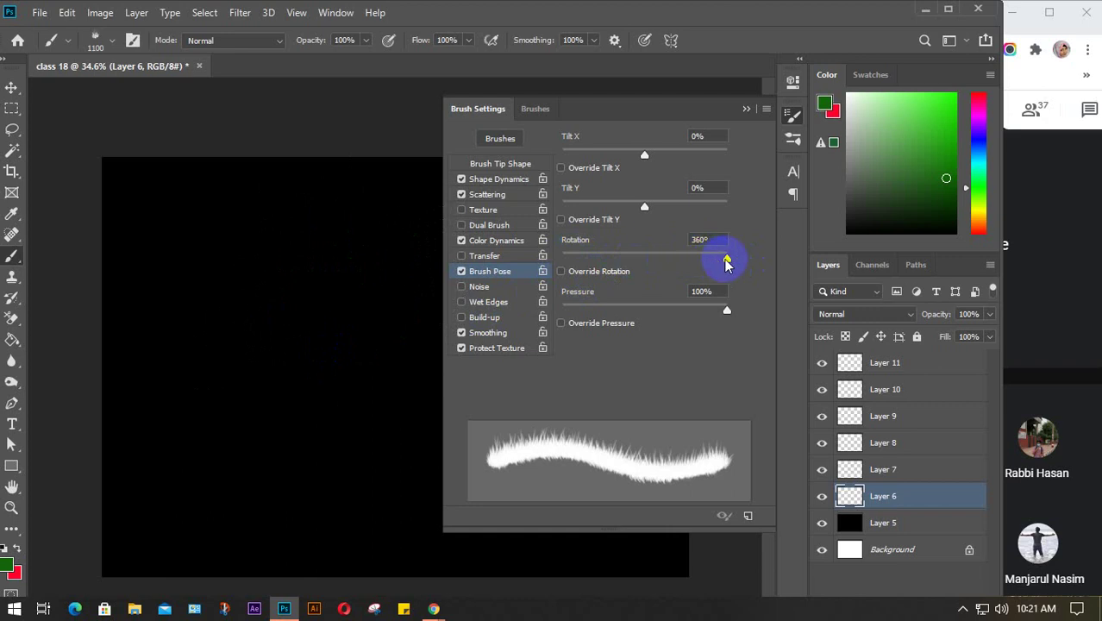
- Set the Brush Pose rotation to 10° and close the brush settings
{"action": "left_click_drag", "start_coordinate": [727, 258], "coordinate": [573, 272]}
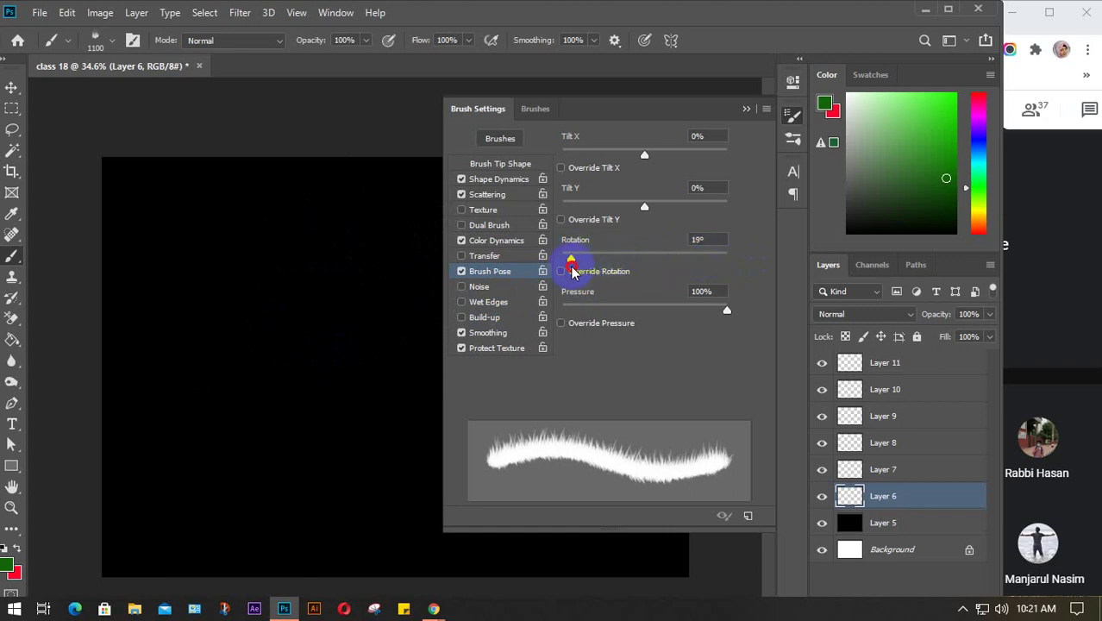
{"action": "left_click", "coordinate": [698, 239]}
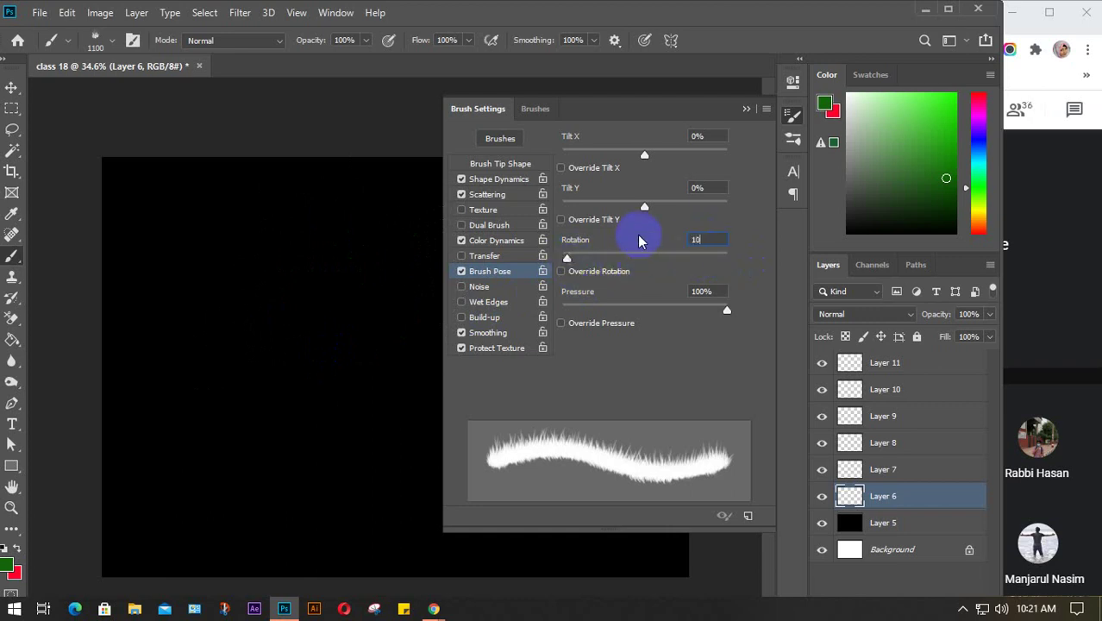
{"action": "type", "text": "10"}
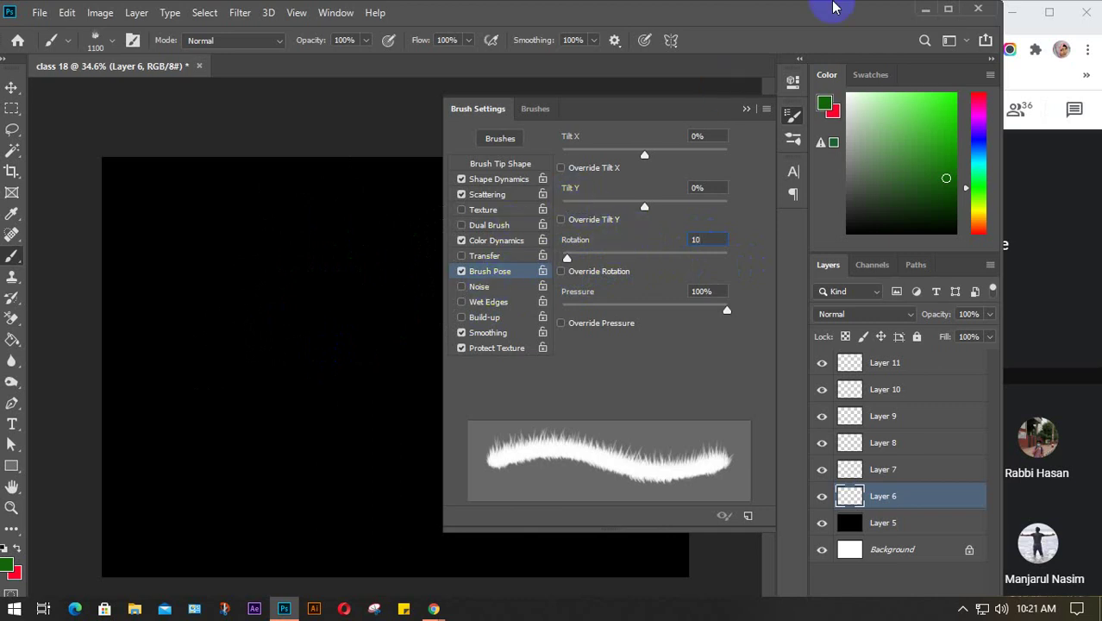
{"action": "left_click", "coordinate": [747, 108]}
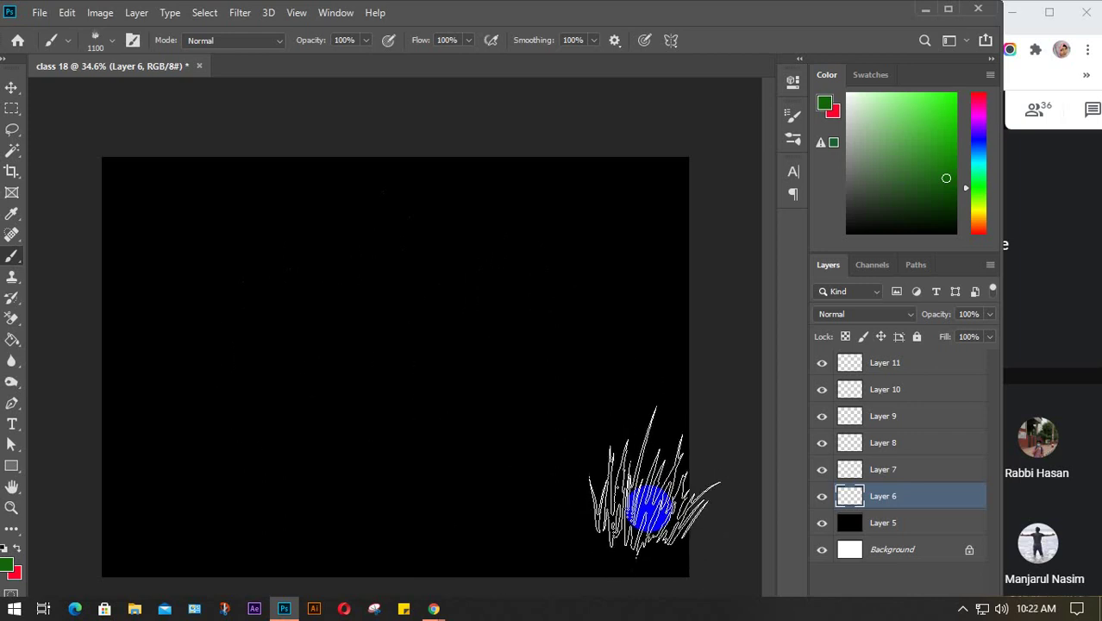
- Try painting a strip of varied green grass across the lower canvas with a 1400 px brush, and undo it
{"action": "key", "text": "bracketright"}
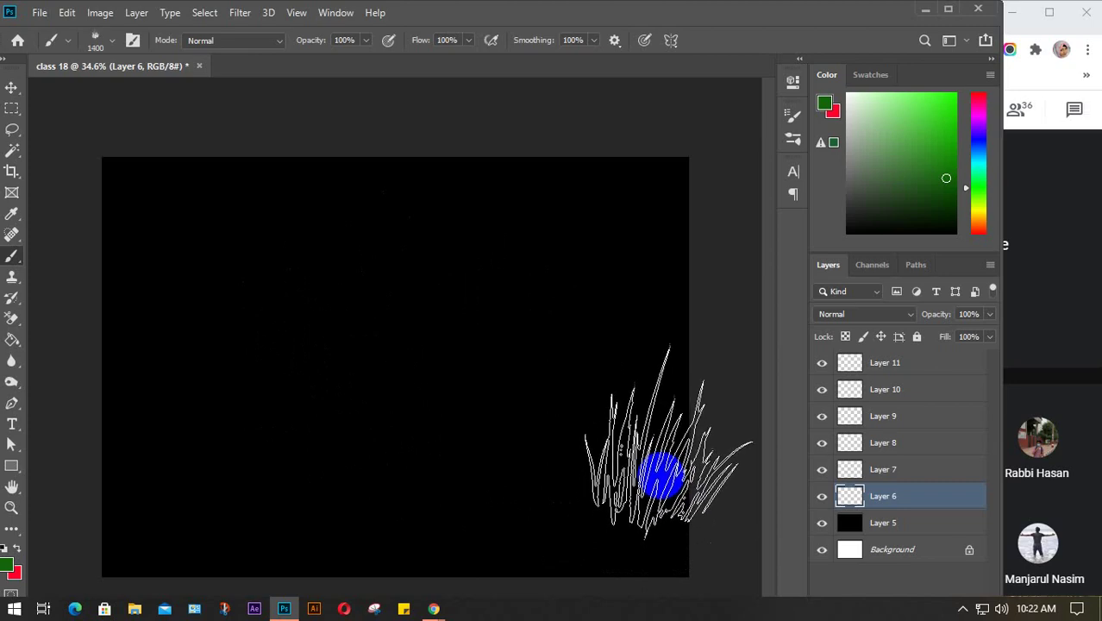
{"action": "left_click", "coordinate": [664, 474]}
{"action": "mouse_move", "coordinate": [665, 474]}
{"action": "left_mouse_down"}
{"action": "mouse_move", "coordinate": [584, 527]}
{"action": "mouse_move", "coordinate": [508, 534]}
{"action": "mouse_move", "coordinate": [269, 492]}
{"action": "mouse_move", "coordinate": [203, 496]}
{"action": "mouse_move", "coordinate": [111, 529]}
{"action": "left_mouse_up"}
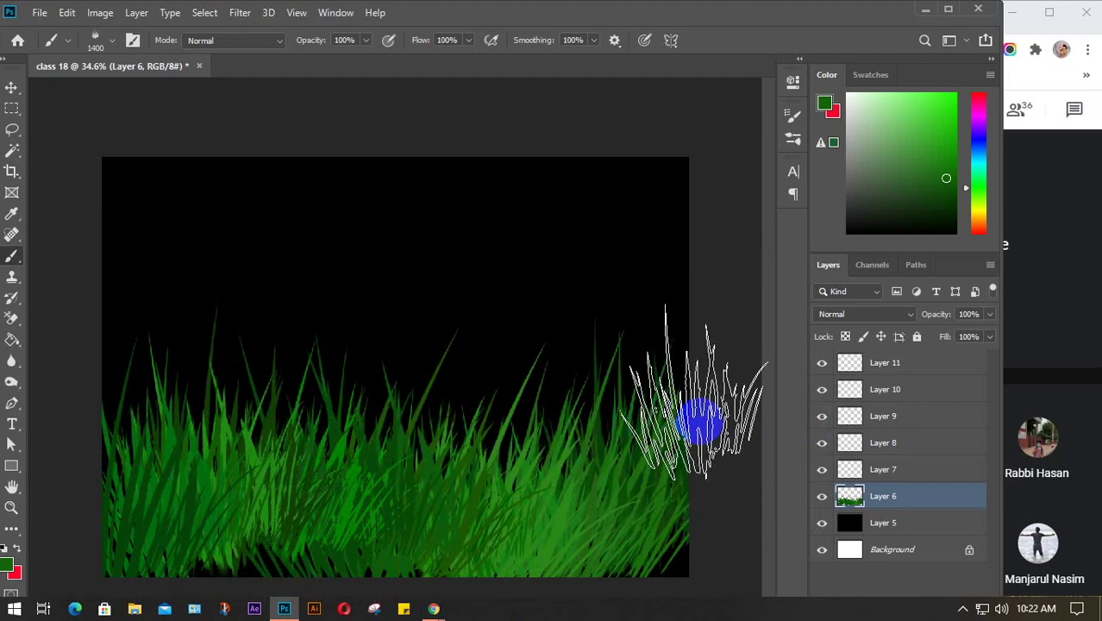
{"action": "key", "text": "ctrl+z"}
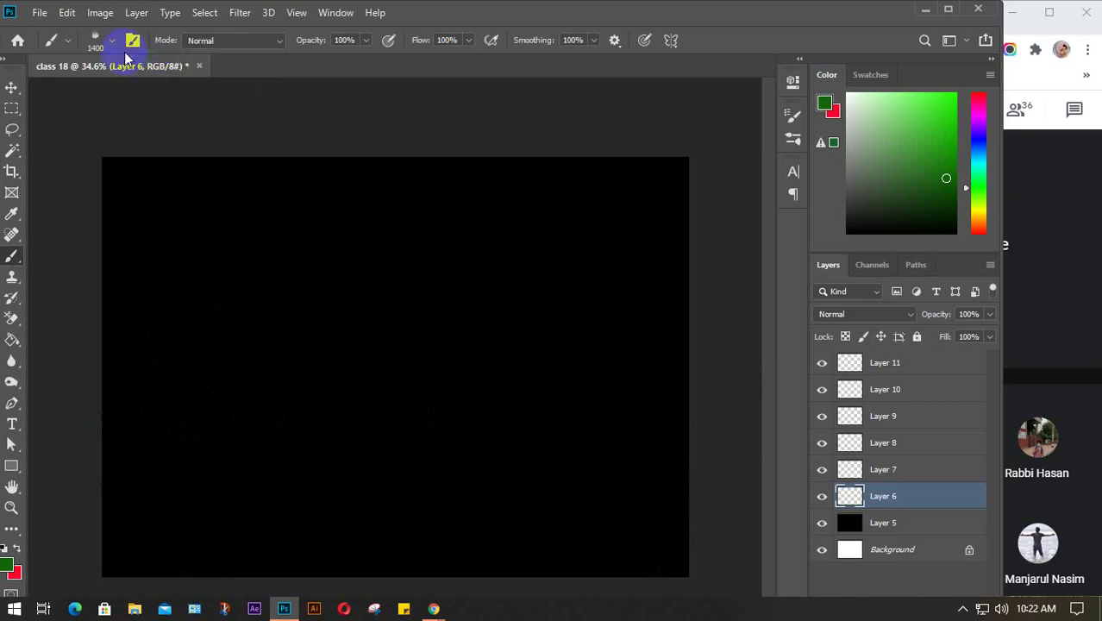
- Turn off Color Dynamics for the grass brush and close the brush settings
{"action": "left_click", "coordinate": [132, 41]}
{"action": "left_click", "coordinate": [463, 240]}
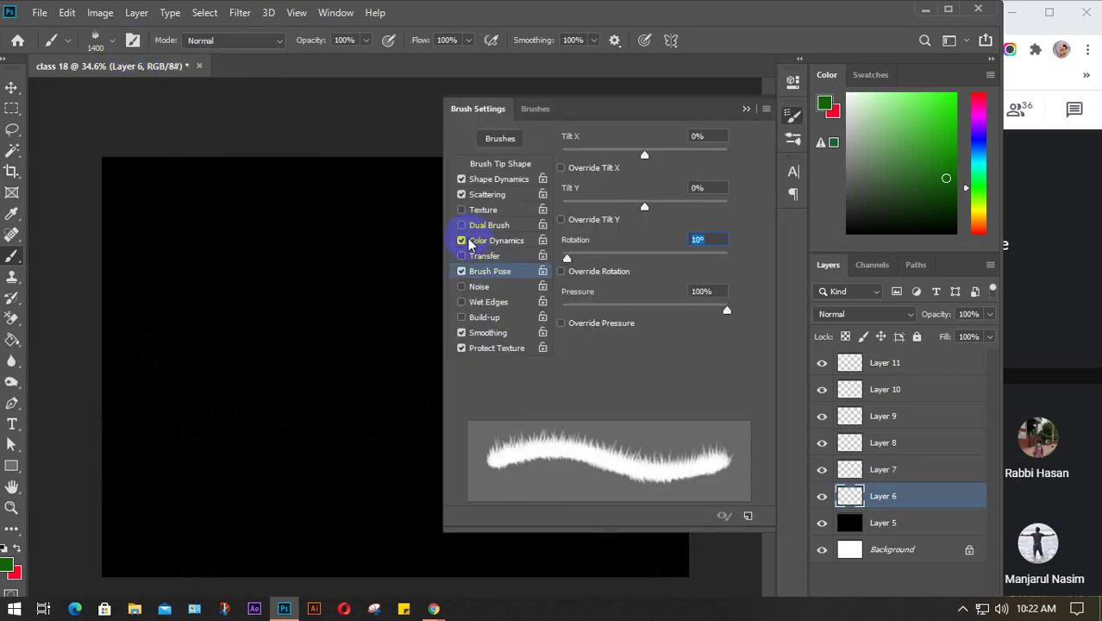
{"action": "left_click", "coordinate": [747, 112]}
- Enlarge the brush to 1800 px, paint a single-color green grass strip across the lower canvas, and undo it
{"action": "mouse_move", "coordinate": [595, 513]}
{"action": "left_mouse_down"}
{"action": "mouse_move", "coordinate": [681, 505]}
{"action": "mouse_move", "coordinate": [686, 472]}
{"action": "left_mouse_up"}
{"action": "key", "text": "bracketright"}
{"action": "key", "text": "bracketright"}
{"action": "key", "text": "bracketright"}
{"action": "key", "text": "bracketright"}
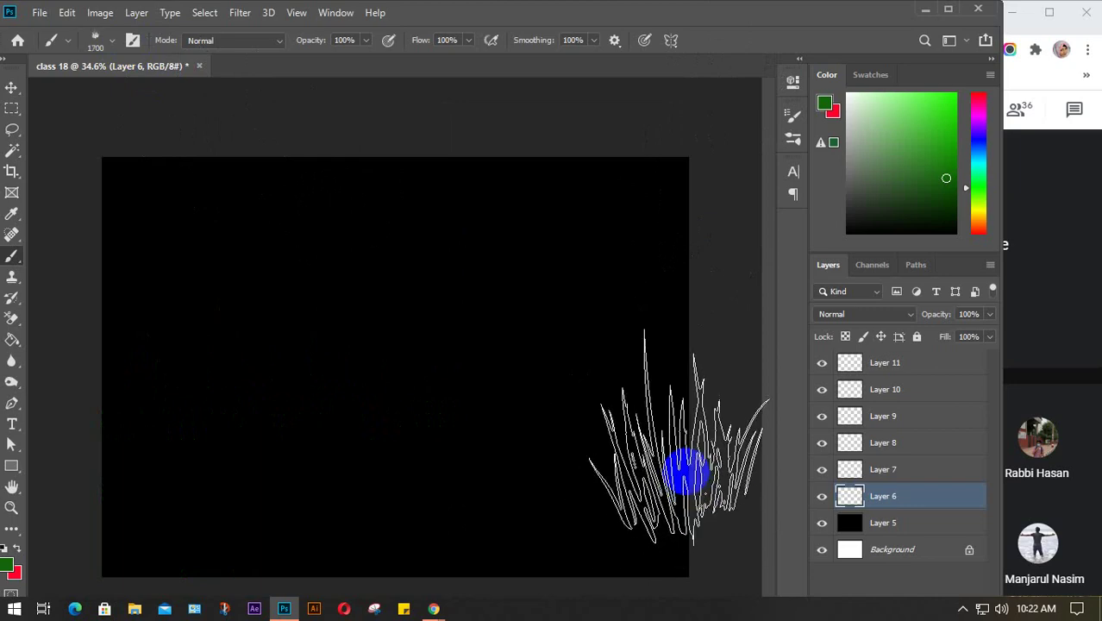
{"action": "mouse_move", "coordinate": [679, 489]}
{"action": "left_mouse_down"}
{"action": "mouse_move", "coordinate": [590, 530]}
{"action": "mouse_move", "coordinate": [514, 540]}
{"action": "mouse_move", "coordinate": [153, 524]}
{"action": "mouse_move", "coordinate": [124, 496]}
{"action": "mouse_move", "coordinate": [93, 404]}
{"action": "mouse_move", "coordinate": [491, 486]}
{"action": "mouse_move", "coordinate": [749, 514]}
{"action": "mouse_move", "coordinate": [782, 610]}
{"action": "left_mouse_up"}
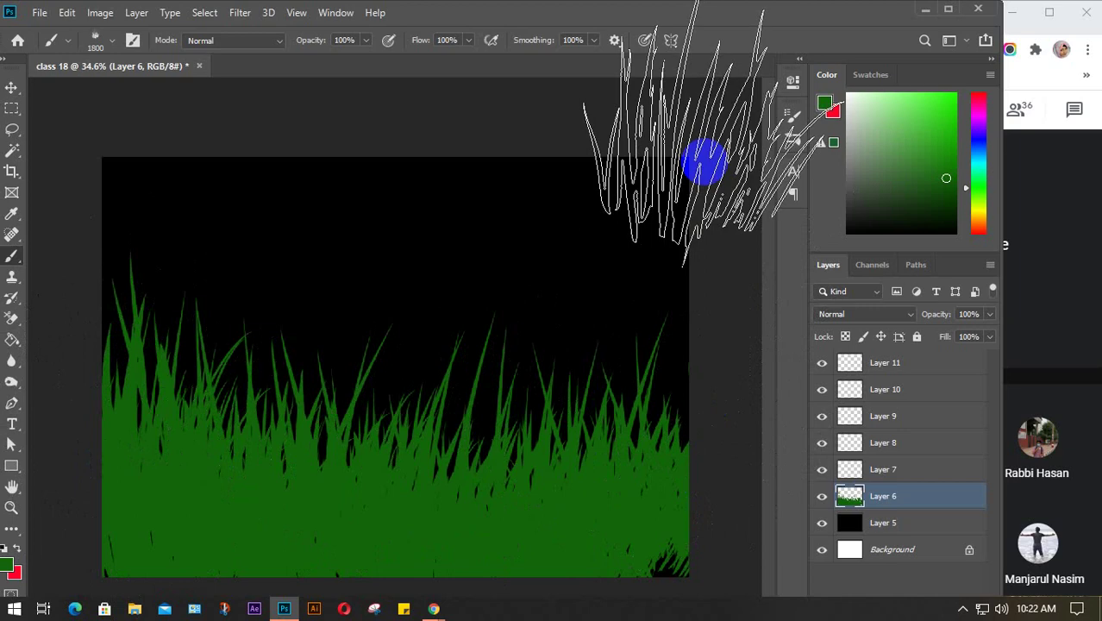
{"action": "left_click", "coordinate": [704, 162]}
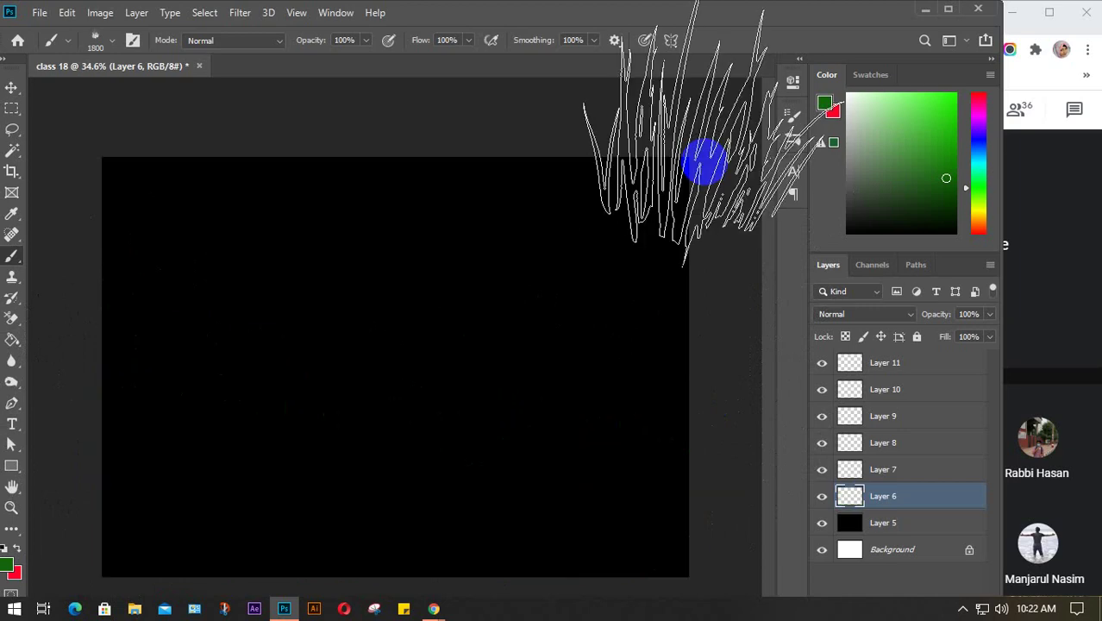
- Re-enable Color Dynamics and paint varied green grass clumps along the lower edge of Layer 6 with the 1800 px brush
{"action": "left_click", "coordinate": [133, 39]}
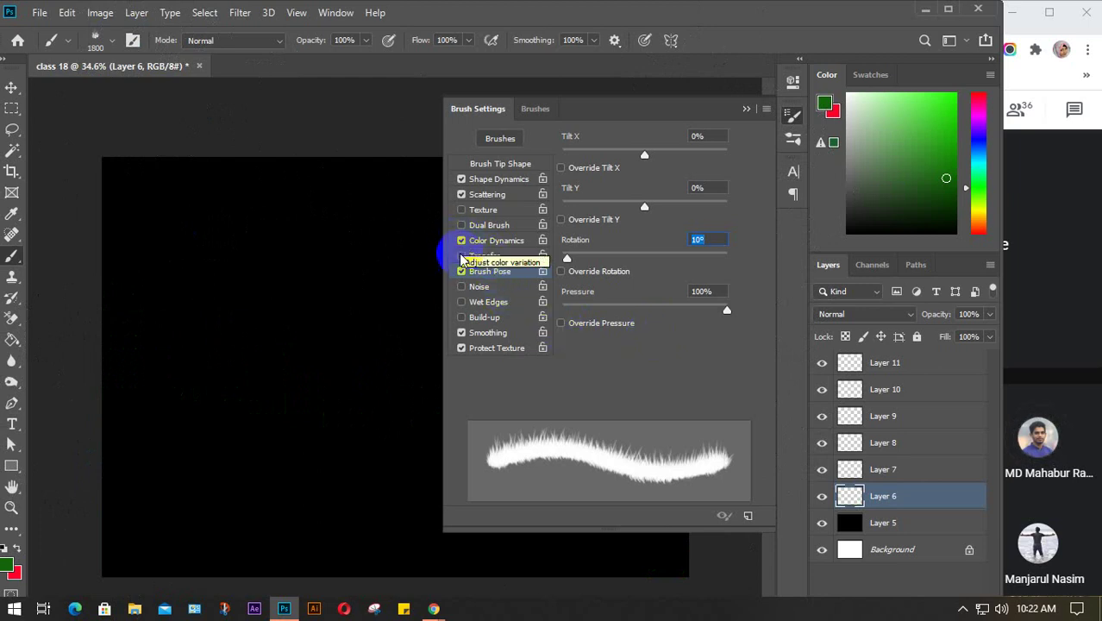
{"action": "left_click", "coordinate": [747, 110]}
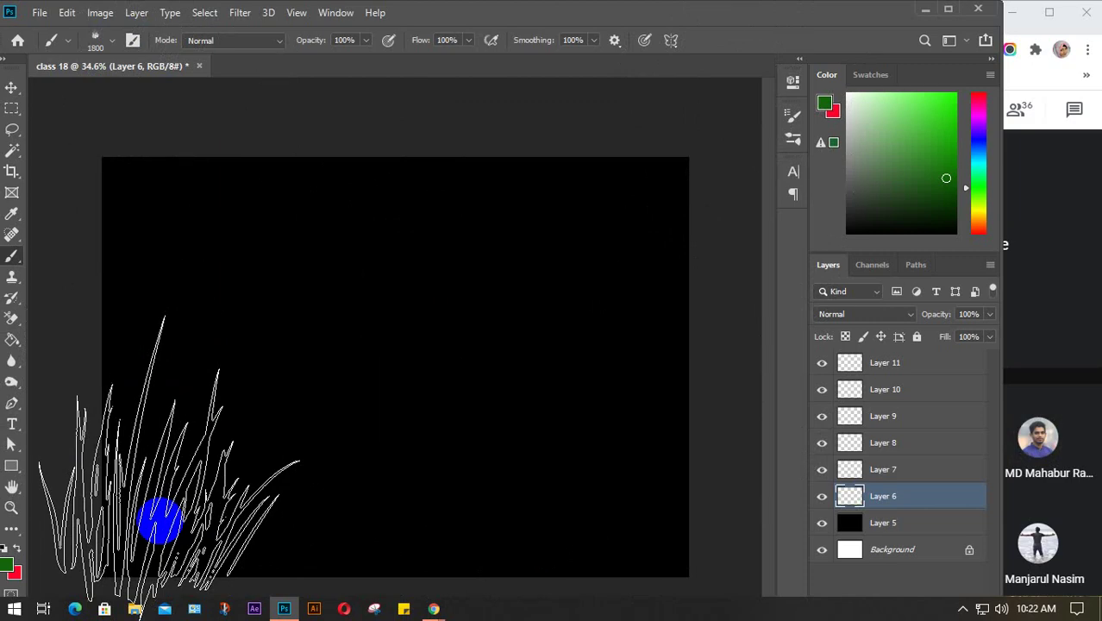
{"action": "left_click", "coordinate": [169, 459]}
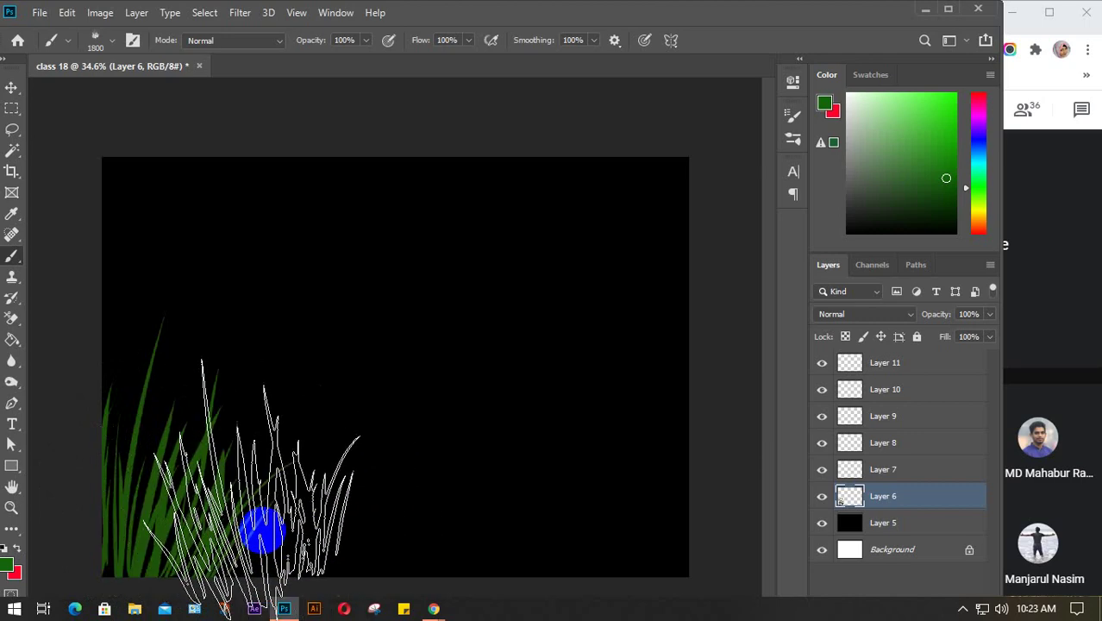
{"action": "left_click", "coordinate": [271, 528]}
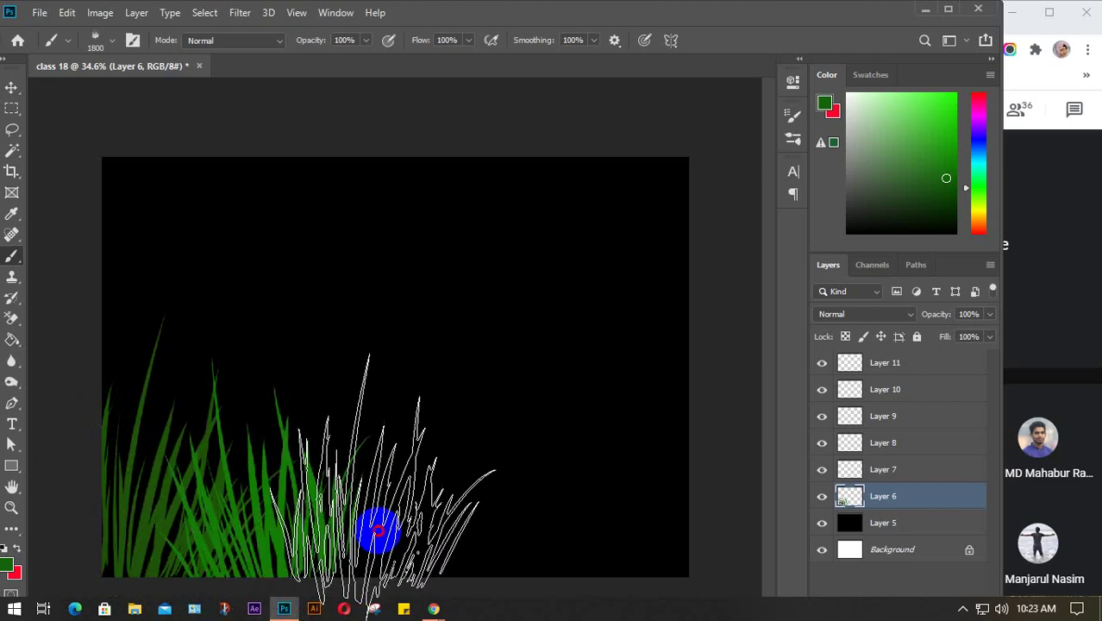
{"action": "mouse_move", "coordinate": [377, 532]}
{"action": "left_mouse_down"}
{"action": "mouse_move", "coordinate": [574, 522]}
{"action": "mouse_move", "coordinate": [625, 550]}
{"action": "mouse_move", "coordinate": [644, 546]}
{"action": "mouse_move", "coordinate": [692, 440]}
{"action": "mouse_move", "coordinate": [109, 402]}
{"action": "mouse_move", "coordinate": [29, 302]}
{"action": "left_mouse_up"}
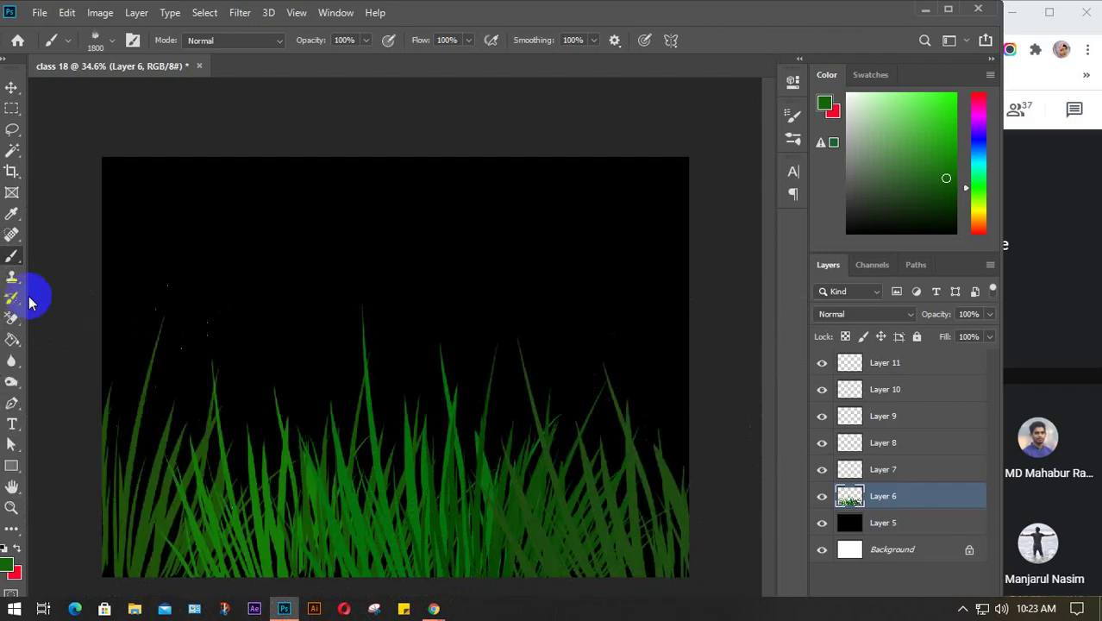
- Paint finer grass blades over the existing grass strip using brush preset 6 reduced to 1300 px
{"action": "left_click", "coordinate": [97, 40]}
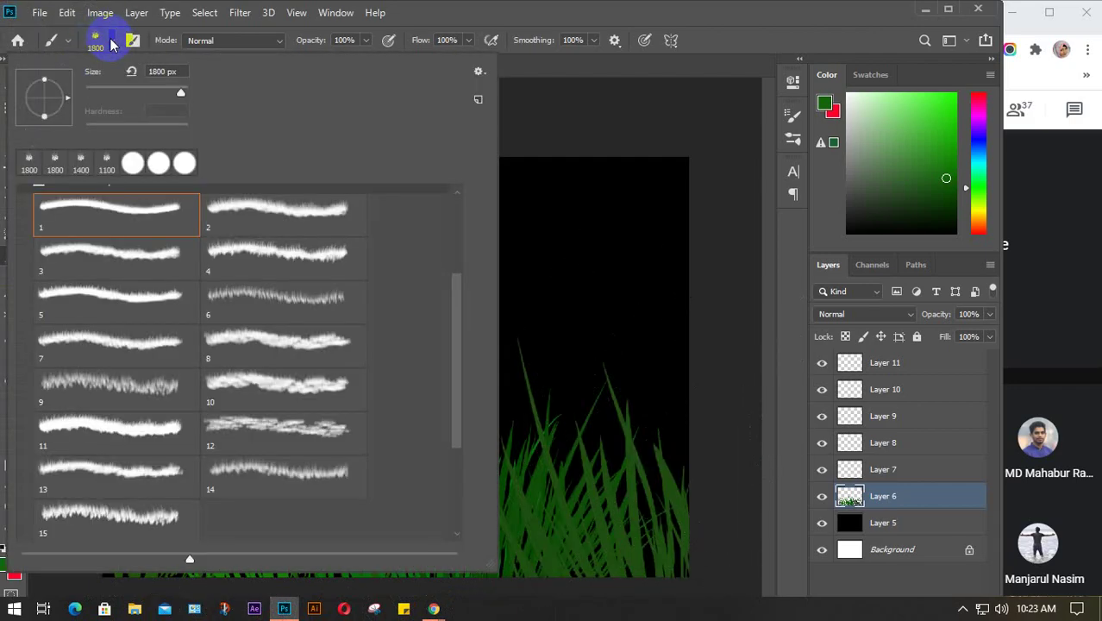
{"action": "left_click", "coordinate": [291, 296]}
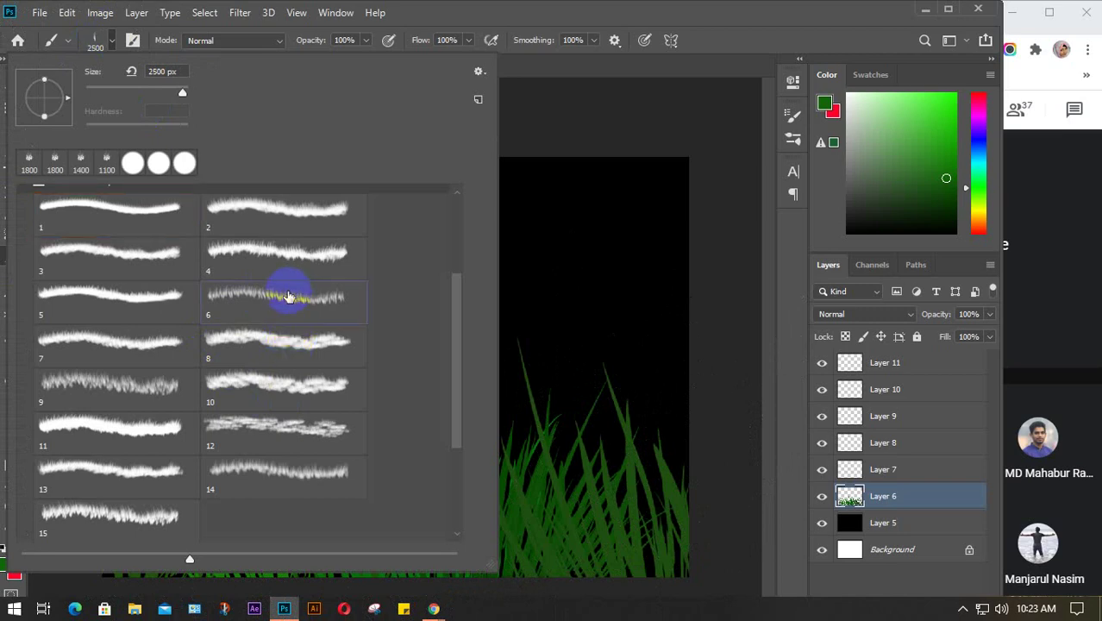
{"action": "left_click", "coordinate": [118, 44]}
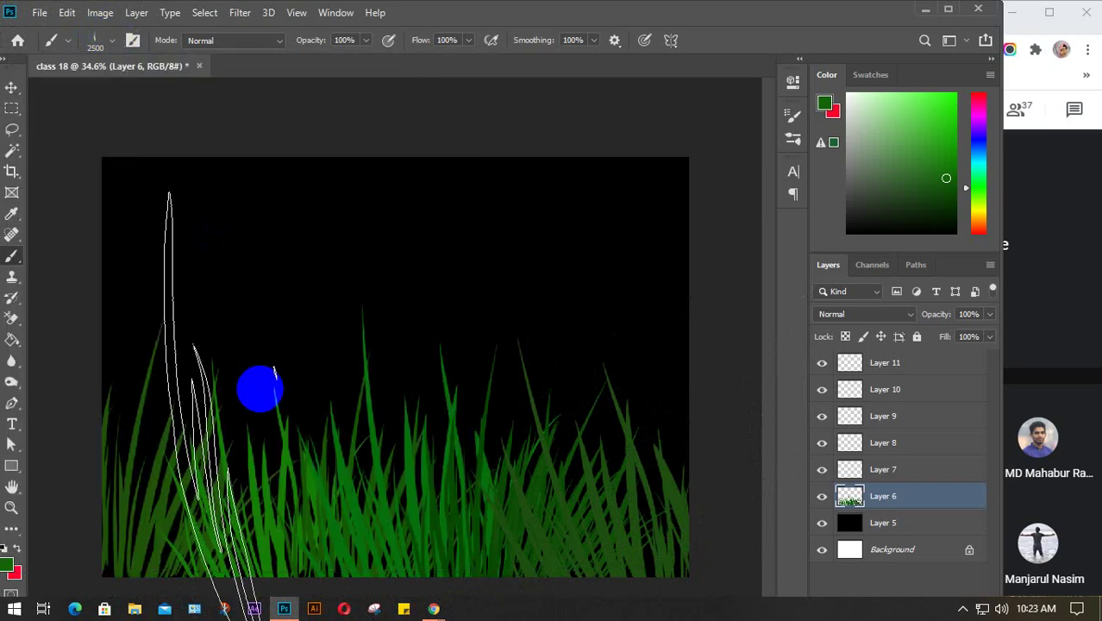
{"action": "key", "text": "bracketleft"}
{"action": "key", "text": "bracketleft"}
{"action": "key", "text": "bracketleft"}
{"action": "key", "text": "bracketleft"}
{"action": "key", "text": "bracketleft"}
{"action": "key", "text": "bracketleft"}
{"action": "key", "text": "bracketleft"}
{"action": "key", "text": "bracketleft"}
{"action": "key", "text": "bracketleft"}
{"action": "key", "text": "bracketleft"}
{"action": "key", "text": "bracketleft"}
{"action": "key", "text": "bracketleft"}
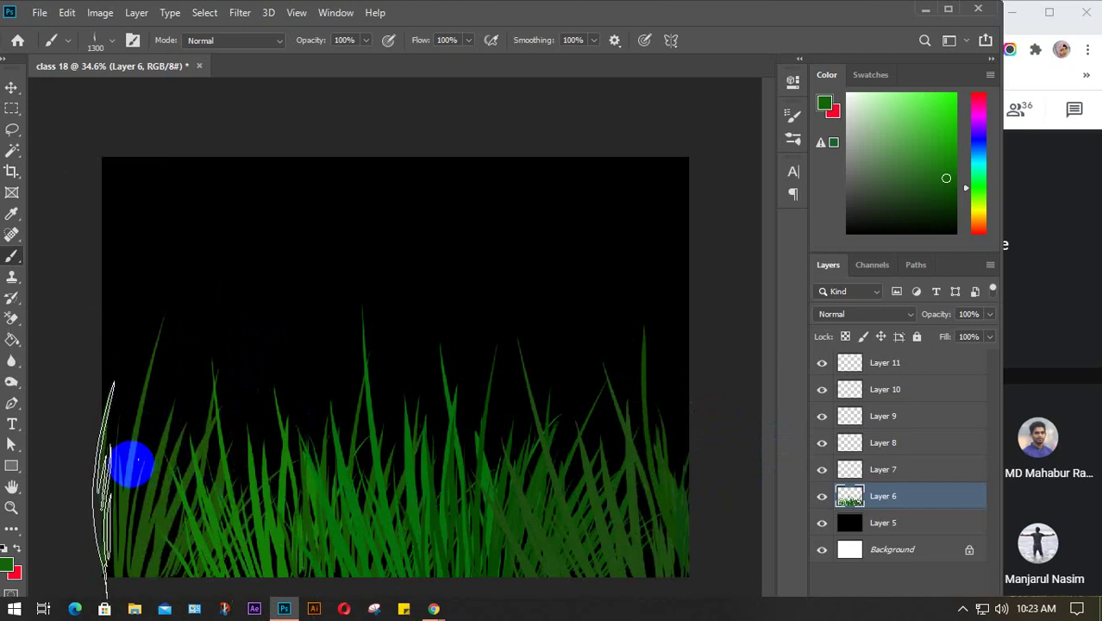
{"action": "mouse_move", "coordinate": [163, 416]}
{"action": "left_mouse_down"}
{"action": "mouse_move", "coordinate": [236, 389]}
{"action": "mouse_move", "coordinate": [265, 486]}
{"action": "mouse_move", "coordinate": [286, 513]}
{"action": "mouse_move", "coordinate": [365, 540]}
{"action": "mouse_move", "coordinate": [666, 552]}
{"action": "left_mouse_up"}
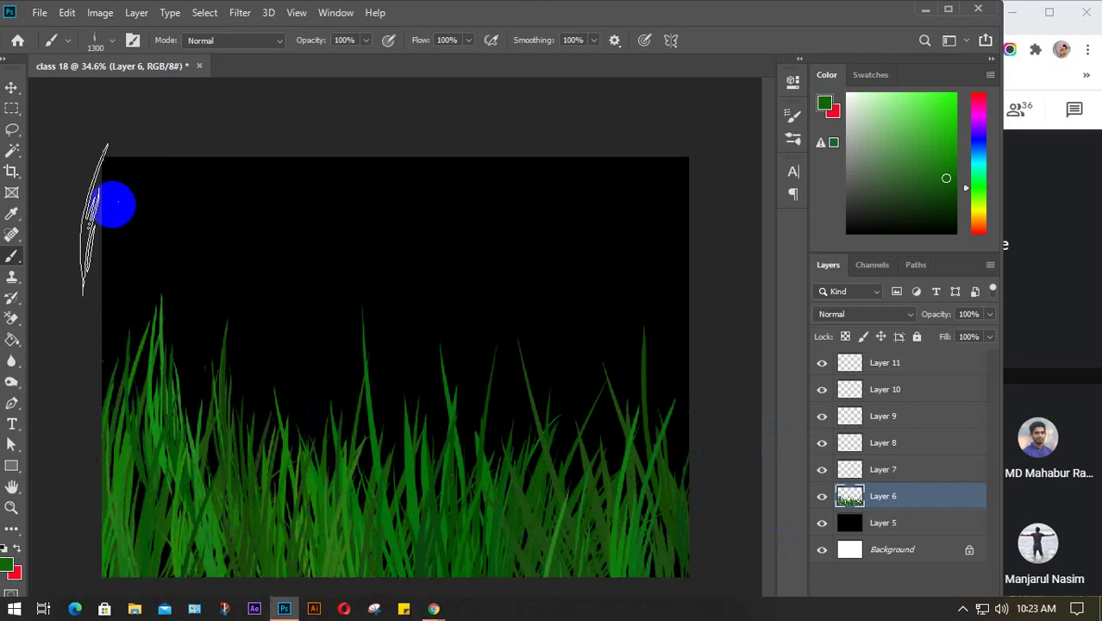
- Try grass brush presets 13, 12, 7 and 8, and pick preset 4 for painting
{"action": "left_click", "coordinate": [112, 40]}
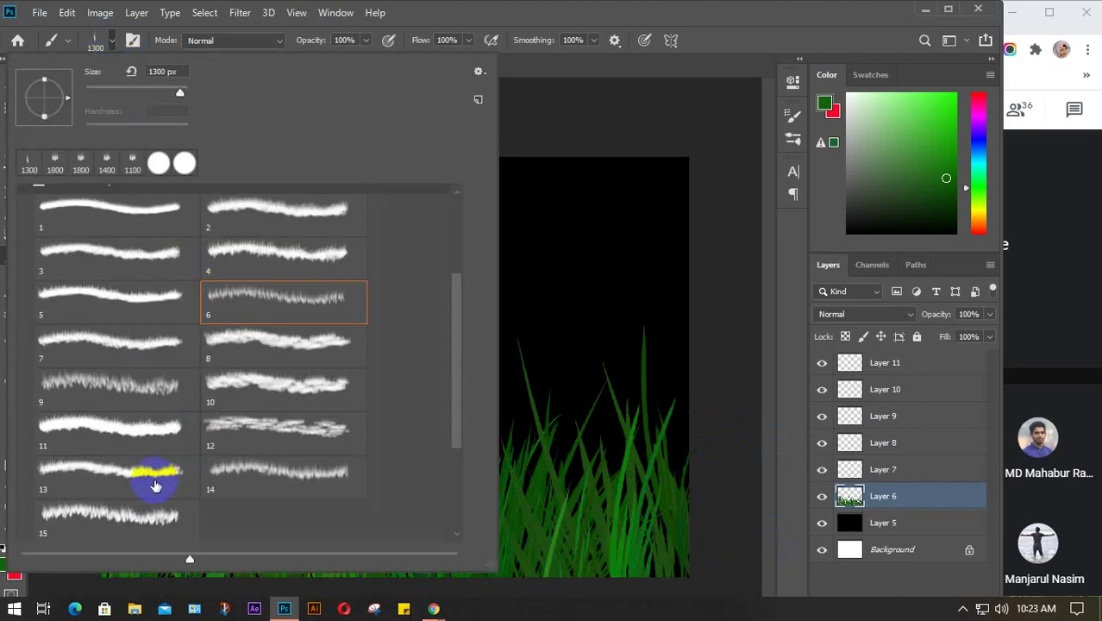
{"action": "left_click", "coordinate": [129, 470]}
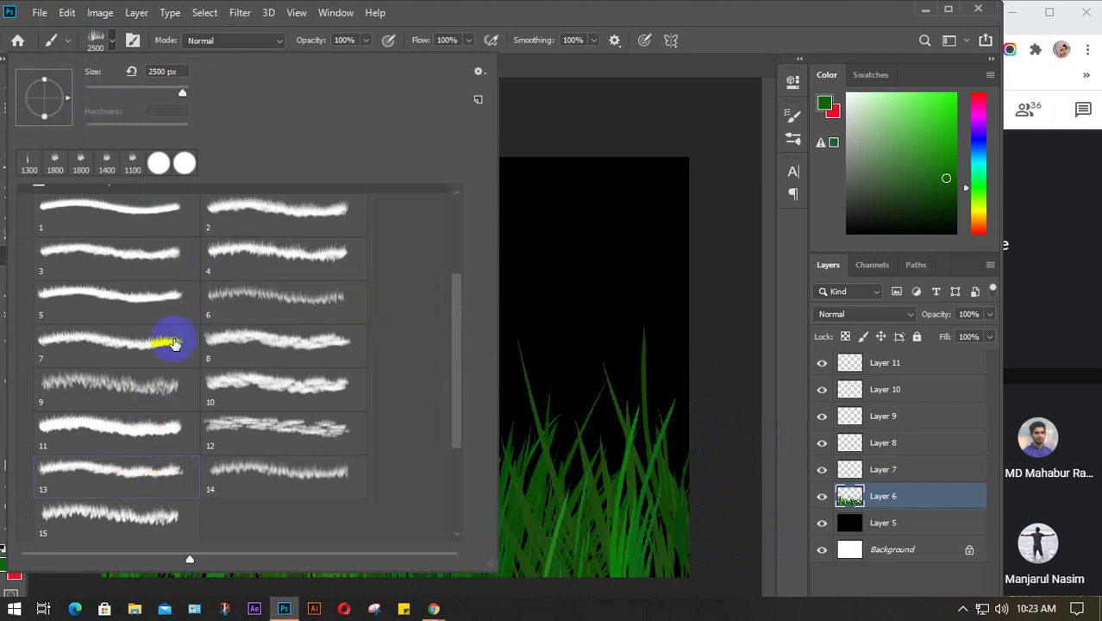
{"action": "left_click", "coordinate": [258, 440]}
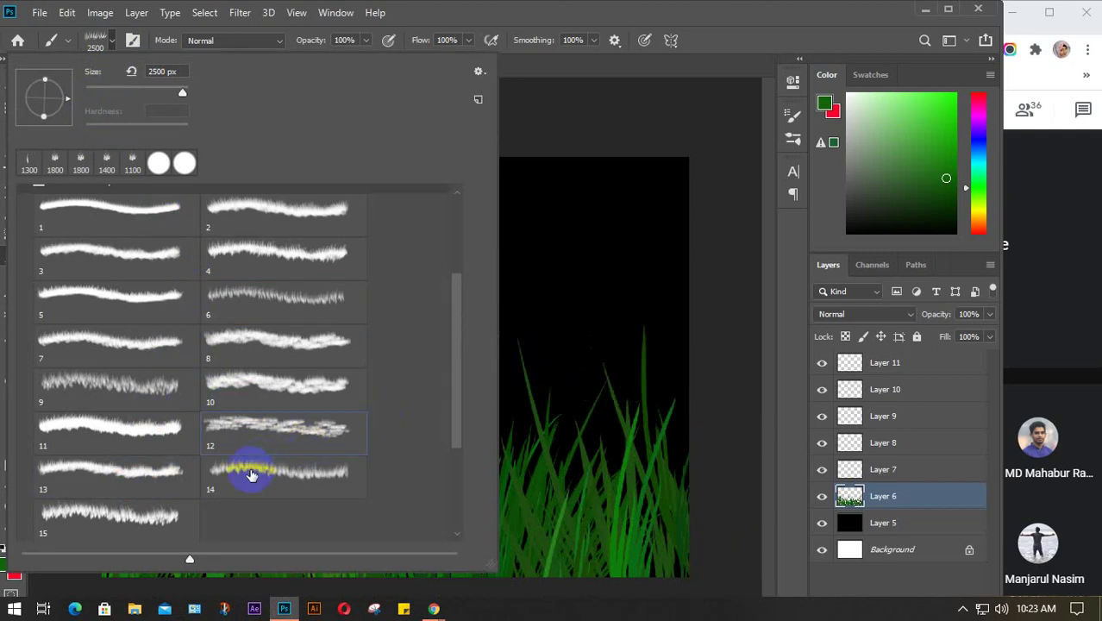
{"action": "left_click", "coordinate": [111, 340]}
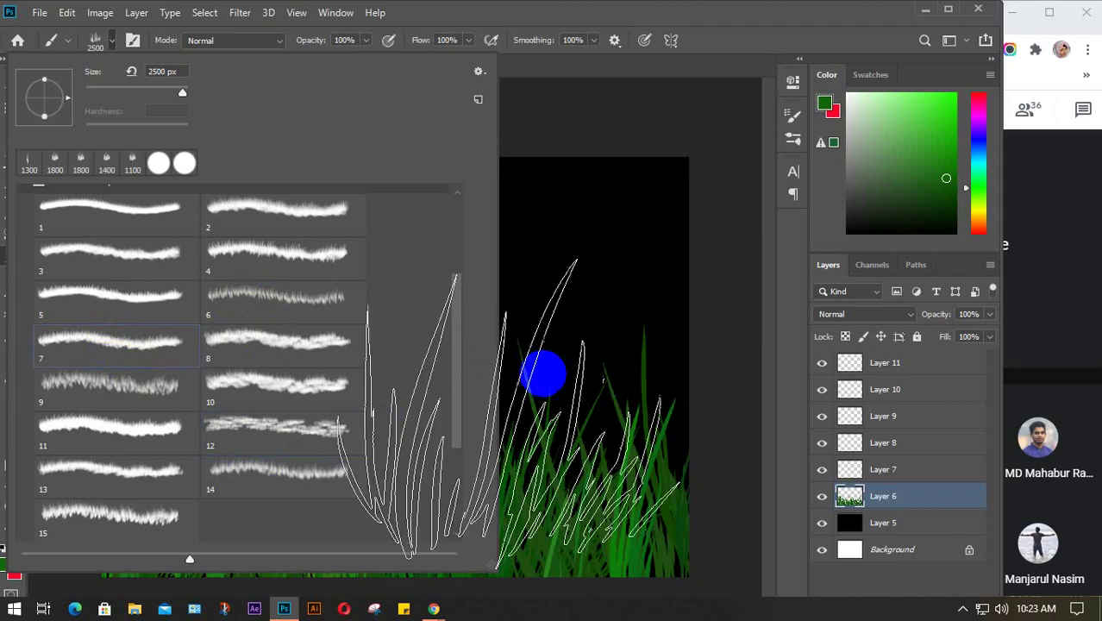
{"action": "left_click", "coordinate": [305, 340]}
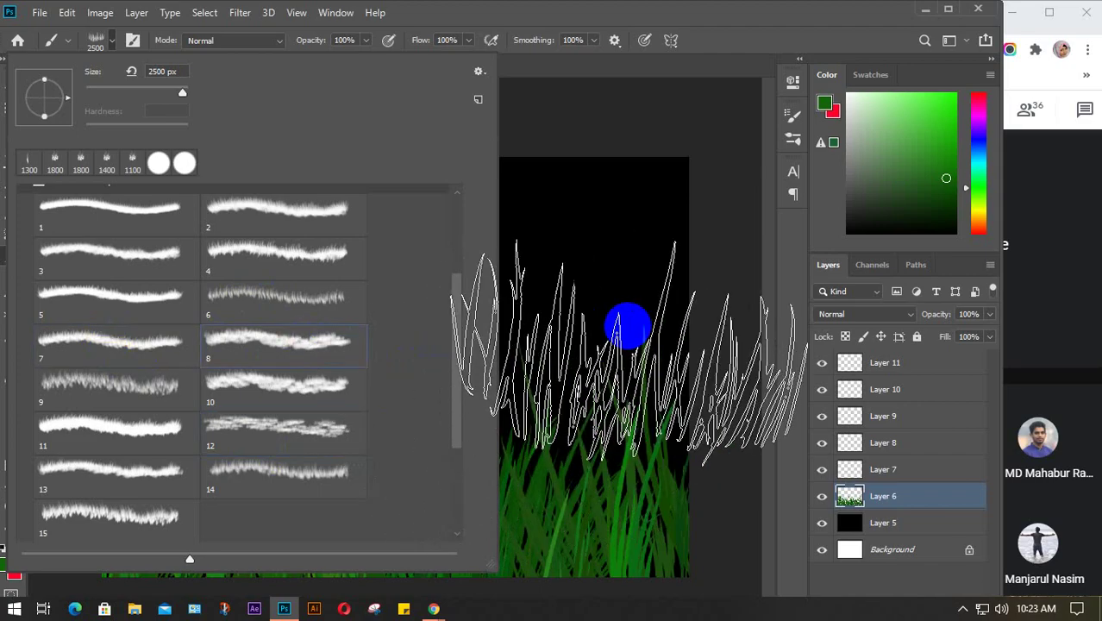
{"action": "left_click", "coordinate": [250, 248]}
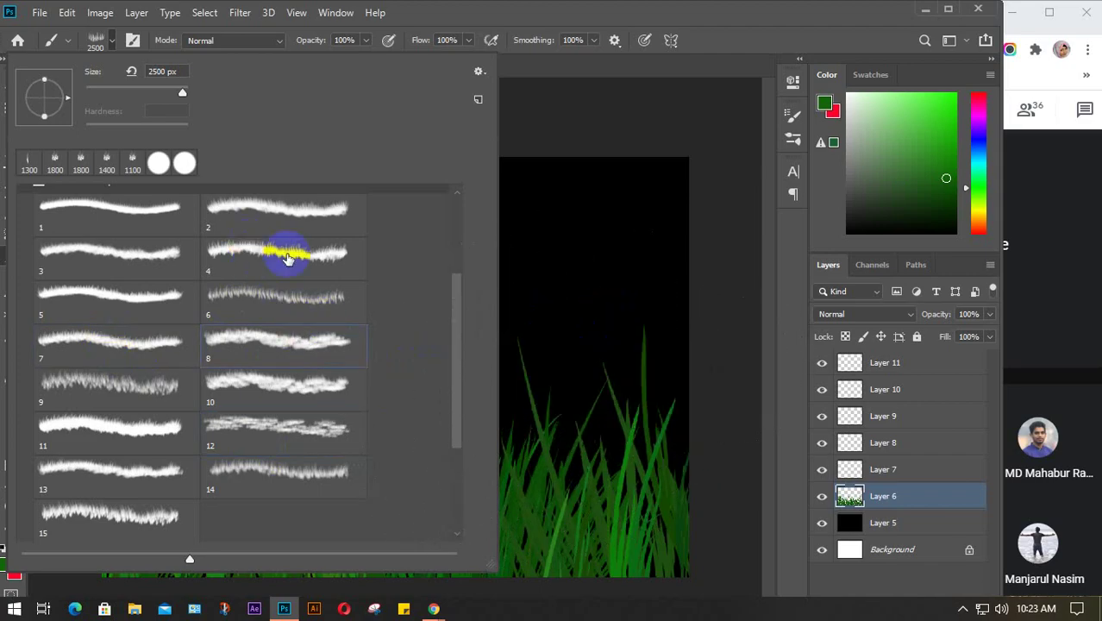
{"action": "left_click", "coordinate": [112, 43]}
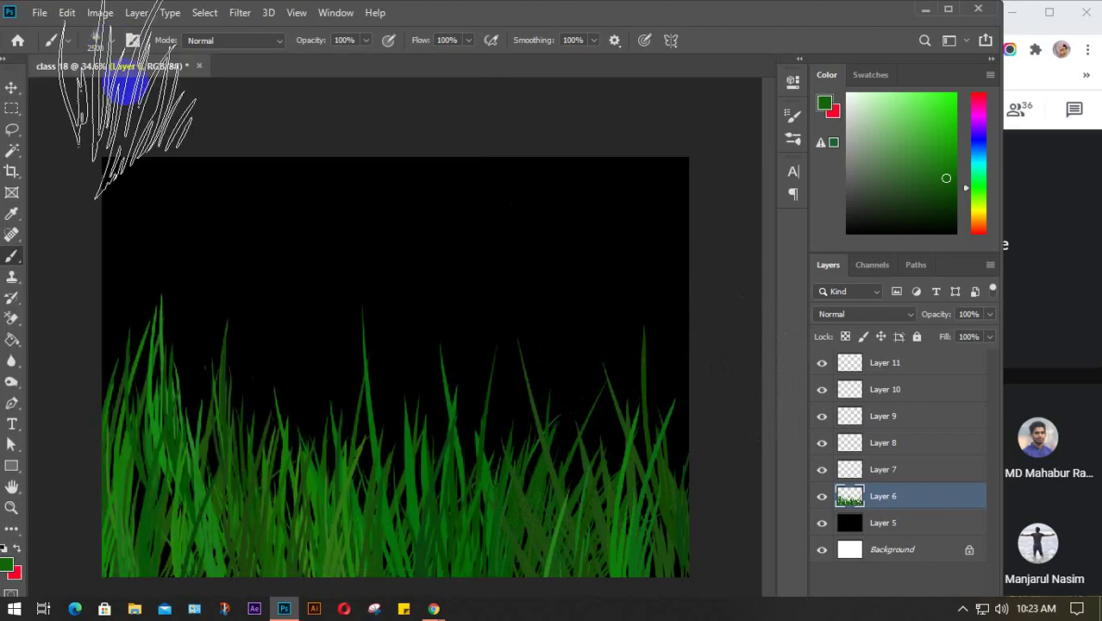
- Paint tall grass along the left side of the canvas at 3100 px, and reduce the brush size to 2400 px
{"action": "key", "text": "bracketleft"}
{"action": "key", "text": "bracketright"}
{"action": "key", "text": "bracketright"}
{"action": "key", "text": "bracketright"}
{"action": "key", "text": "bracketright"}
{"action": "key", "text": "bracketright"}
{"action": "key", "text": "bracketright"}
{"action": "key", "text": "bracketright"}
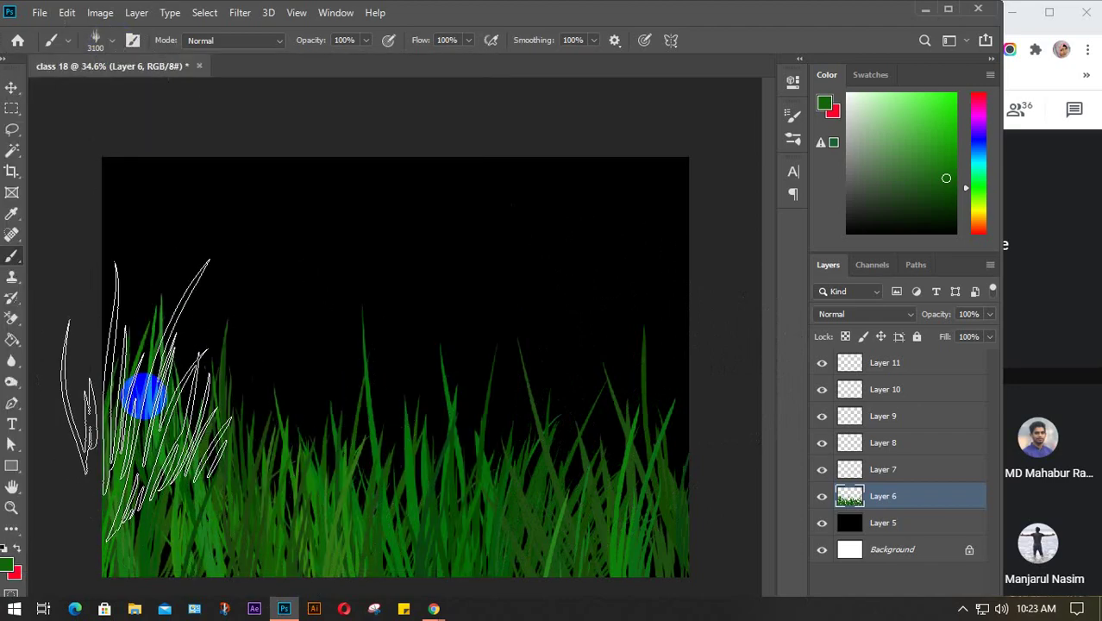
{"action": "mouse_move", "coordinate": [86, 319]}
{"action": "left_mouse_down"}
{"action": "mouse_move", "coordinate": [136, 493]}
{"action": "mouse_move", "coordinate": [43, 427]}
{"action": "left_mouse_up"}
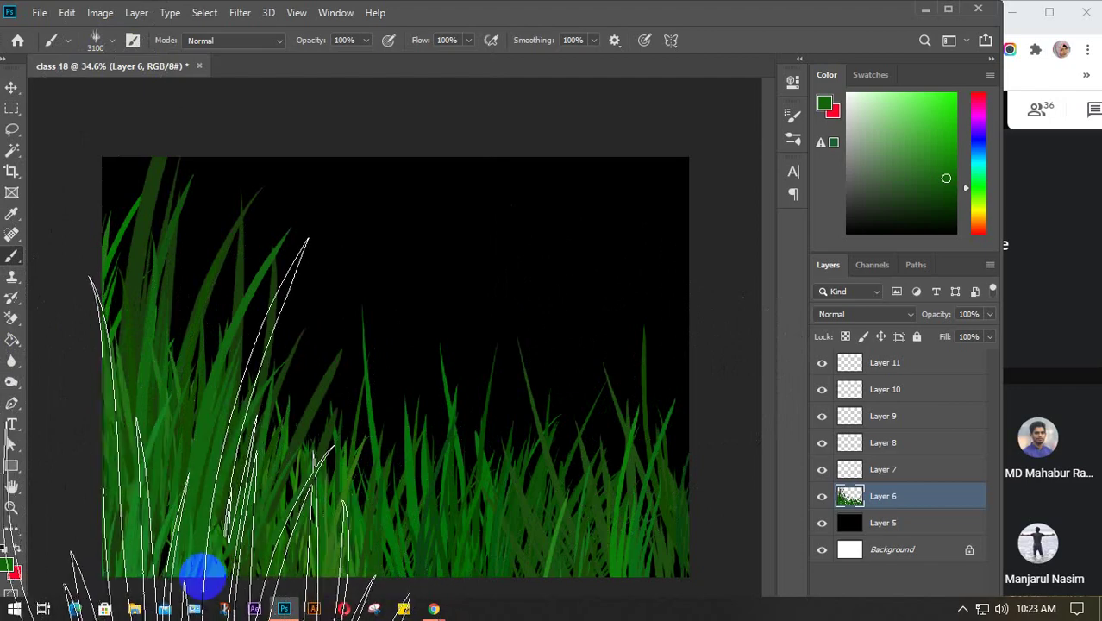
{"action": "key", "text": "bracketleft"}
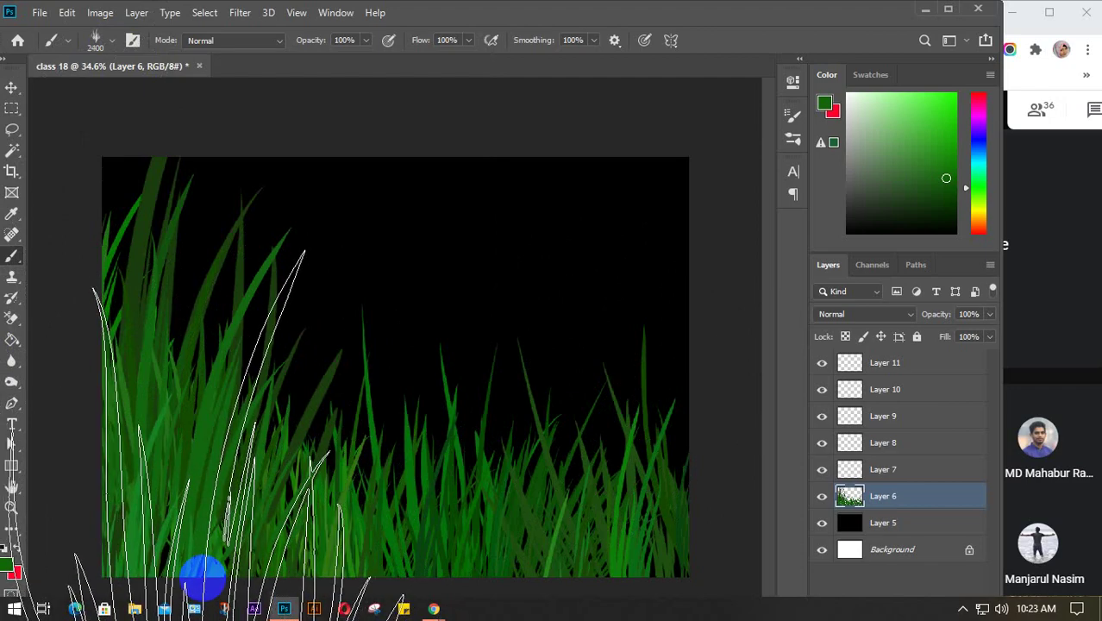
- Add more grass along the lower left of Layer 6, and reduce the grass brush size to 1100 px
{"action": "key", "text": "bracketleft"}
{"action": "key", "text": "bracketleft"}
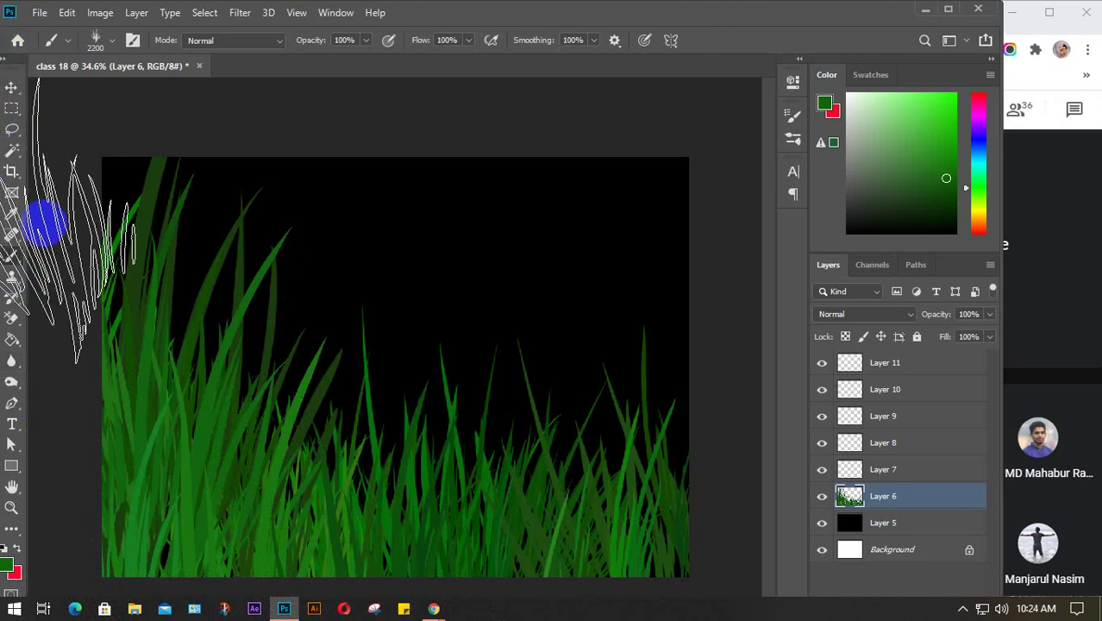
{"action": "key", "text": "bracketleft"}
{"action": "key", "text": "bracketleft"}
{"action": "key", "text": "bracketleft"}
{"action": "key", "text": "bracketleft"}
{"action": "key", "text": "bracketleft"}
{"action": "key", "text": "bracketleft"}
{"action": "key", "text": "bracketleft"}
{"action": "key", "text": "bracketleft"}
{"action": "key", "text": "bracketleft"}
{"action": "key", "text": "bracketleft"}
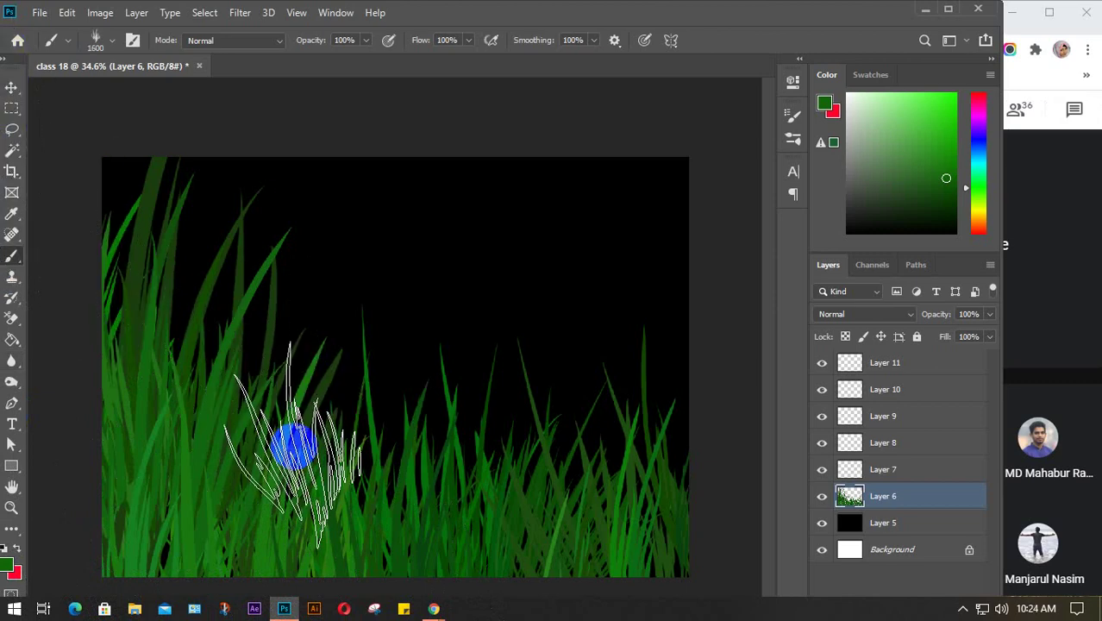
{"action": "key", "text": "bracketleft"}
- Toggle the visibility of Layer 6 off and on to check what the grass layer contains
{"action": "left_click", "coordinate": [870, 496]}
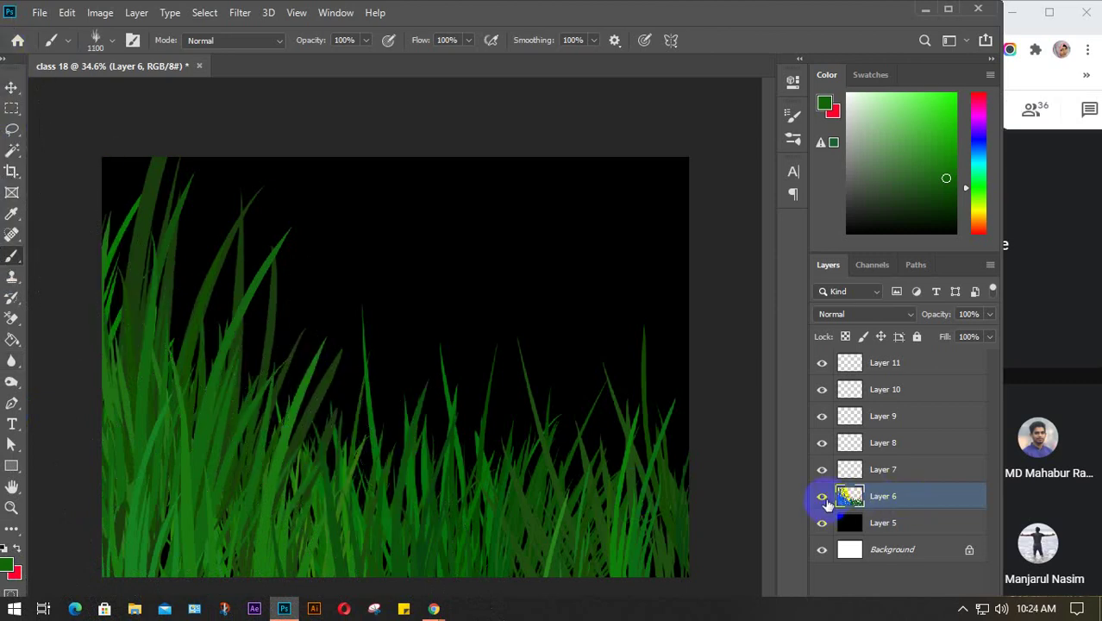
{"action": "left_click", "coordinate": [824, 500]}
{"action": "left_click", "coordinate": [824, 499]}
{"action": "left_click", "coordinate": [823, 500]}
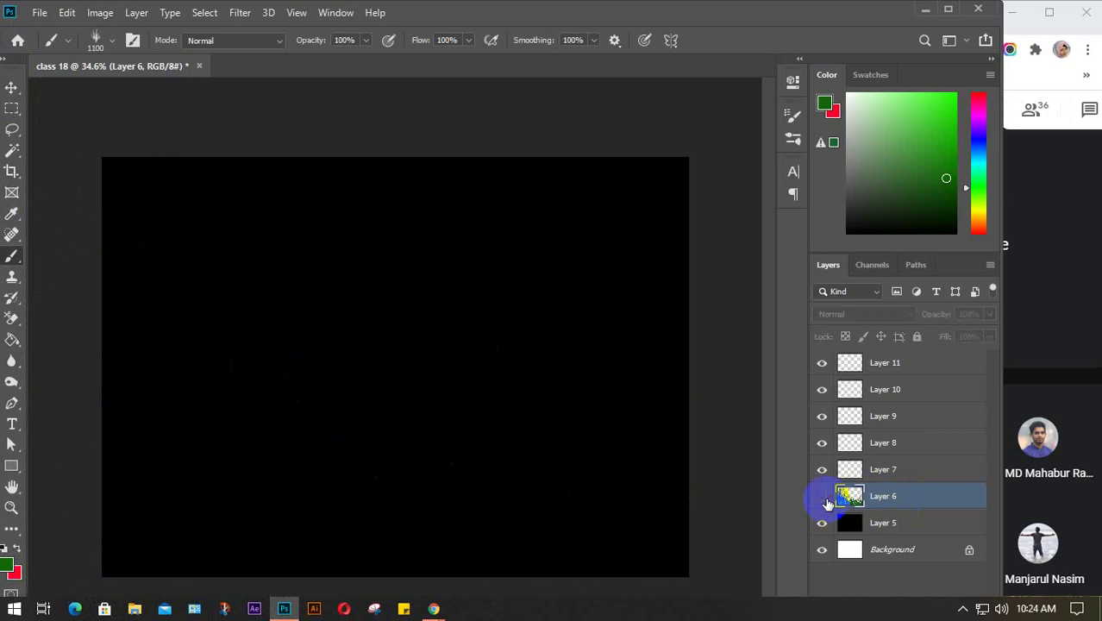
{"action": "left_click", "coordinate": [823, 499]}
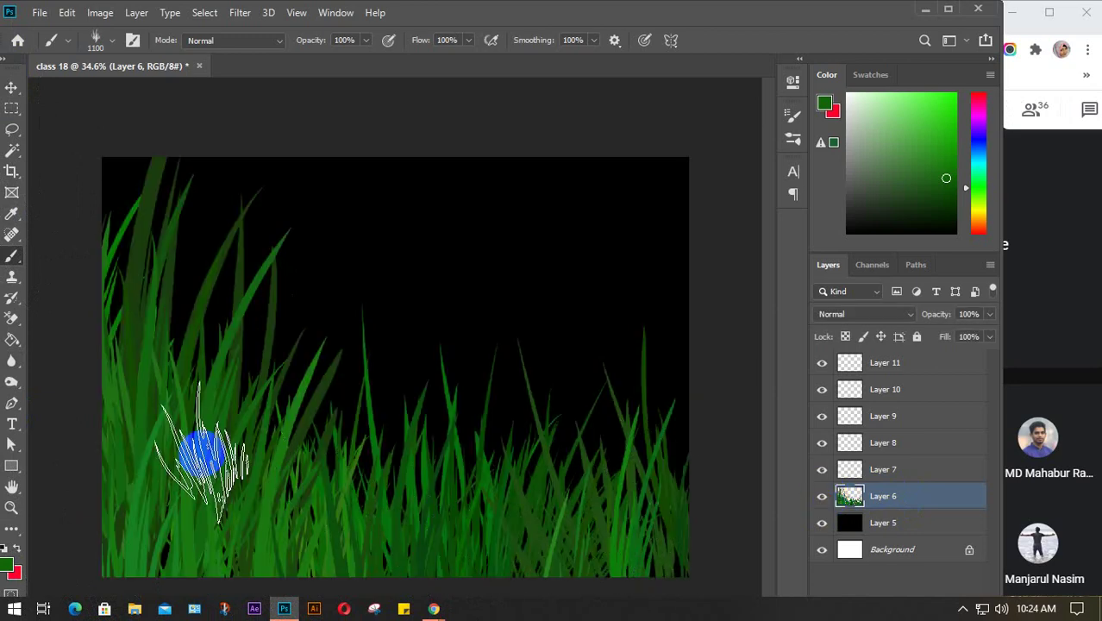
- Select Layer 7 and choose the Soft Round brush from General Brushes at 1200 px
{"action": "left_click", "coordinate": [924, 473]}
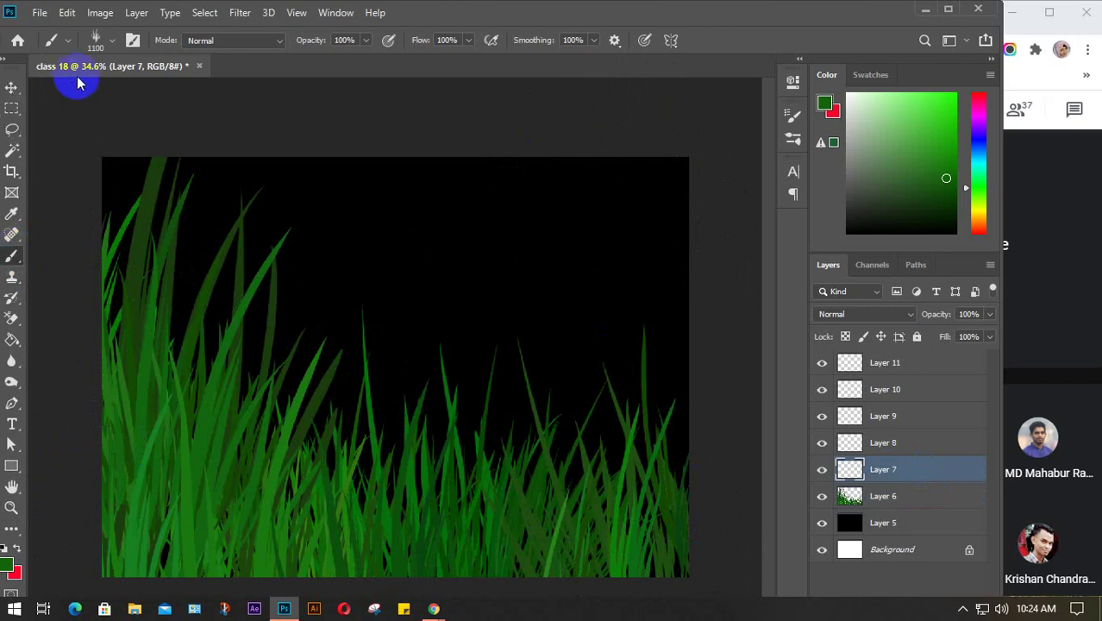
{"action": "left_click", "coordinate": [112, 40]}
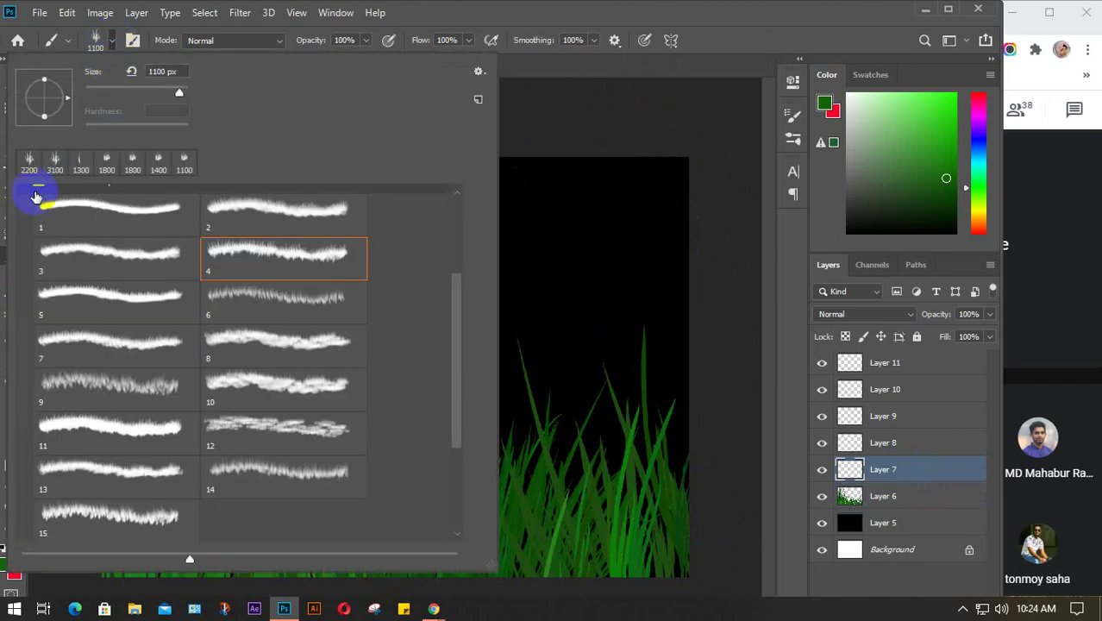
{"action": "scroll", "coordinate": [49, 258], "scroll_direction": "up", "scroll_amount": 3}
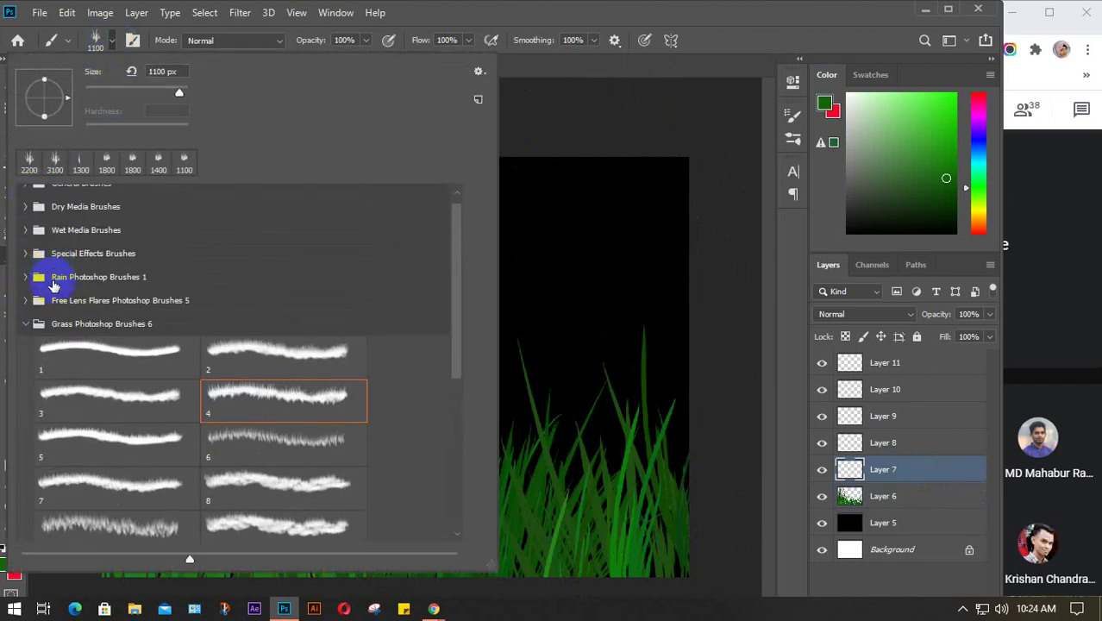
{"action": "left_click", "coordinate": [25, 324]}
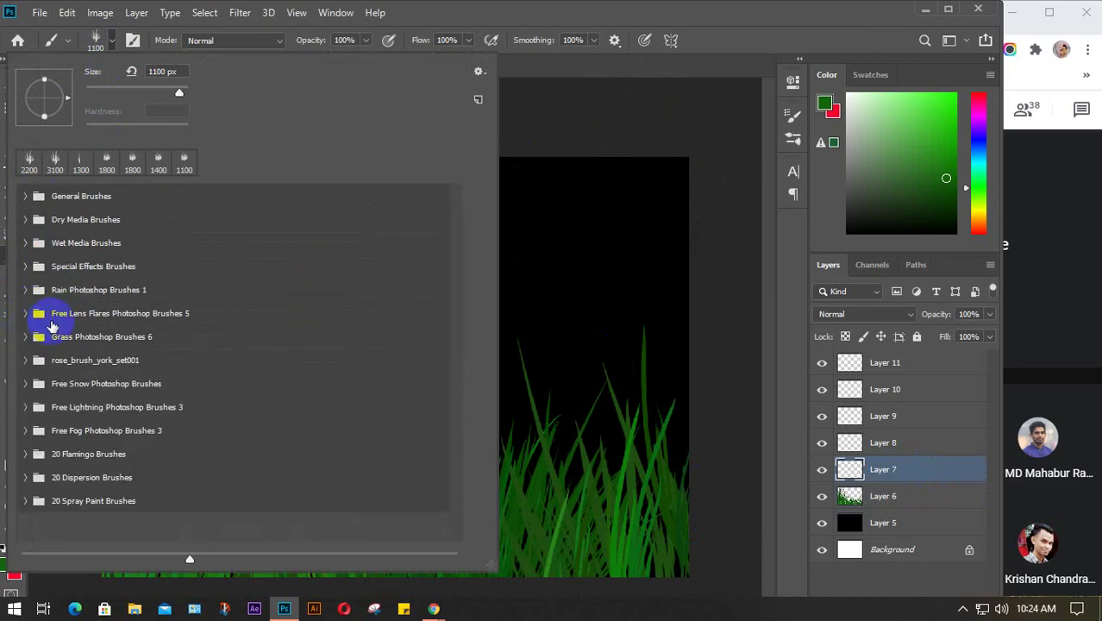
{"action": "left_click", "coordinate": [25, 198]}
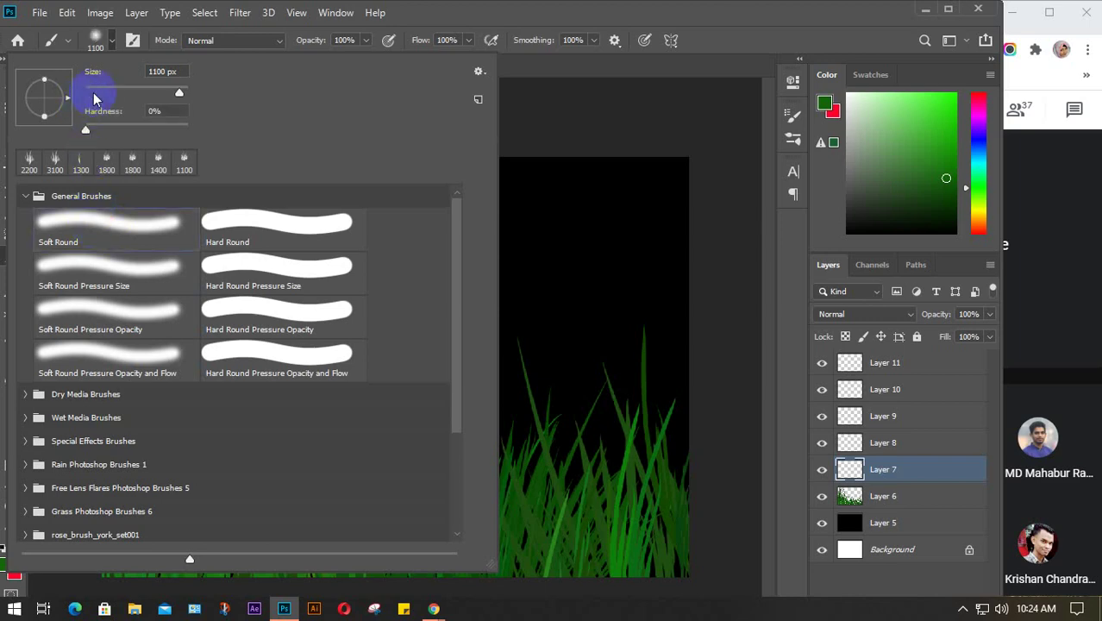
{"action": "left_click", "coordinate": [111, 41]}
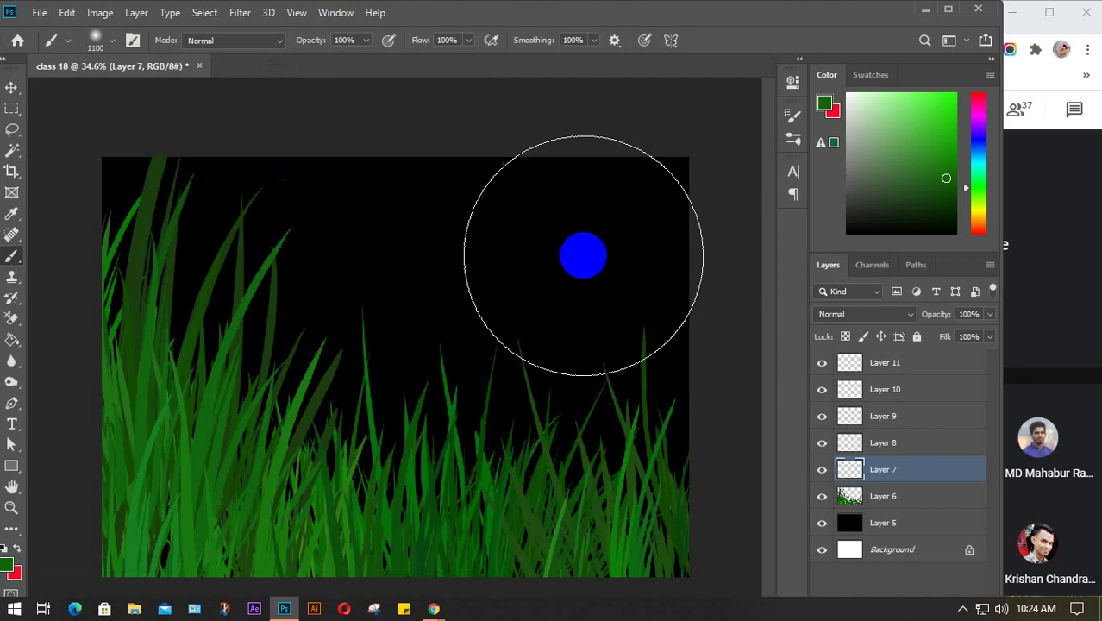
{"action": "key", "text": "bracketright"}
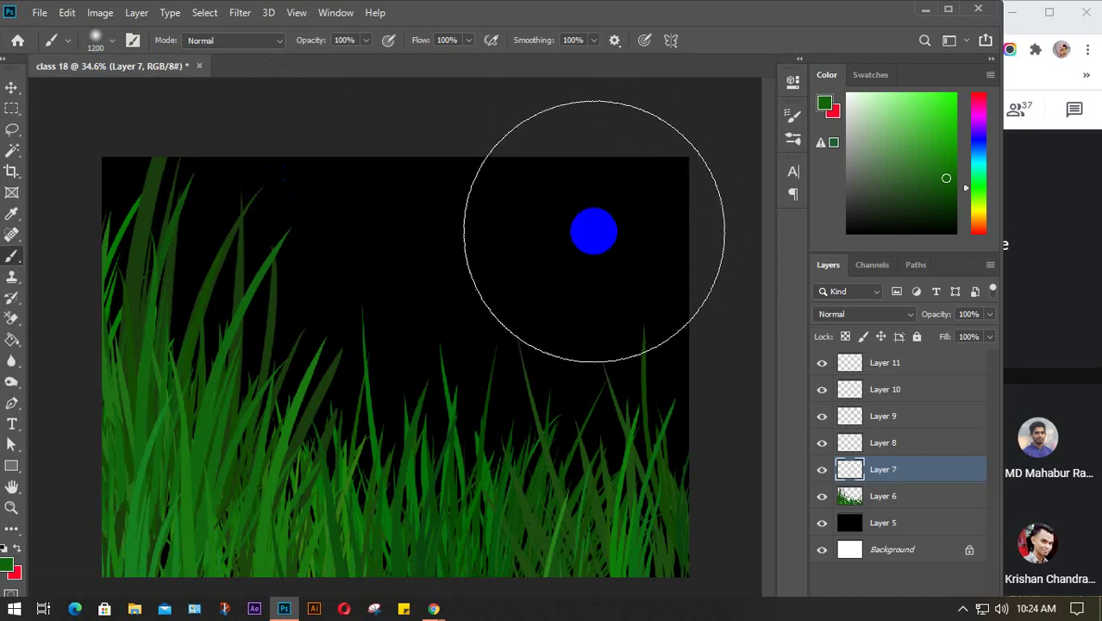
- Undo a green test dab, set the foreground color to white, and paint a soft glow in the upper right of Layer 7
{"action": "left_click", "coordinate": [593, 231]}
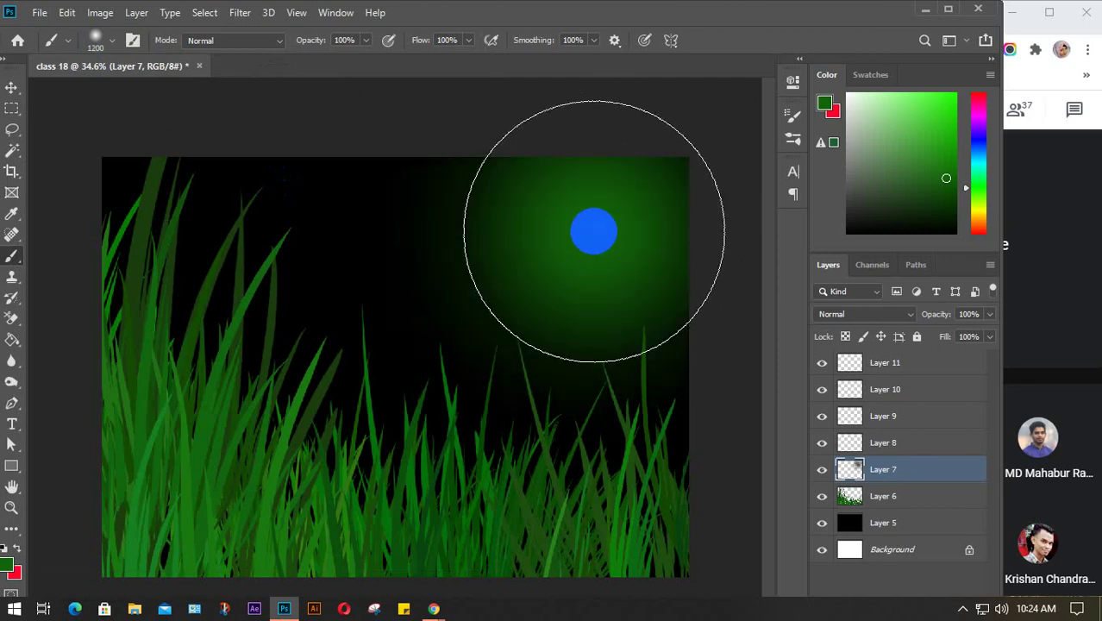
{"action": "key", "text": "ctrl+z"}
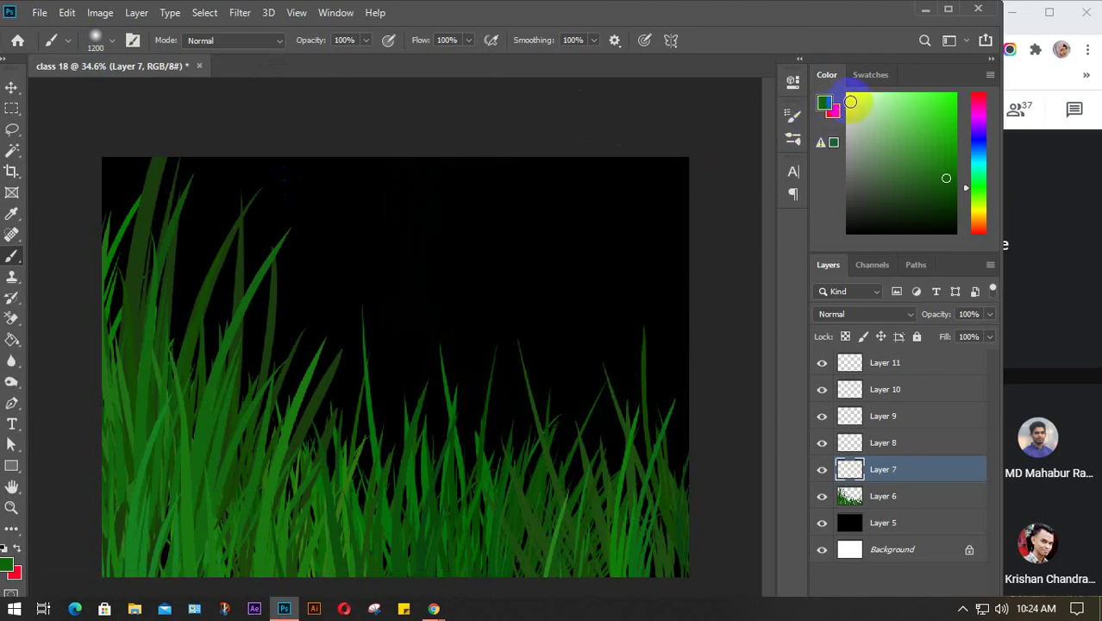
{"action": "left_click_drag", "start_coordinate": [850, 102], "coordinate": [849, 87]}
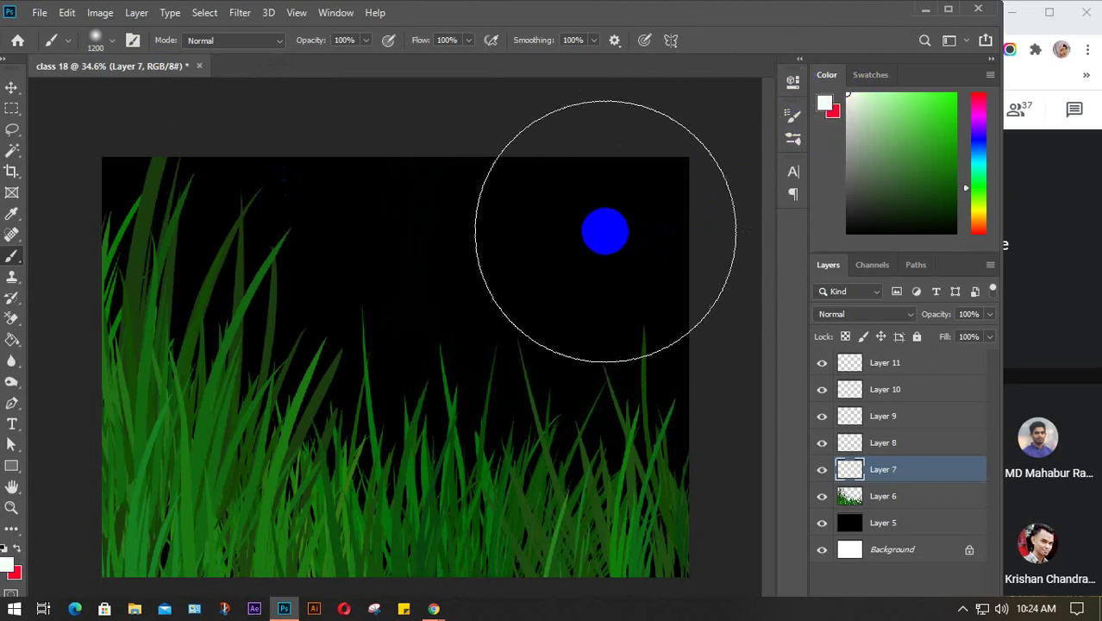
{"action": "left_click", "coordinate": [601, 239]}
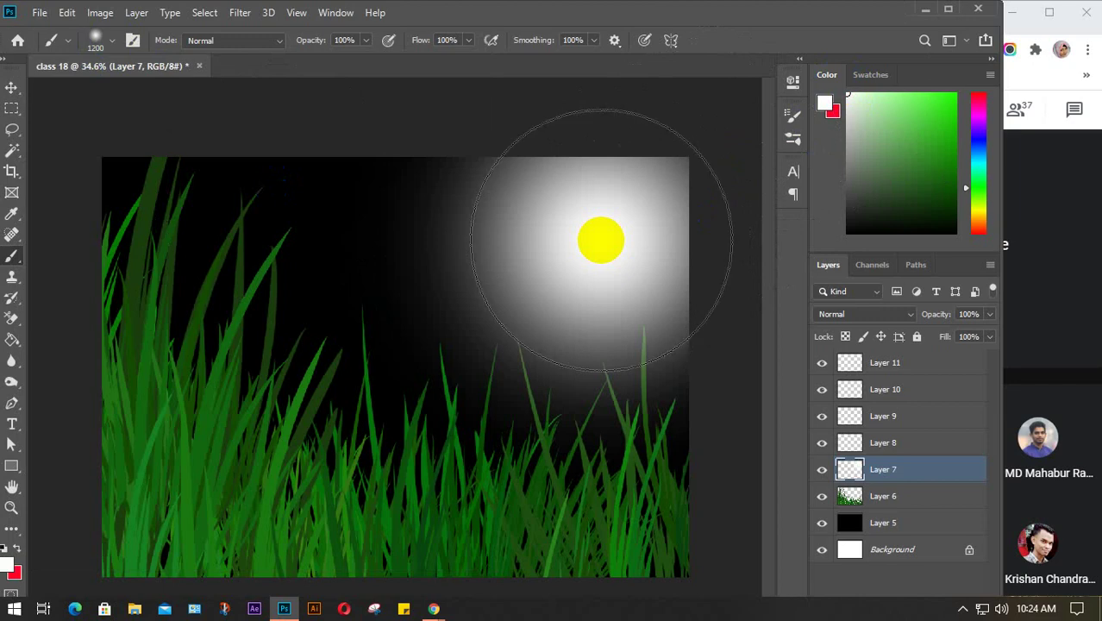
{"action": "left_click", "coordinate": [602, 240]}
{"action": "left_click", "coordinate": [599, 350]}
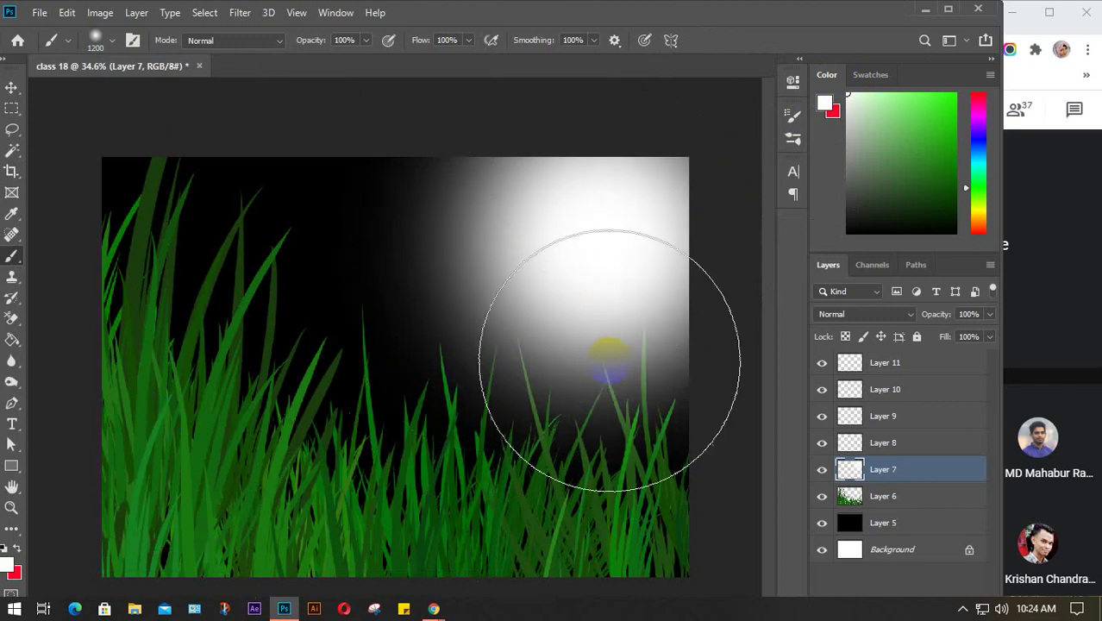
- Switch to the Hard Round brush with 100% hardness and set its size to 800 px
{"action": "left_click", "coordinate": [104, 42]}
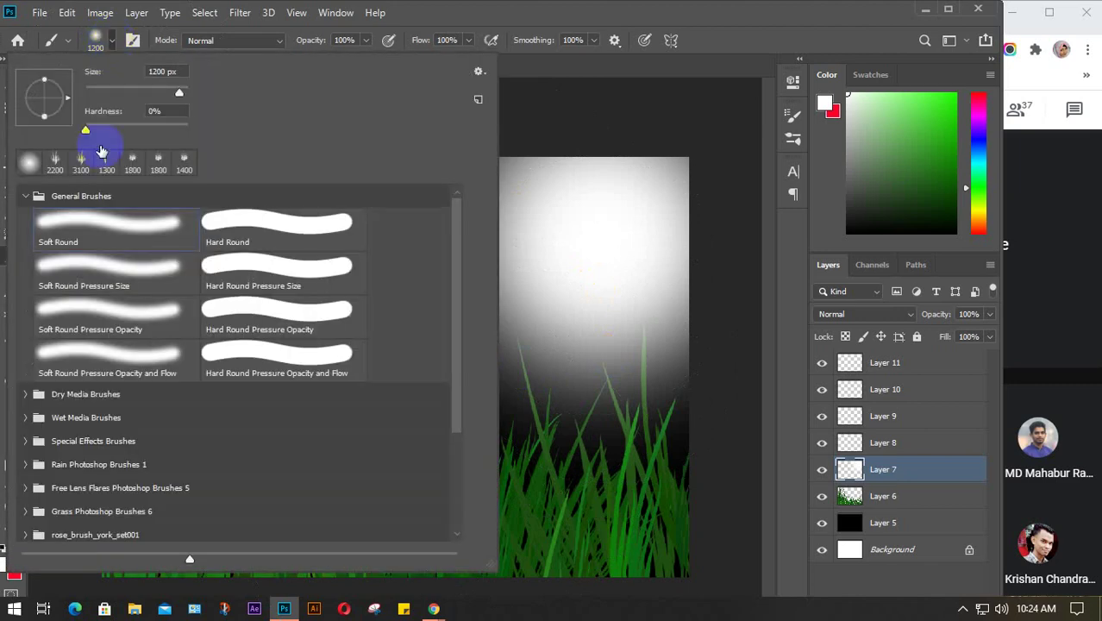
{"action": "left_click", "coordinate": [236, 237]}
{"action": "left_click", "coordinate": [183, 129]}
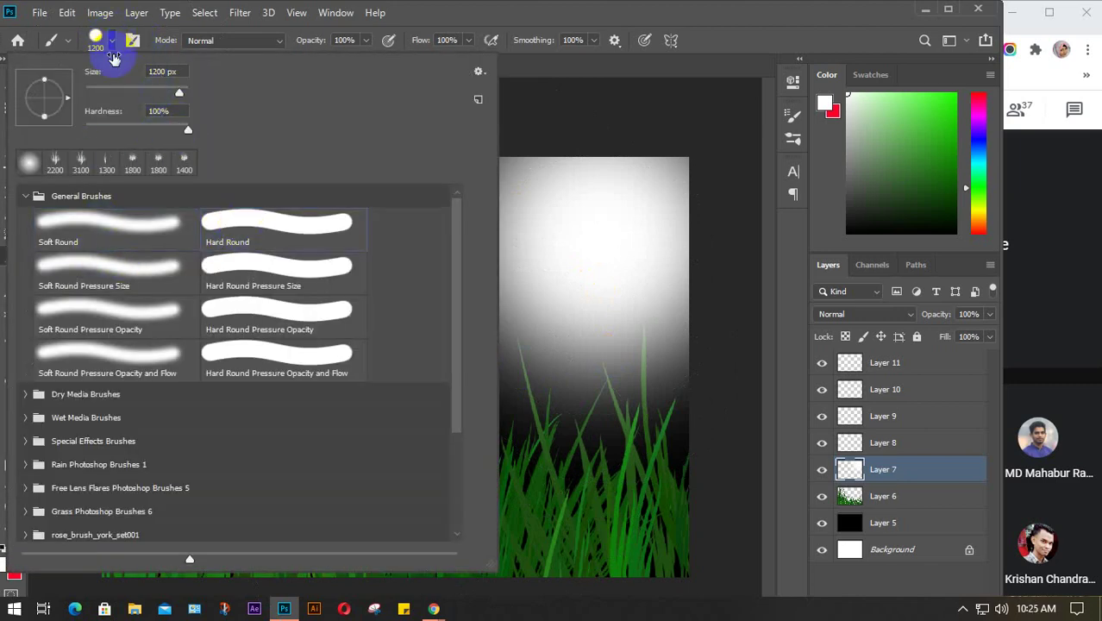
{"action": "left_click", "coordinate": [203, 140]}
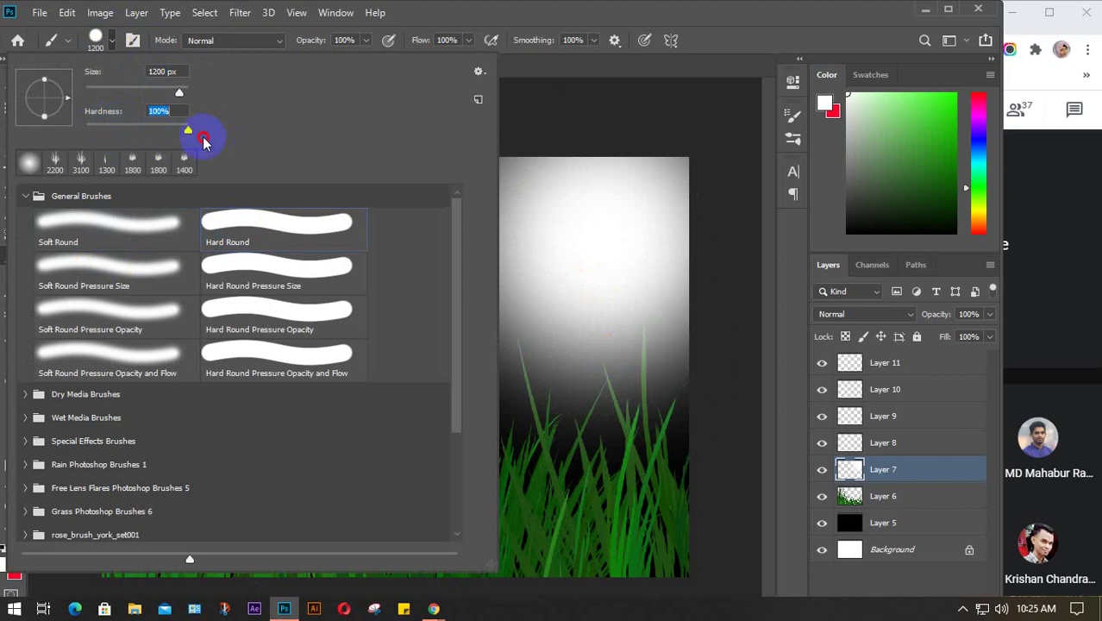
{"action": "left_click", "coordinate": [110, 39]}
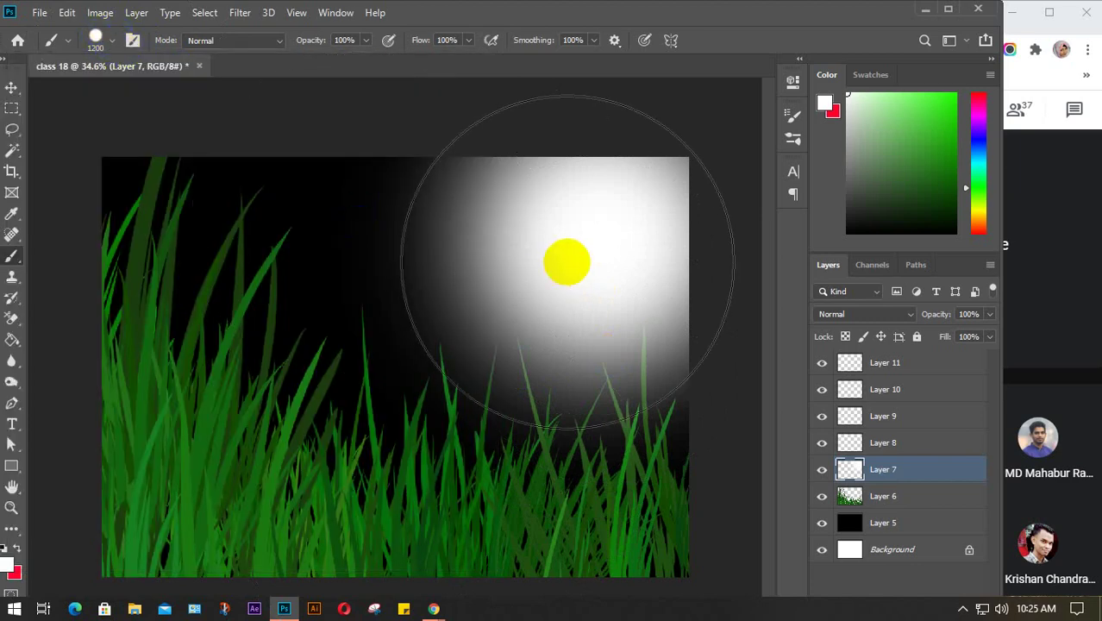
{"action": "key", "text": "bracketleft"}
{"action": "key", "text": "bracketleft"}
{"action": "key", "text": "bracketleft"}
{"action": "key", "text": "bracketleft"}
{"action": "key", "text": "bracketleft"}
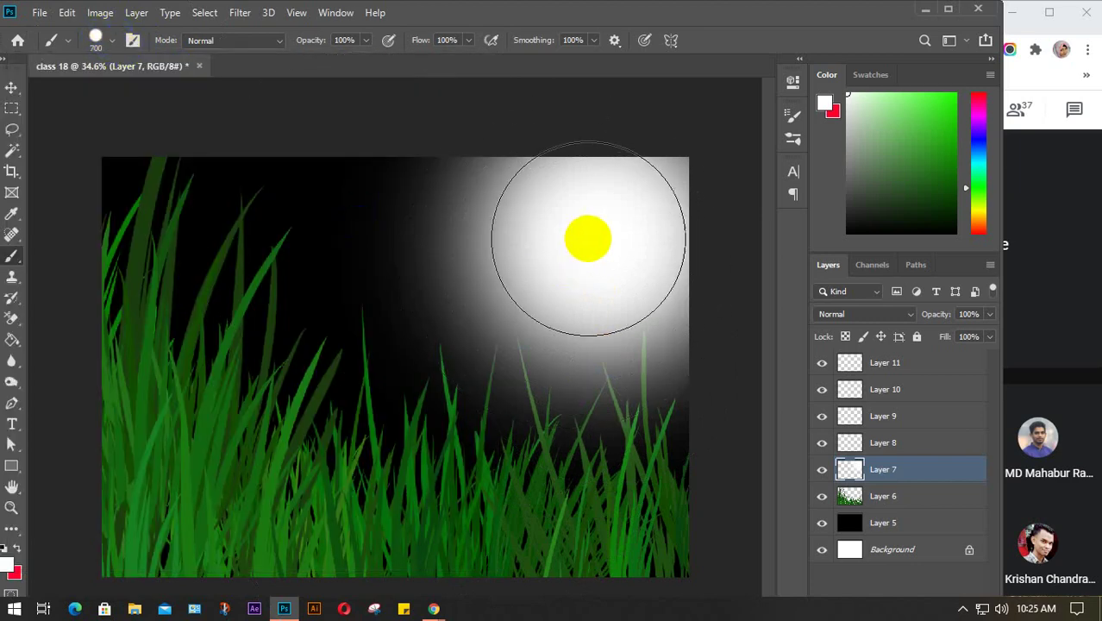
{"action": "key", "text": "bracketleft"}
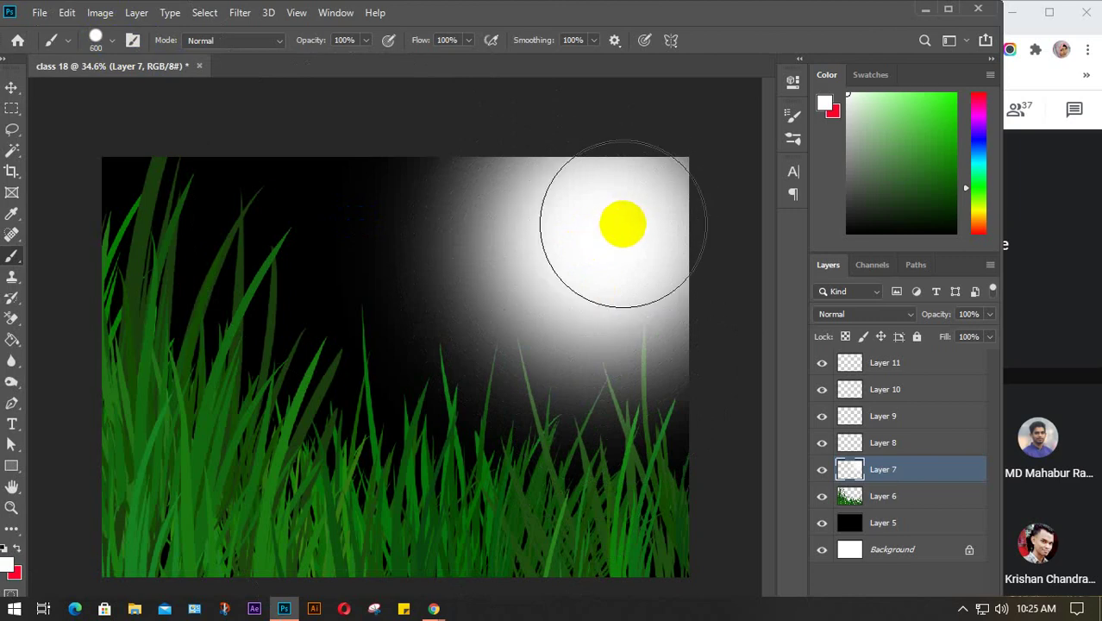
{"action": "key", "text": "bracketright"}
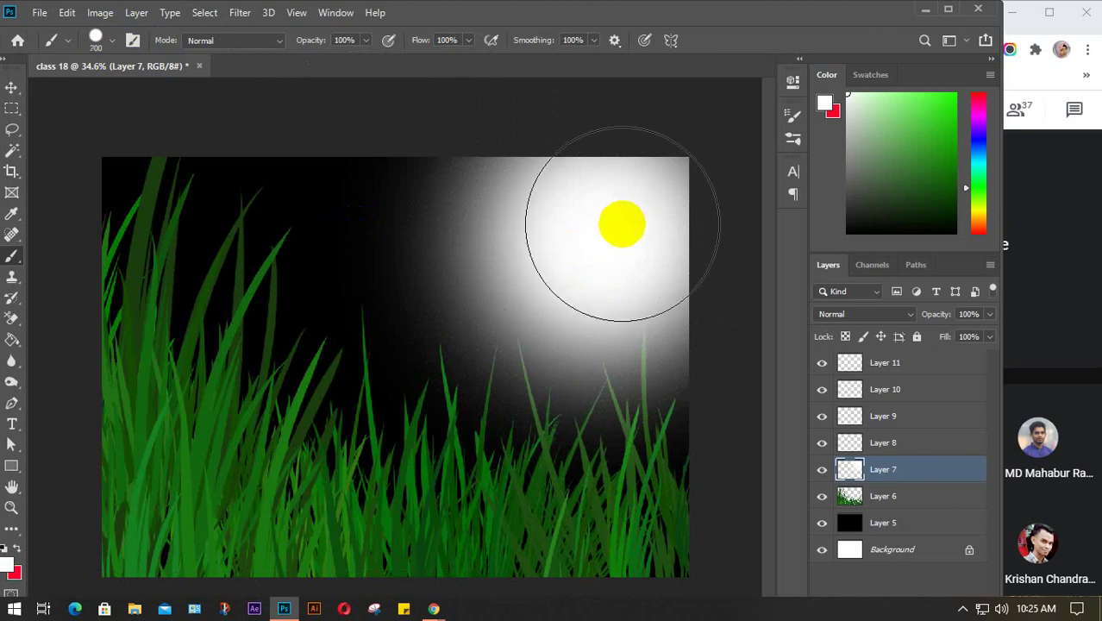
{"action": "key", "text": "bracketright"}
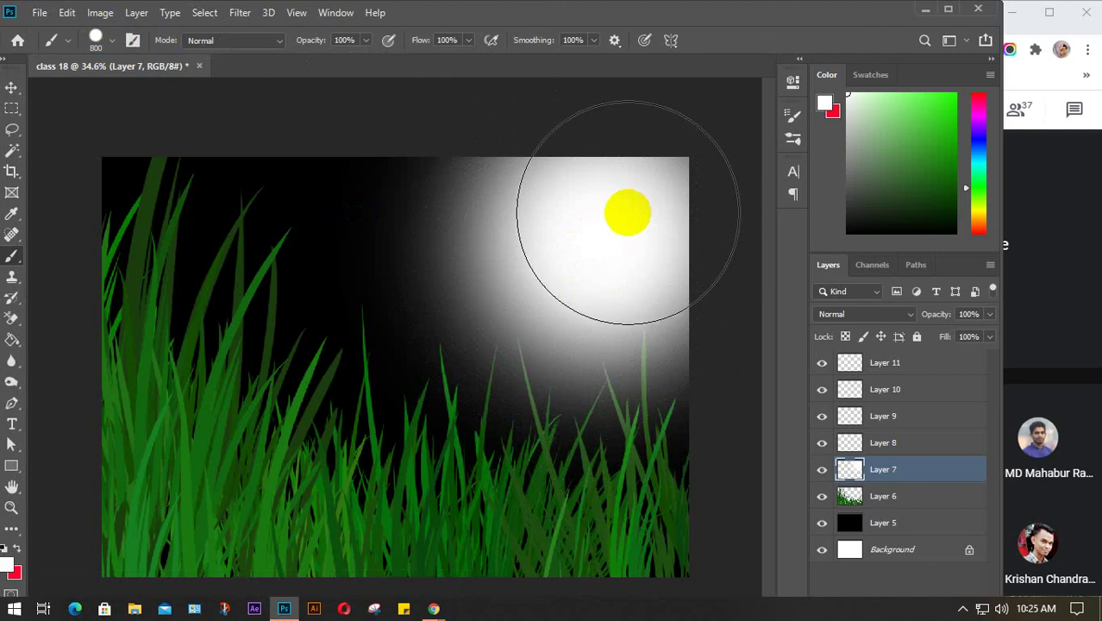
{"action": "left_click", "coordinate": [628, 213]}
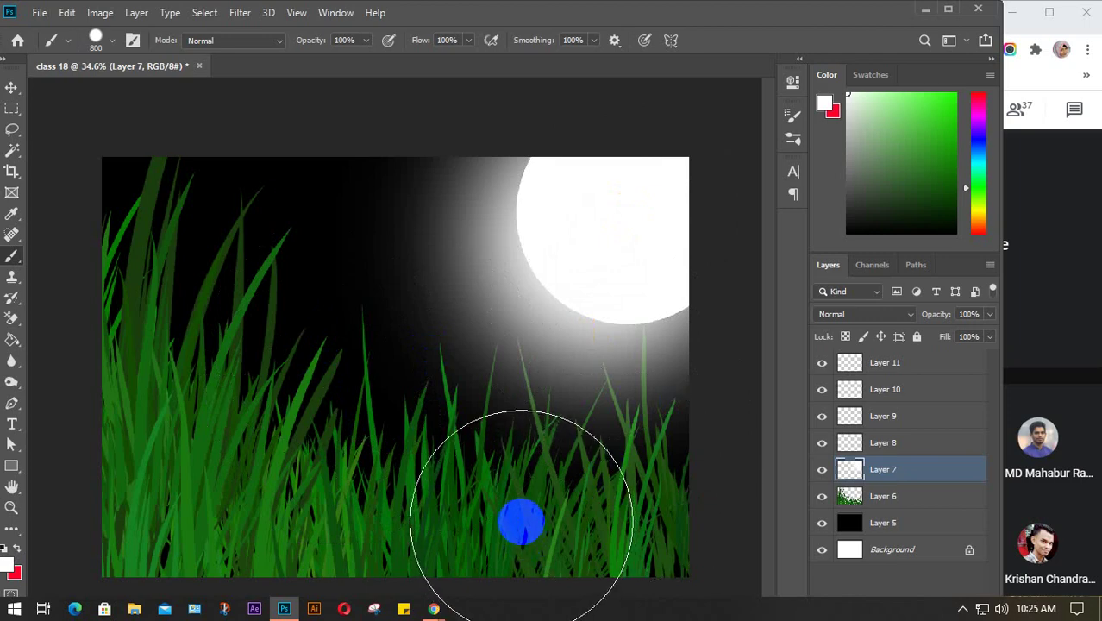
{"action": "key", "text": "super"}
{"action": "key", "text": "Escape"}
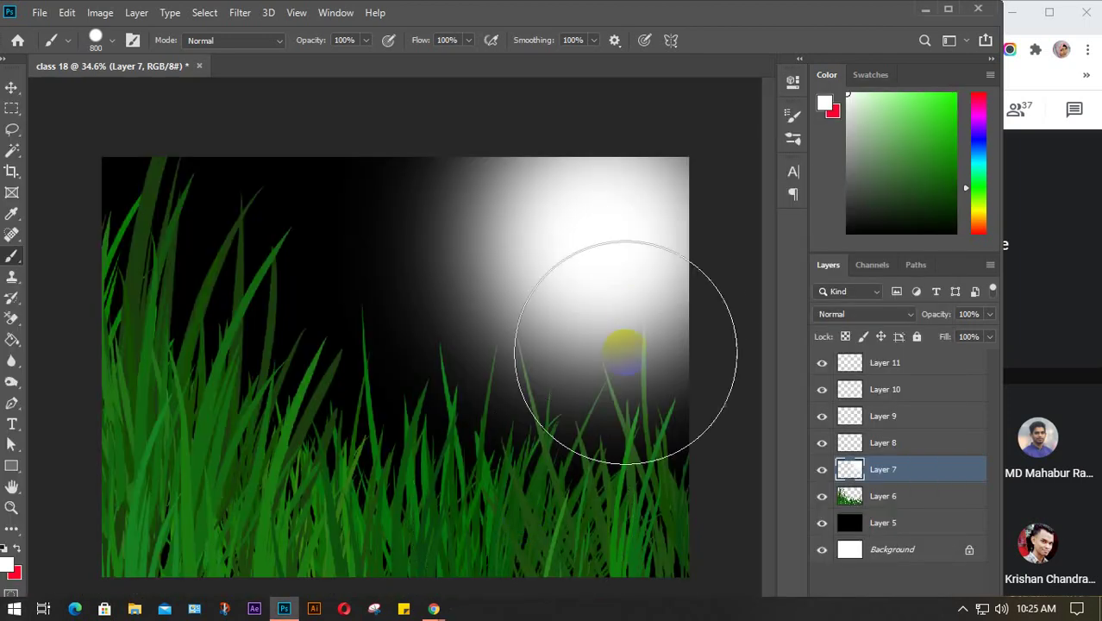
- Stamp a solid white moon disc over the soft glow in the upper right of Layer 7
{"action": "mouse_move", "coordinate": [620, 337]}
{"action": "left_mouse_down"}
{"action": "mouse_move", "coordinate": [679, 208]}
{"action": "mouse_move", "coordinate": [652, 197]}
{"action": "left_mouse_up"}
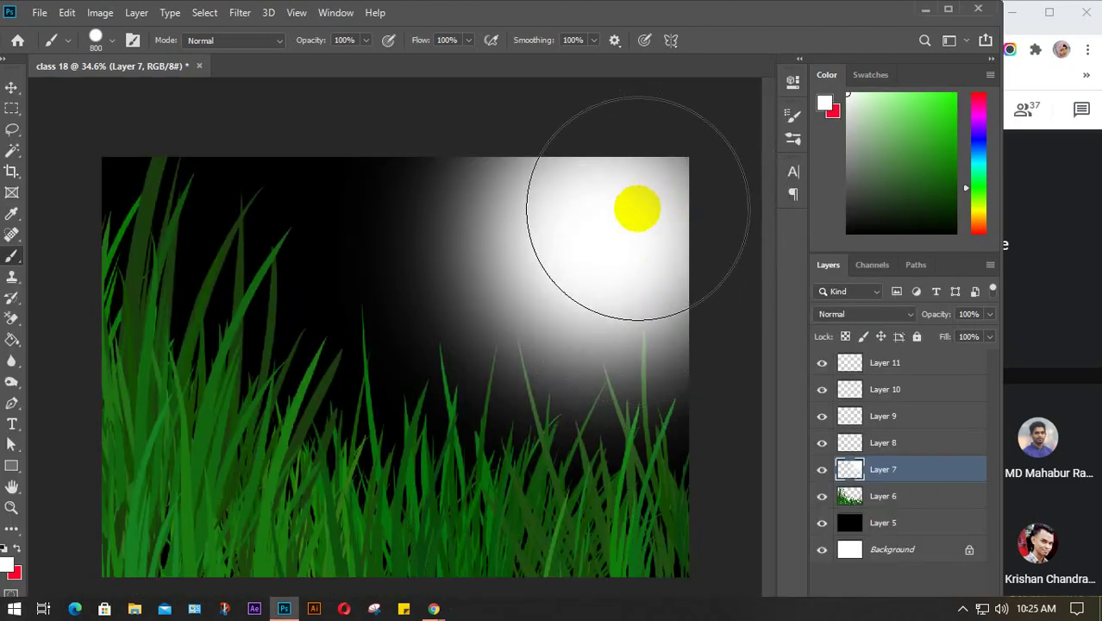
{"action": "left_click", "coordinate": [634, 204]}
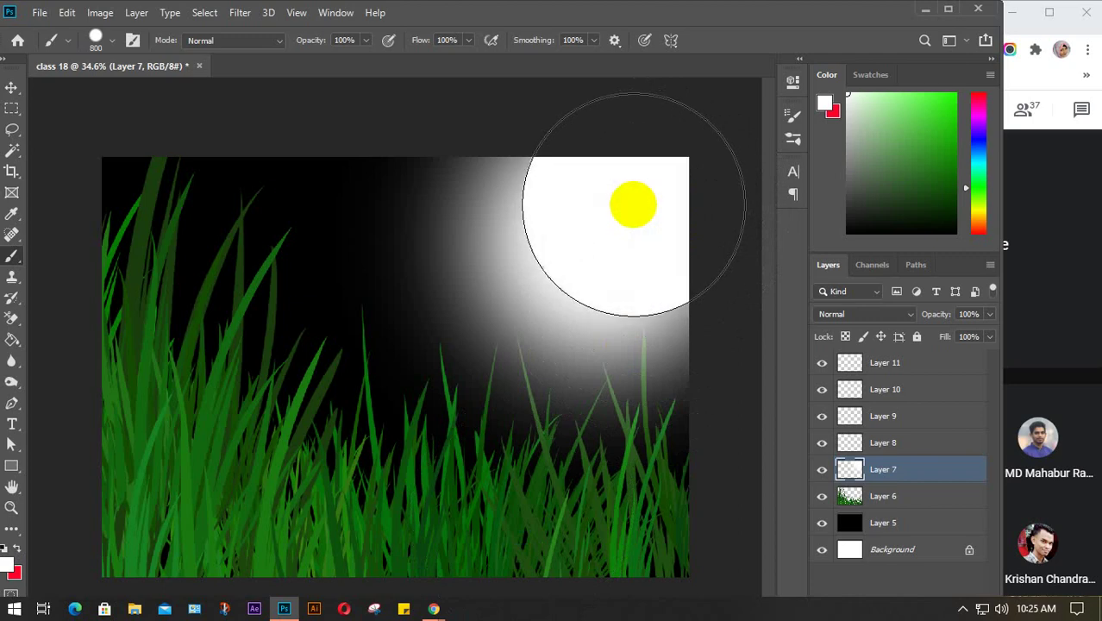
{"action": "key", "text": "v"}
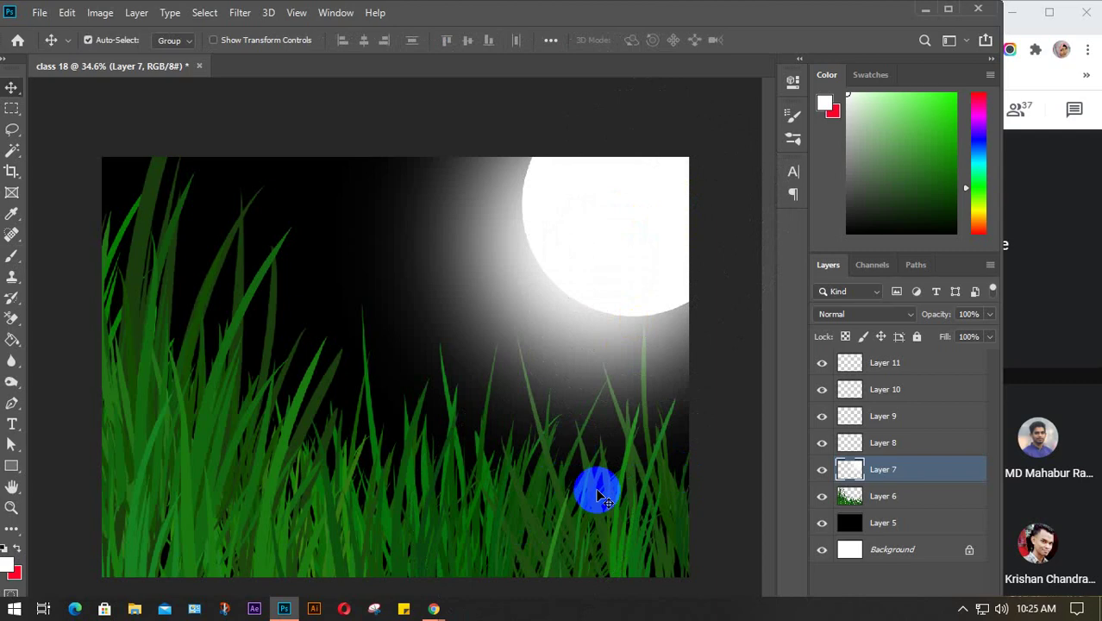
- Select Layer 8, activate the Brush tool, and collapse the General Brushes group in the brush presets
{"action": "left_click", "coordinate": [904, 449]}
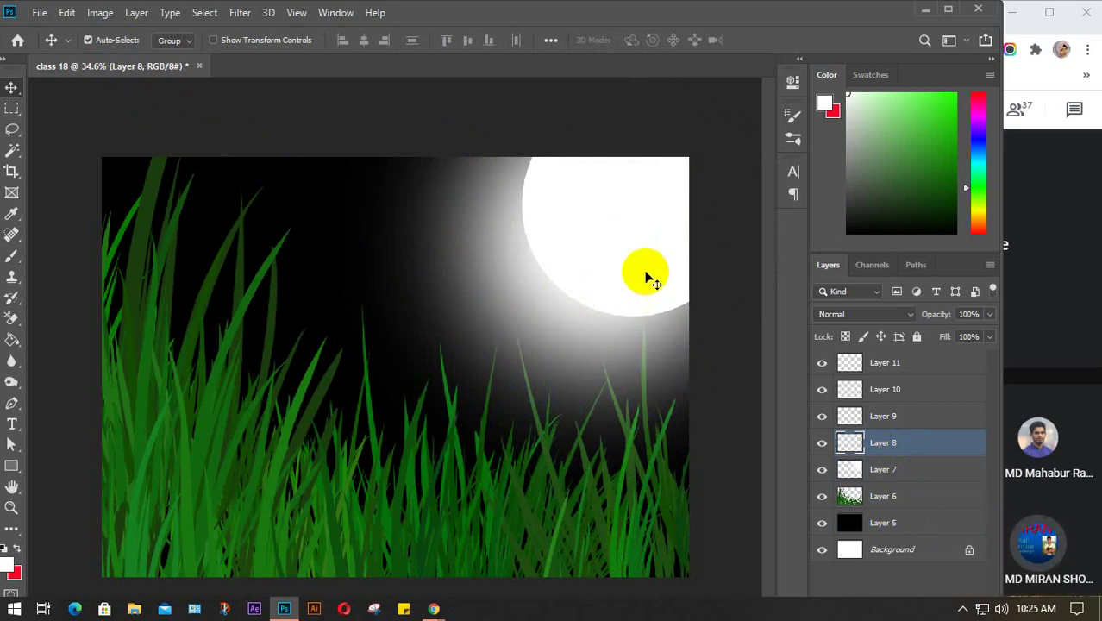
{"action": "left_click", "coordinate": [446, 297]}
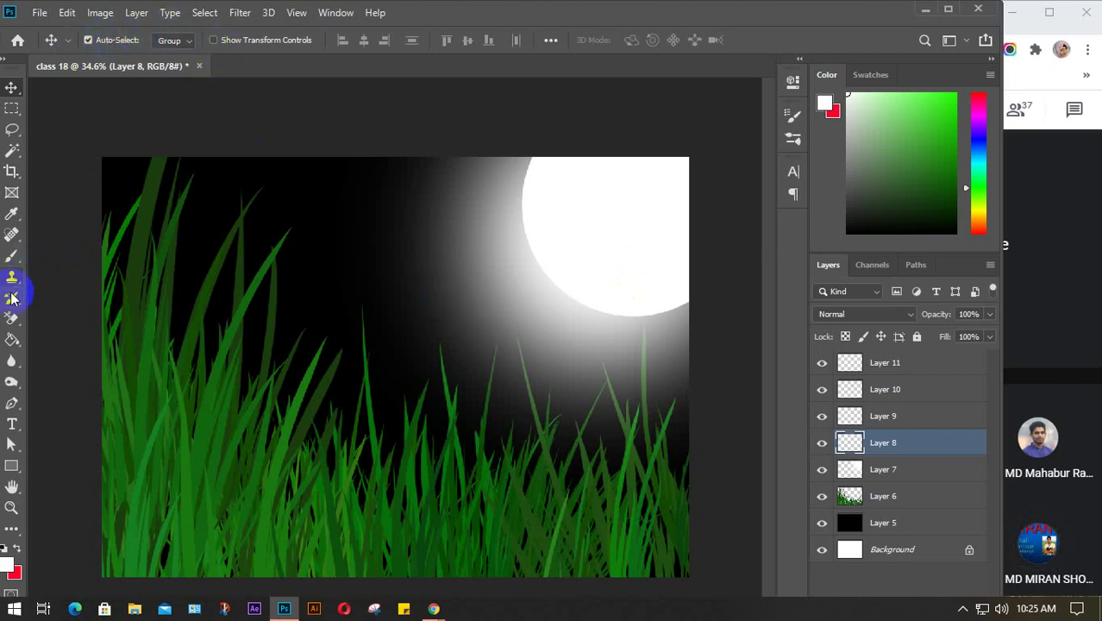
{"action": "left_click_drag", "start_coordinate": [7, 266], "coordinate": [69, 255]}
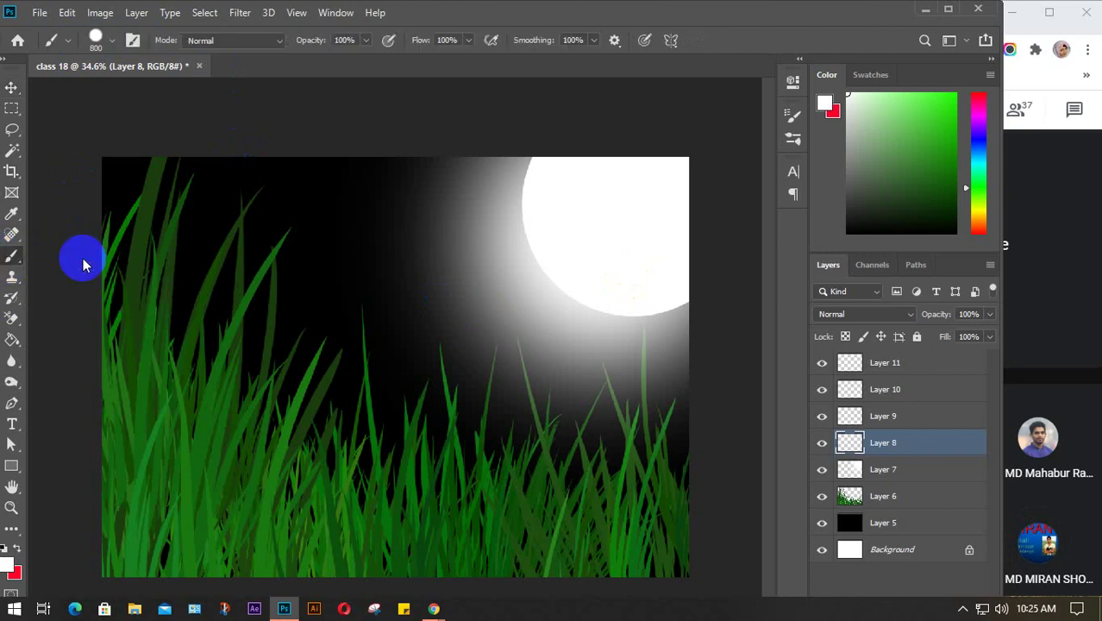
{"action": "left_click", "coordinate": [113, 41]}
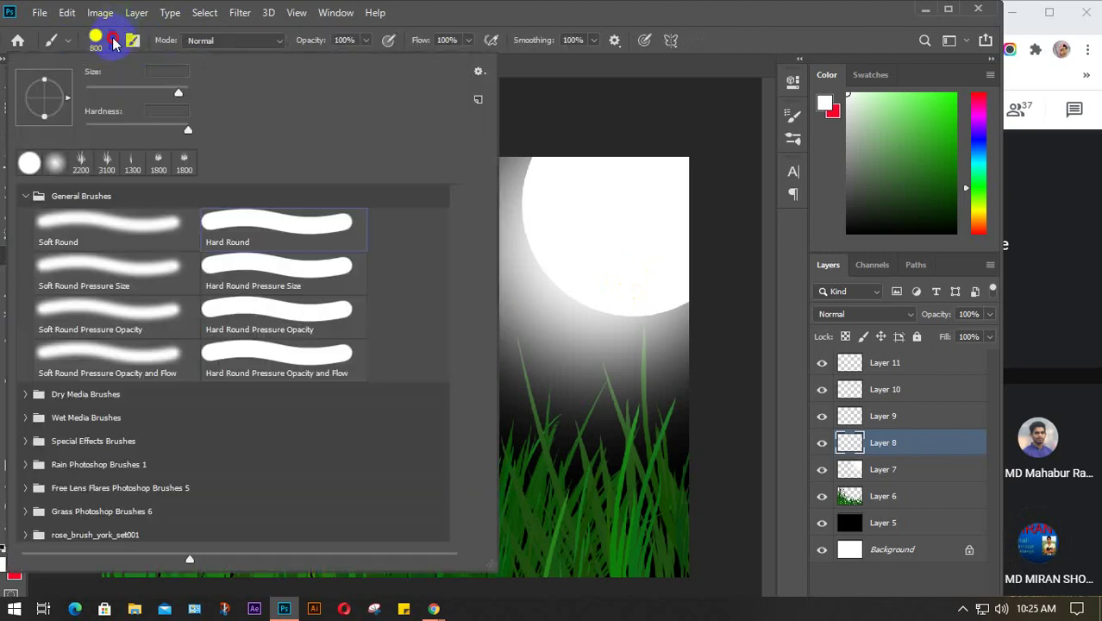
{"action": "left_click", "coordinate": [23, 198]}
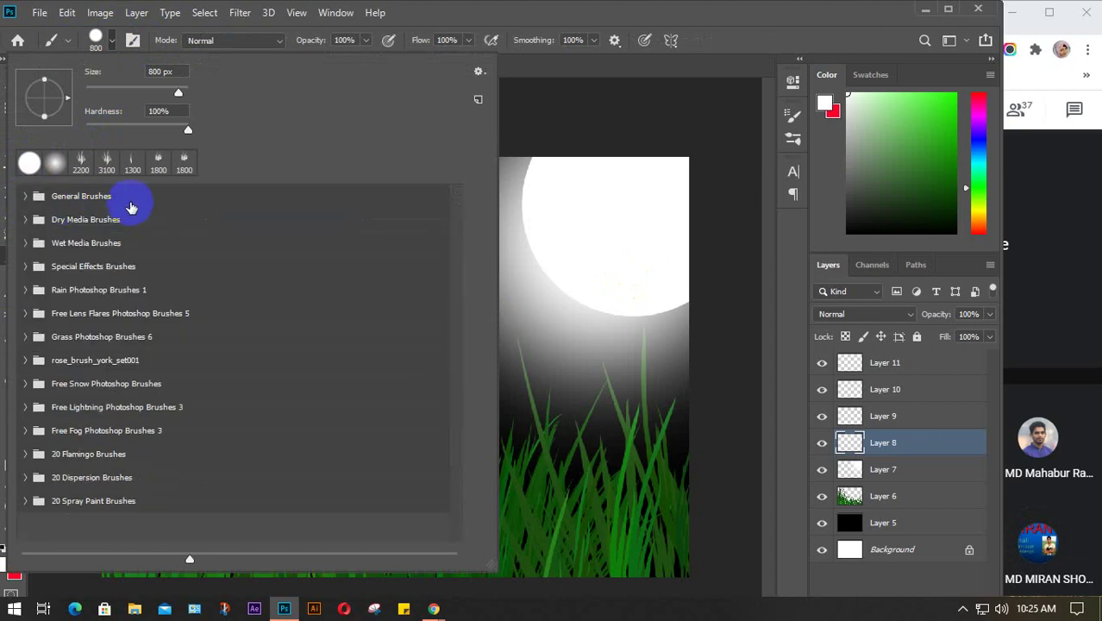
{"action": "left_click", "coordinate": [29, 171]}
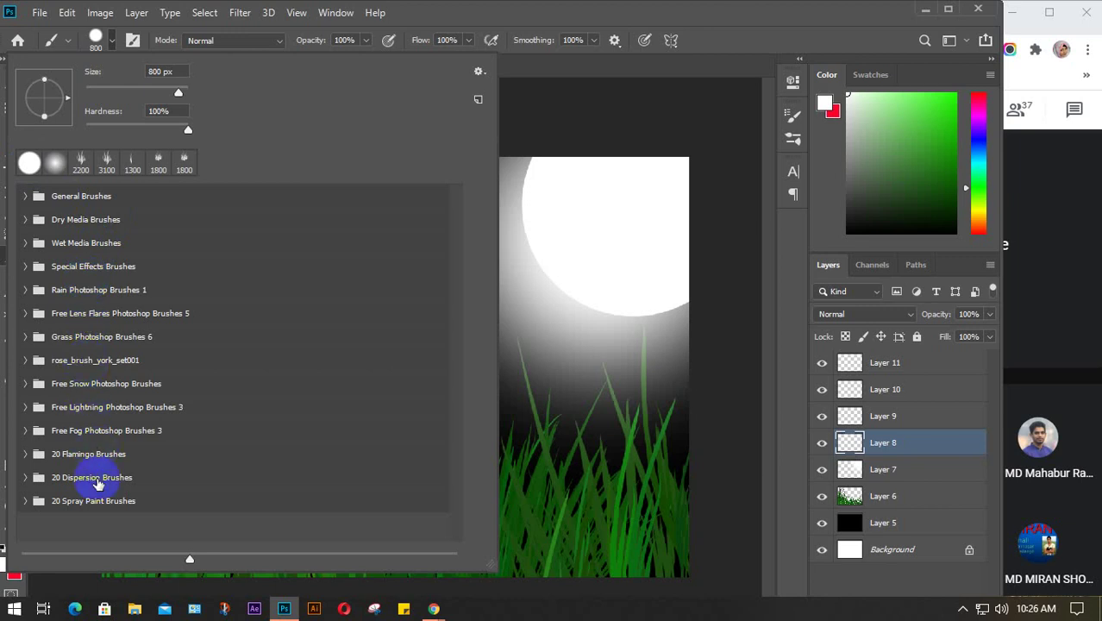
{"action": "left_click", "coordinate": [27, 166]}
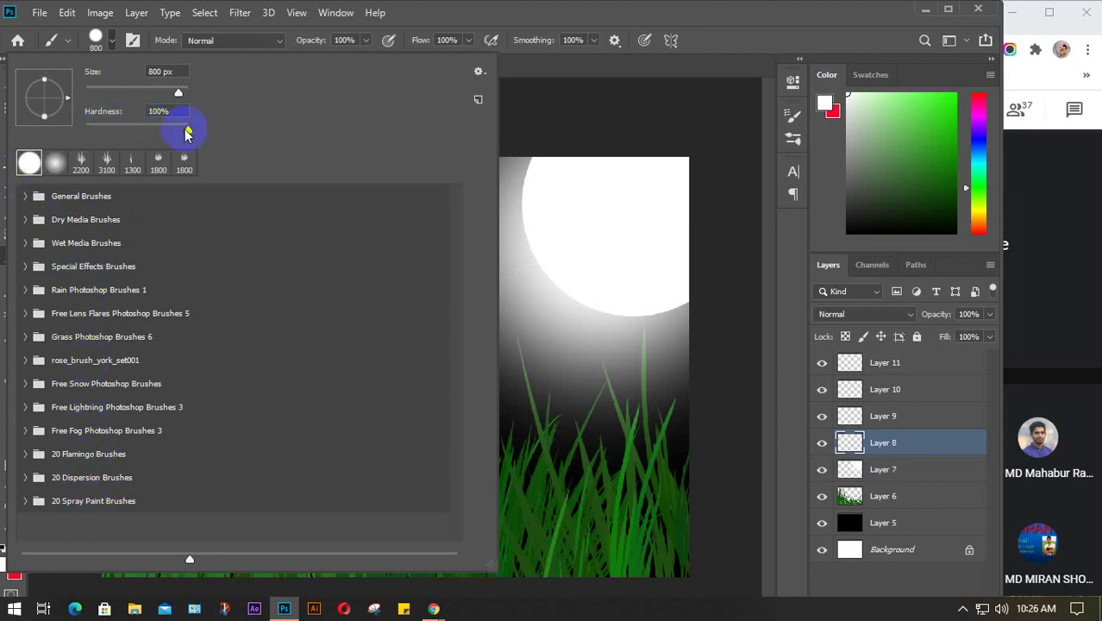
{"action": "left_click_drag", "start_coordinate": [187, 132], "coordinate": [229, 132]}
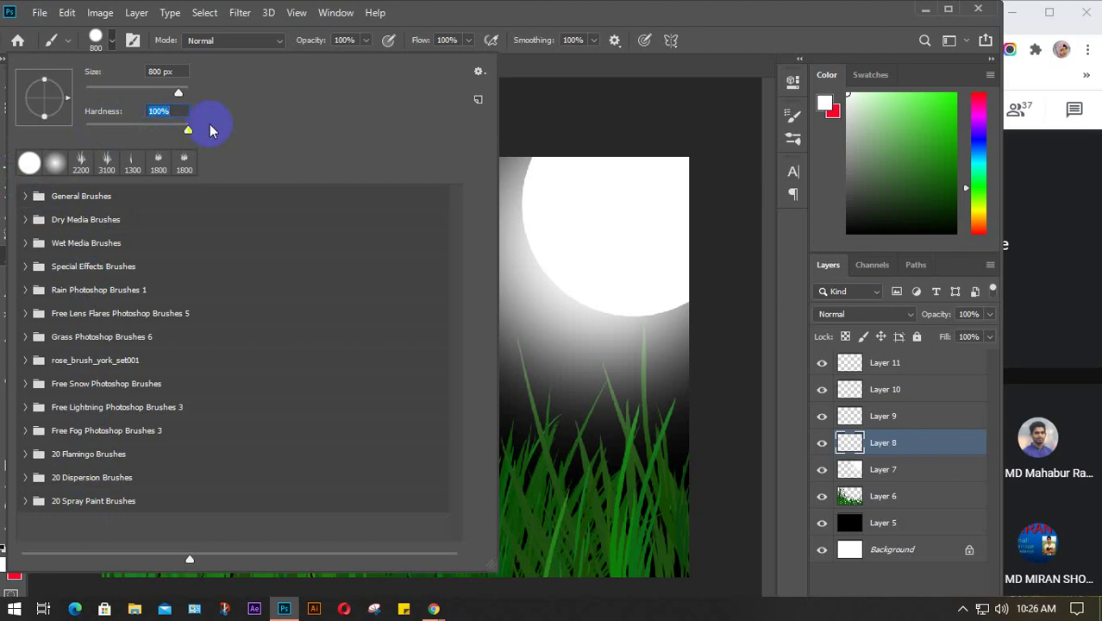
{"action": "left_click", "coordinate": [96, 37]}
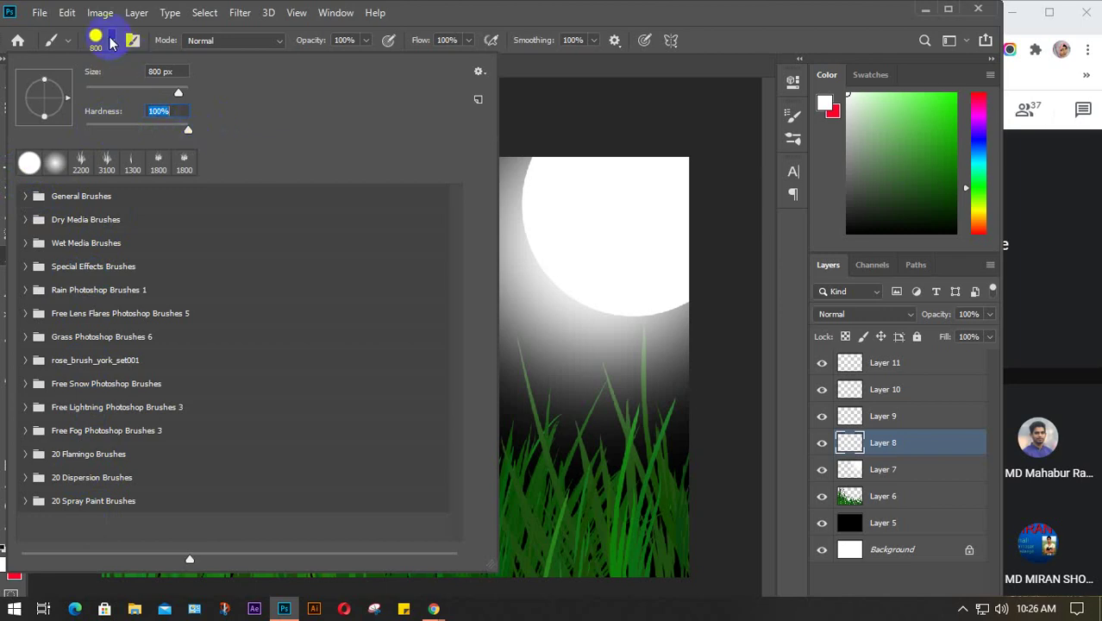
{"action": "left_click", "coordinate": [30, 163]}
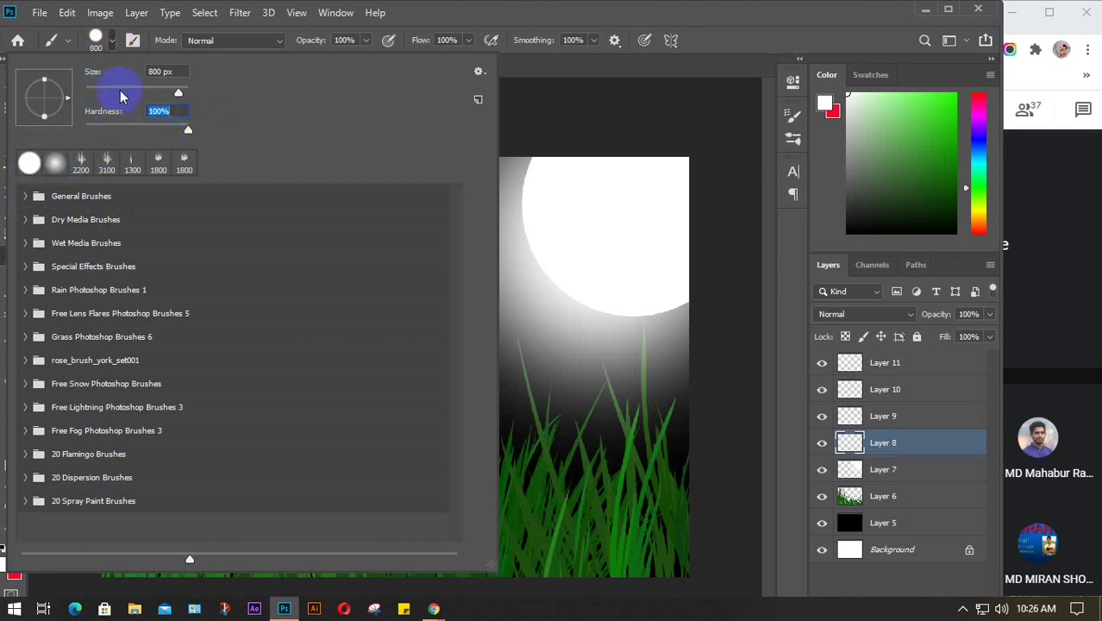
{"action": "left_click", "coordinate": [98, 35]}
{"action": "mouse_move", "coordinate": [604, 204]}
{"action": "left_mouse_down"}
{"action": "mouse_move", "coordinate": [614, 222]}
{"action": "mouse_move", "coordinate": [632, 202]}
{"action": "left_mouse_up"}
{"action": "key", "text": "bracketleft"}
{"action": "key", "text": "bracketleft"}
{"action": "key", "text": "bracketright"}
{"action": "key", "text": "bracketright"}
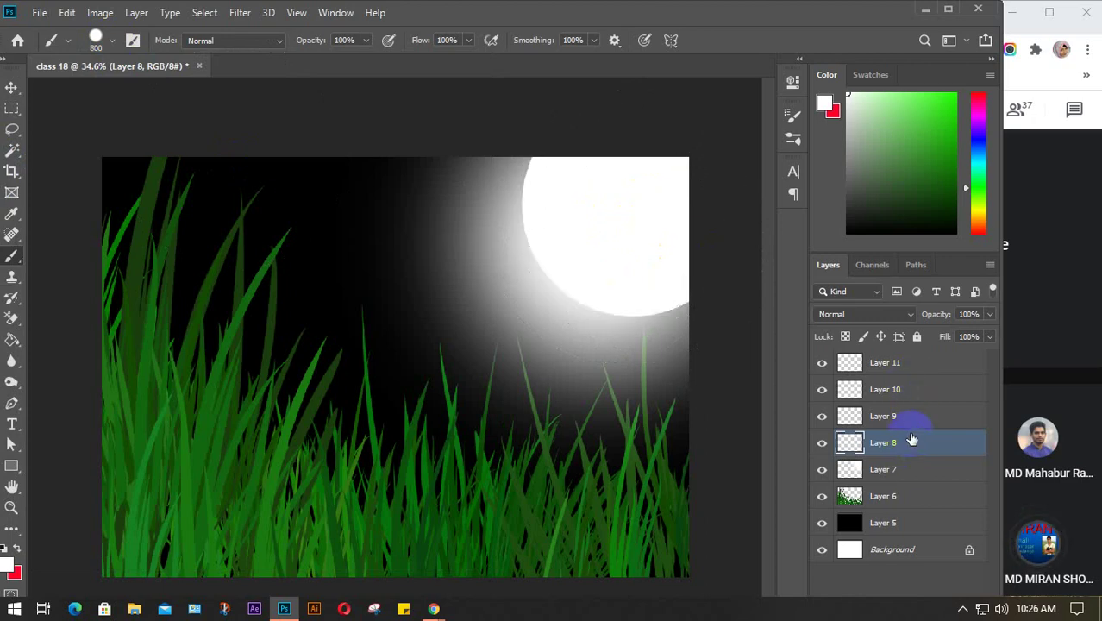
- Toggle the visibility of Layer 8 and Layer 7 off and on to check what each layer contains
{"action": "left_click", "coordinate": [823, 443]}
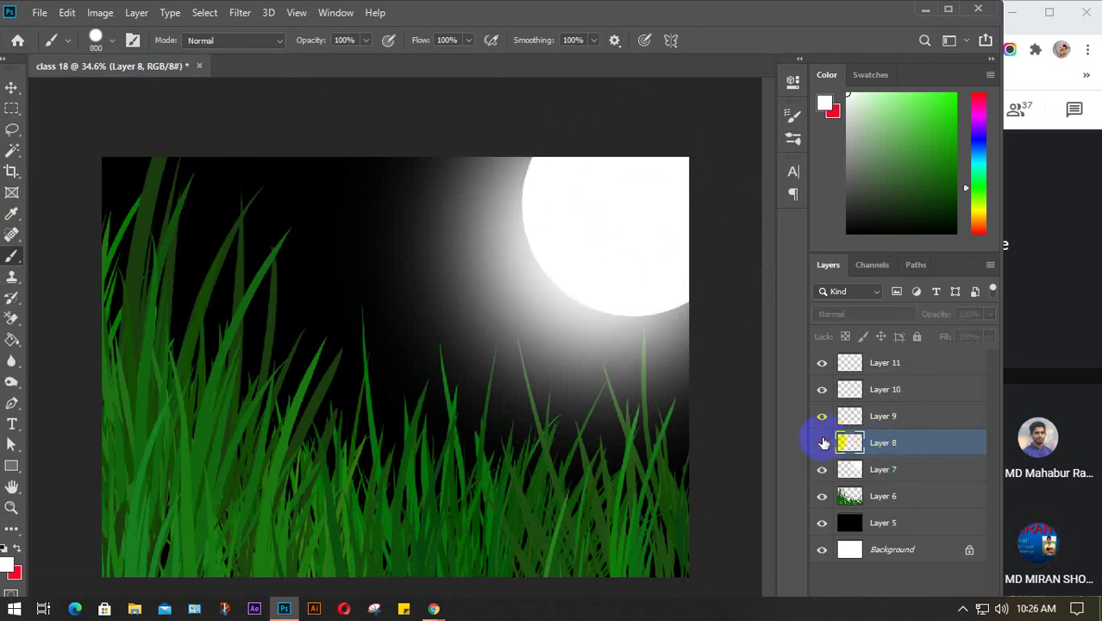
{"action": "left_click", "coordinate": [823, 442]}
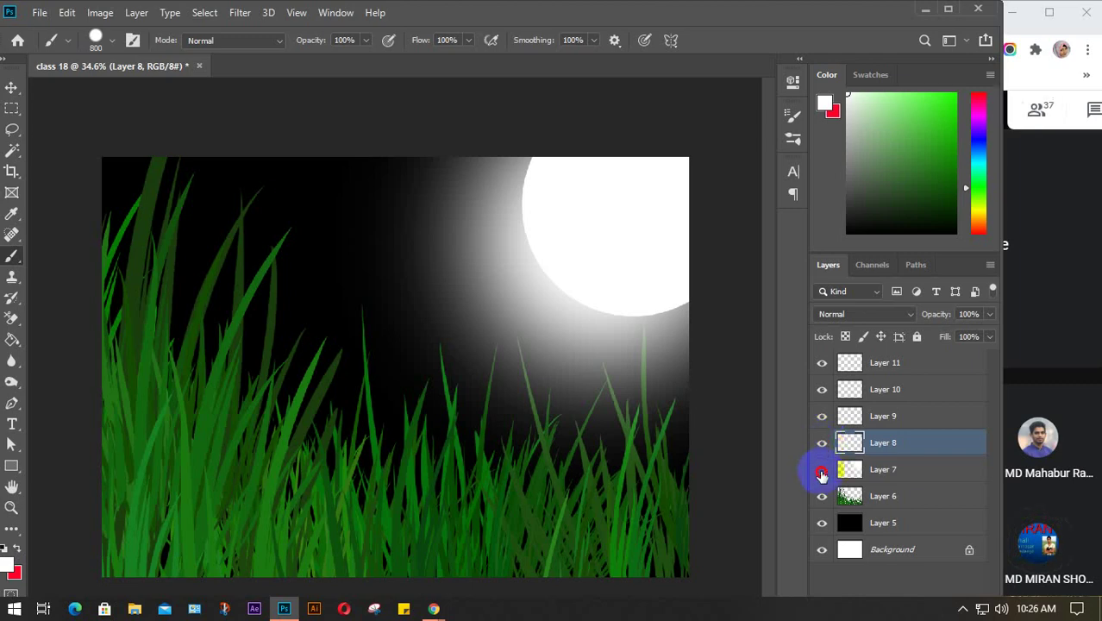
{"action": "left_click", "coordinate": [822, 470]}
{"action": "left_click", "coordinate": [822, 470]}
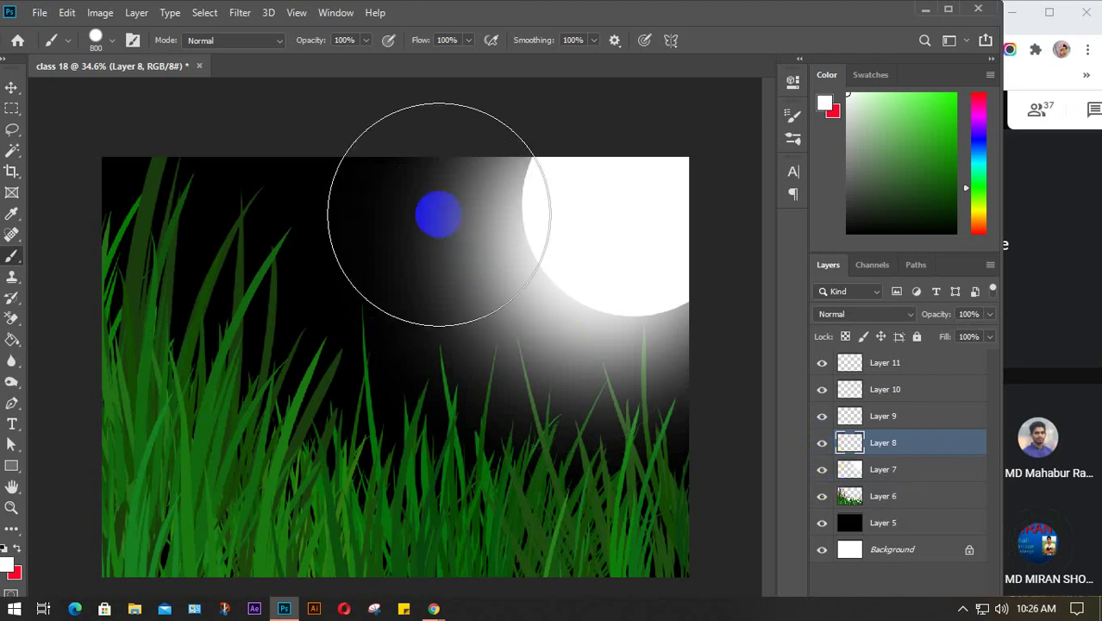
- Reduce the Hard Round brush size to 250 px
{"action": "key", "text": "bracketleft"}
{"action": "key", "text": "bracketleft"}
{"action": "key", "text": "bracketleft"}
{"action": "key", "text": "bracketleft"}
{"action": "key", "text": "bracketleft"}
{"action": "key", "text": "bracketleft"}
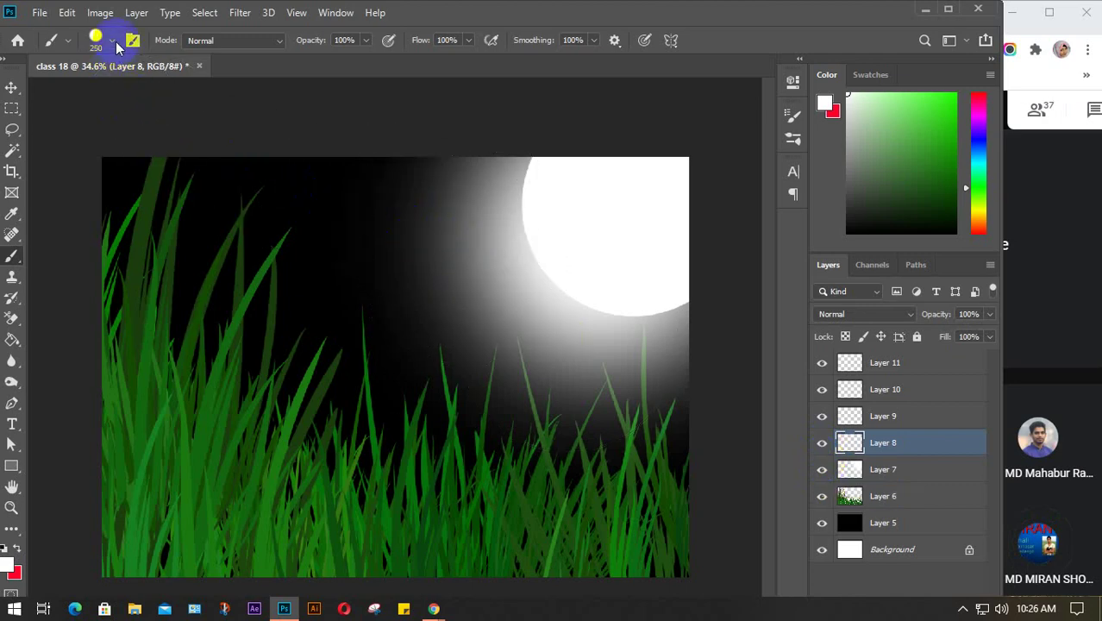
- Choose Kyle's Spatter Brushes - Pressure Control from Special Effects Brushes and enlarge it to 100 px for Layer 8
{"action": "left_click", "coordinate": [104, 39]}
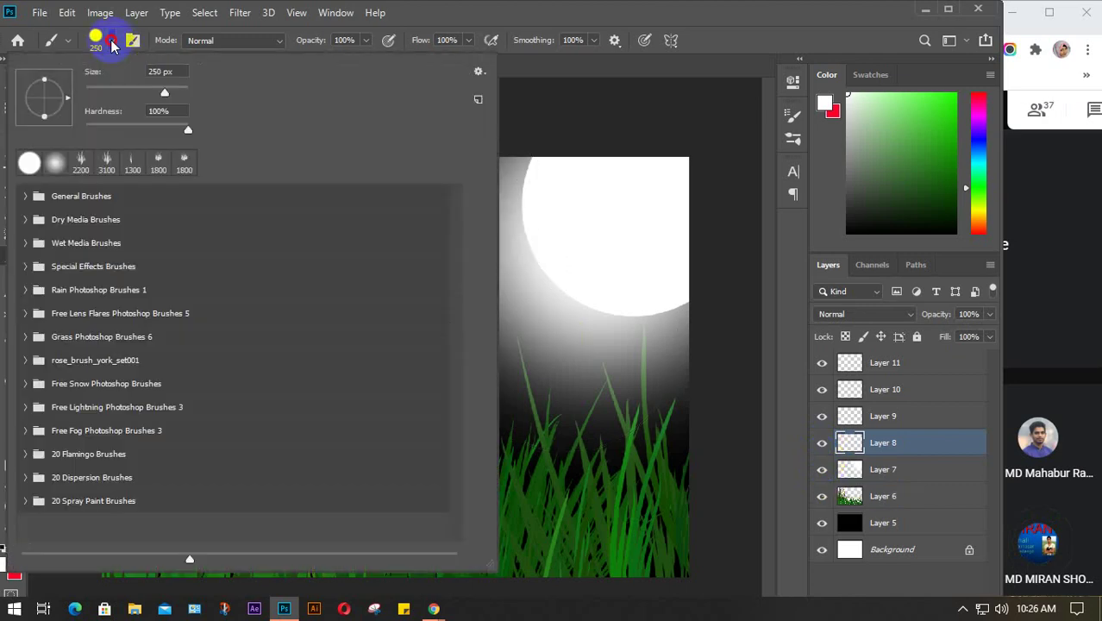
{"action": "left_click", "coordinate": [25, 267]}
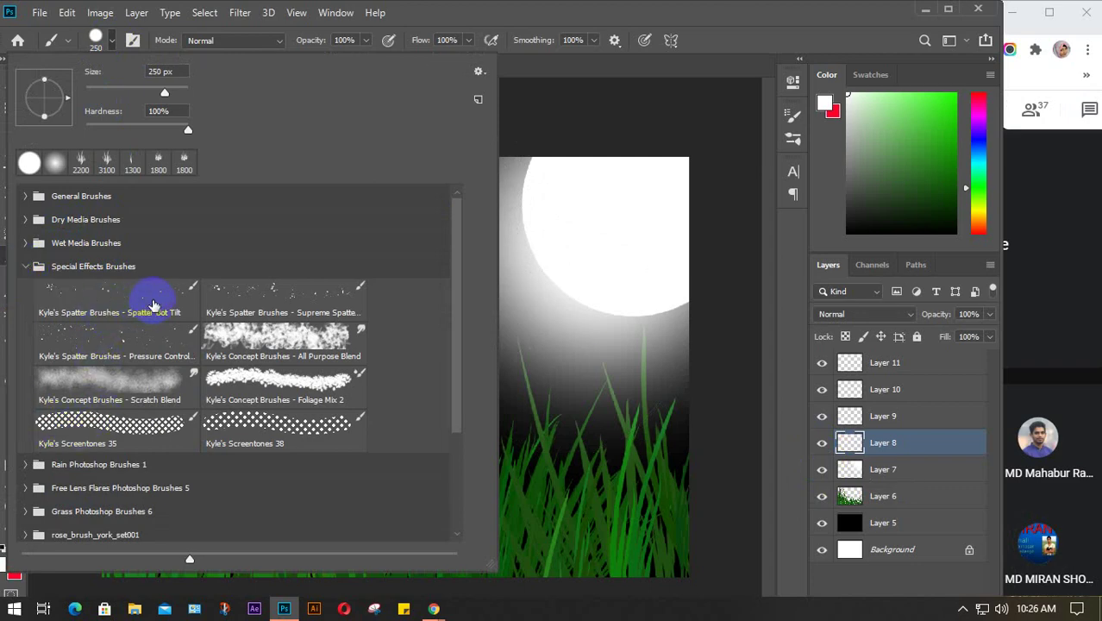
{"action": "left_click", "coordinate": [104, 340]}
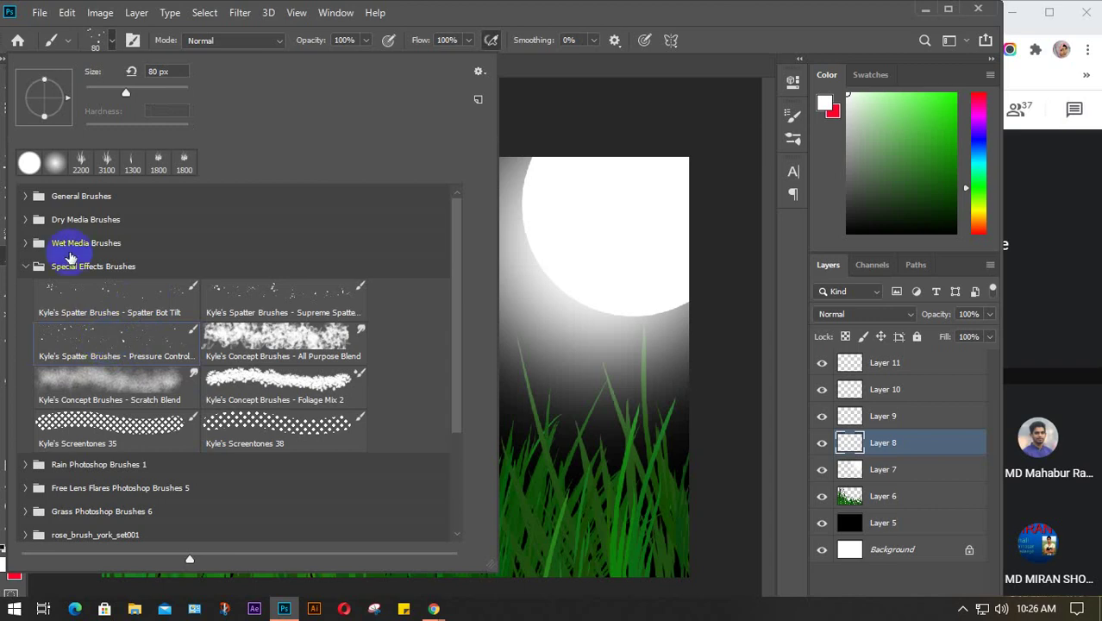
{"action": "left_click", "coordinate": [112, 43]}
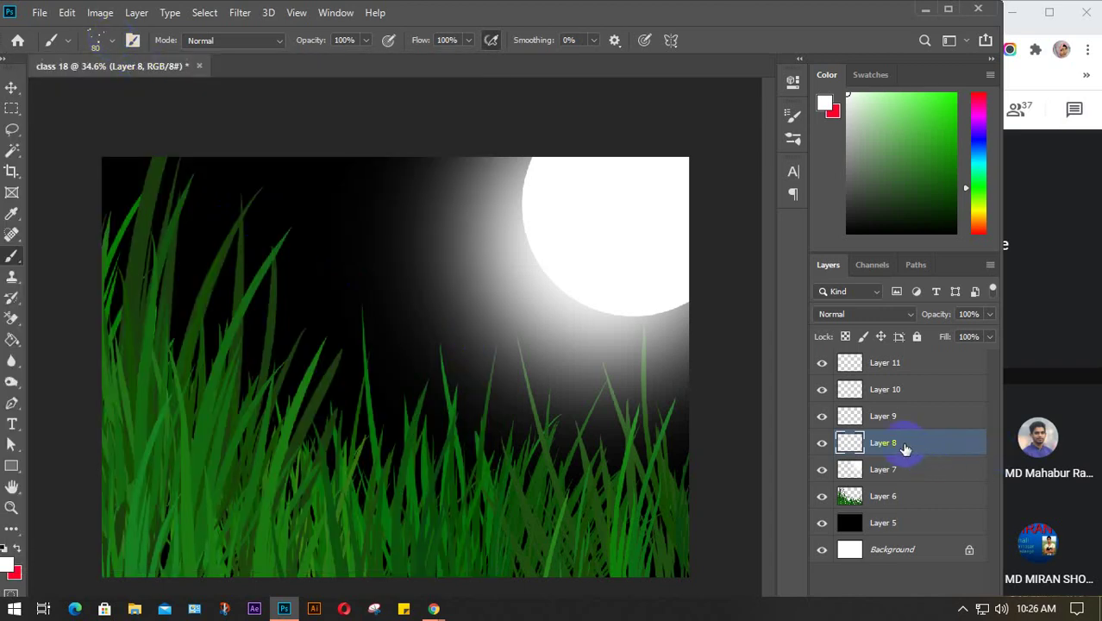
{"action": "left_click", "coordinate": [822, 469]}
{"action": "left_click", "coordinate": [822, 469]}
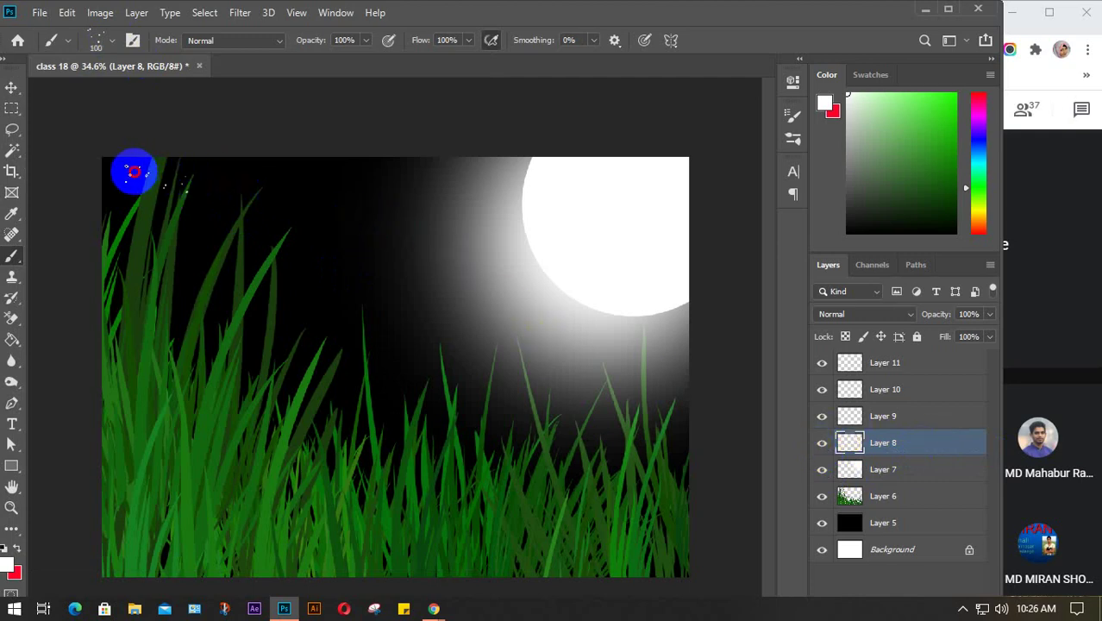
- Try stamping white star specks across the dark sky on Layer 8 and undo them
{"action": "left_click", "coordinate": [341, 214]}
{"action": "left_click", "coordinate": [389, 173]}
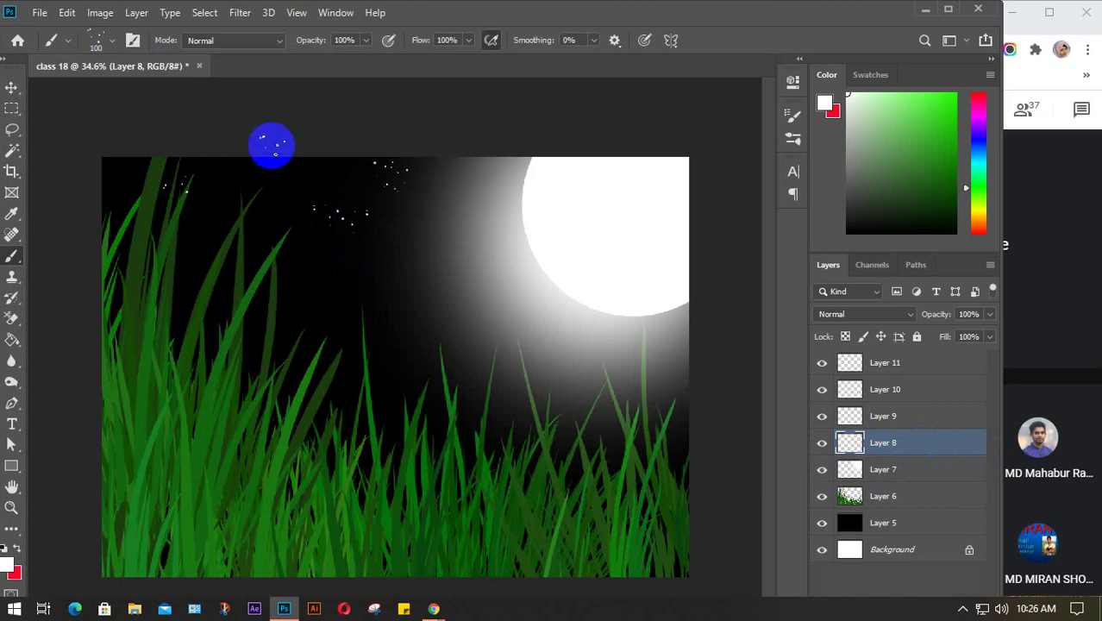
{"action": "left_click", "coordinate": [257, 167]}
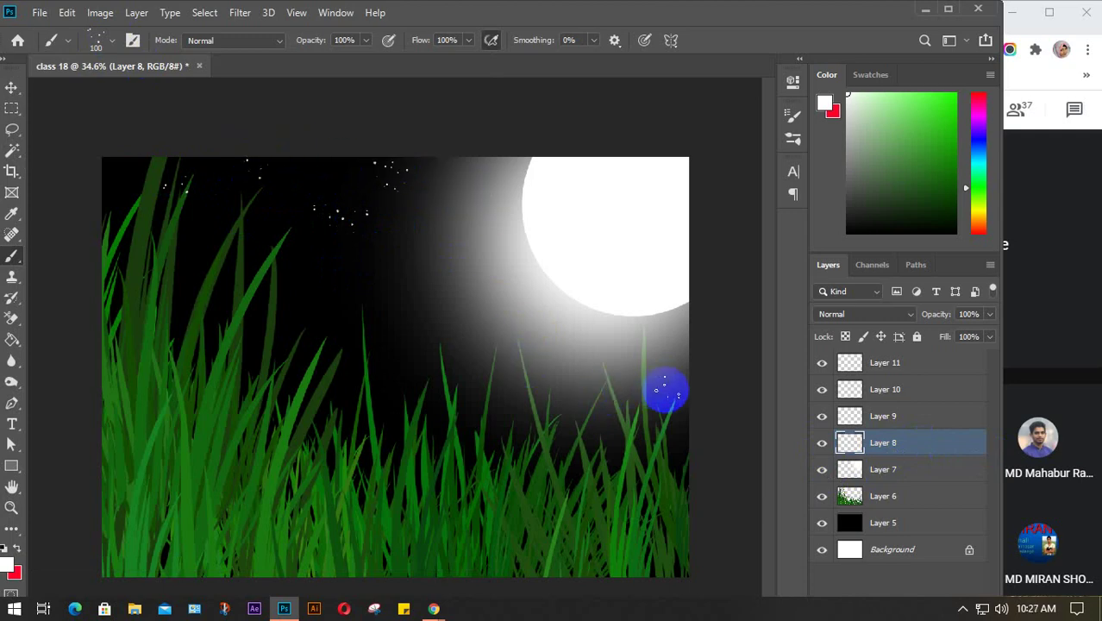
{"action": "left_click", "coordinate": [401, 285]}
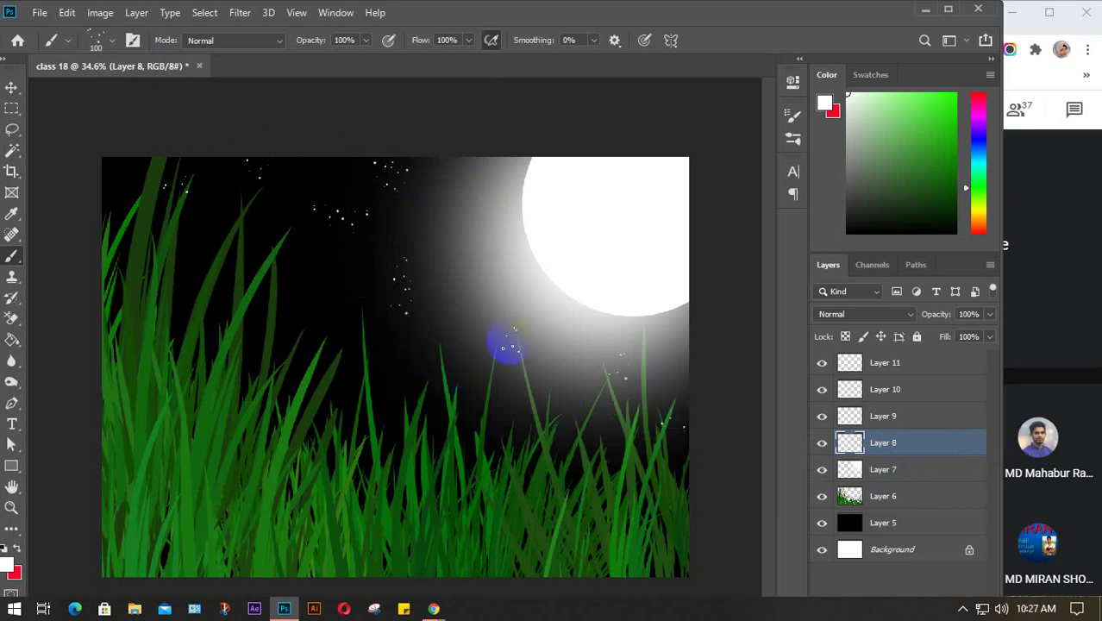
{"action": "left_click", "coordinate": [339, 393]}
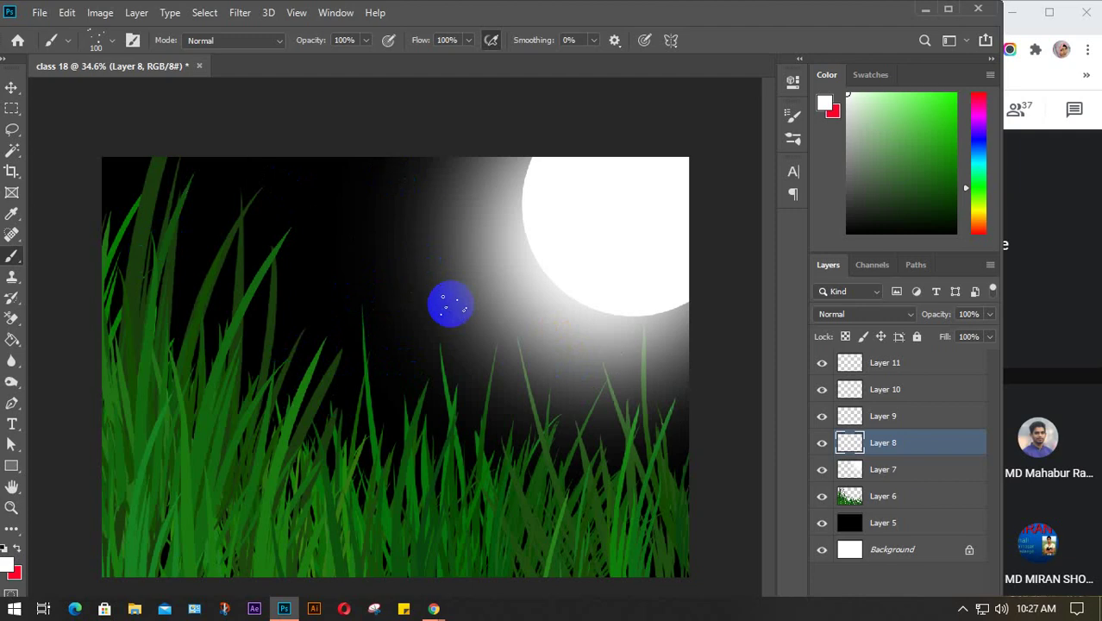
- In the brush's Scattering settings, set Scatter to 1000% and Count to 2
{"action": "left_click", "coordinate": [134, 41]}
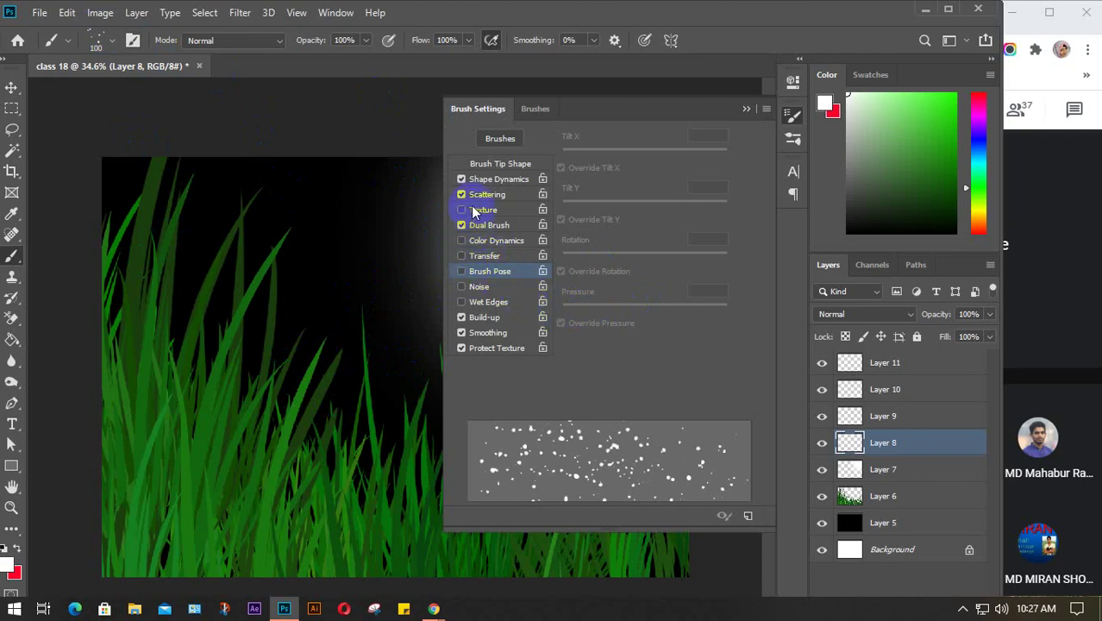
{"action": "left_click", "coordinate": [481, 197]}
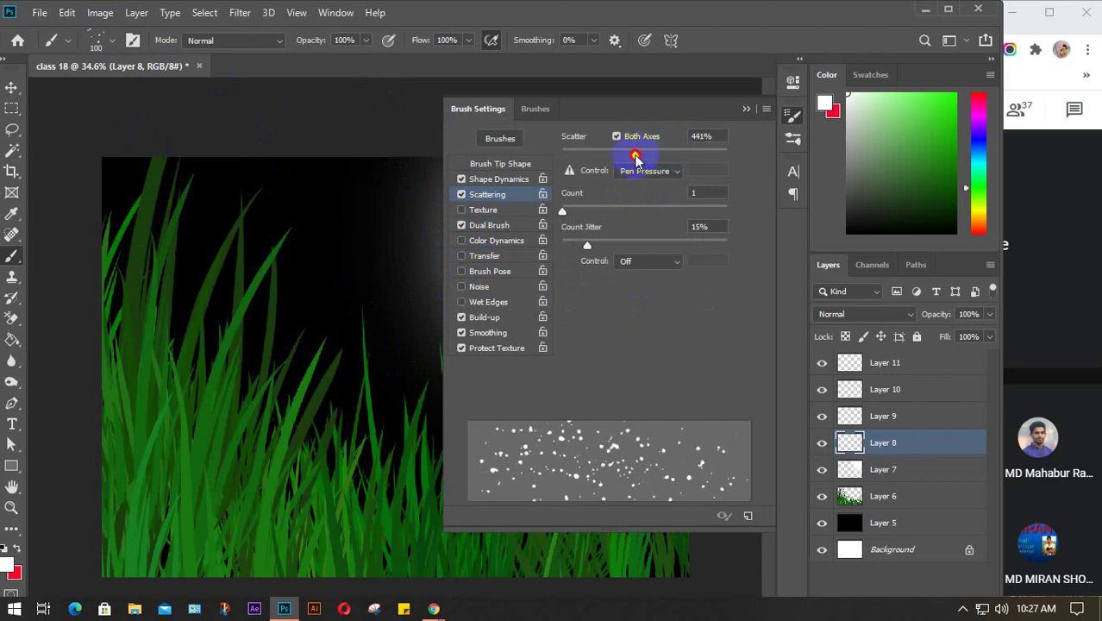
{"action": "left_click_drag", "start_coordinate": [635, 159], "coordinate": [779, 160]}
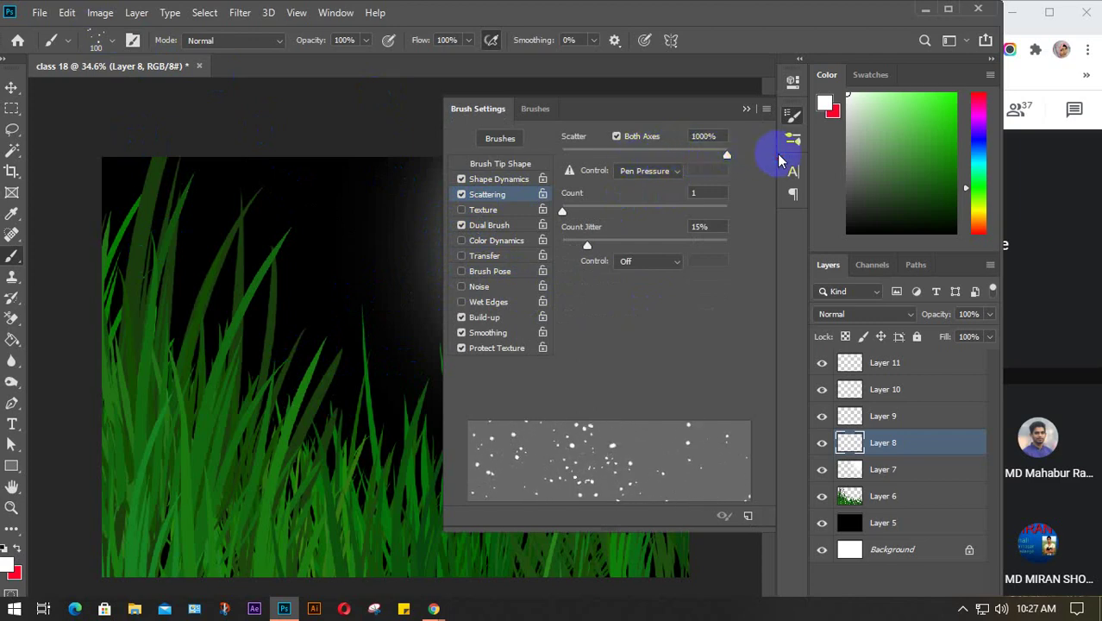
{"action": "left_click", "coordinate": [577, 211]}
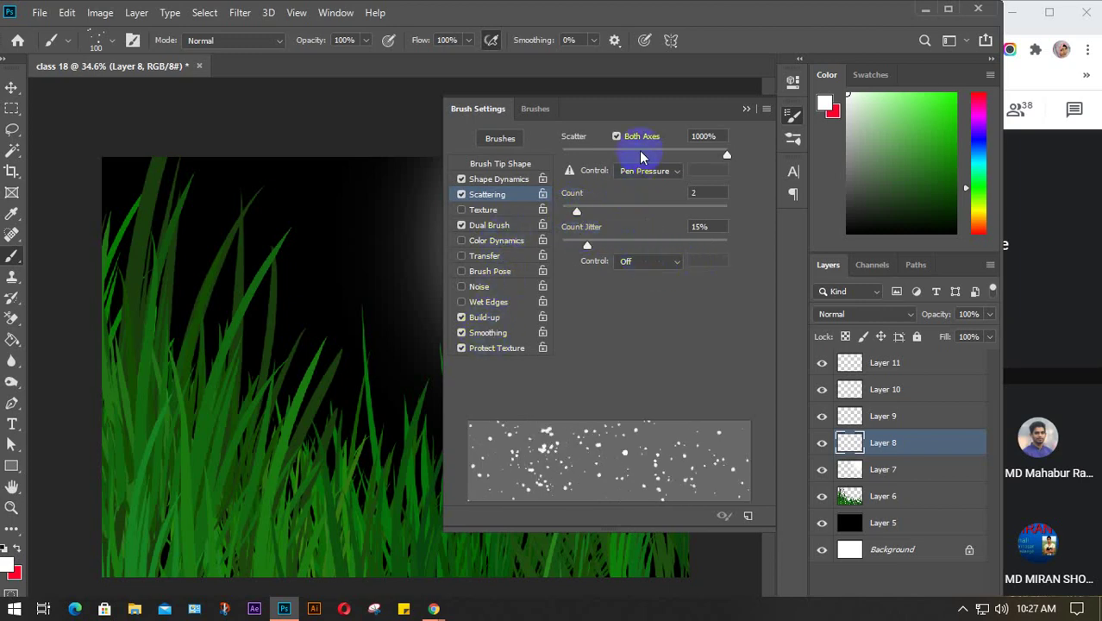
{"action": "left_click", "coordinate": [746, 108]}
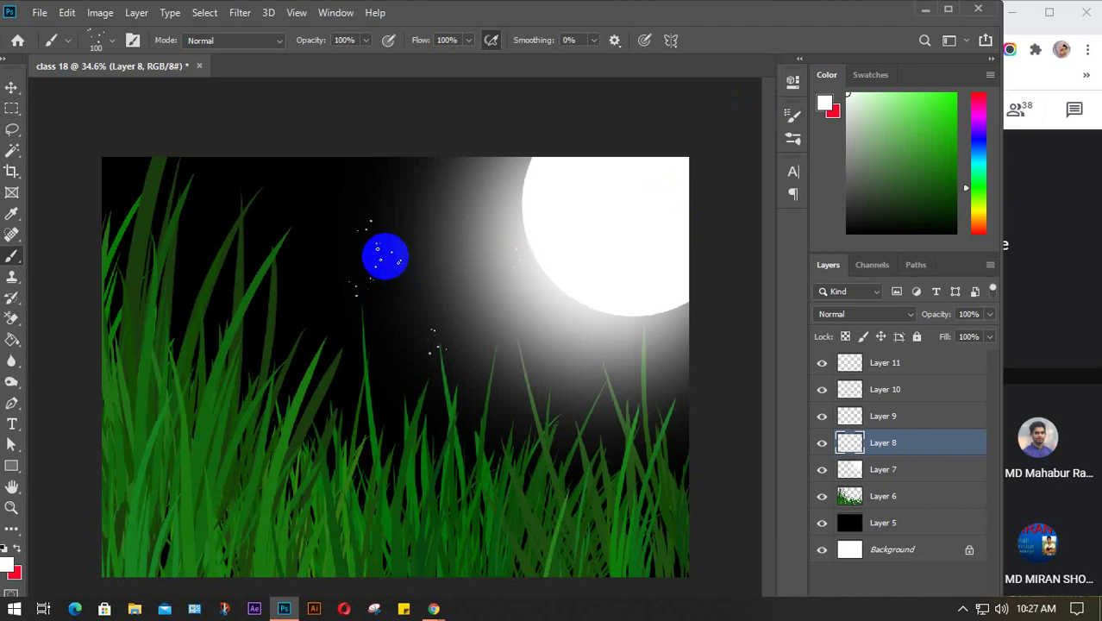
- Stamp scattered white stars on Layer 8 across the dark sky, from the upper left corner to below the moon
{"action": "left_click", "coordinate": [293, 237]}
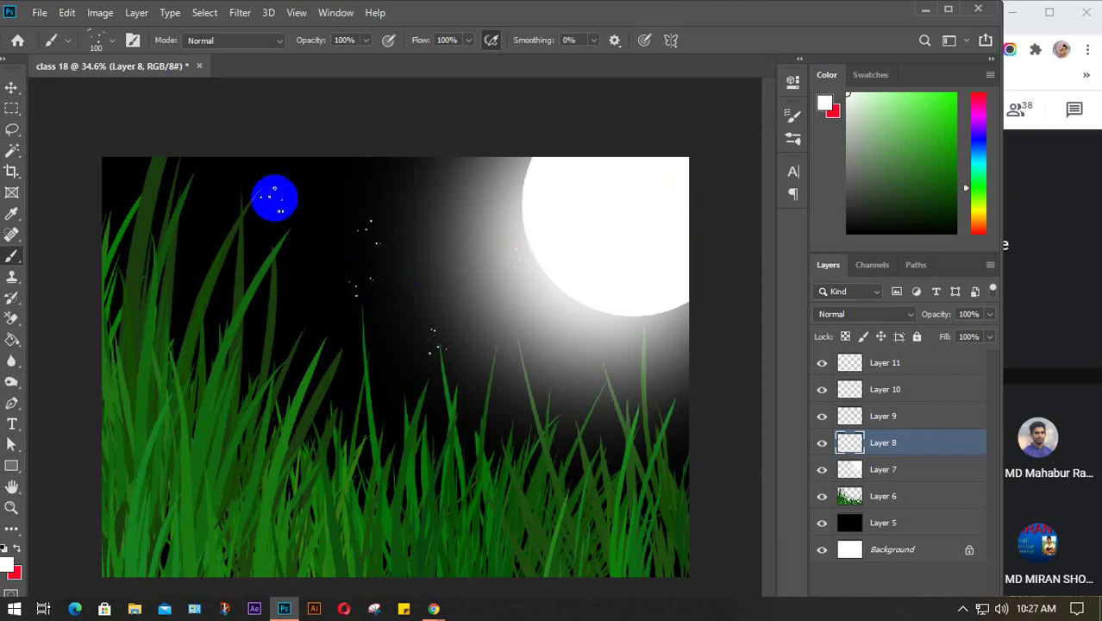
{"action": "left_click", "coordinate": [108, 138]}
{"action": "left_click", "coordinate": [610, 321]}
{"action": "left_click", "coordinate": [677, 413]}
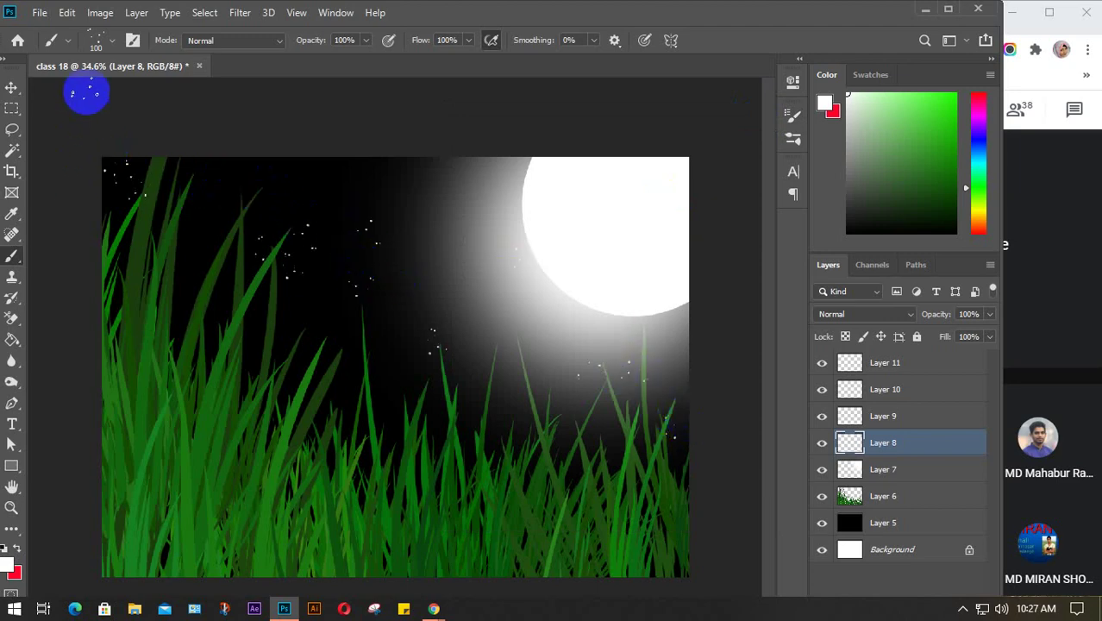
- Collapse Special Effects Brushes and choose the Flamingo 3 brush from the 20 Flamingo Brushes group
{"action": "left_click", "coordinate": [112, 40]}
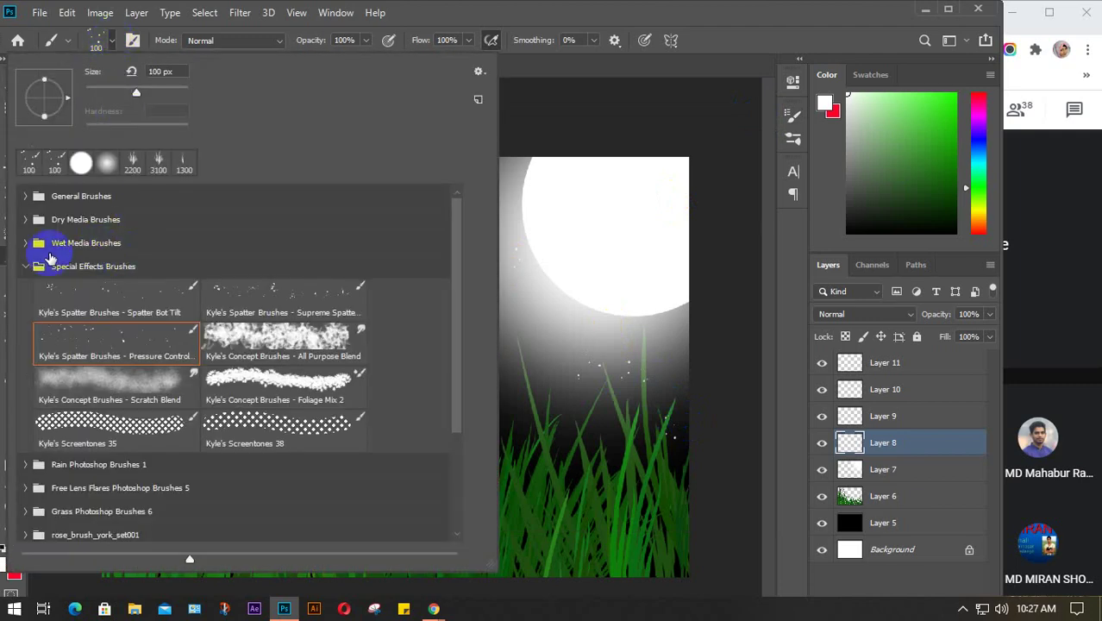
{"action": "left_click", "coordinate": [27, 268]}
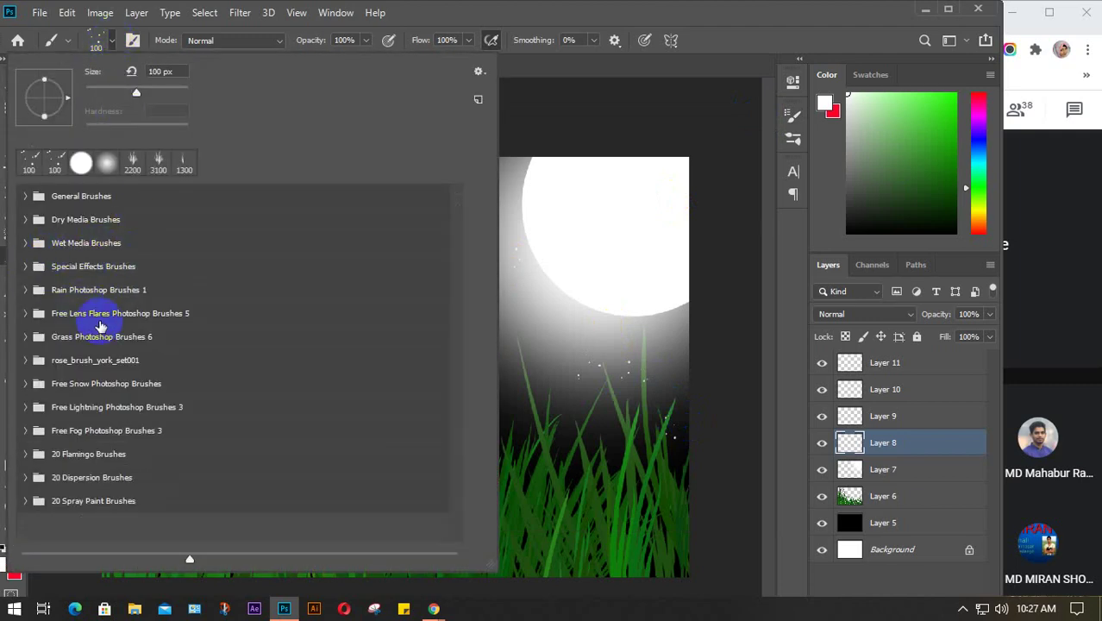
{"action": "left_click", "coordinate": [26, 457]}
{"action": "scroll", "coordinate": [146, 450], "scroll_direction": "down", "scroll_amount": 3}
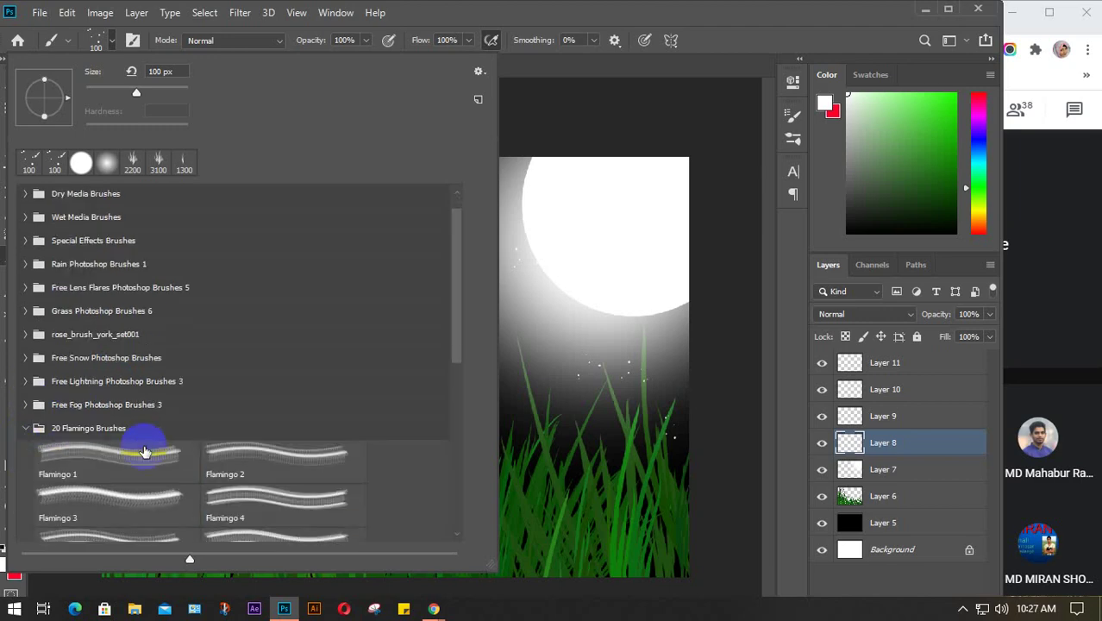
{"action": "scroll", "coordinate": [144, 452], "scroll_direction": "down", "scroll_amount": 2}
{"action": "left_click", "coordinate": [140, 414]}
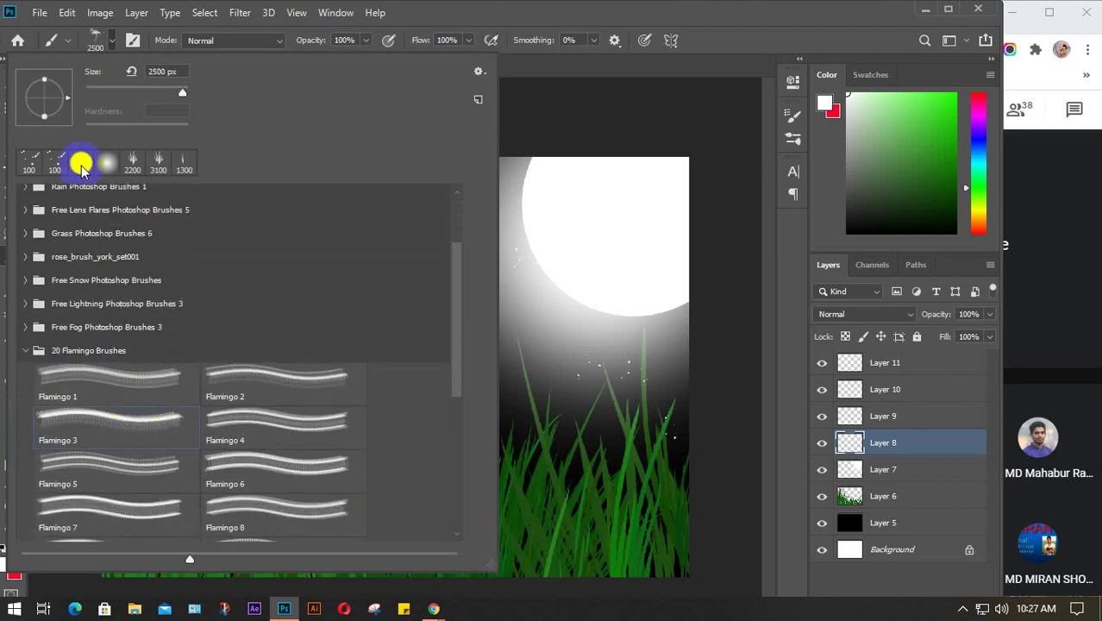
- Shrink the flamingo brush to 900 px and make Layer 9 the active layer
{"action": "left_click", "coordinate": [108, 38]}
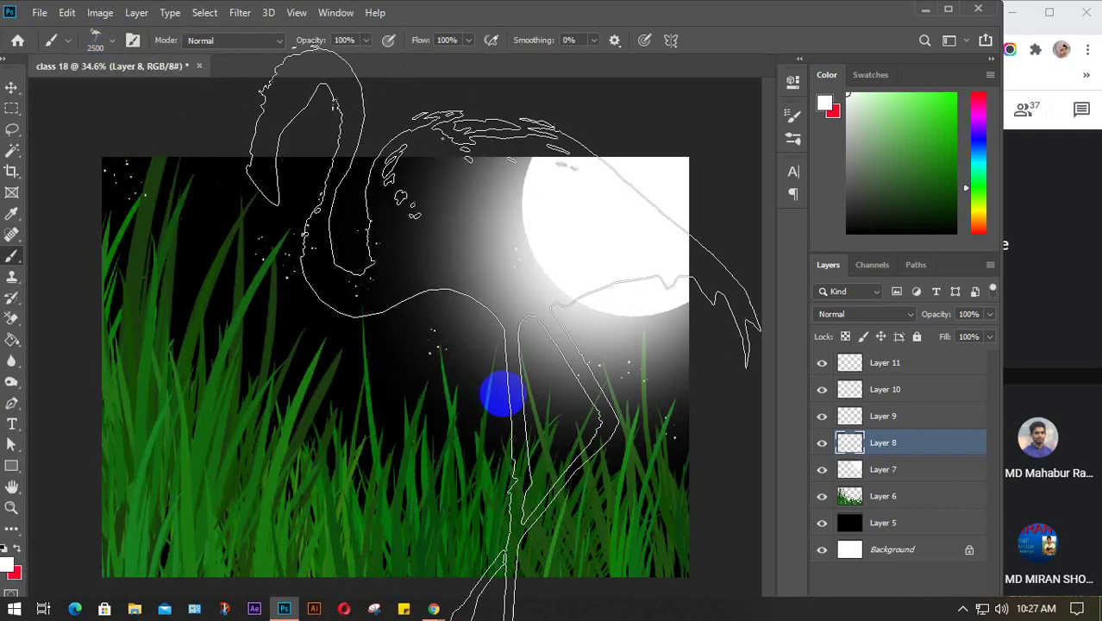
{"action": "key", "text": "bracketleft"}
{"action": "key", "text": "bracketleft"}
{"action": "key", "text": "bracketleft"}
{"action": "key", "text": "bracketleft"}
{"action": "key", "text": "bracketleft"}
{"action": "key", "text": "bracketleft"}
{"action": "key", "text": "bracketleft"}
{"action": "key", "text": "bracketleft"}
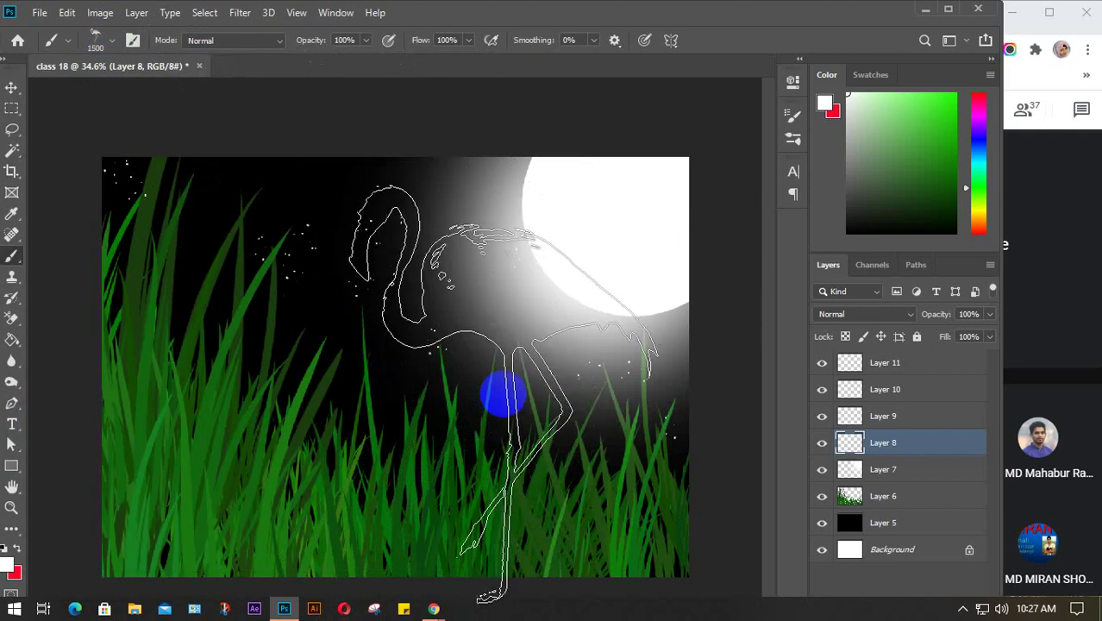
{"action": "key", "text": "bracketleft"}
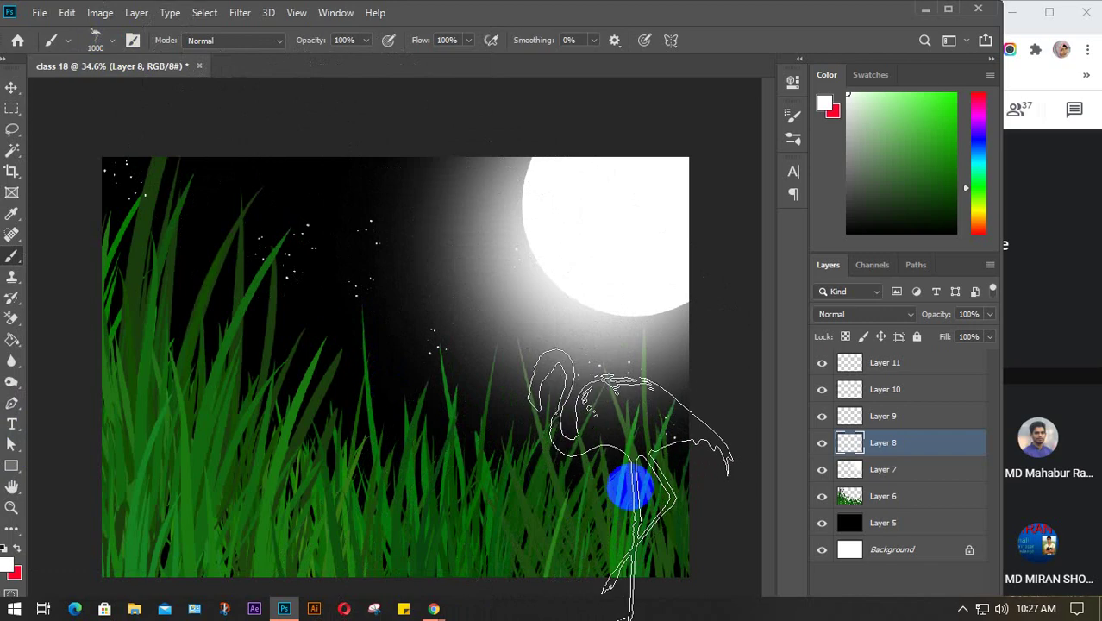
{"action": "left_click", "coordinate": [902, 417]}
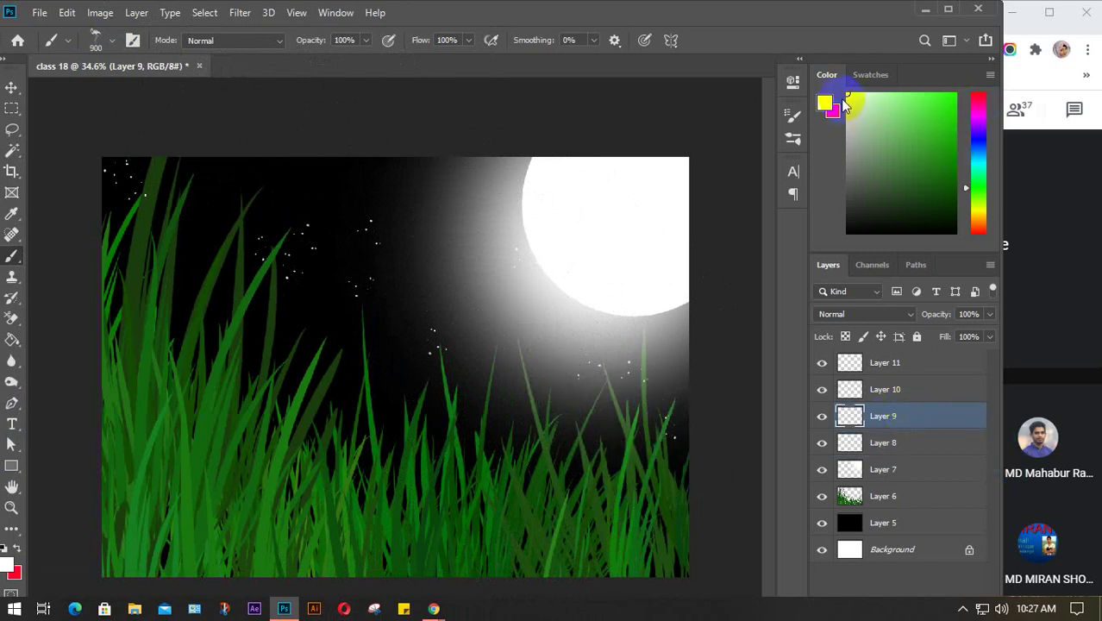
- Set the foreground color to a bright, fully saturated magenta pink
{"action": "left_click", "coordinate": [980, 112]}
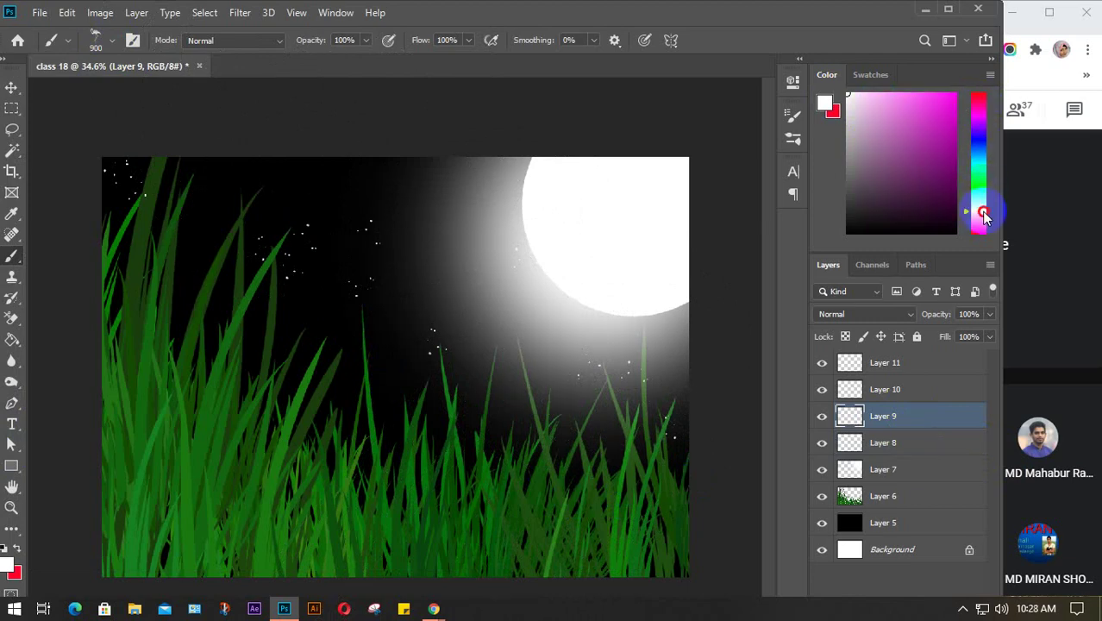
{"action": "left_click", "coordinate": [980, 212]}
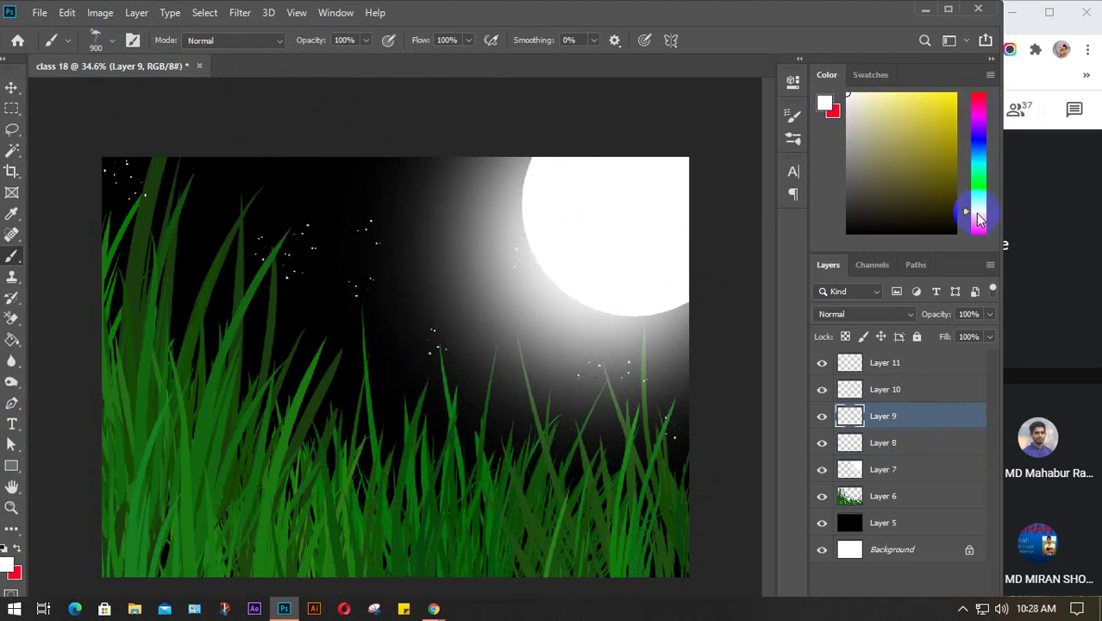
{"action": "left_click", "coordinate": [976, 219]}
{"action": "left_click", "coordinate": [978, 111]}
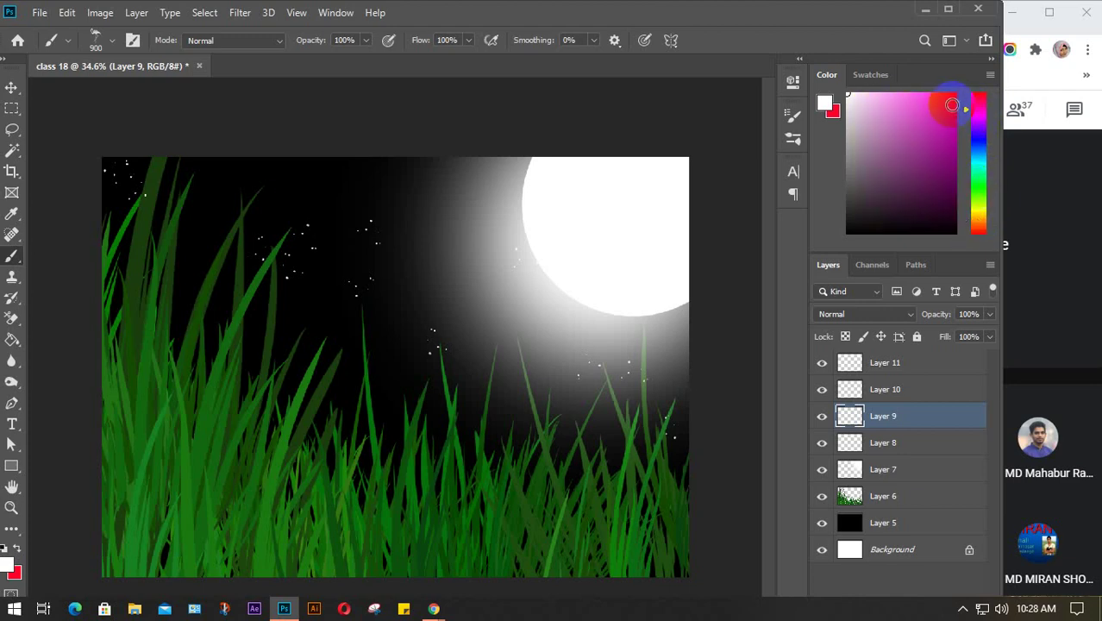
{"action": "left_click_drag", "start_coordinate": [947, 104], "coordinate": [954, 84]}
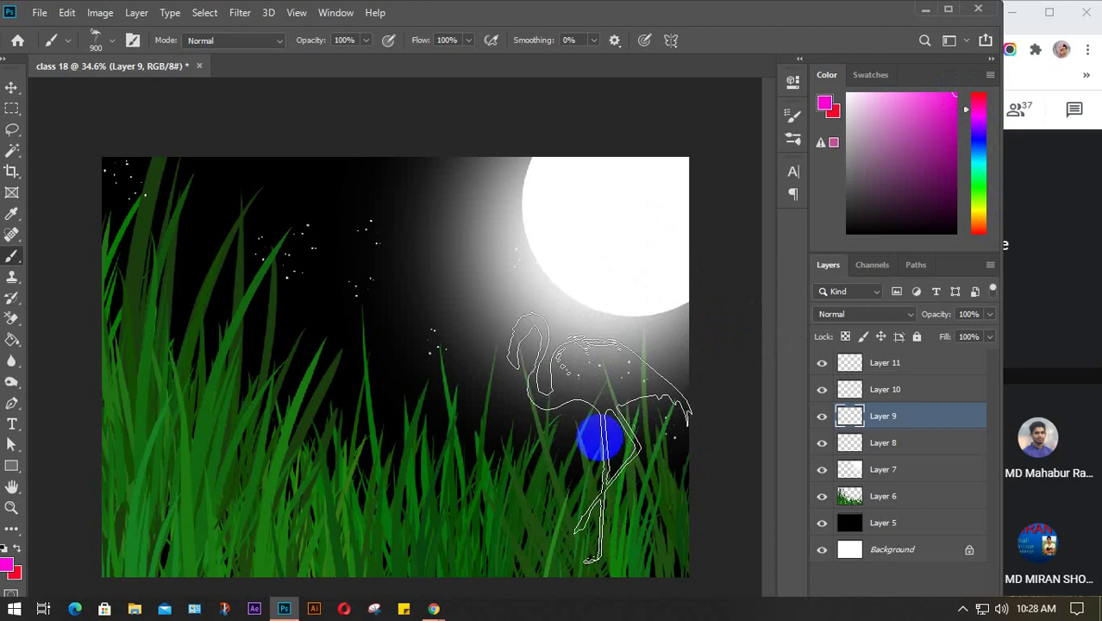
- Stamp one flamingo at 1000 px below the moon on Layer 9 and move that layer beneath the grass on Layer 6
{"action": "key", "text": "bracketright"}
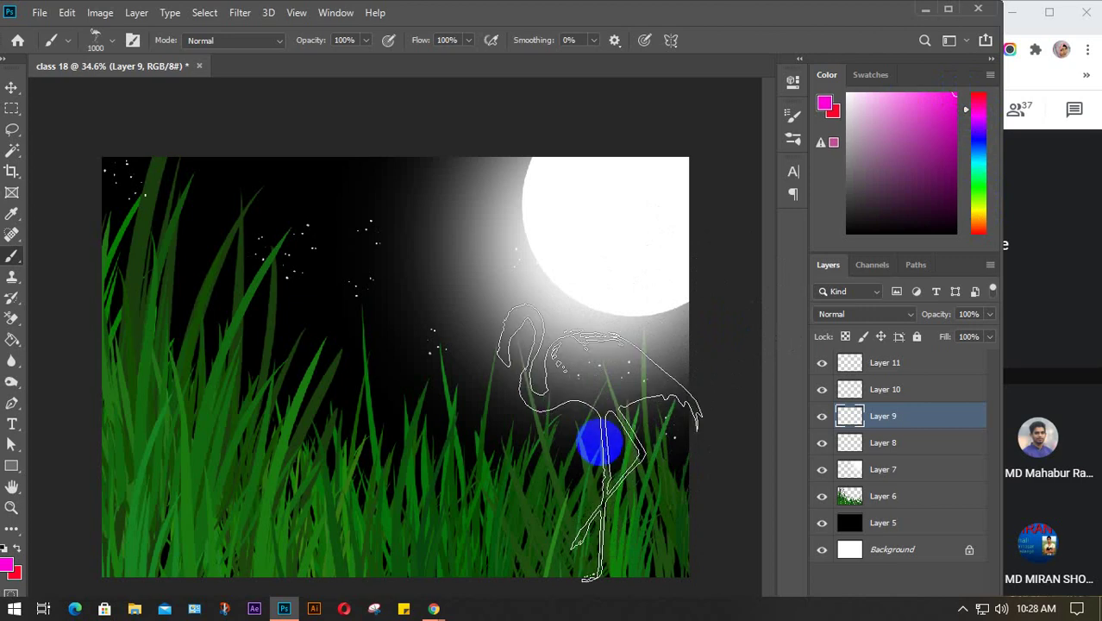
{"action": "left_click", "coordinate": [600, 442]}
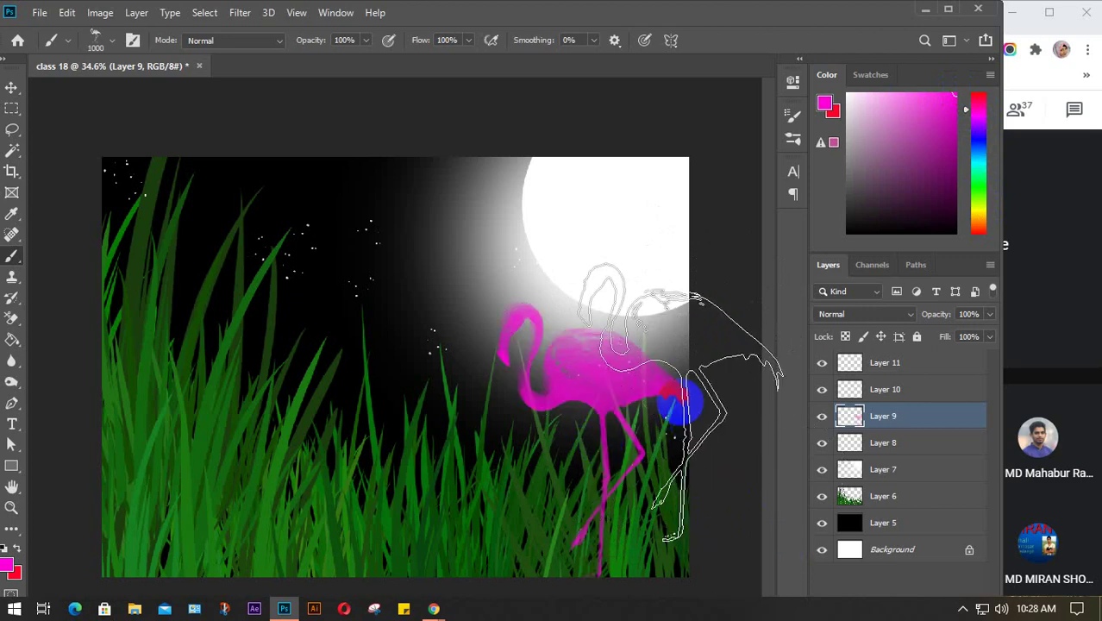
{"action": "key", "text": "v"}
{"action": "left_click_drag", "start_coordinate": [905, 416], "coordinate": [911, 515]}
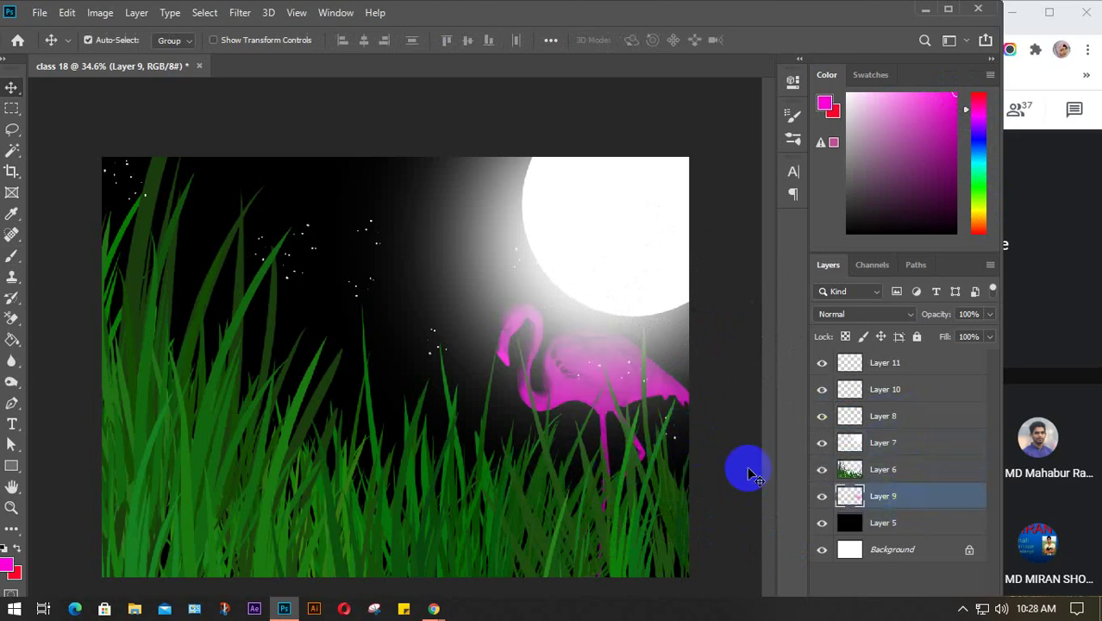
- Try to move the flamingo on Layer 9 to the left with the Move tool and undo the shift
{"action": "left_click", "coordinate": [601, 403]}
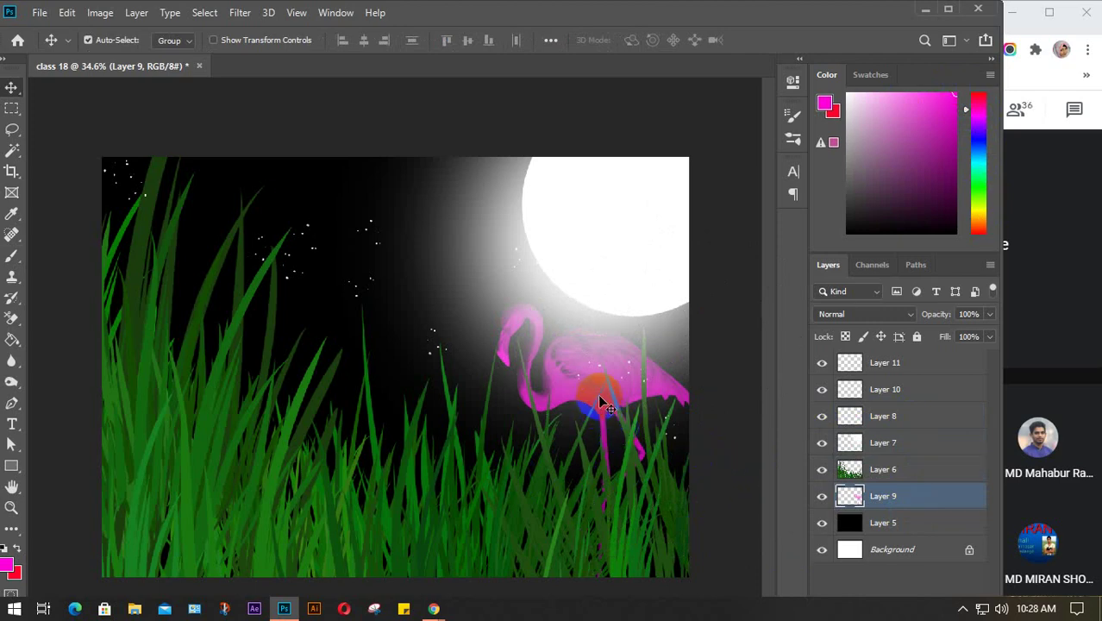
{"action": "left_click_drag", "start_coordinate": [578, 398], "coordinate": [536, 389]}
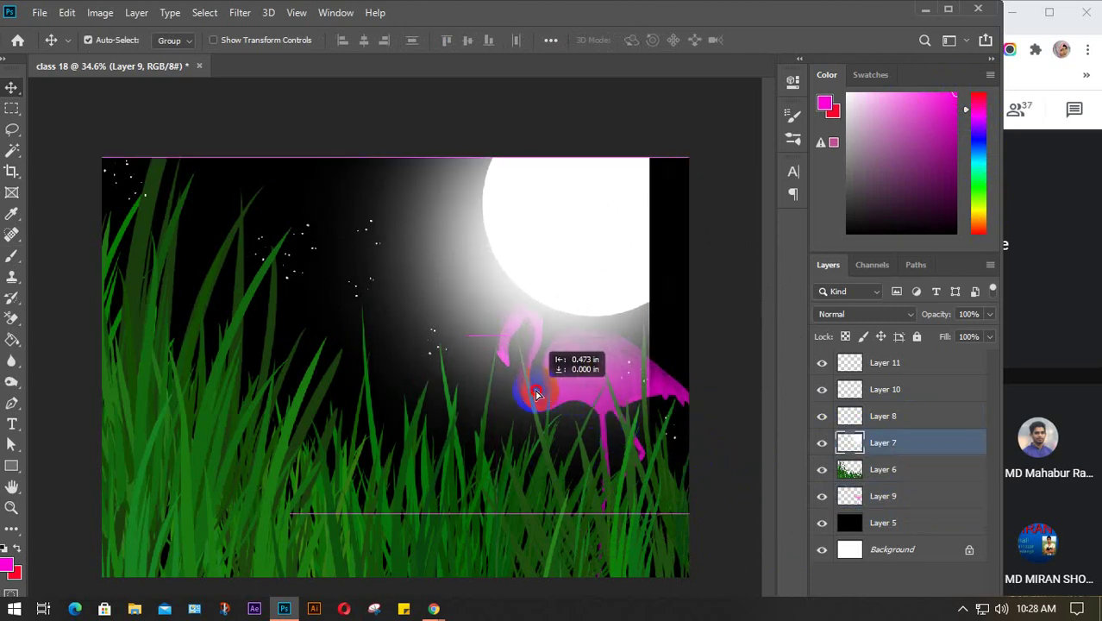
{"action": "left_click", "coordinate": [897, 498]}
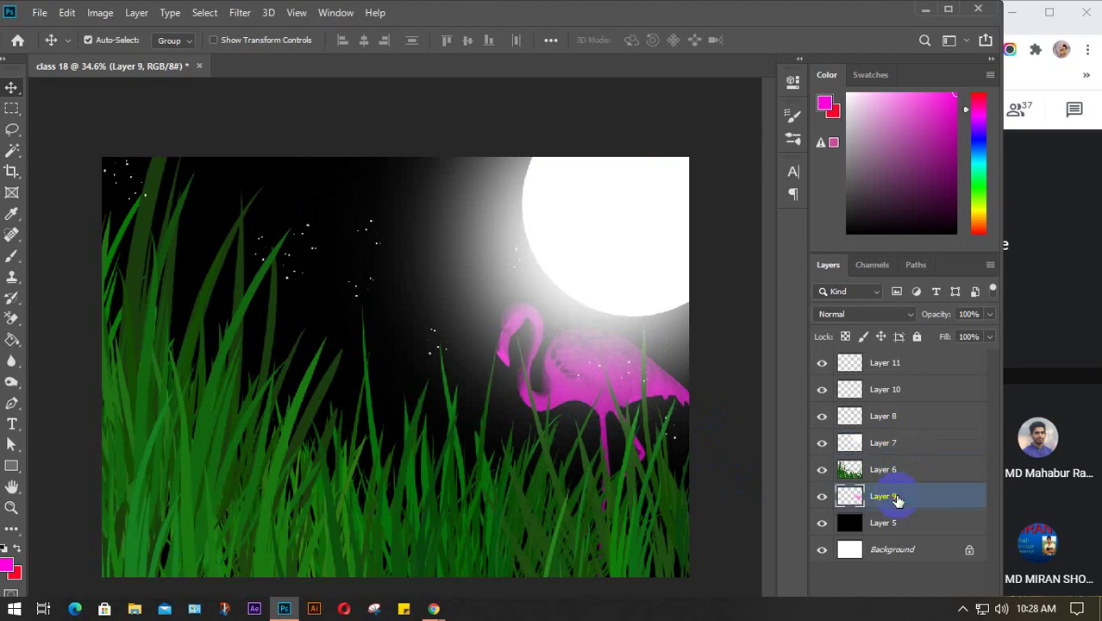
{"action": "left_click", "coordinate": [566, 401]}
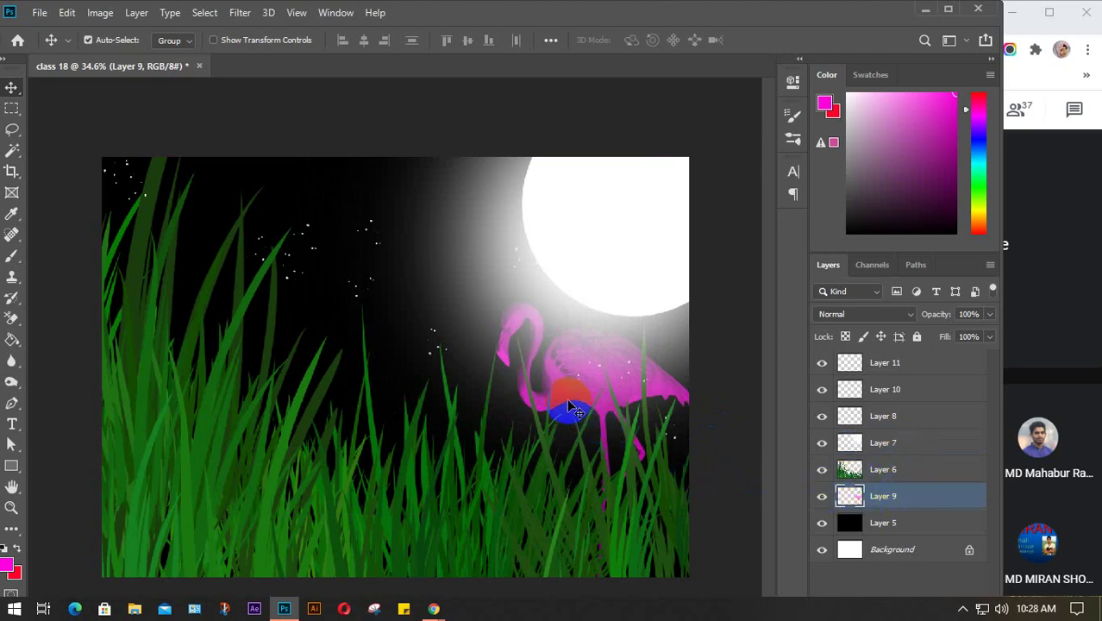
{"action": "left_click_drag", "start_coordinate": [566, 401], "coordinate": [536, 398]}
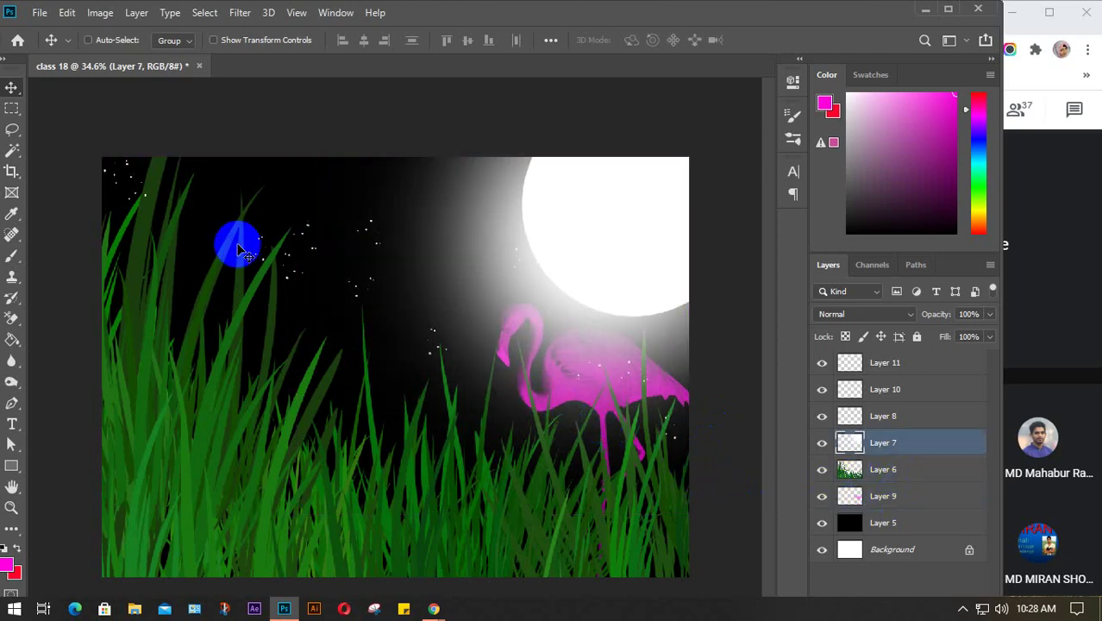
- Set the Move tool's Auto-Select to Layer, try again to move the flamingo left, and undo the moves
{"action": "left_click", "coordinate": [165, 50]}
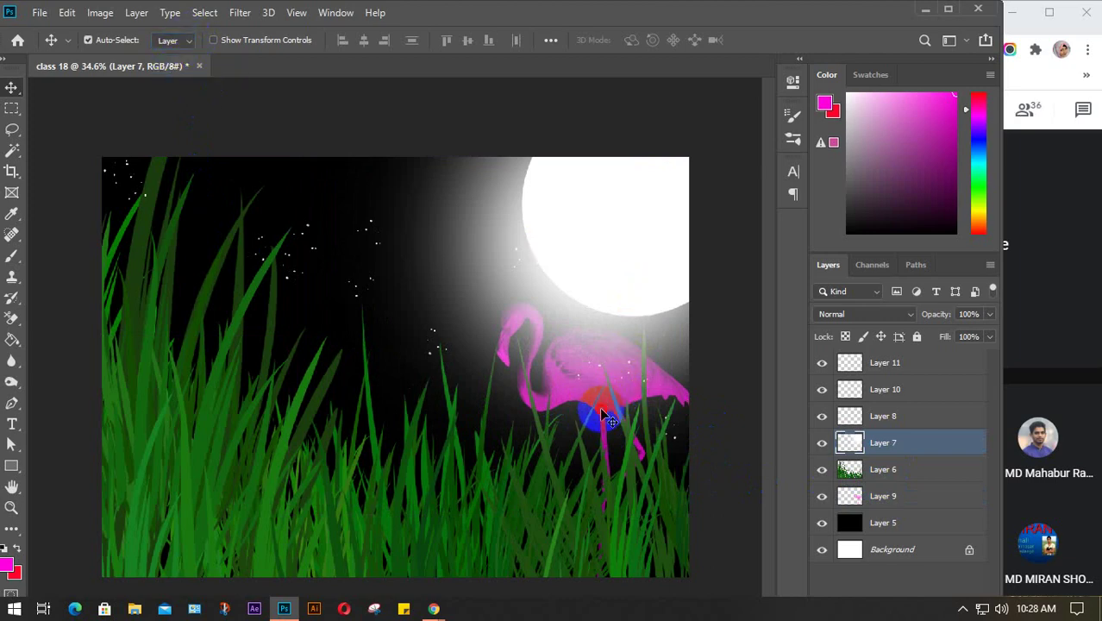
{"action": "left_click_drag", "start_coordinate": [605, 414], "coordinate": [587, 413]}
{"action": "key", "text": "ctrl"}
{"action": "key", "text": "ctrl+z"}
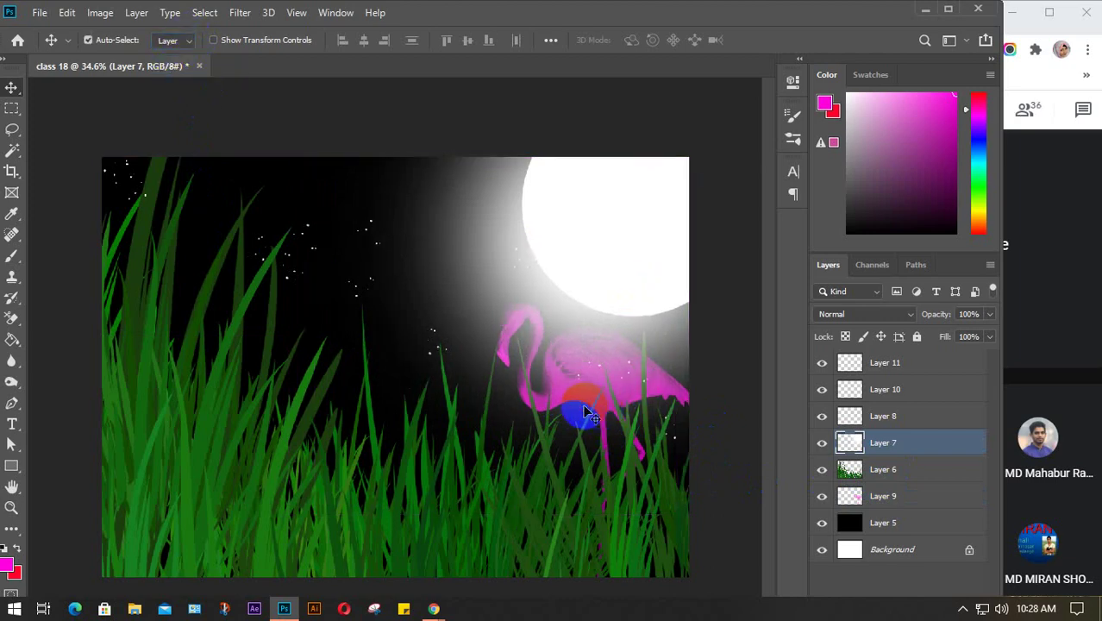
{"action": "left_click", "coordinate": [902, 495]}
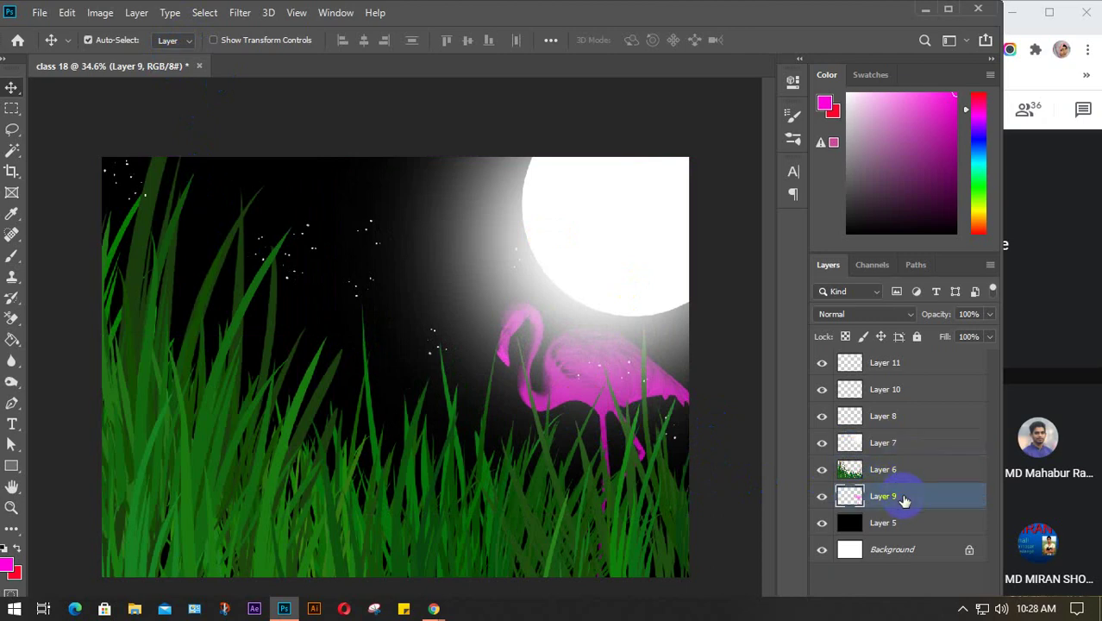
{"action": "left_click_drag", "start_coordinate": [532, 404], "coordinate": [511, 399]}
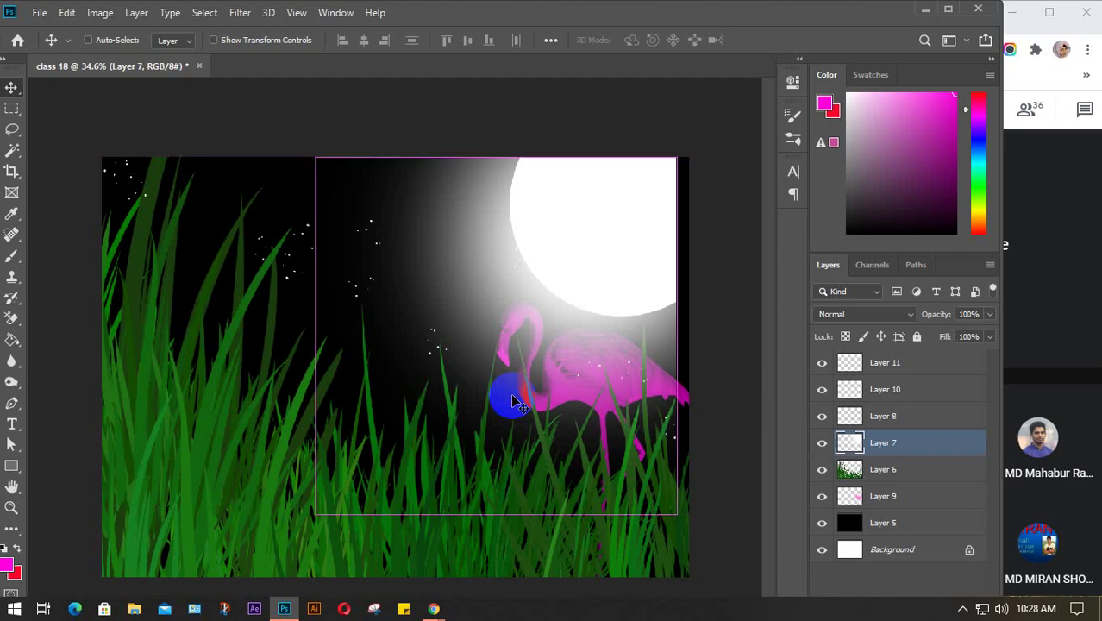
{"action": "key", "text": "ctrl+z"}
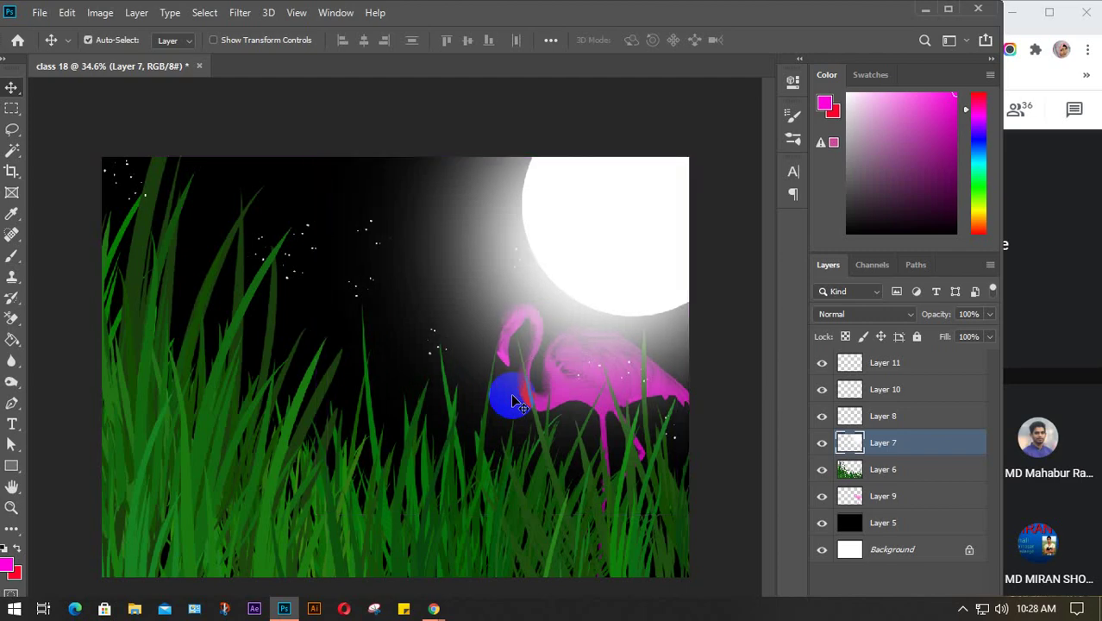
- Lock all of Layer 7 and move the flamingo left, away from the moon and into the middle of the grass
{"action": "left_click", "coordinate": [904, 415]}
{"action": "left_click", "coordinate": [910, 448]}
{"action": "left_click", "coordinate": [917, 338]}
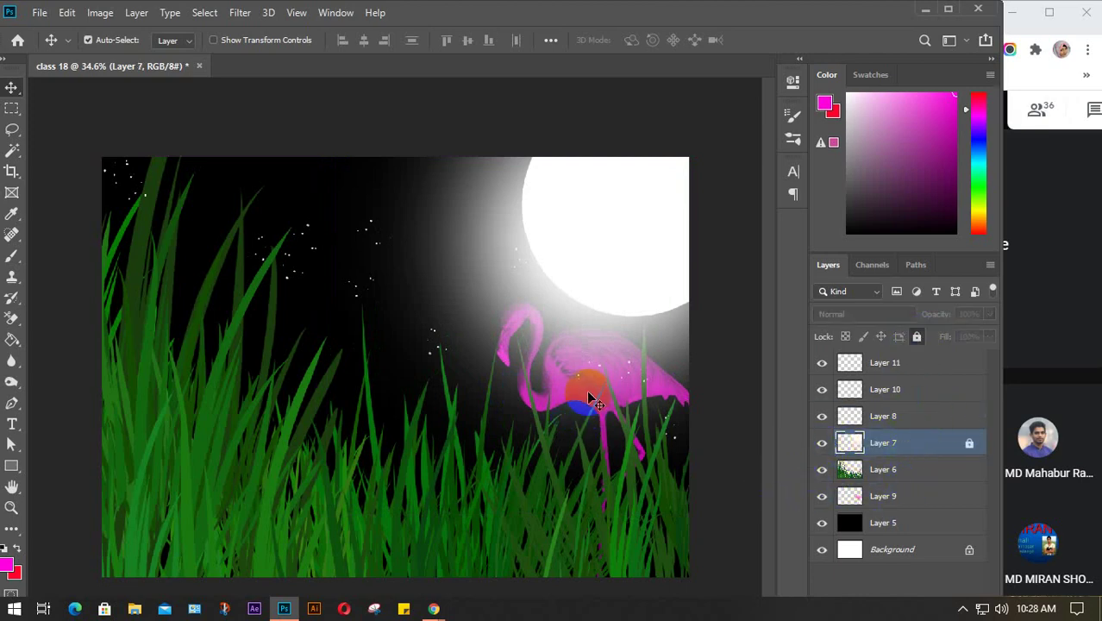
{"action": "left_click_drag", "start_coordinate": [586, 390], "coordinate": [393, 388]}
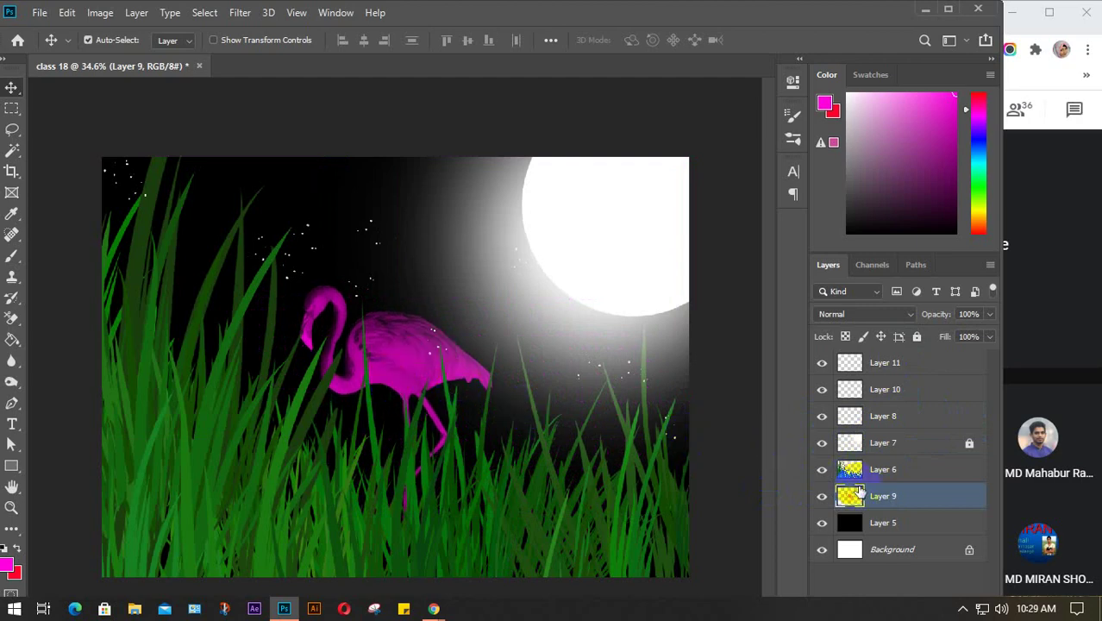
- Unlock Layer 7 and fully lock it again to demonstrate the layer lock
{"action": "left_click_drag", "start_coordinate": [860, 490], "coordinate": [966, 443]}
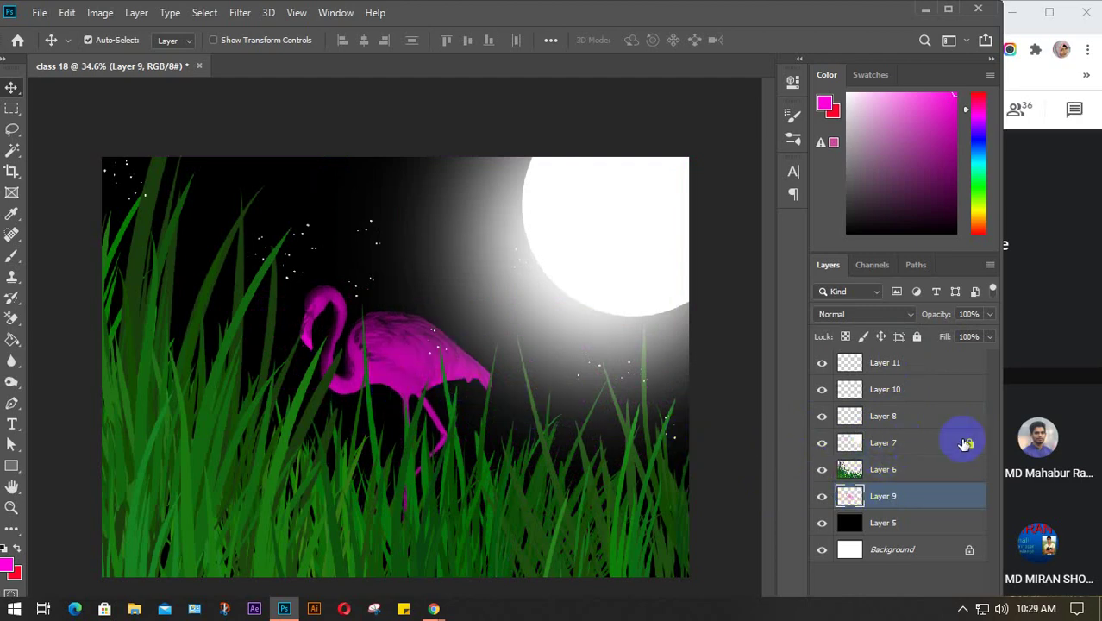
{"action": "left_click", "coordinate": [971, 444]}
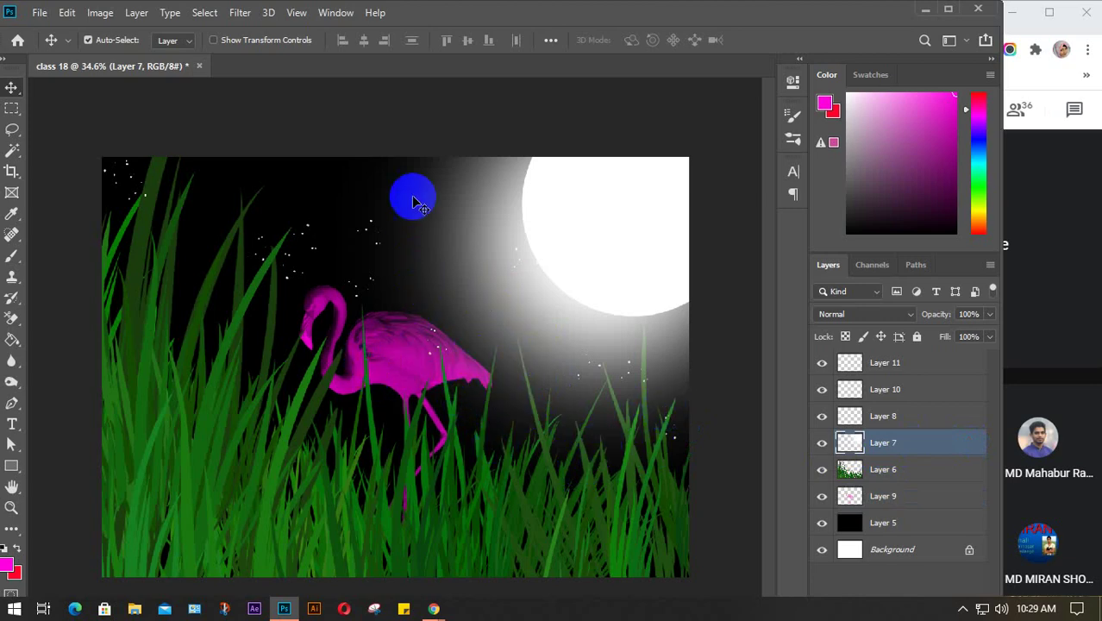
{"action": "left_click", "coordinate": [916, 338]}
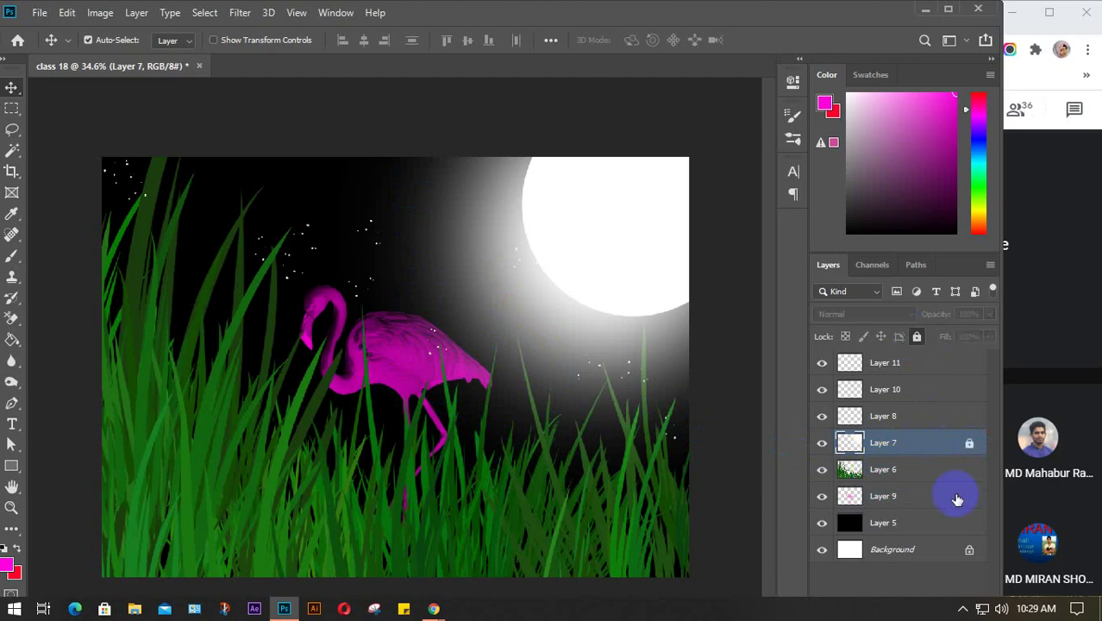
- Select Layer 8 and switch its visibility off and on to check the stars
{"action": "left_click", "coordinate": [925, 419]}
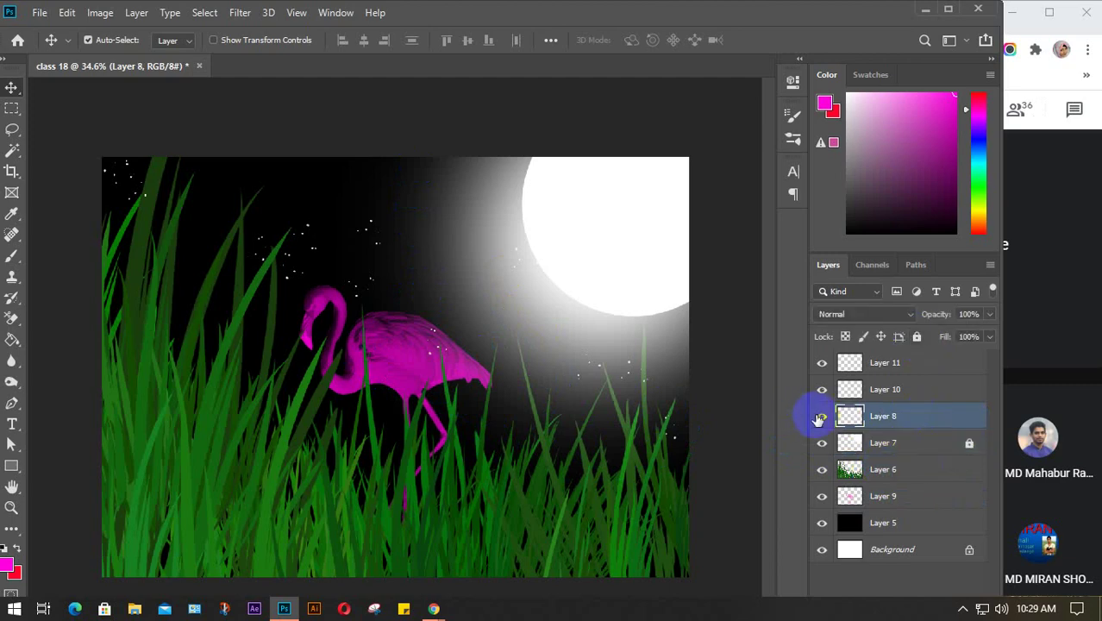
{"action": "left_click", "coordinate": [820, 418]}
{"action": "left_click", "coordinate": [820, 418]}
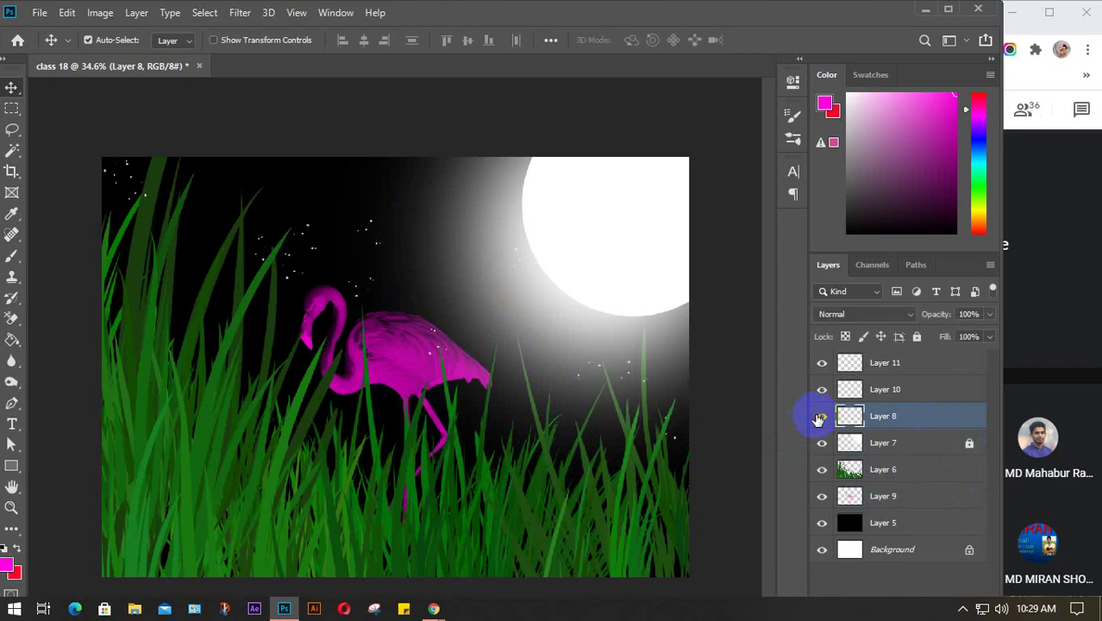
- With Layer 10 active, choose the Spray Paint 1 brush from 20 Spray Paint Brushes and collapse the open brush groups
{"action": "left_click", "coordinate": [917, 390]}
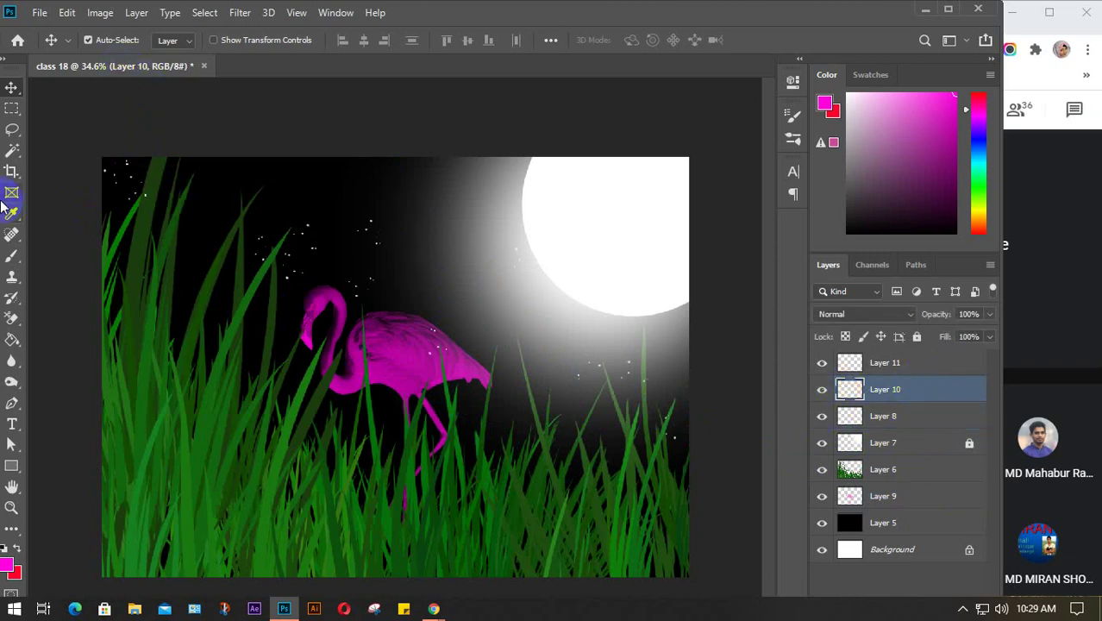
{"action": "left_click", "coordinate": [10, 257]}
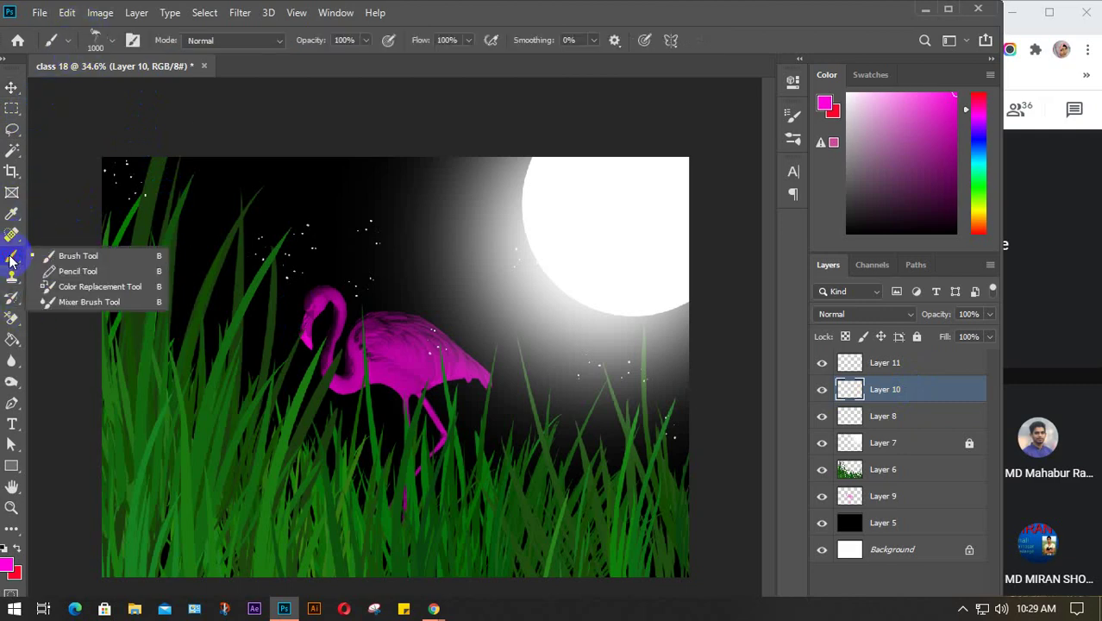
{"action": "left_click", "coordinate": [109, 40]}
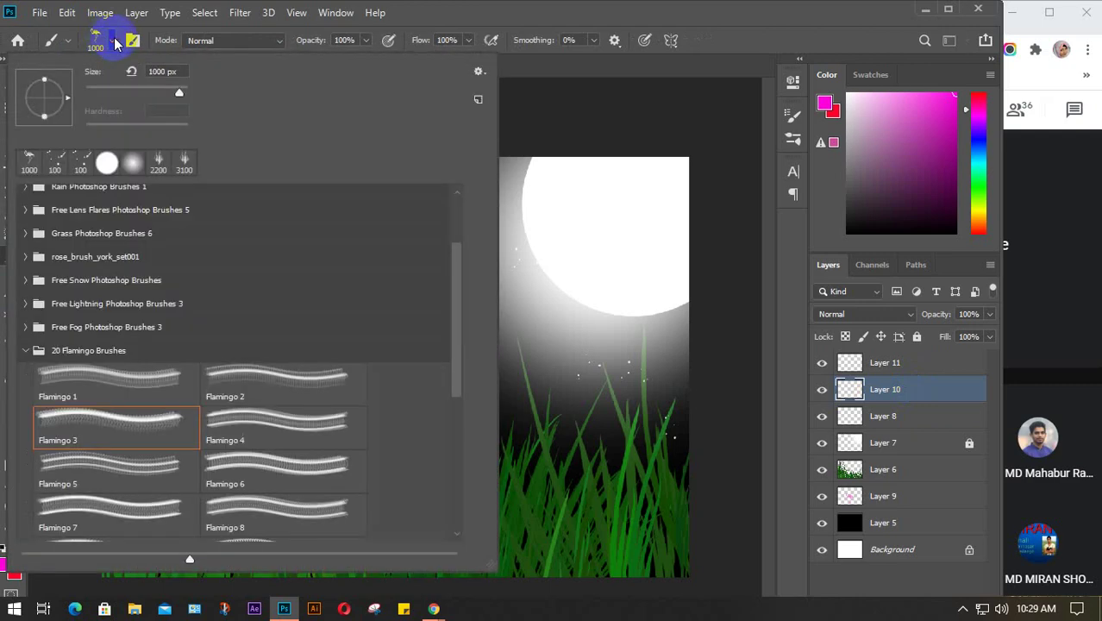
{"action": "left_click", "coordinate": [26, 349]}
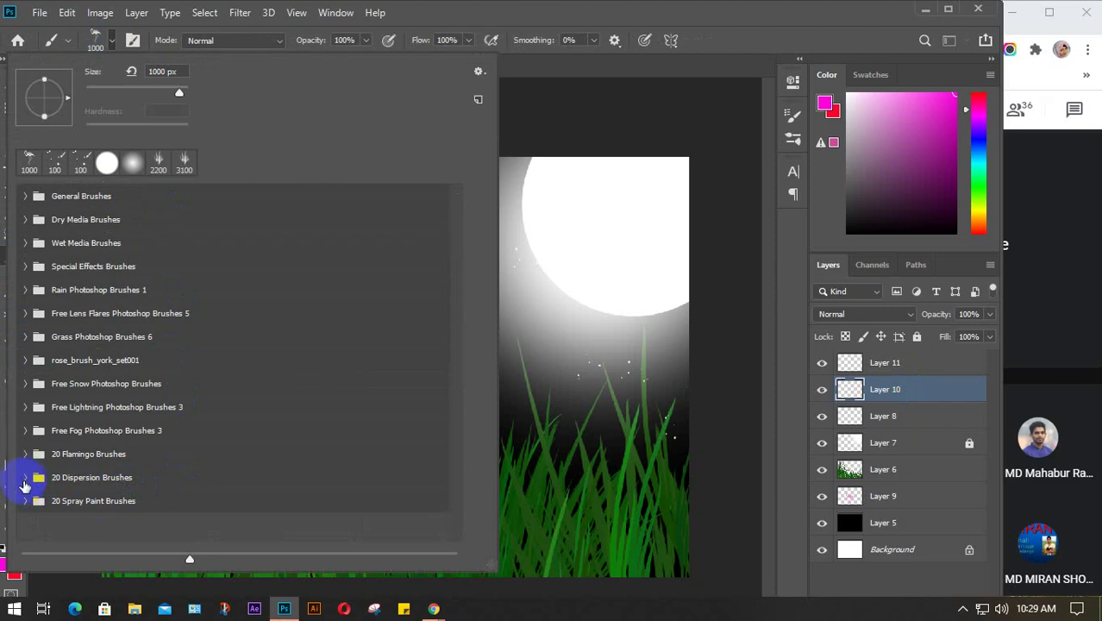
{"action": "left_click", "coordinate": [26, 499]}
{"action": "scroll", "coordinate": [223, 450], "scroll_direction": "down", "scroll_amount": 3}
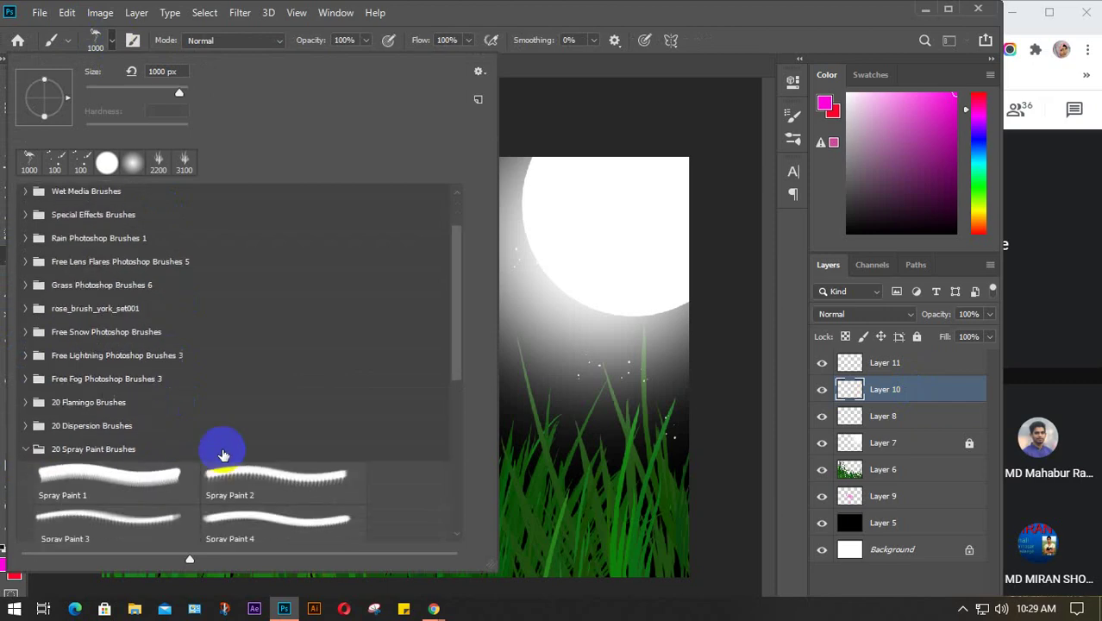
{"action": "left_click", "coordinate": [148, 417]}
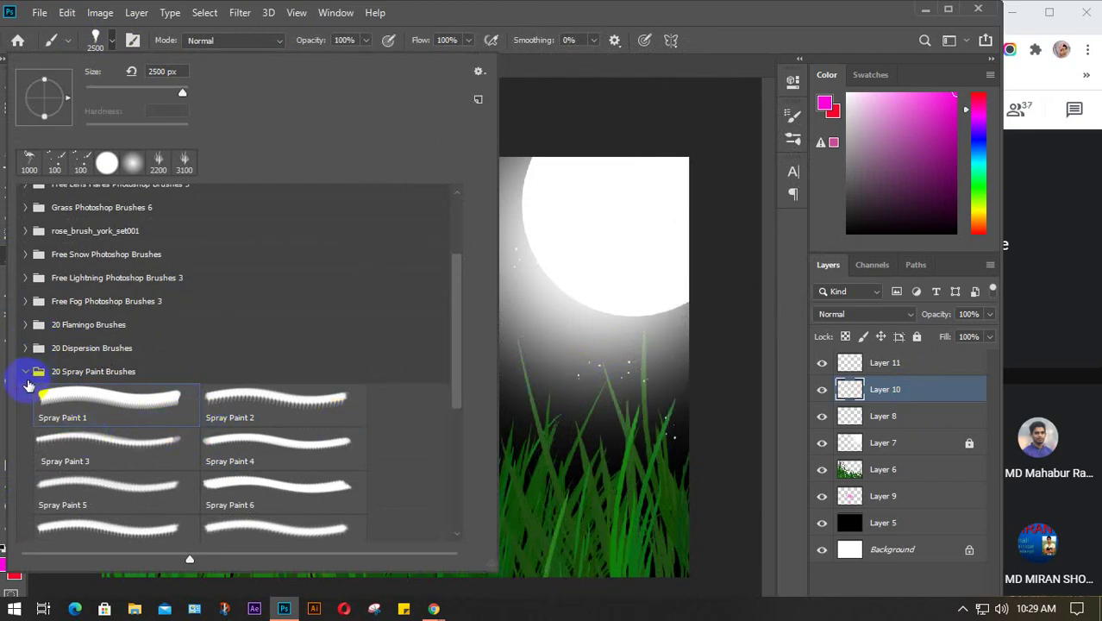
{"action": "left_click", "coordinate": [23, 371]}
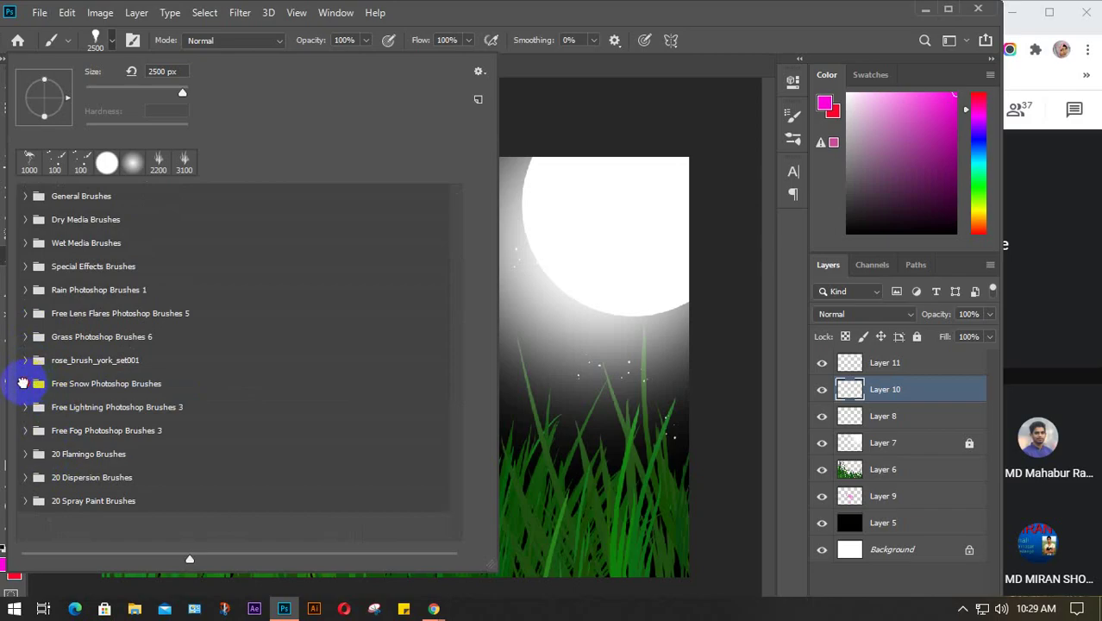
- Choose brush 1 from Free Snow Photoshop Brushes and stamp pink specks over the scene on Layer 10
{"action": "left_click", "coordinate": [79, 386]}
{"action": "left_click", "coordinate": [155, 452]}
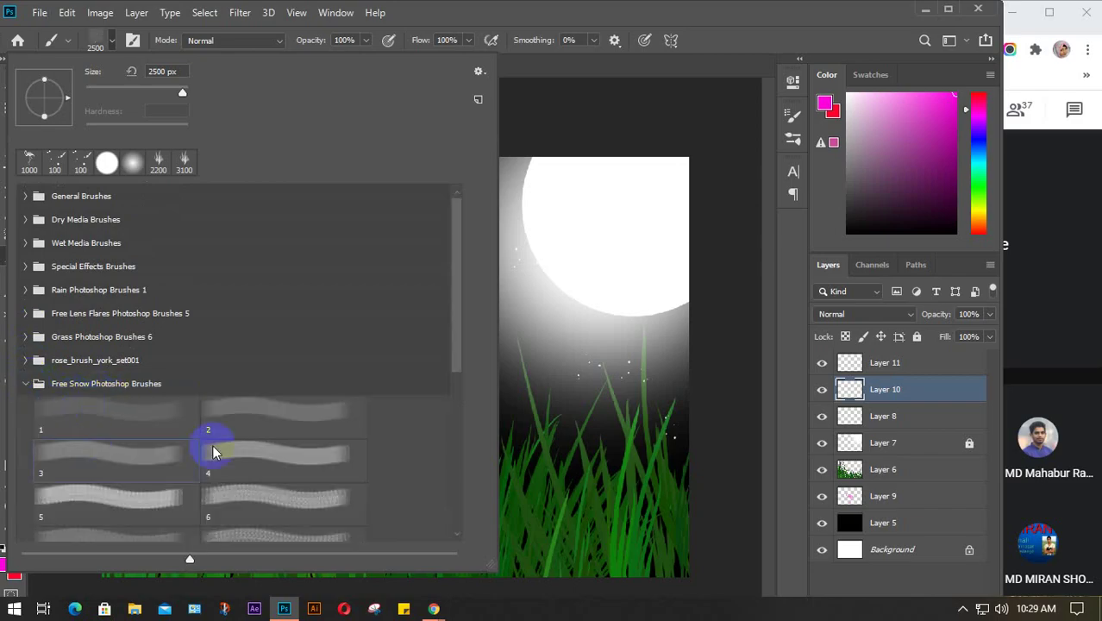
{"action": "left_click", "coordinate": [141, 417]}
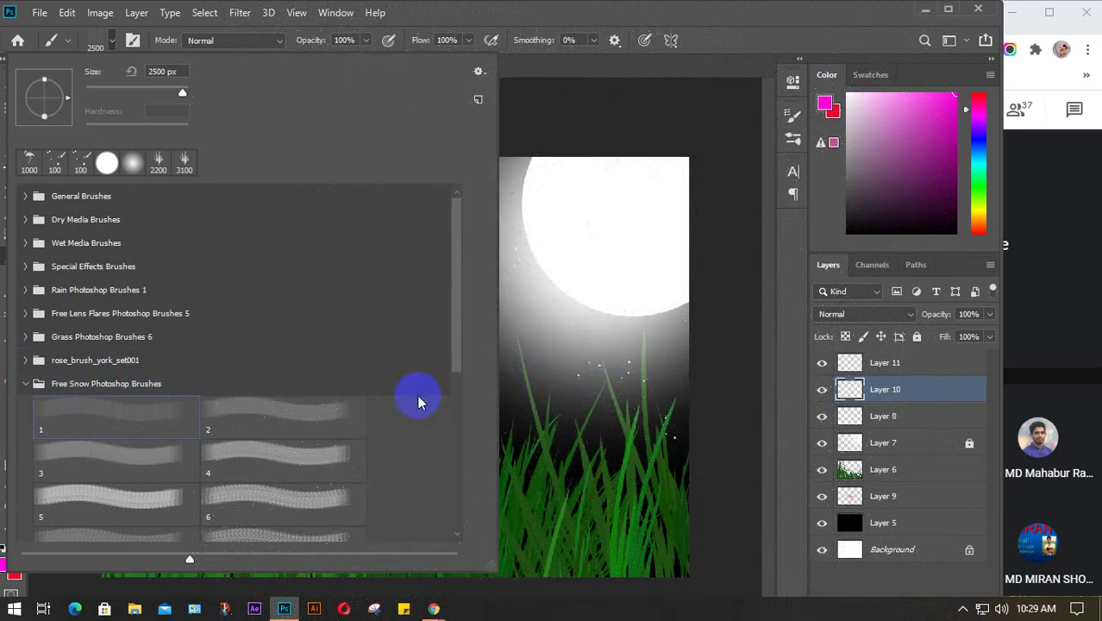
{"action": "left_click", "coordinate": [107, 47]}
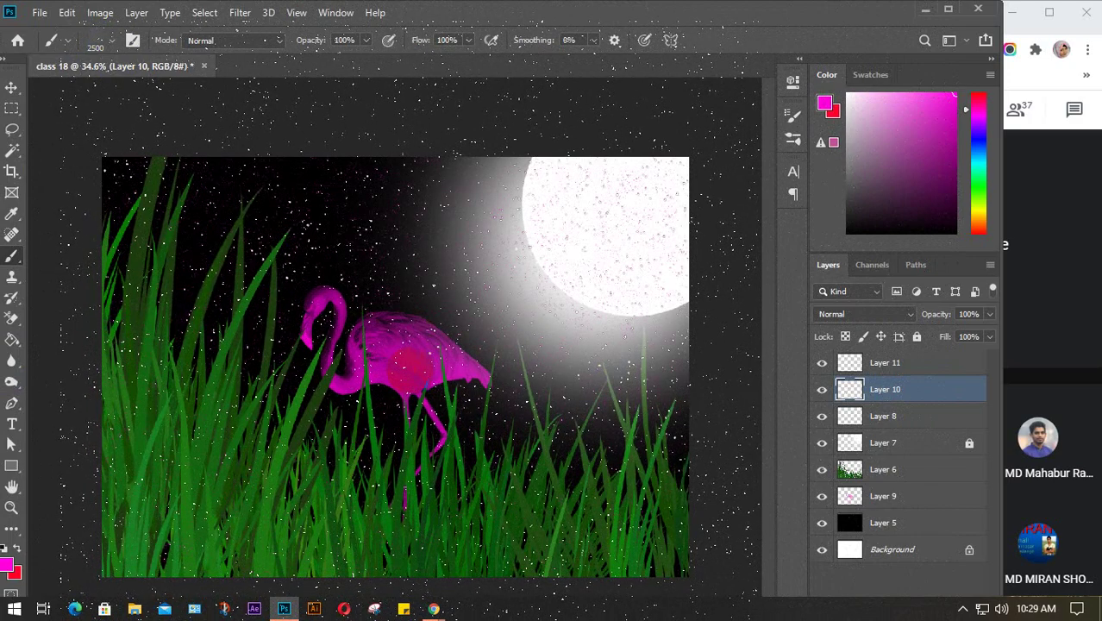
- Move Layer 10 down the layer stack until it sits directly below Layer 9
{"action": "key", "text": "v"}
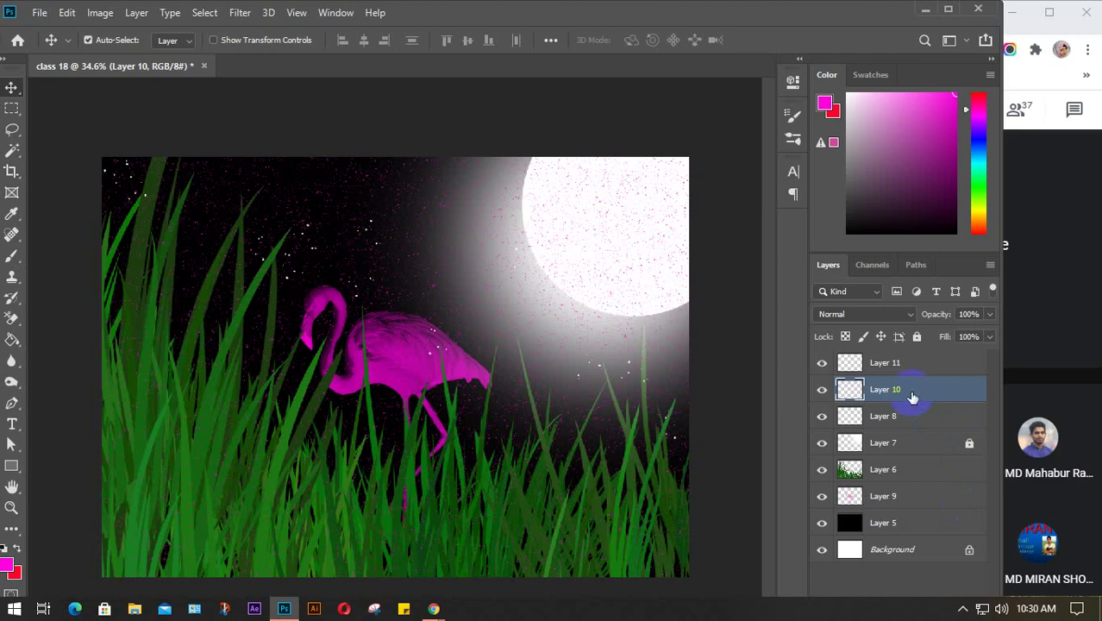
{"action": "left_click_drag", "start_coordinate": [910, 395], "coordinate": [910, 490]}
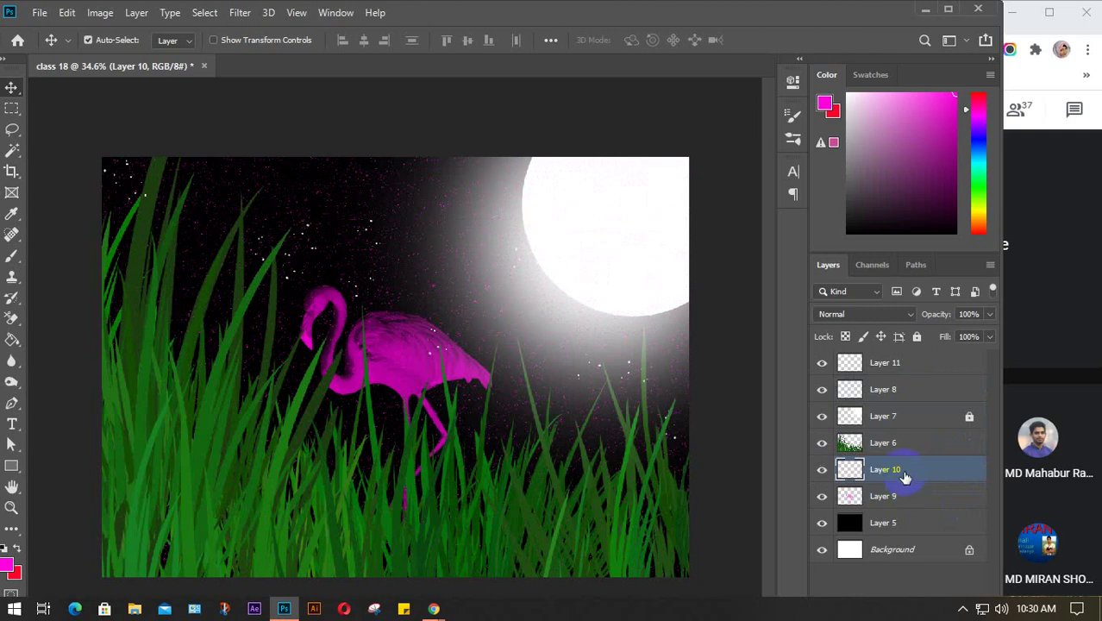
{"action": "left_click_drag", "start_coordinate": [903, 470], "coordinate": [905, 512]}
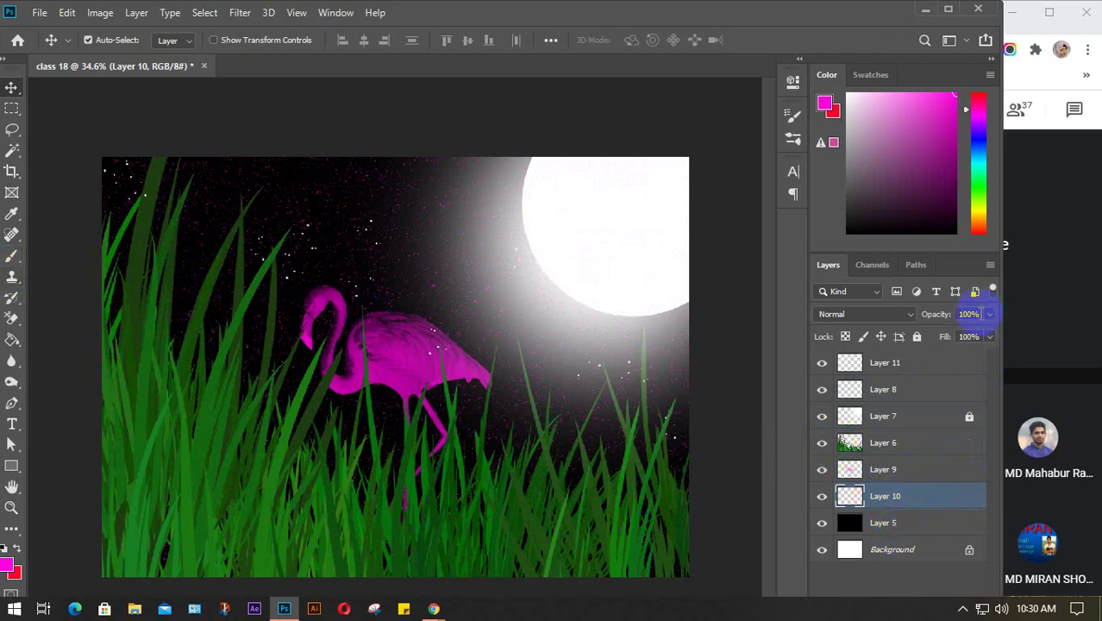
- Try a lower opacity on Layer 10, restore it to 100%, and preview the blend modes while keeping Normal
{"action": "left_click_drag", "start_coordinate": [981, 313], "coordinate": [880, 326]}
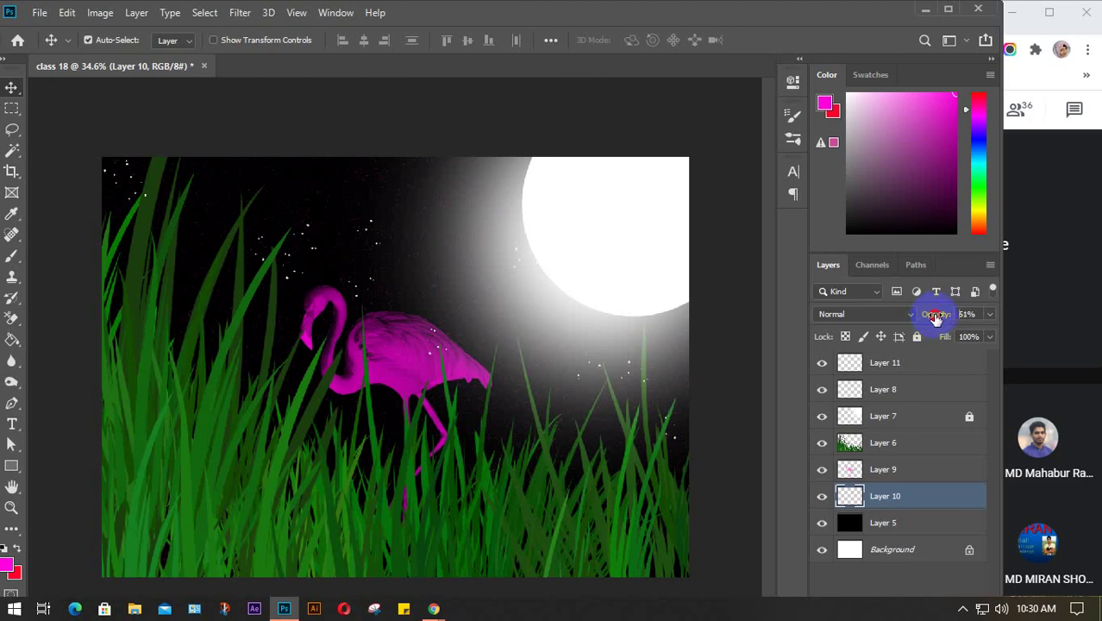
{"action": "left_click_drag", "start_coordinate": [936, 315], "coordinate": [1009, 320]}
{"action": "left_click", "coordinate": [913, 314]}
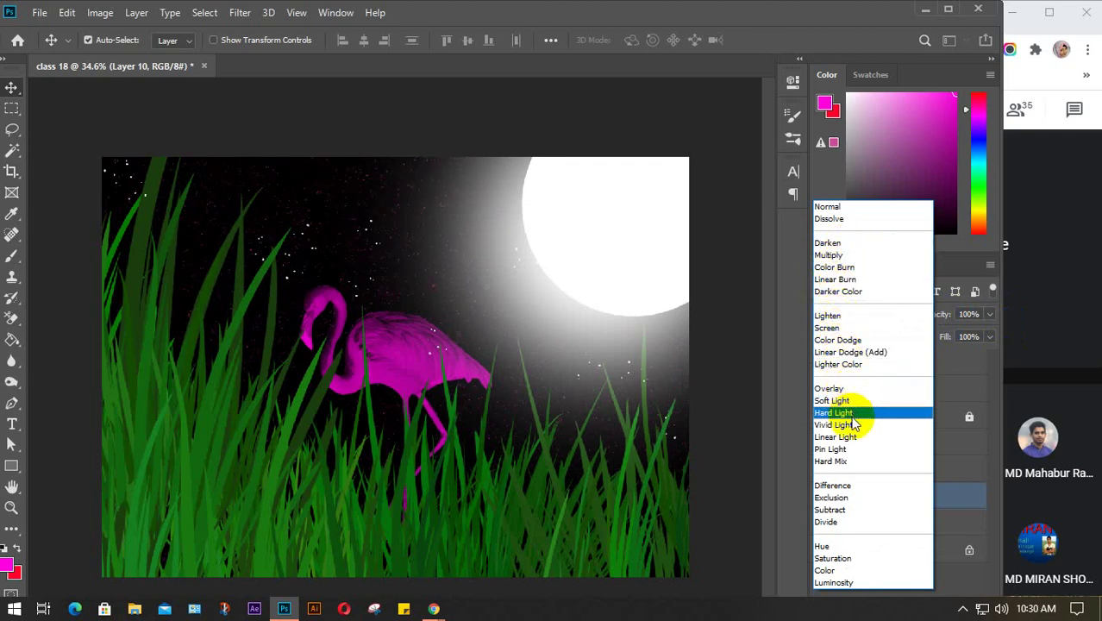
{"action": "left_click", "coordinate": [969, 363]}
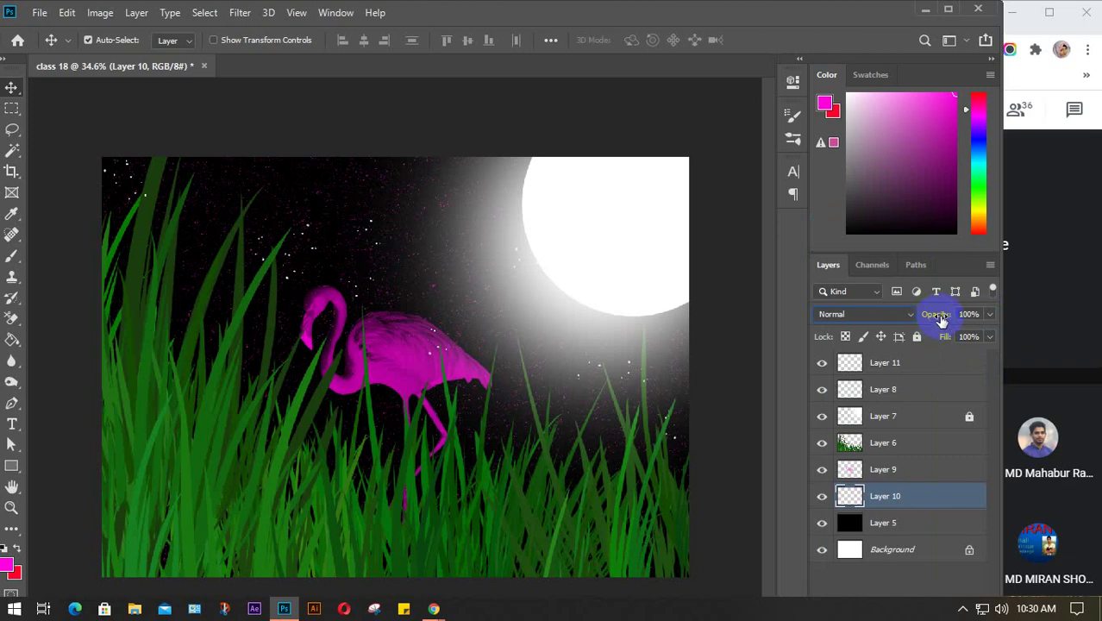
- Set the opacity of Layer 10 to 43%
{"action": "left_click_drag", "start_coordinate": [941, 318], "coordinate": [931, 317]}
{"action": "key", "text": "Return"}
{"action": "left_click_drag", "start_coordinate": [946, 319], "coordinate": [918, 314]}
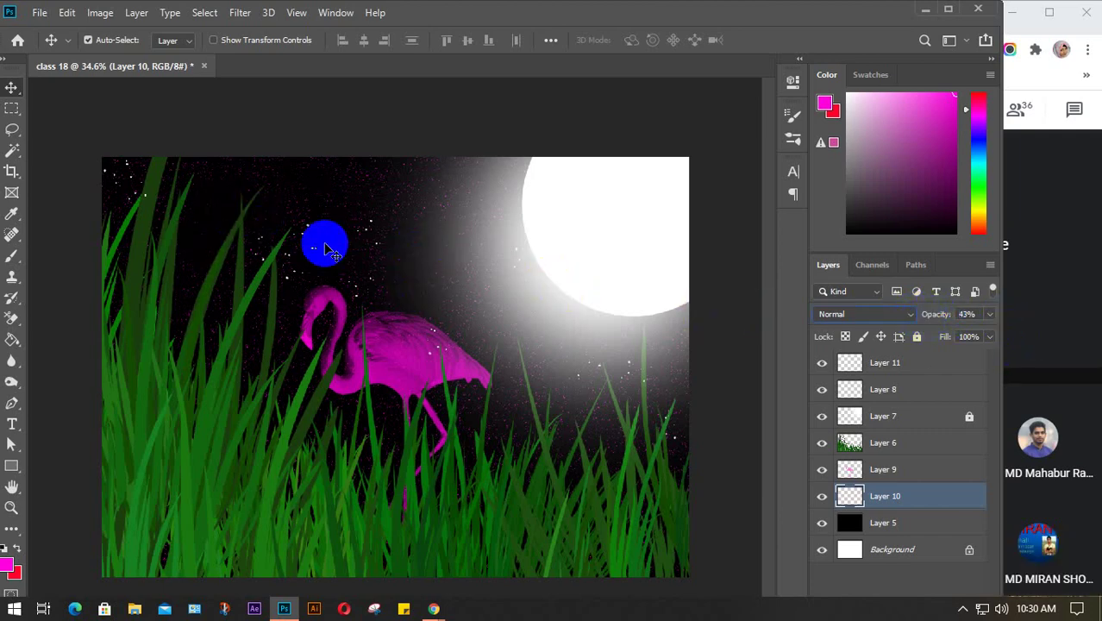
{"action": "left_click_drag", "start_coordinate": [328, 250], "coordinate": [898, 486]}
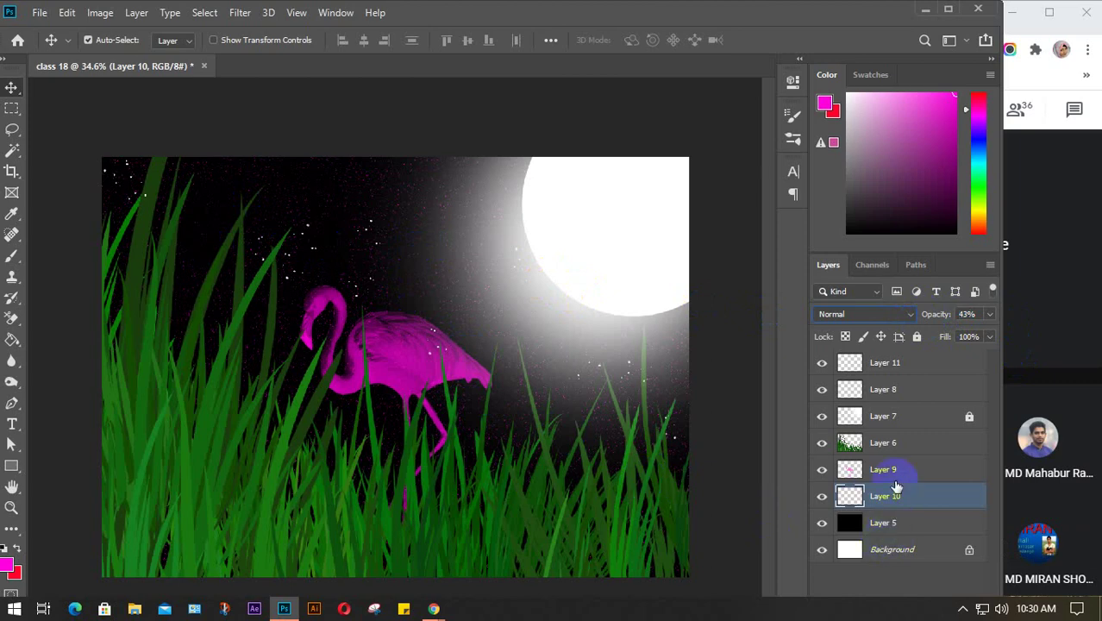
- Lower the opacity of the grass on Layer 6 to 64% and 37%, and restore it to 100%
{"action": "left_click", "coordinate": [899, 445]}
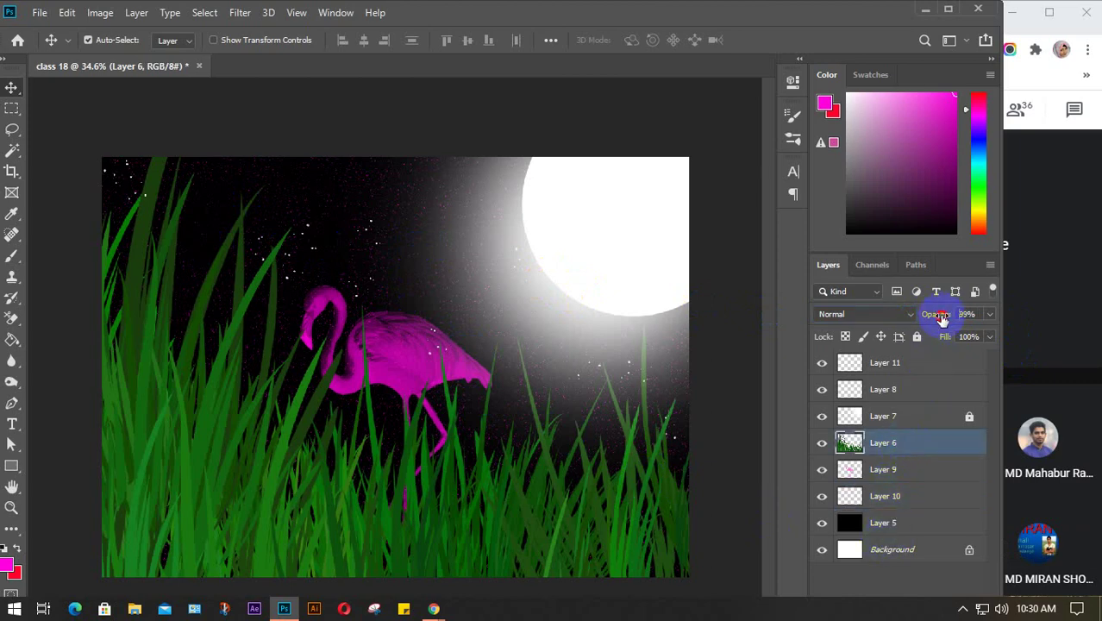
{"action": "left_click_drag", "start_coordinate": [940, 317], "coordinate": [916, 320]}
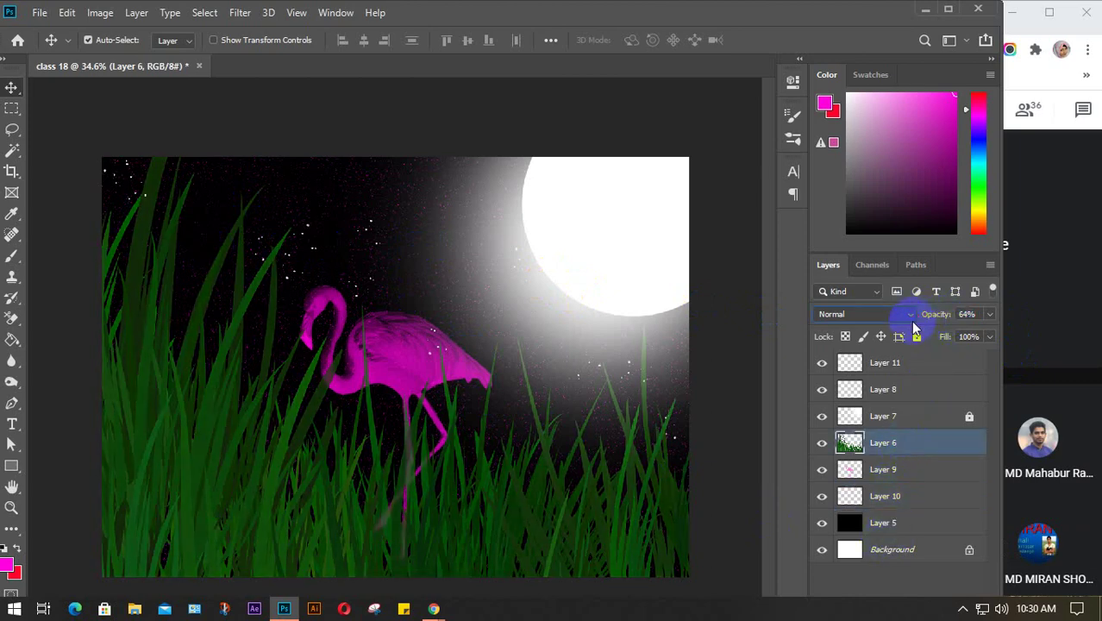
{"action": "left_click_drag", "start_coordinate": [940, 317], "coordinate": [915, 315]}
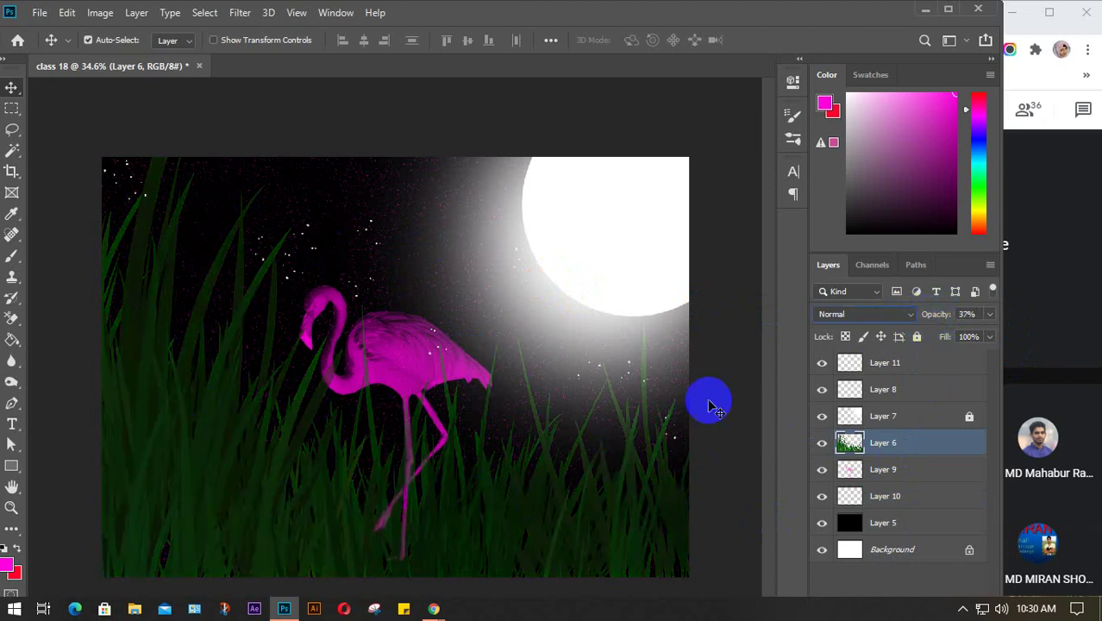
{"action": "left_click_drag", "start_coordinate": [938, 314], "coordinate": [1078, 326]}
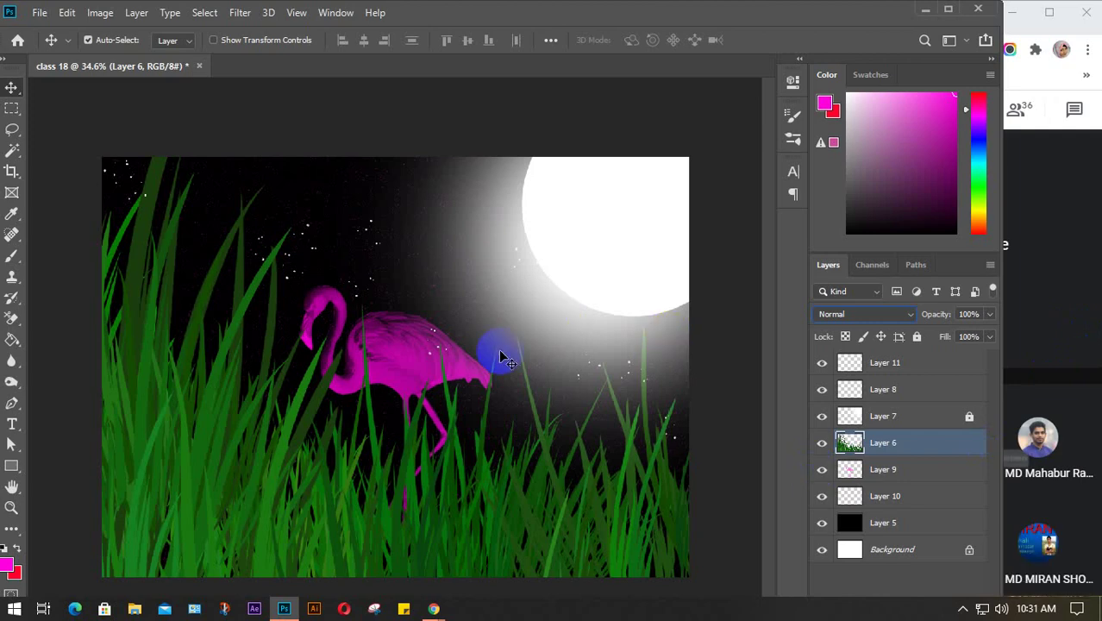
- Deselect all layers, activate the Brush tool and enable Wet Edges in its brush settings
{"action": "left_click", "coordinate": [10, 89]}
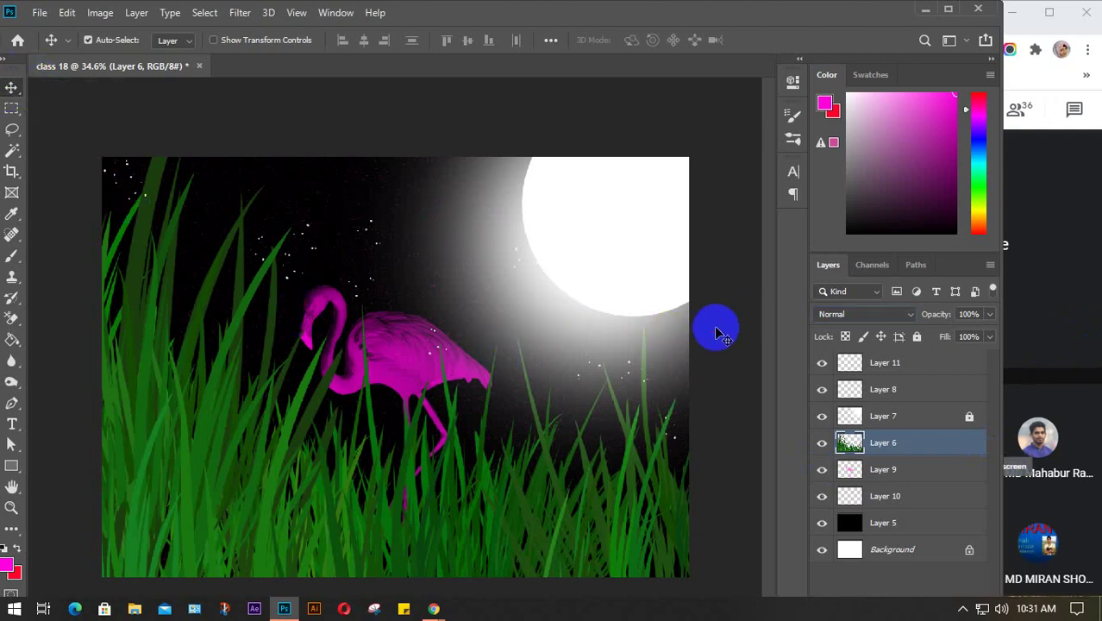
{"action": "left_click", "coordinate": [714, 329]}
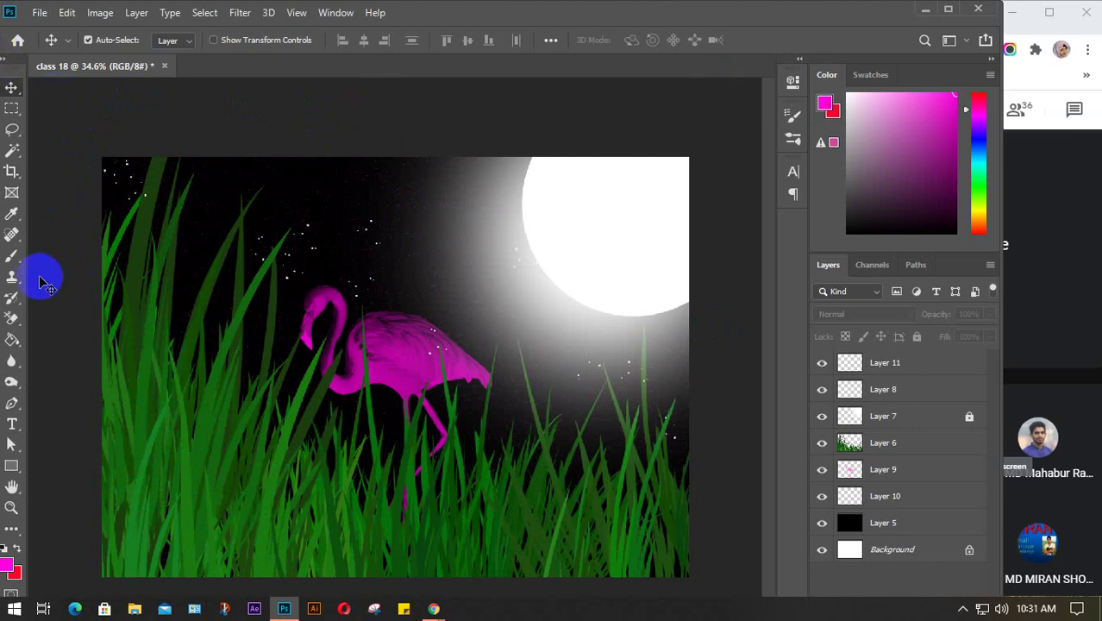
{"action": "left_click", "coordinate": [11, 257]}
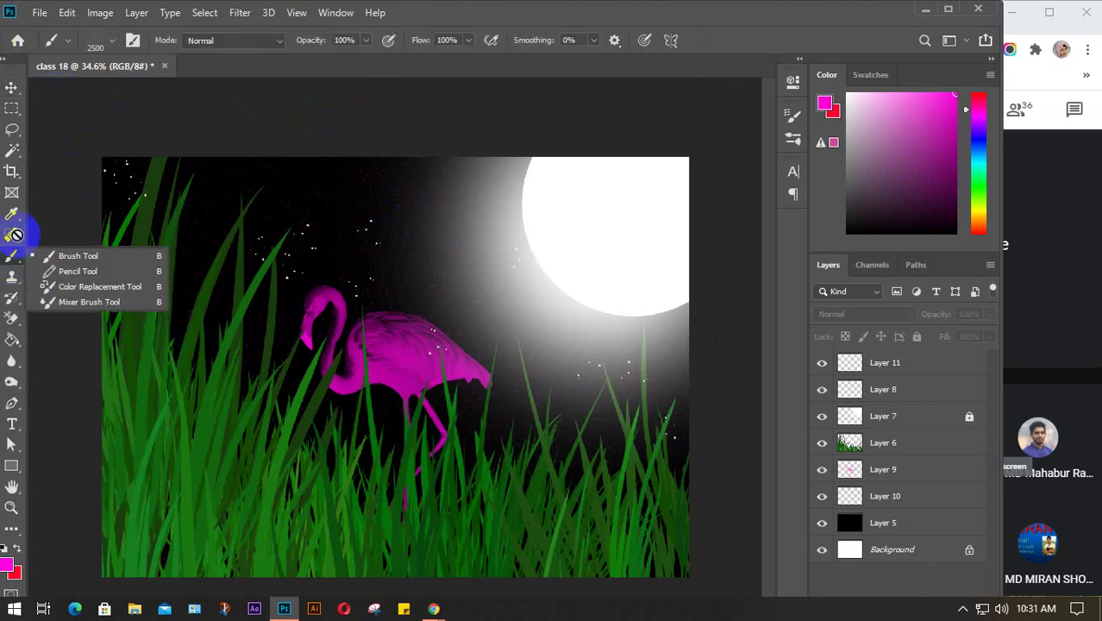
{"action": "left_click", "coordinate": [133, 41]}
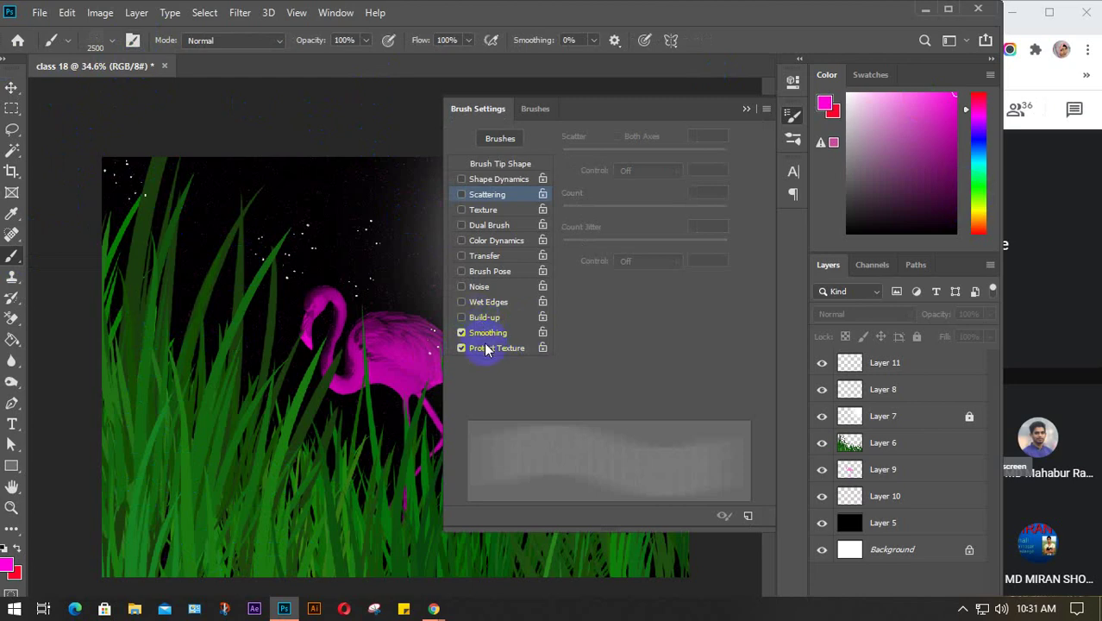
{"action": "left_click", "coordinate": [461, 301]}
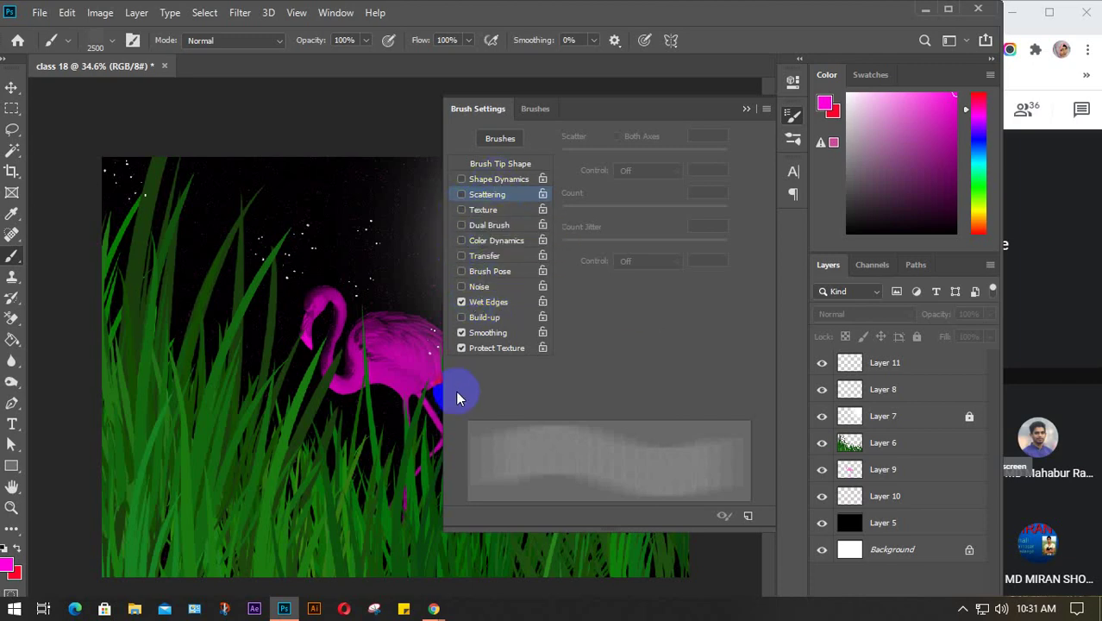
- With Layer 11 active, choose brush 4 from Grass Photoshop Brushes 6
{"action": "left_click", "coordinate": [905, 365]}
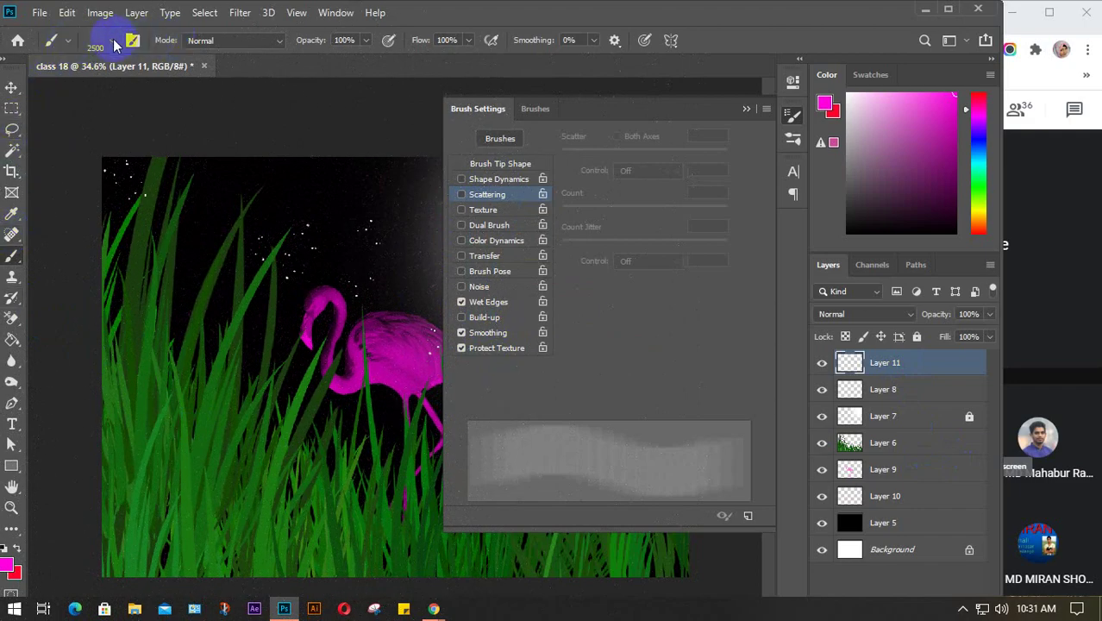
{"action": "left_click", "coordinate": [113, 41]}
{"action": "left_click", "coordinate": [23, 383]}
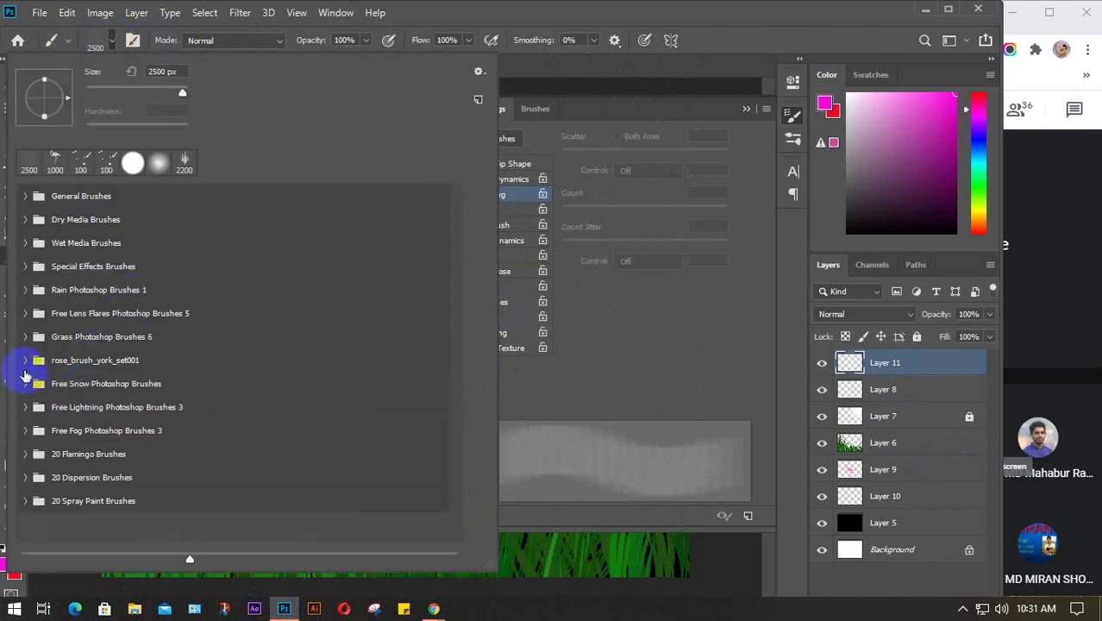
{"action": "left_click", "coordinate": [24, 337]}
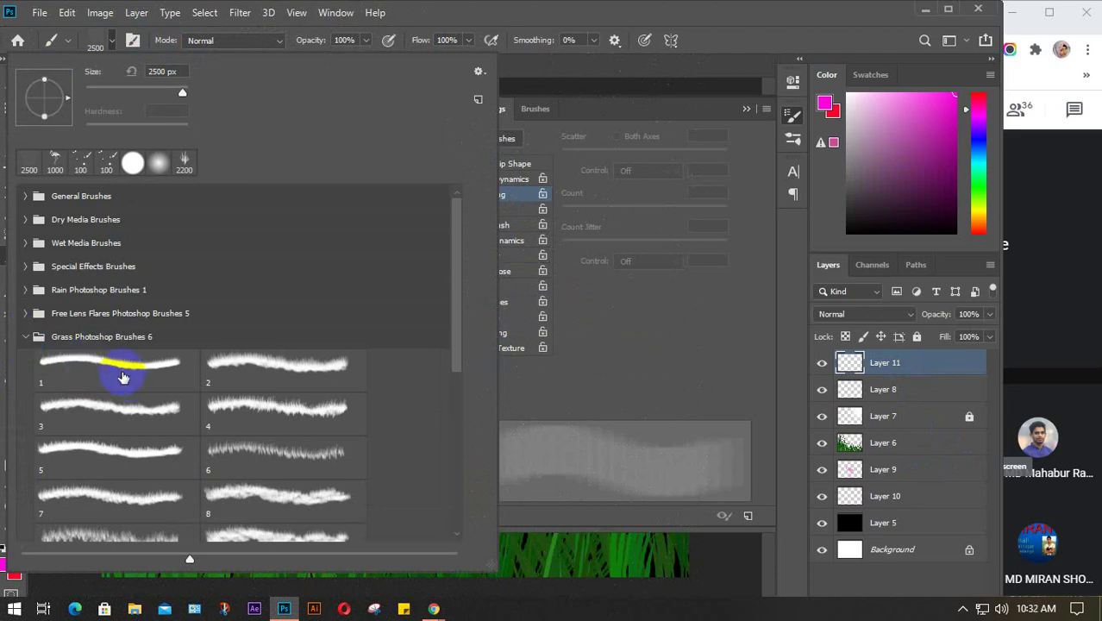
{"action": "left_click", "coordinate": [288, 402]}
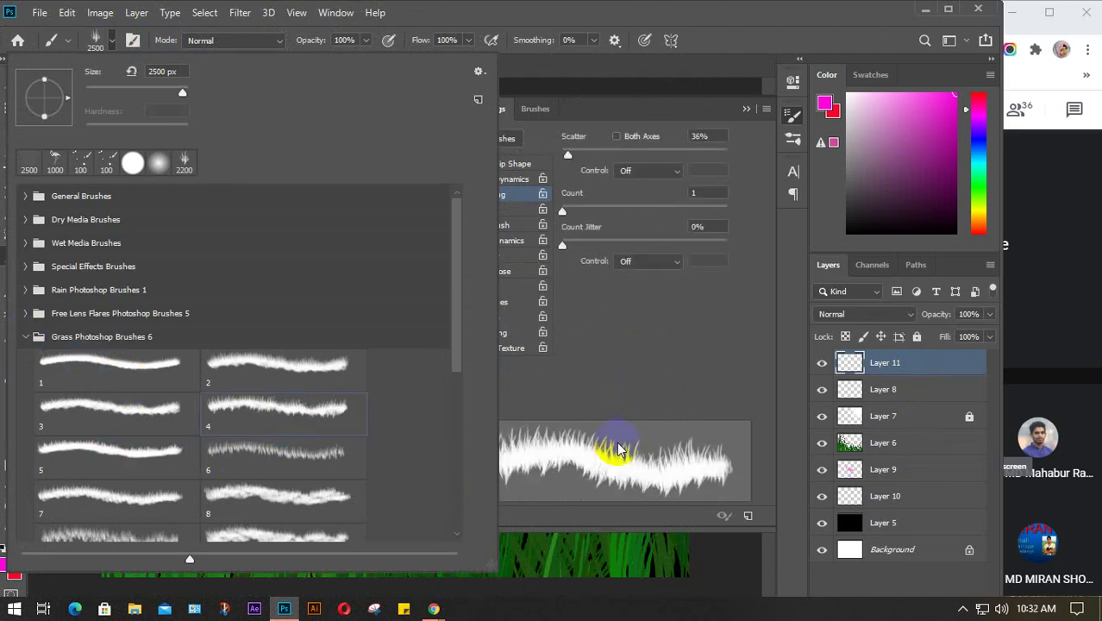
{"action": "left_click", "coordinate": [113, 46]}
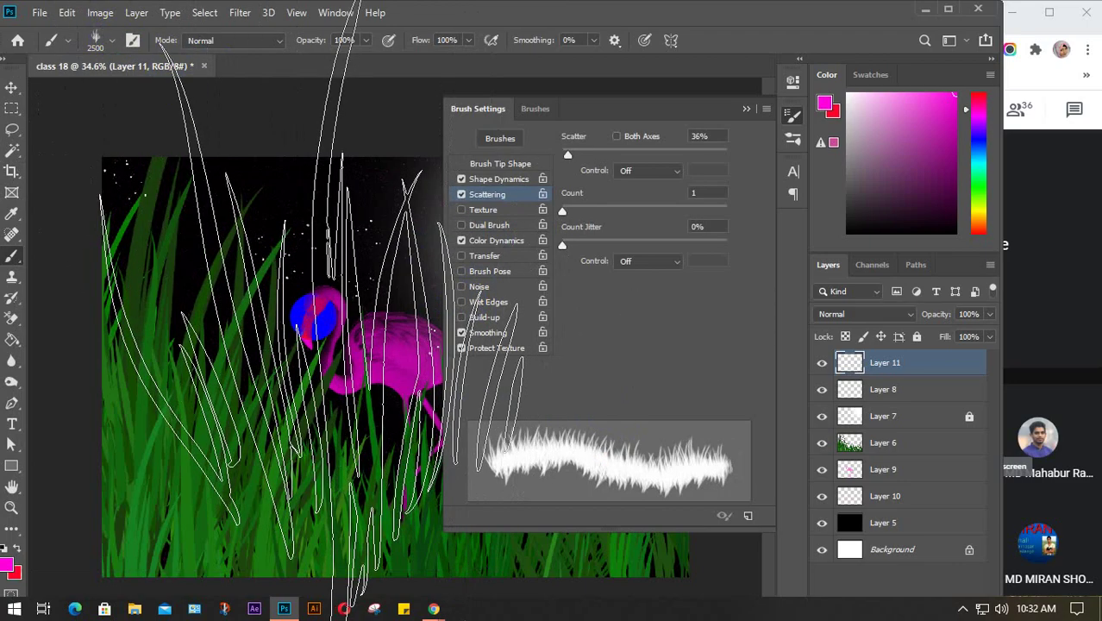
- Reduce the grass brush size to 1600 px
{"action": "key", "text": "bracketleft"}
{"action": "key", "text": "bracketleft"}
{"action": "key", "text": "bracketleft"}
{"action": "key", "text": "bracketleft"}
{"action": "key", "text": "bracketleft"}
{"action": "key", "text": "bracketleft"}
{"action": "key", "text": "bracketleft"}
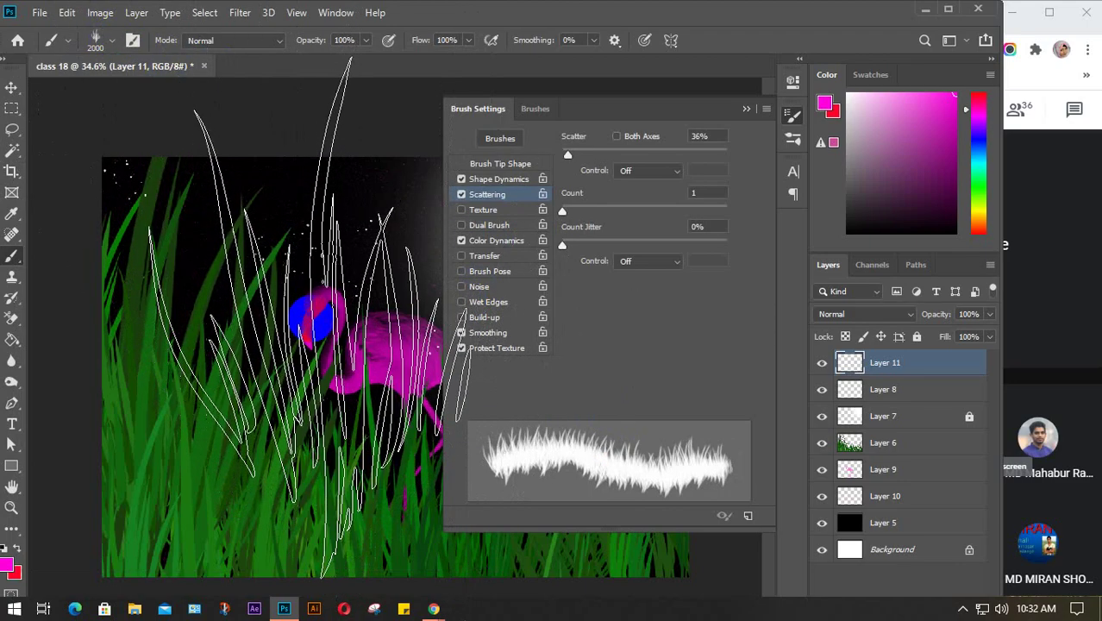
{"action": "key", "text": "bracketleft"}
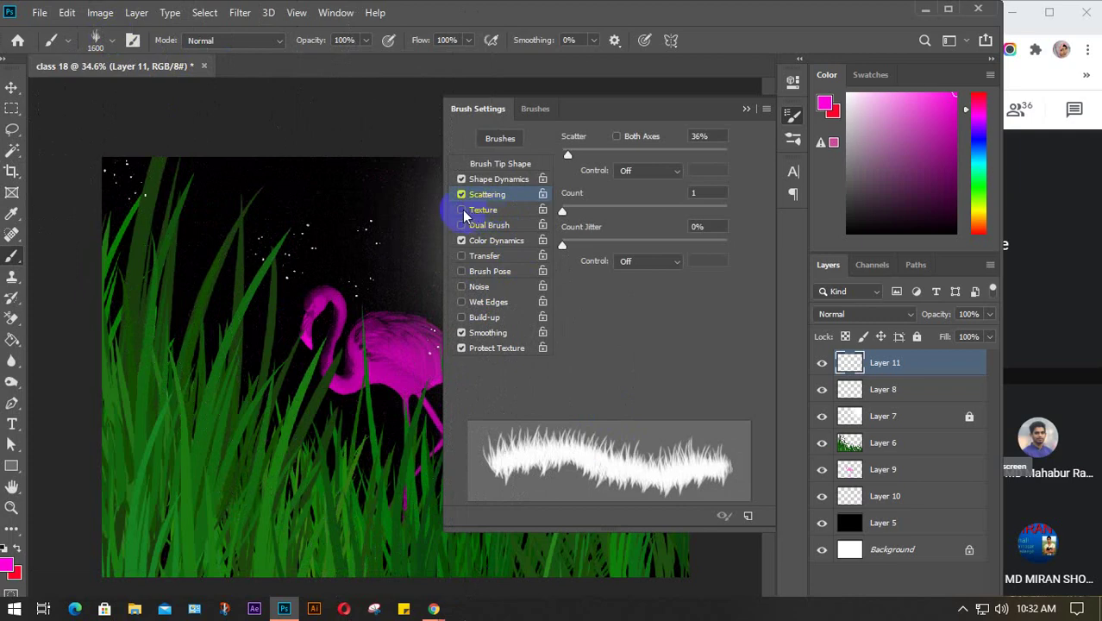
- Enable Texture and Wet Edges for the grass brush, toggling Wet Edges to compare the stroke, and close the brush settings
{"action": "left_click", "coordinate": [462, 210]}
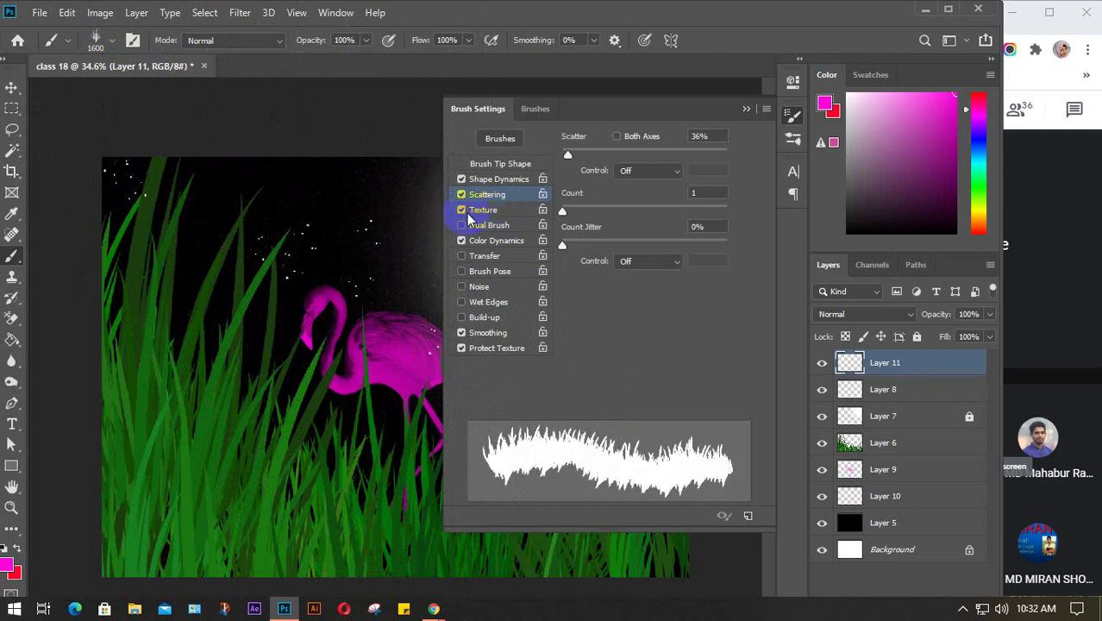
{"action": "left_click", "coordinate": [462, 303]}
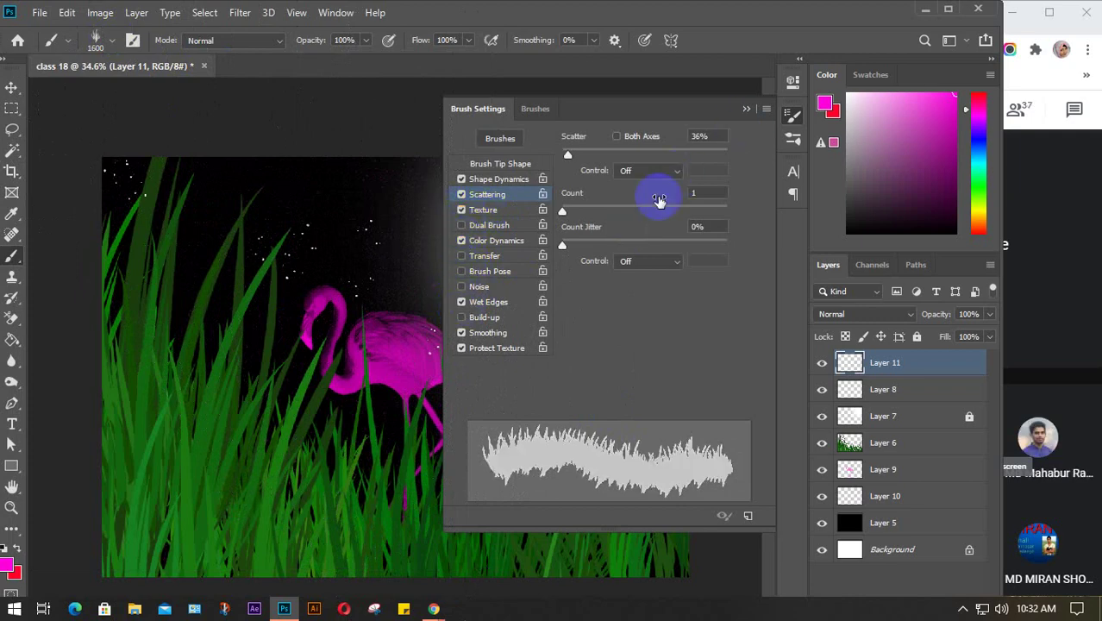
{"action": "left_click", "coordinate": [487, 304]}
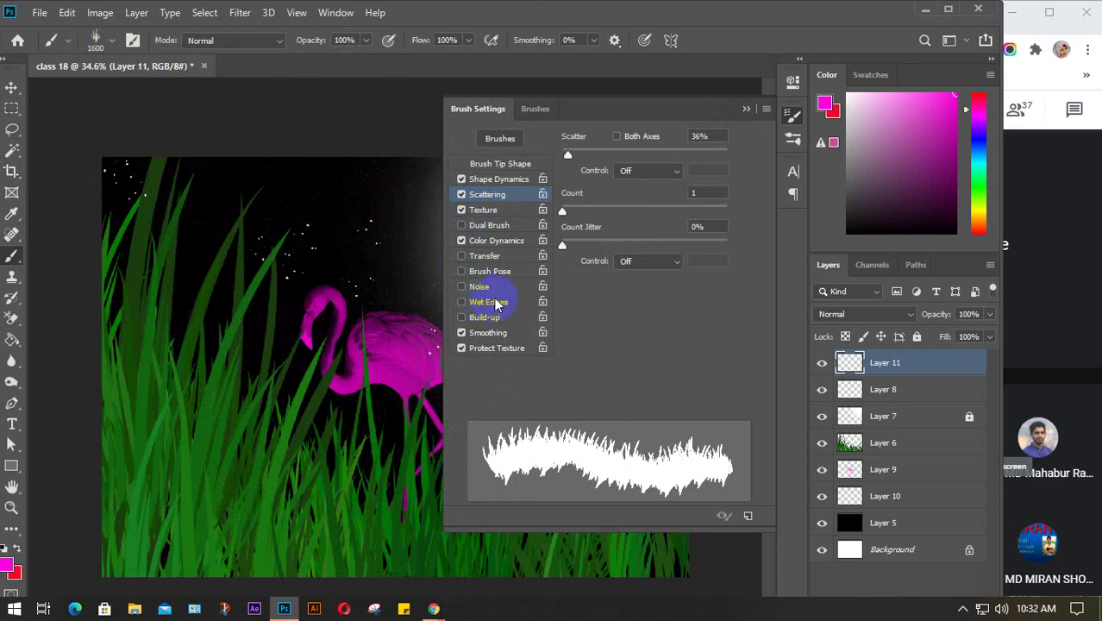
{"action": "left_click", "coordinate": [476, 302]}
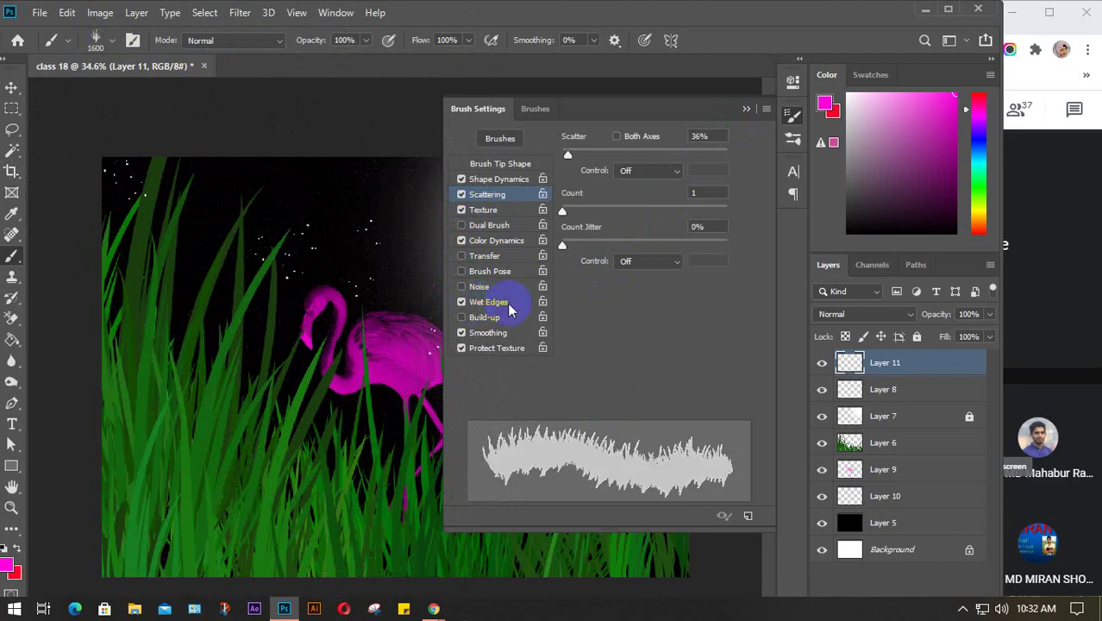
{"action": "left_click", "coordinate": [746, 110]}
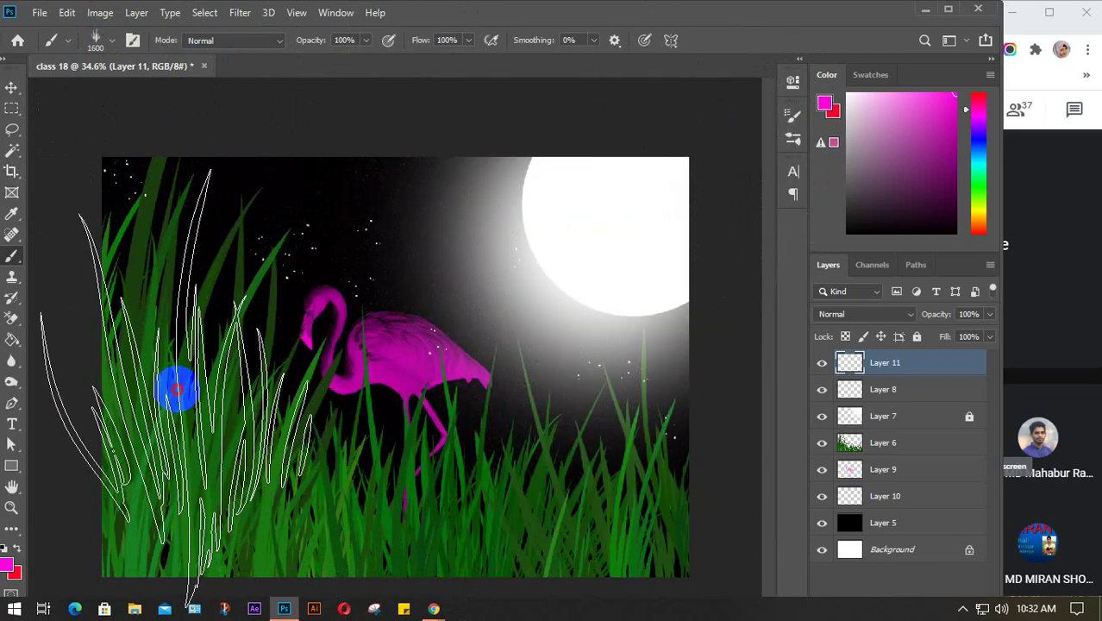
- Paint semi-transparent magenta grass across the lower part of the scene on Layer 11 and inspect the blades up close
{"action": "mouse_move", "coordinate": [177, 389]}
{"action": "left_mouse_down"}
{"action": "mouse_move", "coordinate": [380, 470]}
{"action": "mouse_move", "coordinate": [545, 505]}
{"action": "mouse_move", "coordinate": [656, 470]}
{"action": "left_mouse_up"}
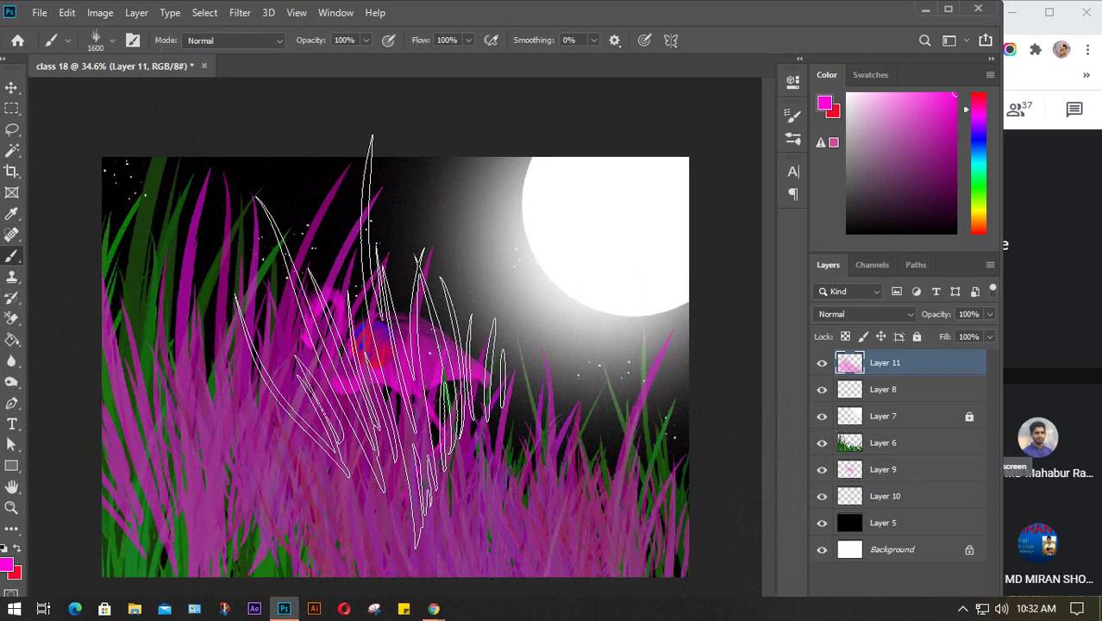
{"action": "scroll", "coordinate": [381, 296], "scroll_direction": "up", "scroll_amount": 4}
{"action": "scroll", "coordinate": [326, 177], "scroll_direction": "up", "scroll_amount": 4}
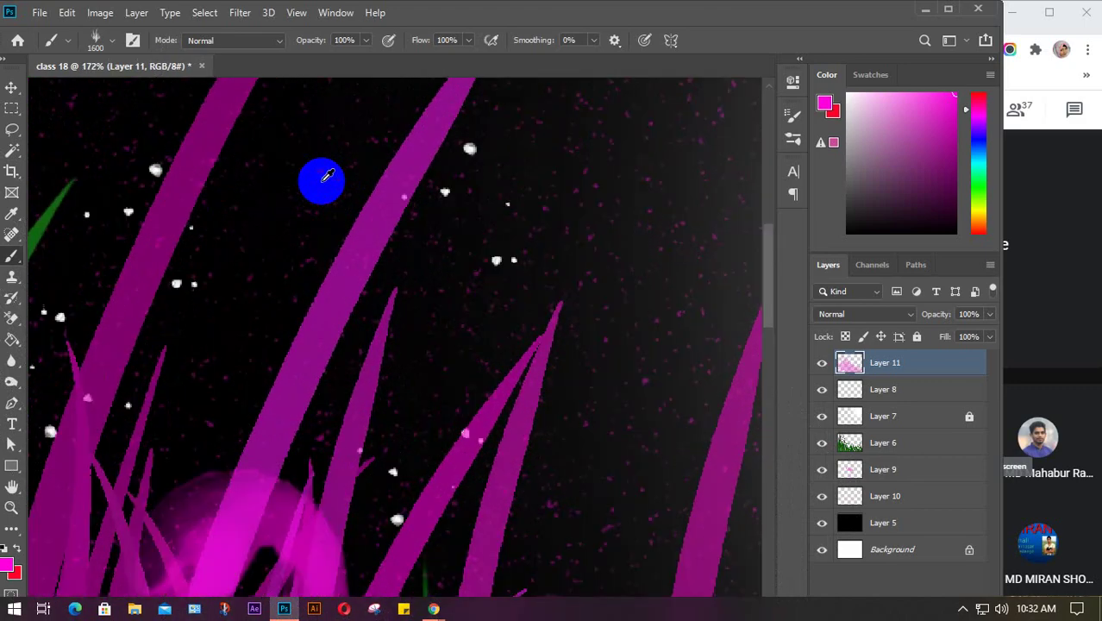
{"action": "scroll", "coordinate": [321, 272], "scroll_direction": "up", "scroll_amount": 4}
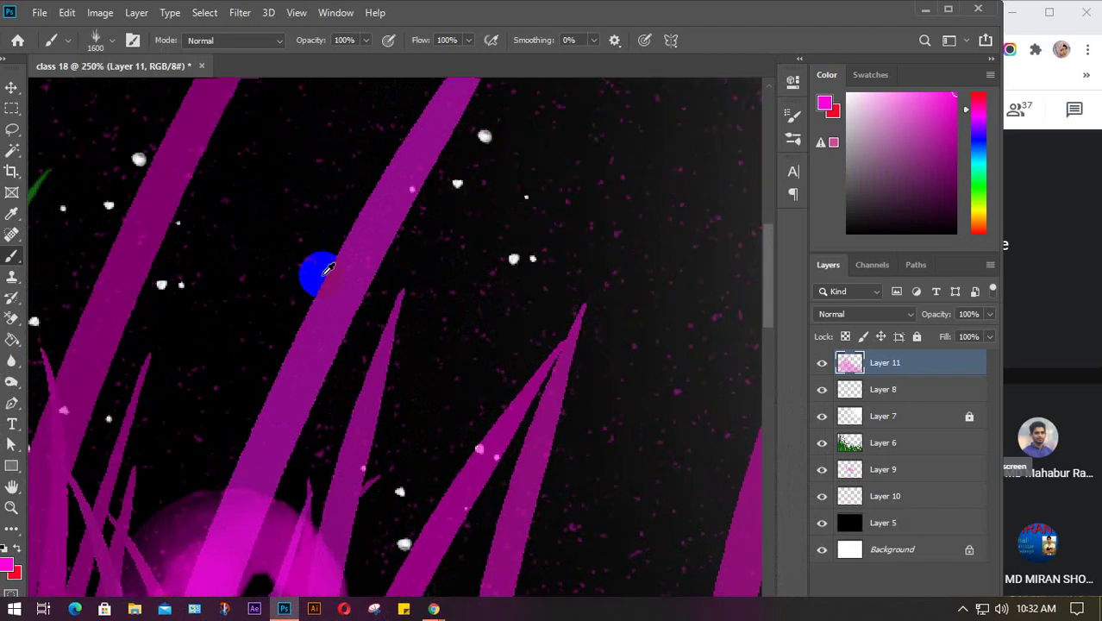
- Delete Layer 11 with the magenta grass and switch to the Move tool
{"action": "scroll", "coordinate": [322, 274], "scroll_direction": "down", "scroll_amount": 10}
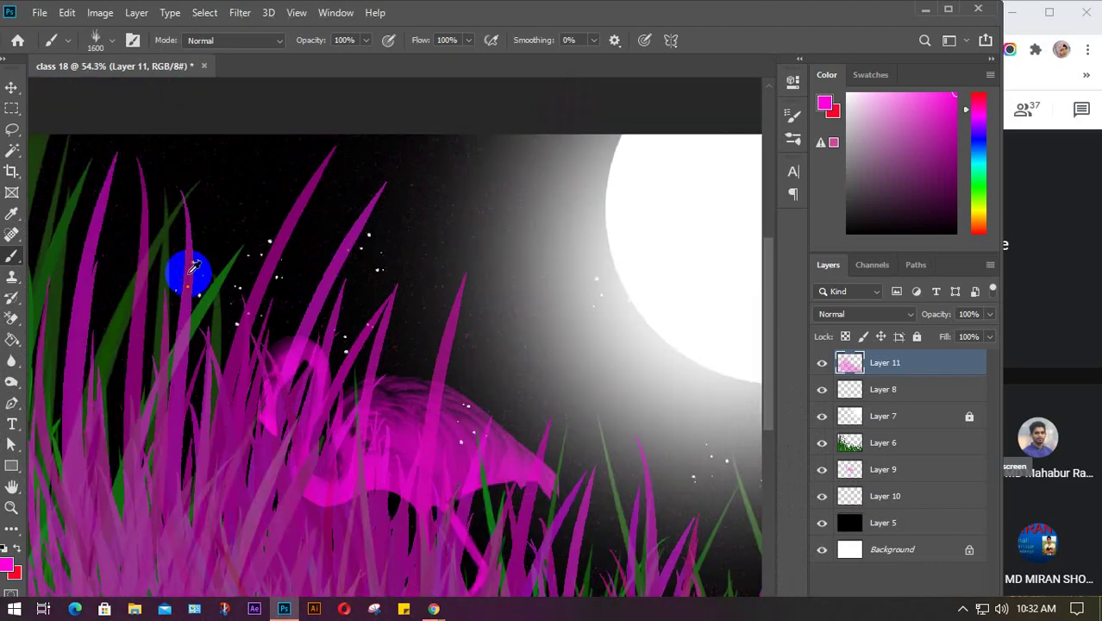
{"action": "scroll", "coordinate": [210, 263], "scroll_direction": "up", "scroll_amount": 8}
{"action": "scroll", "coordinate": [210, 270], "scroll_direction": "up", "scroll_amount": 2}
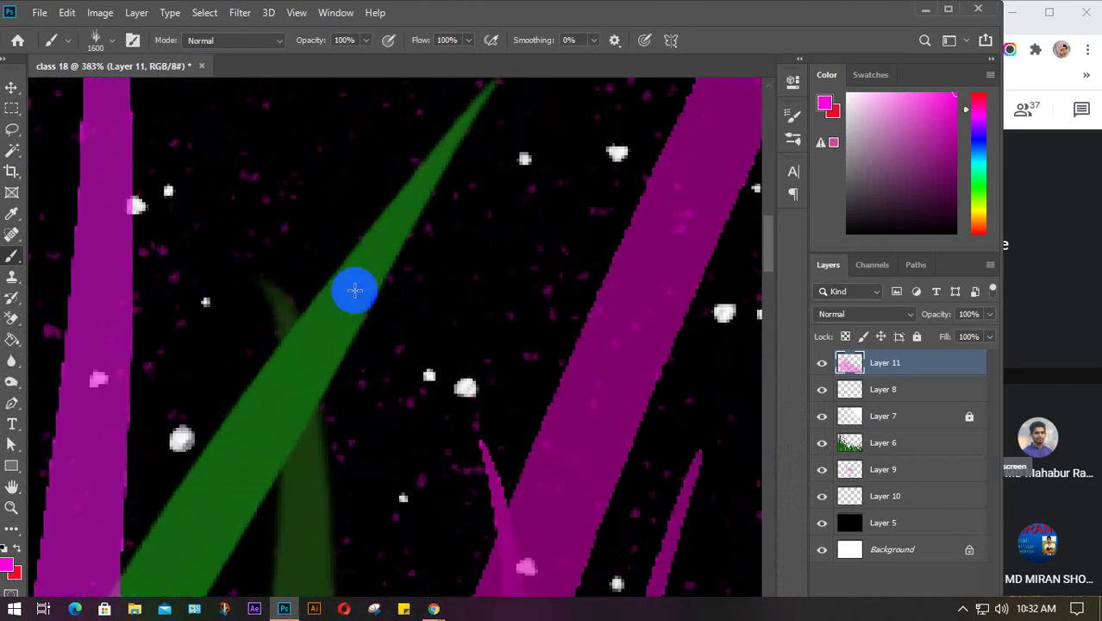
{"action": "scroll", "coordinate": [377, 247], "scroll_direction": "down", "scroll_amount": 6}
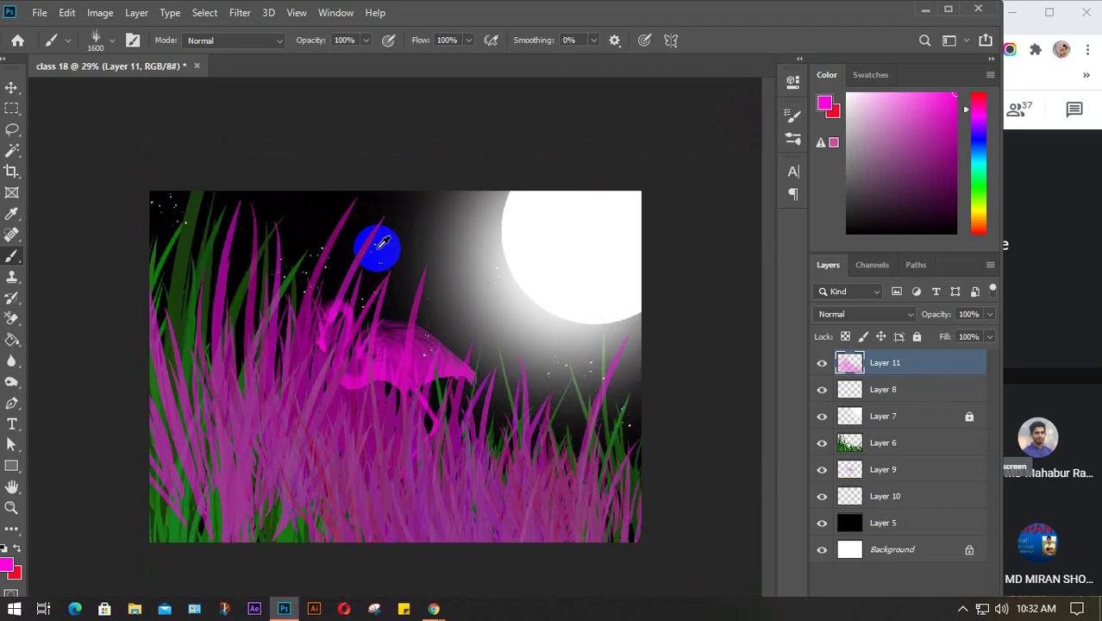
{"action": "scroll", "coordinate": [383, 244], "scroll_direction": "down", "scroll_amount": 2}
{"action": "scroll", "coordinate": [377, 249], "scroll_direction": "up", "scroll_amount": 1}
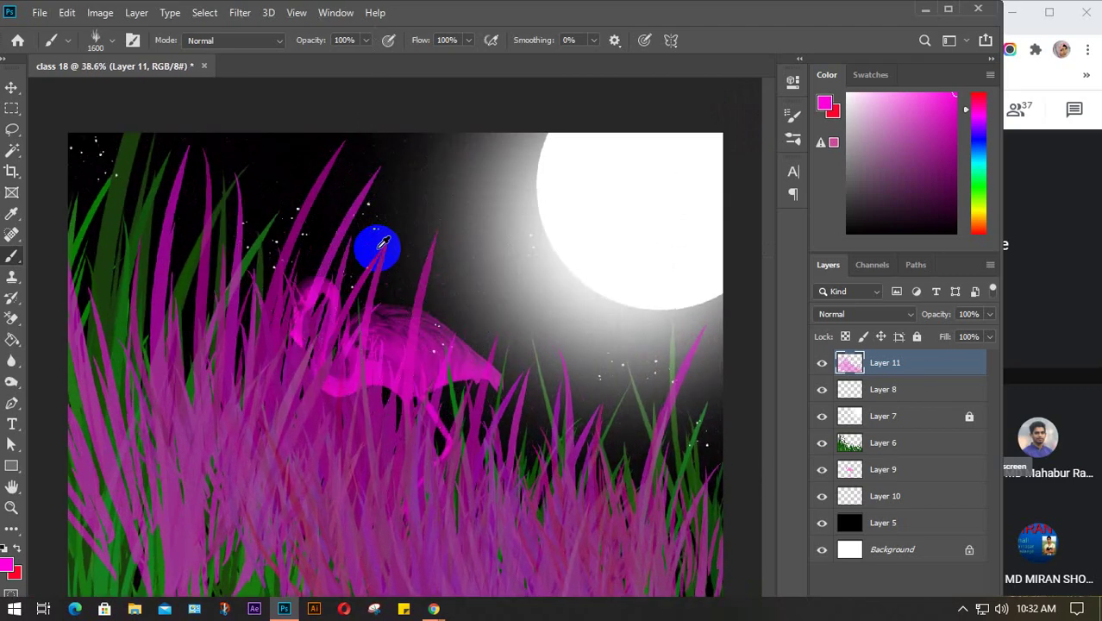
{"action": "key", "text": "Delete"}
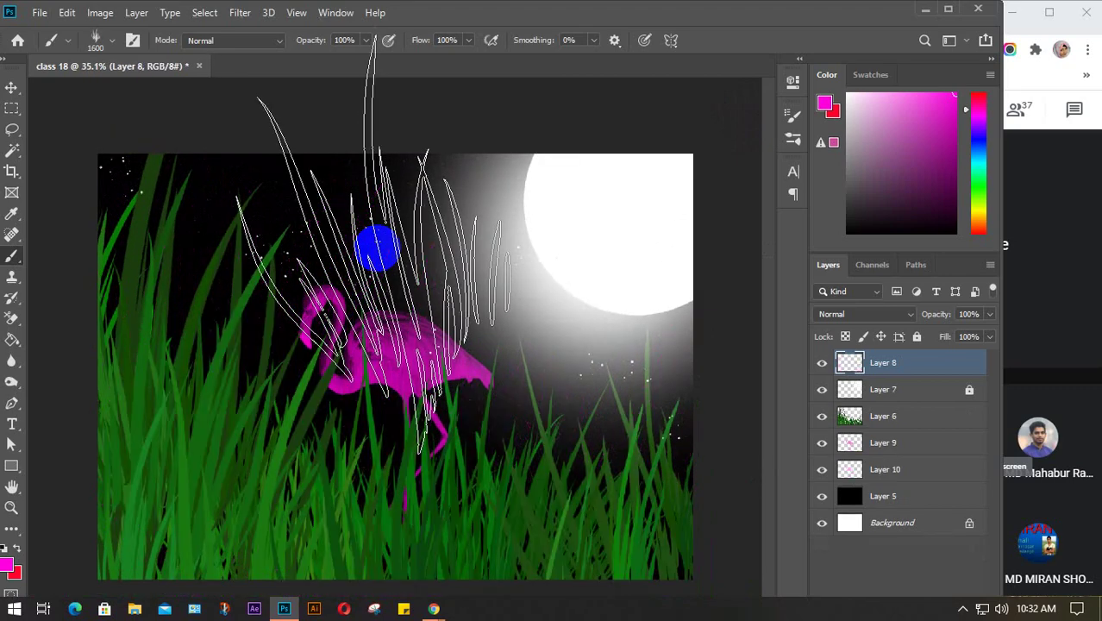
{"action": "key", "text": "v"}
- Switch to Chrome, close the Dispersion PS Brushes page, and search Google for "landscape design"
{"action": "mouse_move", "coordinate": [434, 608]}
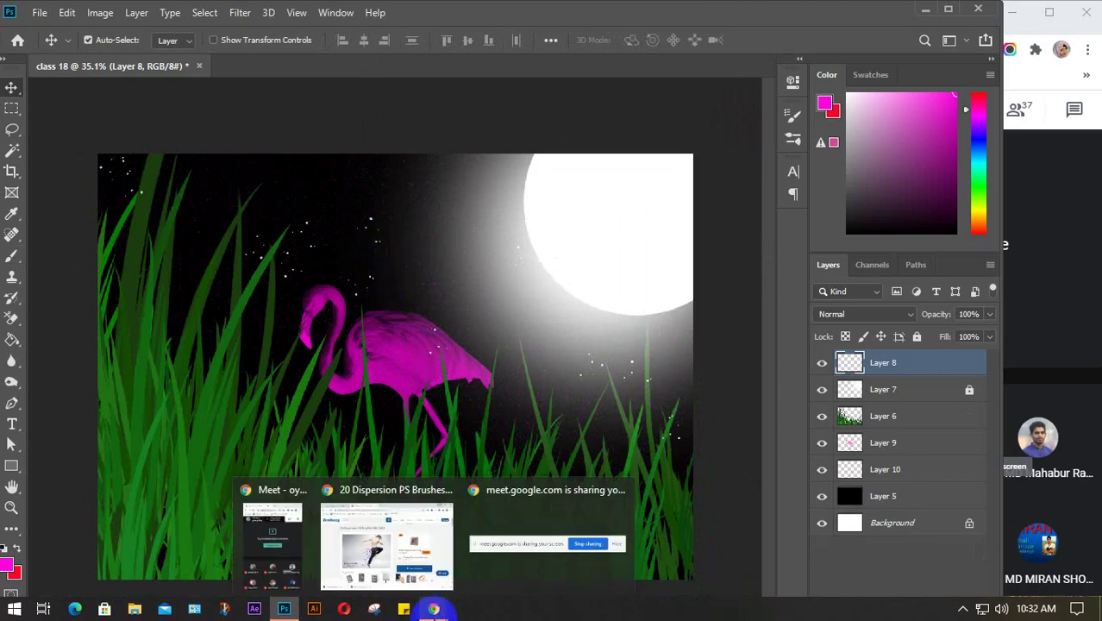
{"action": "left_click", "coordinate": [361, 565]}
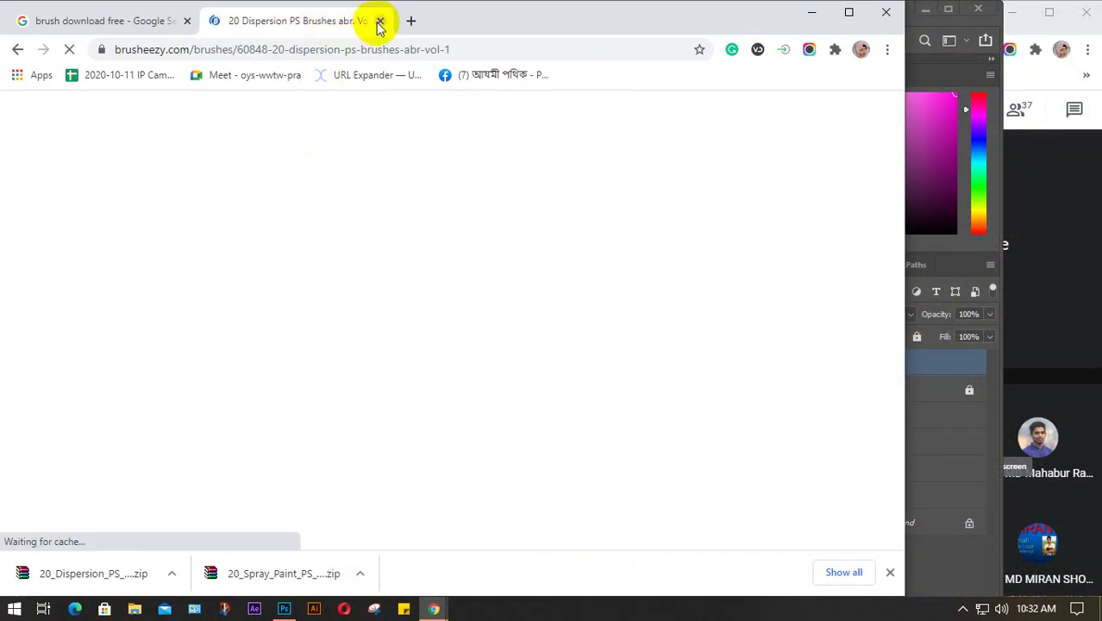
{"action": "key", "text": "ctrl+w"}
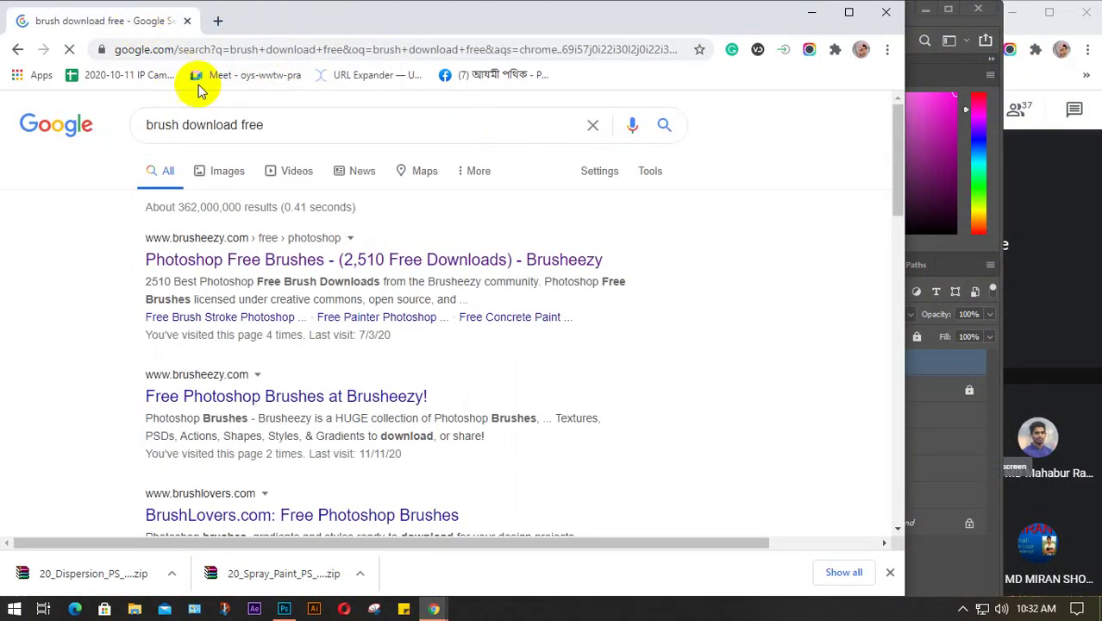
{"action": "left_click_drag", "start_coordinate": [276, 125], "coordinate": [128, 122]}
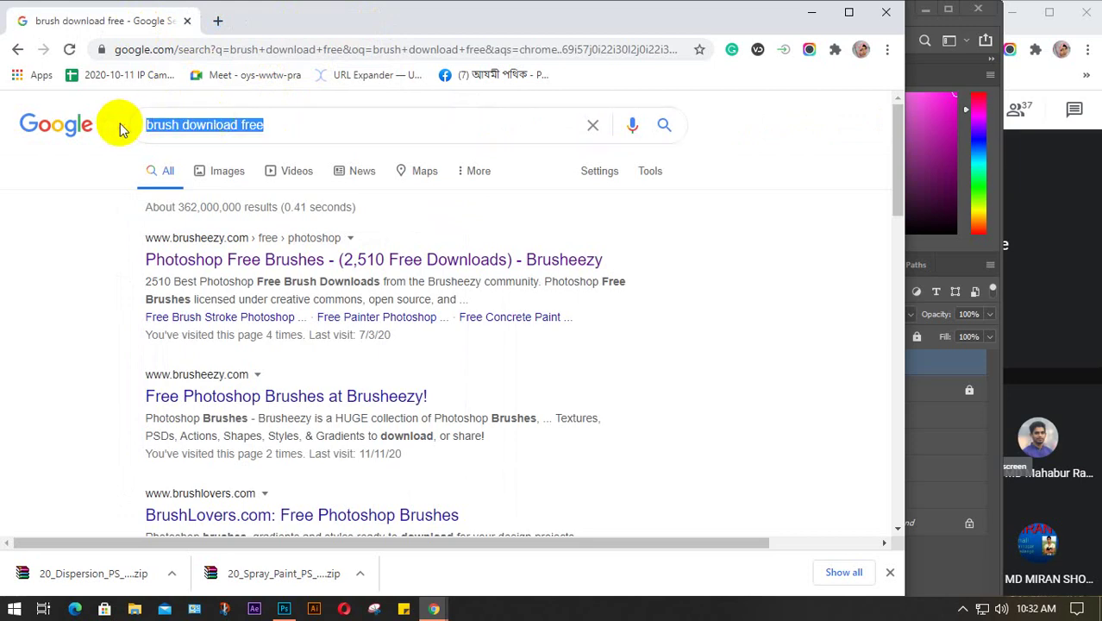
{"action": "type", "text": "lands"}
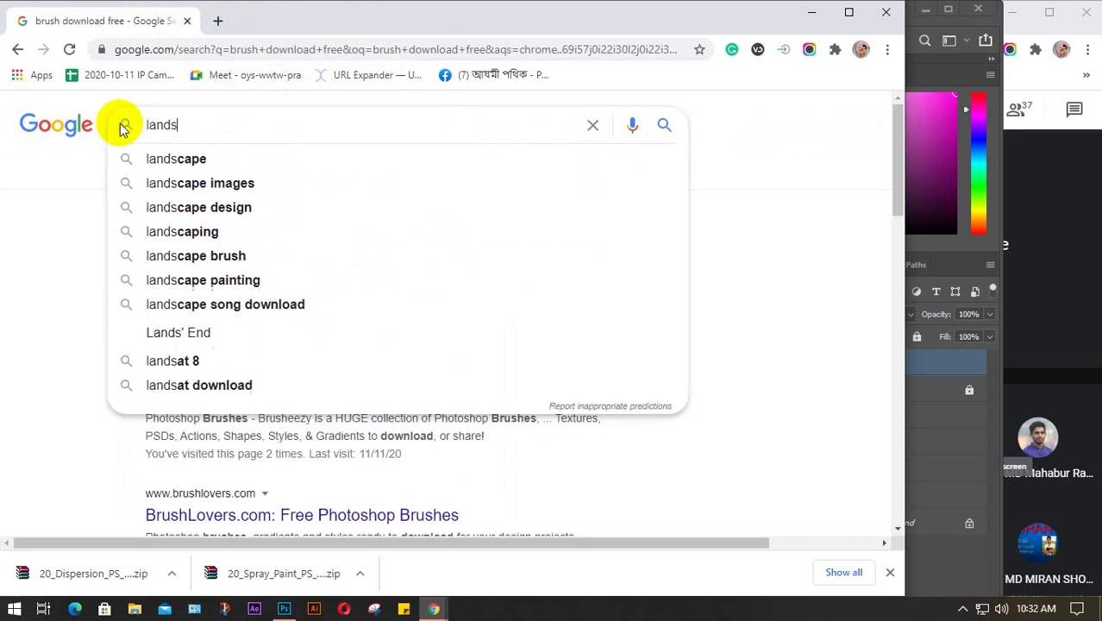
{"action": "type", "text": "cape"}
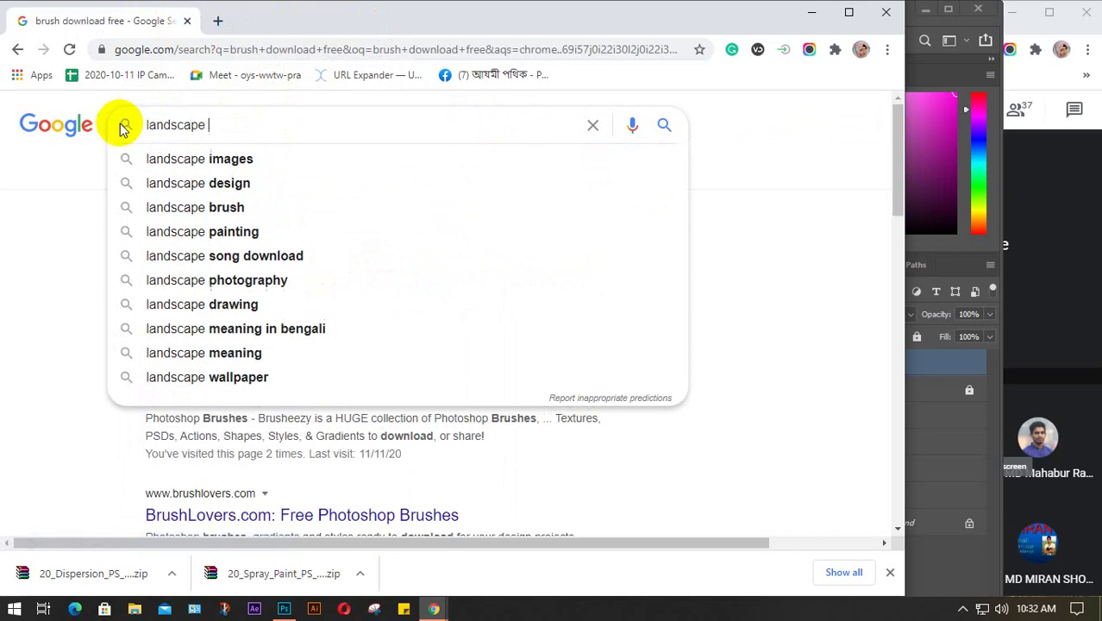
{"action": "left_click", "coordinate": [151, 183]}
{"action": "left_click", "coordinate": [265, 130]}
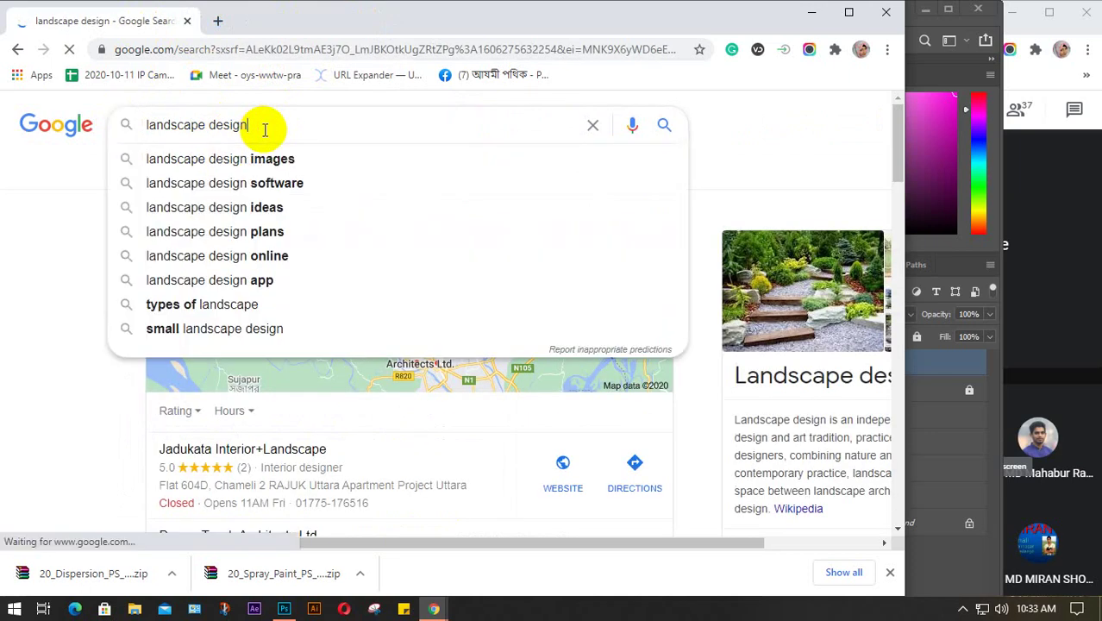
- Extend the Google search to "landscape design with photoshop", dismissing the location request and the downloads bar
{"action": "type", "text": "w"}
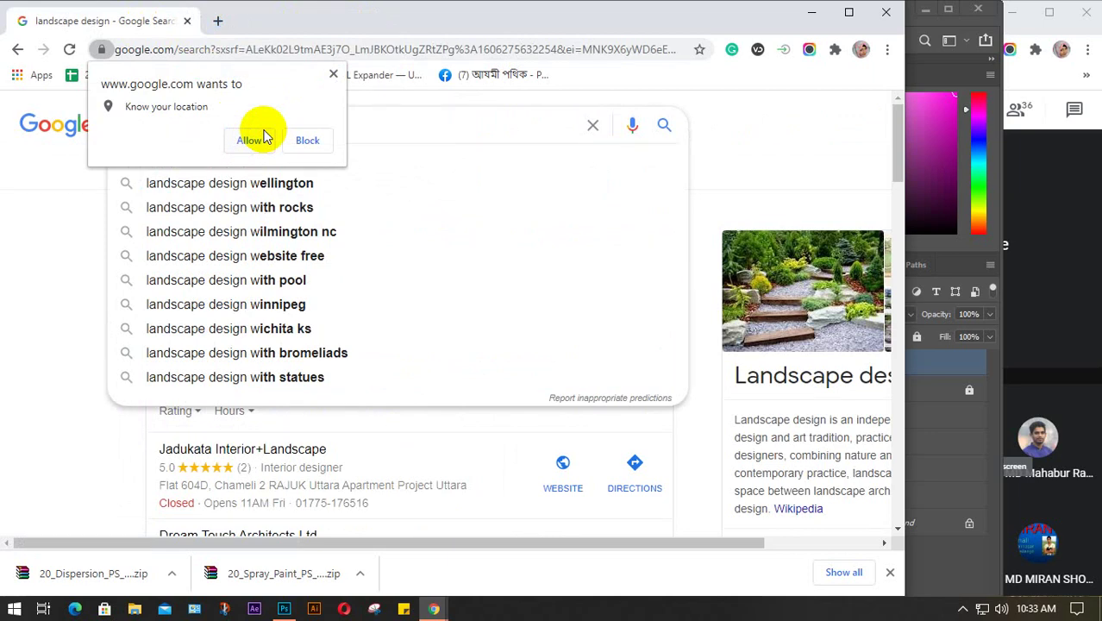
{"action": "left_click", "coordinate": [333, 74]}
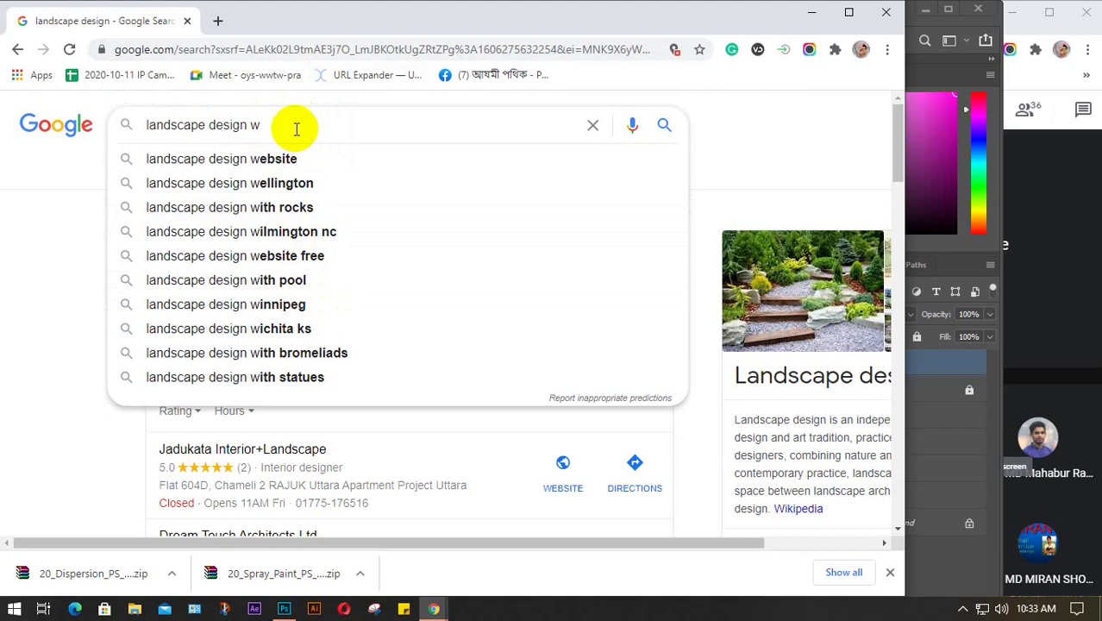
{"action": "type", "text": "th "}
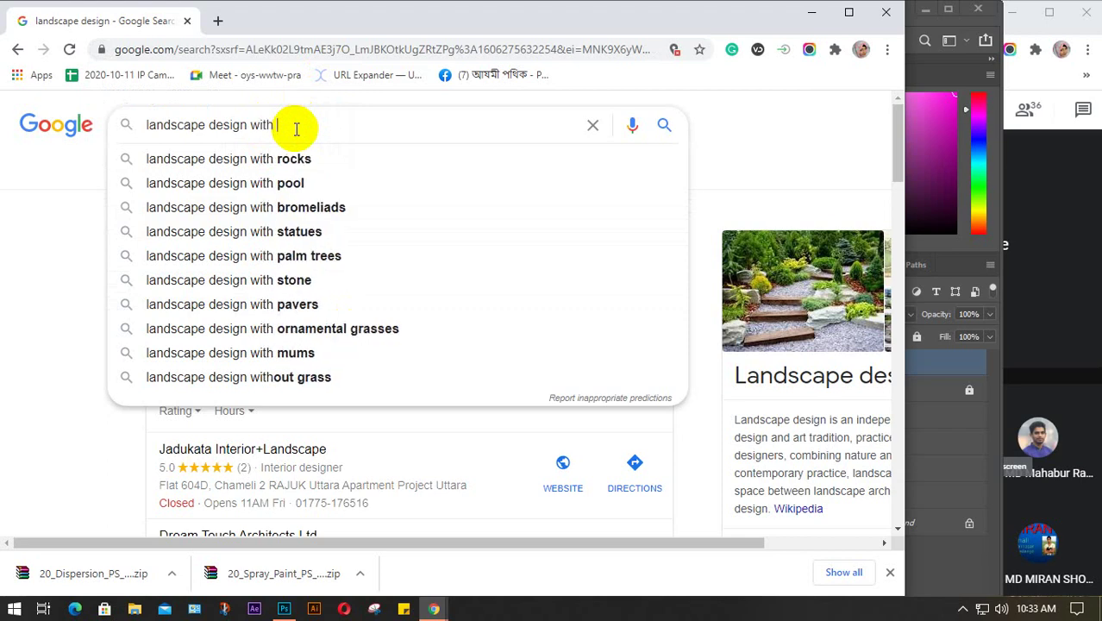
{"action": "type", "text": "photo"}
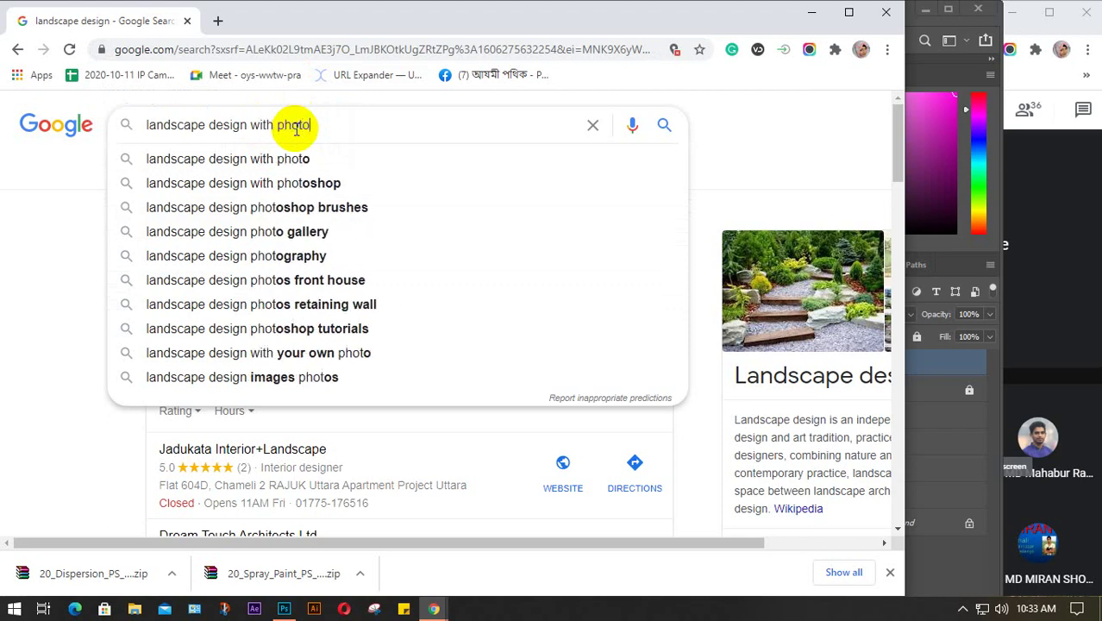
{"action": "type", "text": "shop"}
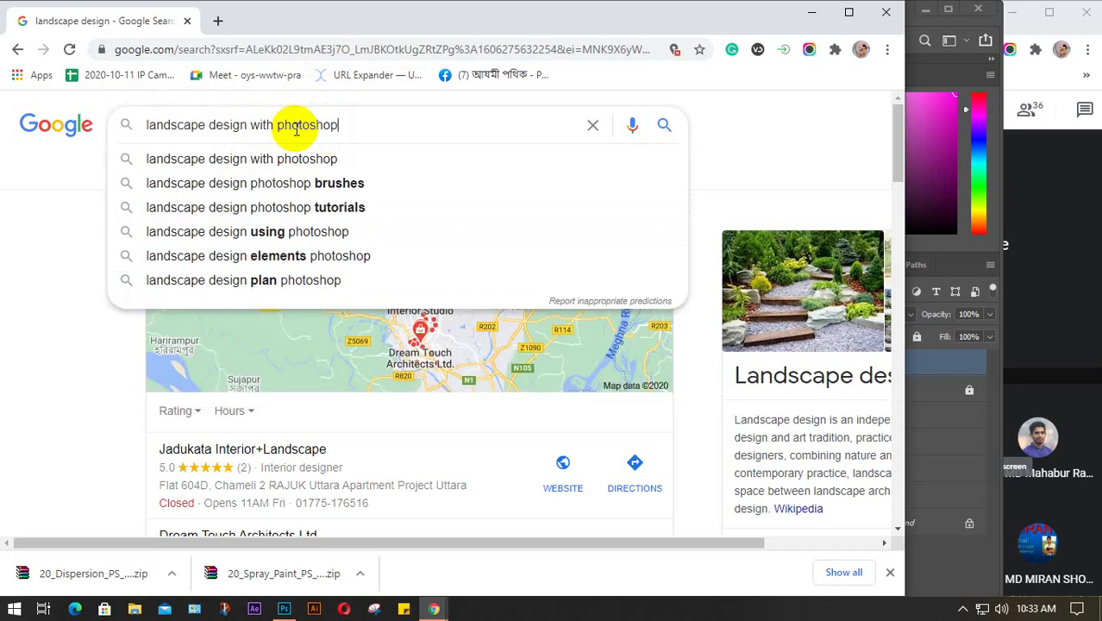
{"action": "key", "text": "Return"}
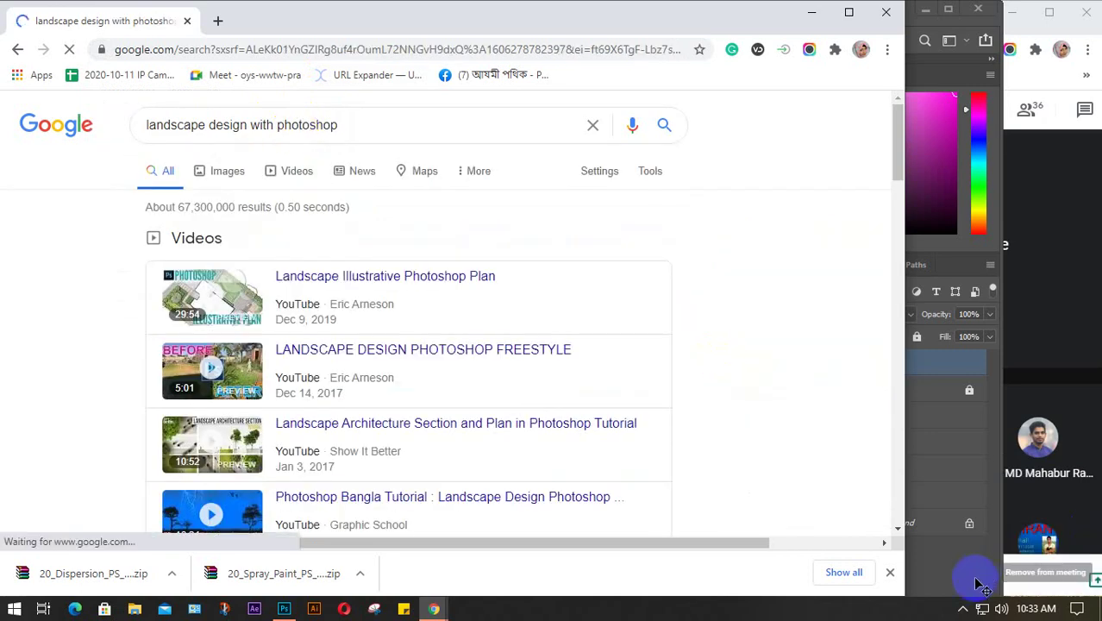
{"action": "left_click", "coordinate": [890, 573]}
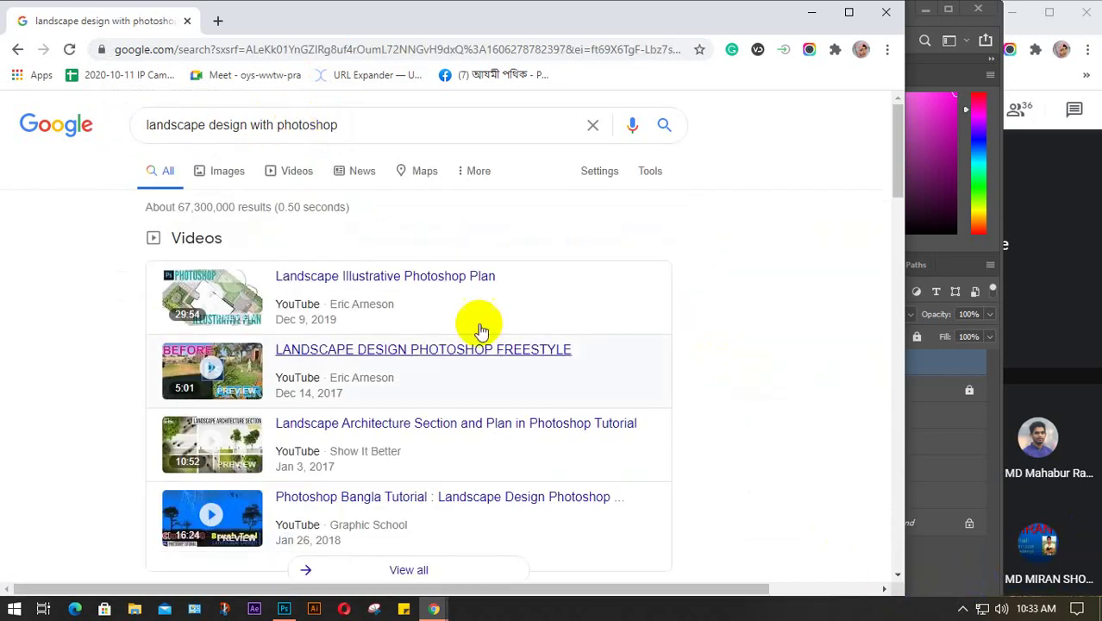
- Search Google Images for "landscape design with photoshop tool" and preview the orange sunset landscape with a palm tree
{"action": "left_click", "coordinate": [229, 177]}
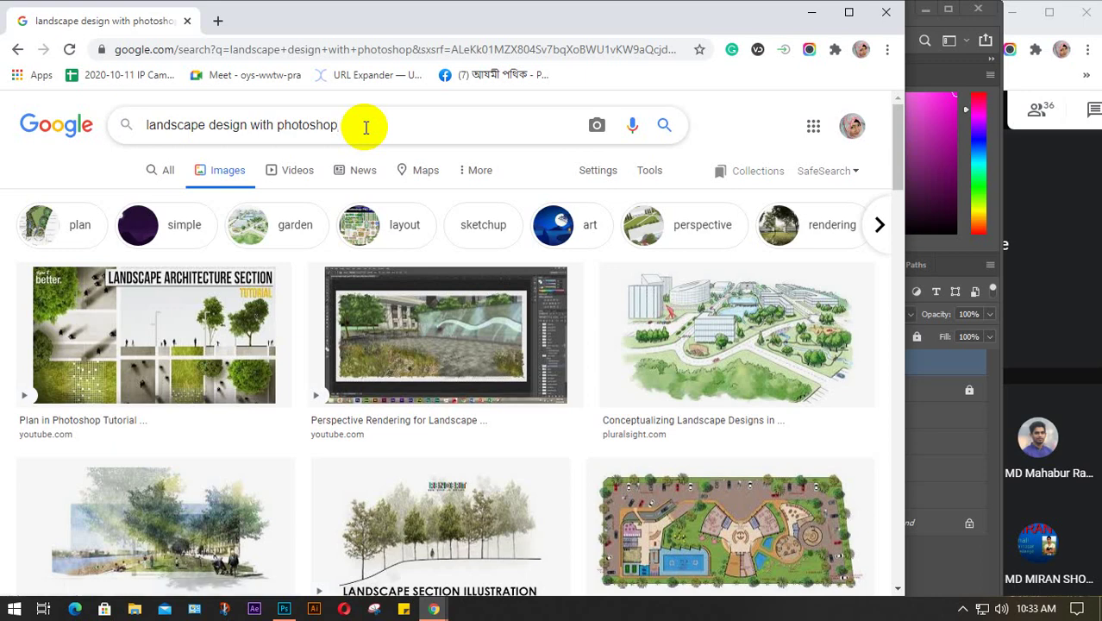
{"action": "left_click", "coordinate": [399, 126]}
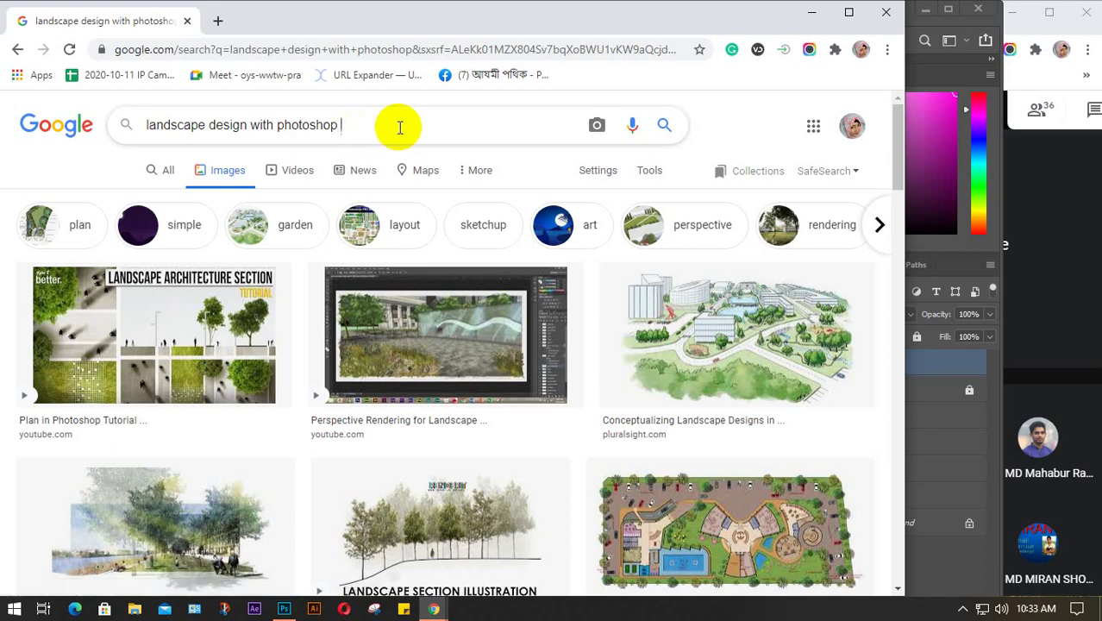
{"action": "key", "text": "Return"}
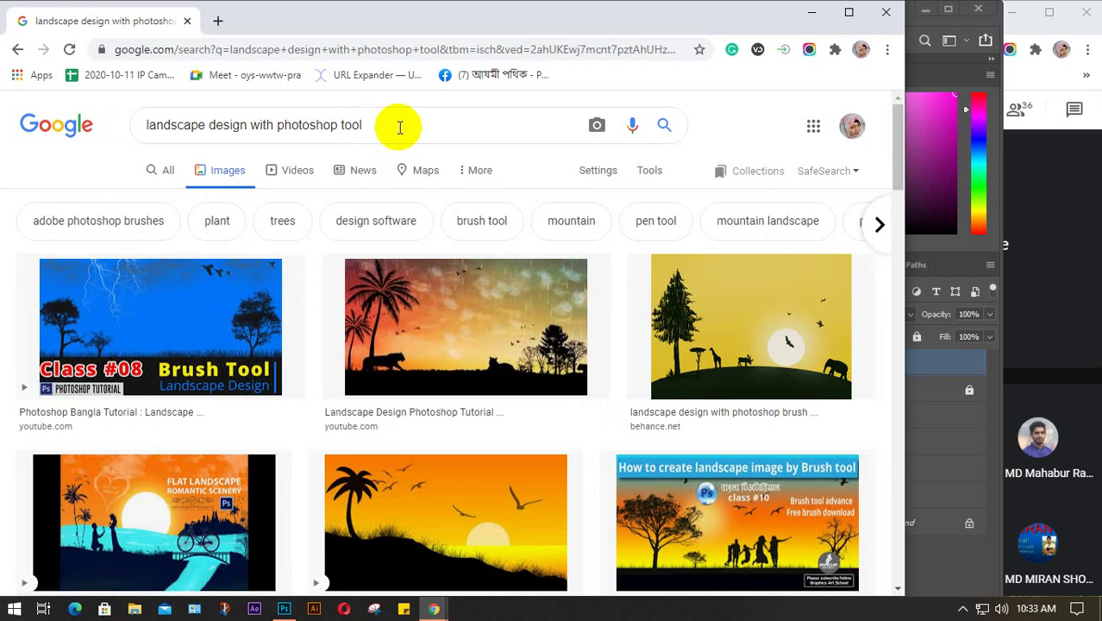
{"action": "left_click", "coordinate": [466, 511]}
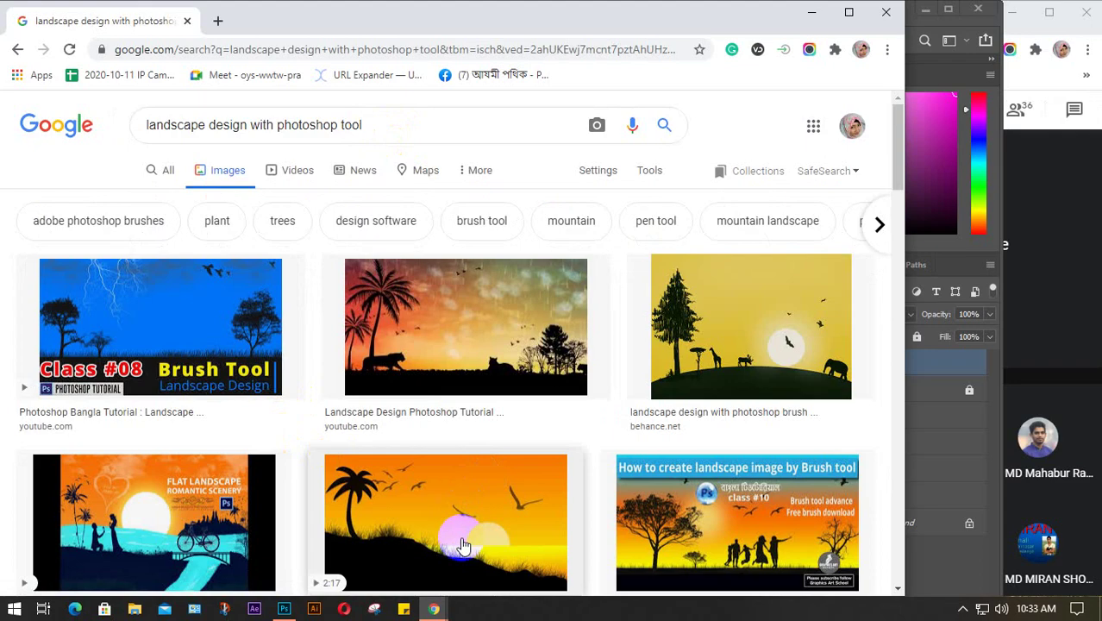
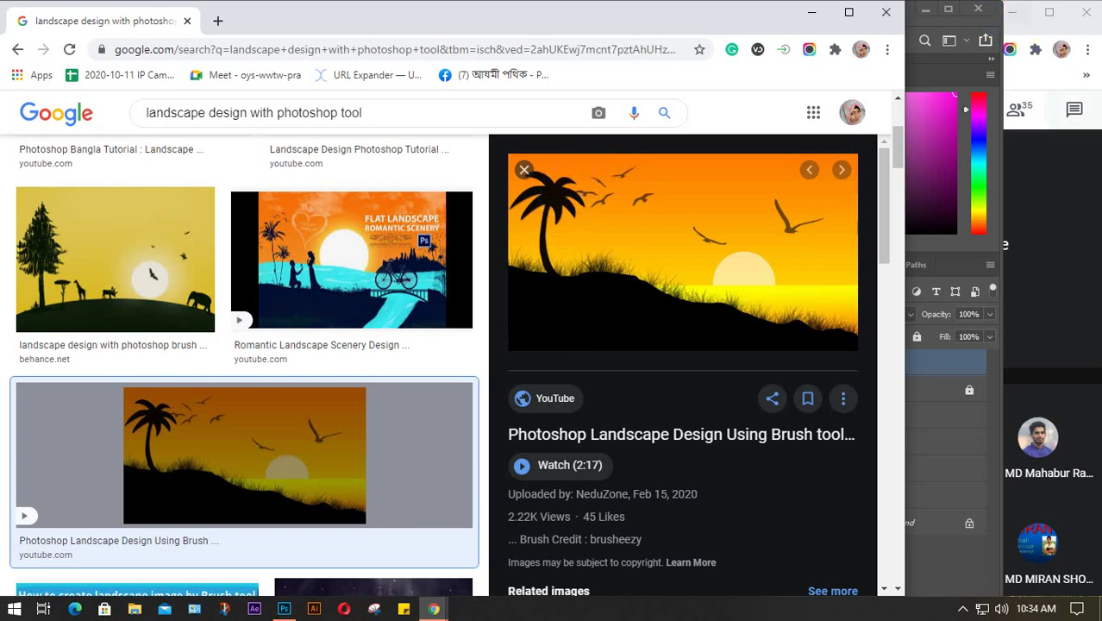
{"action": "left_click", "coordinate": [1073, 248]}
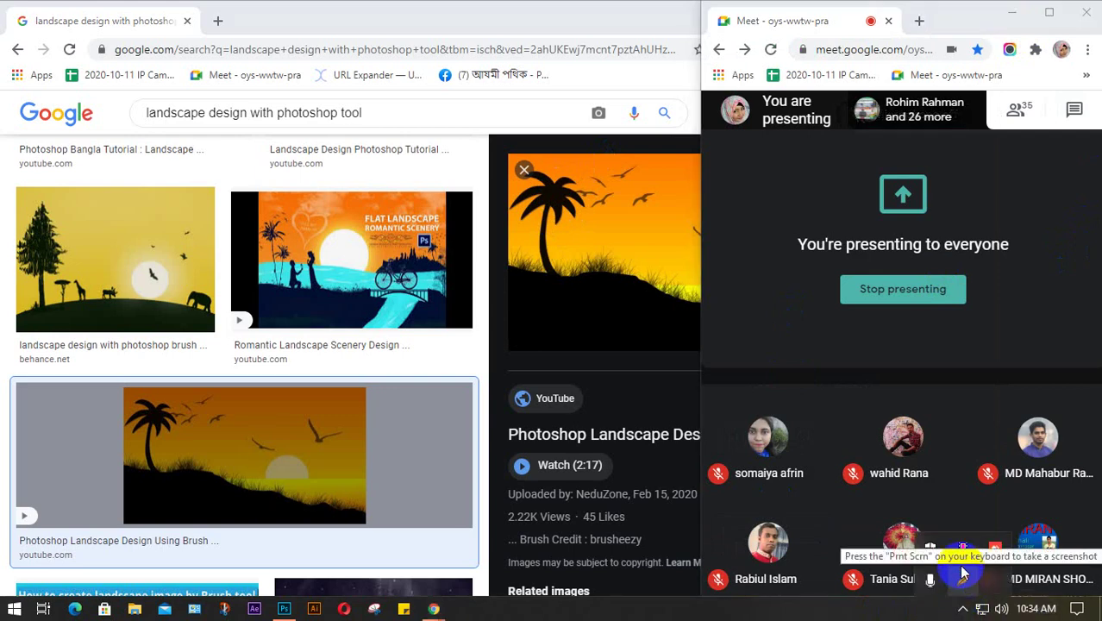
{"action": "left_click", "coordinate": [507, 22]}
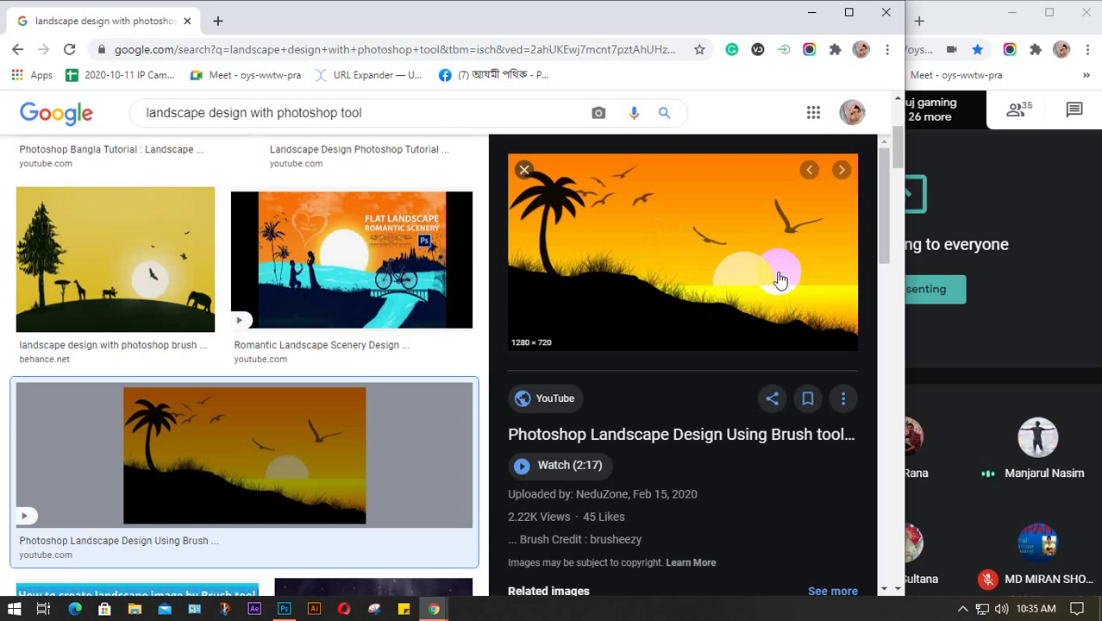
{"action": "left_click", "coordinate": [554, 200]}
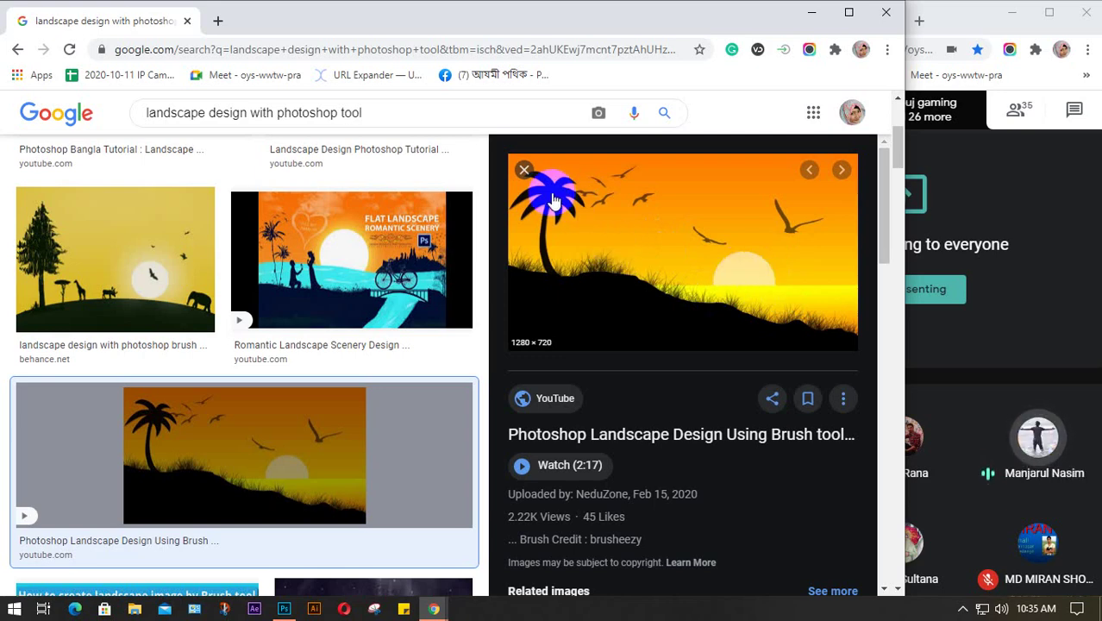
- Search for "brusheezy" in a new browser tab and open the Brusheezy home page from the results
{"action": "left_click", "coordinate": [218, 20]}
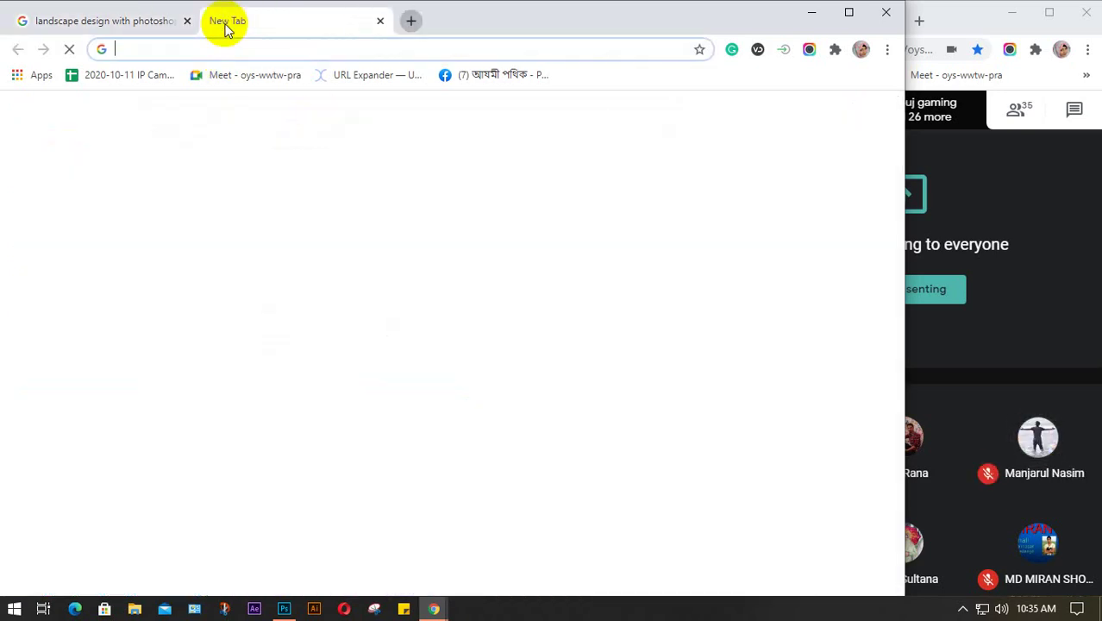
{"action": "type", "text": "br"}
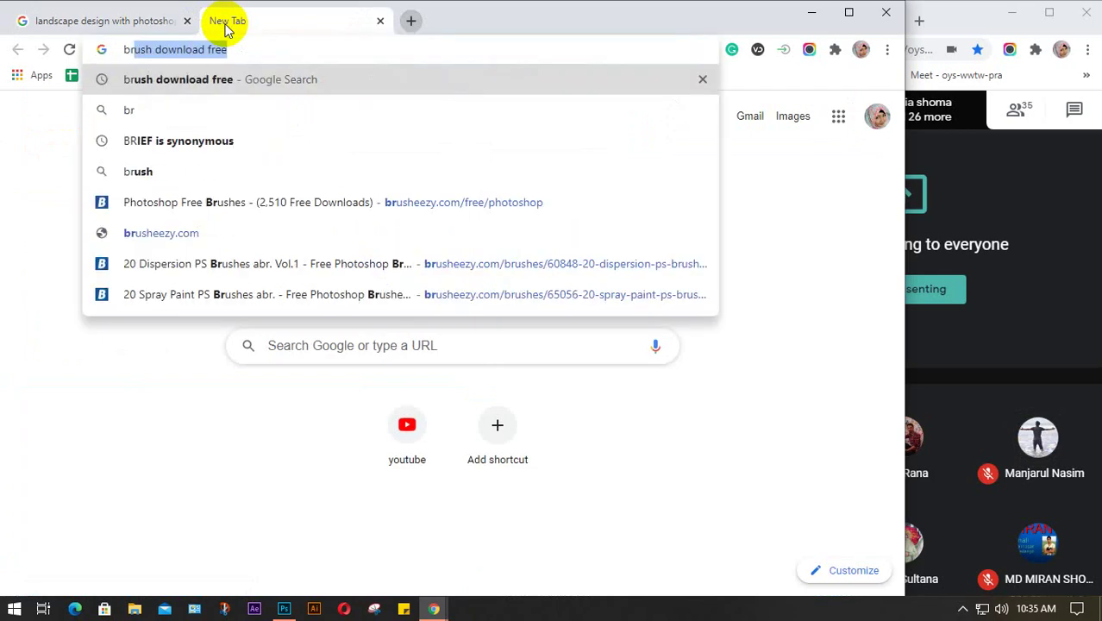
{"action": "type", "text": "ushe"}
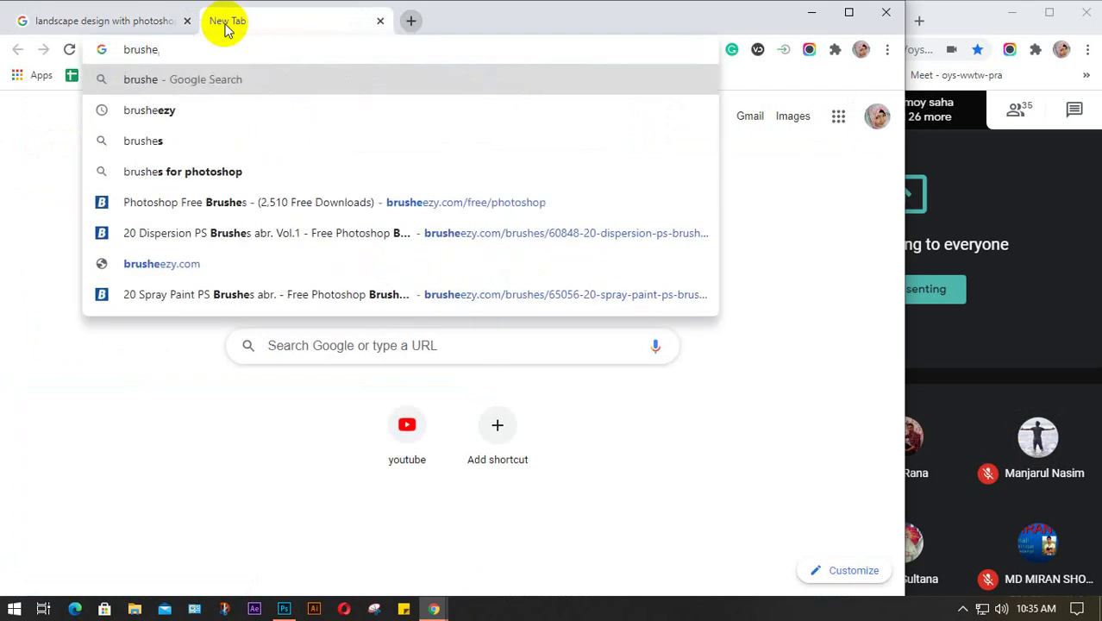
{"action": "key", "text": "Down"}
{"action": "key", "text": "Return"}
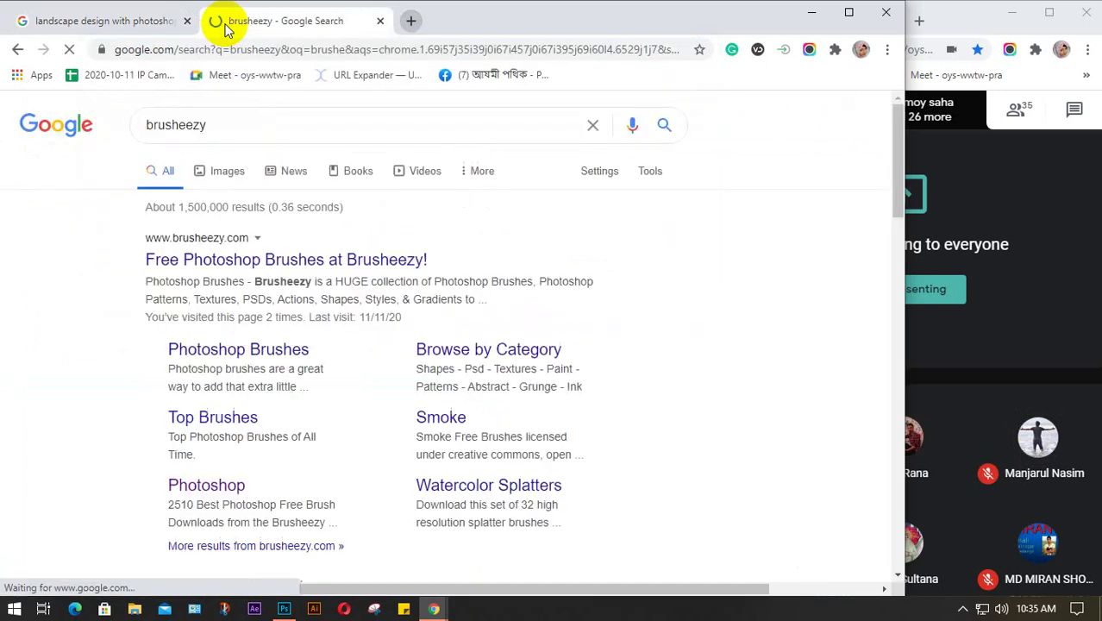
{"action": "left_click", "coordinate": [260, 257]}
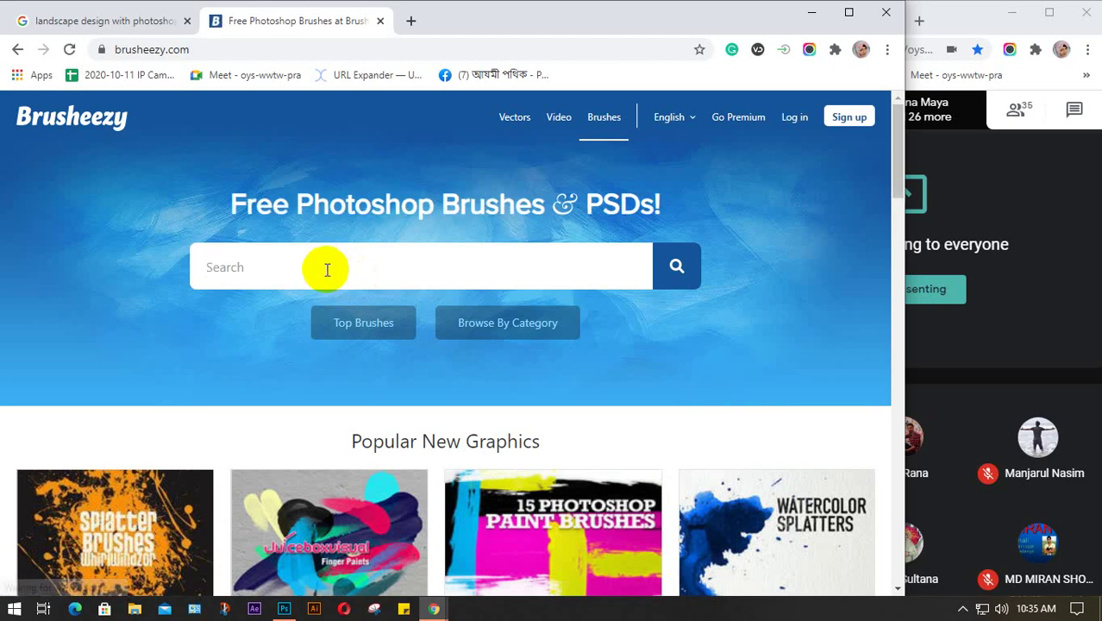
- Search Brusheezy for "tree" and browse the matching free brushes
{"action": "left_click", "coordinate": [327, 270]}
{"action": "type", "text": "tre"}
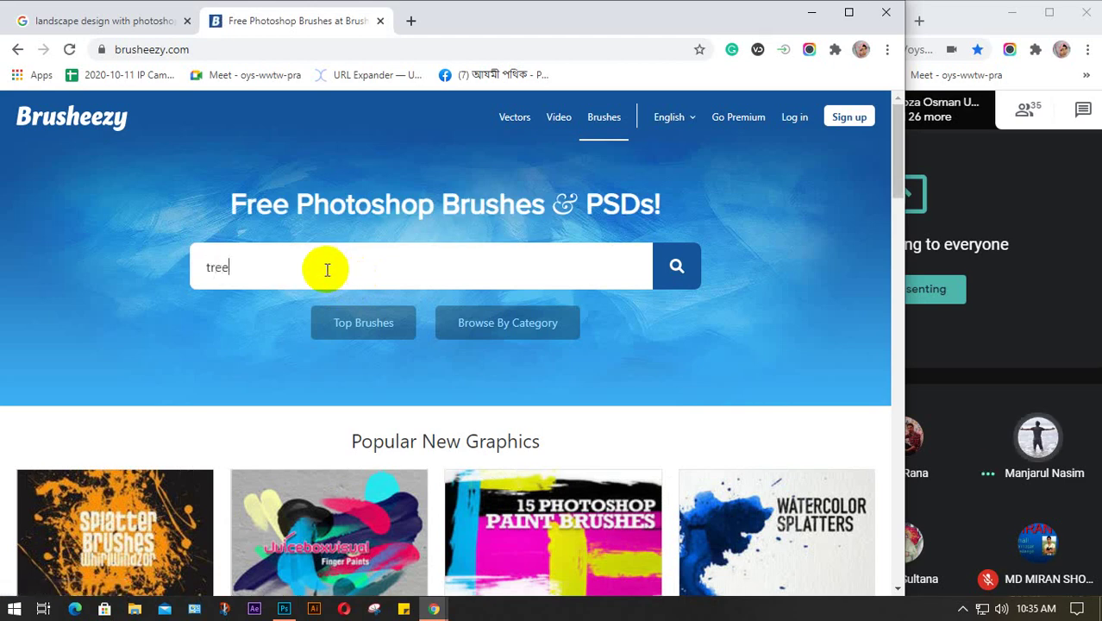
{"action": "type", "text": "e"}
{"action": "key", "text": "Return"}
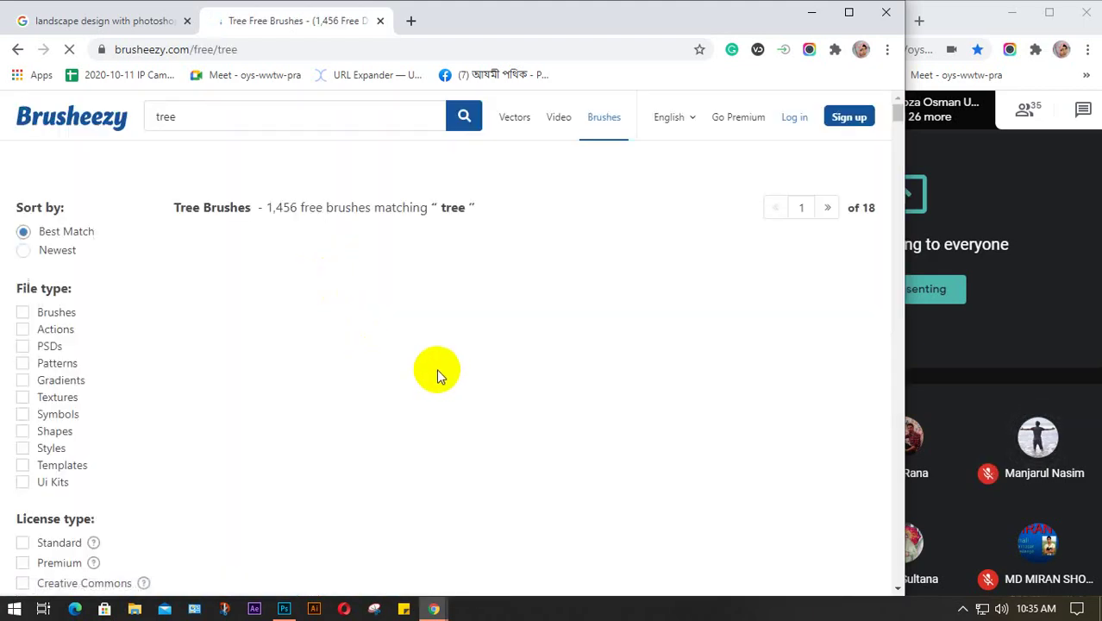
{"action": "scroll", "coordinate": [504, 388], "scroll_direction": "down", "scroll_amount": 7}
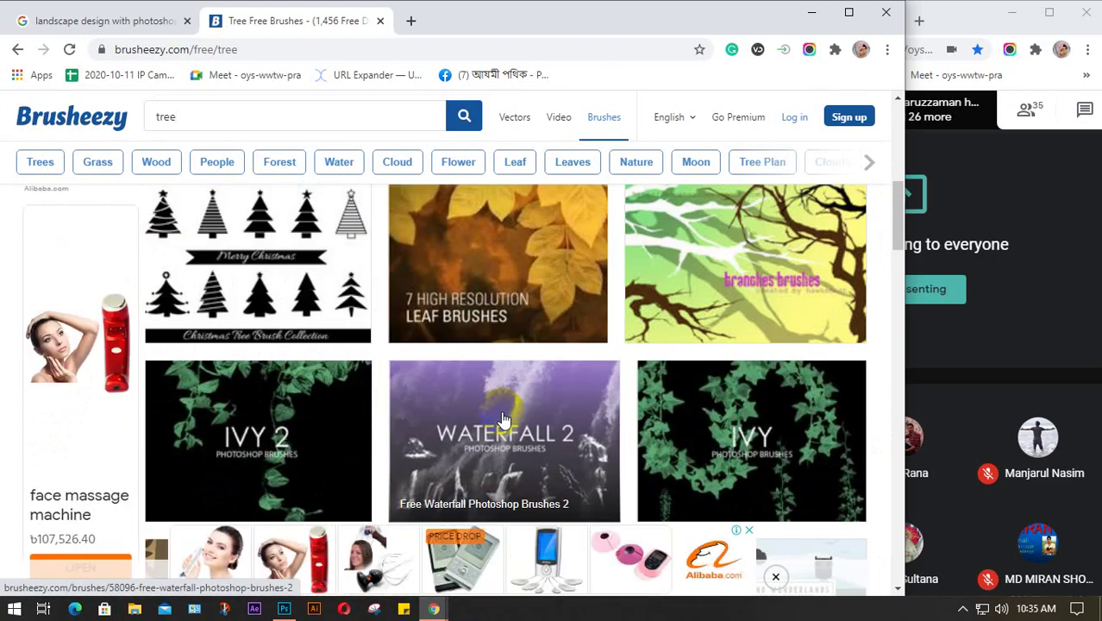
- Look through the Brusheezy tree brushes, then search for "plam tree" and browse the matches
{"action": "scroll", "coordinate": [505, 420], "scroll_direction": "down", "scroll_amount": 7}
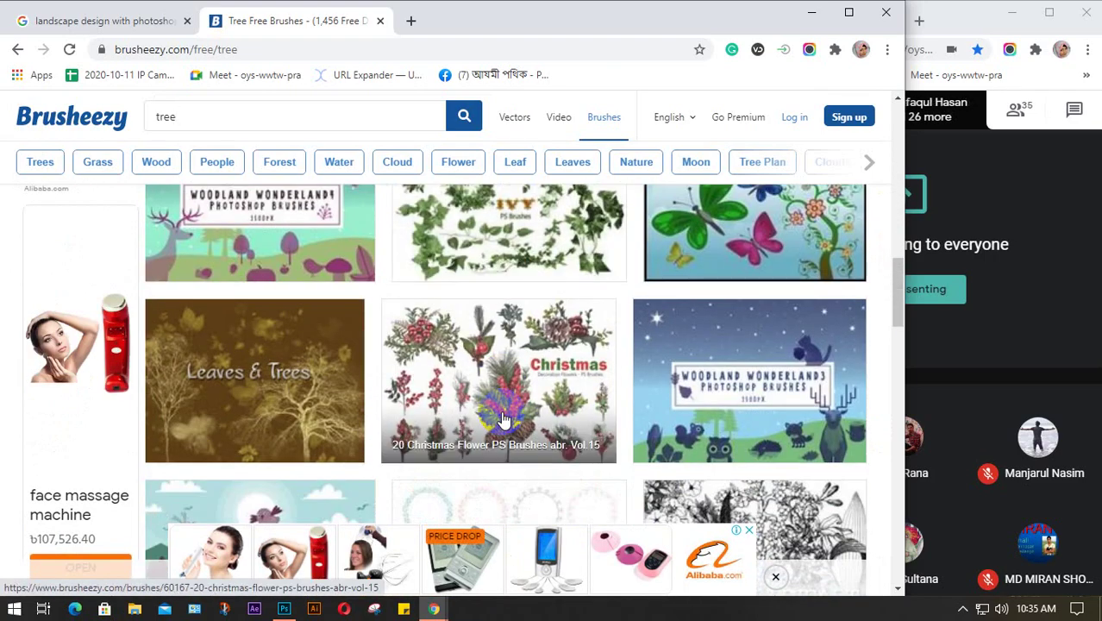
{"action": "scroll", "coordinate": [505, 420], "scroll_direction": "down", "scroll_amount": 10}
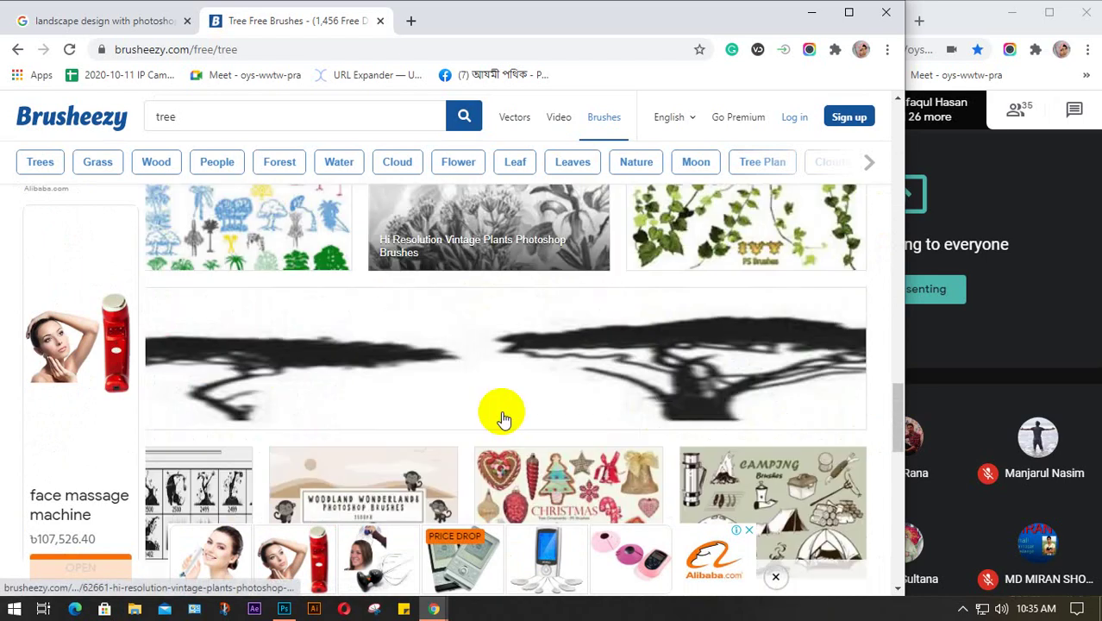
{"action": "scroll", "coordinate": [505, 419], "scroll_direction": "down", "scroll_amount": 10}
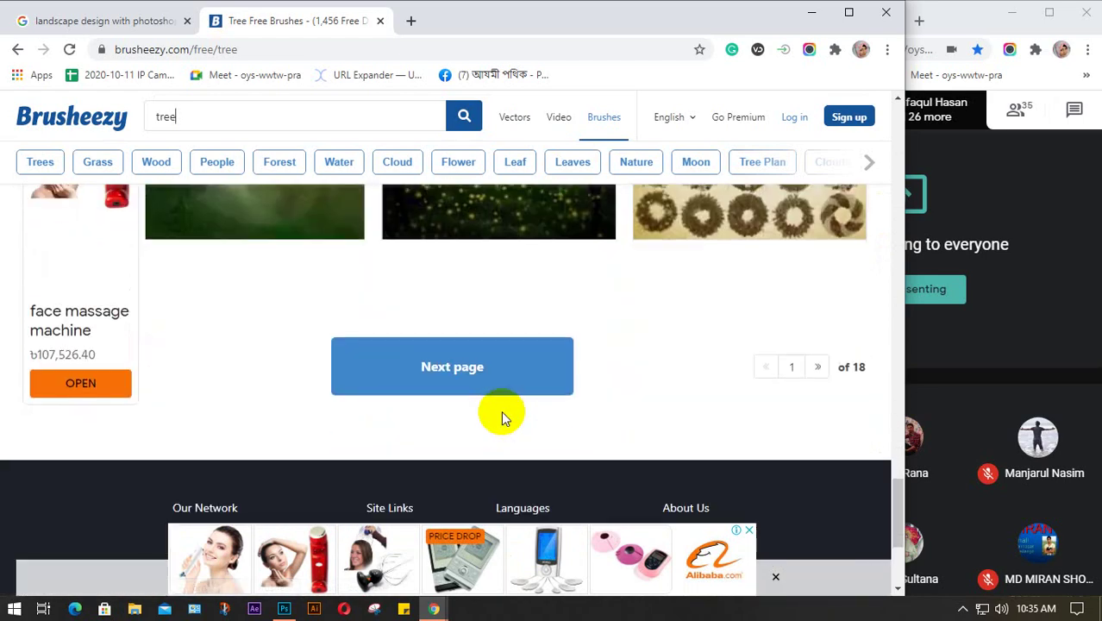
{"action": "scroll", "coordinate": [501, 411], "scroll_direction": "up", "scroll_amount": 15}
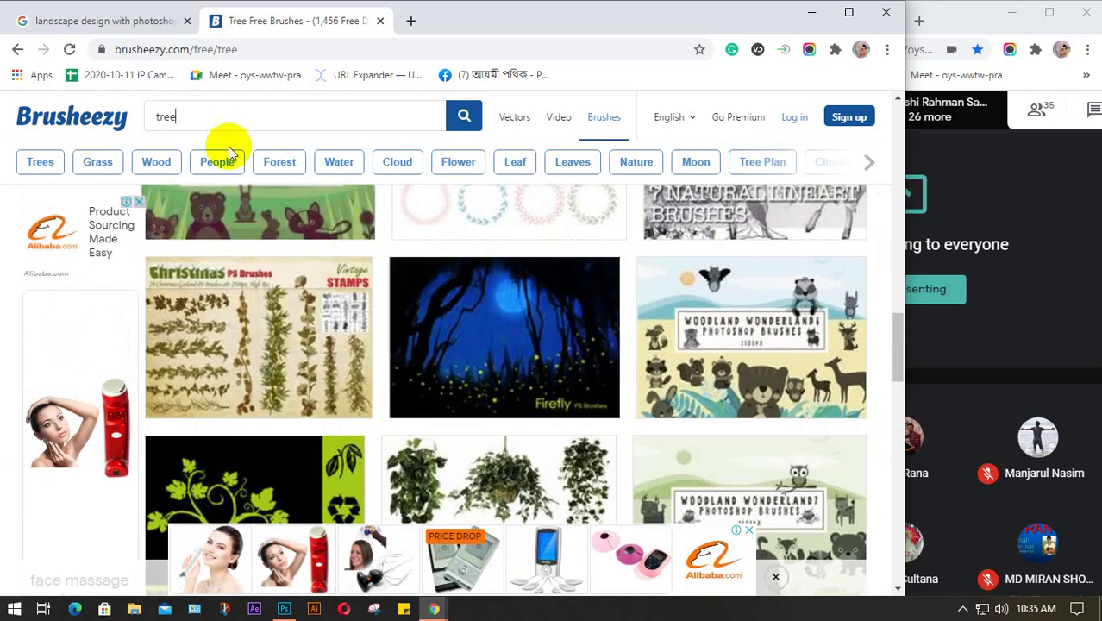
{"action": "left_click", "coordinate": [173, 121]}
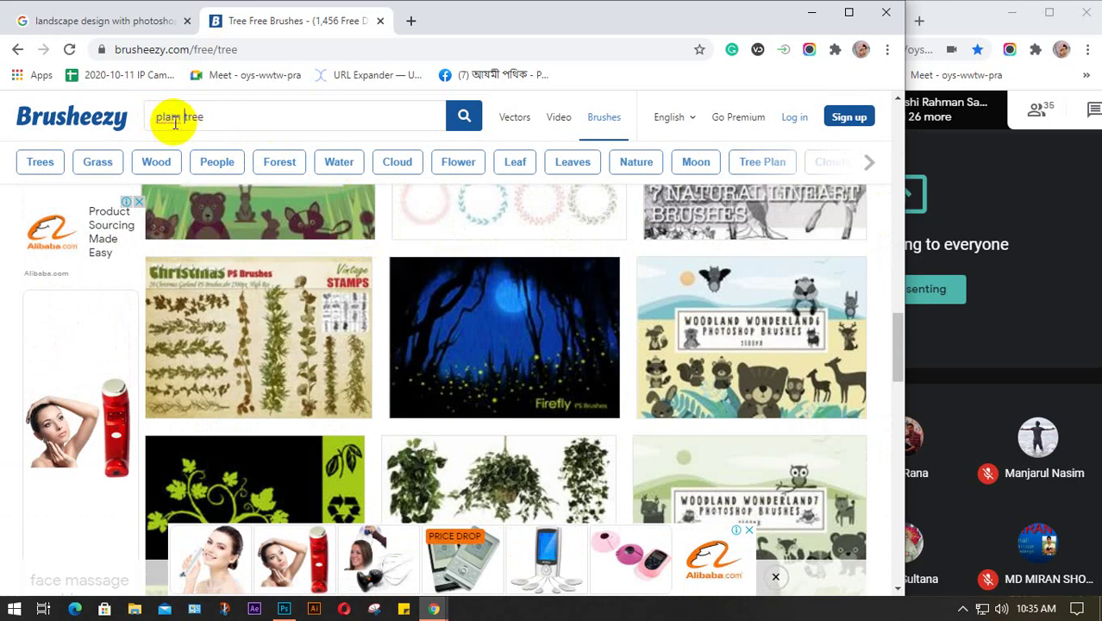
{"action": "type", "text": "plant"}
{"action": "key", "text": "Return"}
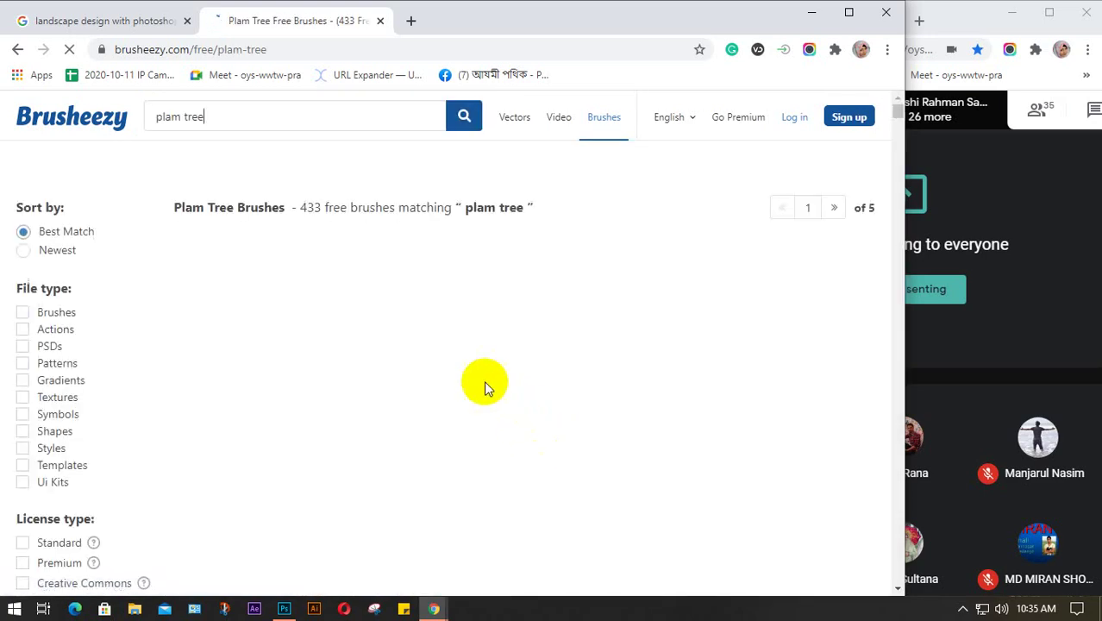
{"action": "scroll", "coordinate": [405, 381], "scroll_direction": "down", "scroll_amount": 2}
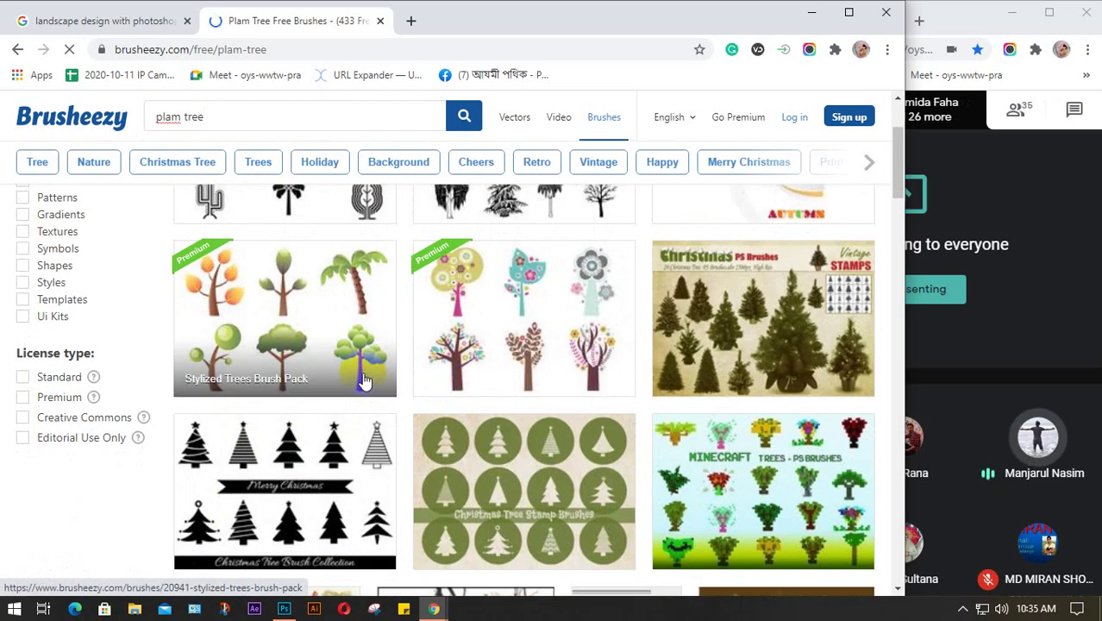
- Correct the Brusheezy search to "palm tree" and look through the matching brushes
{"action": "left_click", "coordinate": [166, 115]}
{"action": "key", "text": "BackSpace"}
{"action": "key", "text": "BackSpace"}
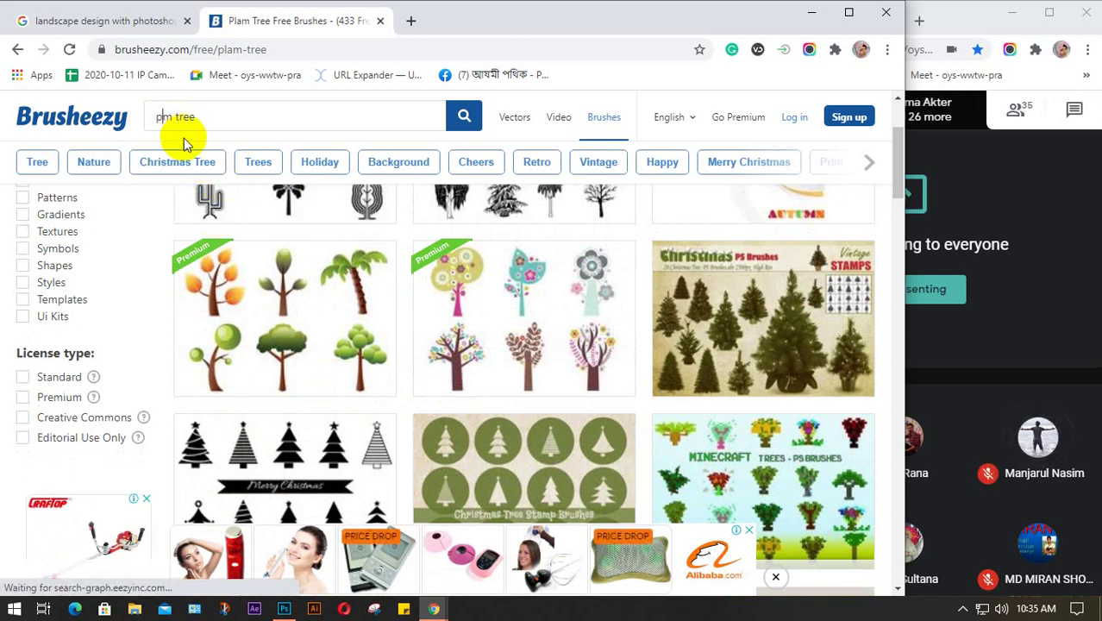
{"action": "type", "text": "al"}
{"action": "key", "text": "Return"}
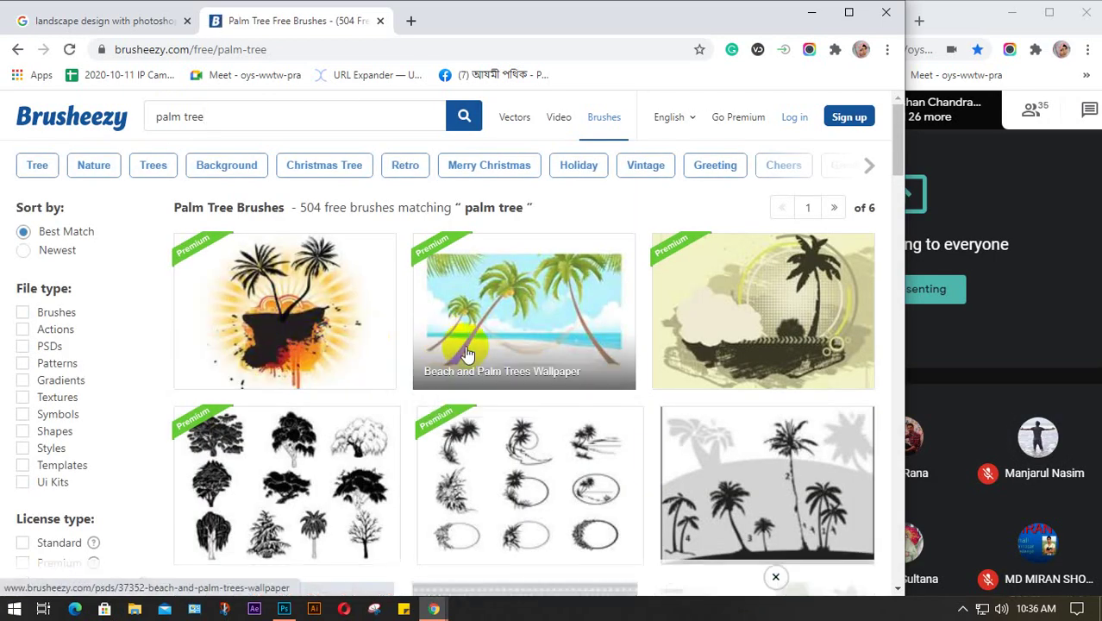
{"action": "scroll", "coordinate": [471, 356], "scroll_direction": "down", "scroll_amount": 2}
{"action": "scroll", "coordinate": [471, 355], "scroll_direction": "down", "scroll_amount": 2}
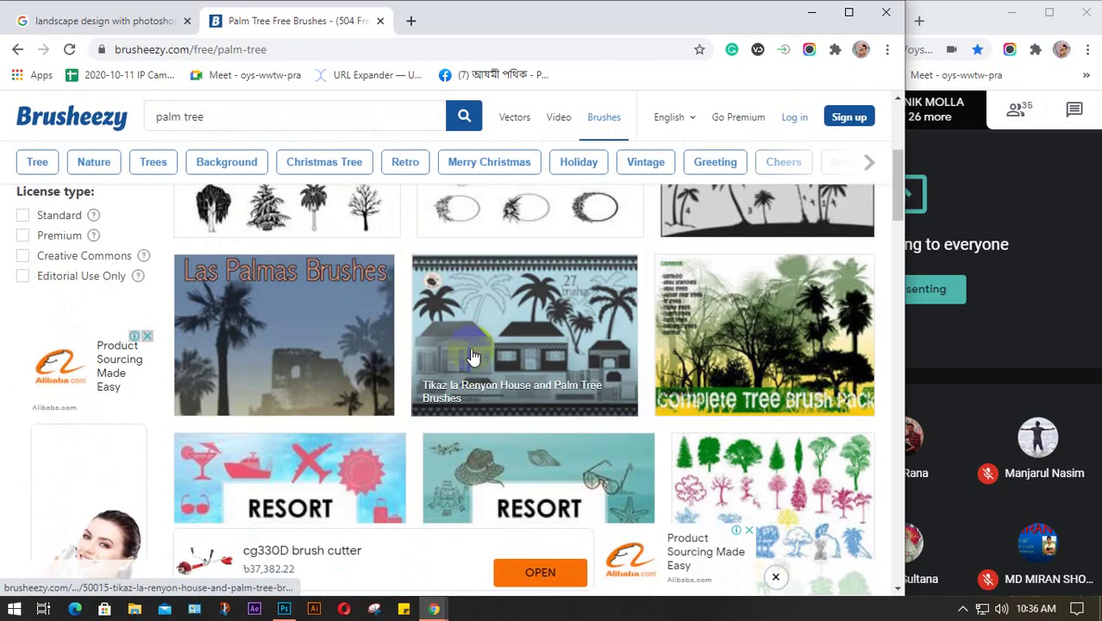
{"action": "scroll", "coordinate": [473, 354], "scroll_direction": "down", "scroll_amount": 2}
{"action": "scroll", "coordinate": [436, 390], "scroll_direction": "down", "scroll_amount": 5}
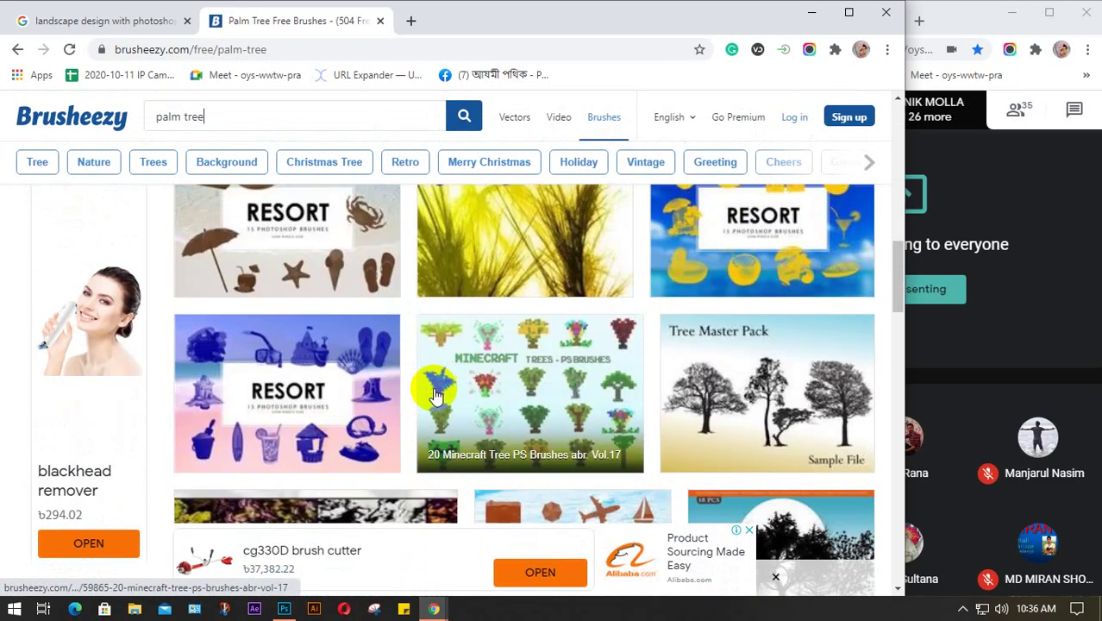
- Preview the yellow landscape with the pine tree and elephant in the Google image results, and return to Photoshop
{"action": "left_click", "coordinate": [95, 20]}
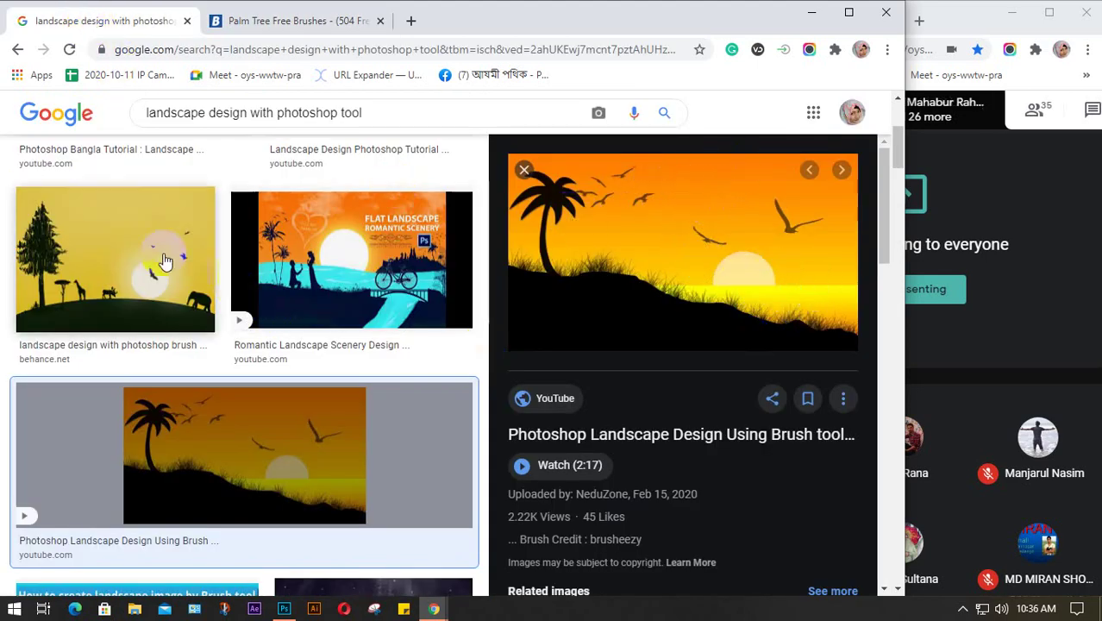
{"action": "left_click", "coordinate": [129, 252]}
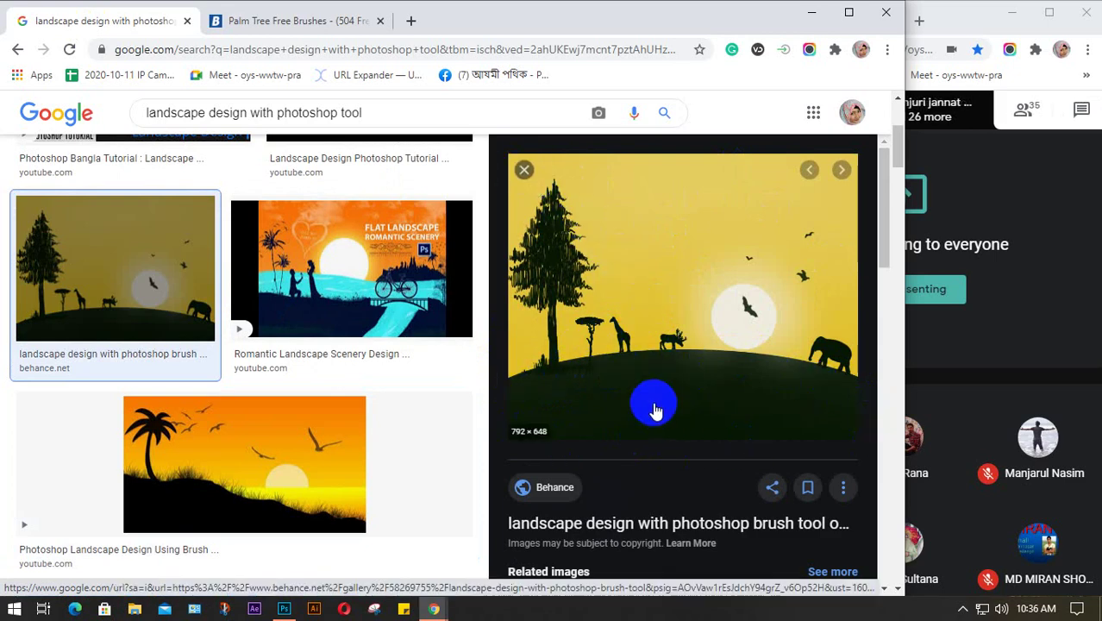
{"action": "left_click", "coordinate": [287, 609]}
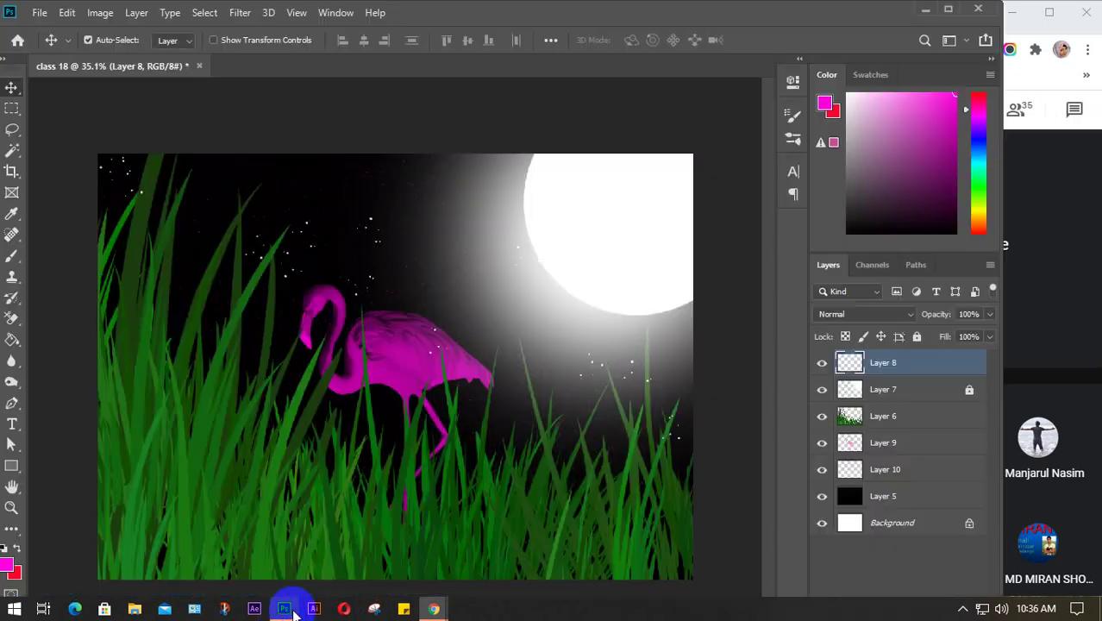
- Hide every layer above the Background, maximize the Photoshop window, and add seven empty layers above Layer 8
{"action": "left_click", "coordinate": [823, 363]}
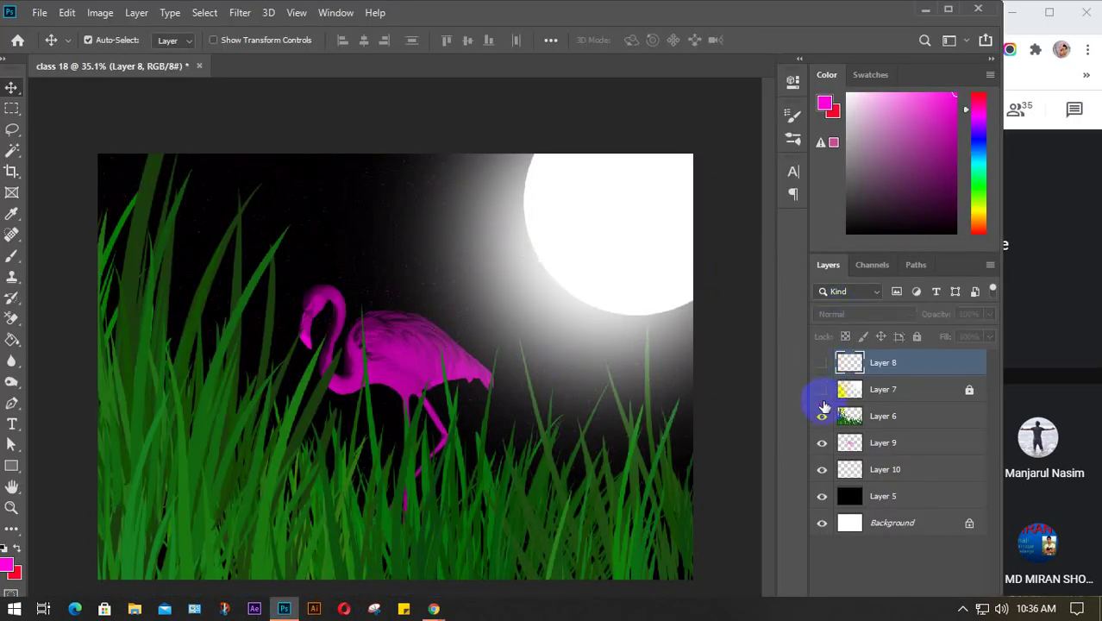
{"action": "left_click_drag", "start_coordinate": [825, 407], "coordinate": [822, 479]}
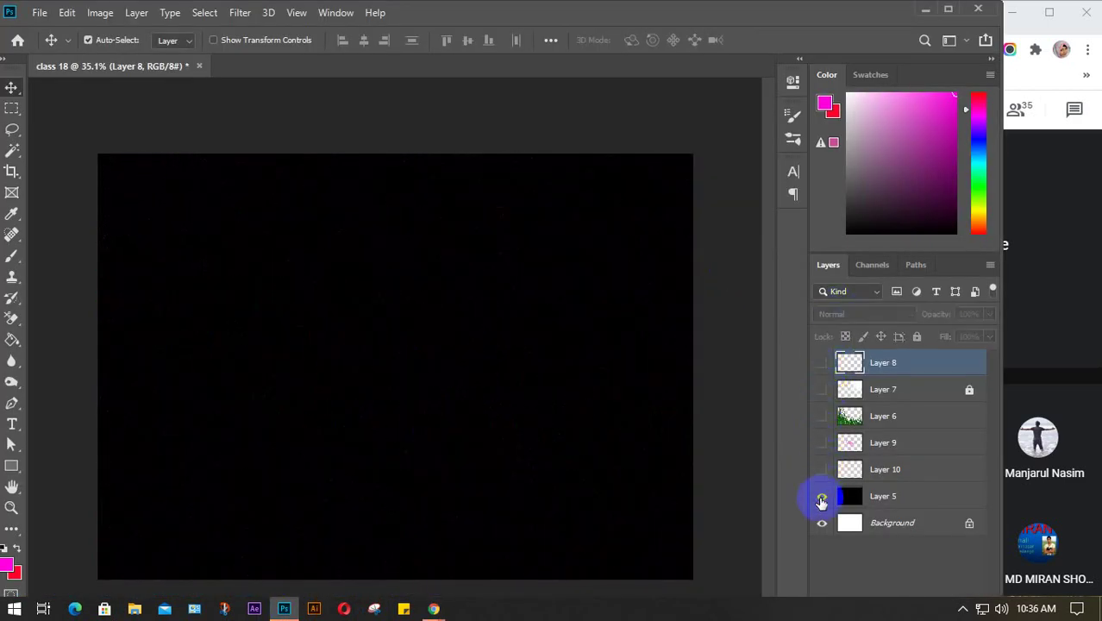
{"action": "left_click", "coordinate": [822, 499]}
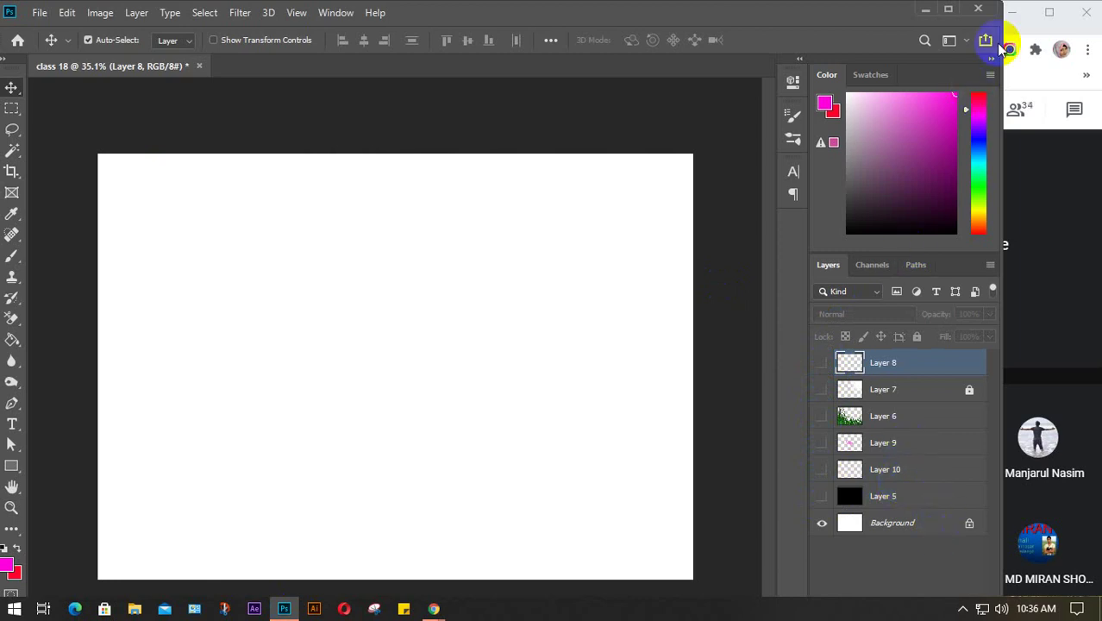
{"action": "left_click", "coordinate": [949, 10]}
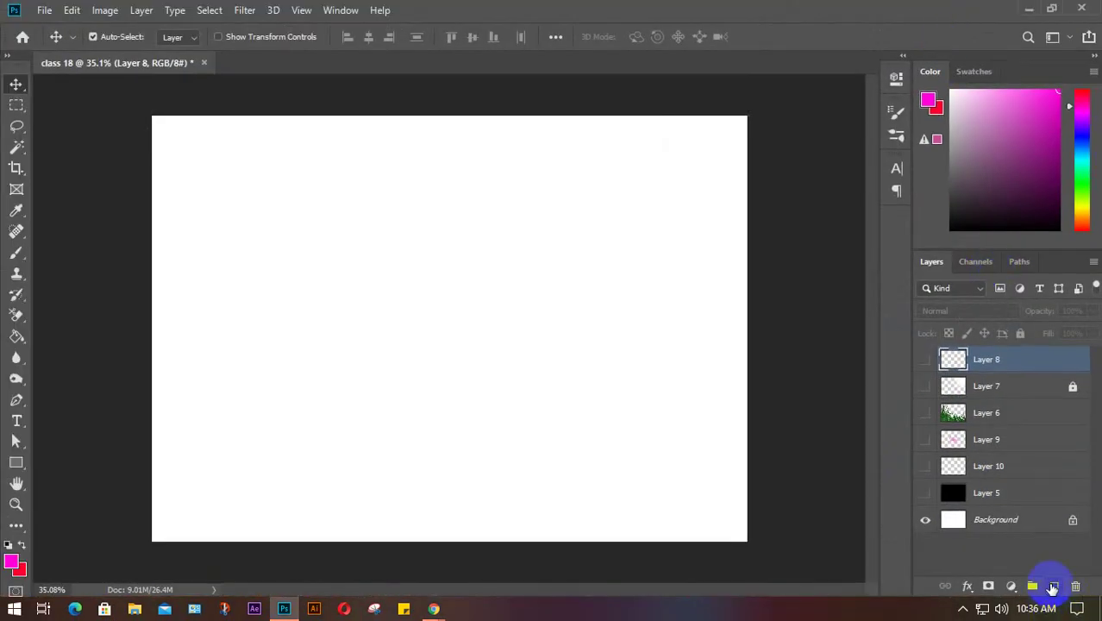
{"action": "left_click", "coordinate": [1053, 587]}
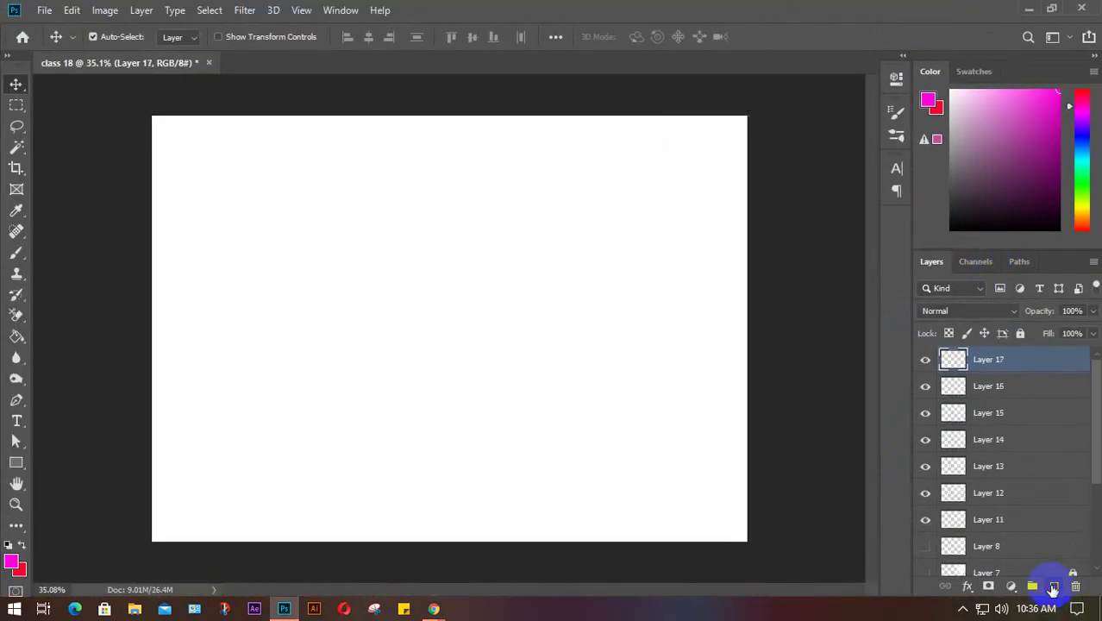
- Fill Layer 11 with bright yellow as the sky background
{"action": "left_click", "coordinate": [1000, 521]}
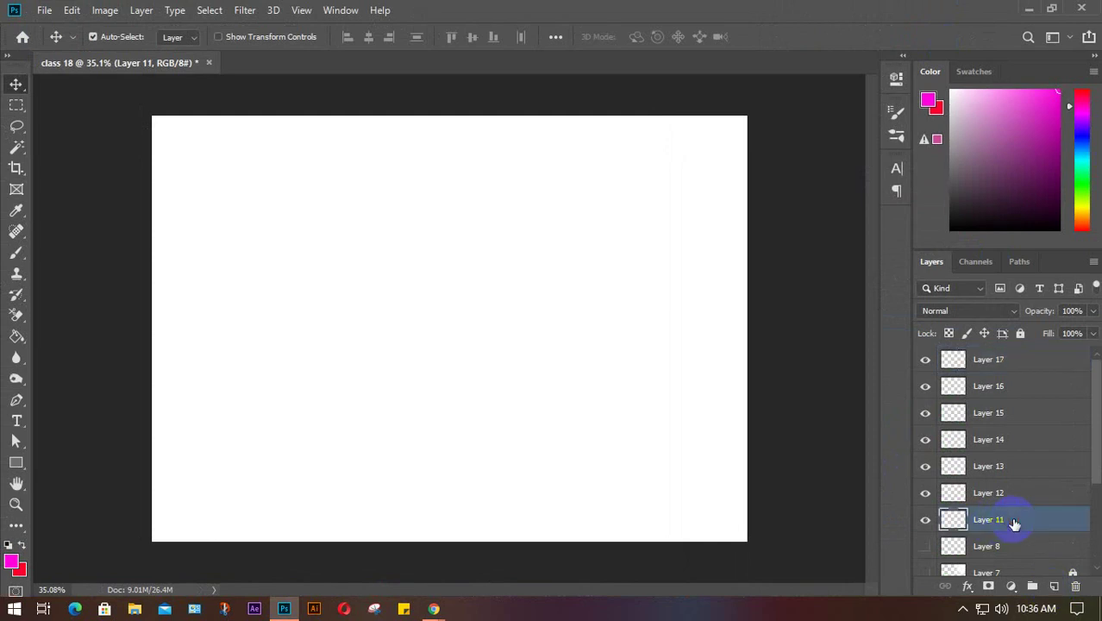
{"action": "left_click", "coordinate": [1084, 207]}
{"action": "left_click_drag", "start_coordinate": [1080, 208], "coordinate": [1081, 210]}
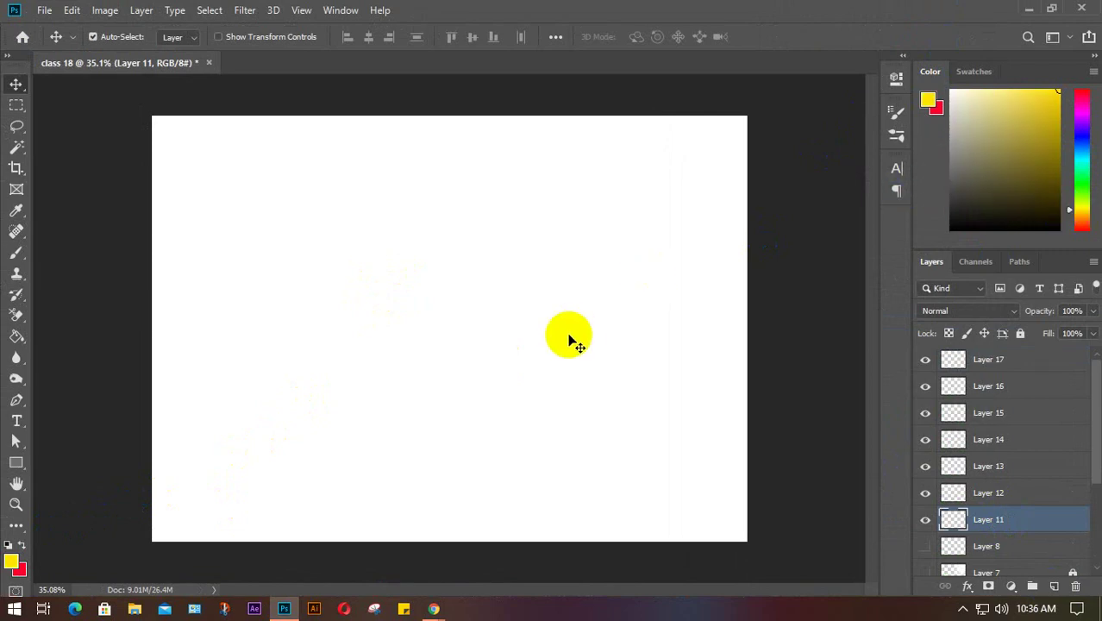
{"action": "key", "text": "alt+BackSpace"}
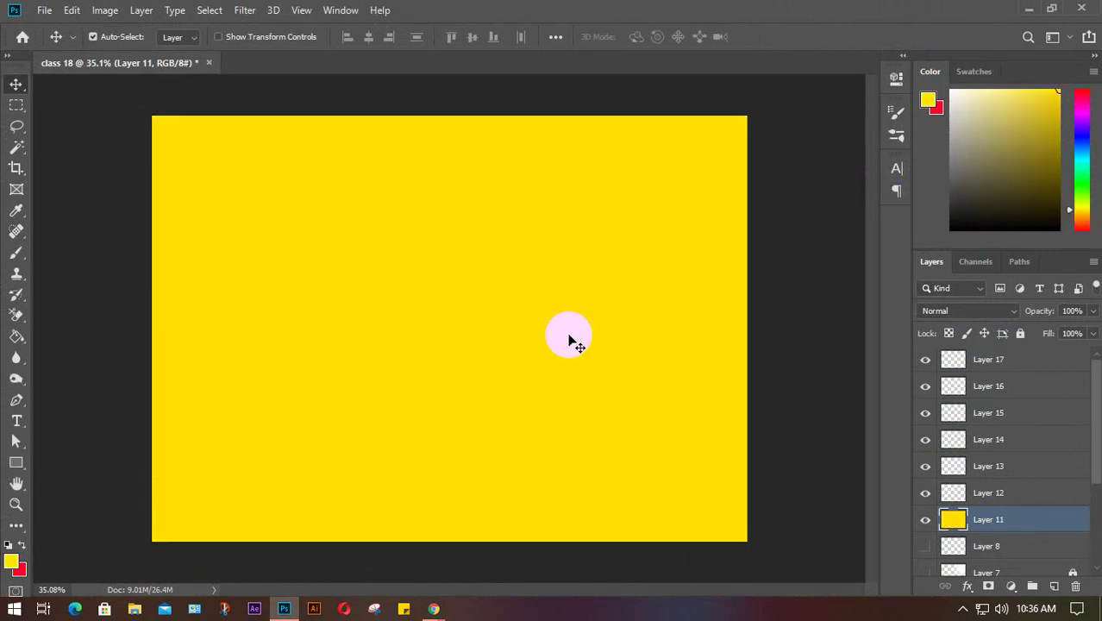
- On Layer 12, make a large elliptical selection extending below the canvas and fill it with near-black to form a curved hill
{"action": "left_click", "coordinate": [1015, 500]}
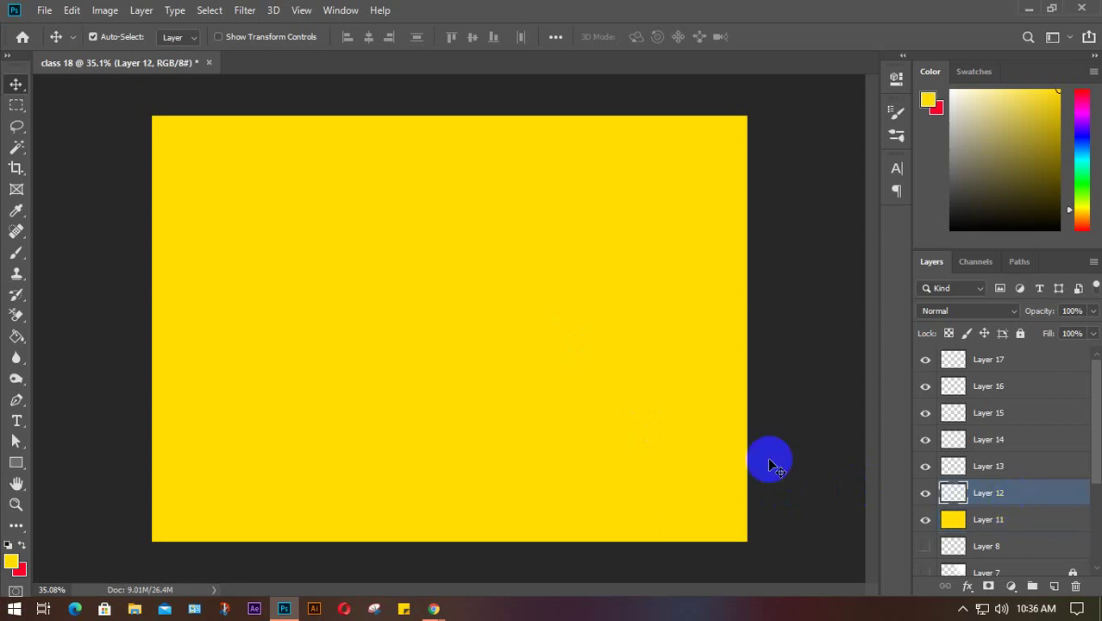
{"action": "left_click_drag", "start_coordinate": [14, 110], "coordinate": [99, 123]}
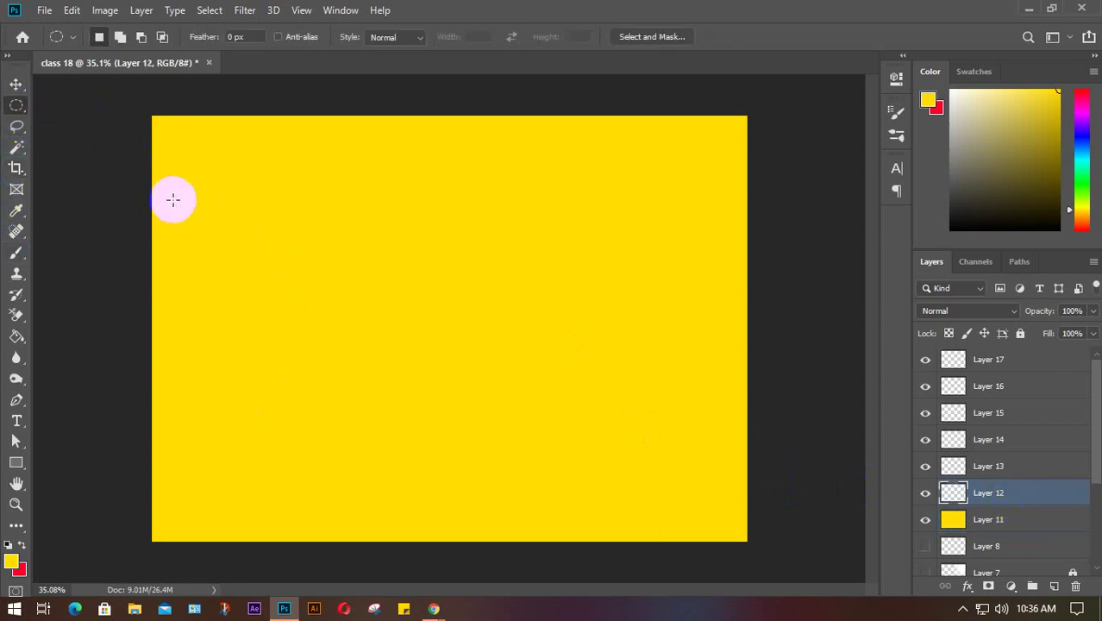
{"action": "left_click_drag", "start_coordinate": [173, 200], "coordinate": [658, 475]}
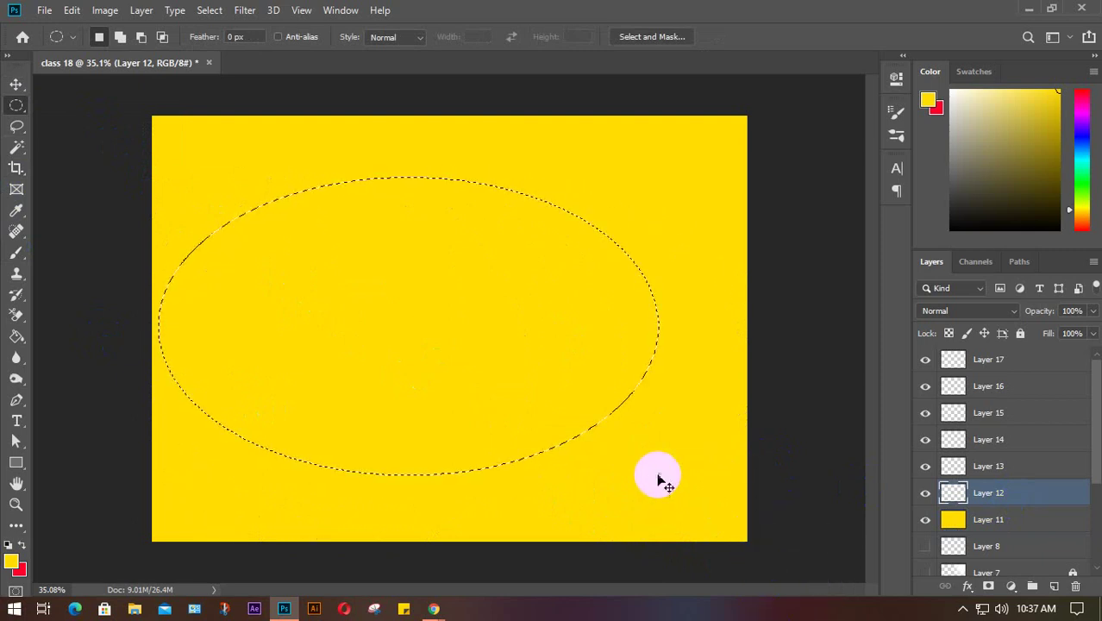
{"action": "key", "text": "ctrl+minus"}
{"action": "key", "text": "ctrl+minus"}
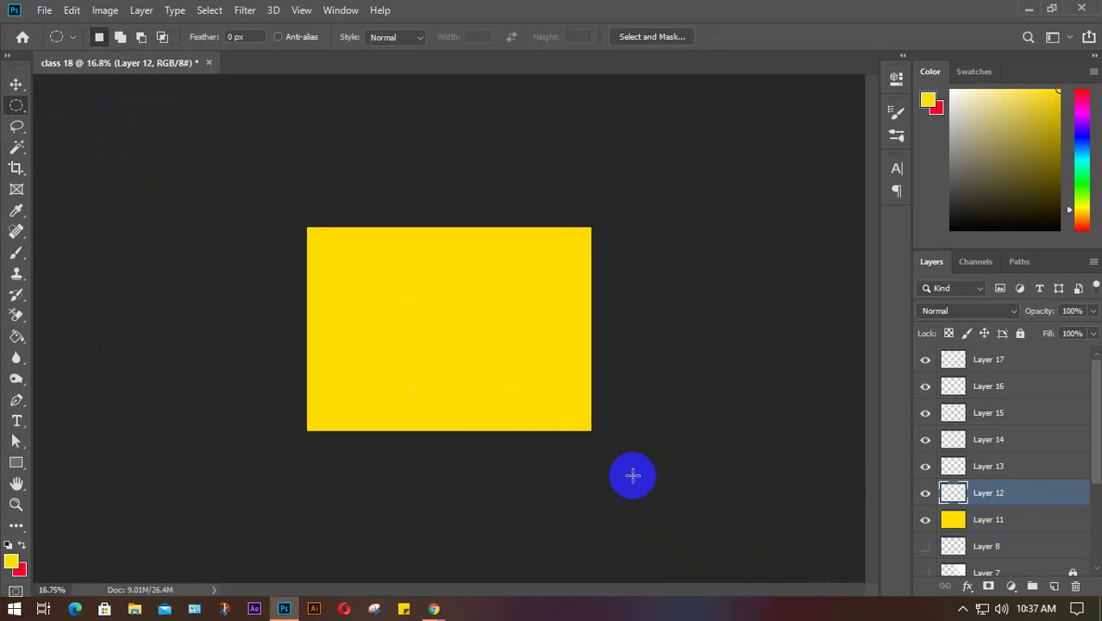
{"action": "left_click_drag", "start_coordinate": [207, 286], "coordinate": [630, 592]}
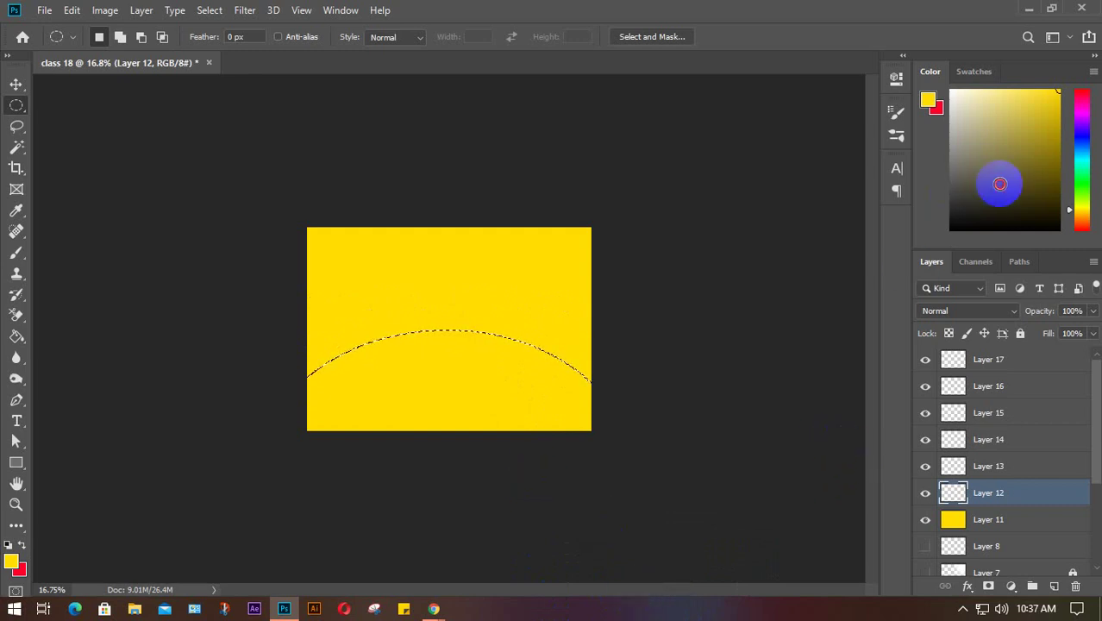
{"action": "left_click", "coordinate": [955, 210]}
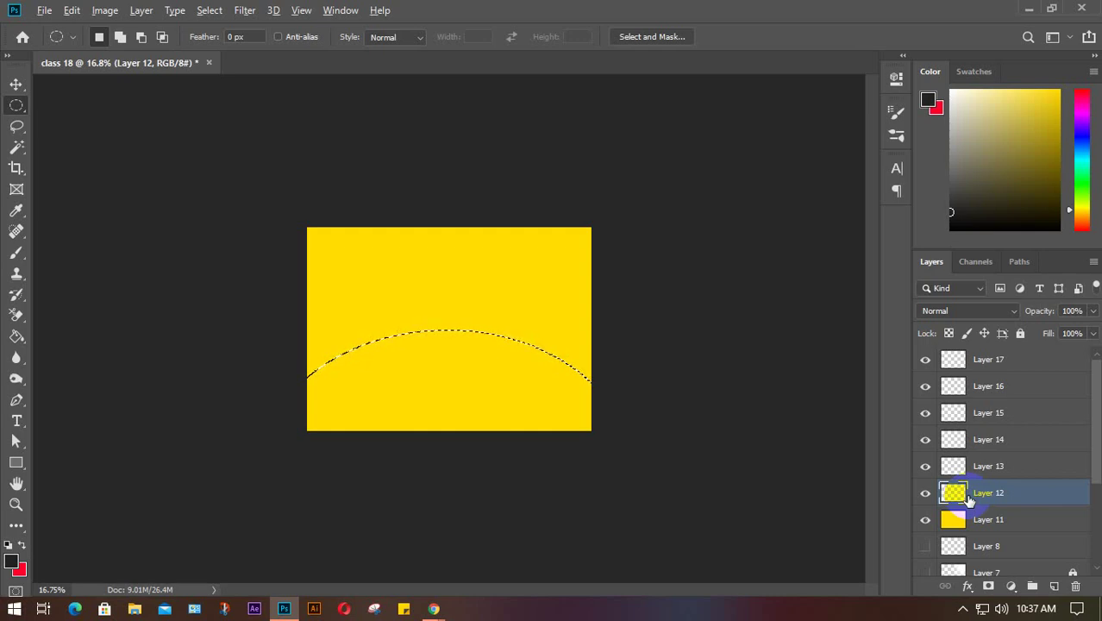
{"action": "key", "text": "Delete"}
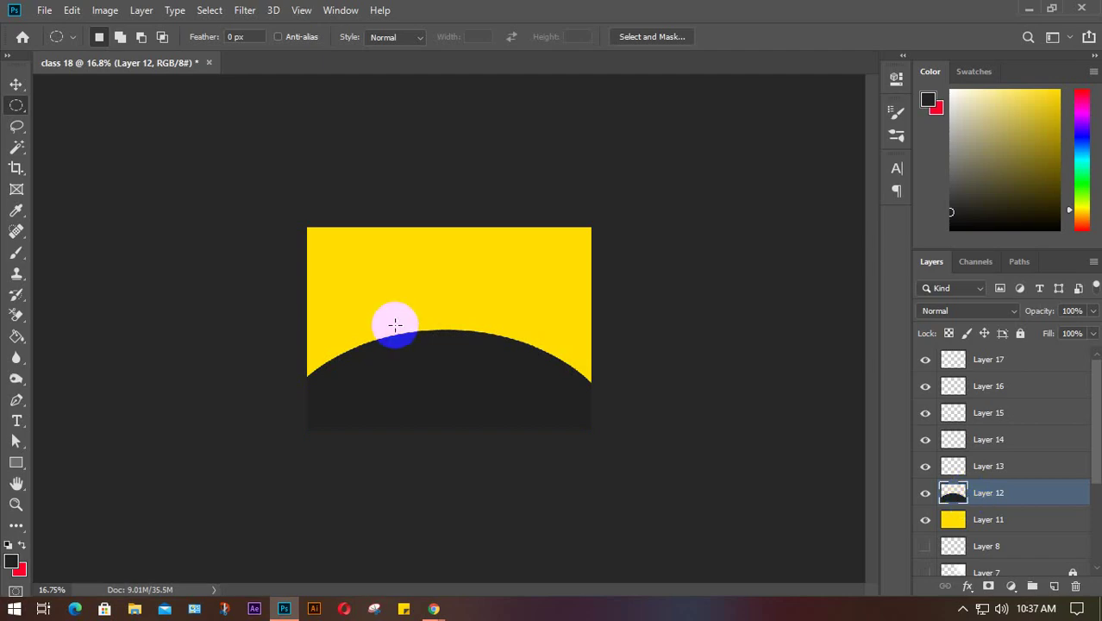
- Check the yellow hill landscape reference in Chrome, and return to the Photoshop document
{"action": "mouse_move", "coordinate": [434, 609]}
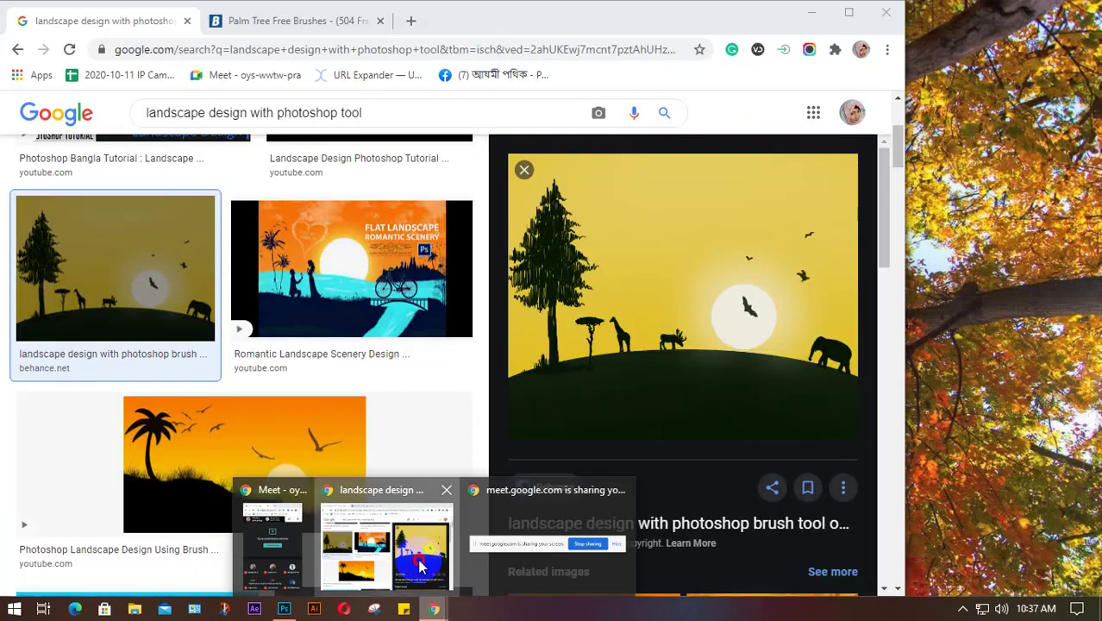
{"action": "left_click", "coordinate": [419, 561]}
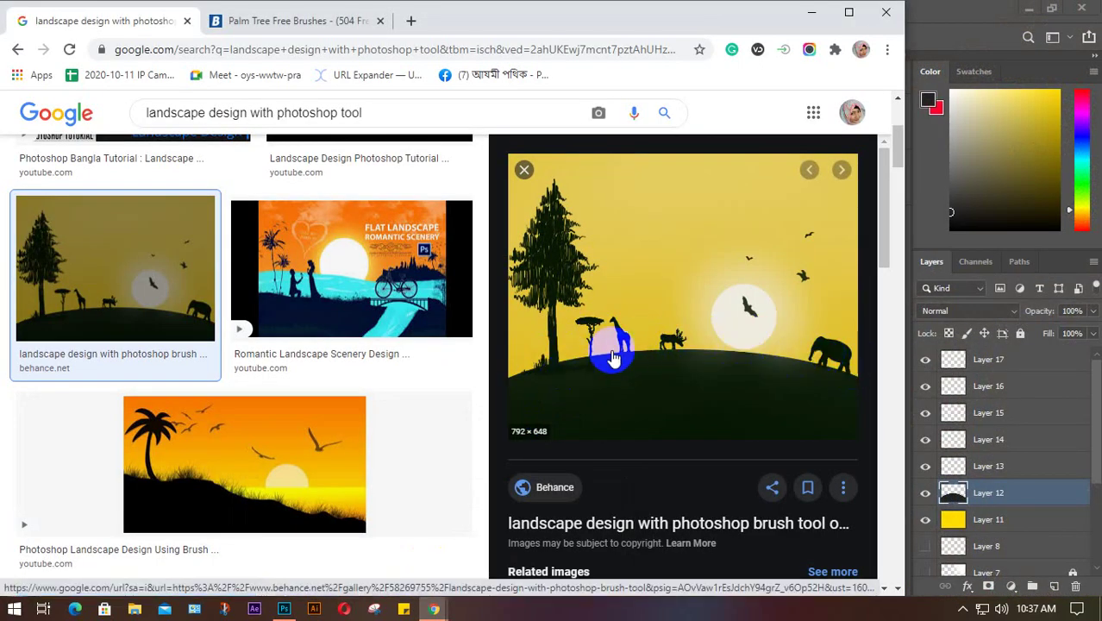
{"action": "left_click", "coordinate": [284, 609]}
{"action": "key", "text": "ctrl+plus"}
{"action": "key", "text": "ctrl+plus"}
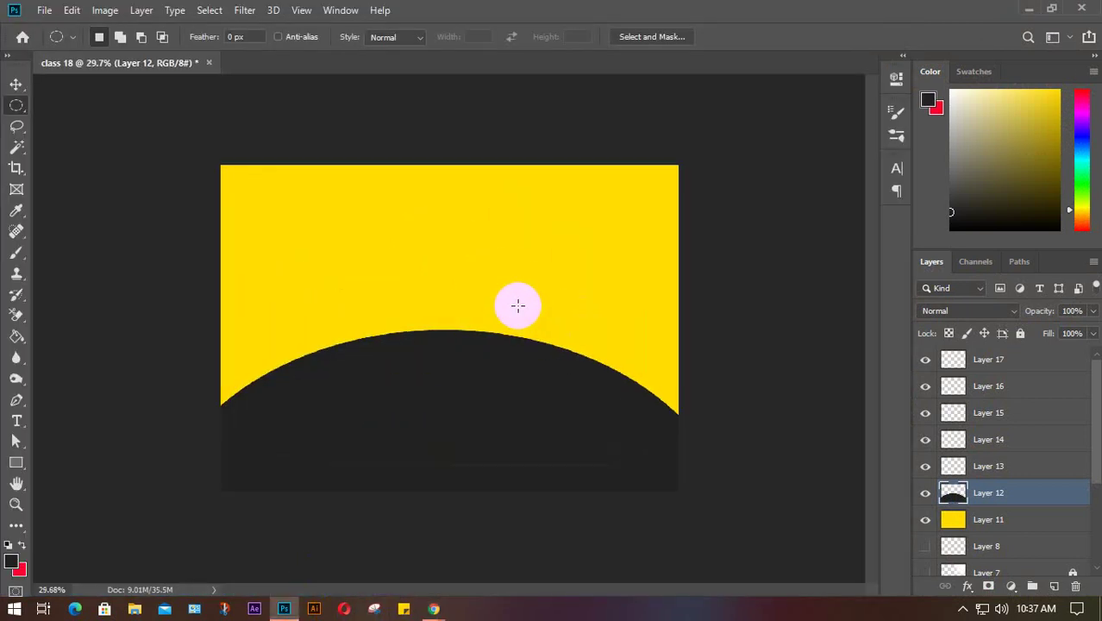
- Make Layer 13 active and choose the Soft Round brush from the General Brushes for painting
{"action": "left_click", "coordinate": [1015, 466]}
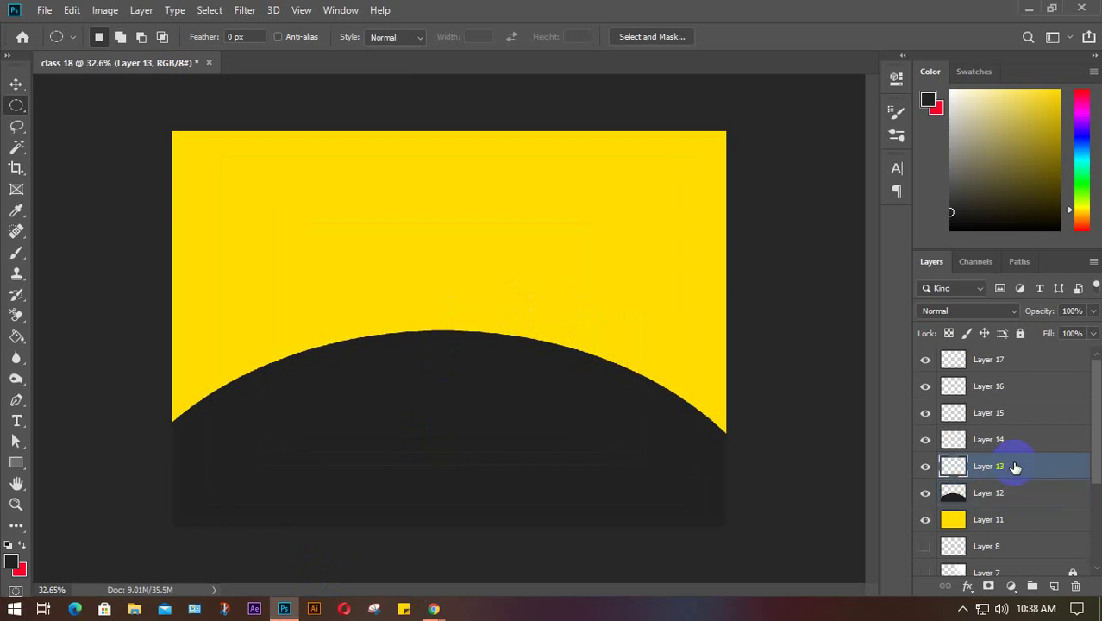
{"action": "right_click", "coordinate": [15, 252]}
{"action": "left_click", "coordinate": [74, 251]}
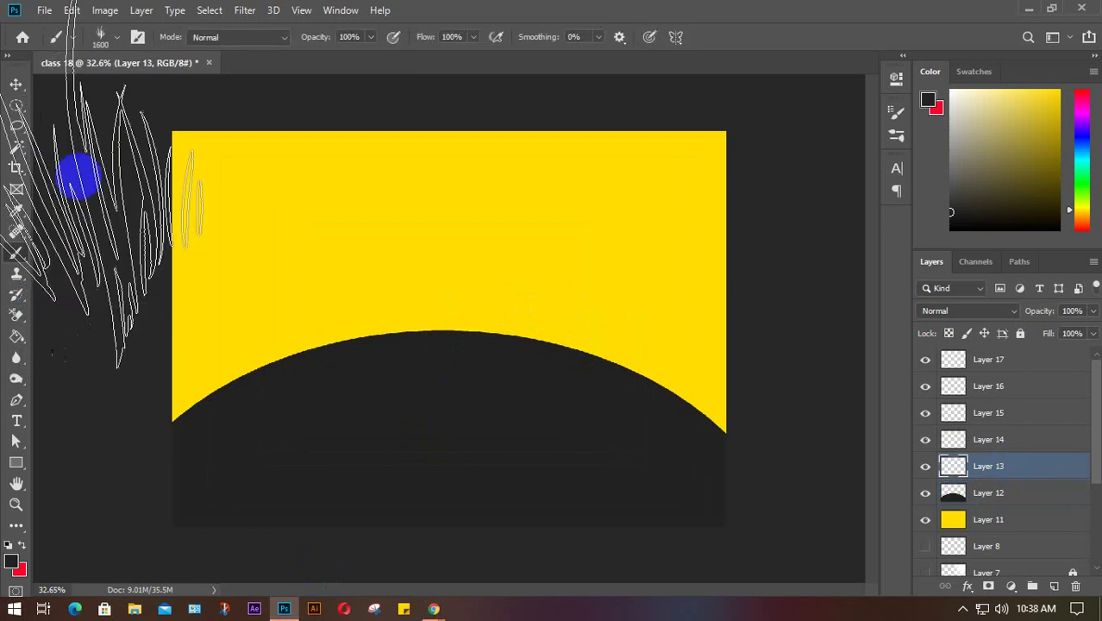
{"action": "left_click", "coordinate": [95, 37]}
{"action": "left_click", "coordinate": [163, 161]}
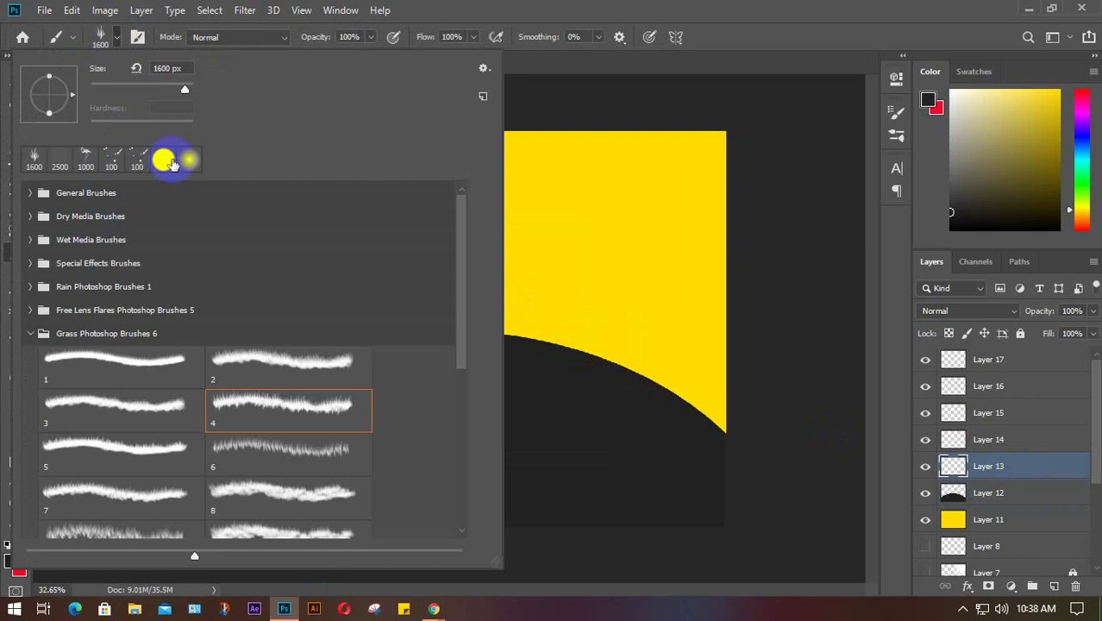
{"action": "left_click", "coordinate": [29, 193]}
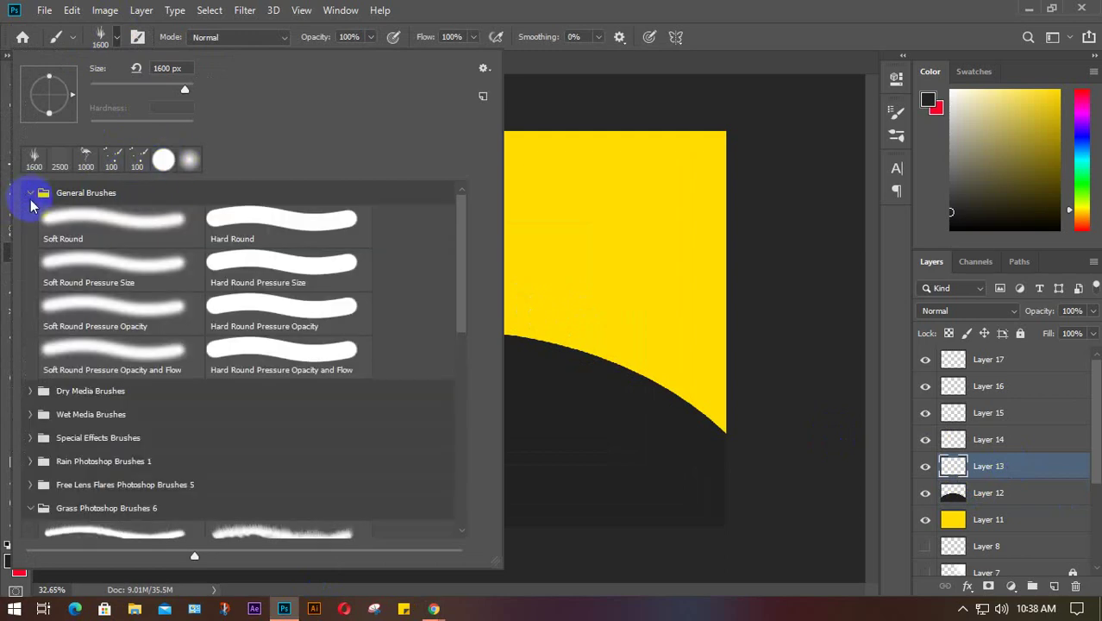
{"action": "left_click", "coordinate": [156, 226]}
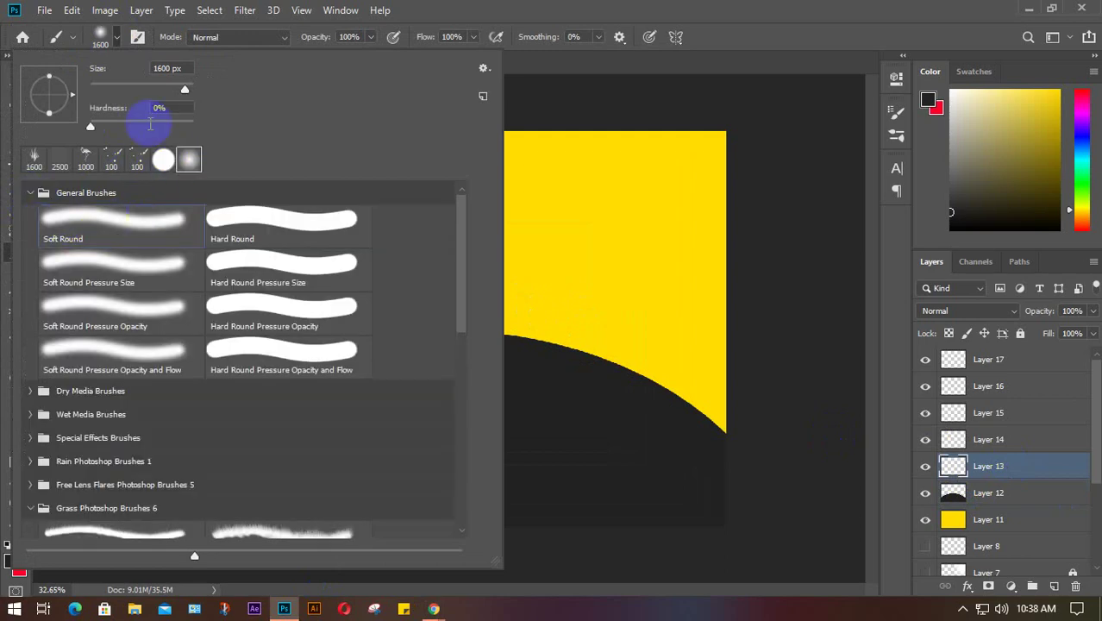
{"action": "left_click", "coordinate": [125, 39]}
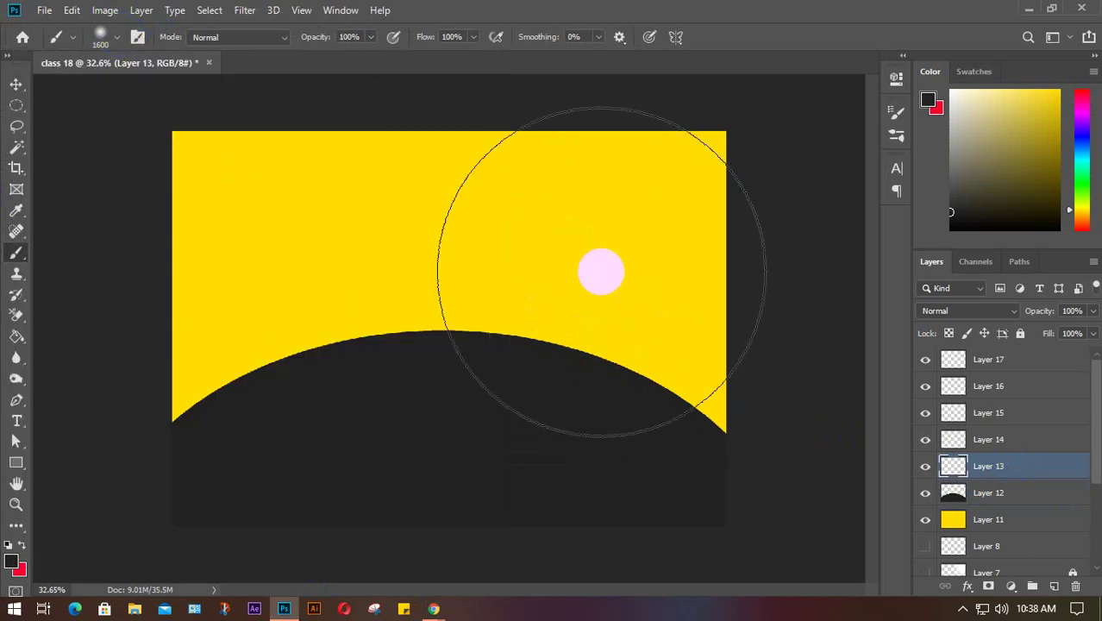
- Paint a soft white glow on Layer 13 in the sky above the hill's right slope, using two dabs of an 800 px brush
{"action": "key", "text": "bracketleft"}
{"action": "key", "text": "bracketleft"}
{"action": "key", "text": "bracketleft"}
{"action": "key", "text": "bracketleft"}
{"action": "key", "text": "bracketleft"}
{"action": "key", "text": "bracketleft"}
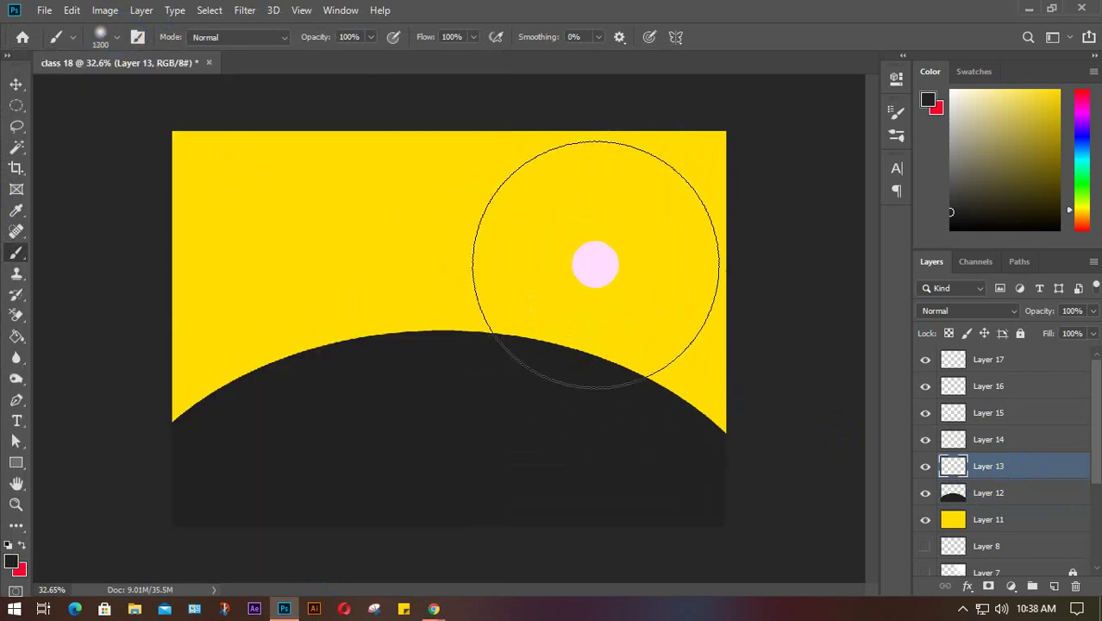
{"action": "key", "text": "bracketleft"}
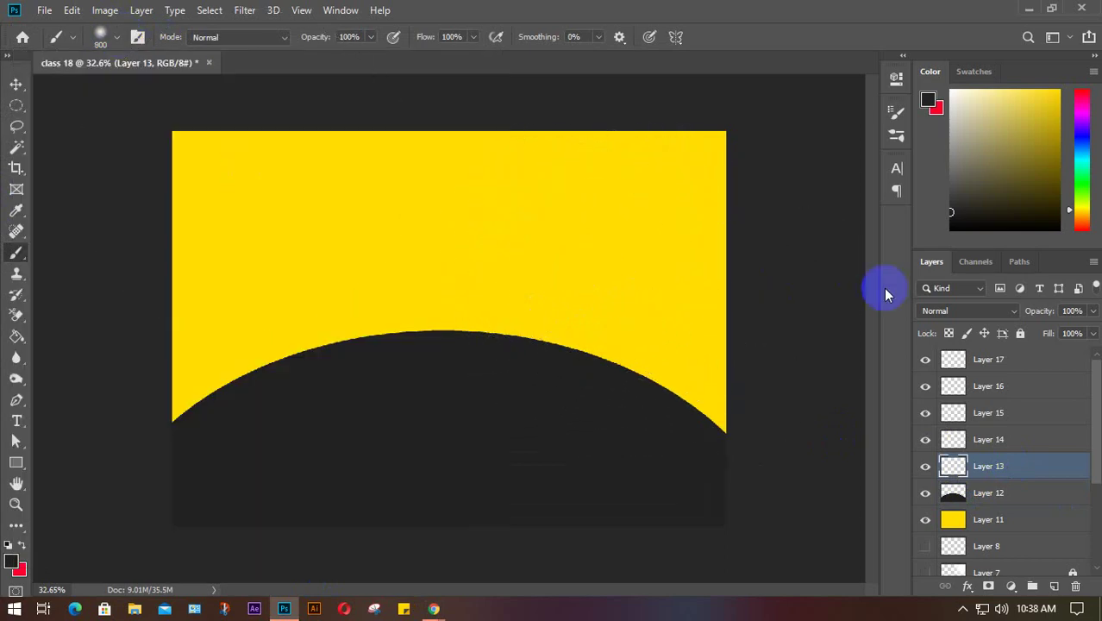
{"action": "left_click", "coordinate": [949, 89]}
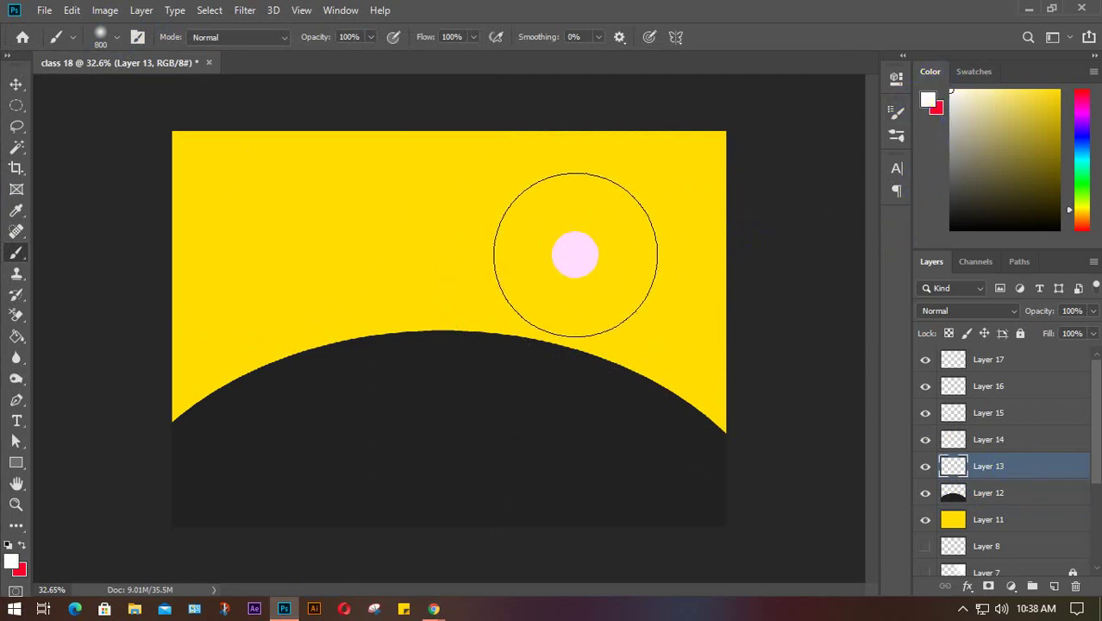
{"action": "left_click", "coordinate": [569, 263]}
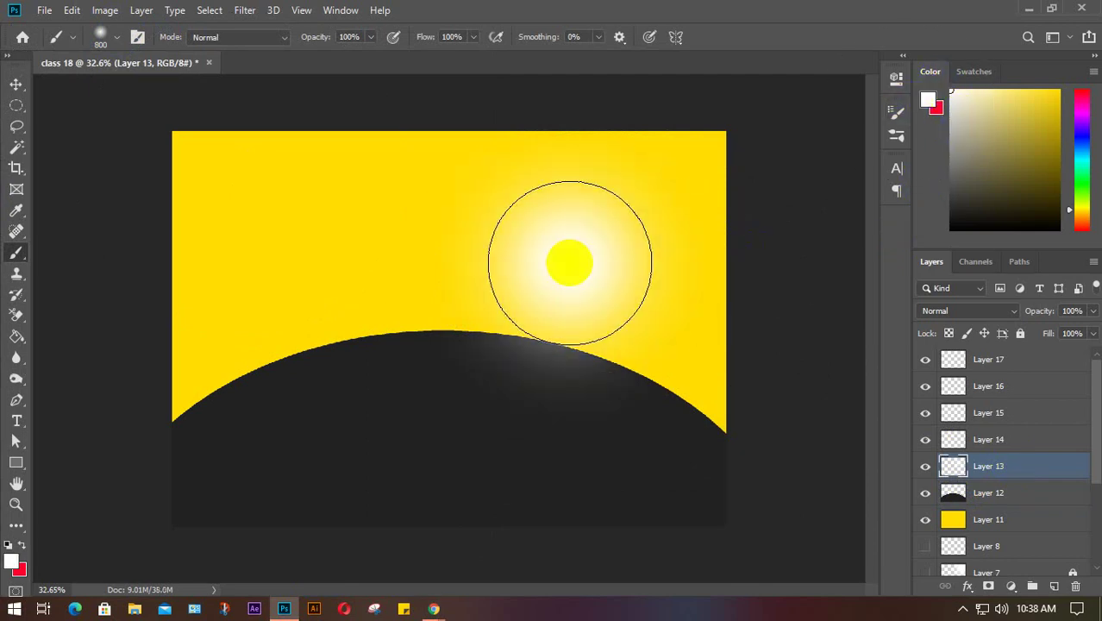
{"action": "left_click", "coordinate": [570, 263]}
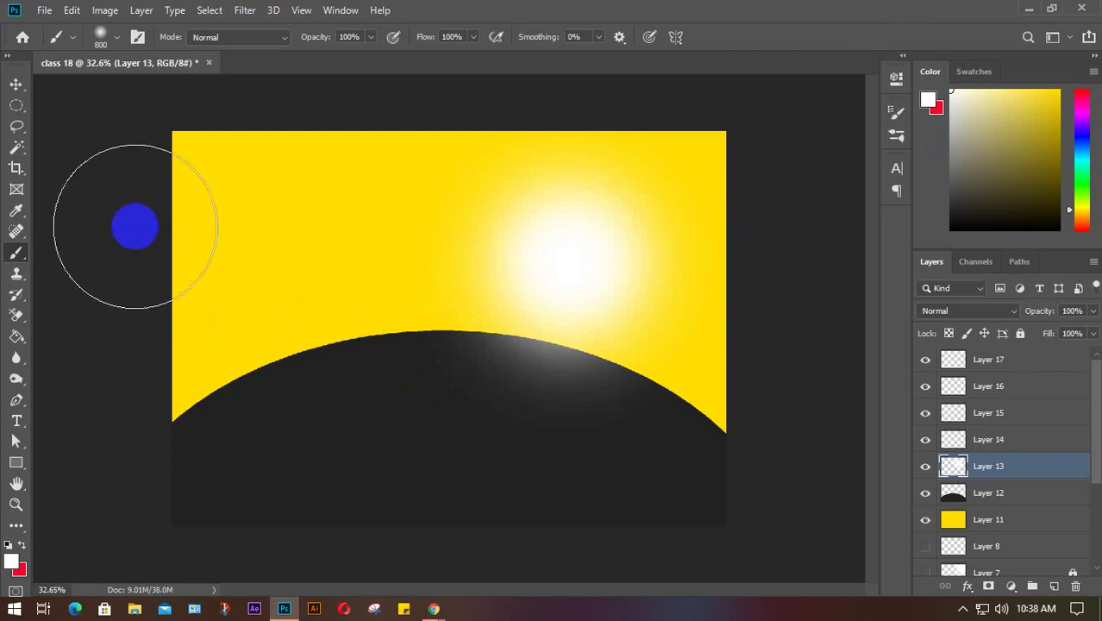
- Stamp a solid white sun disc on Layer 14 at the glow's centre with a 400 px hard round brush, and switch to the Move tool
{"action": "left_click", "coordinate": [117, 40]}
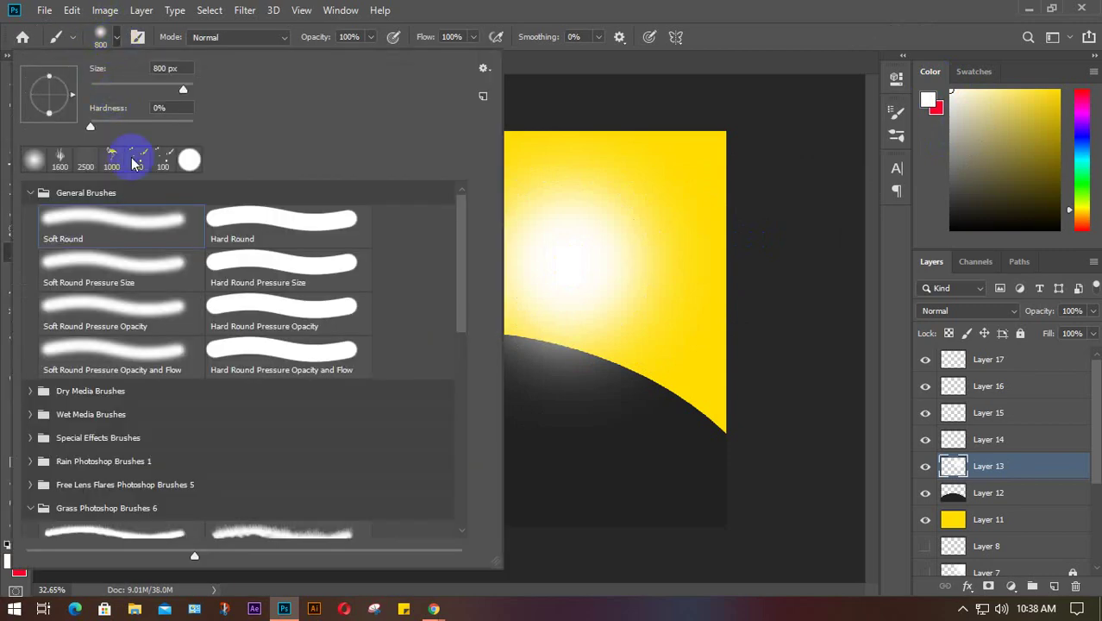
{"action": "left_click", "coordinate": [115, 39]}
{"action": "key", "text": "bracketleft"}
{"action": "key", "text": "bracketleft"}
{"action": "key", "text": "bracketleft"}
{"action": "key", "text": "bracketleft"}
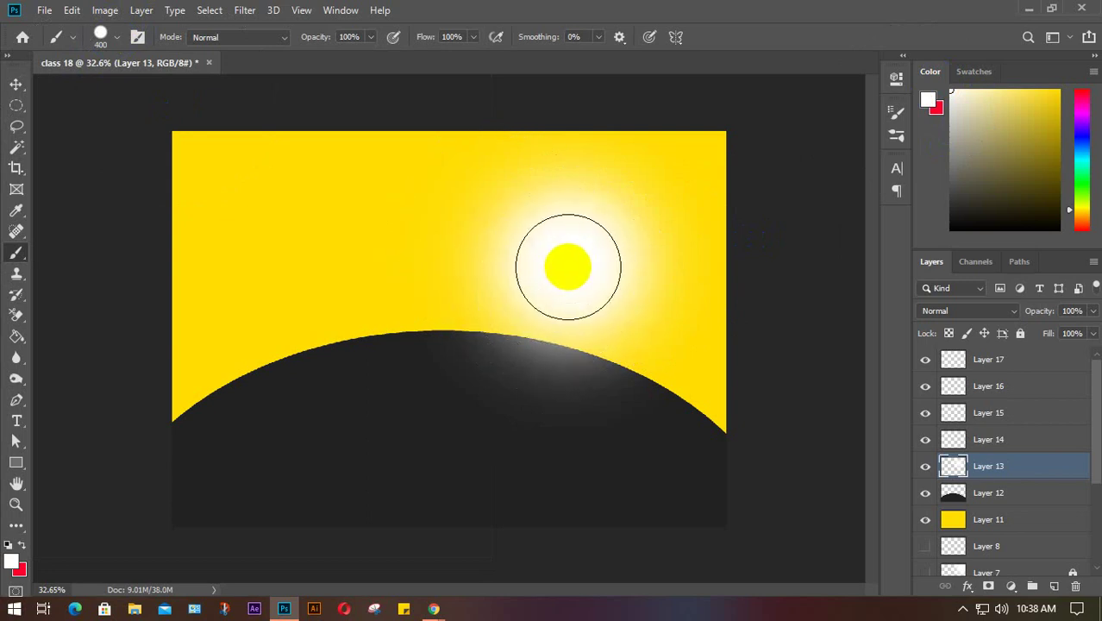
{"action": "left_click", "coordinate": [989, 440]}
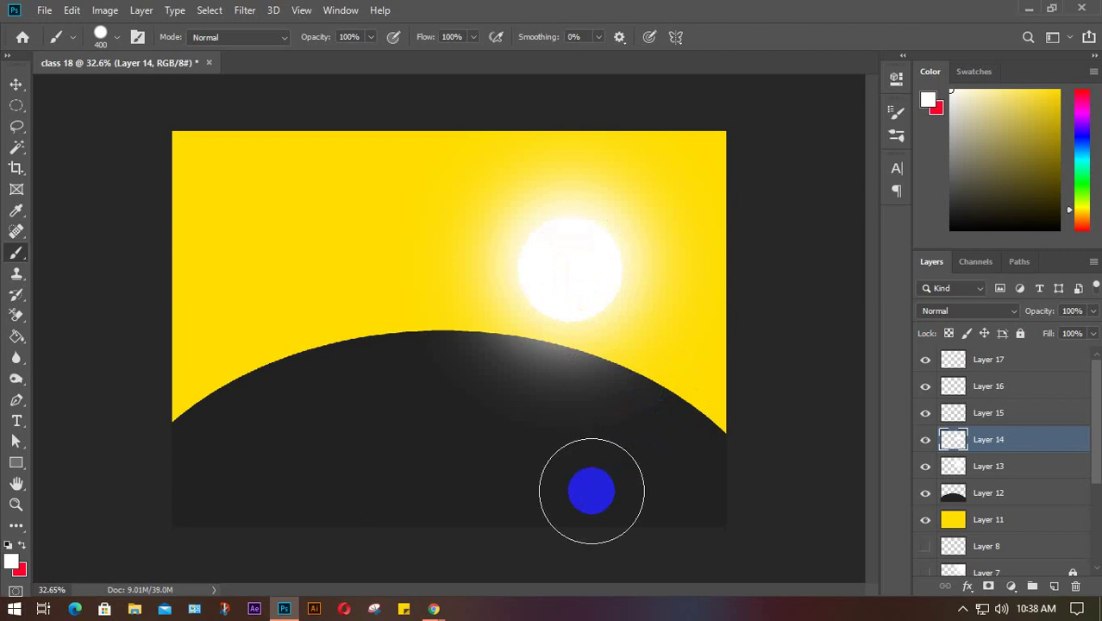
{"action": "key", "text": "v"}
{"action": "mouse_move", "coordinate": [595, 499]}
{"action": "left_mouse_down"}
{"action": "mouse_move", "coordinate": [509, 398]}
{"action": "mouse_move", "coordinate": [222, 246]}
{"action": "mouse_move", "coordinate": [222, 423]}
{"action": "left_mouse_up"}
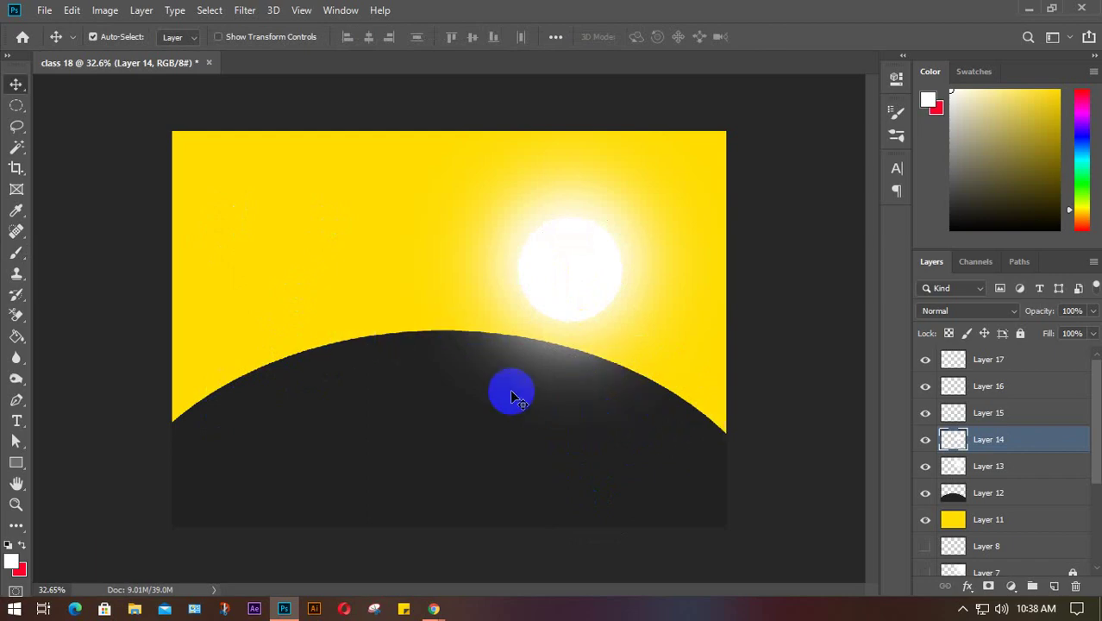
- Examine the yellow hill reference and the night tree, moonlit lake and city skyline images in Chrome, and return to the Photoshop document
{"action": "mouse_move", "coordinate": [431, 604]}
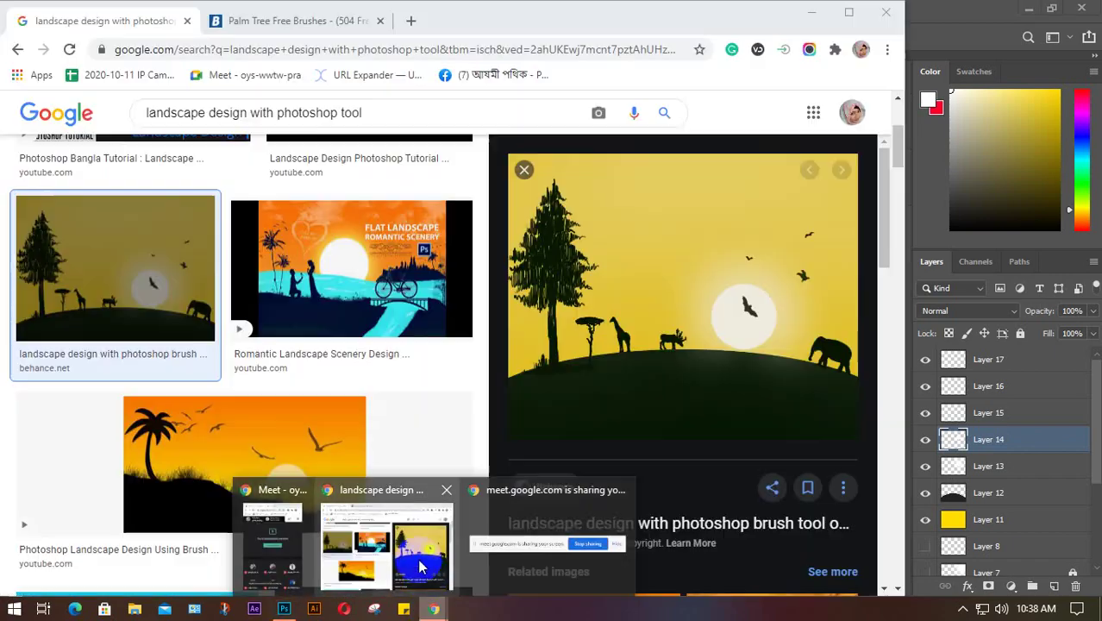
{"action": "left_click", "coordinate": [419, 561]}
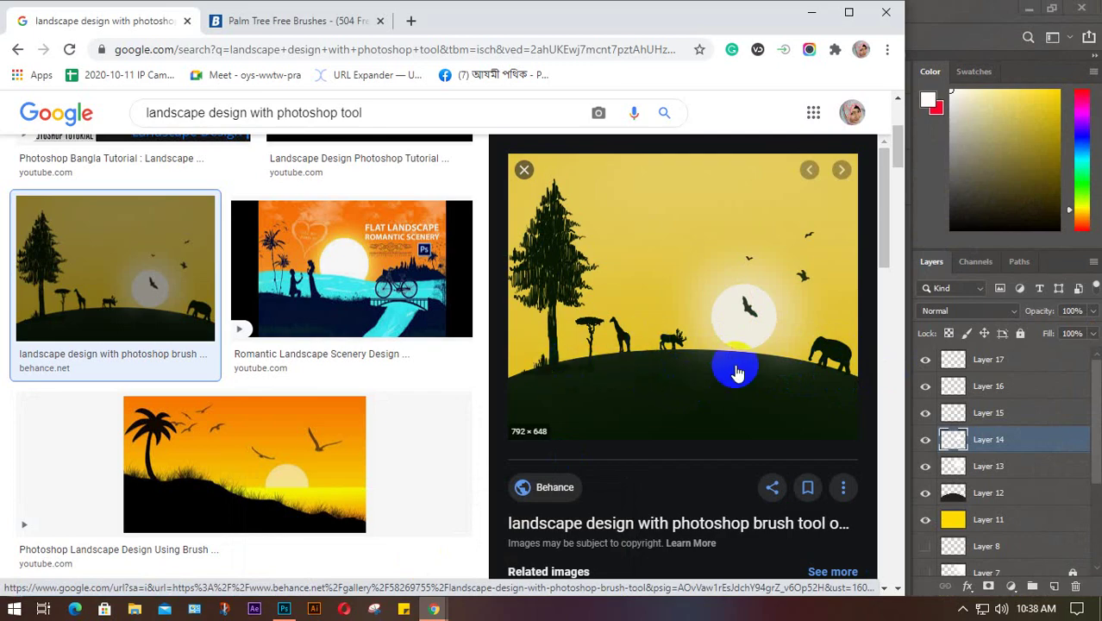
{"action": "scroll", "coordinate": [352, 419], "scroll_direction": "down", "scroll_amount": 7}
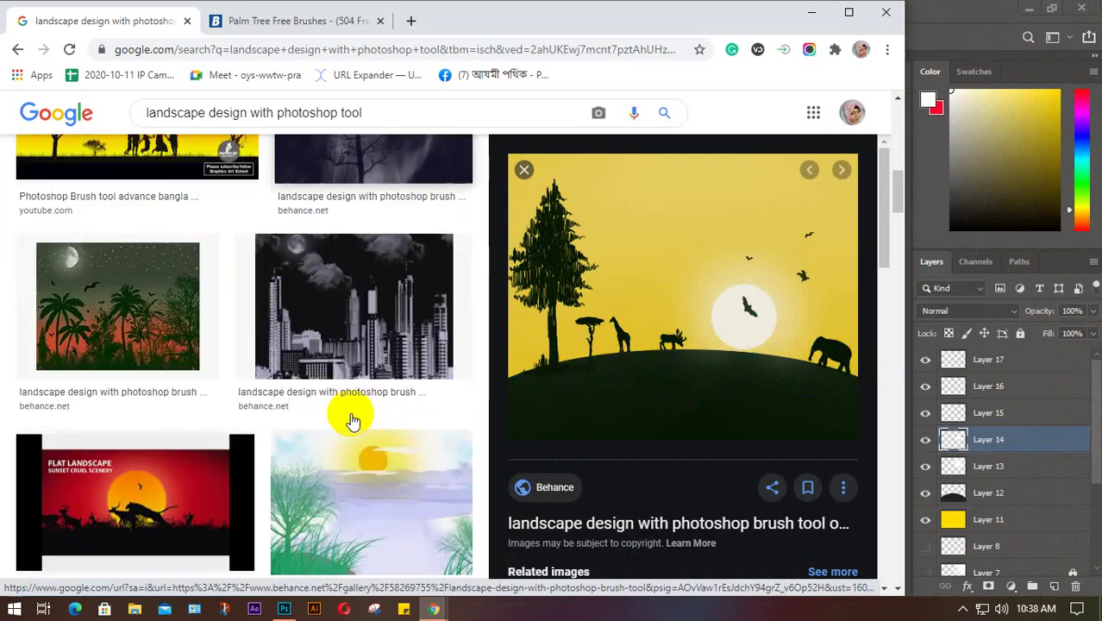
{"action": "scroll", "coordinate": [352, 419], "scroll_direction": "up", "scroll_amount": 2}
{"action": "left_click", "coordinate": [362, 278]}
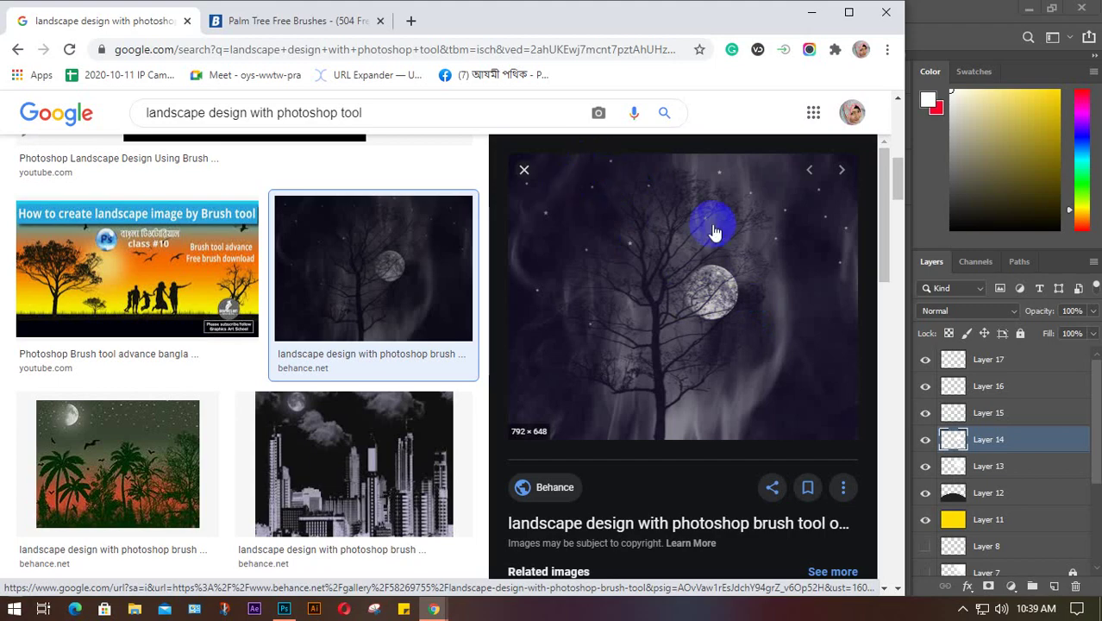
{"action": "scroll", "coordinate": [690, 345], "scroll_direction": "down", "scroll_amount": 3}
{"action": "scroll", "coordinate": [691, 345], "scroll_direction": "down", "scroll_amount": 2}
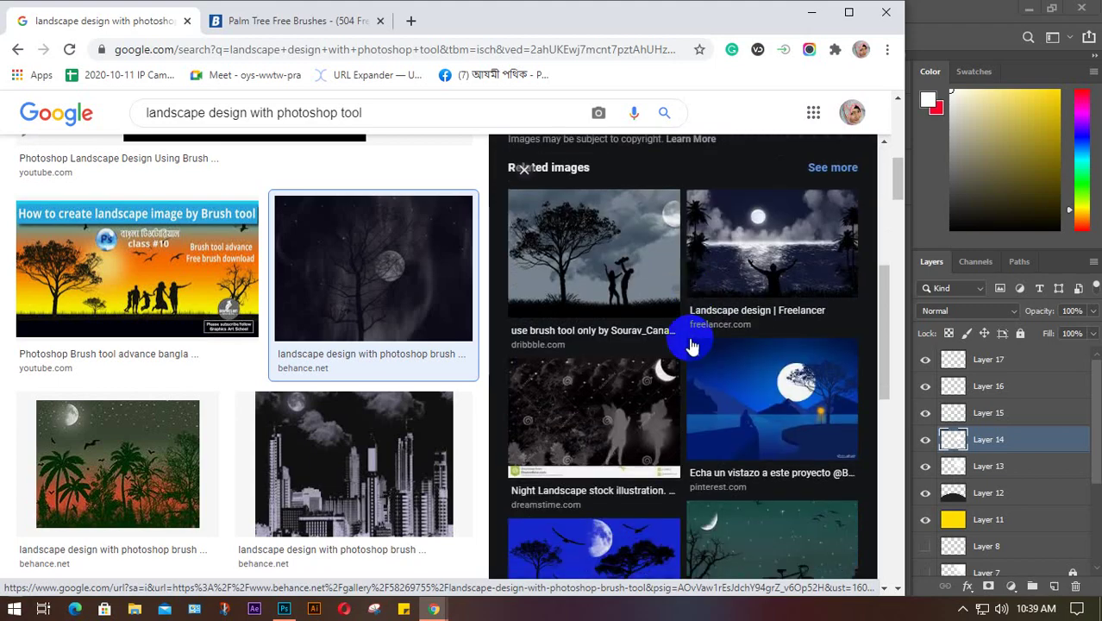
{"action": "scroll", "coordinate": [689, 344], "scroll_direction": "down", "scroll_amount": 2}
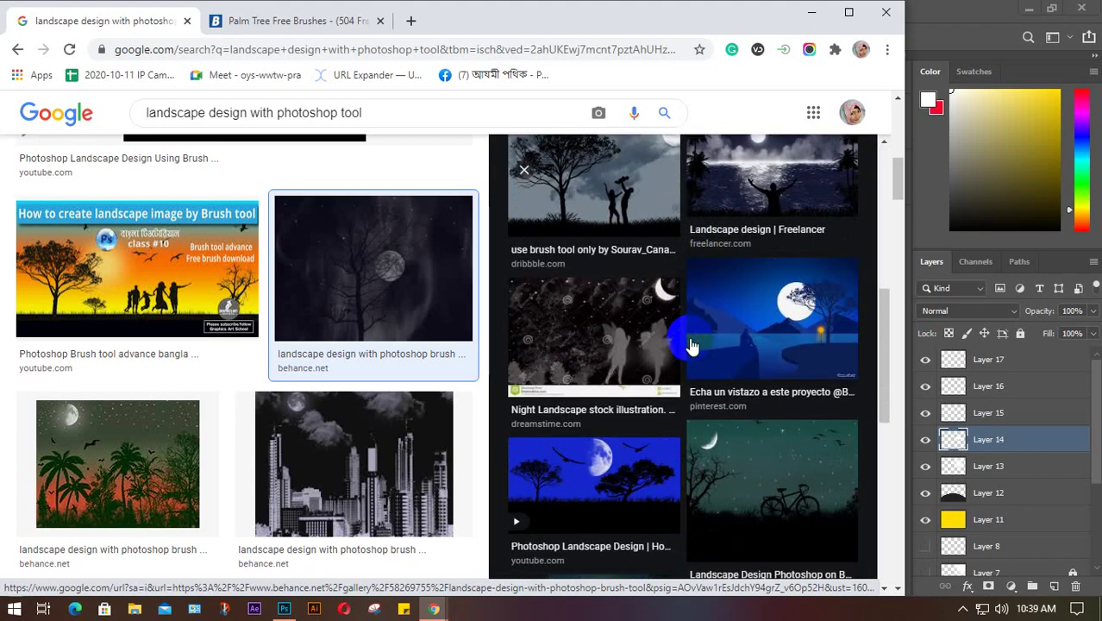
{"action": "left_click", "coordinate": [773, 339]}
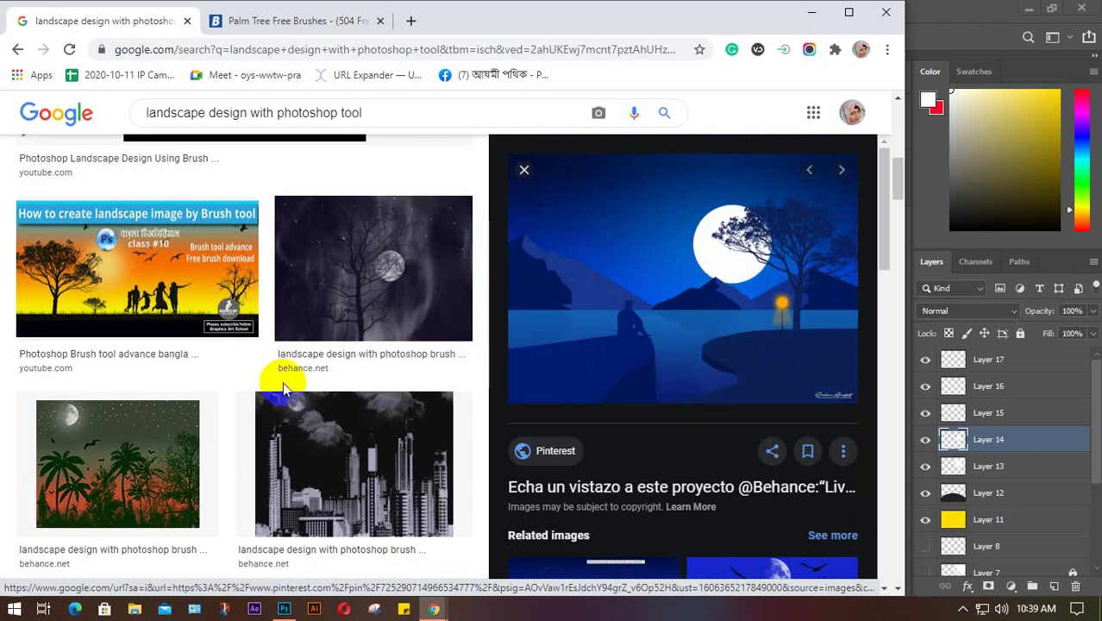
{"action": "scroll", "coordinate": [285, 379], "scroll_direction": "down", "scroll_amount": 2}
{"action": "left_click", "coordinate": [317, 296]}
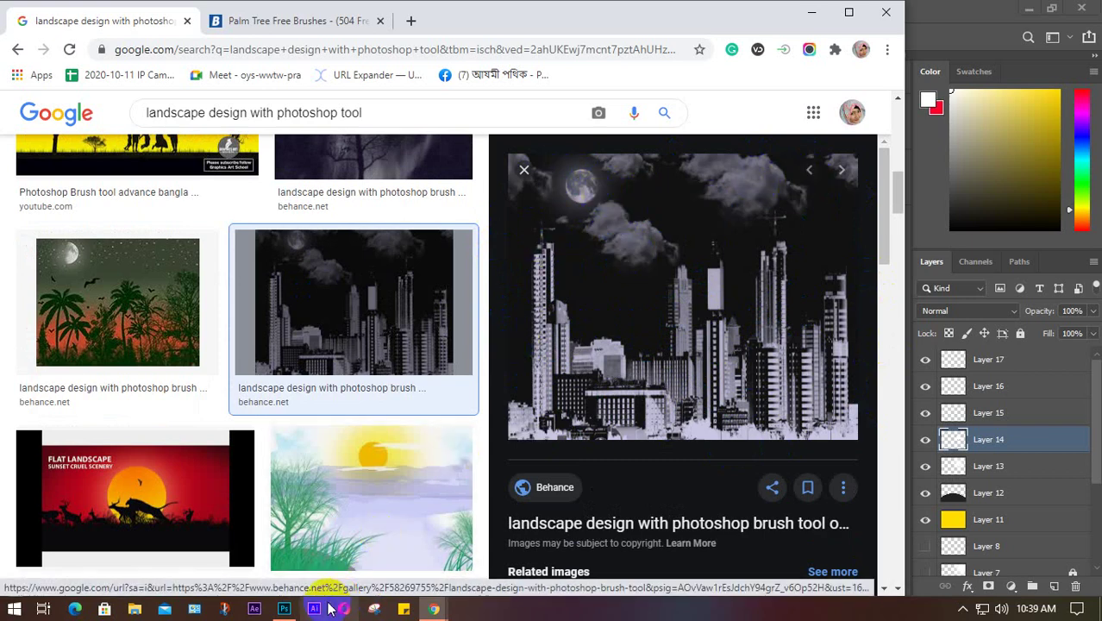
{"action": "left_click", "coordinate": [284, 609]}
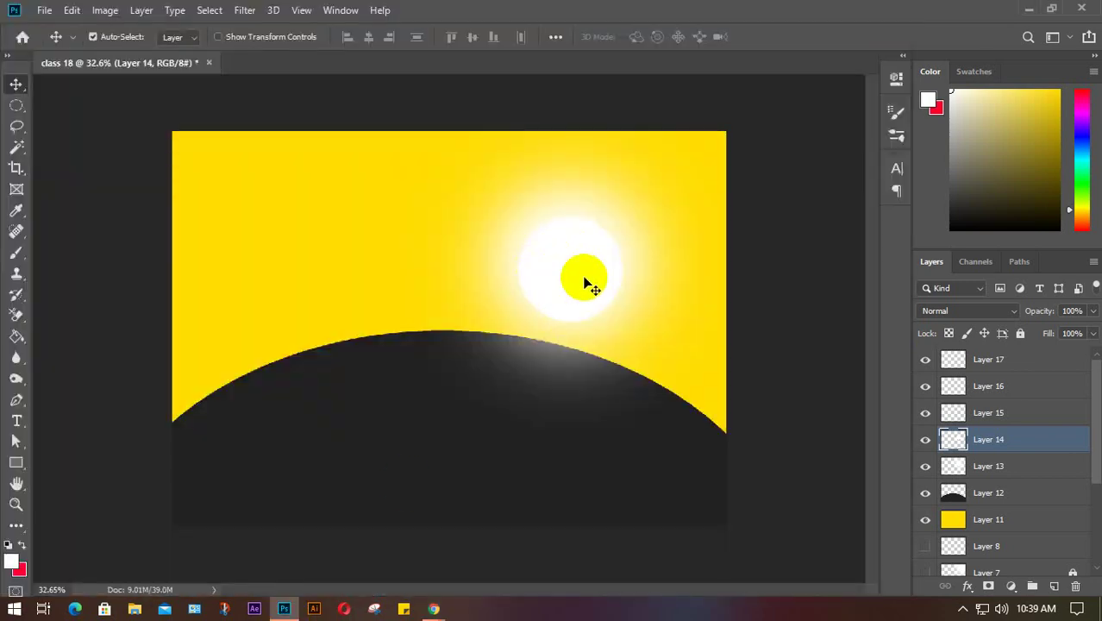
- Browse further landscape image results in Chrome and preview the orange sunset silhouette with a large tree and a family
{"action": "mouse_move", "coordinate": [434, 608]}
{"action": "left_click", "coordinate": [381, 529]}
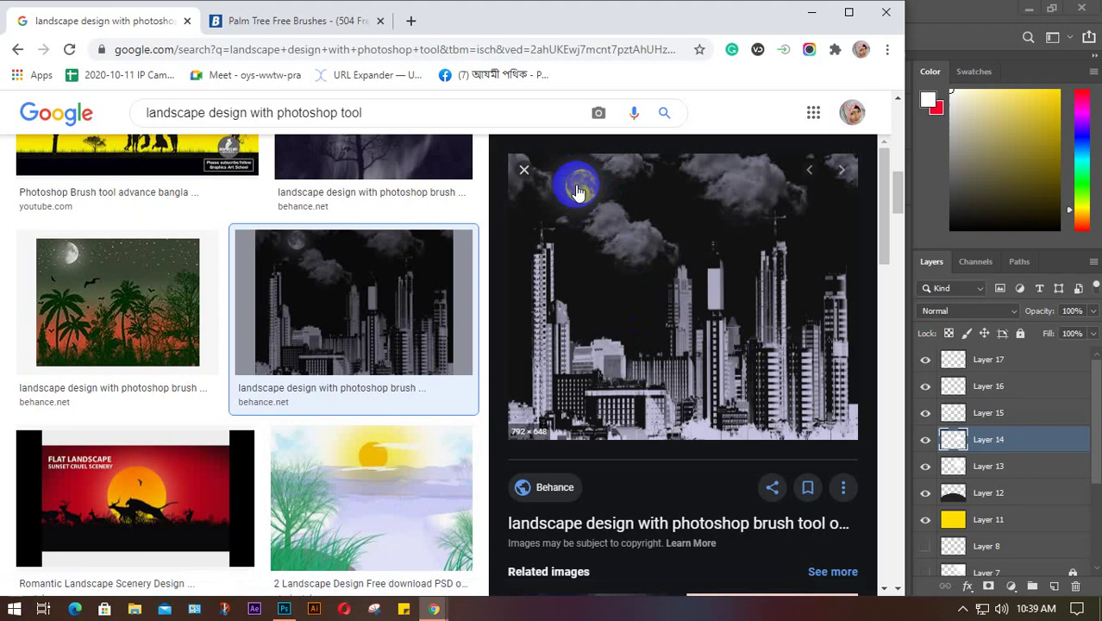
{"action": "scroll", "coordinate": [615, 312], "scroll_direction": "down", "scroll_amount": 8}
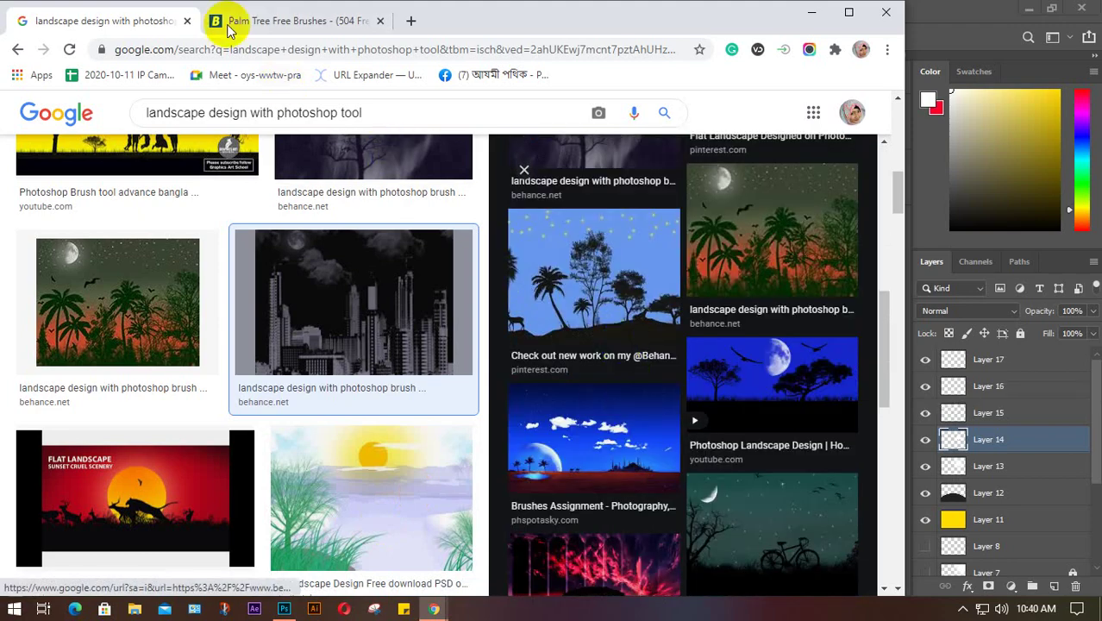
{"action": "scroll", "coordinate": [282, 342], "scroll_direction": "down", "scroll_amount": 2}
{"action": "scroll", "coordinate": [282, 341], "scroll_direction": "down", "scroll_amount": 3}
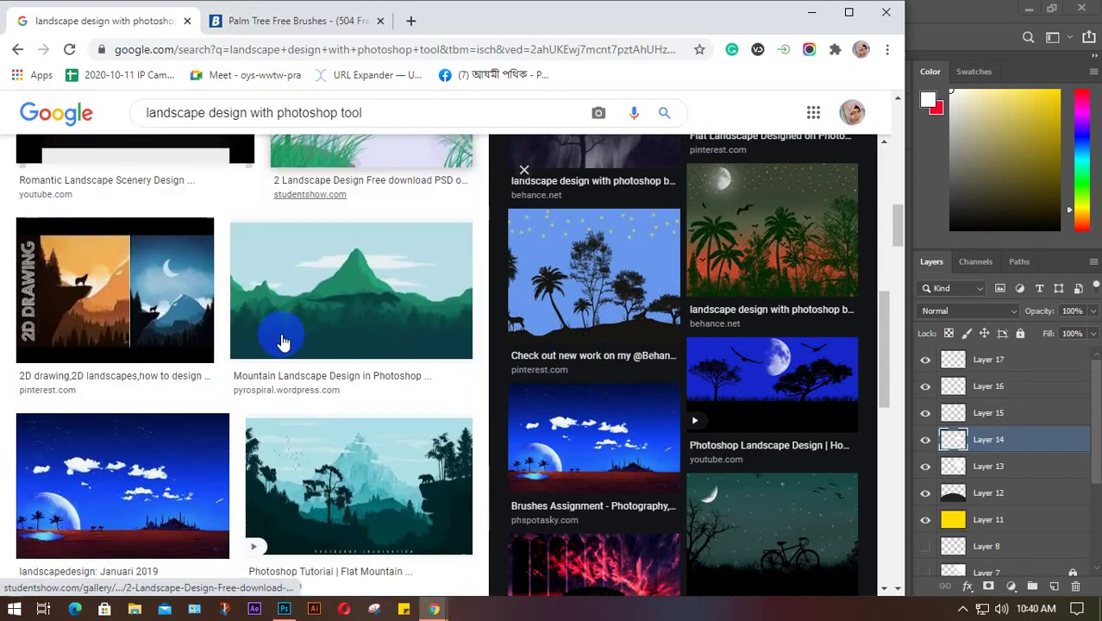
{"action": "scroll", "coordinate": [282, 341], "scroll_direction": "down", "scroll_amount": 2}
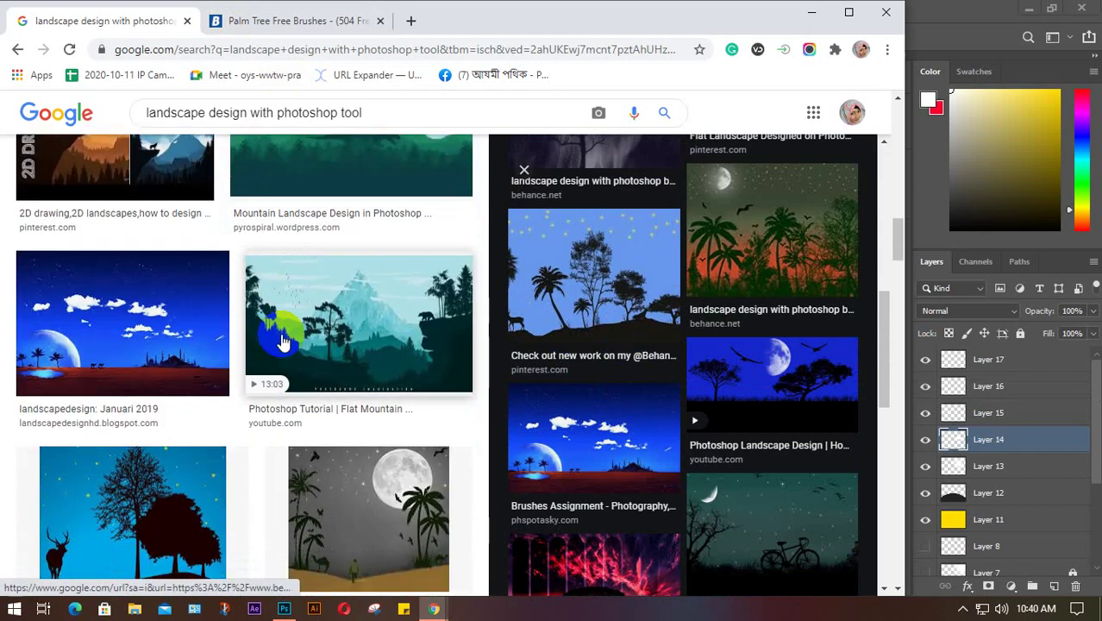
{"action": "scroll", "coordinate": [282, 342], "scroll_direction": "down", "scroll_amount": 3}
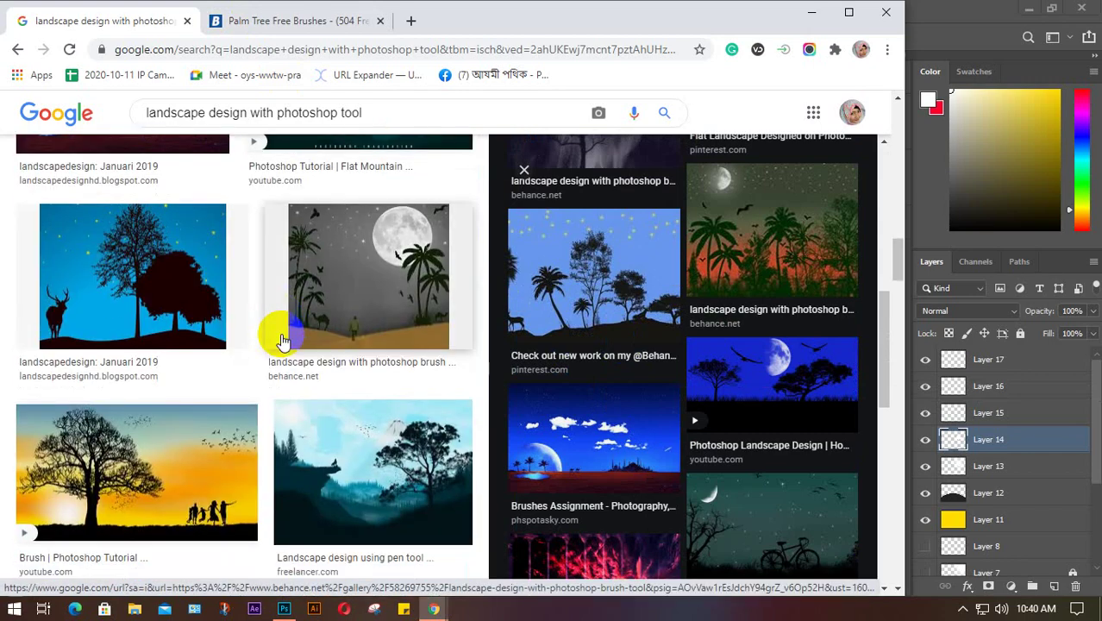
{"action": "scroll", "coordinate": [283, 342], "scroll_direction": "down", "scroll_amount": 2}
{"action": "left_click", "coordinate": [250, 332]}
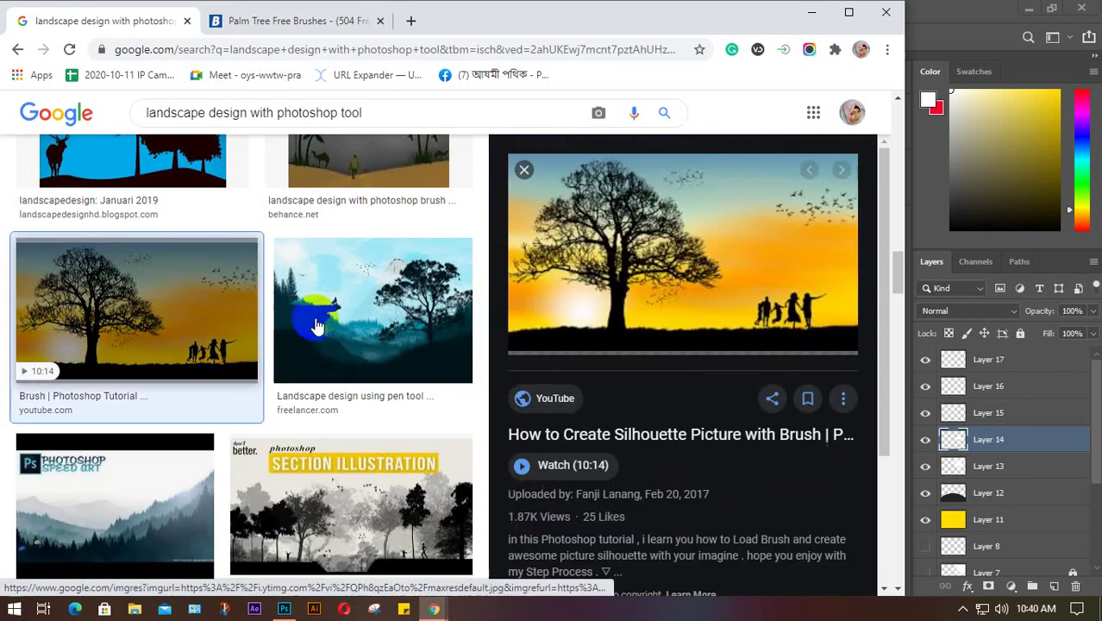